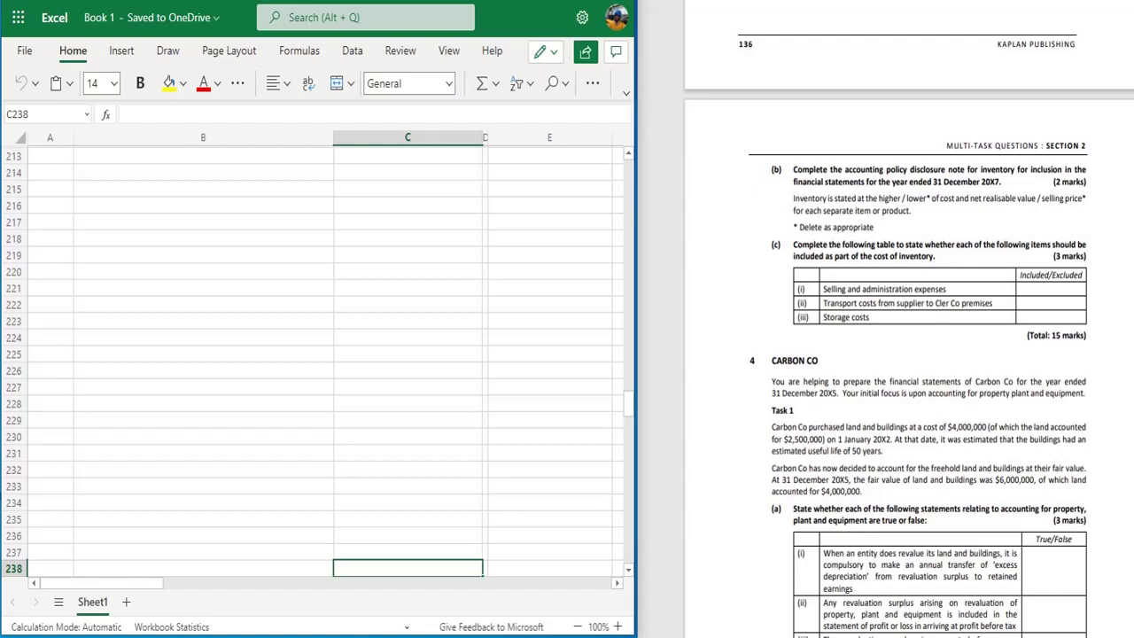
pyautogui.click(735, 290)
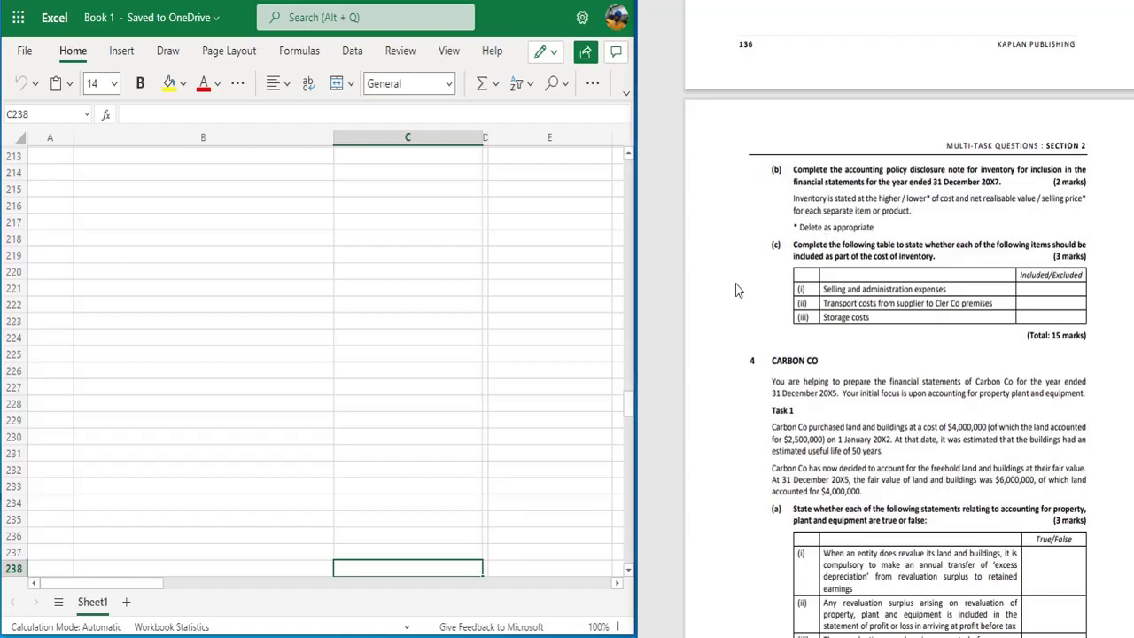
pyautogui.scroll(-10, 735, 289)
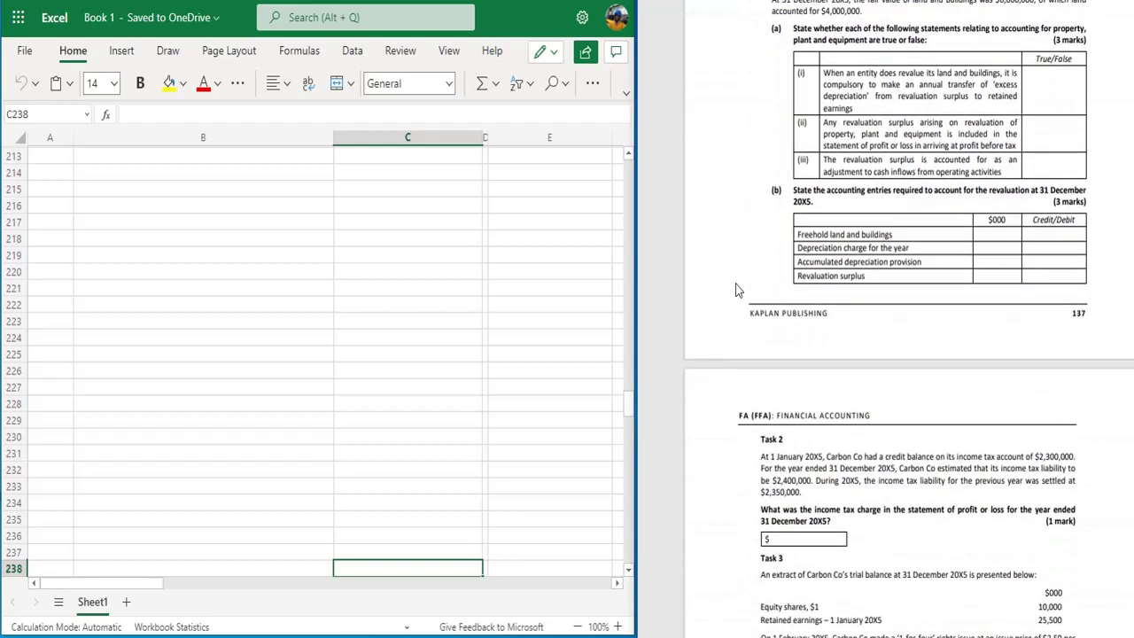
pyautogui.scroll(6, 735, 289)
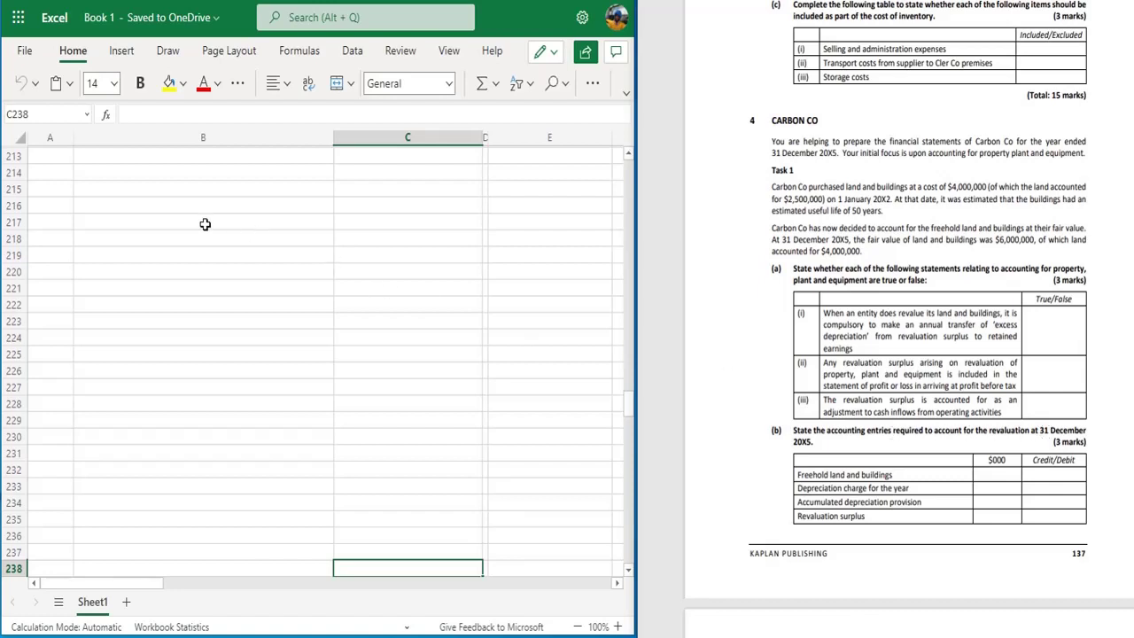
pyautogui.click(110, 187)
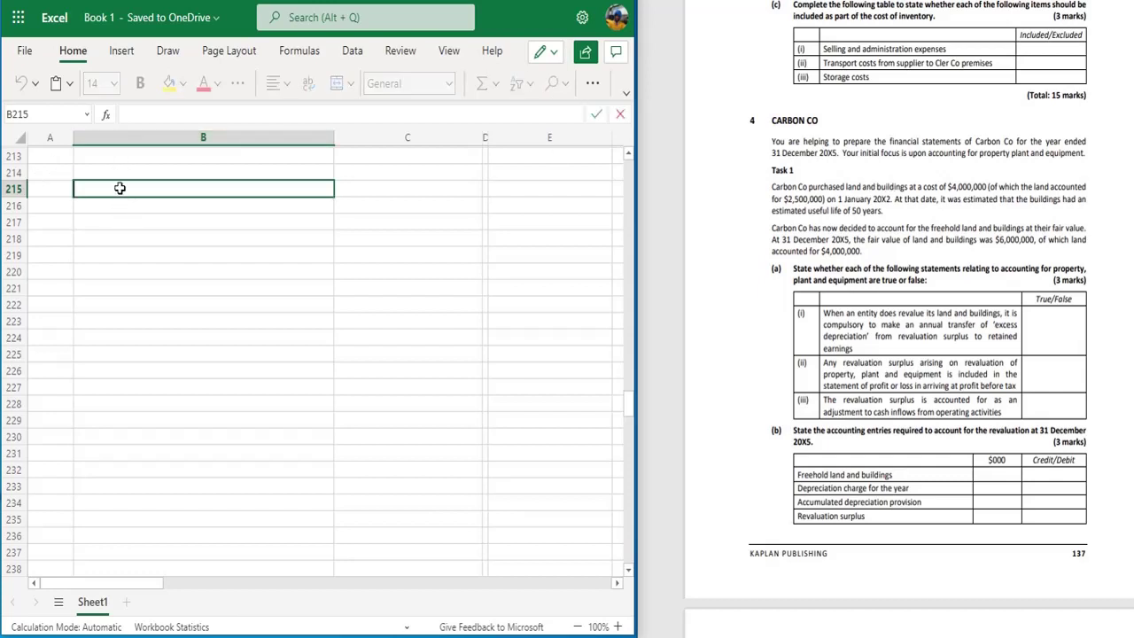
pyautogui.write('co')
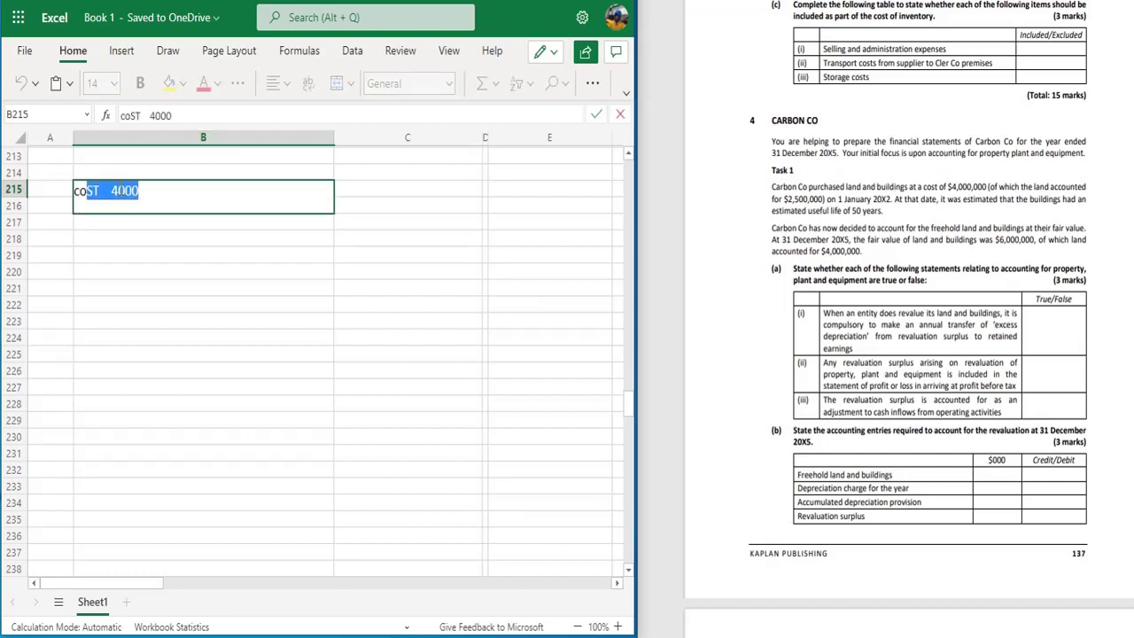
pyautogui.press('BackSpace')
pyautogui.press('BackSpace')
pyautogui.press('BackSpace')
pyautogui.write('CO')
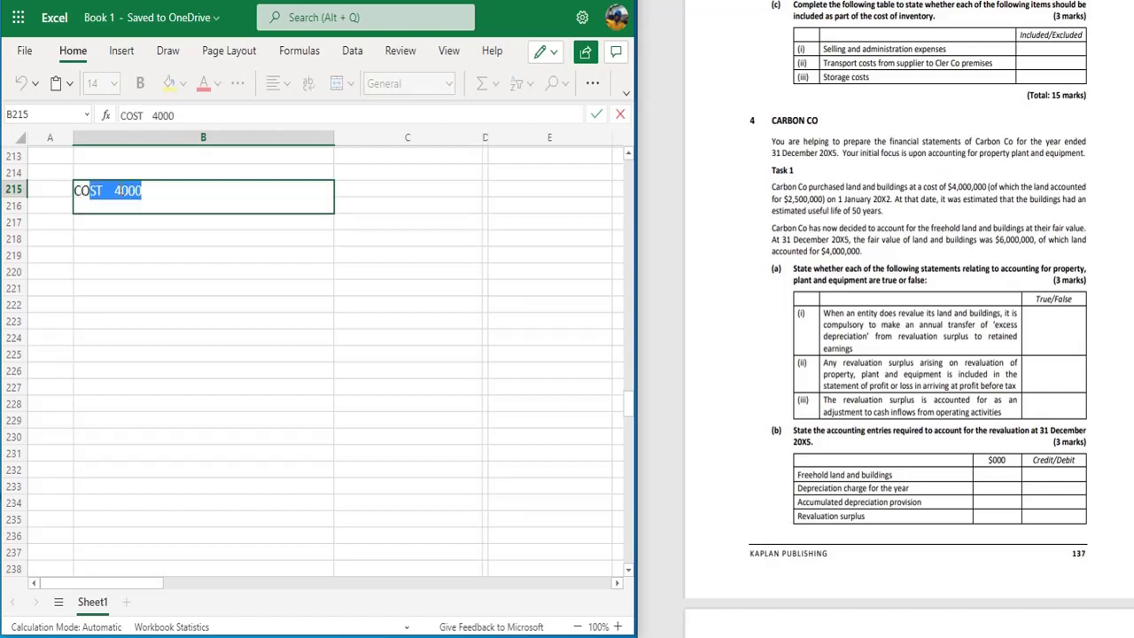
pyautogui.write('ST OF B')
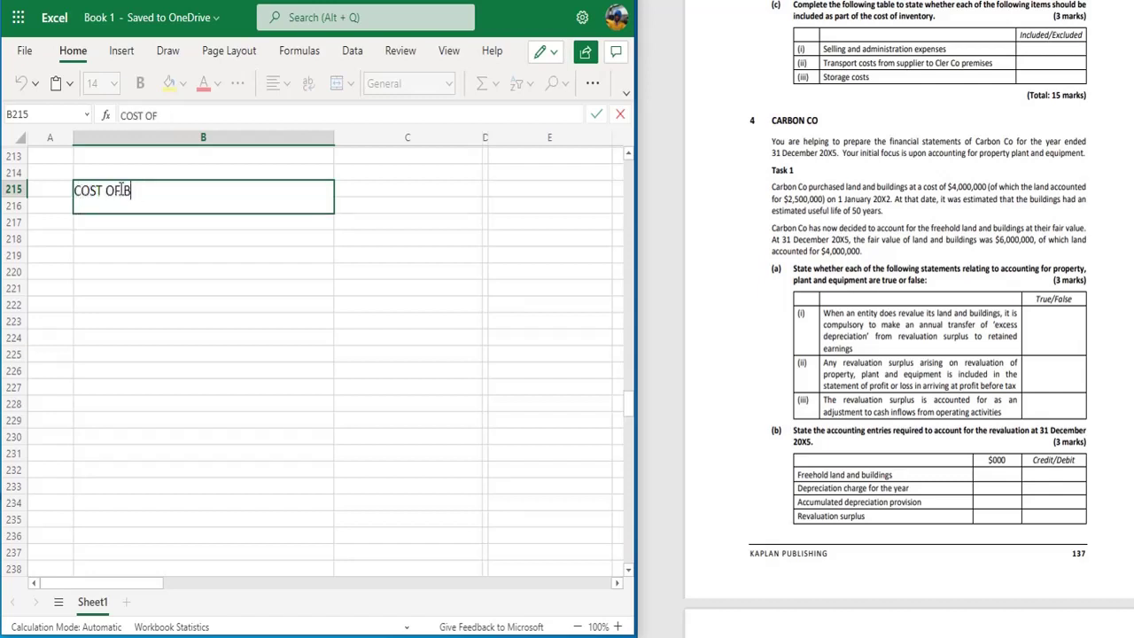
pyautogui.write('UILDING  ')
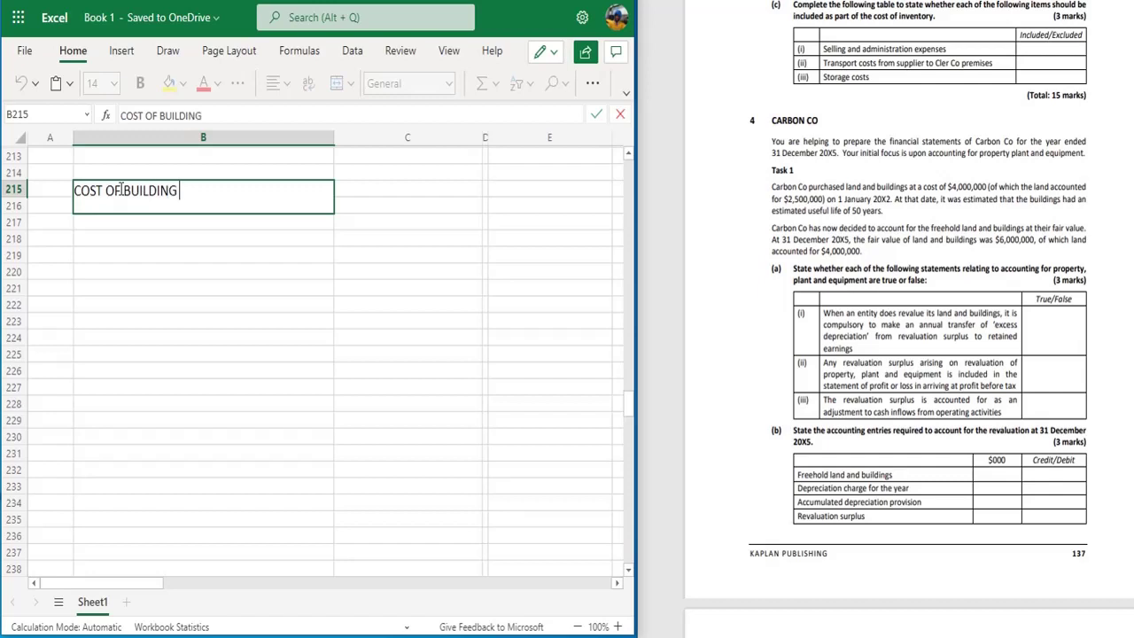
pyautogui.write('= (4000000')
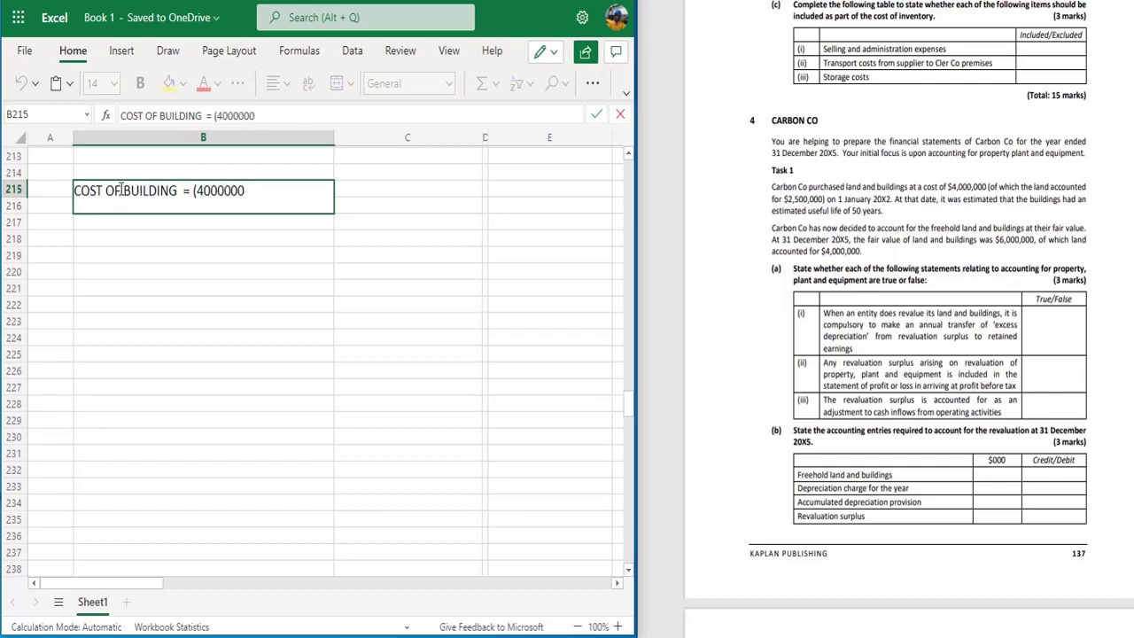
pyautogui.write('-2500000)=')
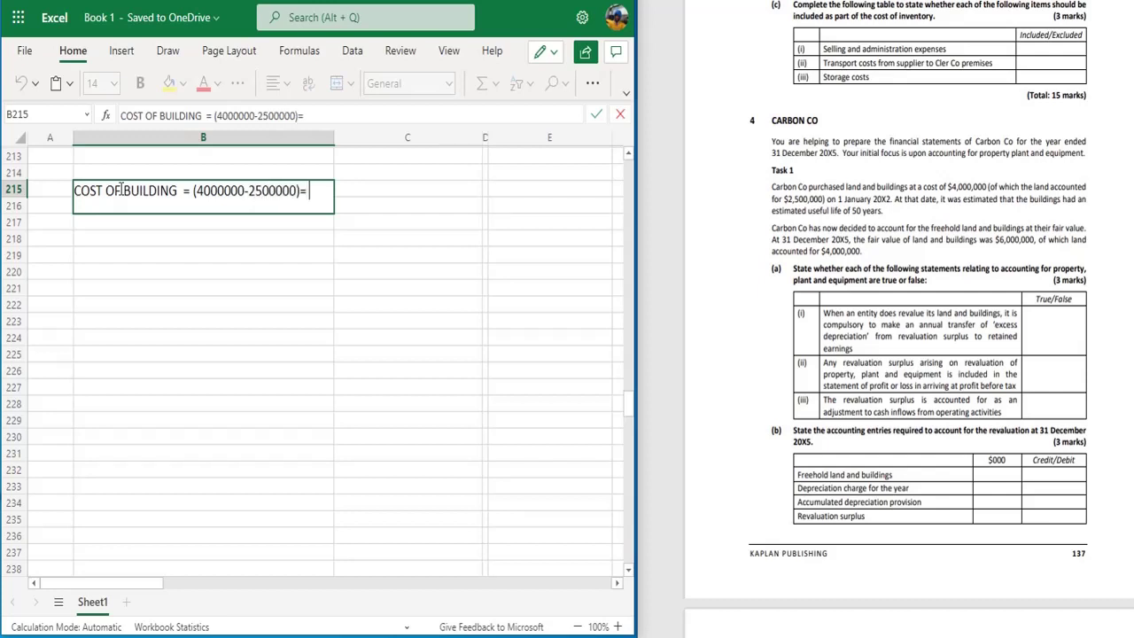
pyautogui.write(' 1500')
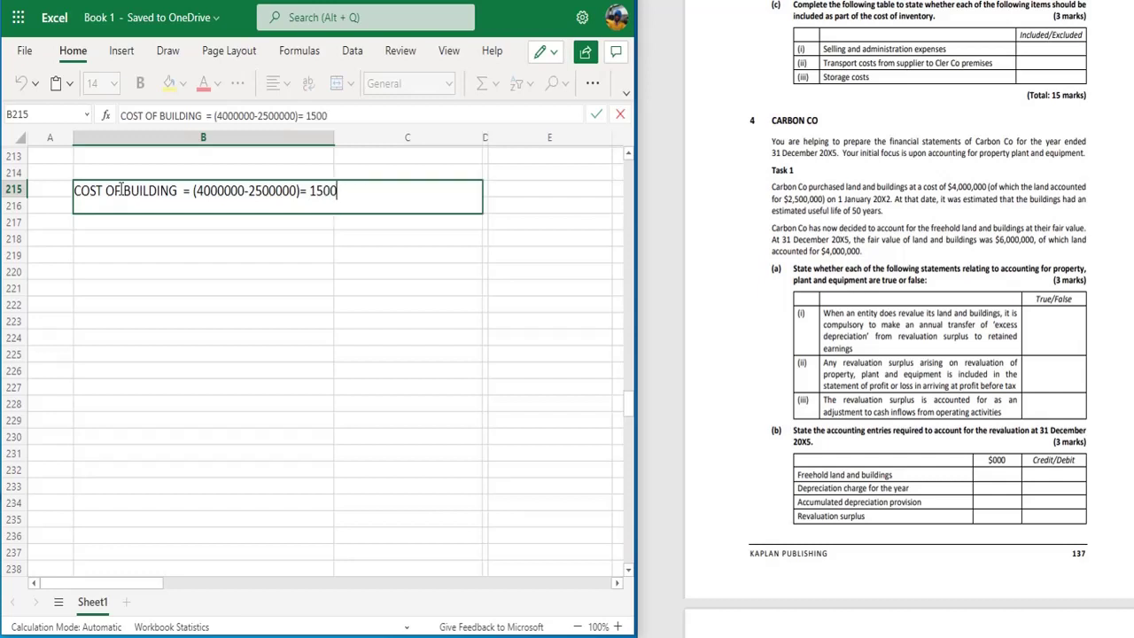
pyautogui.write('000')
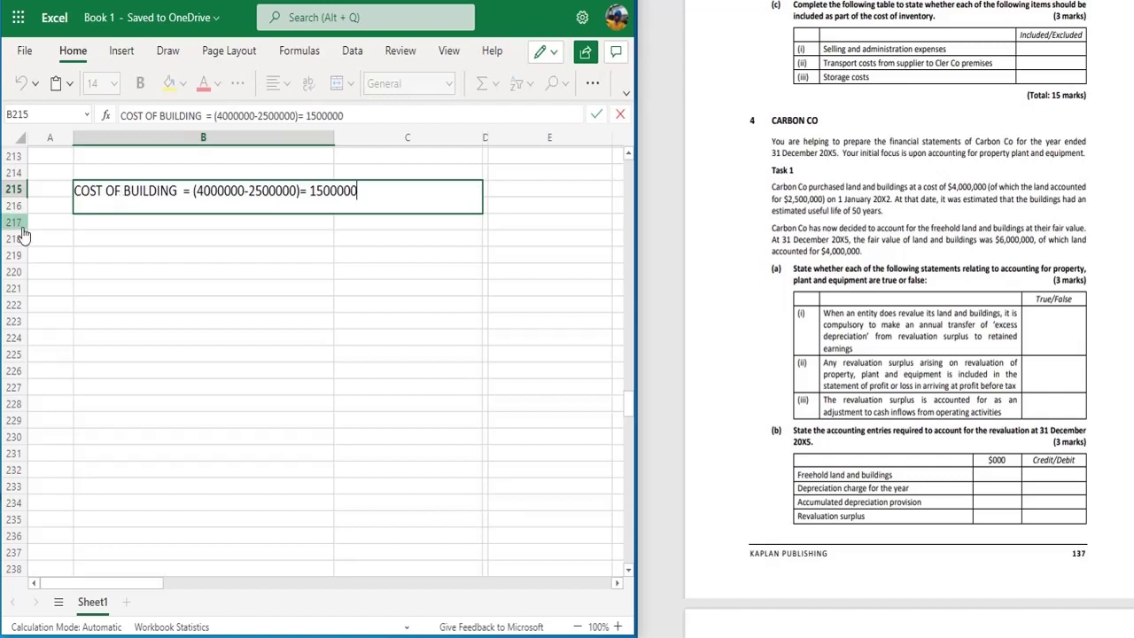
pyautogui.click(92, 228)
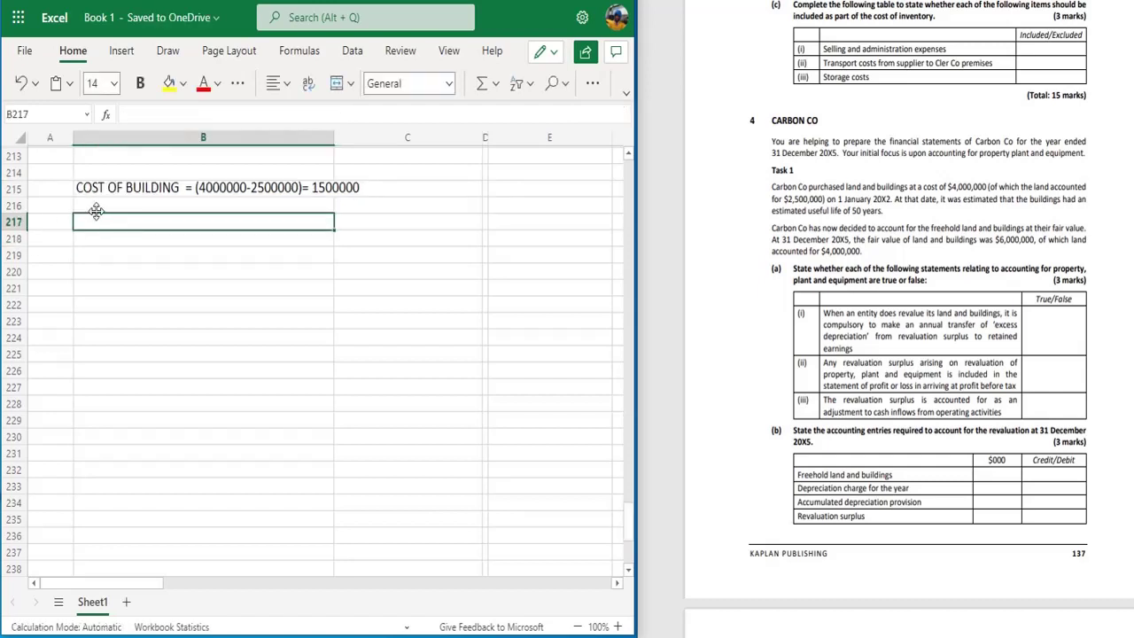
# Enter the date heading "01 JAN 20X2" in cell B214, above the cost of building line.
pyautogui.click(95, 205)
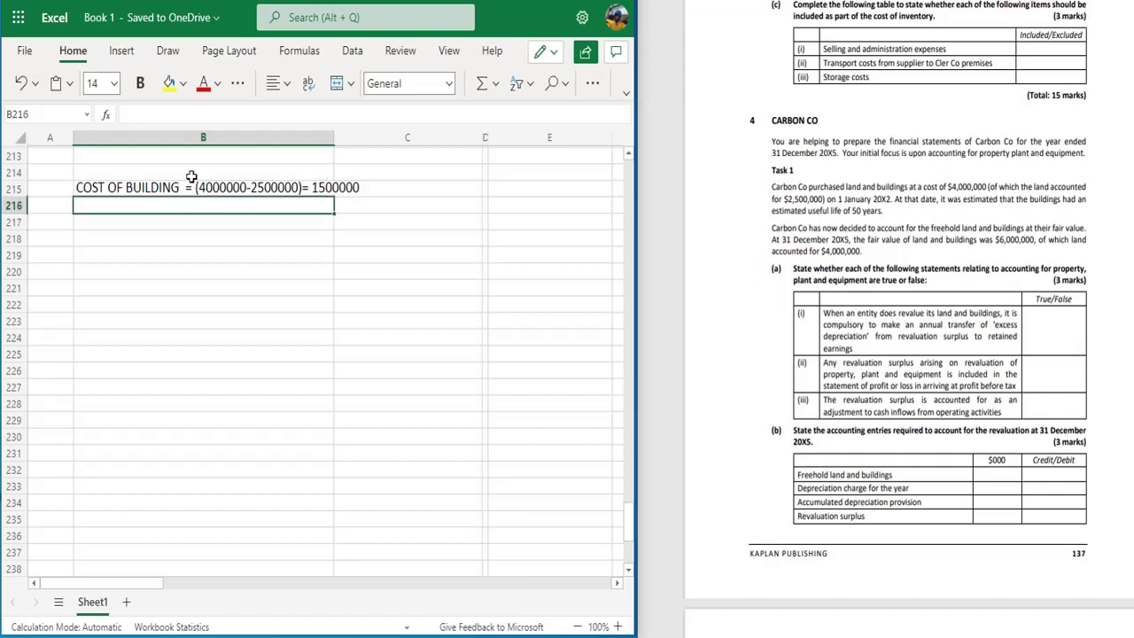
pyautogui.click(82, 173)
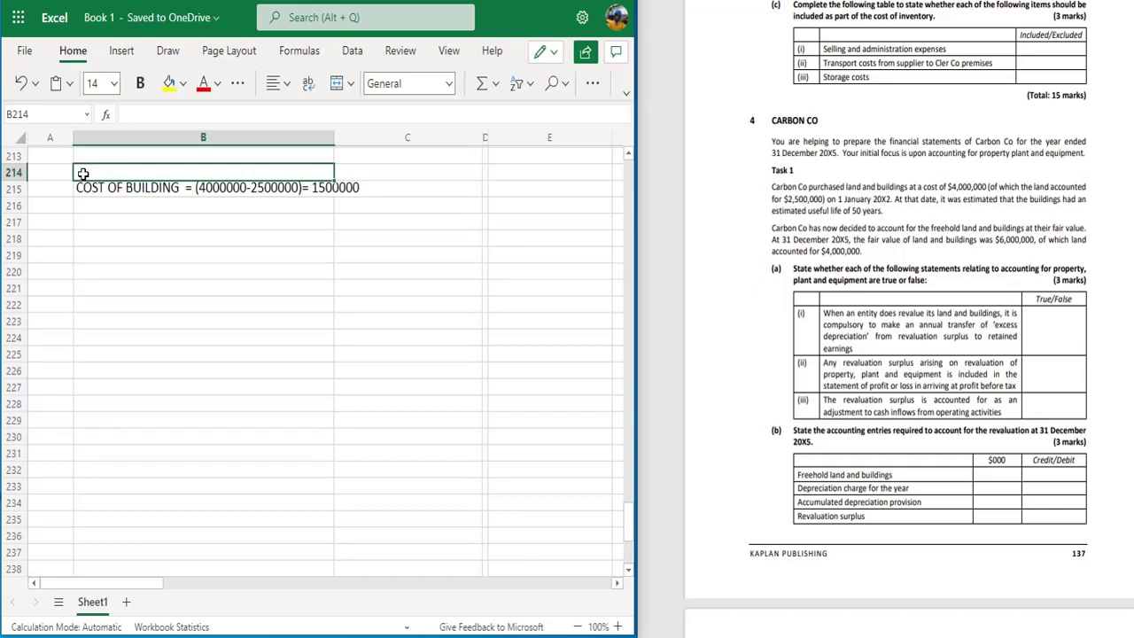
pyautogui.write('01')
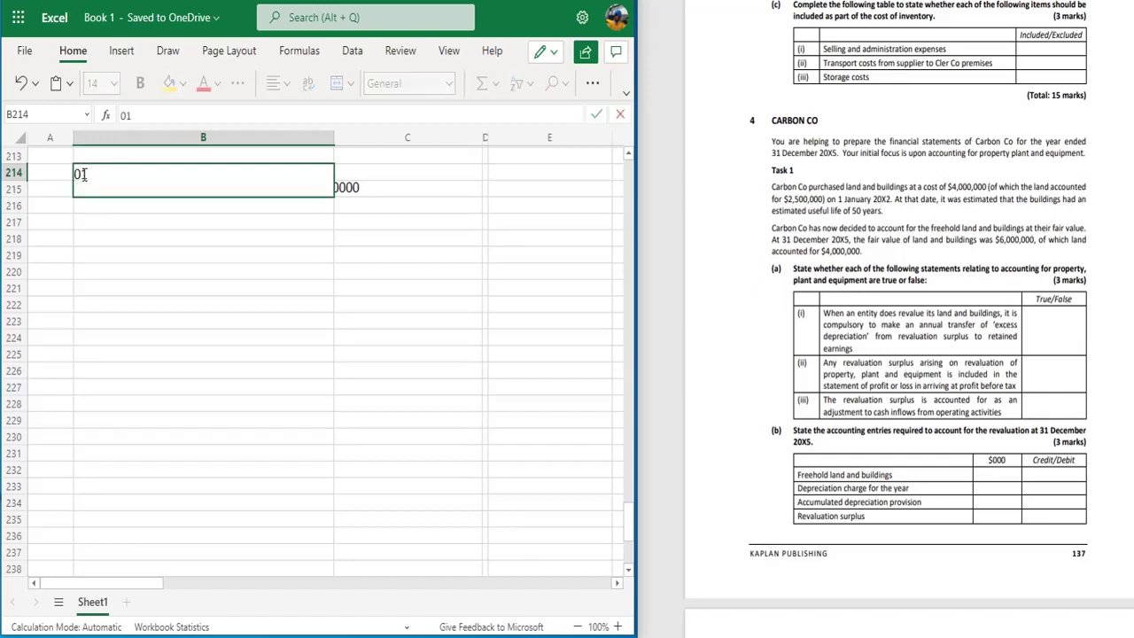
pyautogui.write(' JAN 20X2')
pyautogui.press('Return')
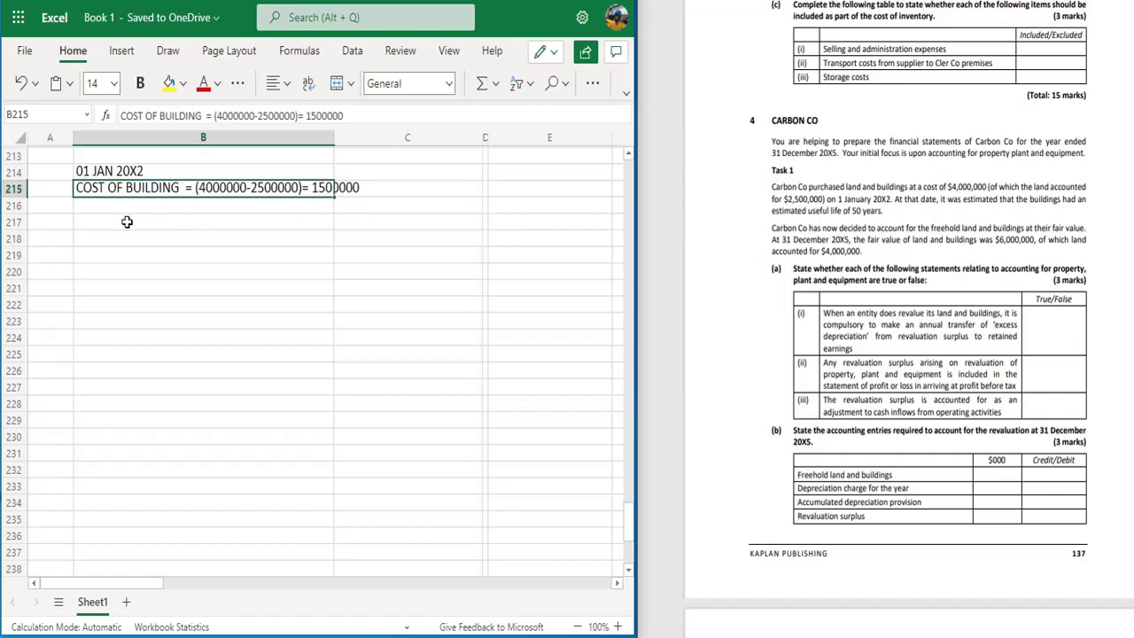
# Enter the annual depreciation working "DEPRECIATION = 1500000/50 =30000" in cell B217.
pyautogui.click(126, 221)
pyautogui.write('DEPR')
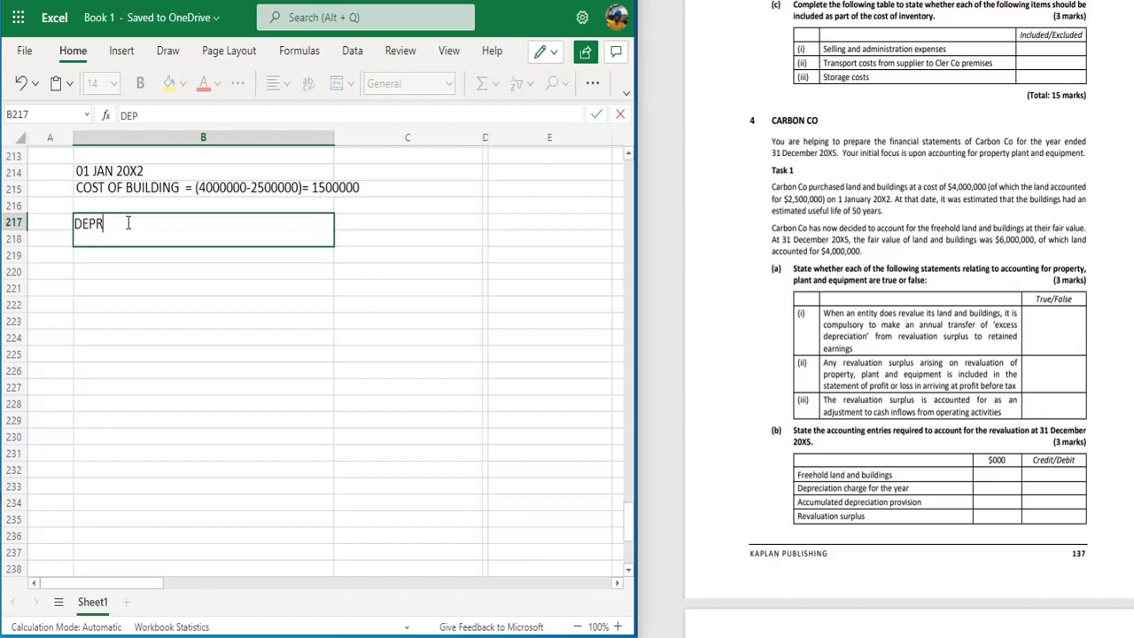
pyautogui.write('ECIATION ')
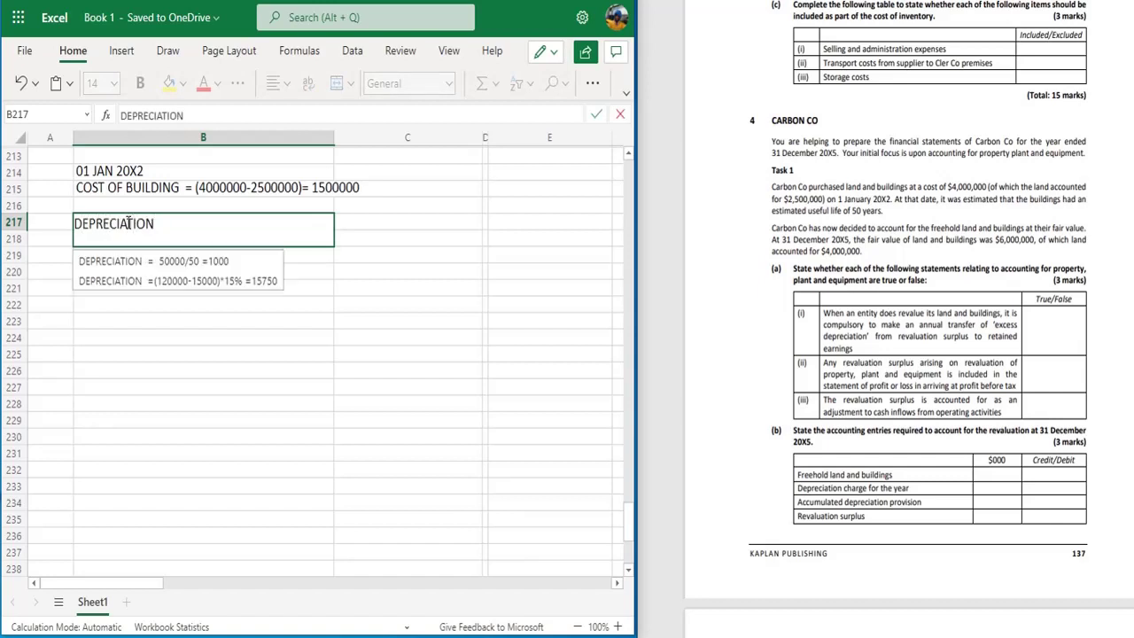
pyautogui.write('= ')
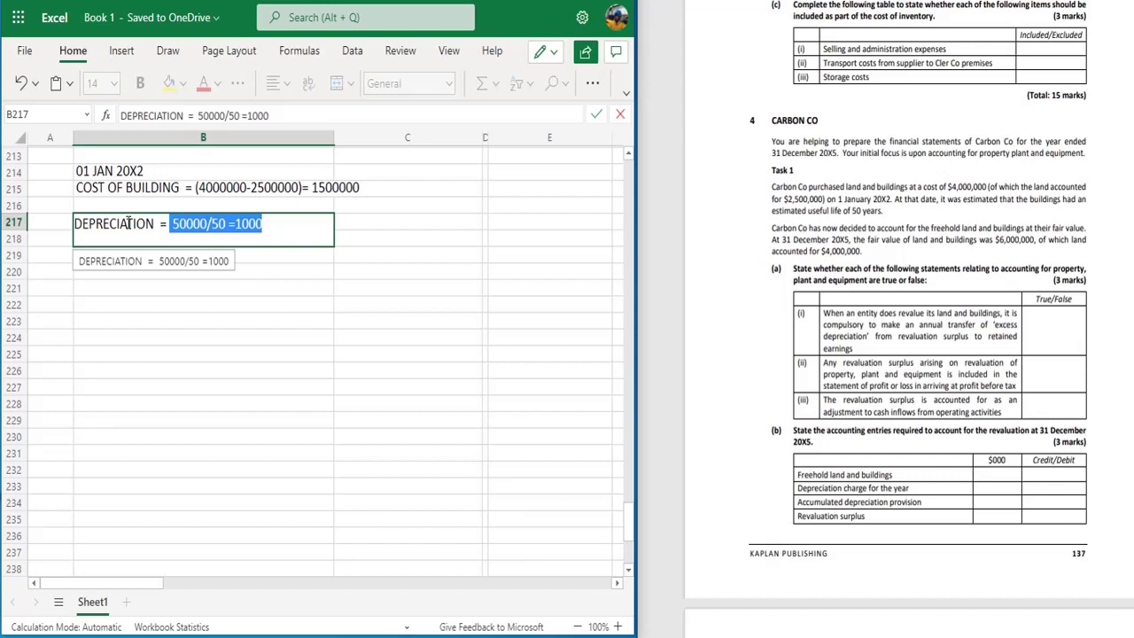
pyautogui.write('15000')
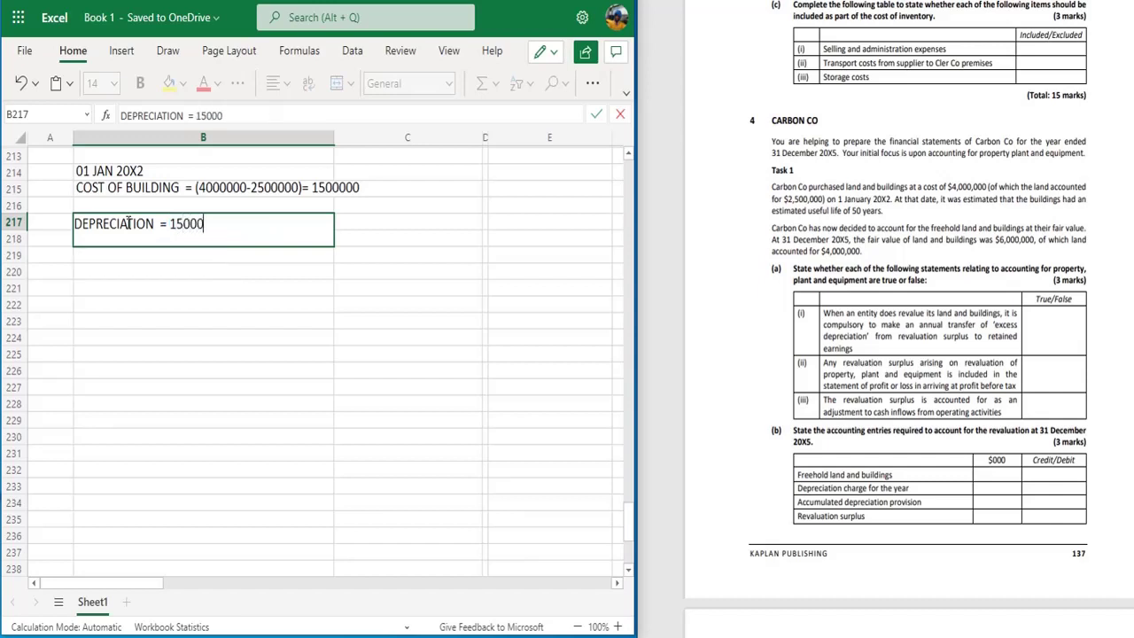
pyautogui.write('00/50 =')
pyautogui.write('30000')
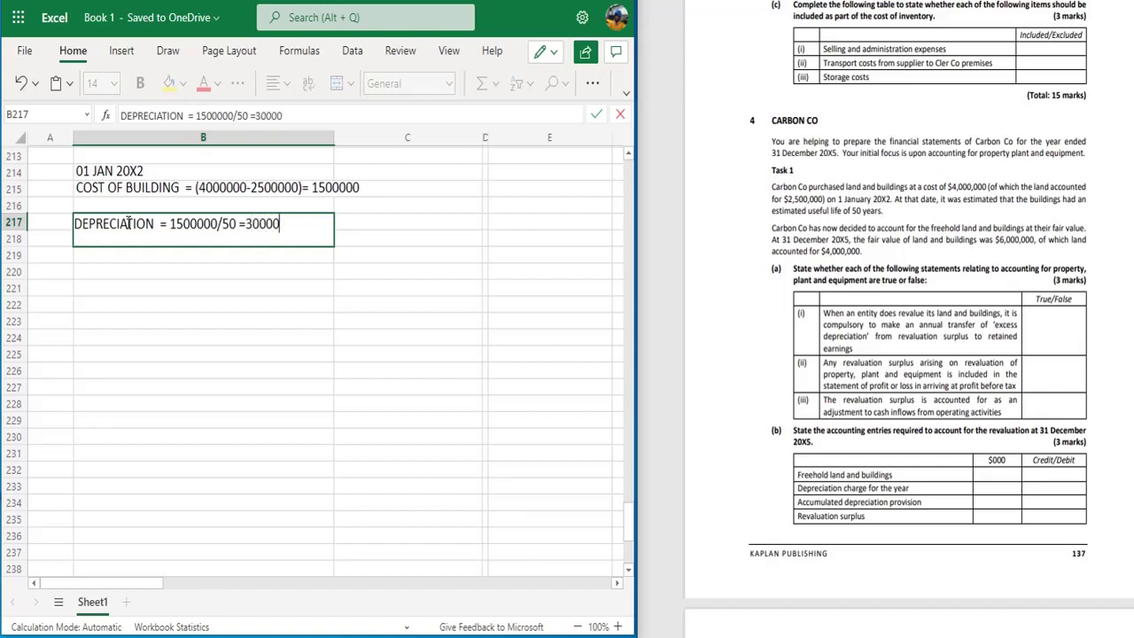
pyautogui.click(157, 288)
# Enter the year labels 20X2 in cell C217 and 20X3 in cell C218, beside the depreciation workings.
pyautogui.click(368, 220)
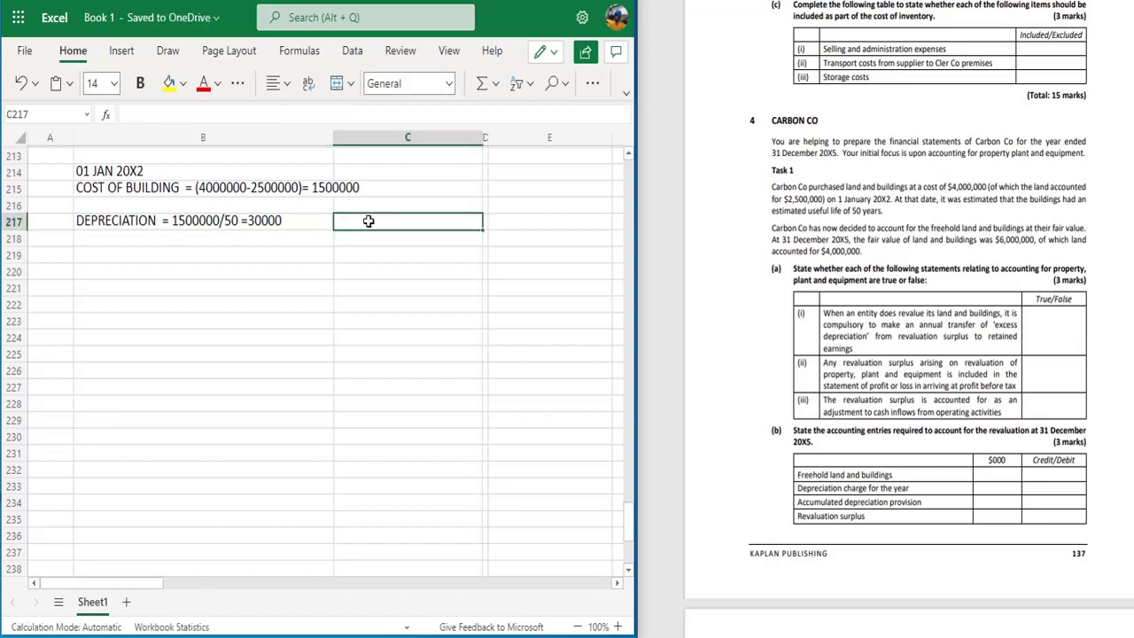
pyautogui.write('20X2')
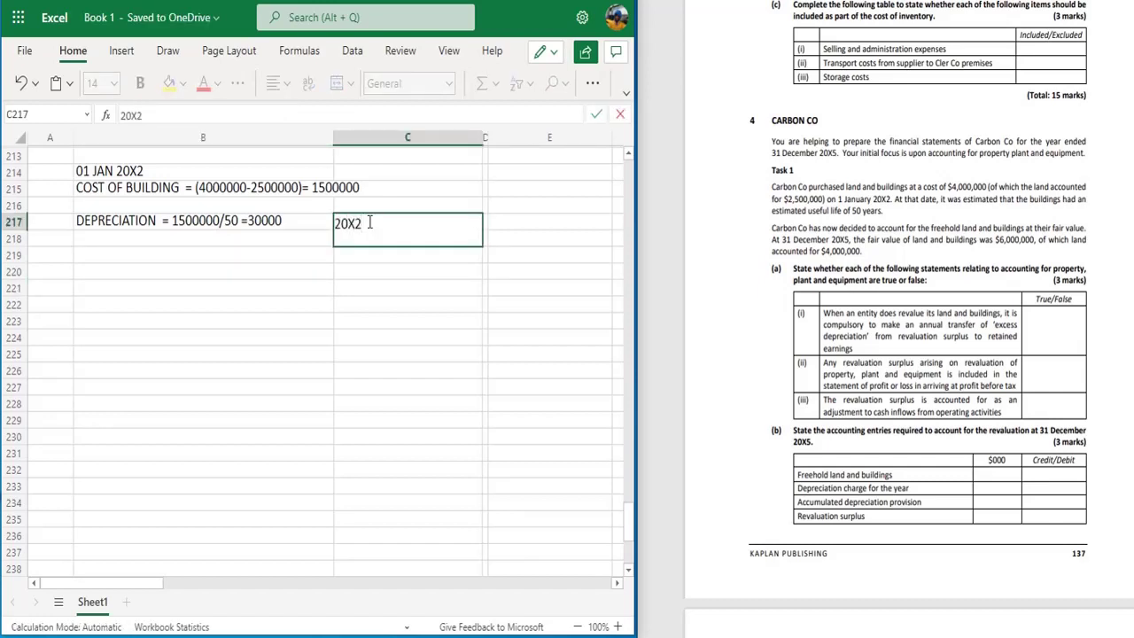
pyautogui.press('Return')
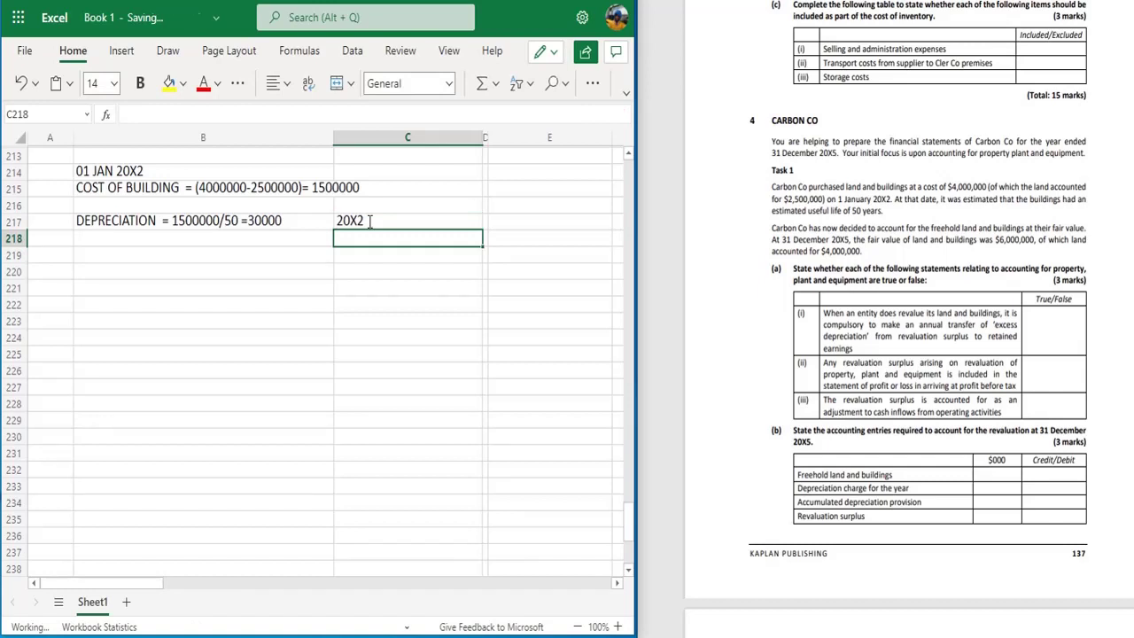
pyautogui.write('20')
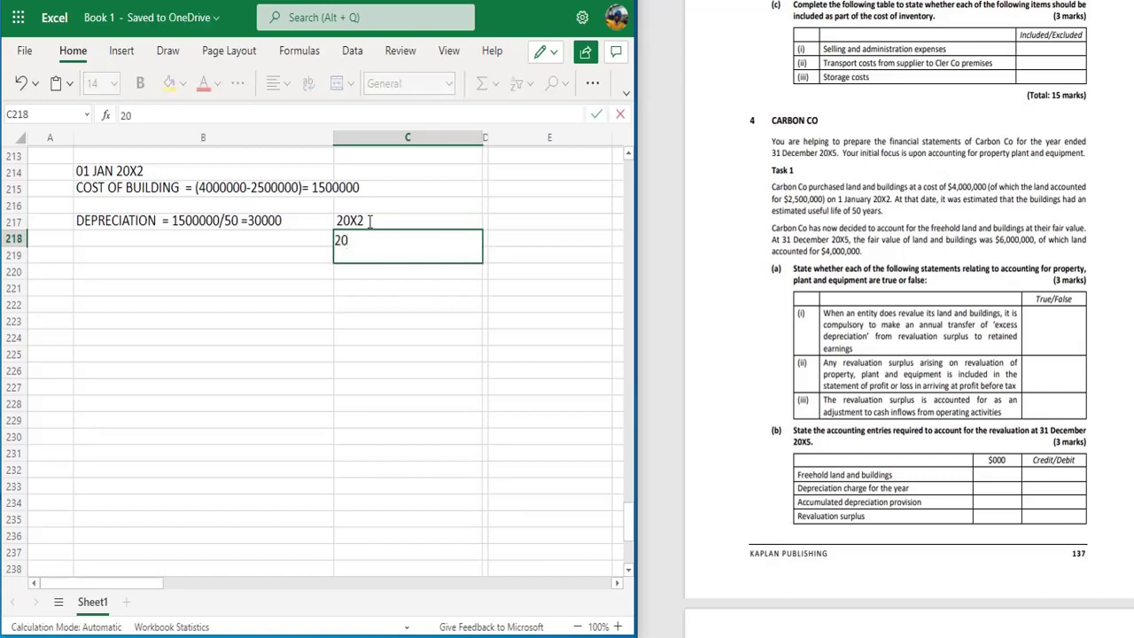
pyautogui.write('X3')
# Enter the same depreciation working, "DEPRECIATION = 1500000/50 =30000", in cell B218 for 20X3.
pyautogui.click(218, 240)
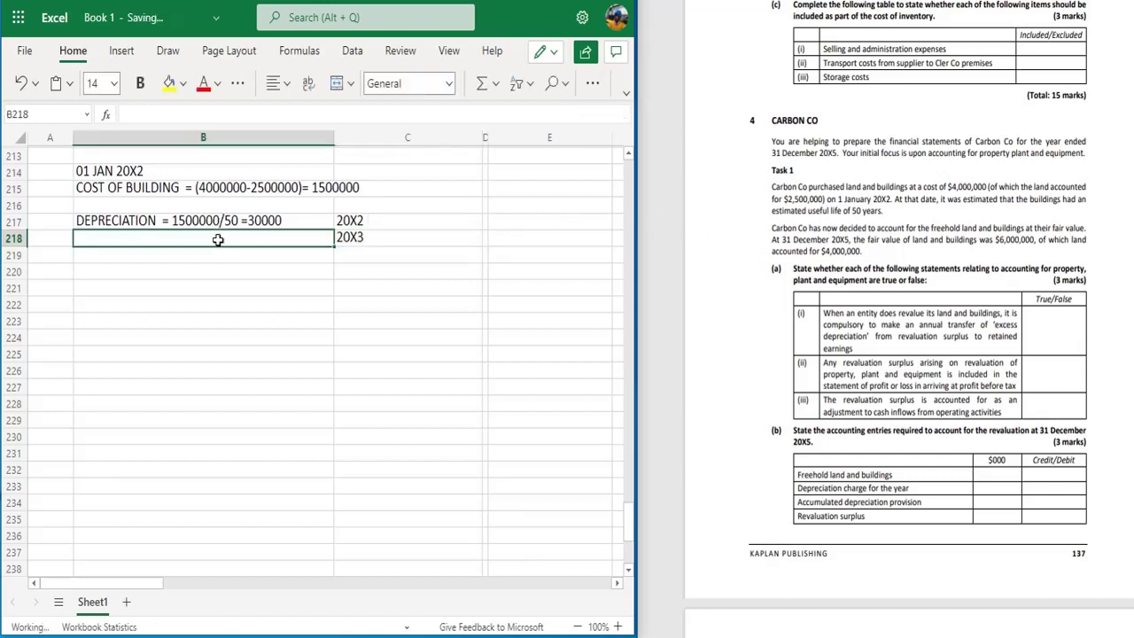
pyautogui.write('DEP')
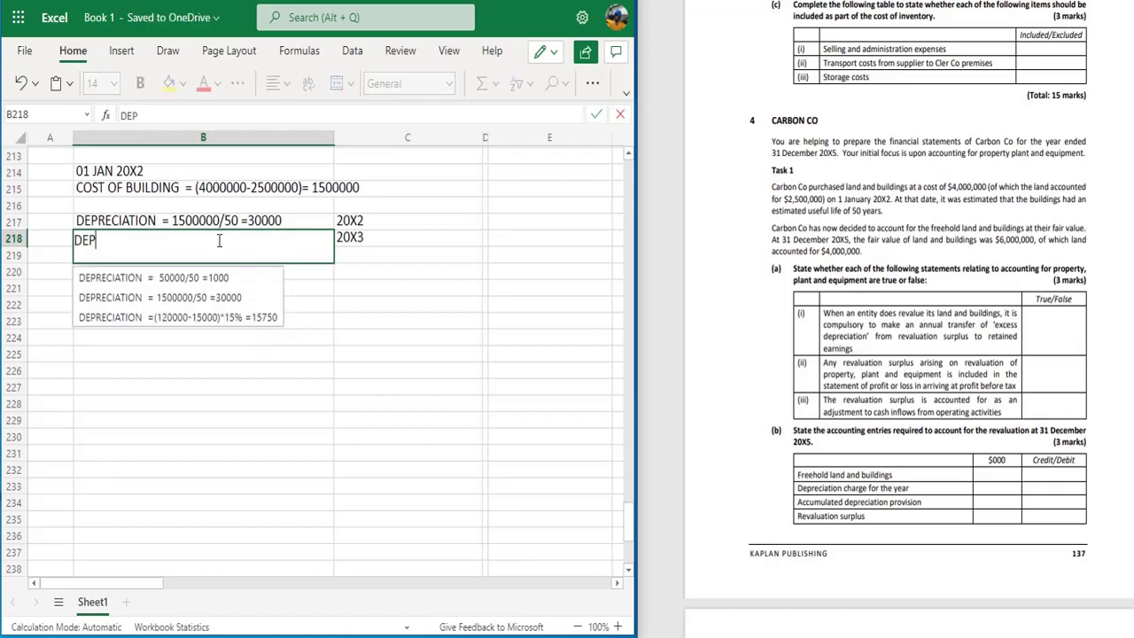
pyautogui.press('Down')
pyautogui.press('Down')
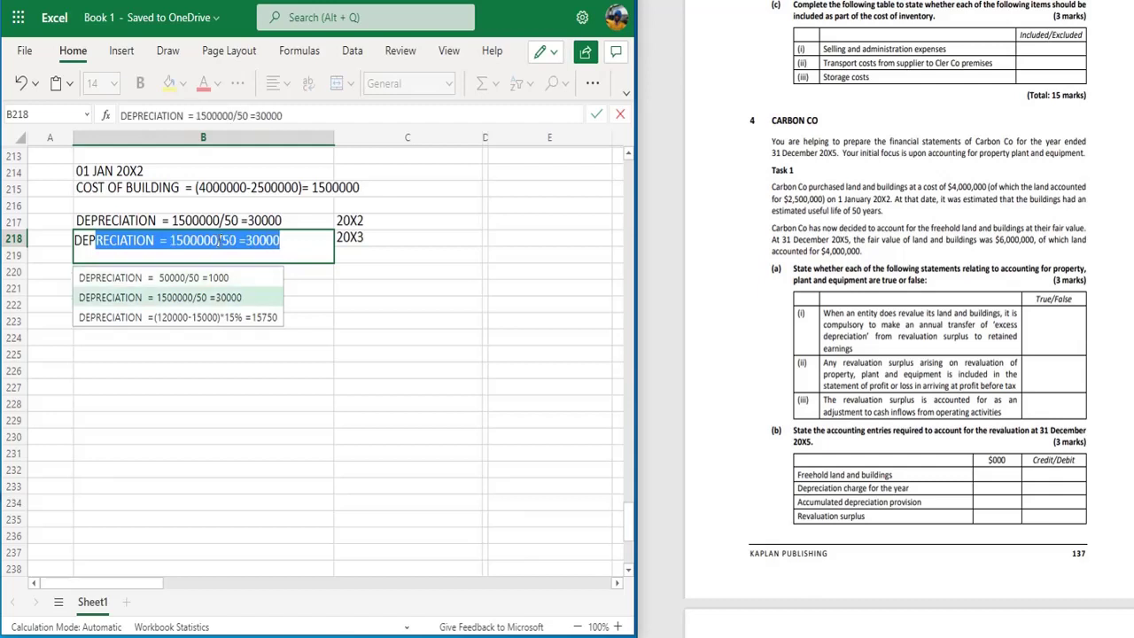
pyautogui.press('Return')
# Copy the depreciation working from cell B218 into cells B219 and B220.
pyautogui.click(219, 236)
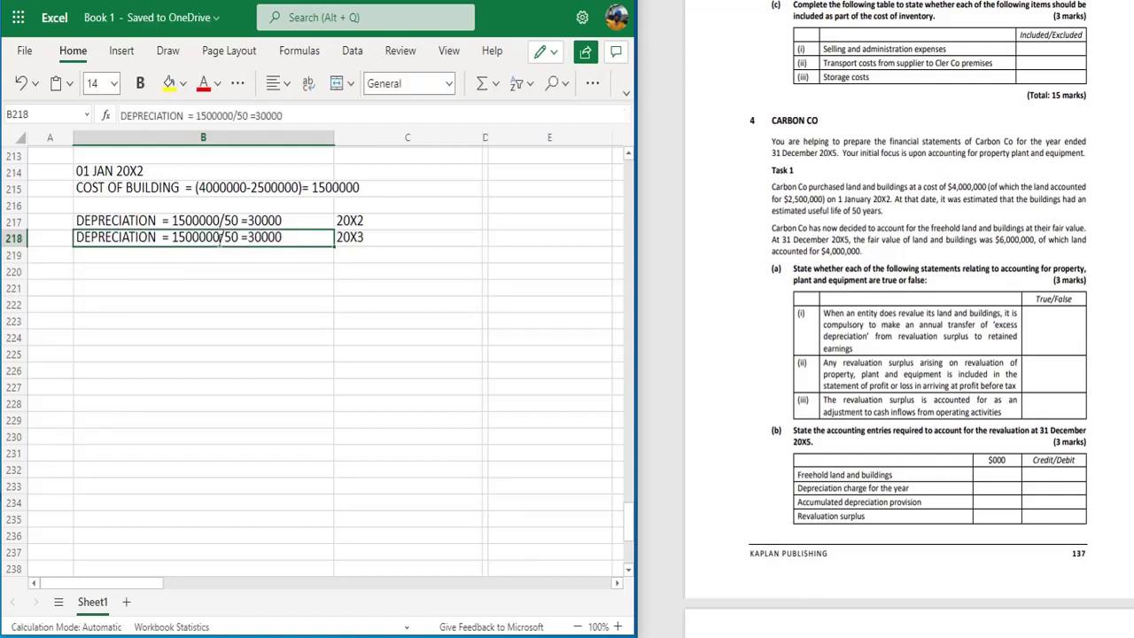
pyautogui.hotkey('ctrl', 'c')
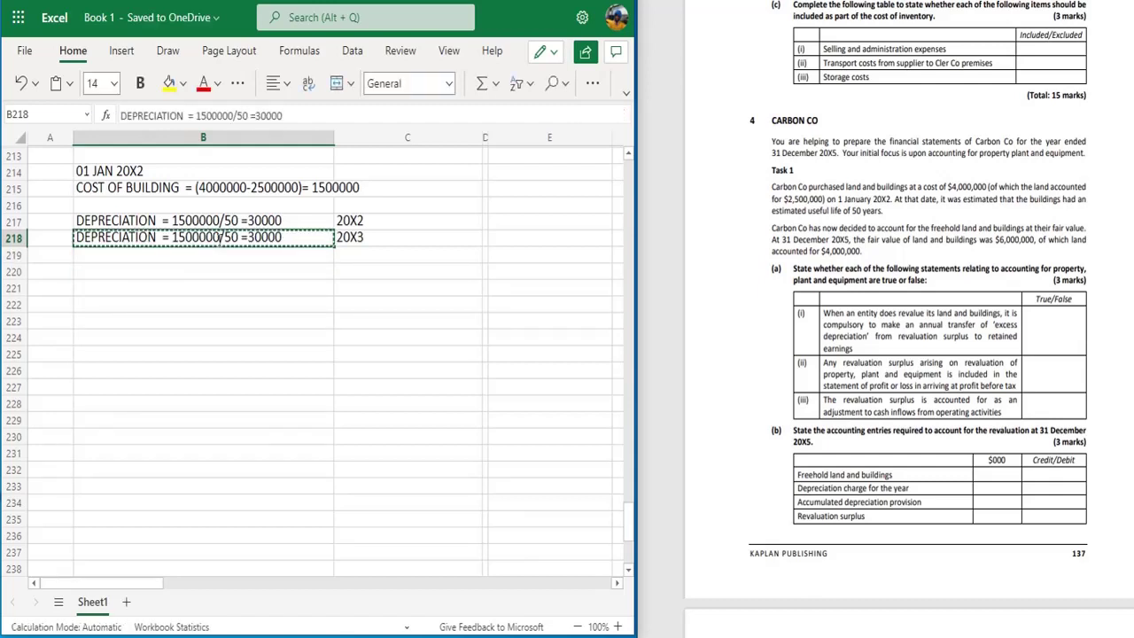
pyautogui.press('Down')
pyautogui.hotkey('ctrl', 'v')
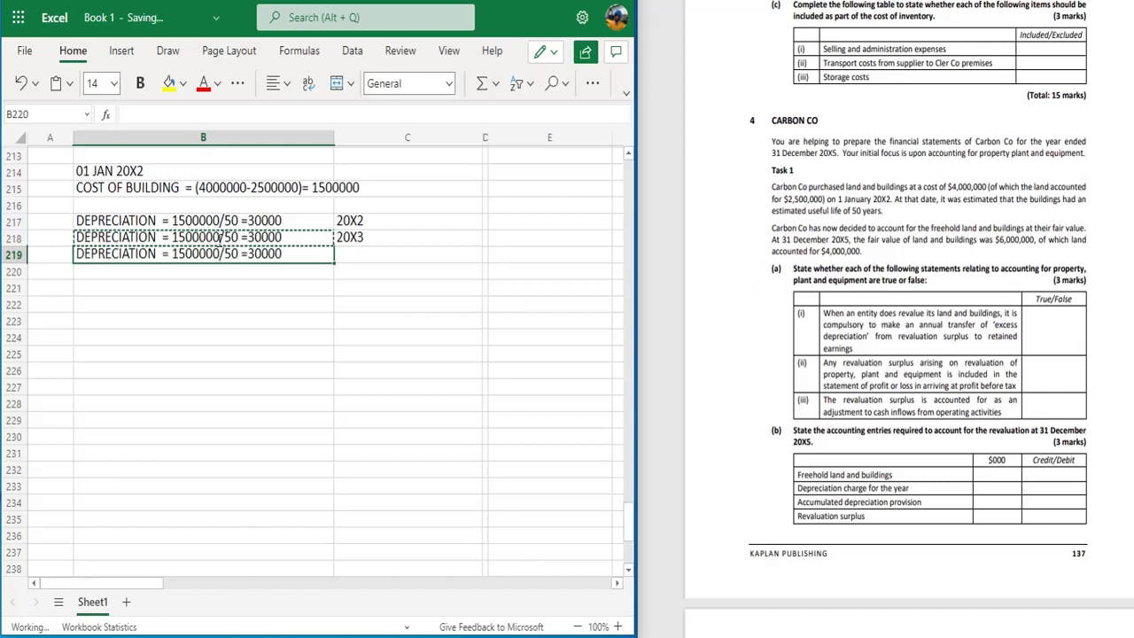
pyautogui.press('Down')
pyautogui.hotkey('ctrl', 'v')
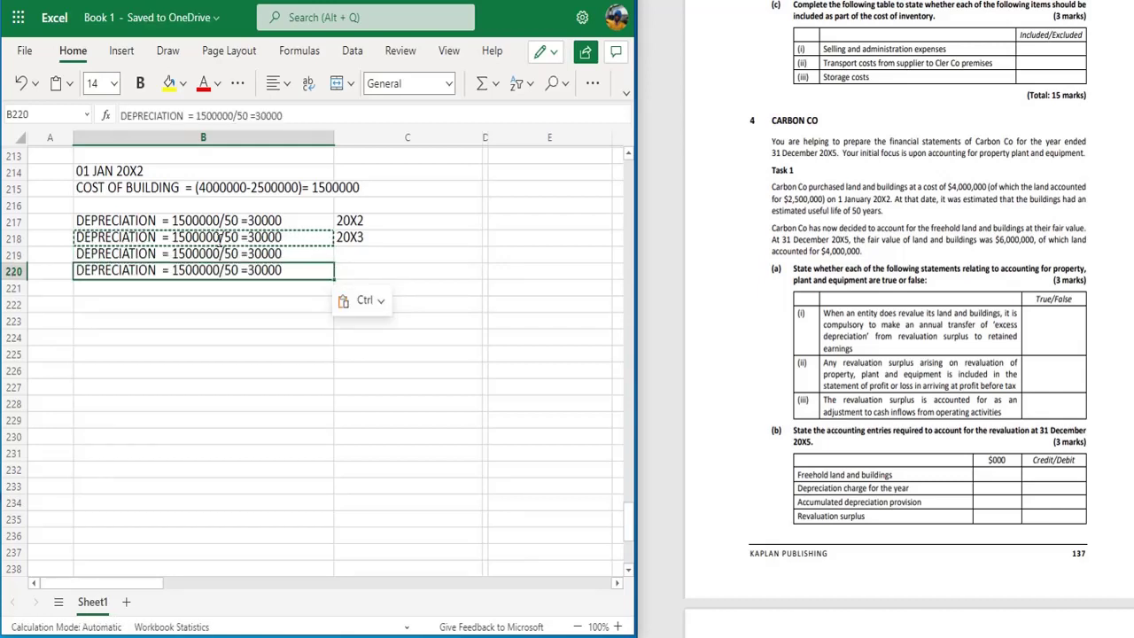
# Enter the year labels 20X4 in cell C219 and 20X5 in cell C220, beside the copied depreciation workings.
pyautogui.press('Right')
pyautogui.press('Up')
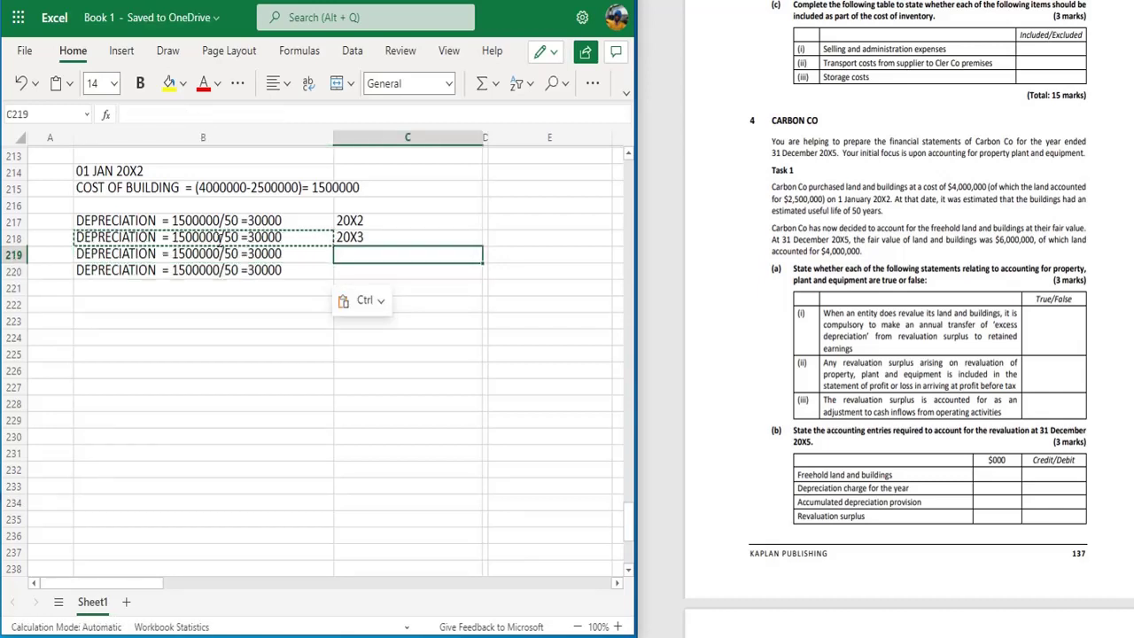
pyautogui.write('20X')
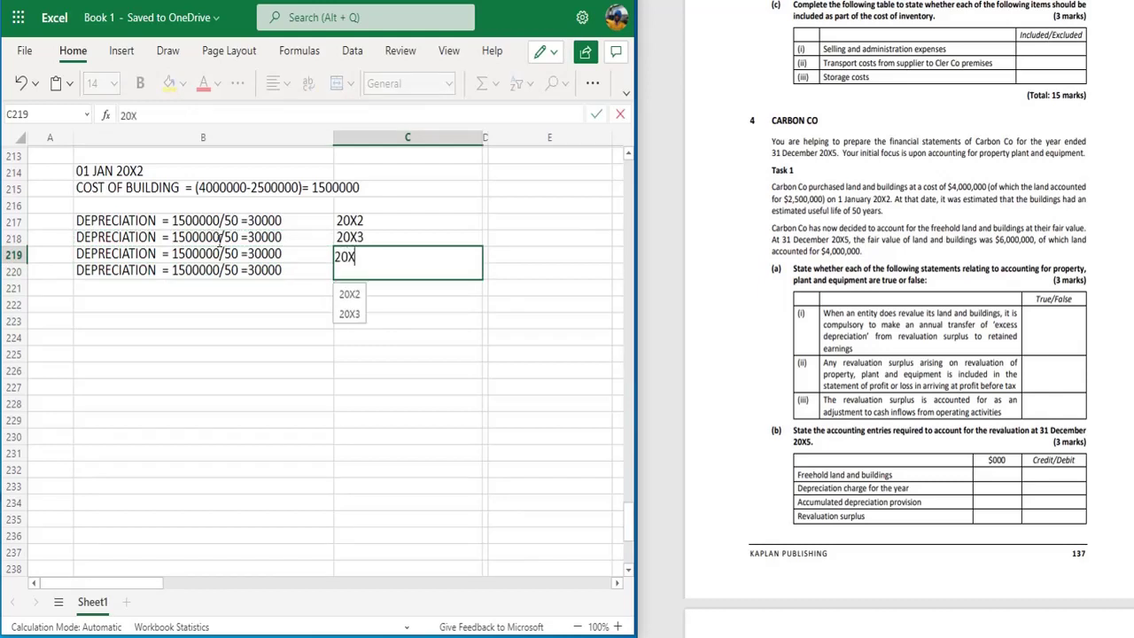
pyautogui.write('4')
pyautogui.press('Return')
pyautogui.write('2')
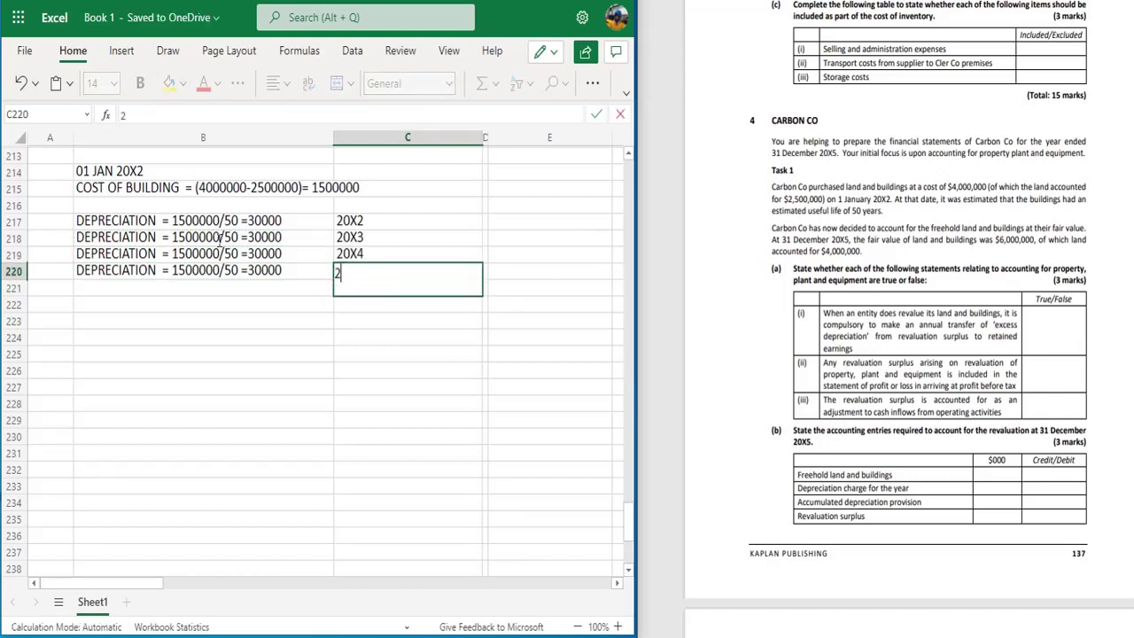
pyautogui.write('0X5')
# Enter the line "TOTAL ACCUMULATED DEPRECIATION = 120000" in cell B222, below the yearly depreciation workings.
pyautogui.click(110, 307)
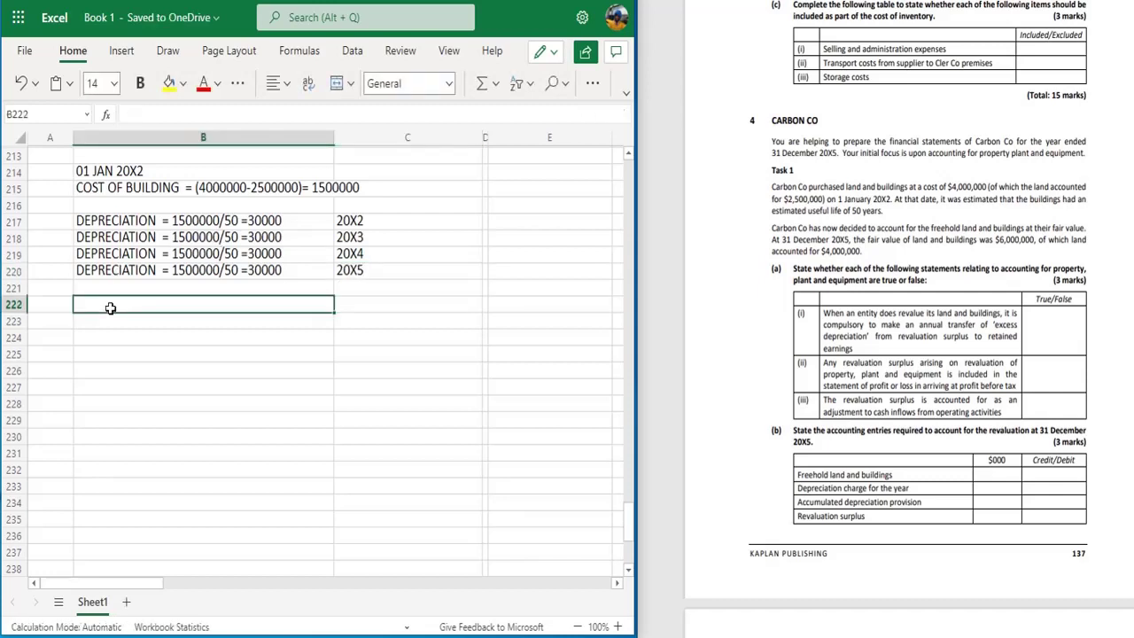
pyautogui.write('TOT')
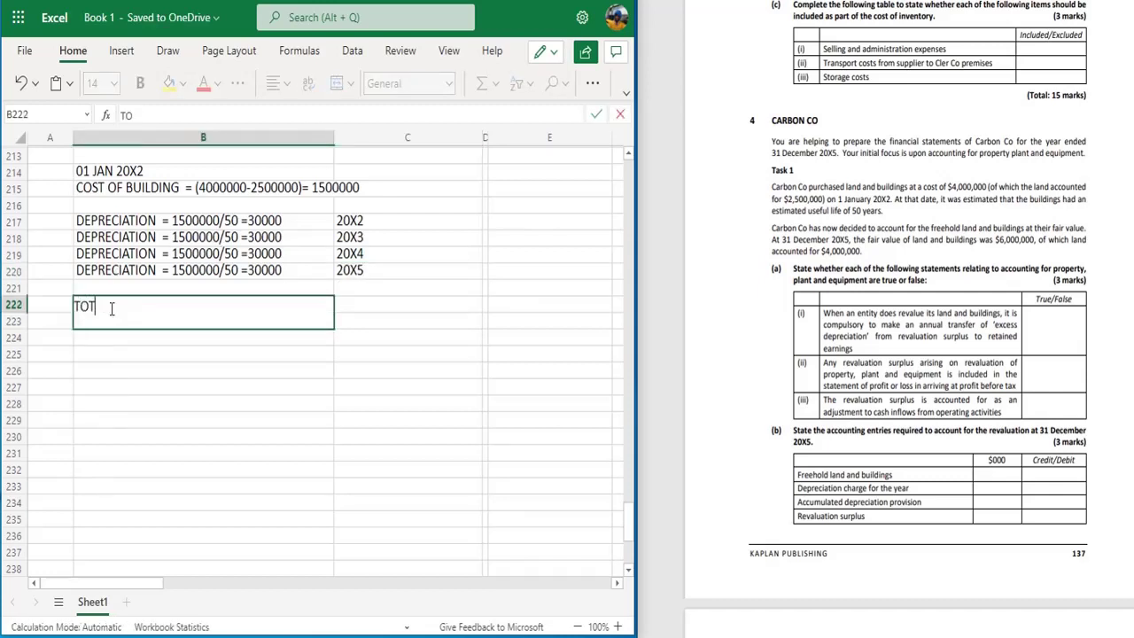
pyautogui.write('AL ACCUMULATE')
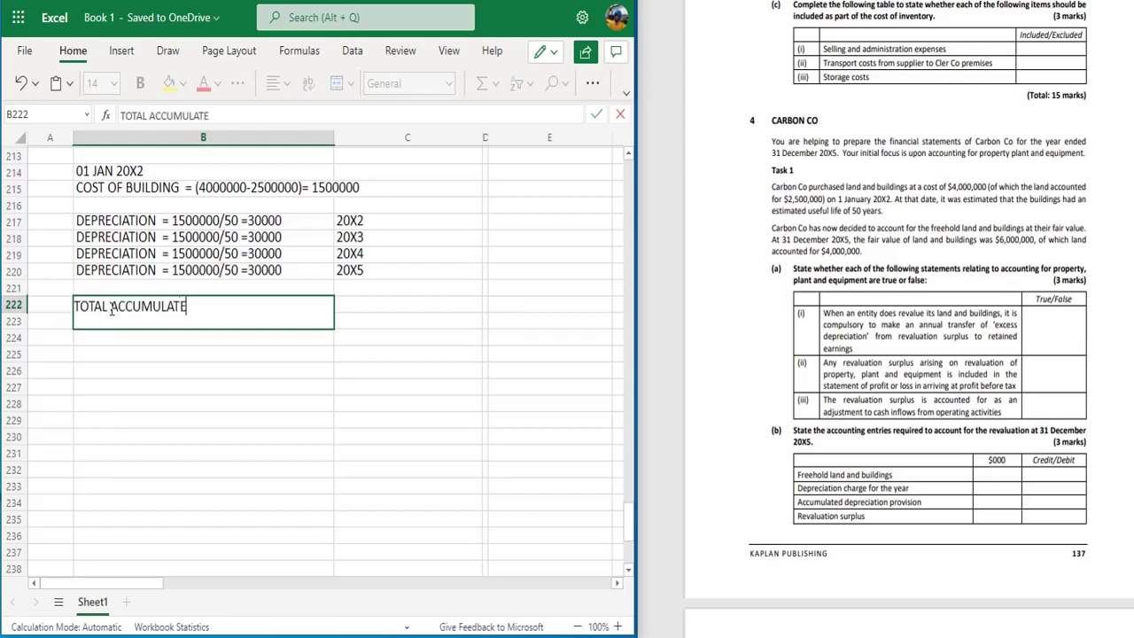
pyautogui.write('D DEPRECIATION =')
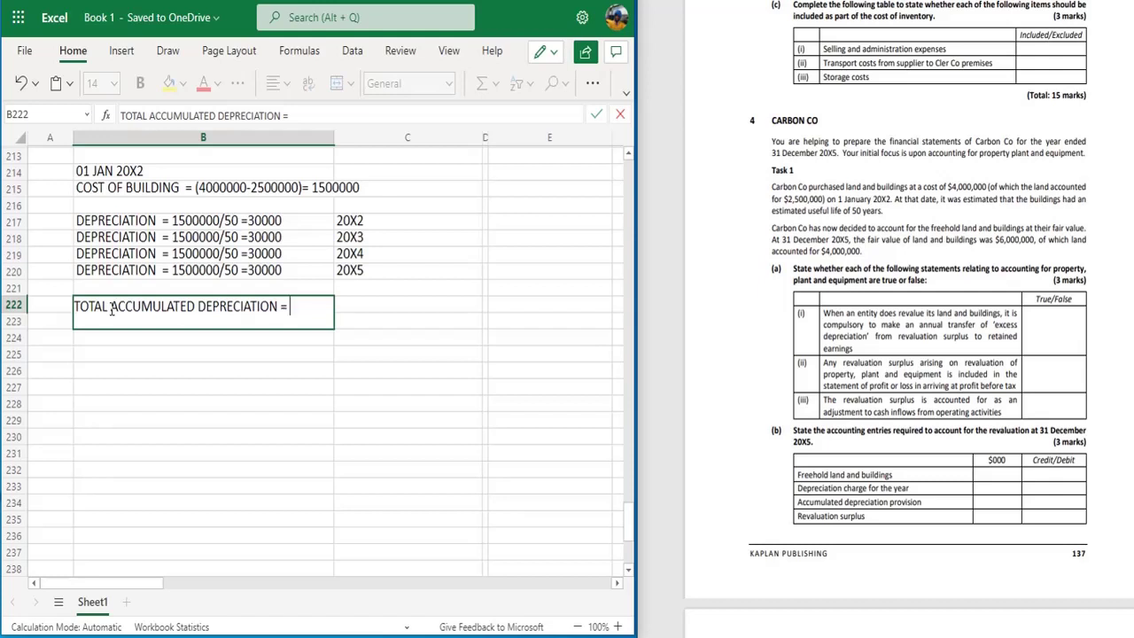
pyautogui.write(' 120000')
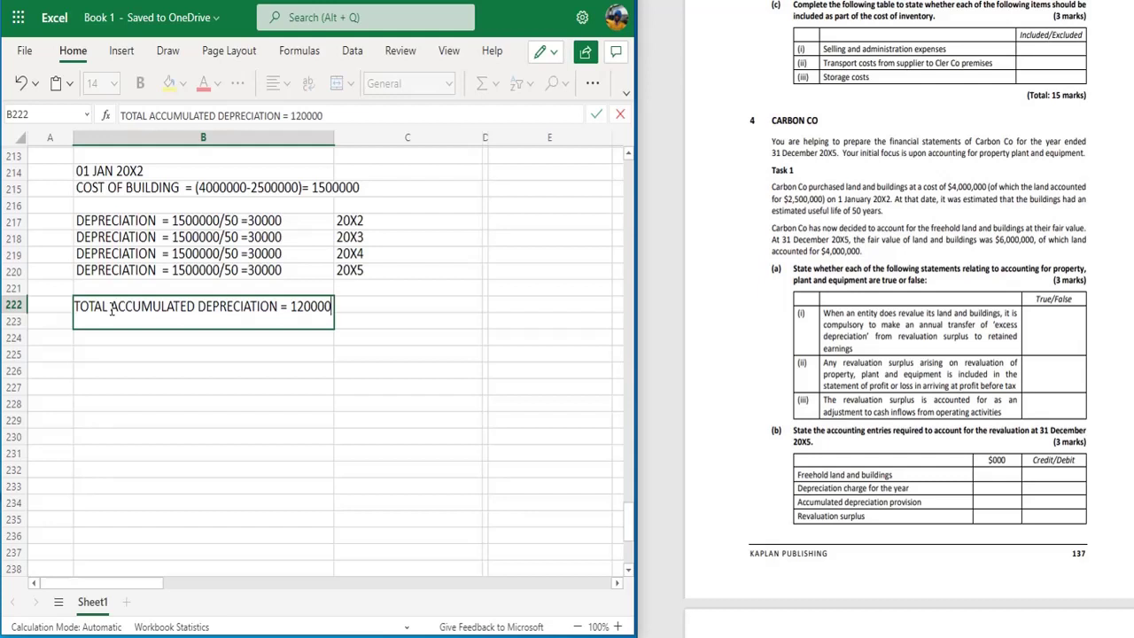
pyautogui.click(103, 338)
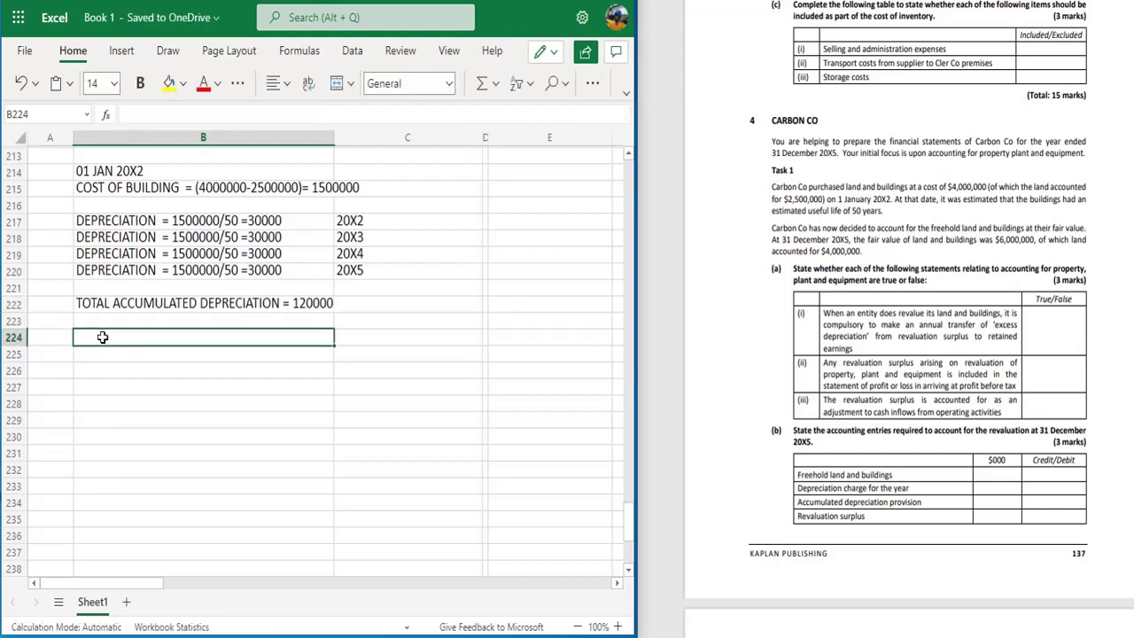
pyautogui.write('CARRYIN')
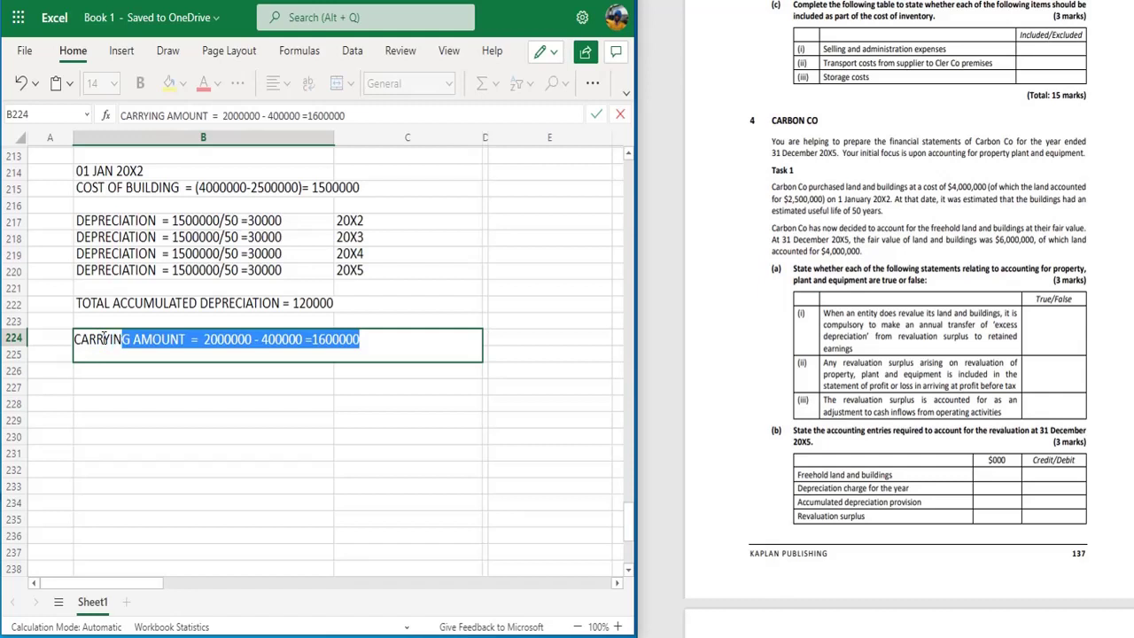
pyautogui.write('G AMOUY')
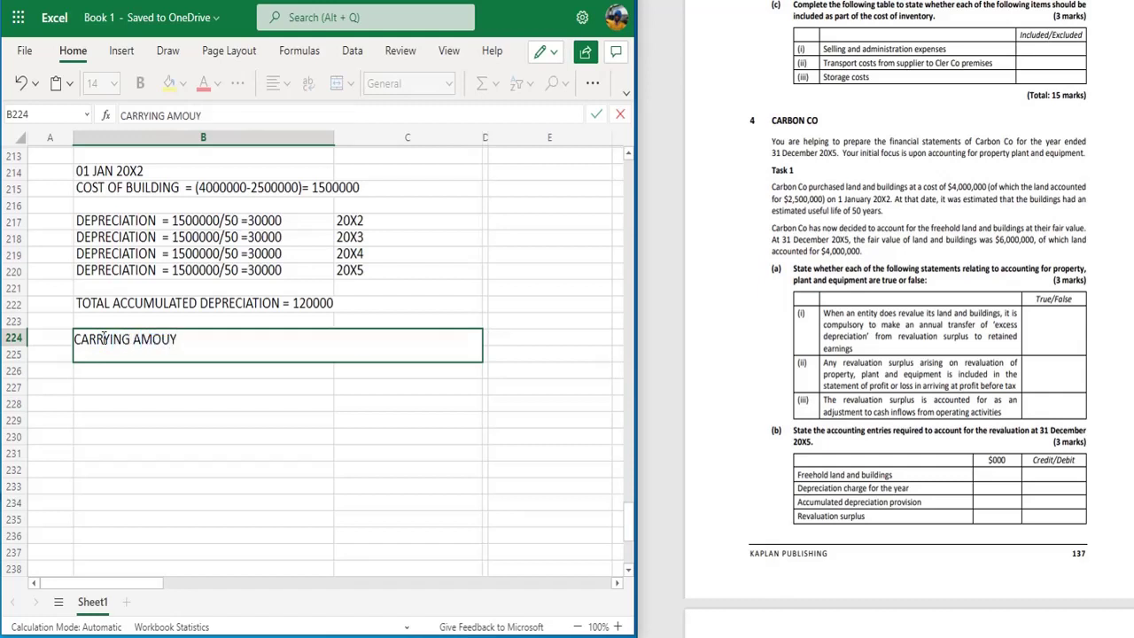
pyautogui.press('BackSpace')
pyautogui.write('NT =')
pyautogui.press('Delete')
pyautogui.write('1500')
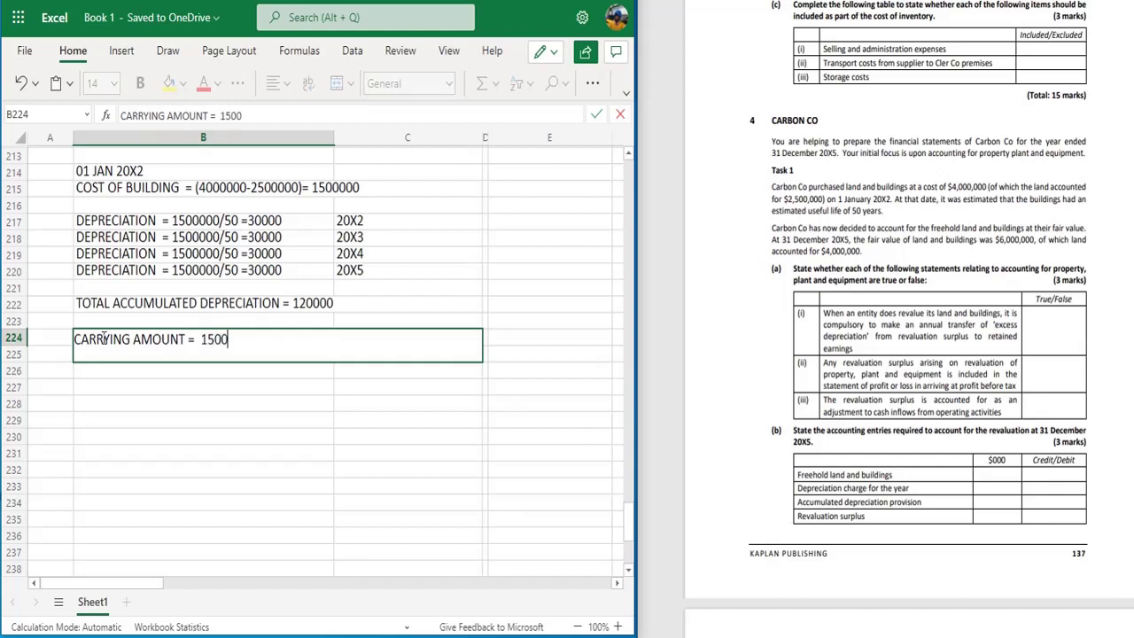
pyautogui.write('000')
pyautogui.write('- 1200')
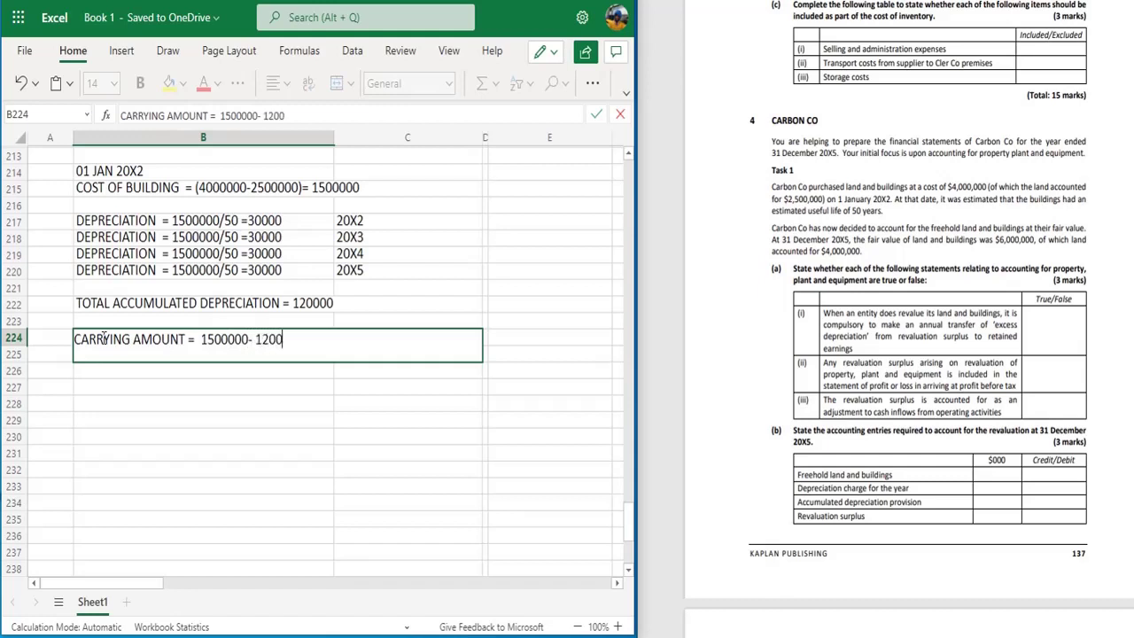
pyautogui.write('00 =')
pyautogui.write('13800')
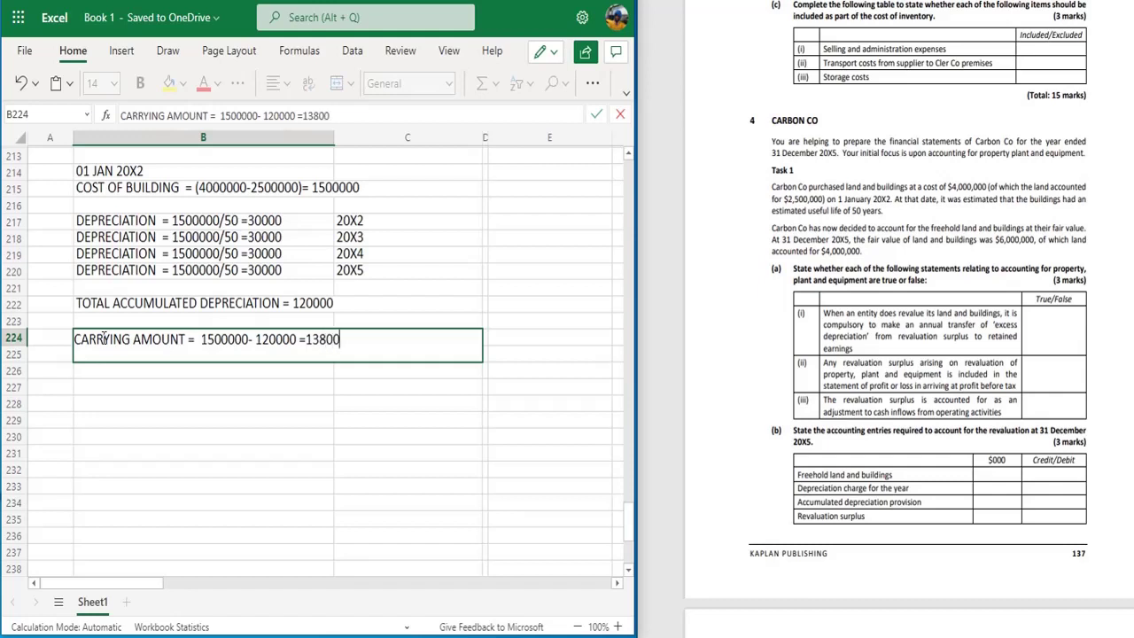
pyautogui.write('00')
pyautogui.press('Return')
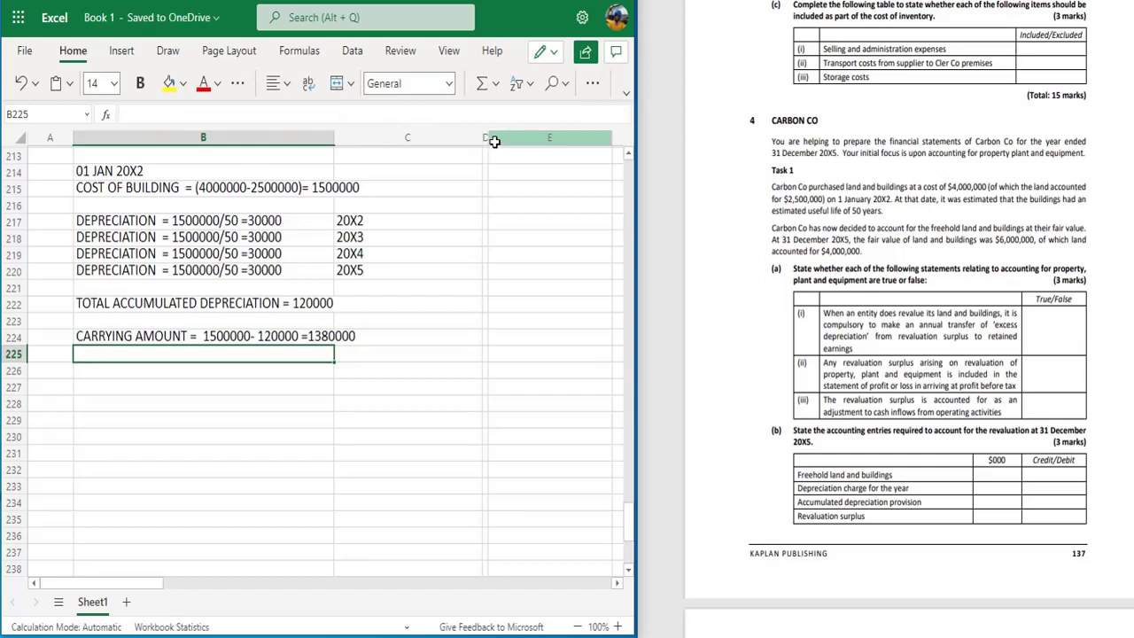
# Narrow column C to fit the year labels and widen column E to make room for the land workings.
pyautogui.moveTo(480, 133); pyautogui.dragTo(377, 116)
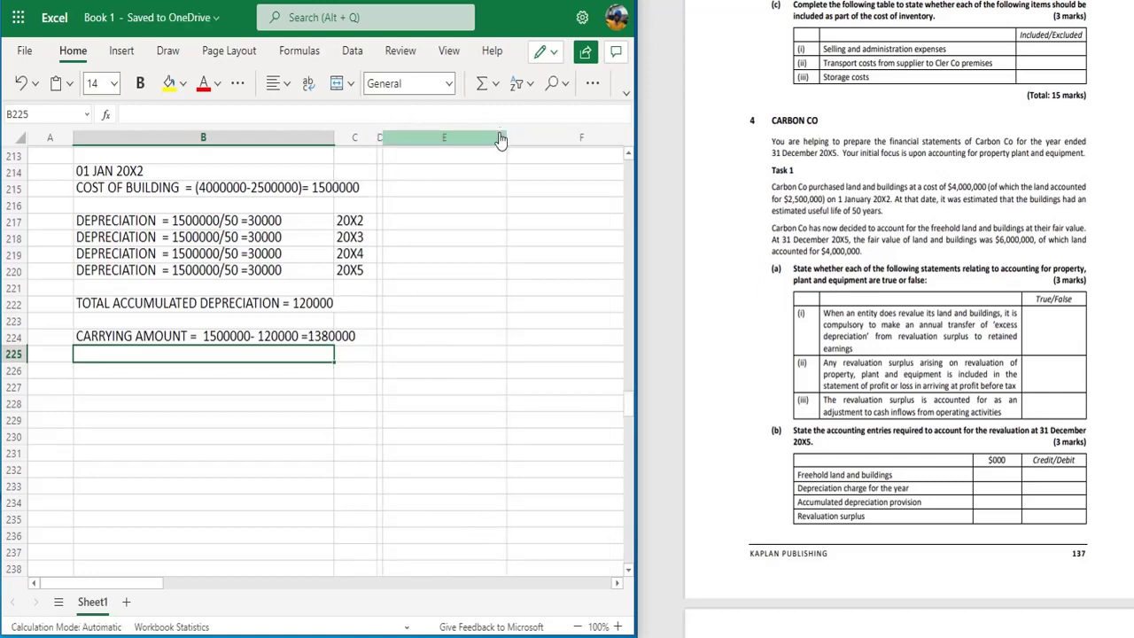
pyautogui.moveTo(507, 136); pyautogui.dragTo(599, 161)
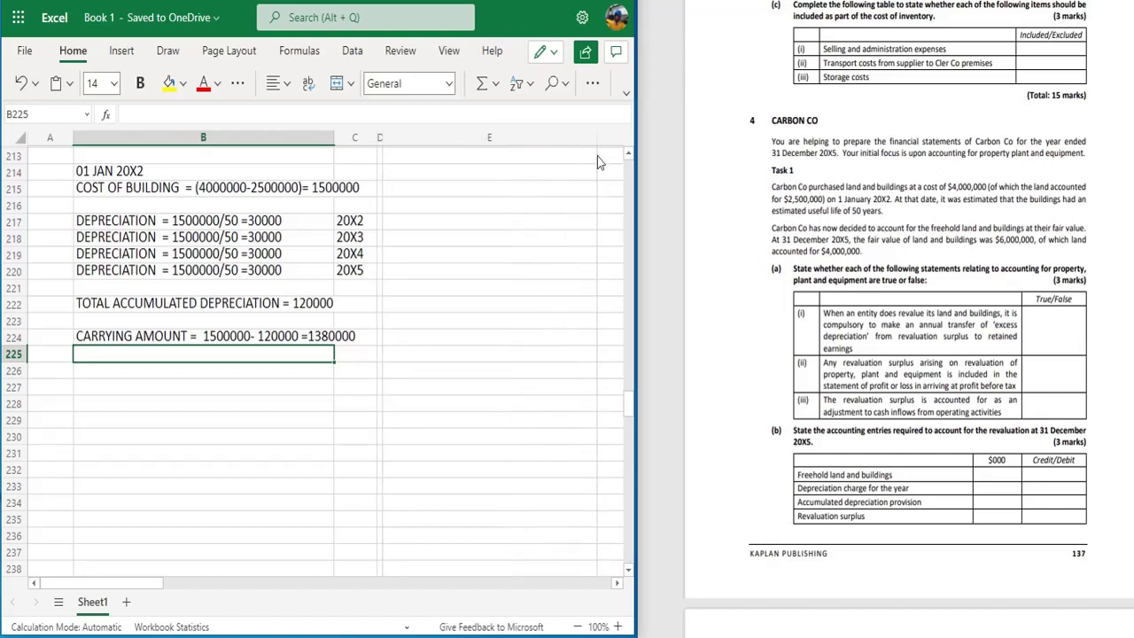
# Enter "COST OF LAND = 2500000" in cell E215, on the same row as the building cost.
pyautogui.click(456, 188)
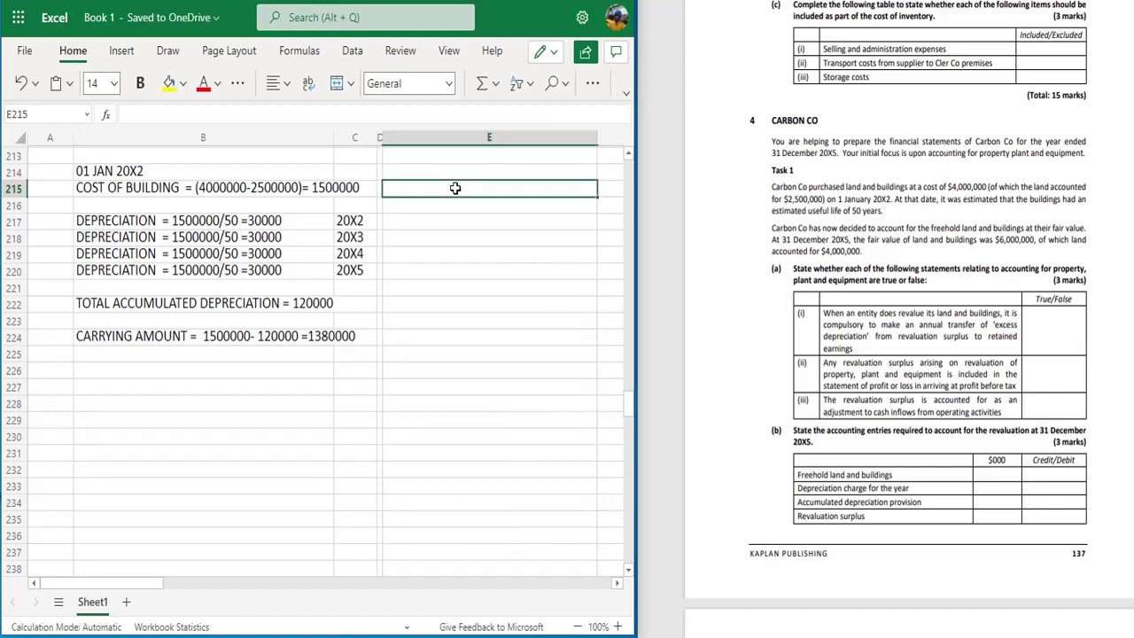
pyautogui.doubleClick(456, 187)
pyautogui.write('CO')
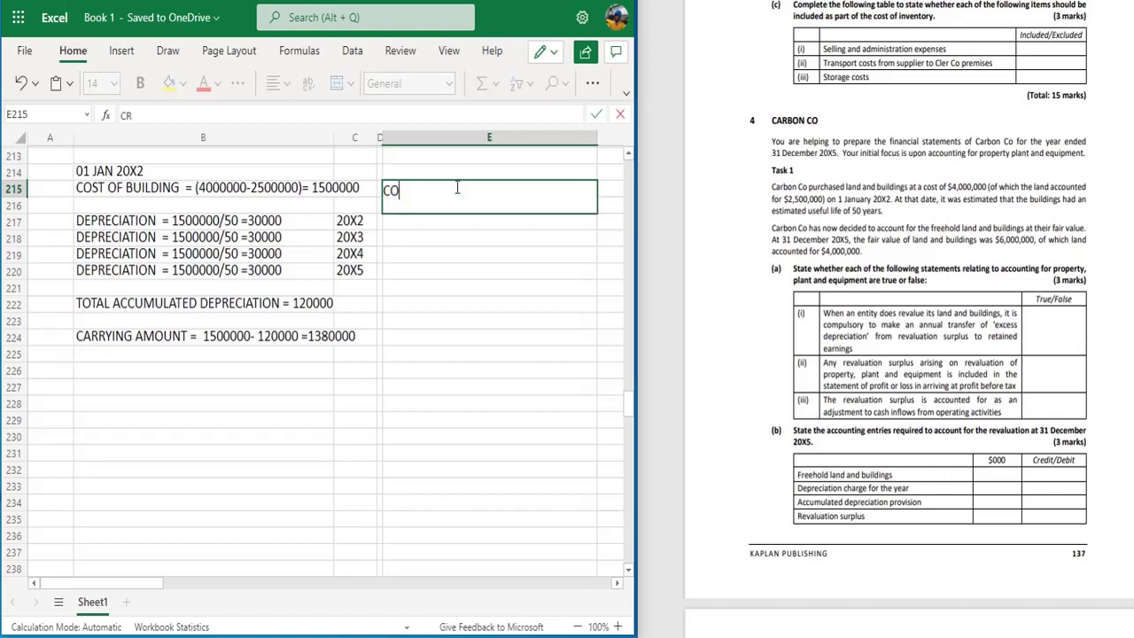
pyautogui.write('ST OF LAND')
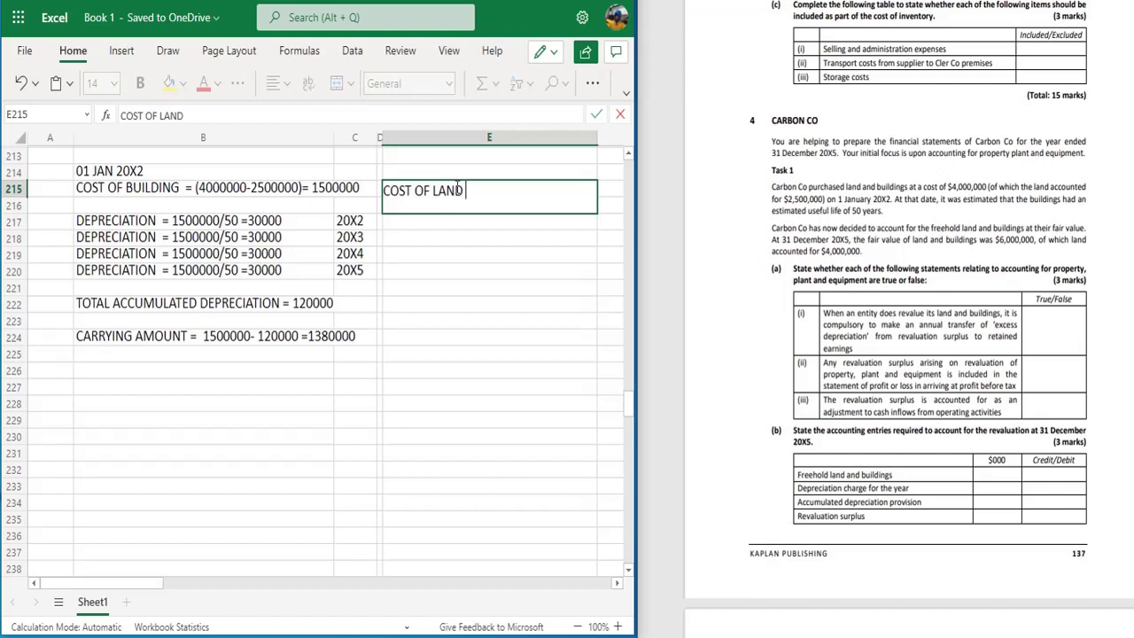
pyautogui.write(' = 2500000')
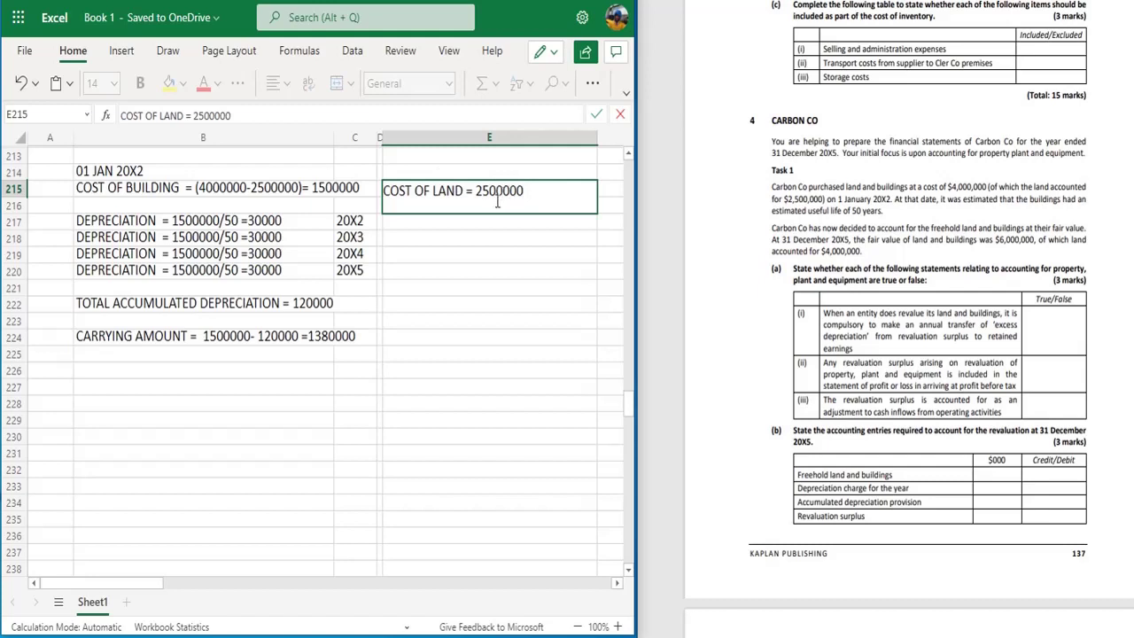
pyautogui.click(456, 217)
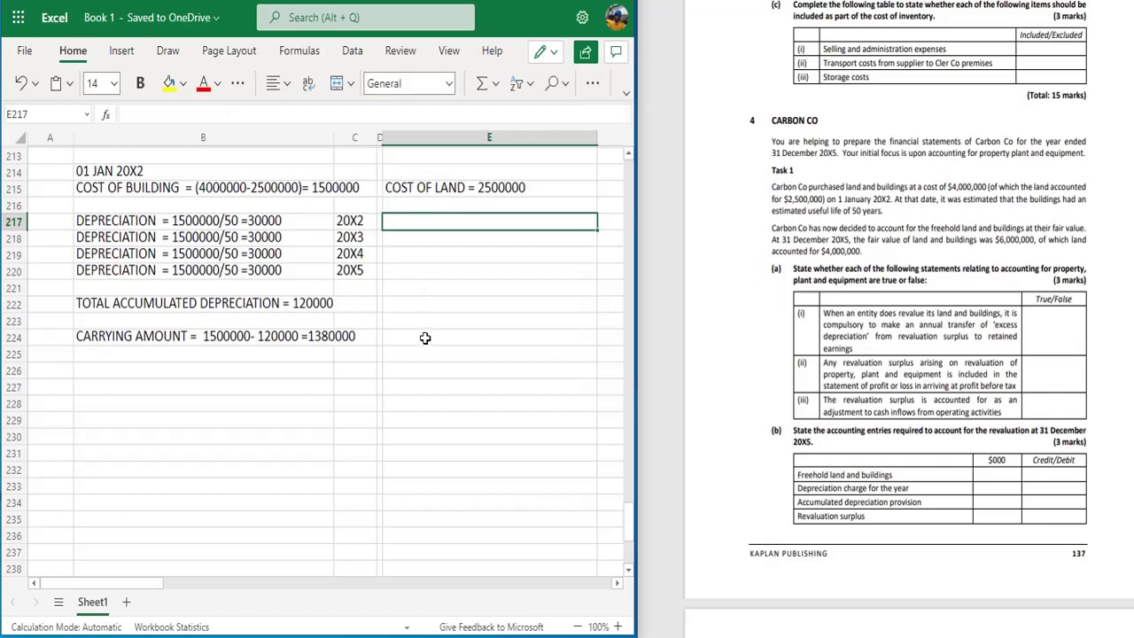
pyautogui.click(405, 255)
pyautogui.press('Up')
pyautogui.press('Up')
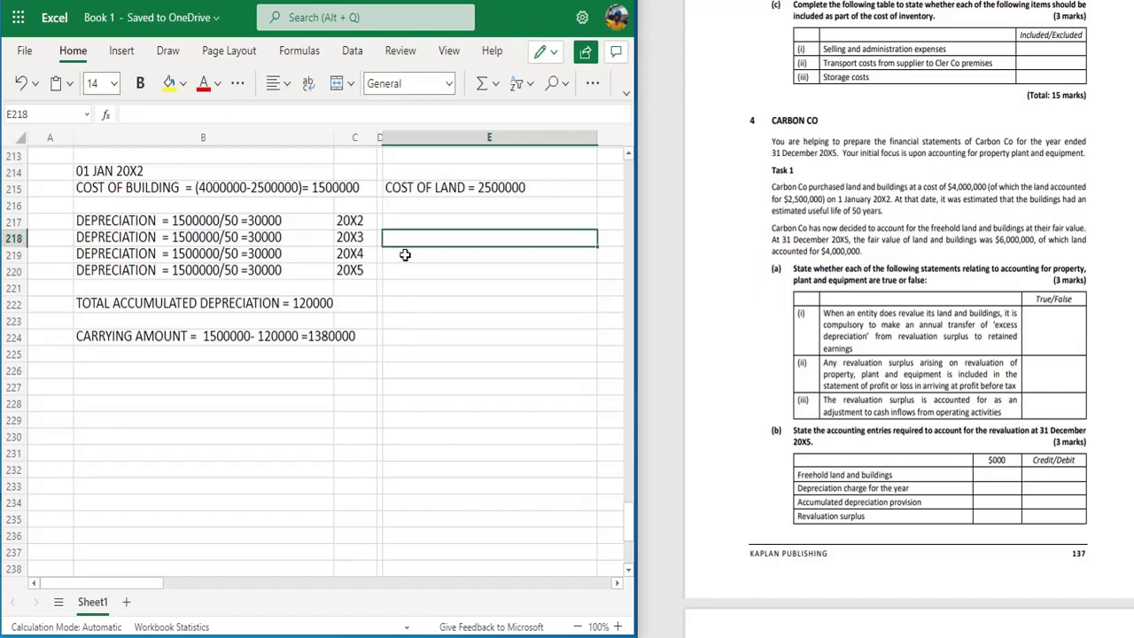
pyautogui.write('REV')
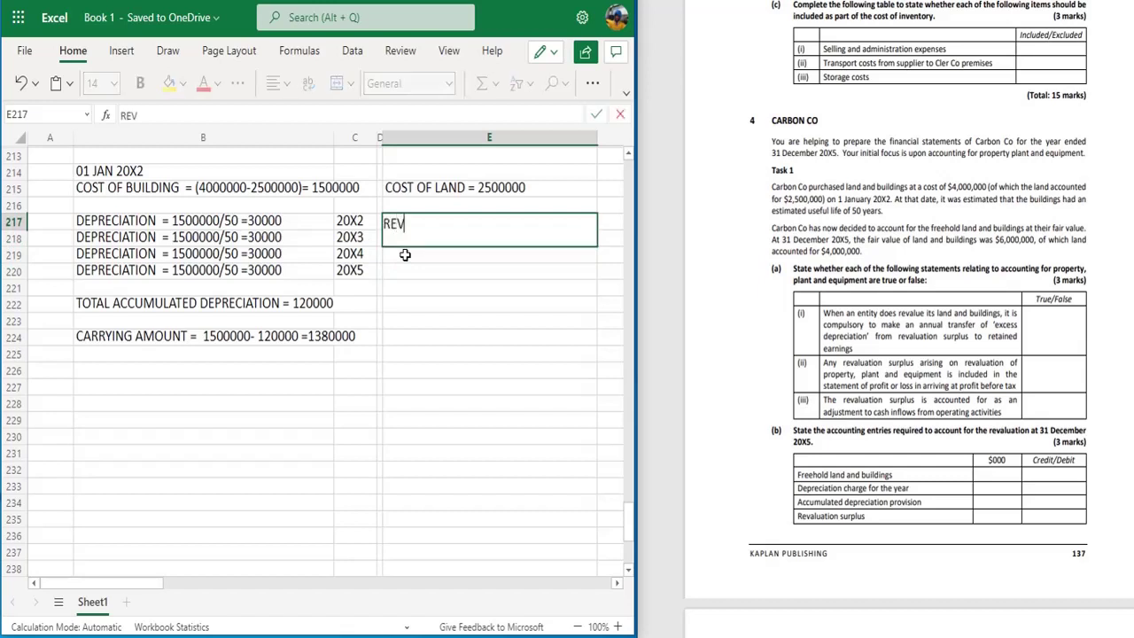
pyautogui.write('ALUAT')
pyautogui.press('BackSpace')
pyautogui.write('ATION S')
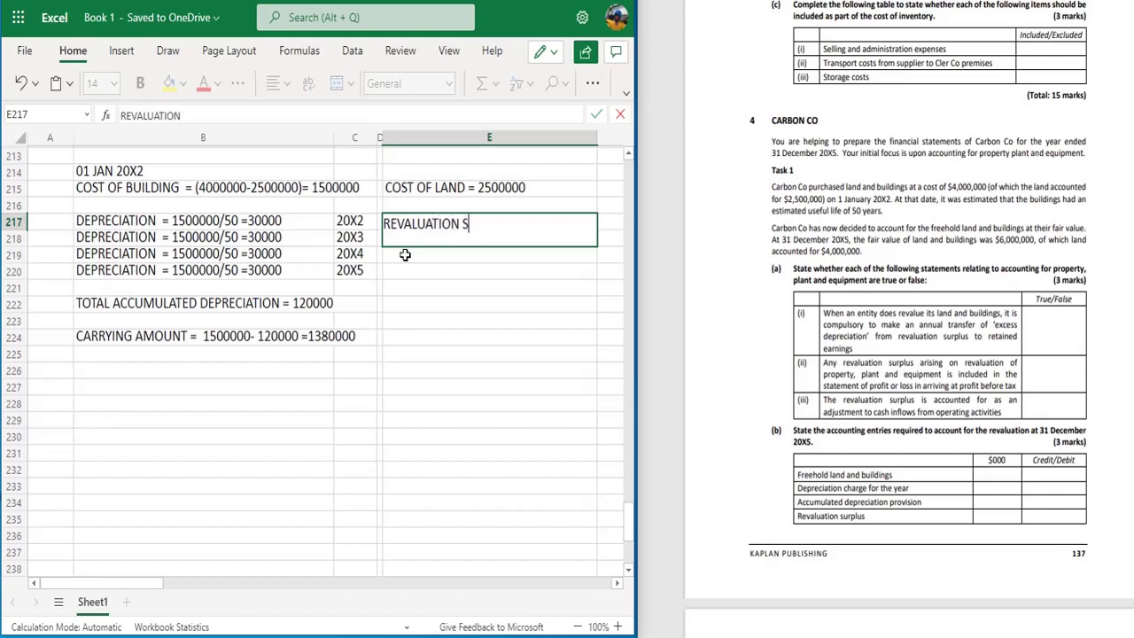
pyautogui.write('URPLUS =')
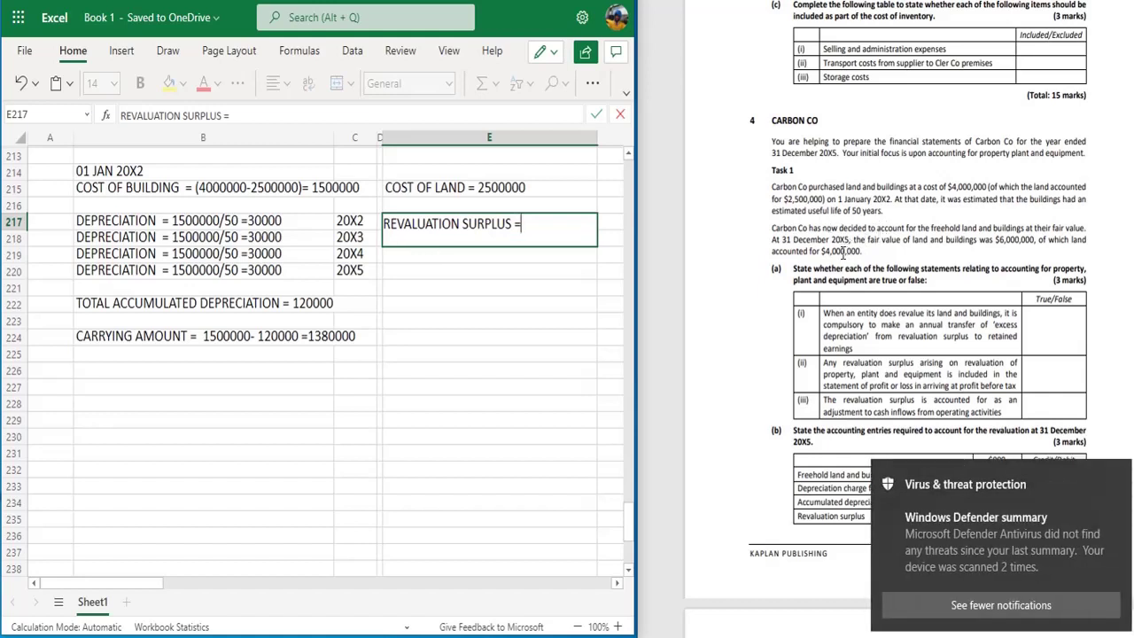
pyautogui.write('40000')
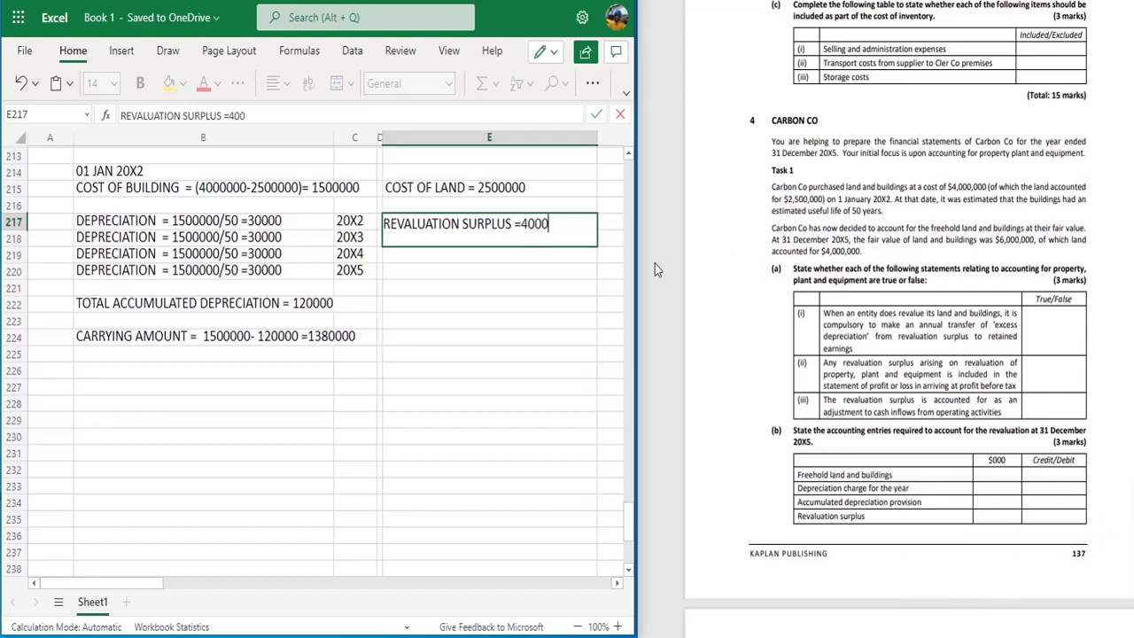
pyautogui.write('000-2500')
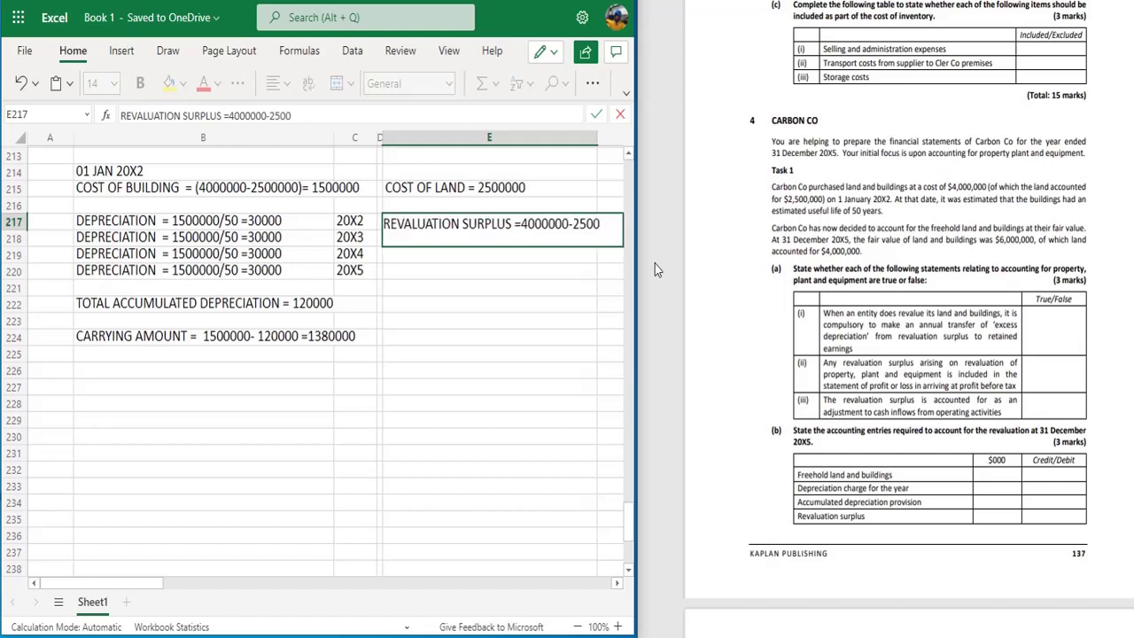
pyautogui.write('000=')
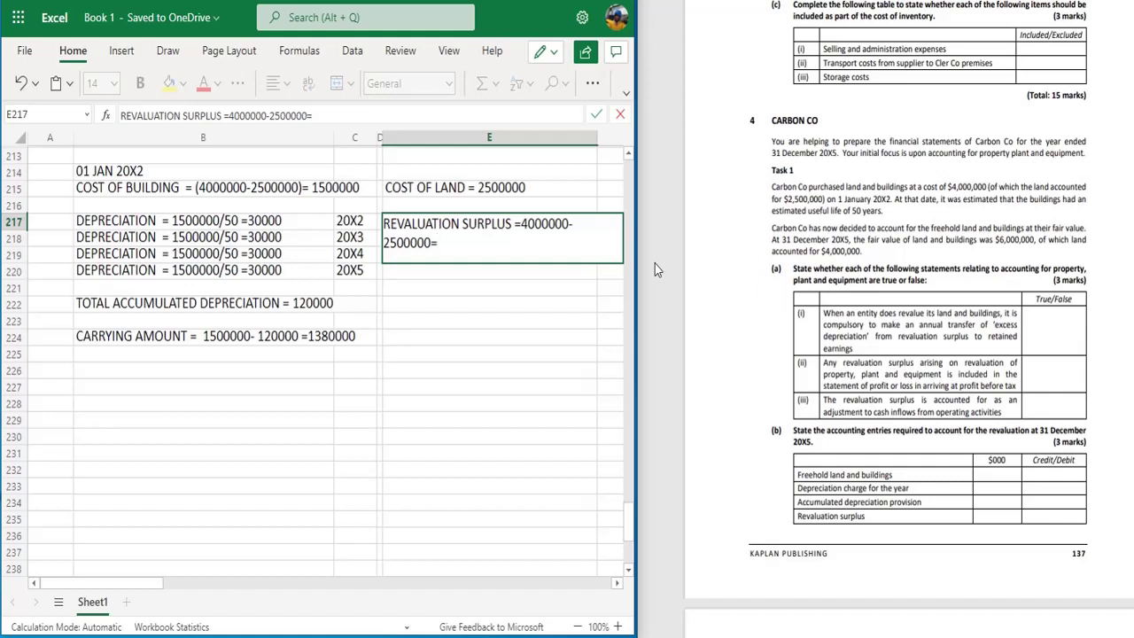
pyautogui.write('1500000')
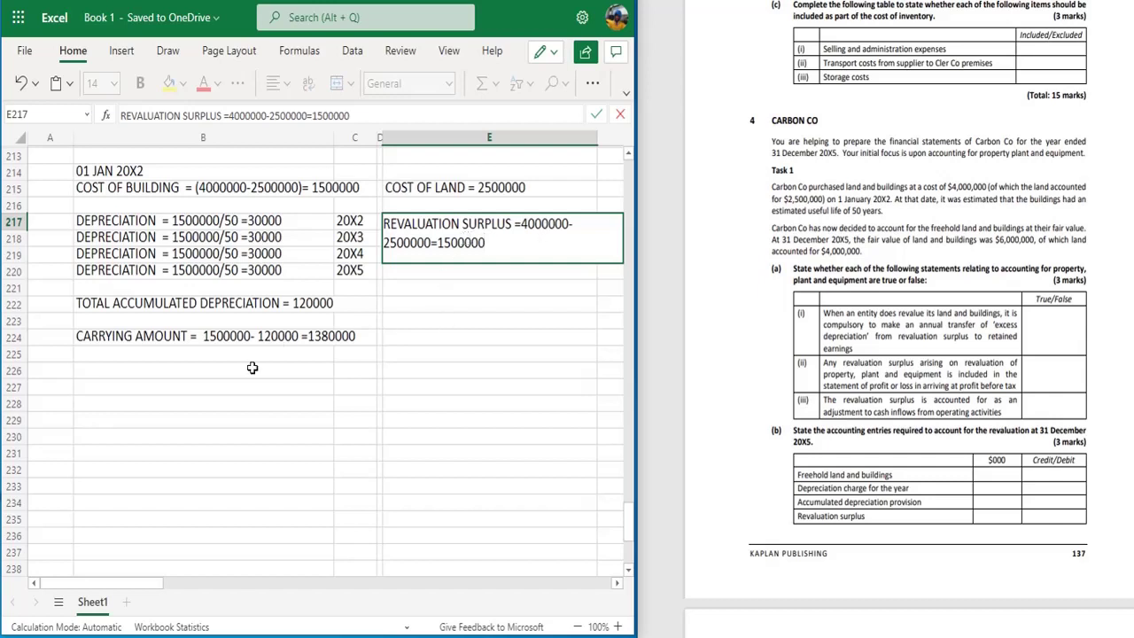
pyautogui.click(207, 369)
pyautogui.write('R')
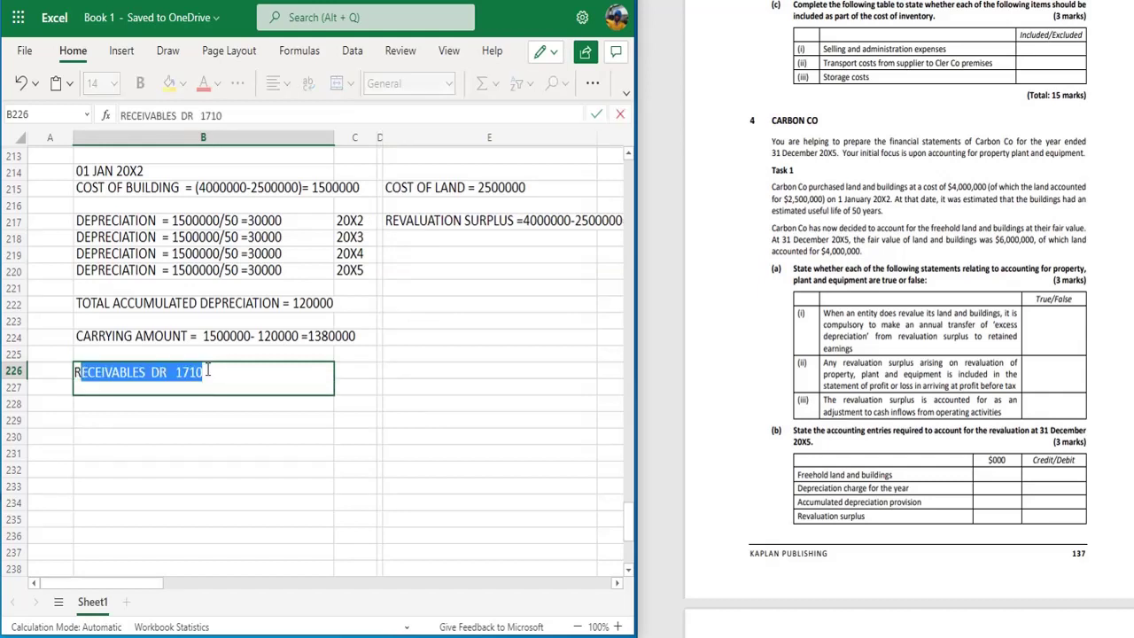
pyautogui.write('EVALUA')
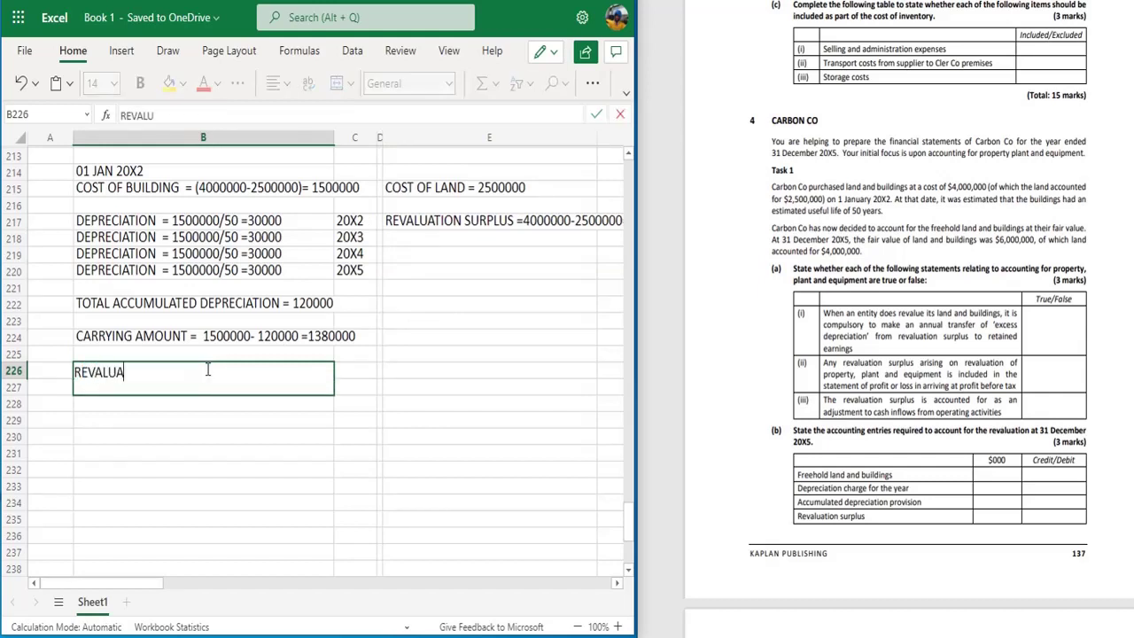
pyautogui.write('TION SUR')
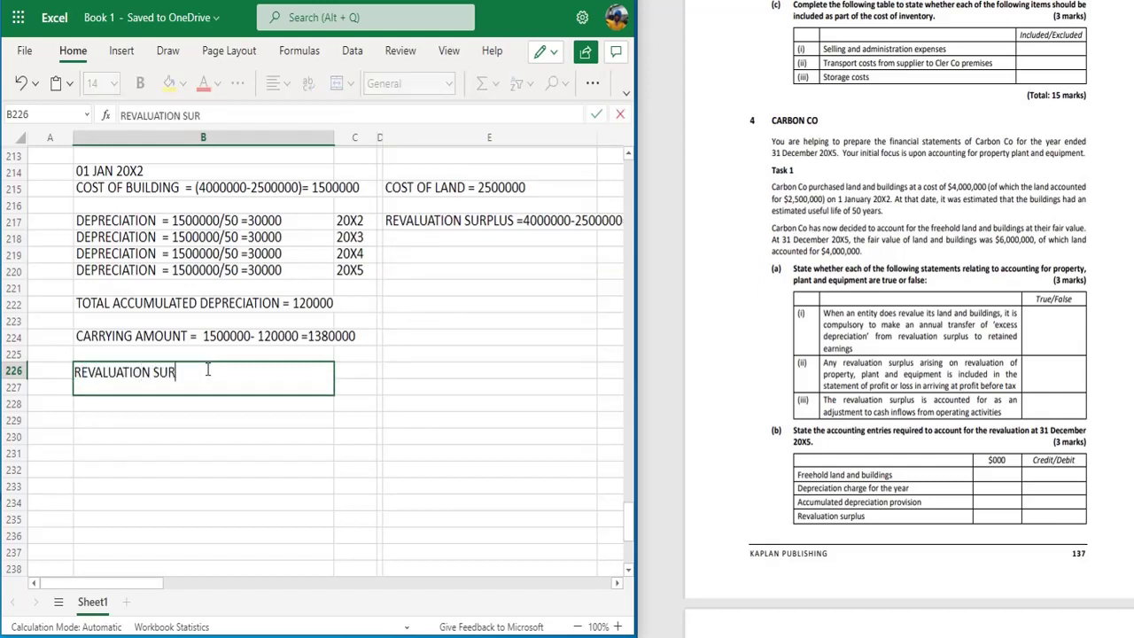
pyautogui.write('PLUS =')
pyautogui.write('20000')
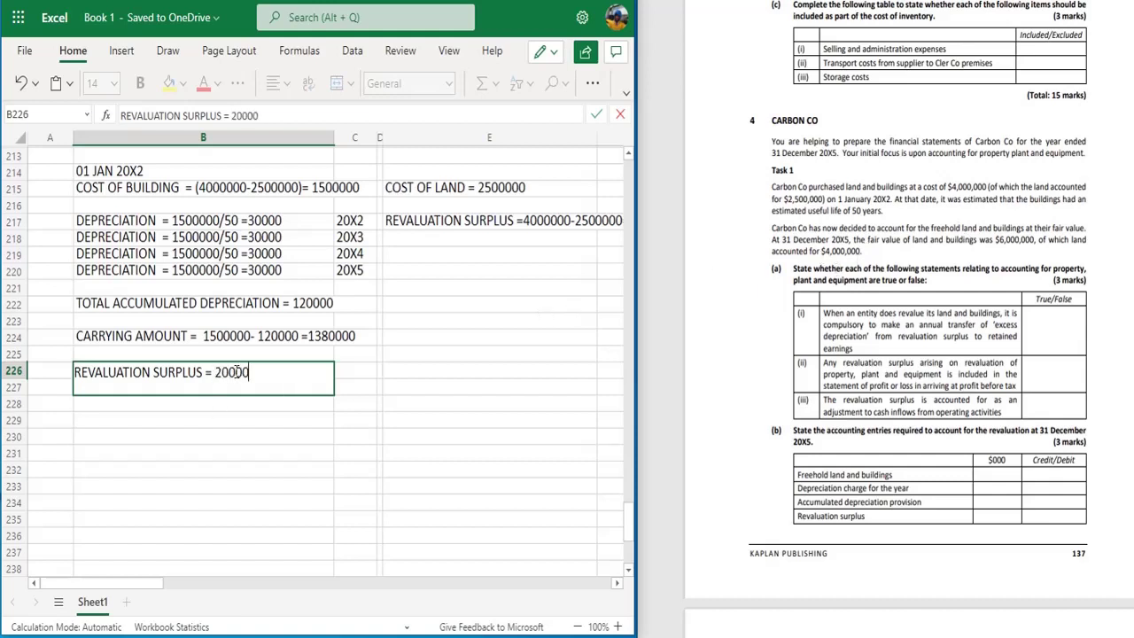
pyautogui.write('00-13800')
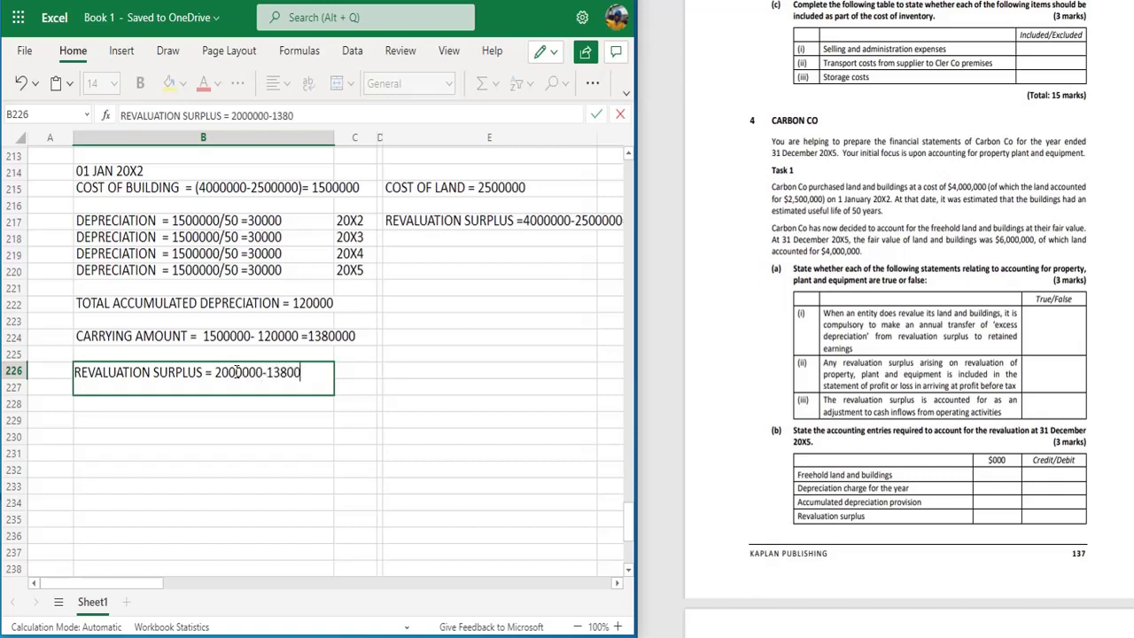
pyautogui.write('00')
pyautogui.write('=620000')
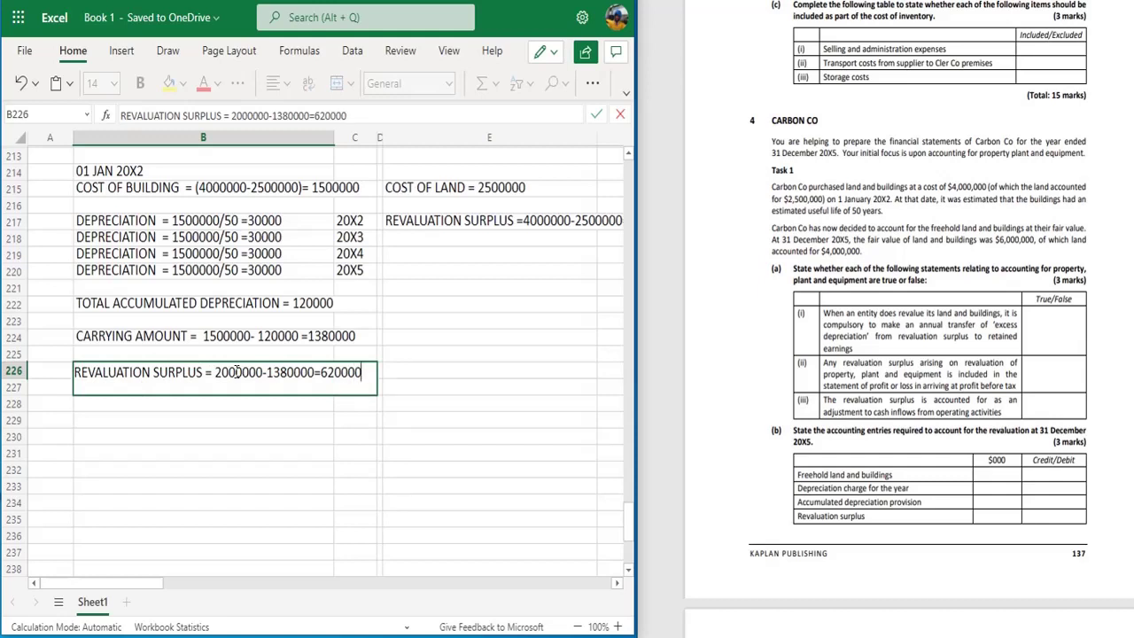
# Begin the combined surplus working in cell B229 with "TOTAL REVALUATION SURPLUS = 620000+".
pyautogui.click(128, 423)
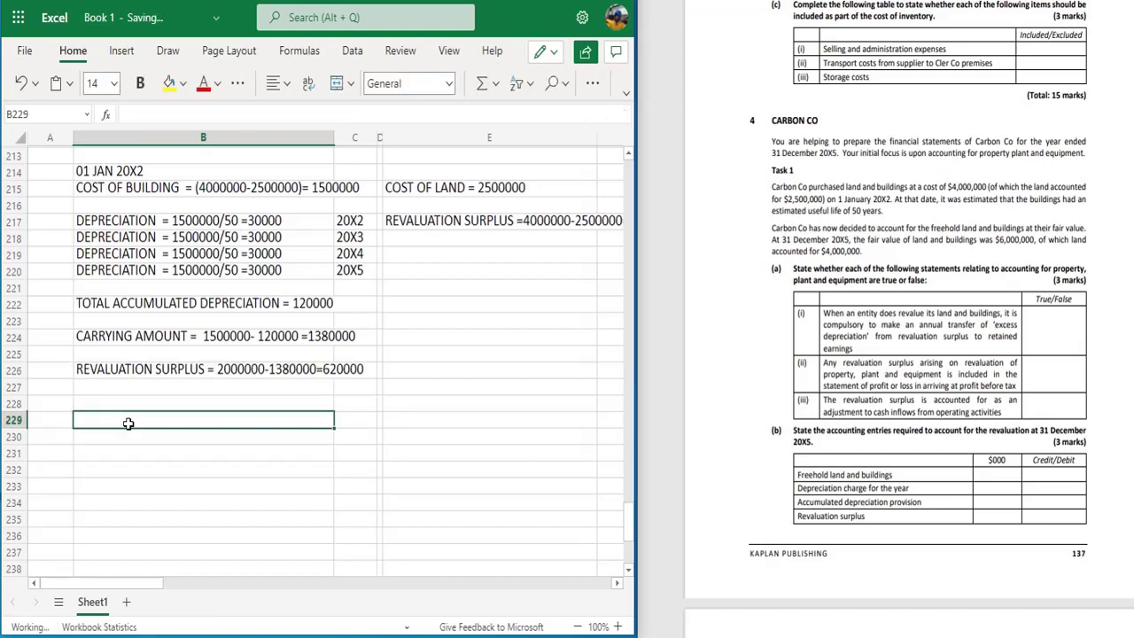
pyautogui.write('TOTA')
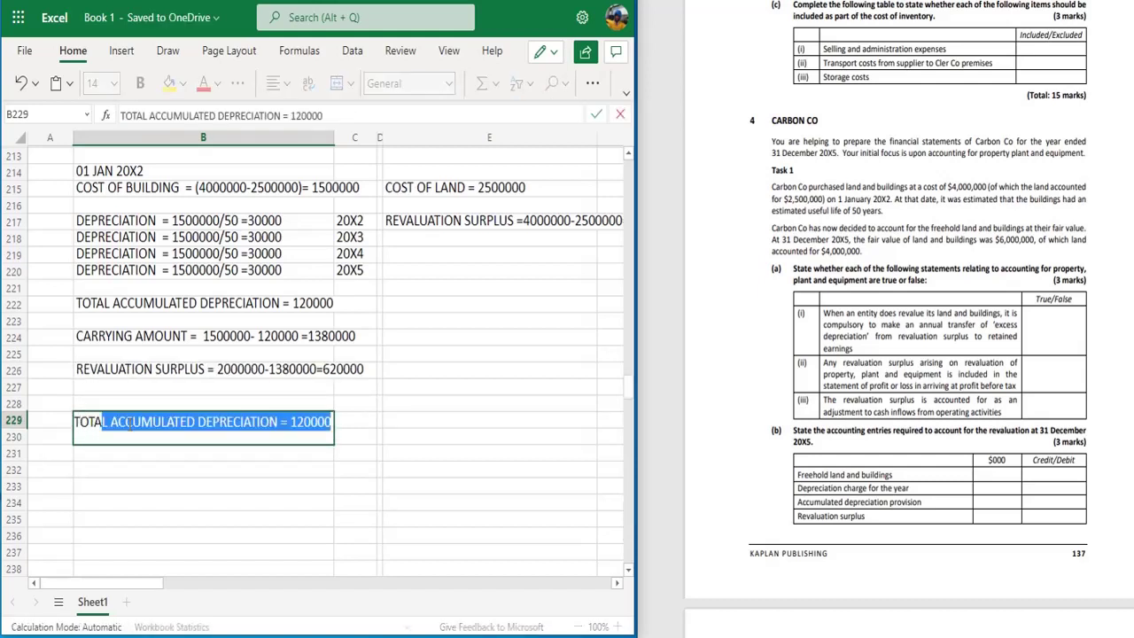
pyautogui.write('L REVA')
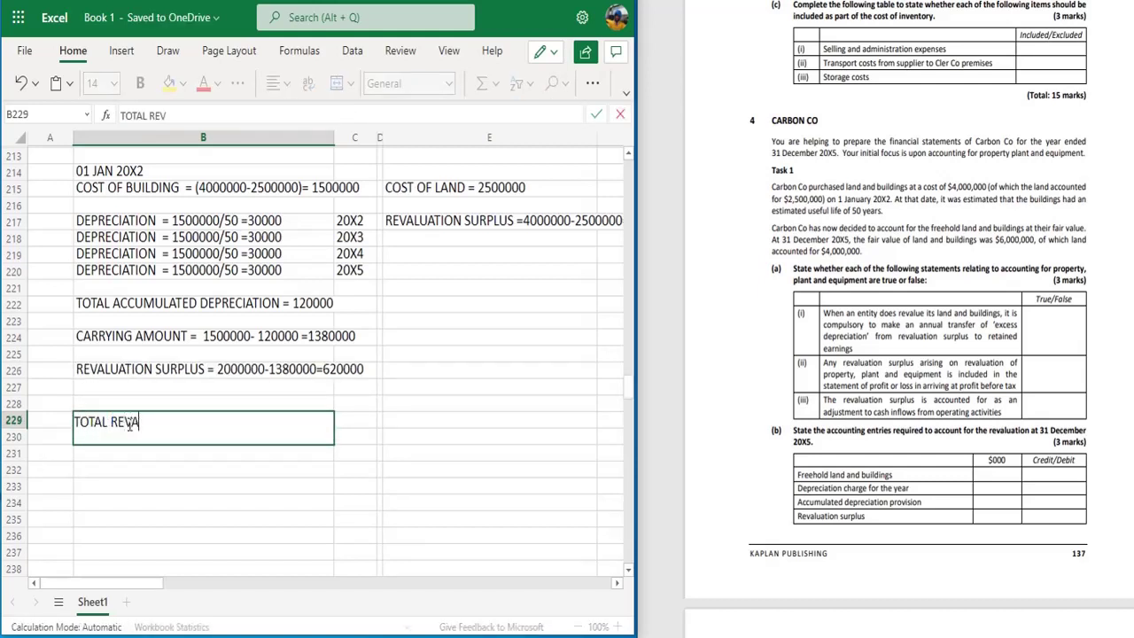
pyautogui.write('LUATION SURPLU')
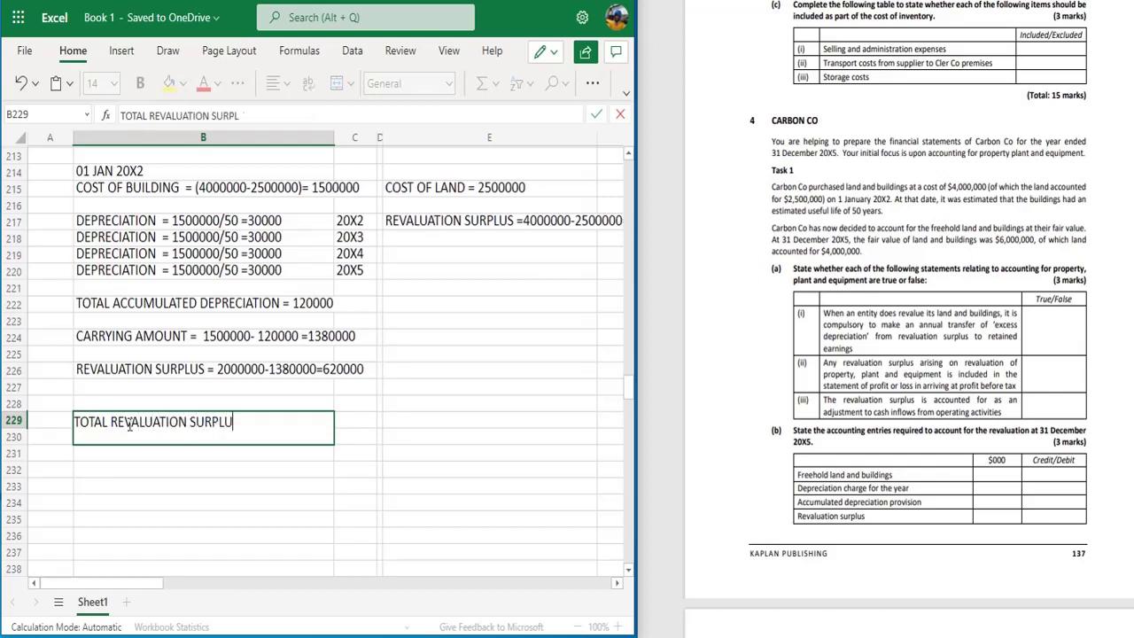
pyautogui.write('S = 620000+')
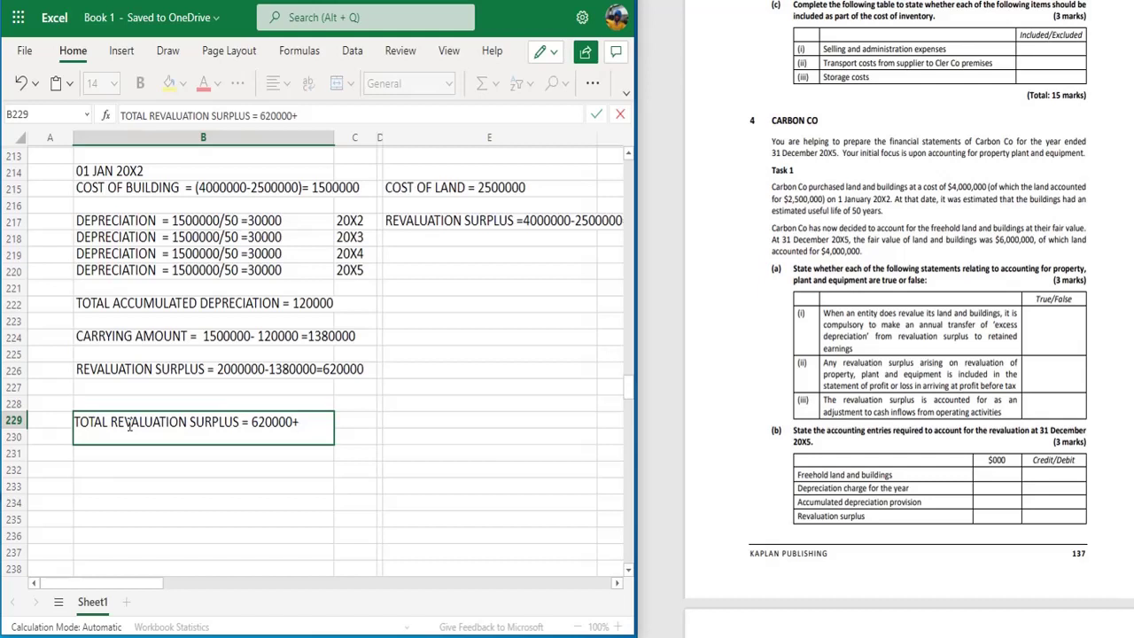
# Widen column E slightly and open the land's revaluation surplus working in E217 to read its full text.
pyautogui.click(542, 239)
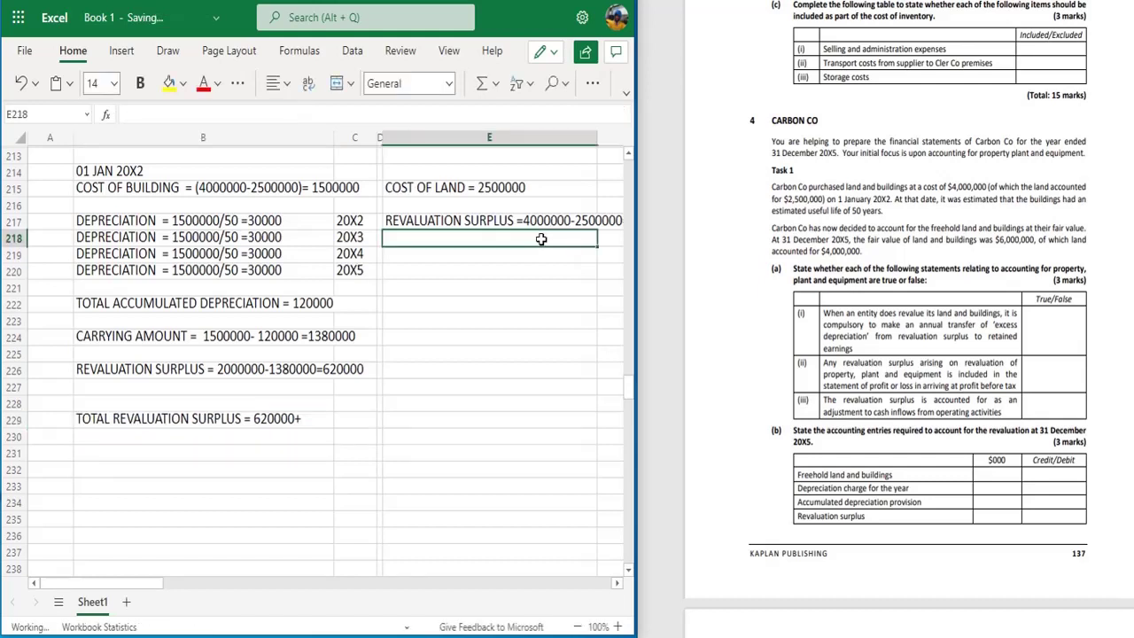
pyautogui.moveTo(597, 138); pyautogui.dragTo(552, 188)
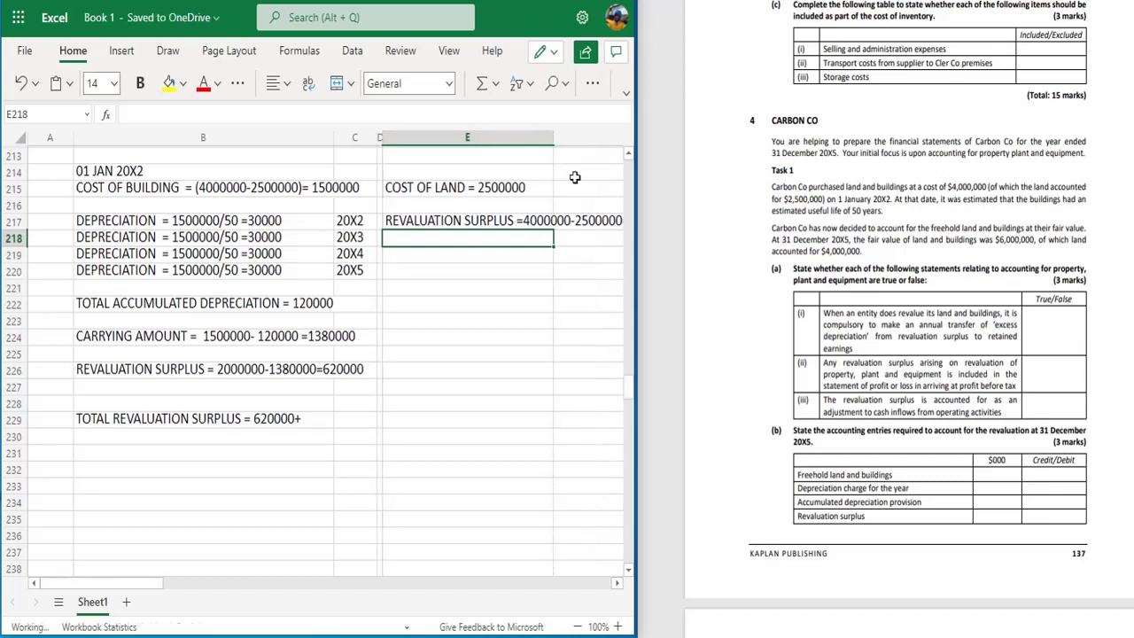
pyautogui.moveTo(555, 139); pyautogui.dragTo(621, 149)
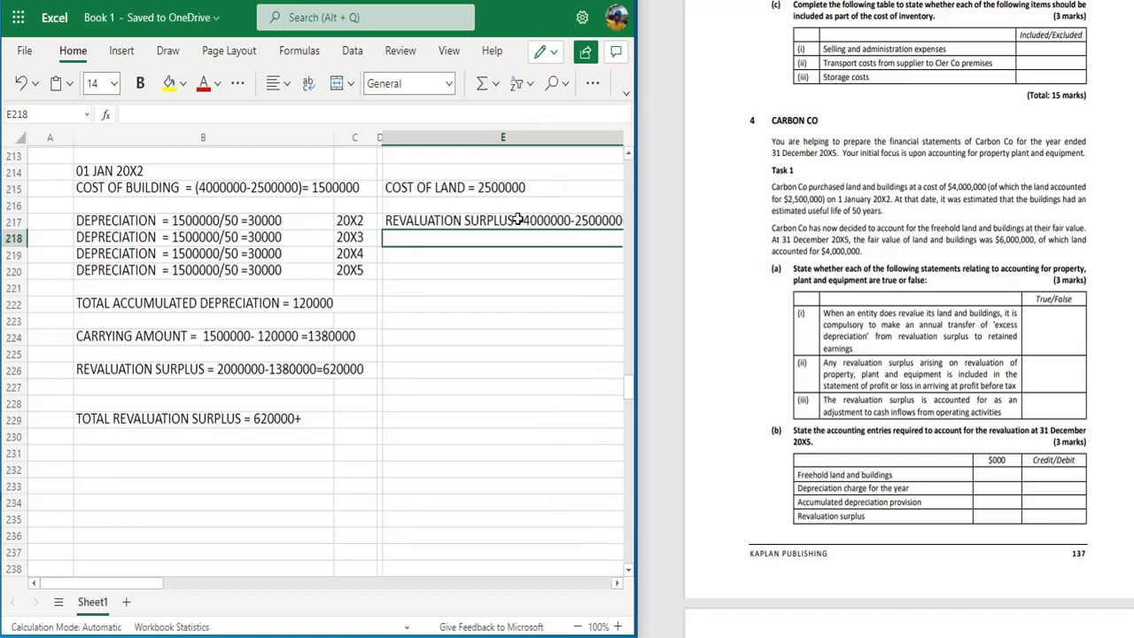
pyautogui.doubleClick(435, 219)
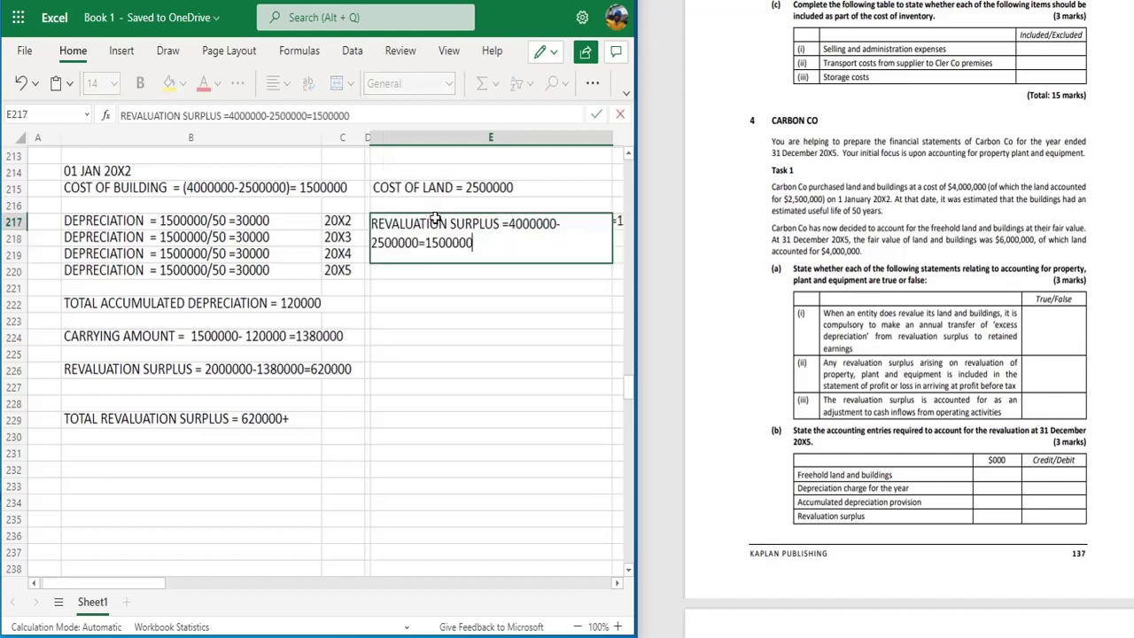
pyautogui.click(476, 274)
pyautogui.doubleClick(449, 223)
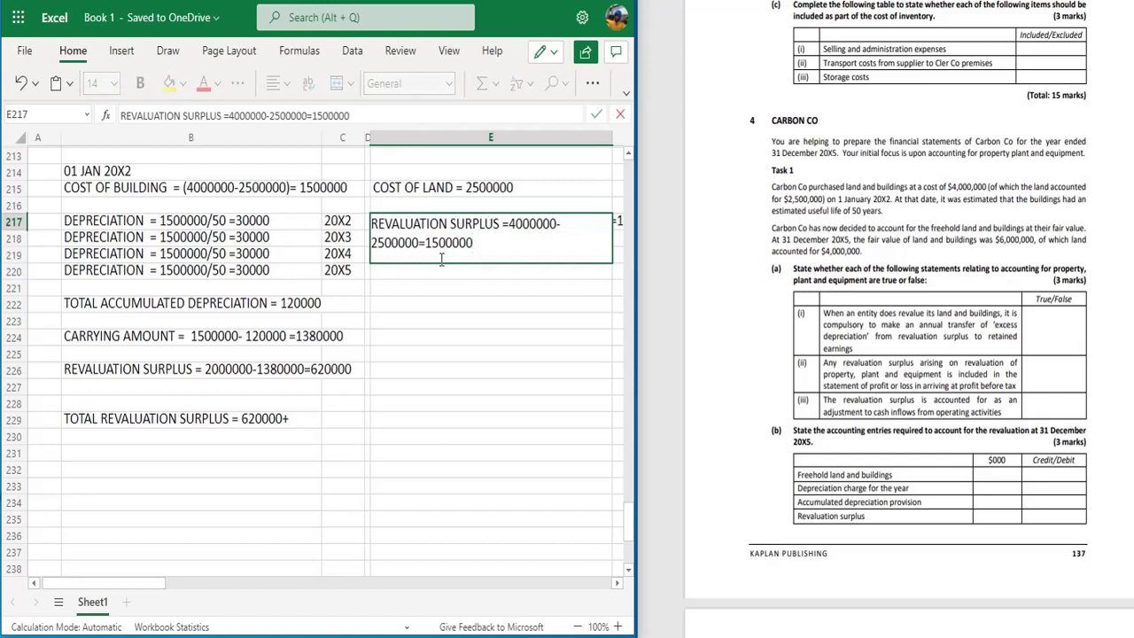
# Complete the total in cell B229 so it reads "TOTAL REVALUATION SURPLUS = 620000+1500000 =2120000".
pyautogui.doubleClick(293, 422)
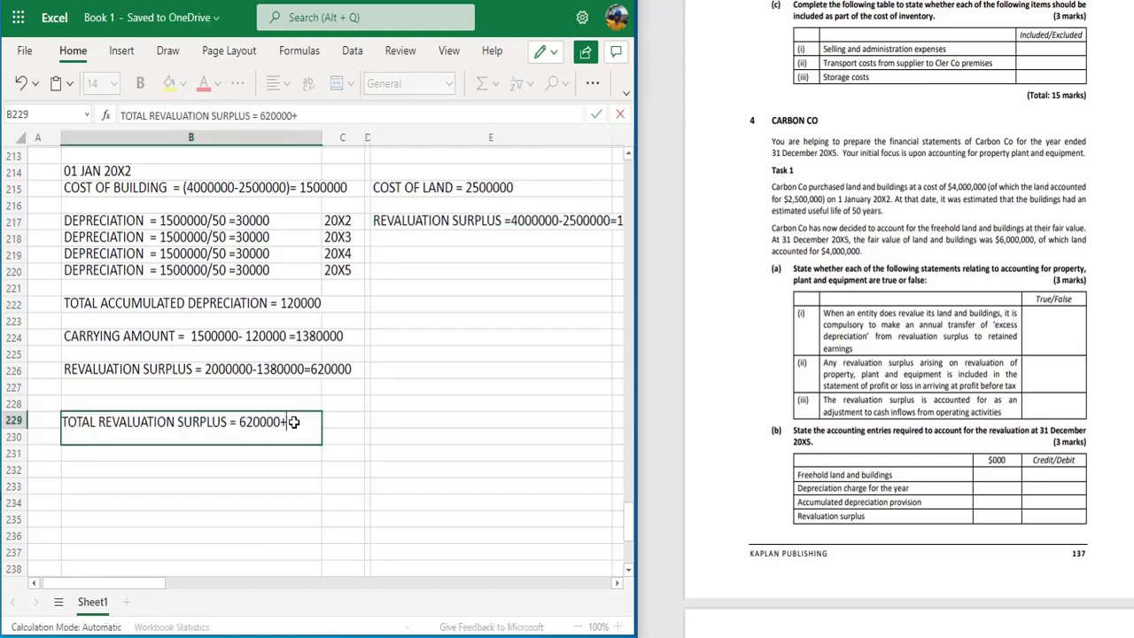
pyautogui.write('1500000 =')
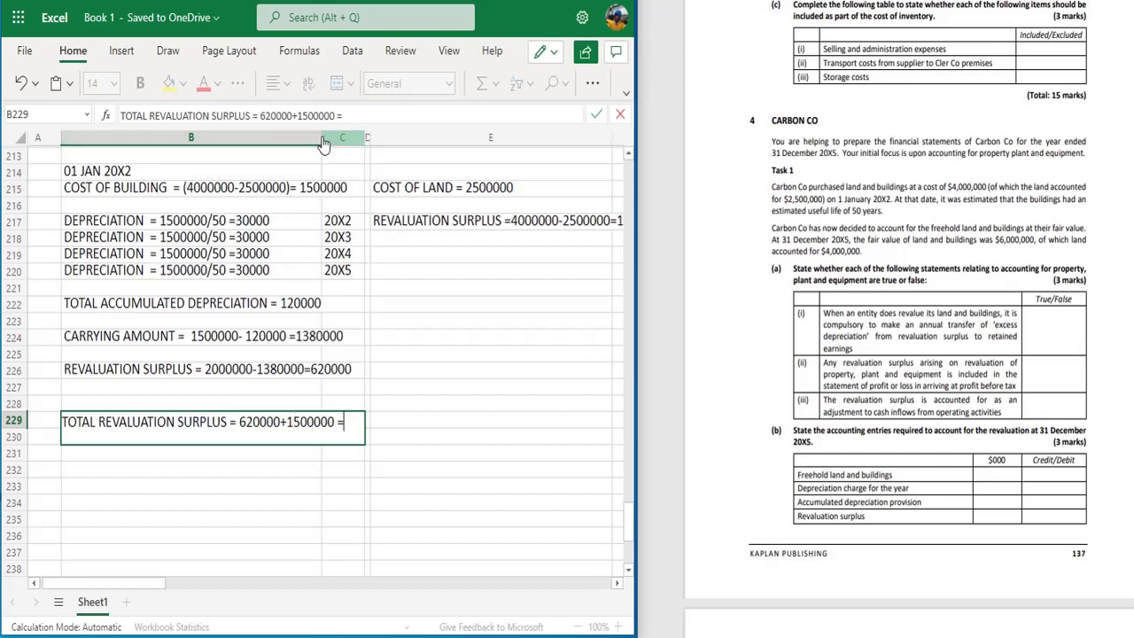
pyautogui.click(231, 468)
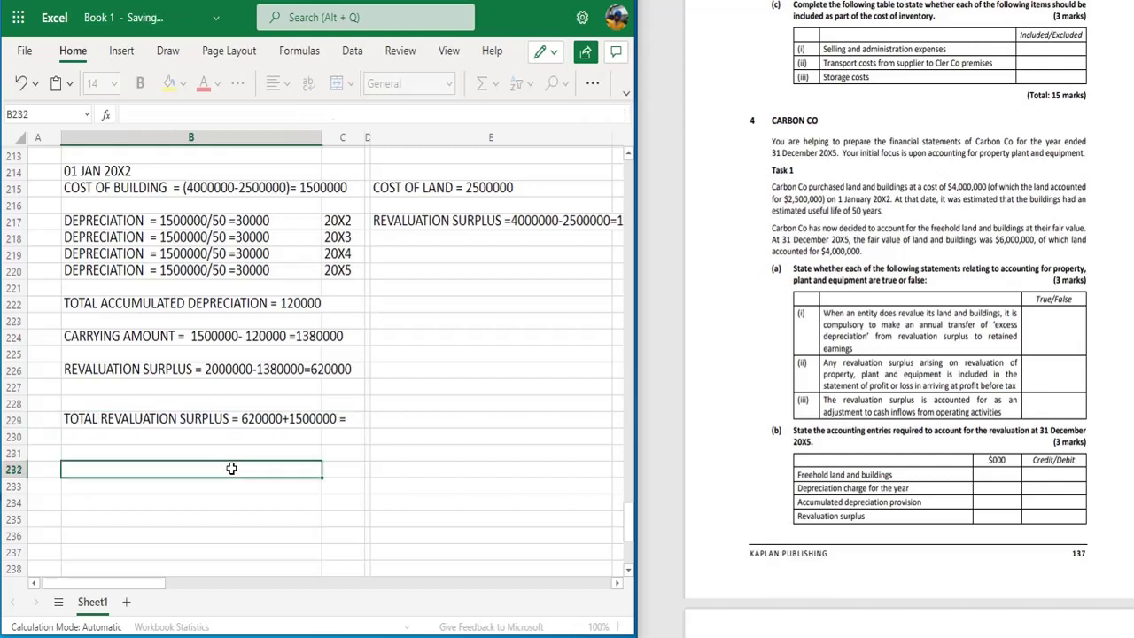
pyautogui.click(349, 423)
pyautogui.doubleClick(349, 422)
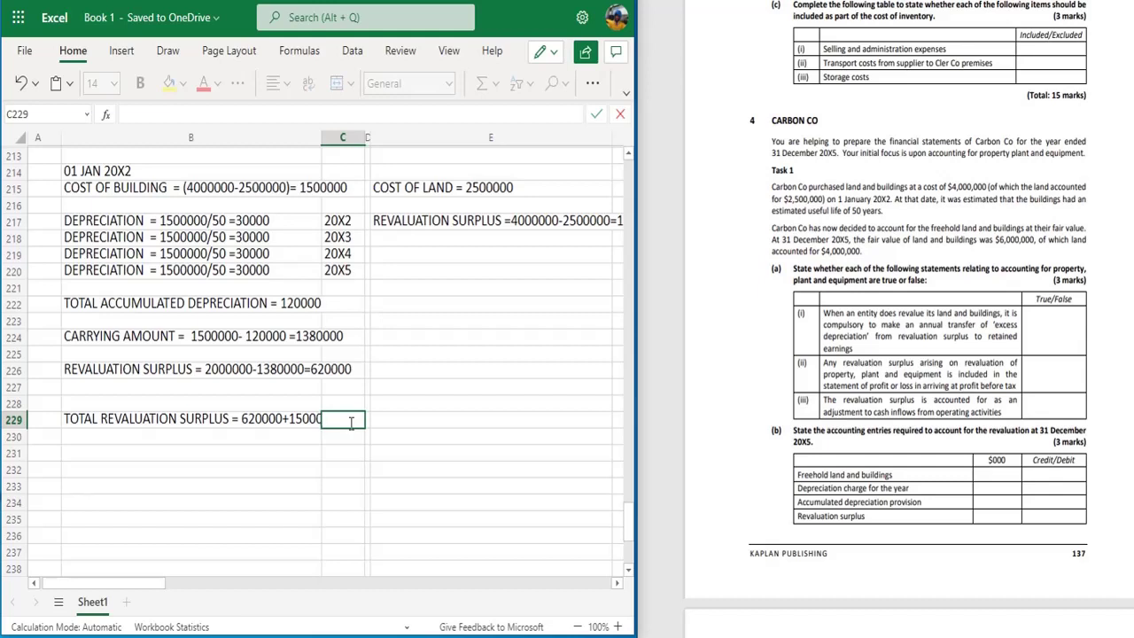
pyautogui.doubleClick(315, 419)
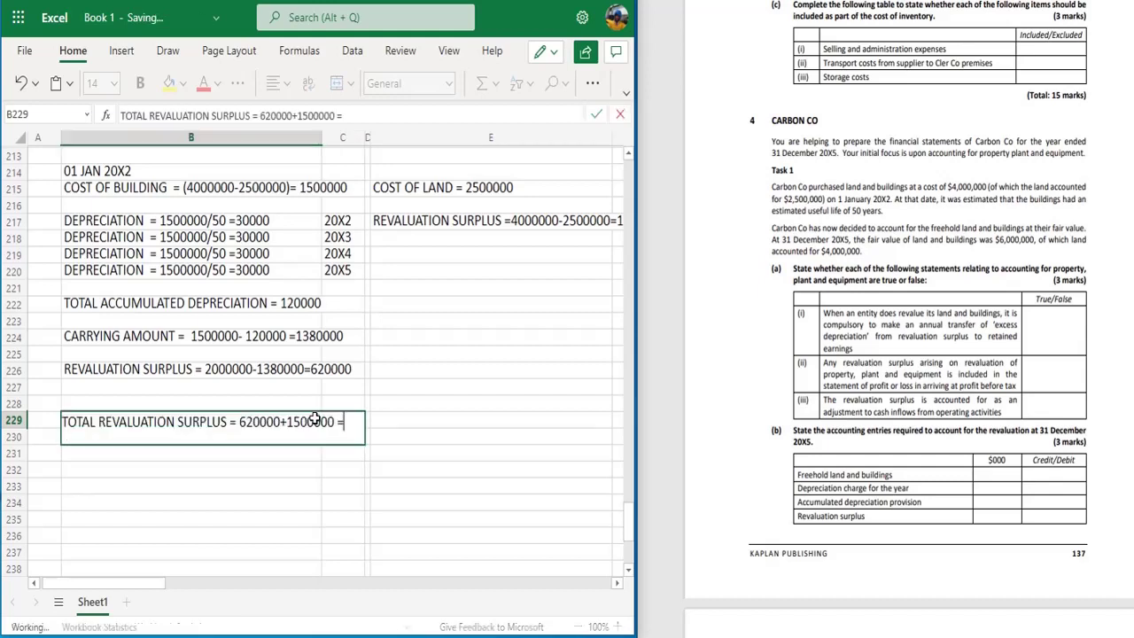
pyautogui.write('21')
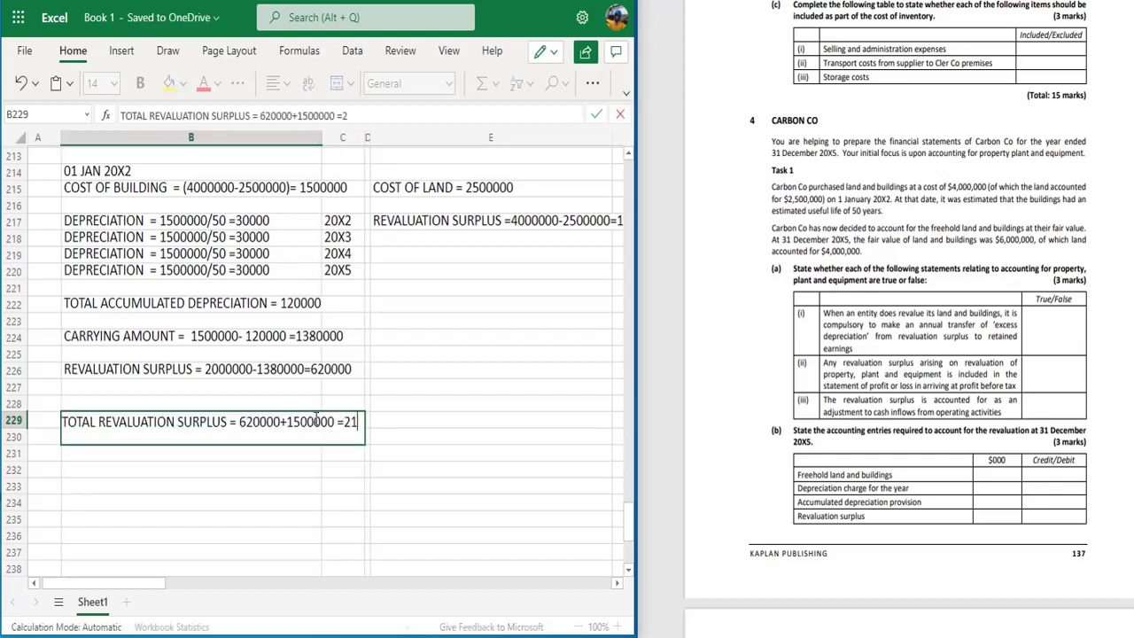
pyautogui.write('20000')
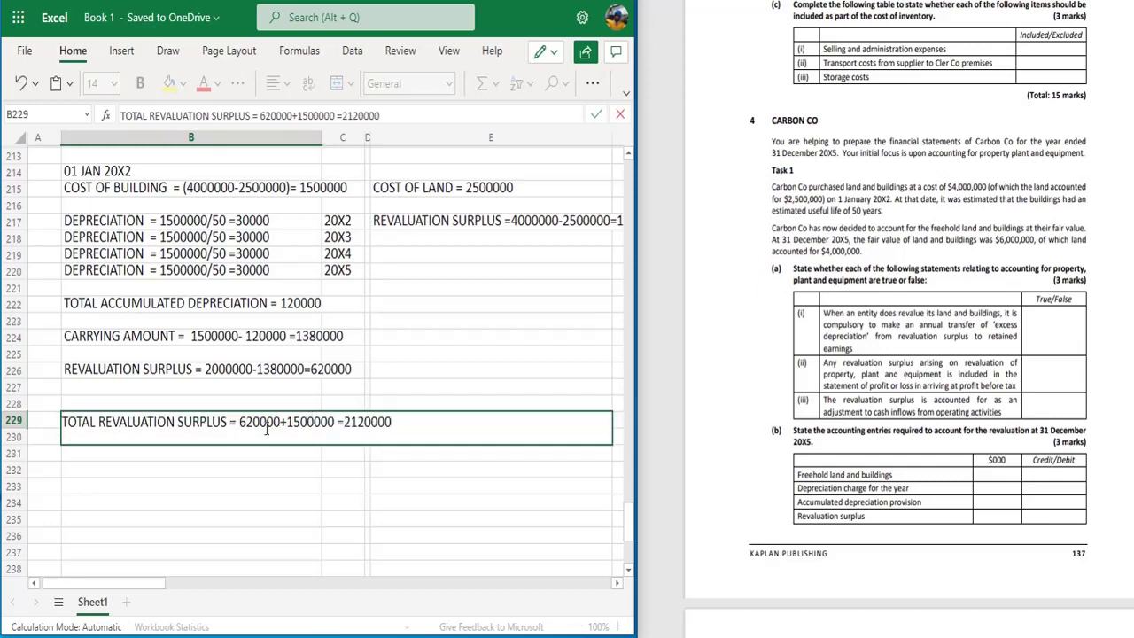
# Enter the revaluation surplus credit in thousands as "R/S CR 2120" in cell B234.
pyautogui.click(197, 474)
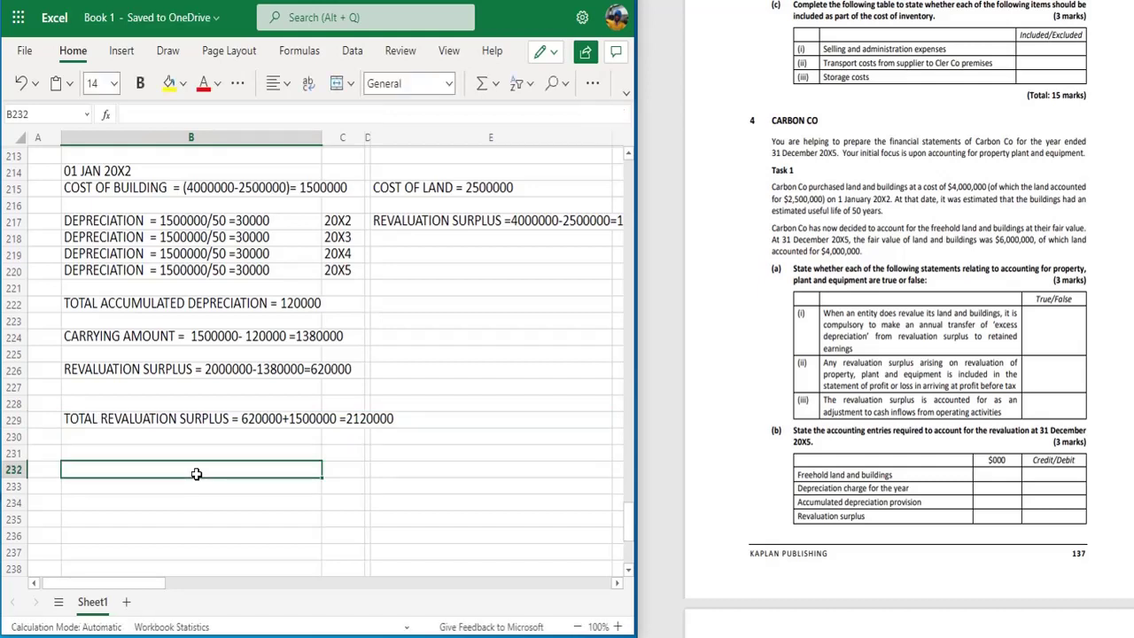
pyautogui.press('Down')
pyautogui.press('Down')
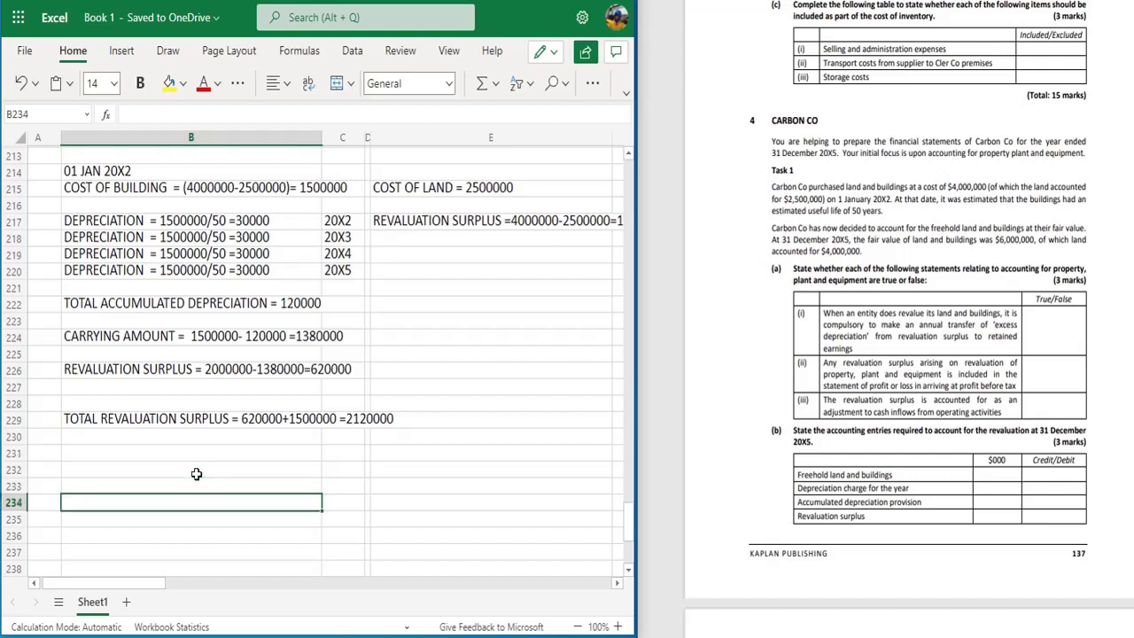
pyautogui.write('REV')
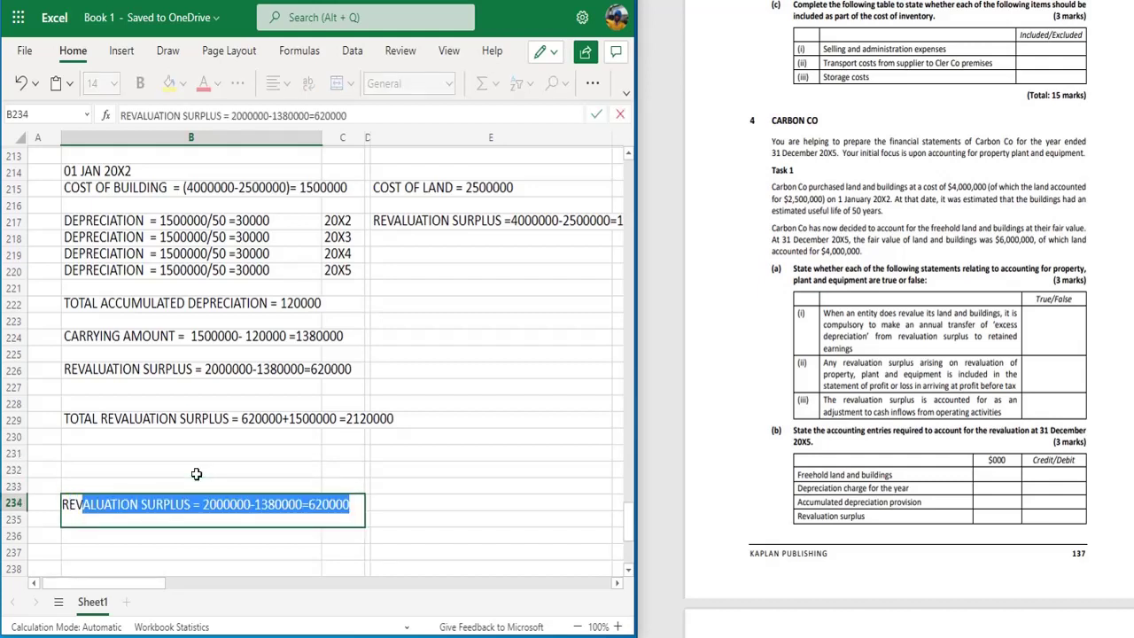
pyautogui.press('BackSpace')
pyautogui.press('BackSpace')
pyautogui.press('BackSpace')
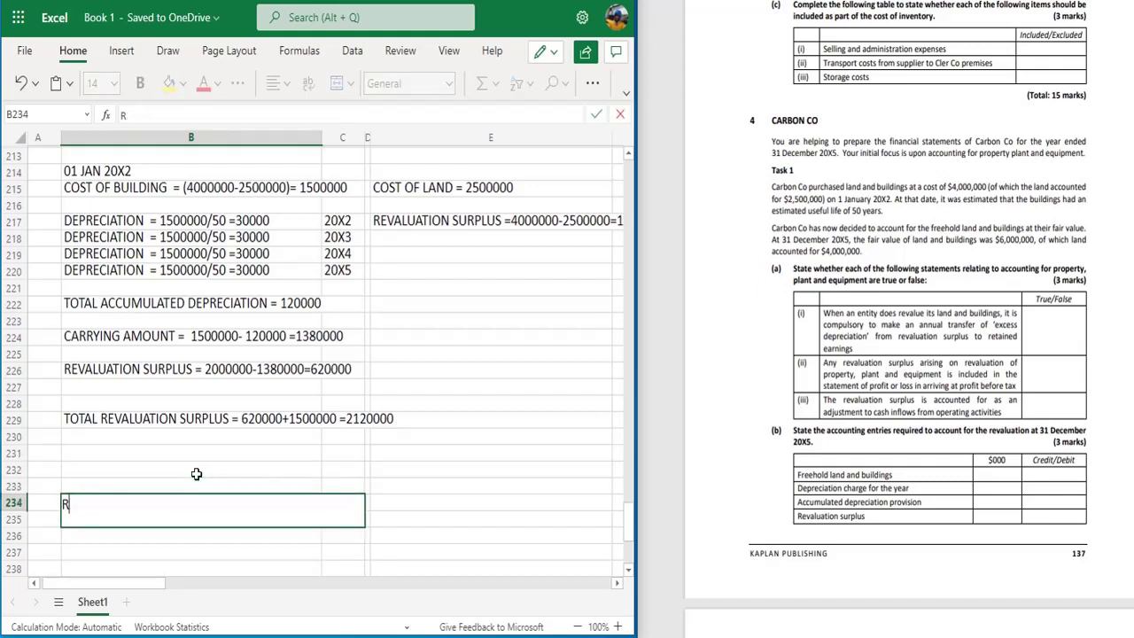
pyautogui.write('/S  CR  2120000')
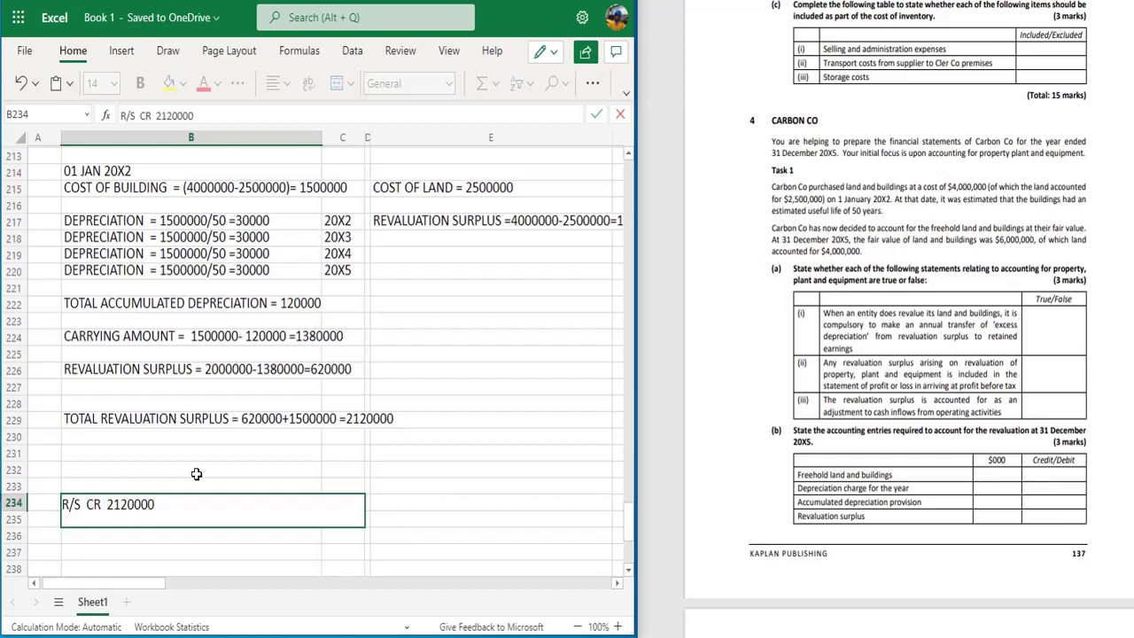
pyautogui.press('BackSpace')
pyautogui.press('BackSpace')
pyautogui.press('BackSpace')
# Enter the accumulated depreciation debit "ACC. DEPRECIATION DR 120" in cell B233, above the revaluation surplus credit.
pyautogui.click(160, 485)
pyautogui.write('ACC')
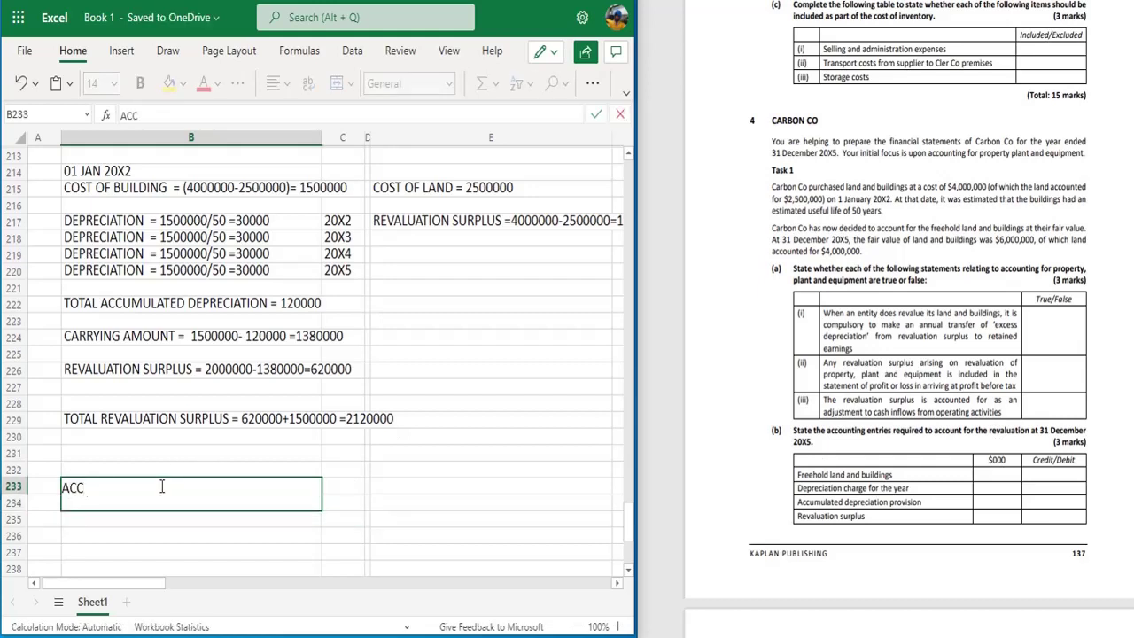
pyautogui.write('. DEPRECIATION')
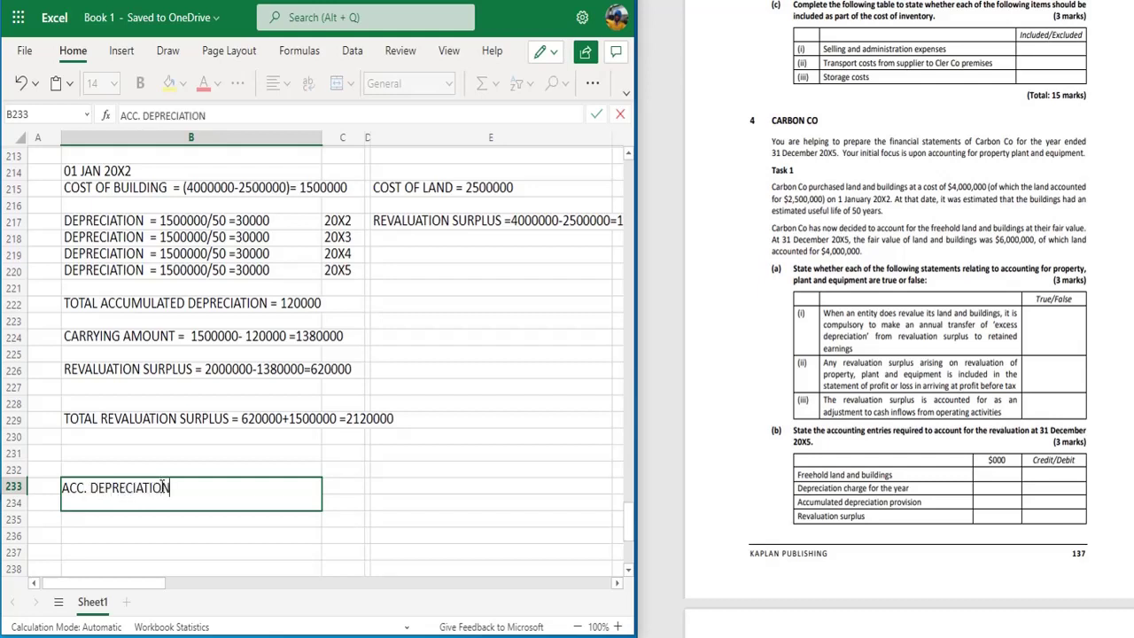
pyautogui.write(' DR 120')
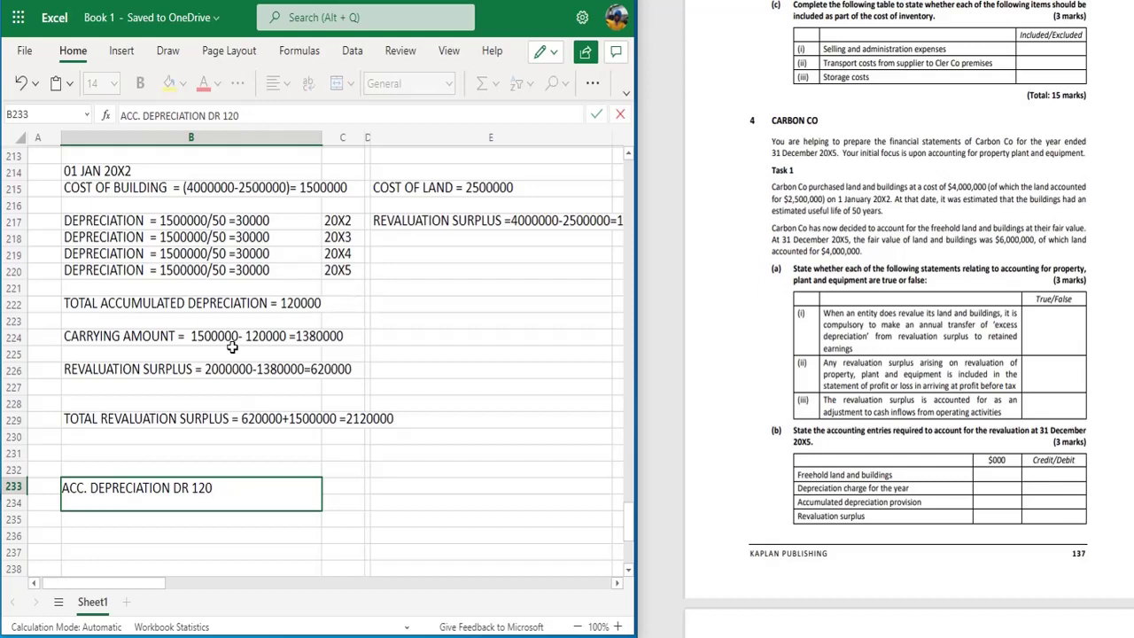
# Enter "LAND & BUILDING DR" without an amount in cell B232, above the accumulated depreciation line.
pyautogui.click(162, 468)
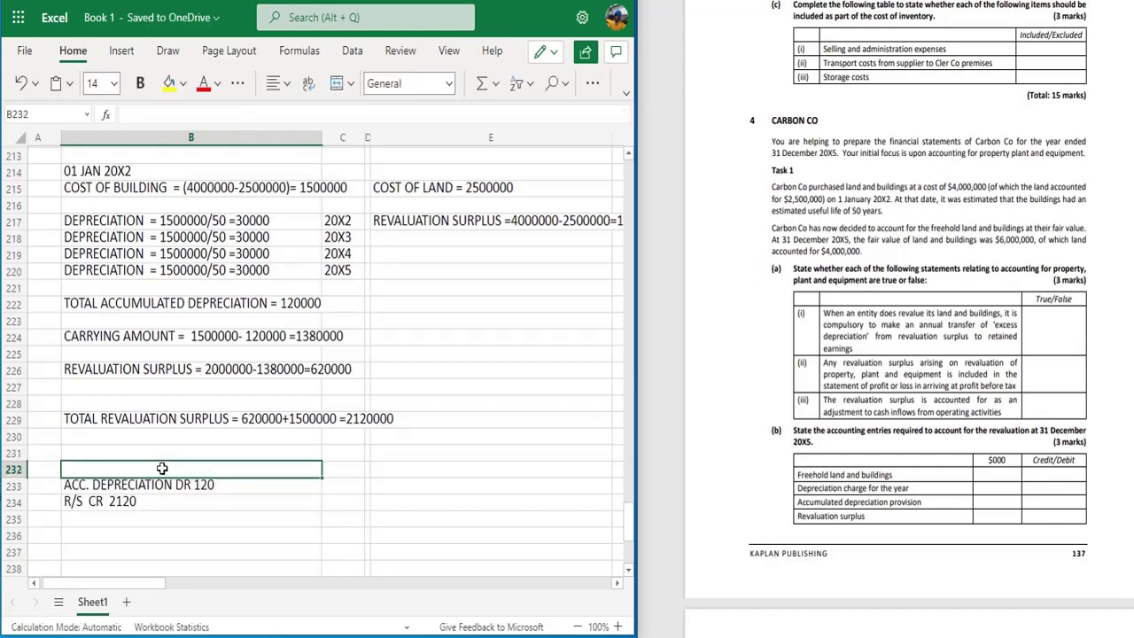
pyautogui.write('LAND ')
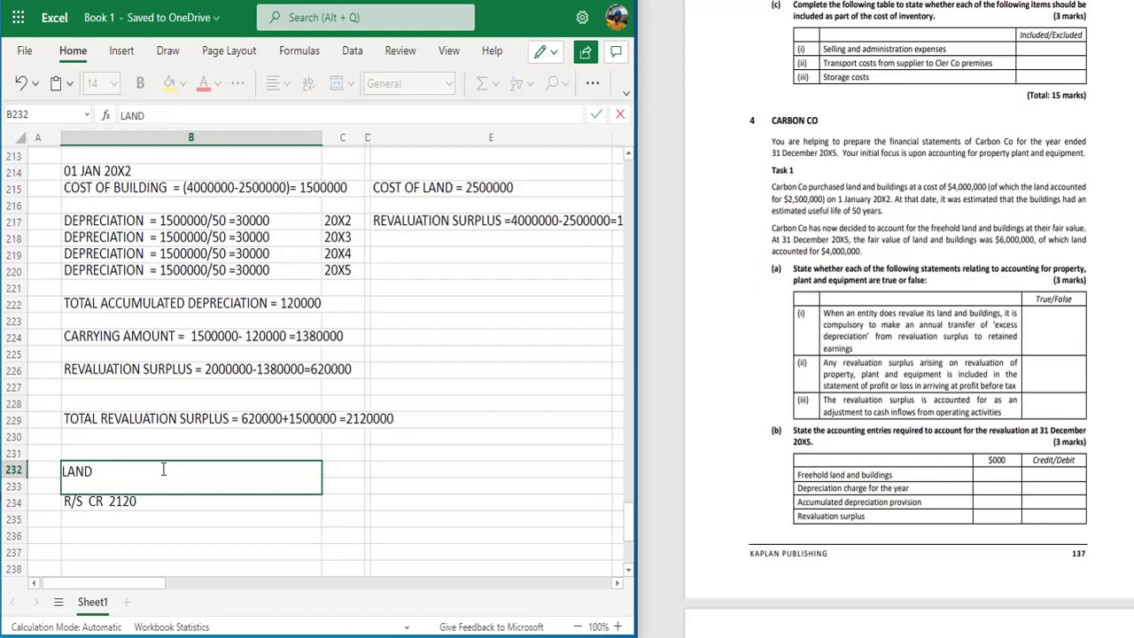
pyautogui.write('& BUILDIN')
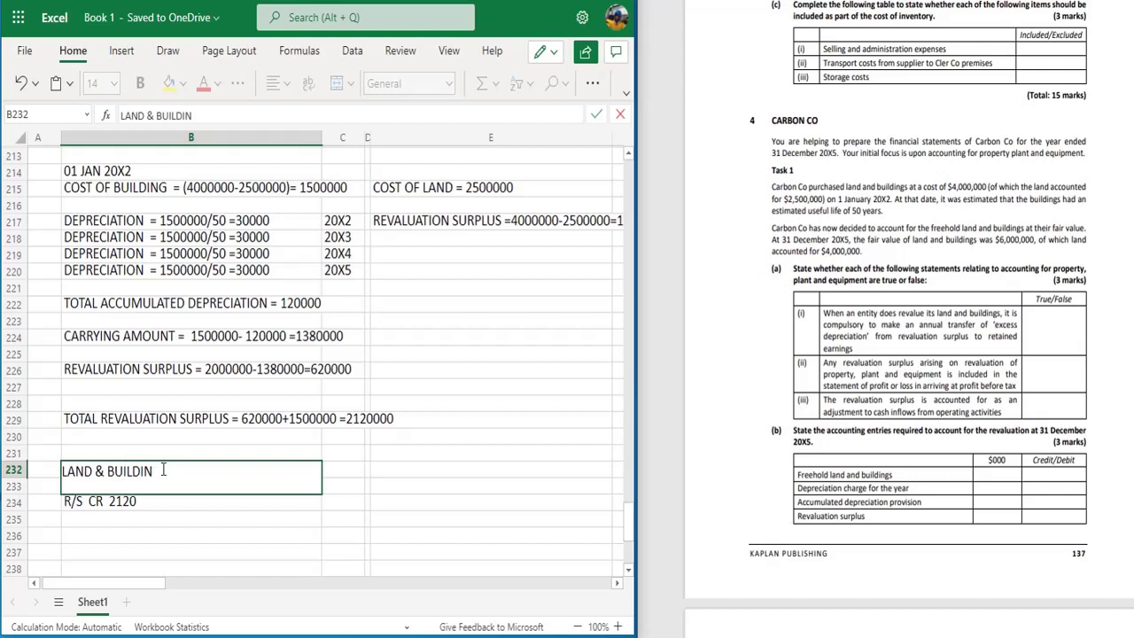
pyautogui.write('G DR')
pyautogui.press('BackSpace')
pyautogui.press('BackSpace')
pyautogui.press('BackSpace')
pyautogui.write('DR')
pyautogui.click(316, 335)
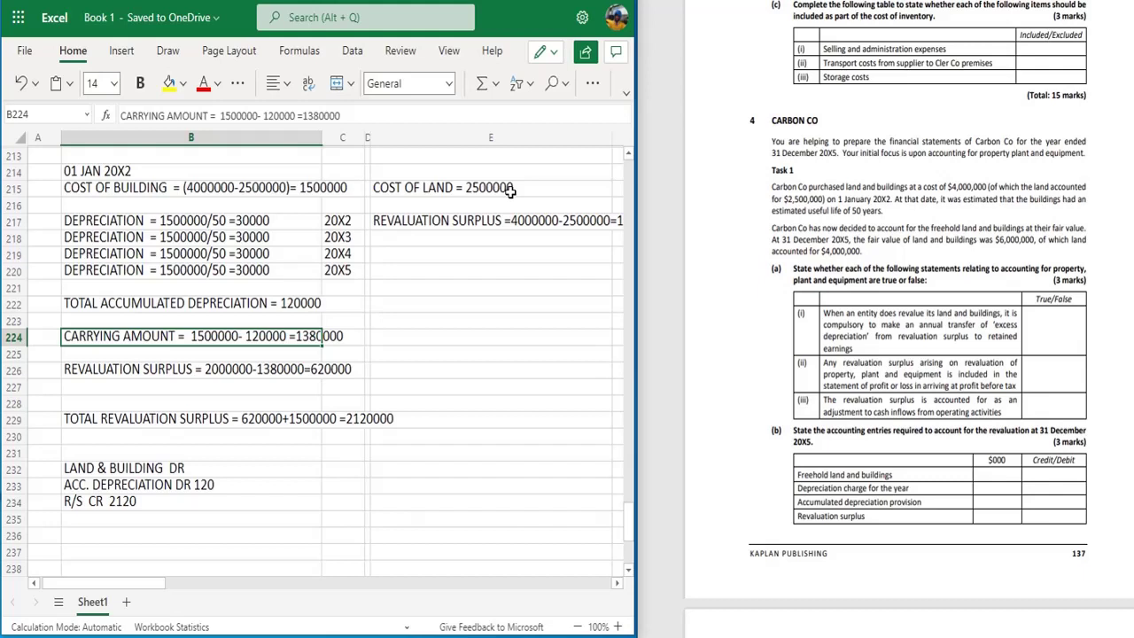
# Complete the land and building debit in cell B232 so it reads "LAND & BUILDING DR 2000".
pyautogui.click(210, 472)
pyautogui.doubleClick(210, 473)
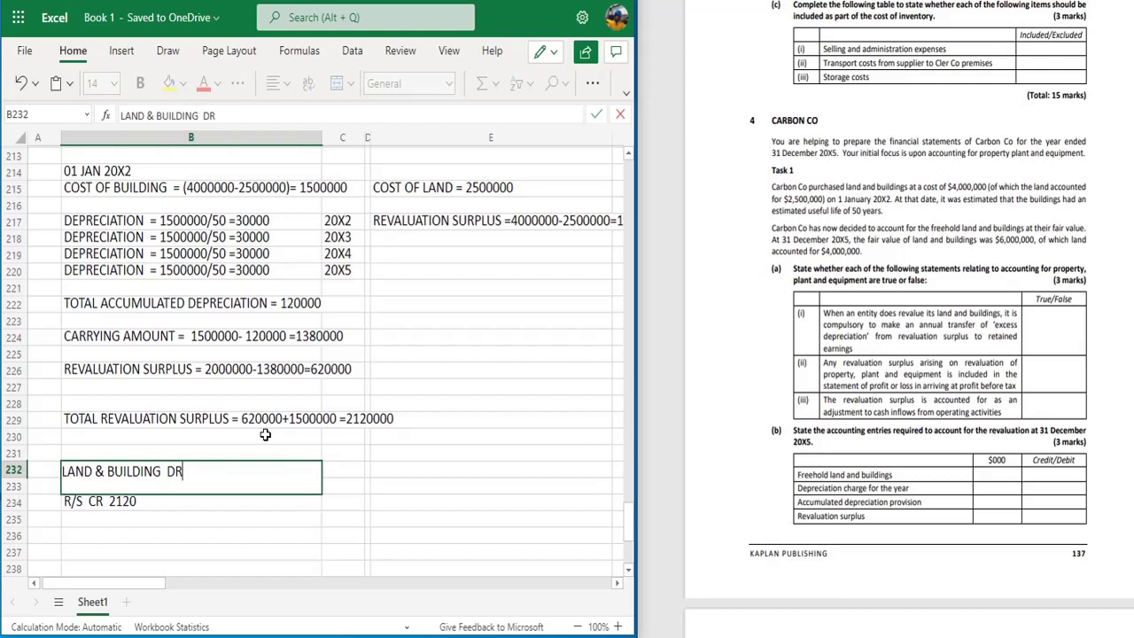
pyautogui.write('2000')
pyautogui.click(235, 532)
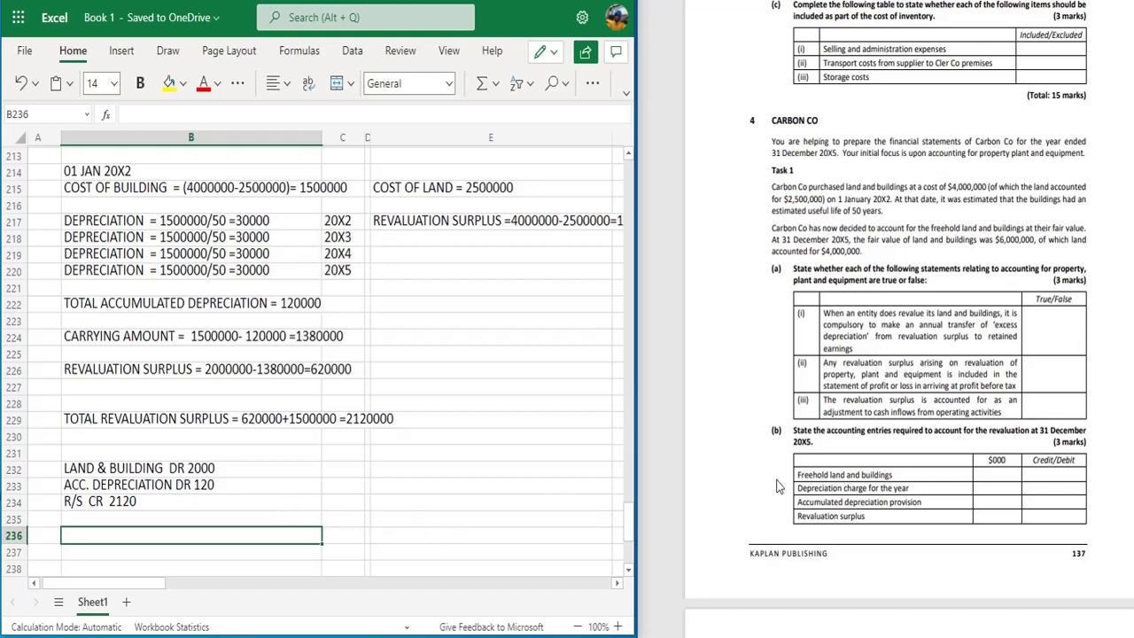
# Narrow column B and widen column C to make room for a two-sided account for Task 2.
pyautogui.scroll(-5, 775, 487)
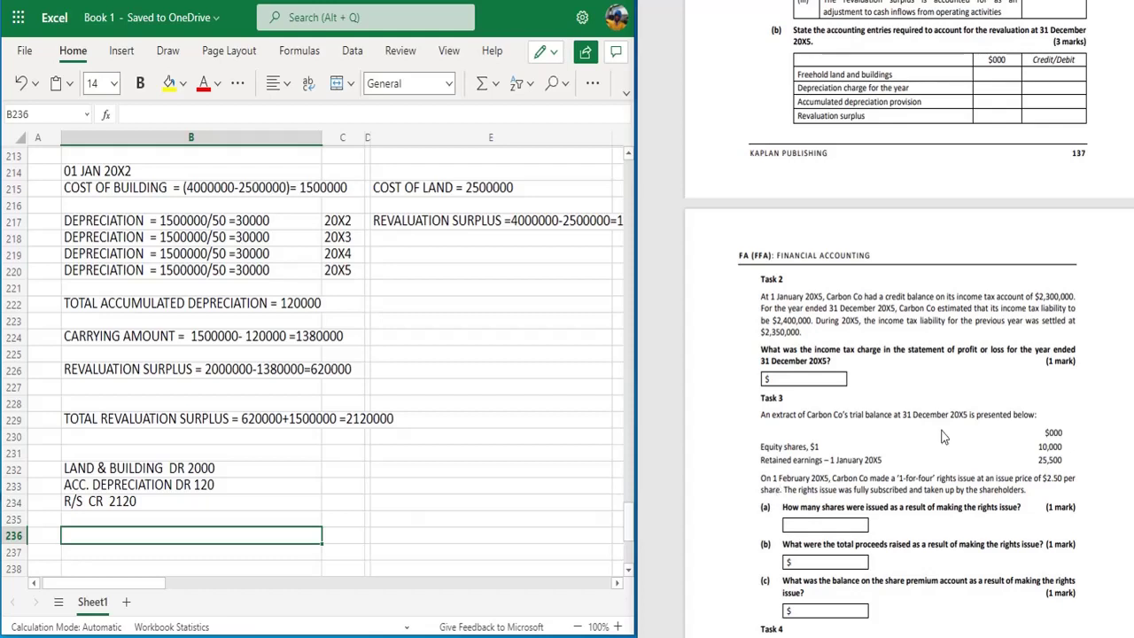
pyautogui.click(628, 570)
pyautogui.click(628, 571)
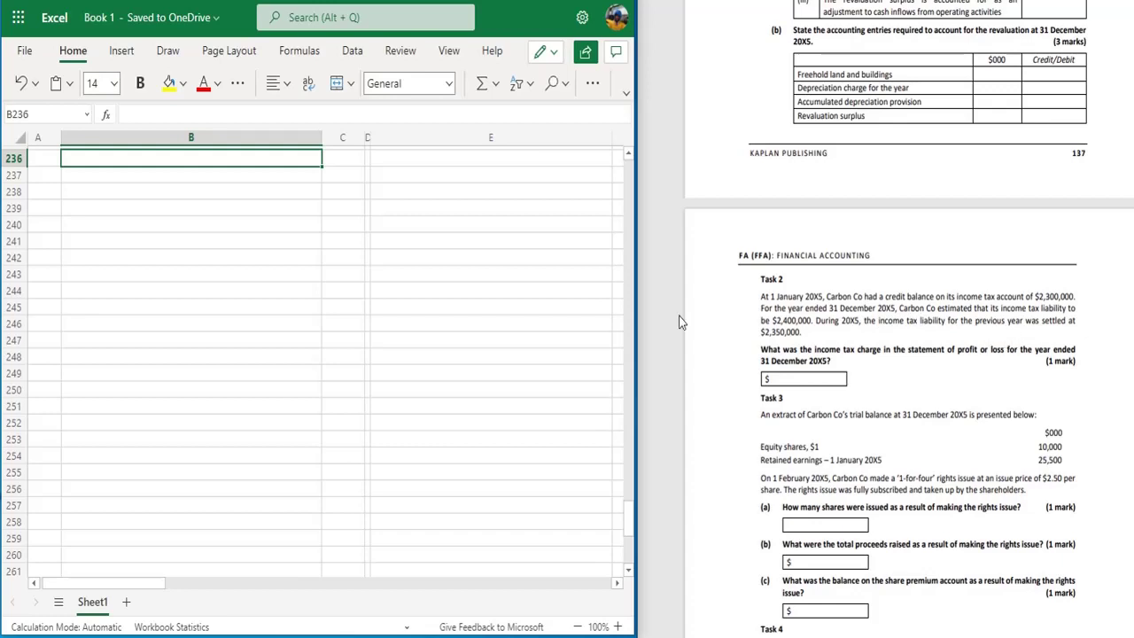
pyautogui.click(171, 195)
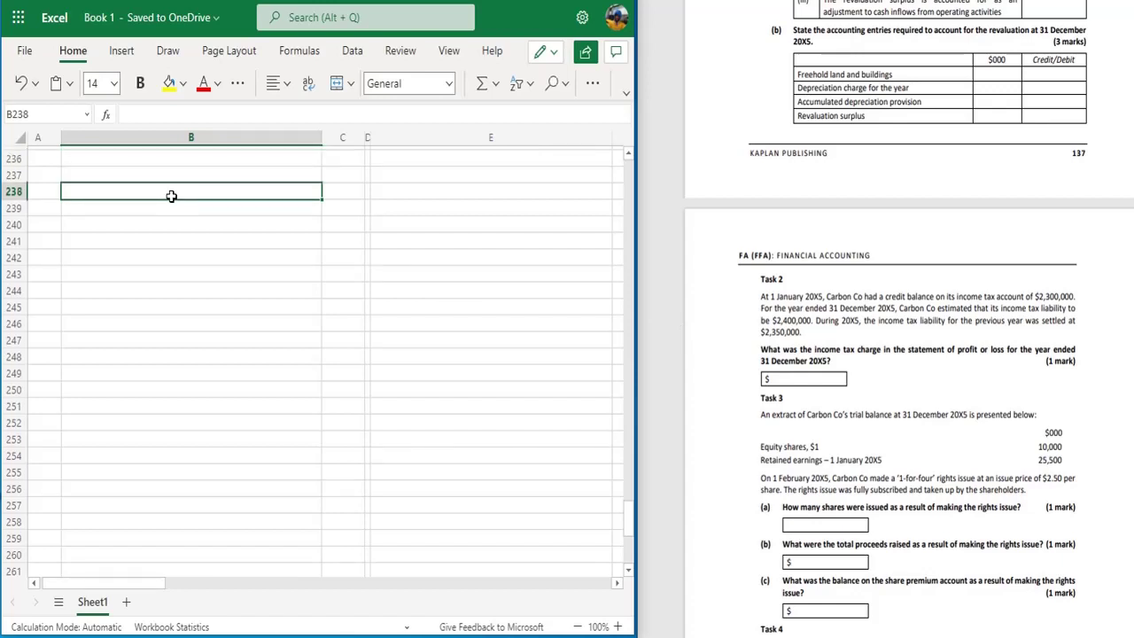
pyautogui.press('Up')
pyautogui.press('Up')
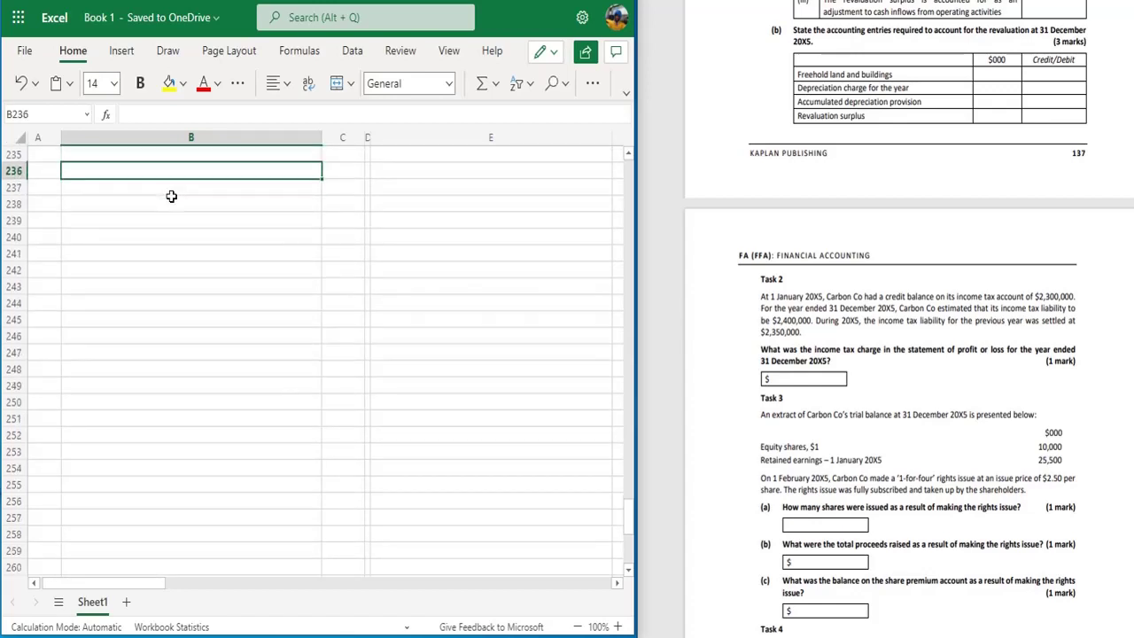
pyautogui.press('Up')
pyautogui.press('Up')
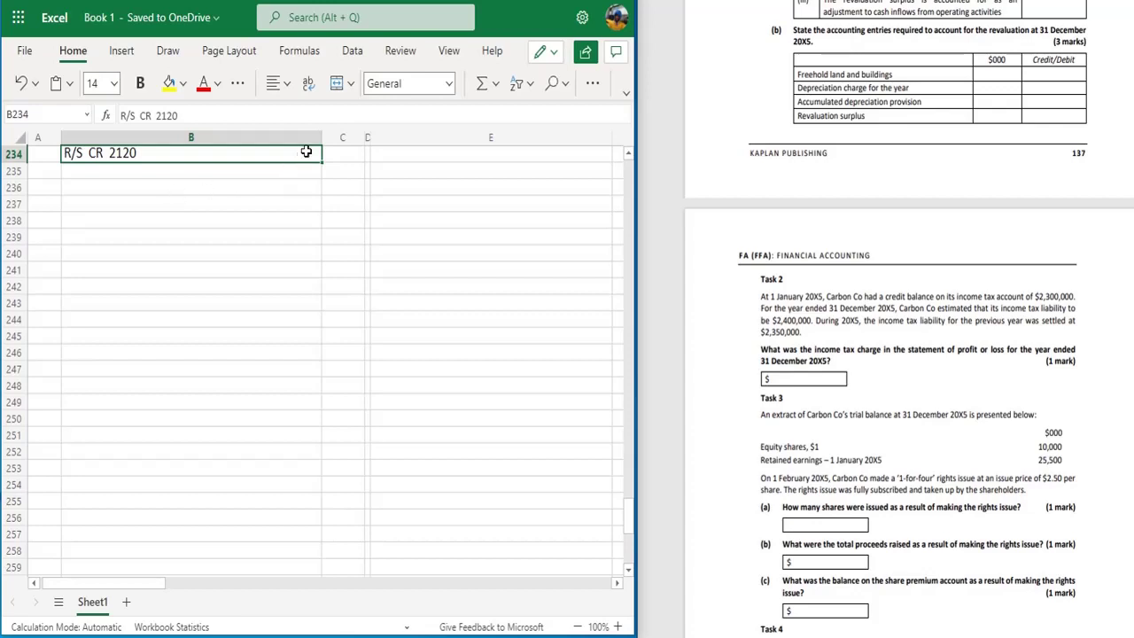
pyautogui.moveTo(321, 139); pyautogui.dragTo(447, 143)
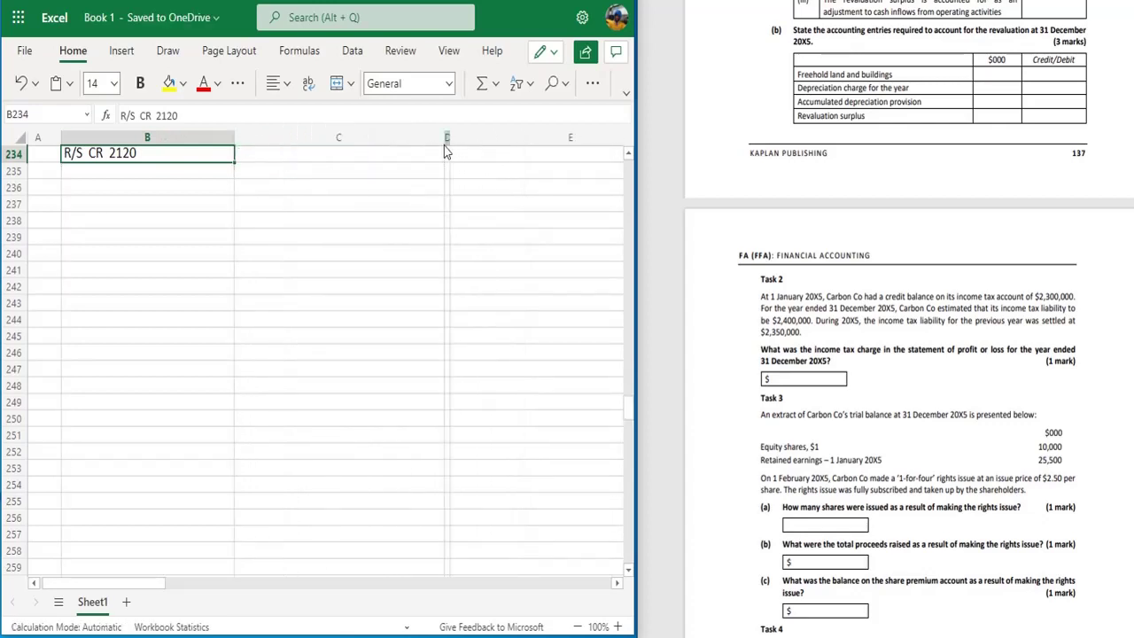
# Enter the account heading "INCOME TAX" in cell B236, indented with leading spaces so it straddles columns B and C.
pyautogui.doubleClick(203, 192)
pyautogui.write('I9')
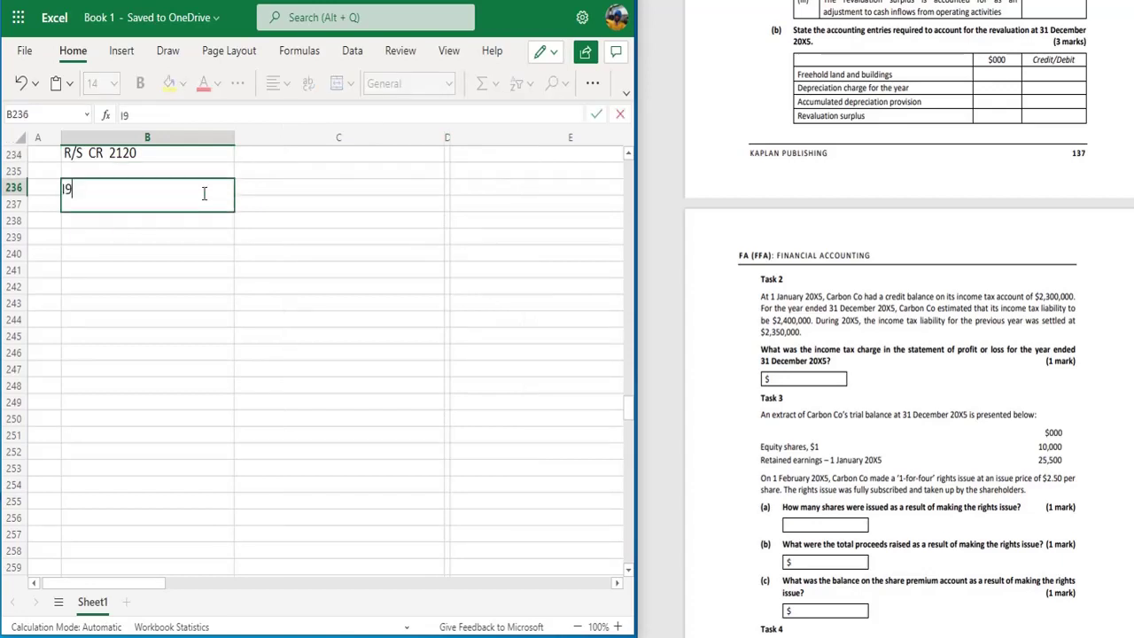
pyautogui.press('BackSpace')
pyautogui.press('BackSpace')
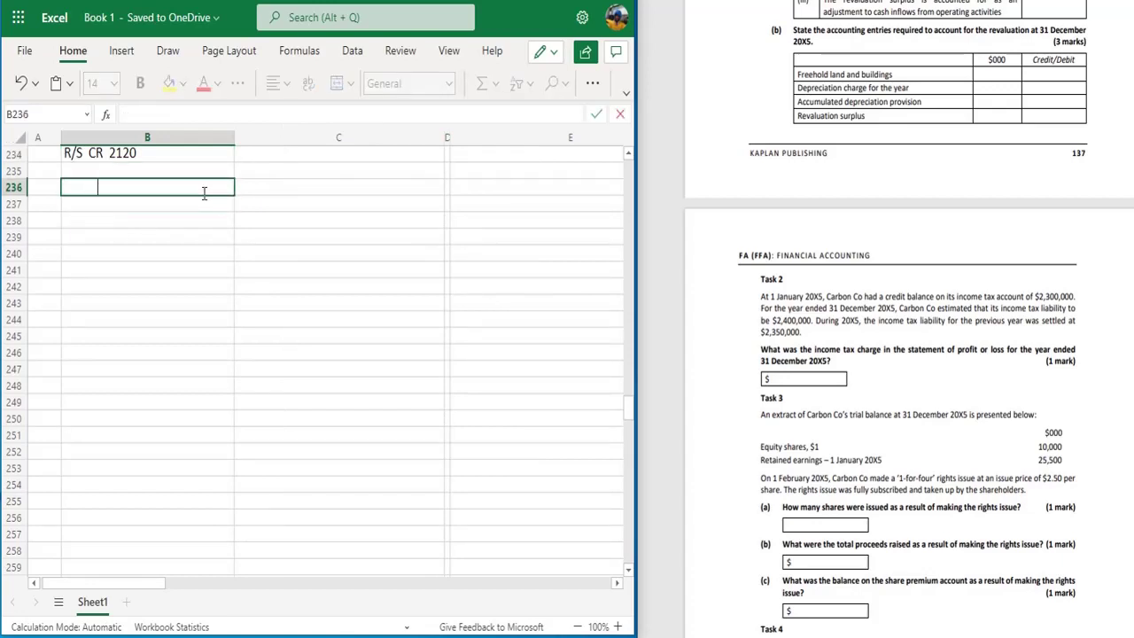
pyautogui.write('INC')
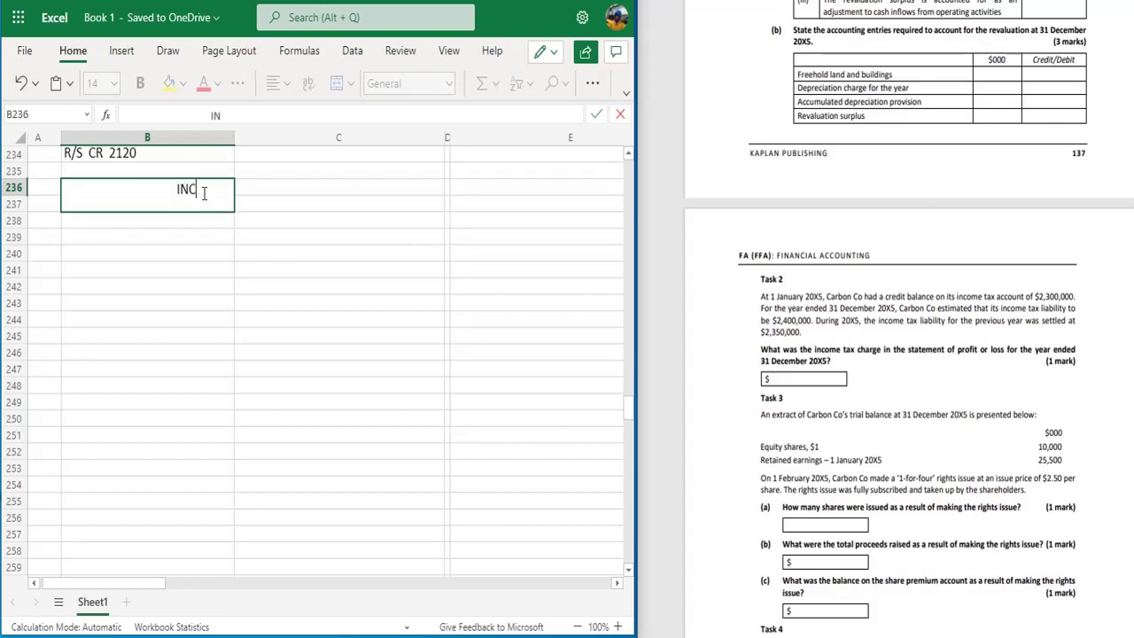
pyautogui.write('OME TAC')
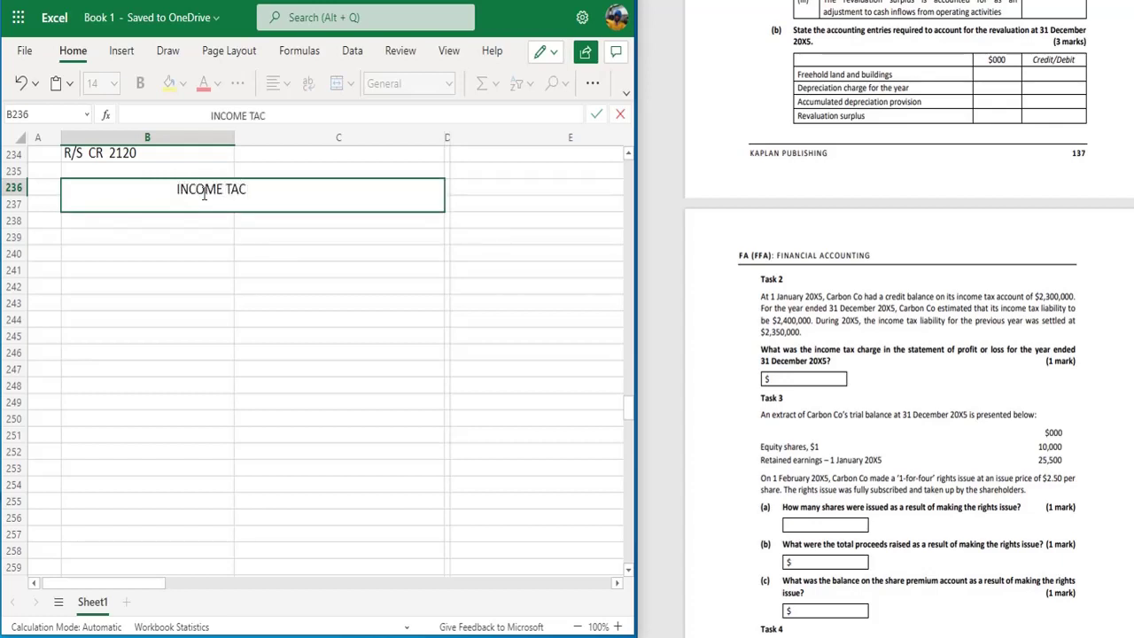
pyautogui.press('BackSpace')
pyautogui.write('X')
pyautogui.press('Return')
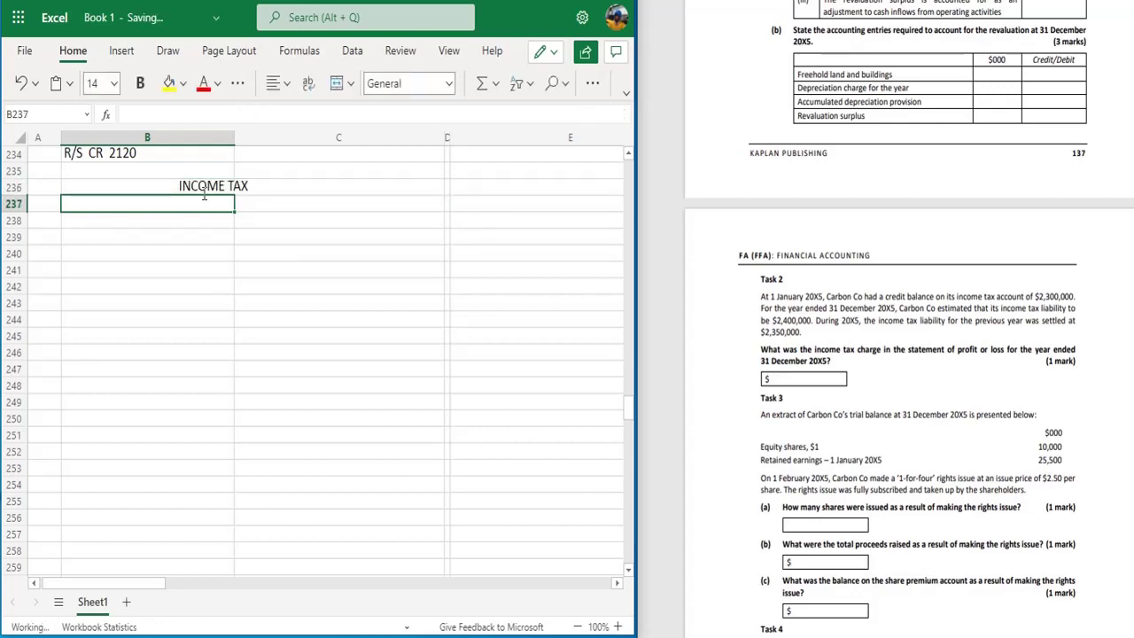
# Enter the opening balance "B/F 2300000" in cell C237 and the closing liability "C/F 2400000" in cell B240.
pyautogui.click(303, 202)
pyautogui.write('B/F ')
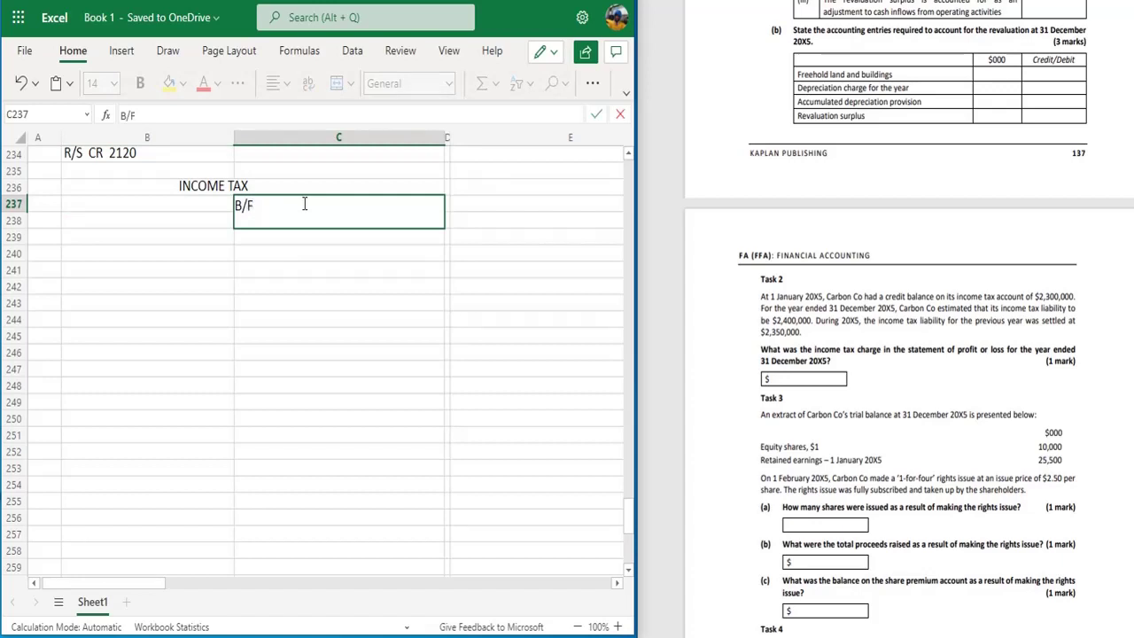
pyautogui.write('2300000')
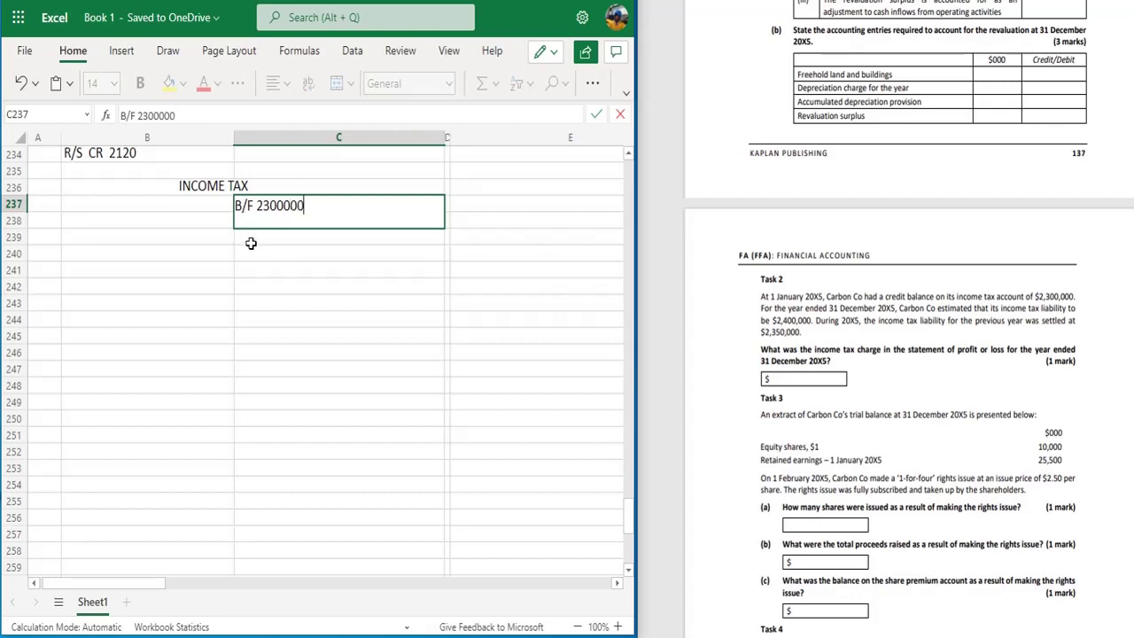
pyautogui.click(160, 252)
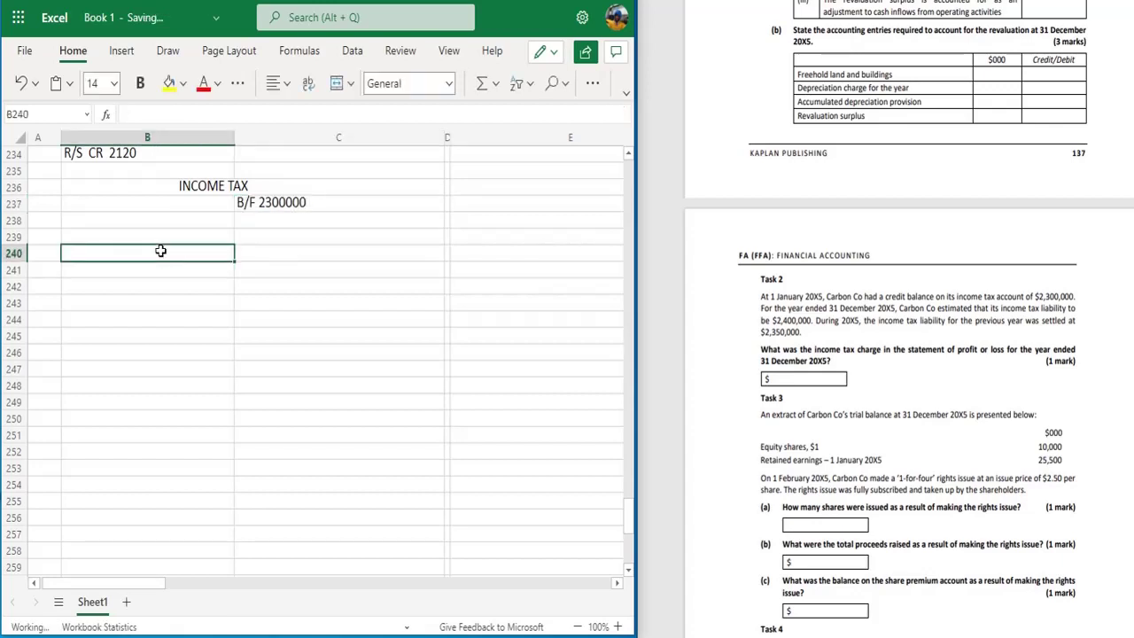
pyautogui.write('C/F')
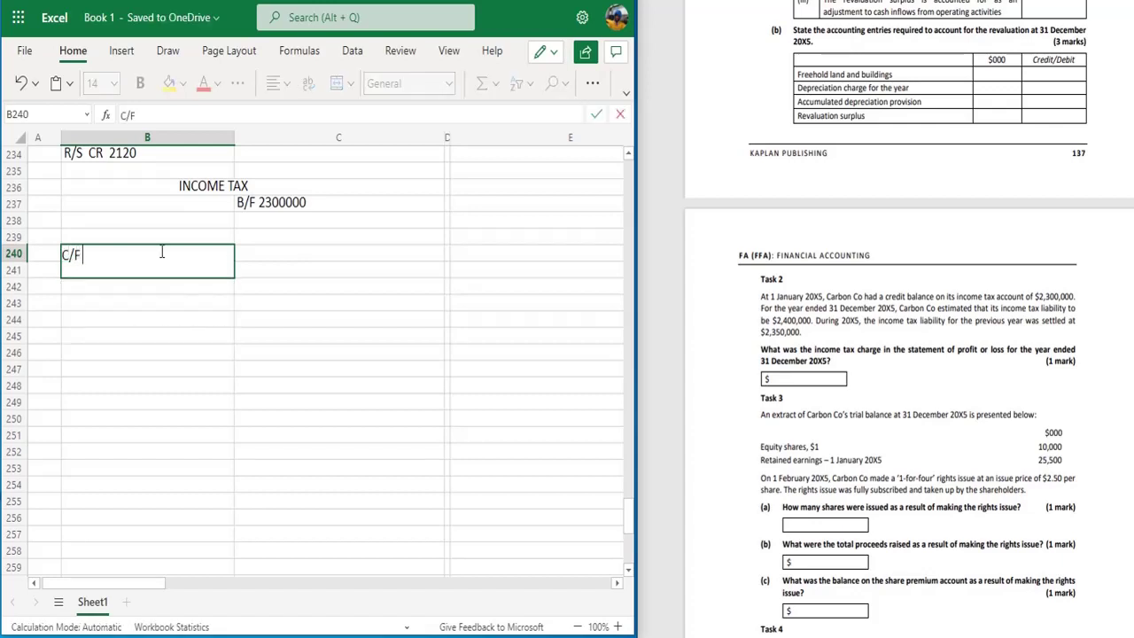
pyautogui.write(' 2400000')
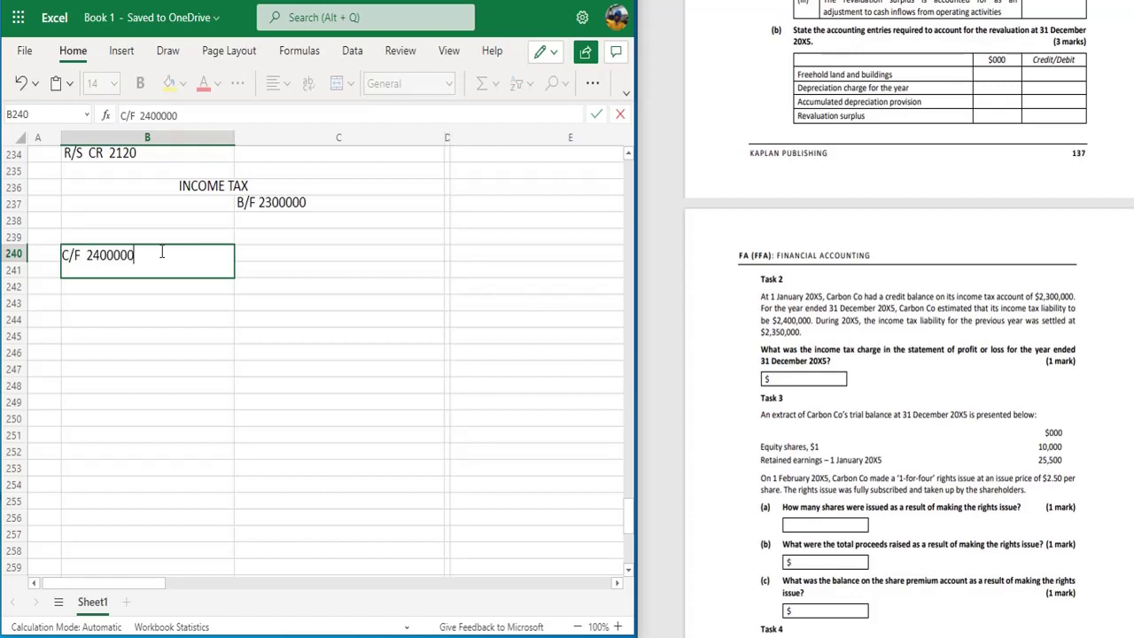
# Enter the tax settlement "PAID 2350000" in cell B237 on the debit side of the income tax account.
pyautogui.click(153, 205)
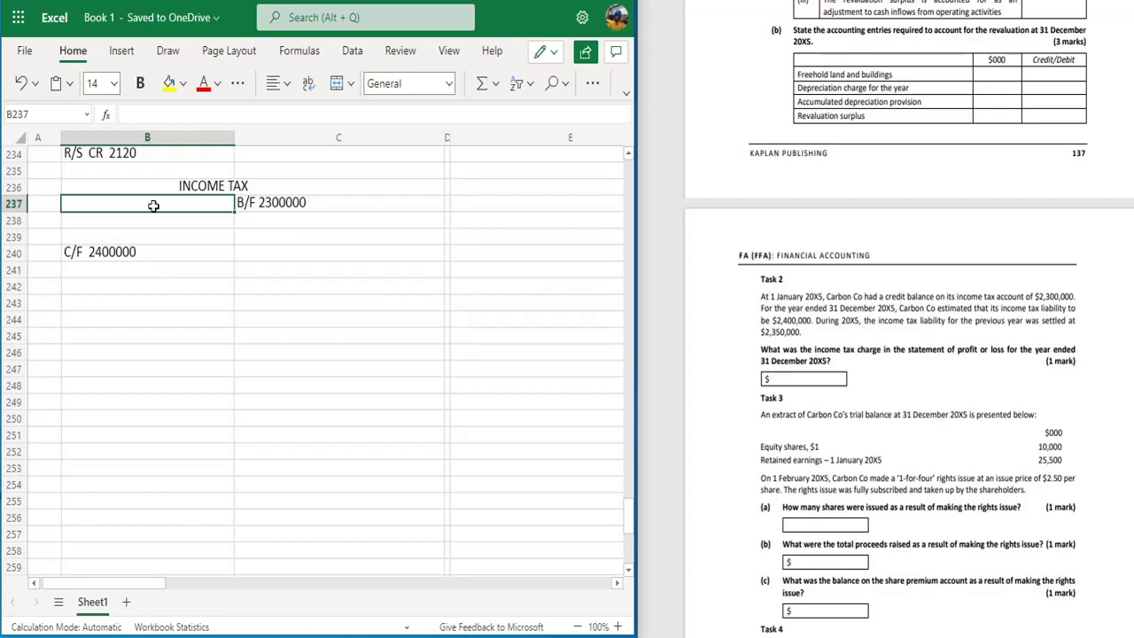
pyautogui.write('PA')
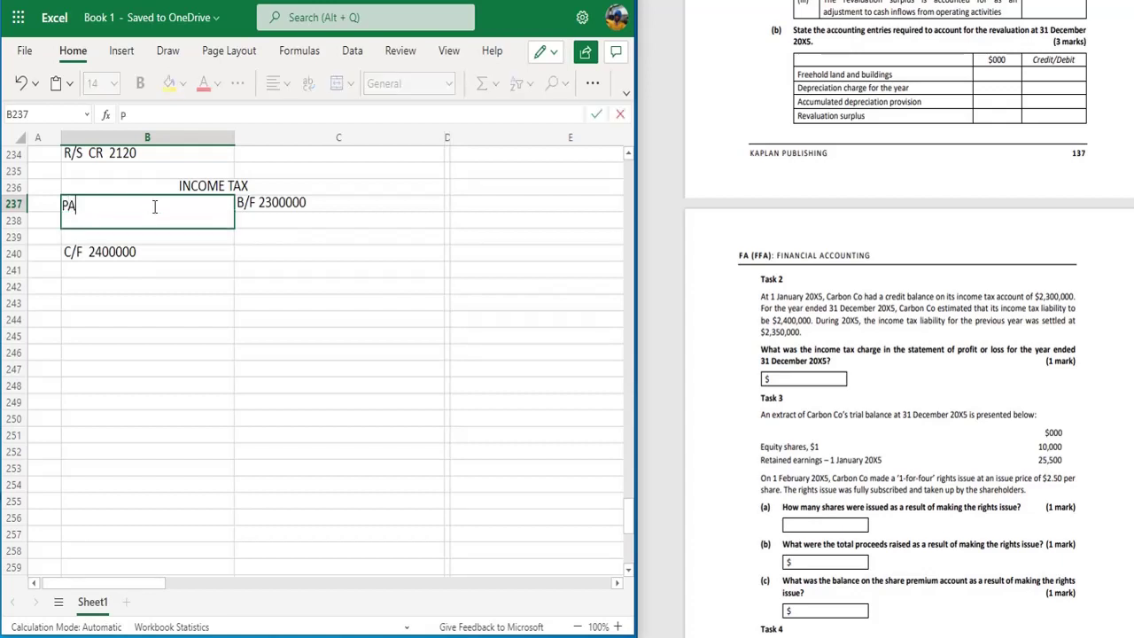
pyautogui.write('ID 2350000')
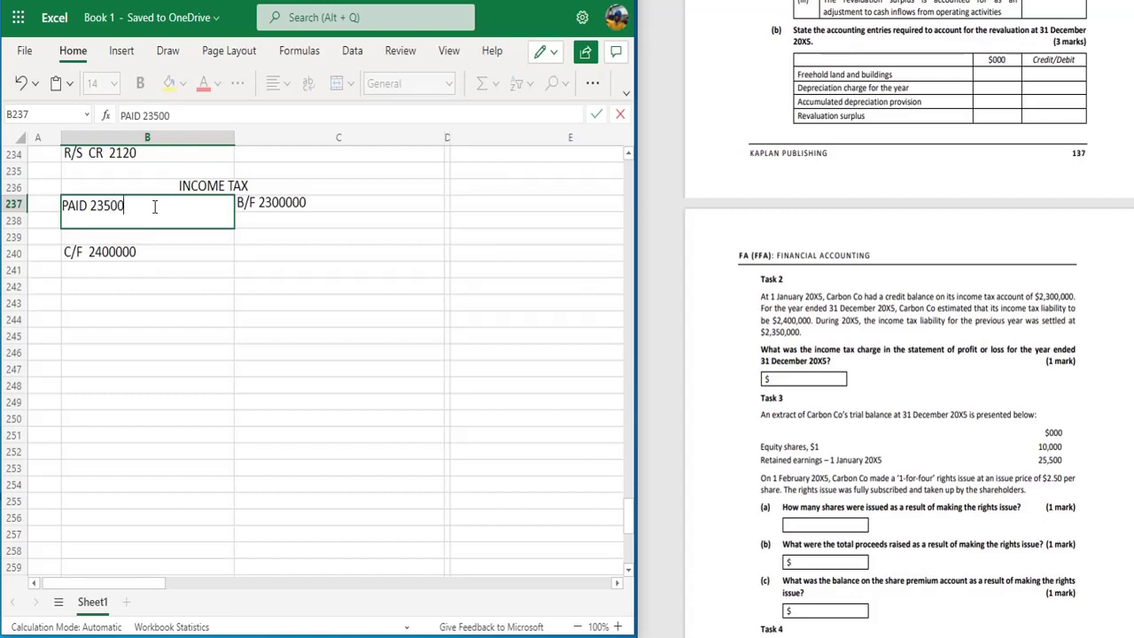
# Enter the profit or loss charge "PNL 2450000" in cell C238 and make it bold.
pyautogui.click(247, 221)
pyautogui.write('NL')
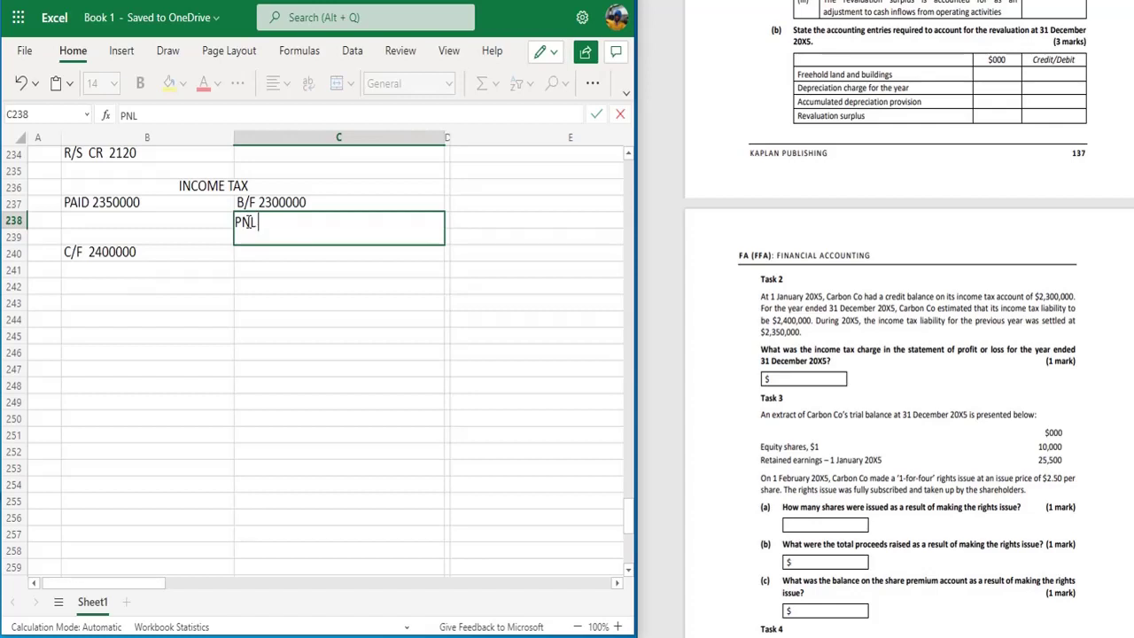
pyautogui.write('2450000')
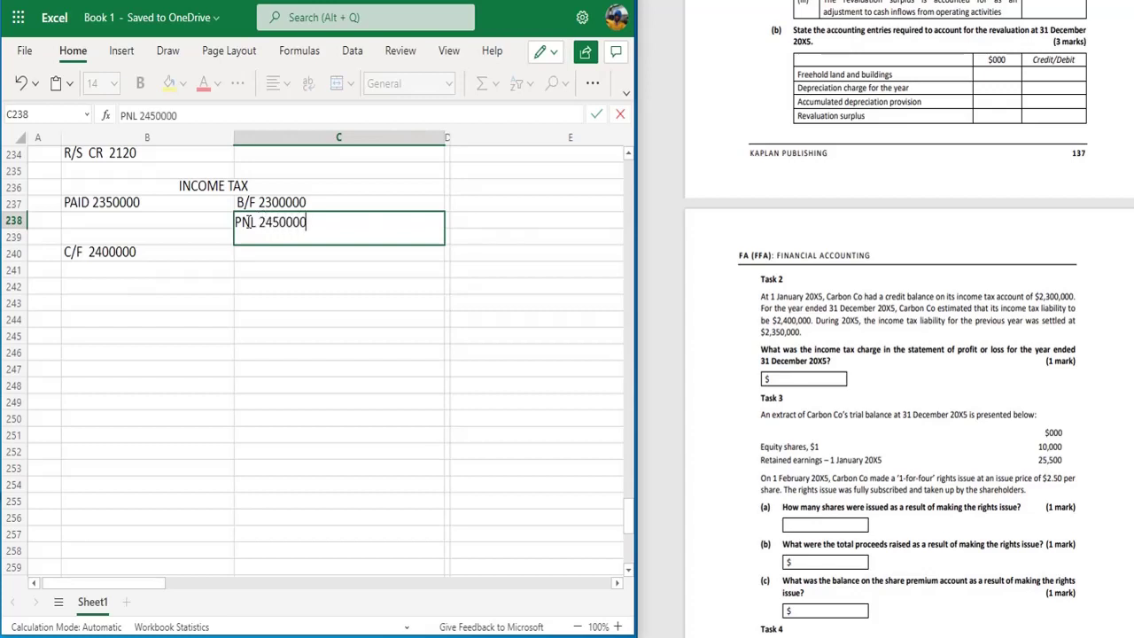
pyautogui.press('Return')
pyautogui.press('Down')
pyautogui.press('Up')
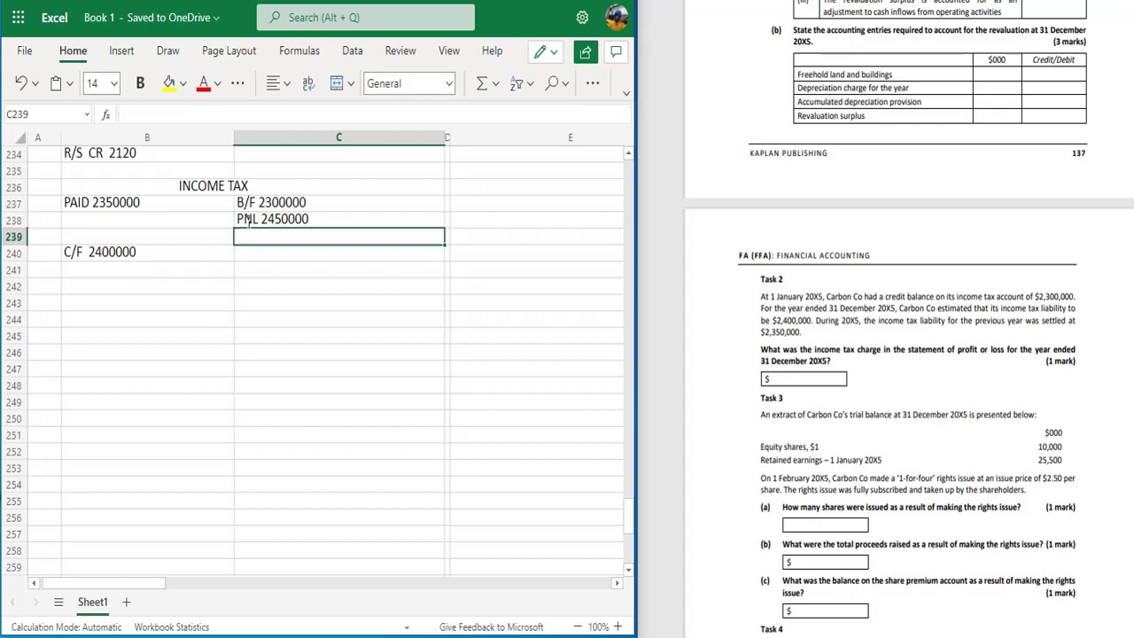
pyautogui.press('Up')
pyautogui.hotkey('ctrl', 'b')
pyautogui.press('Down')
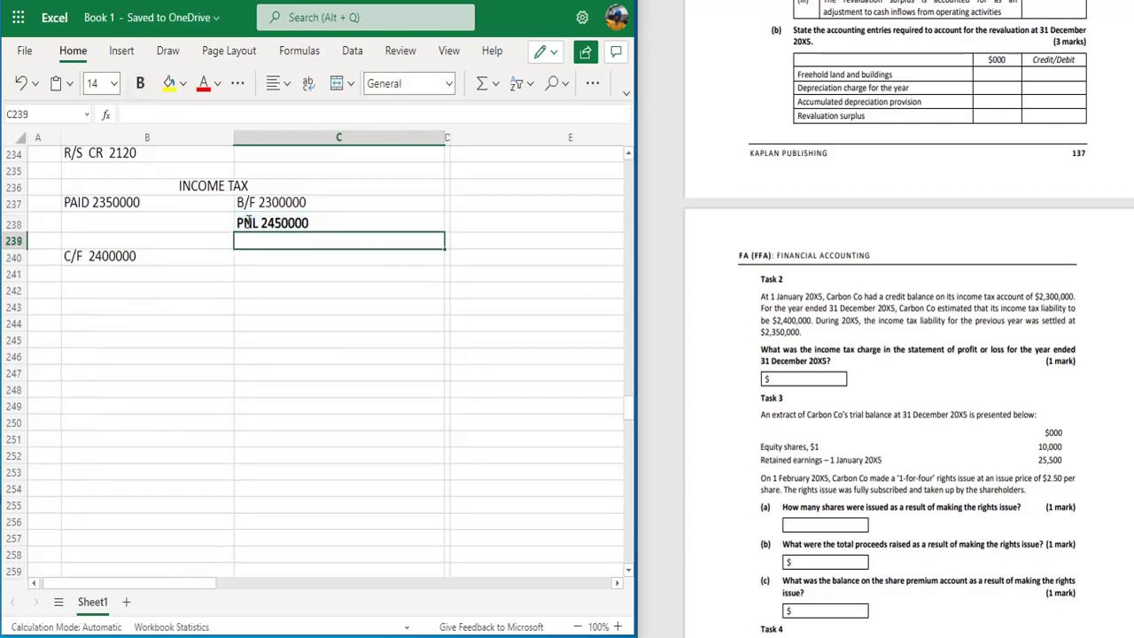
pyautogui.press('Down')
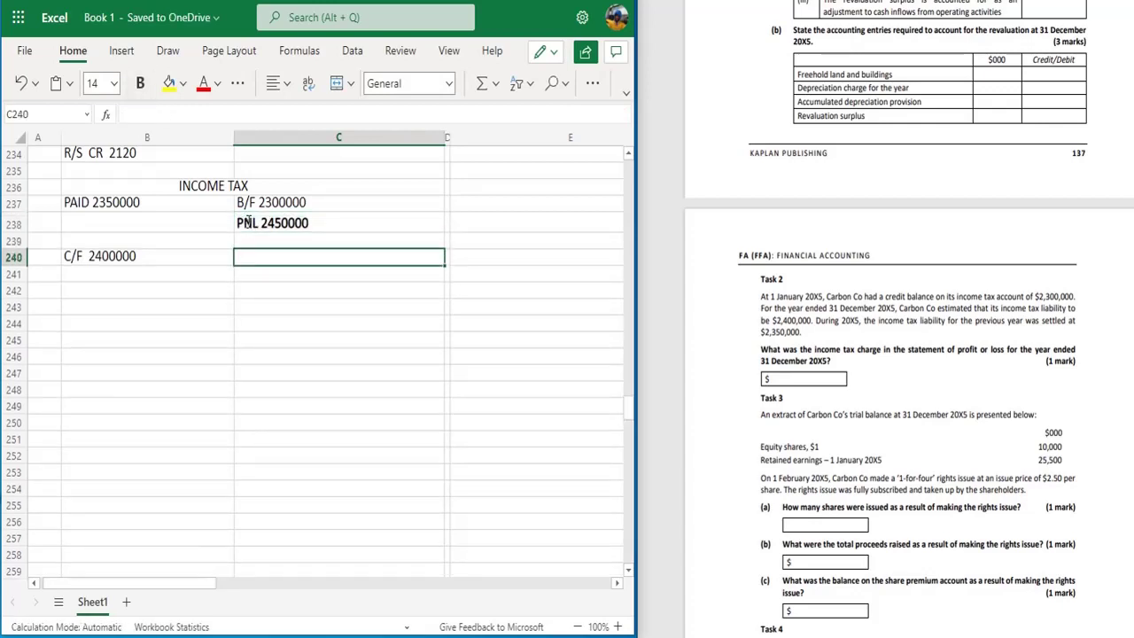
pyautogui.press('Down')
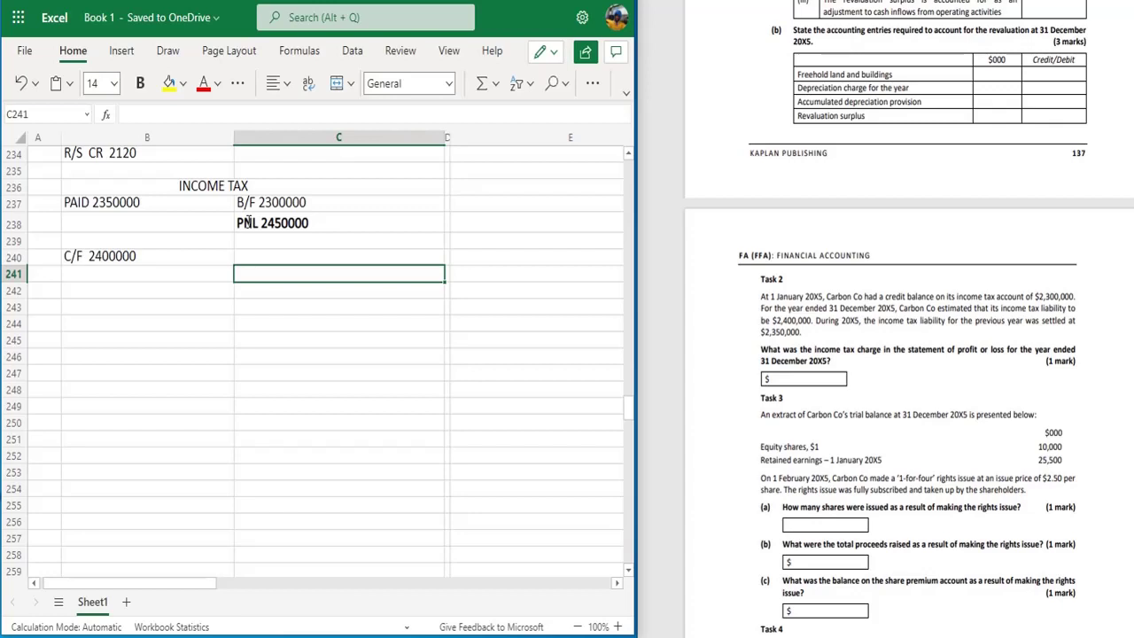
# Enter the debit-side total as "YOTAL 4750000" in cell B242 and copy it to C242 for the credit side.
pyautogui.click(140, 282)
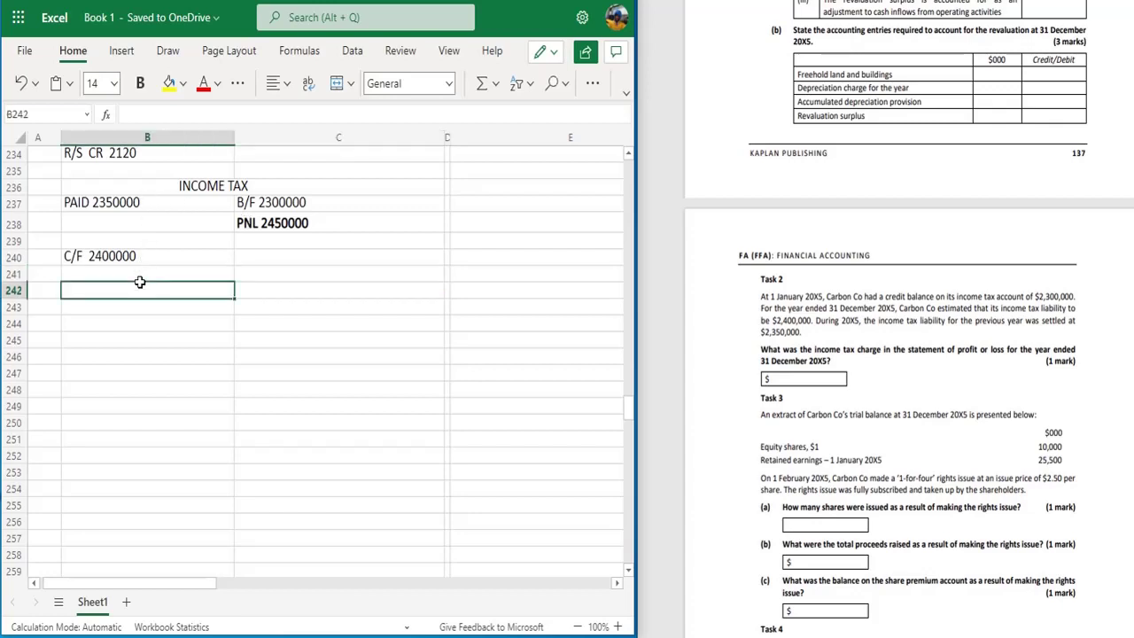
pyautogui.write('YOTAK')
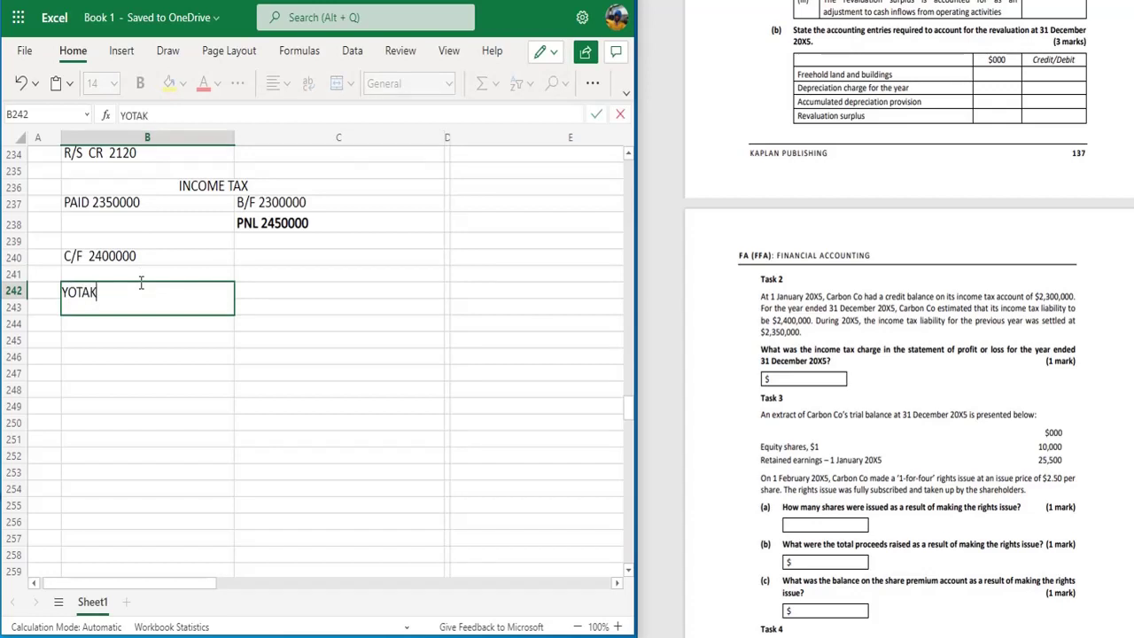
pyautogui.press('BackSpace')
pyautogui.write('L 4750000')
pyautogui.press('Return')
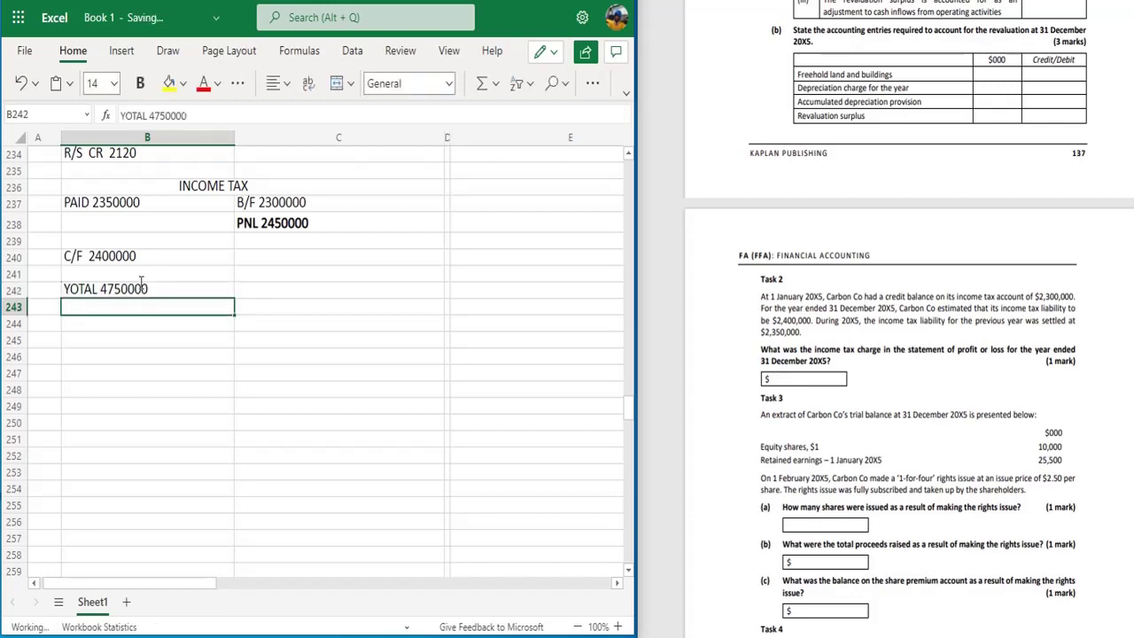
pyautogui.press('Up')
pyautogui.hotkey('ctrl', 'c')
pyautogui.press('Right')
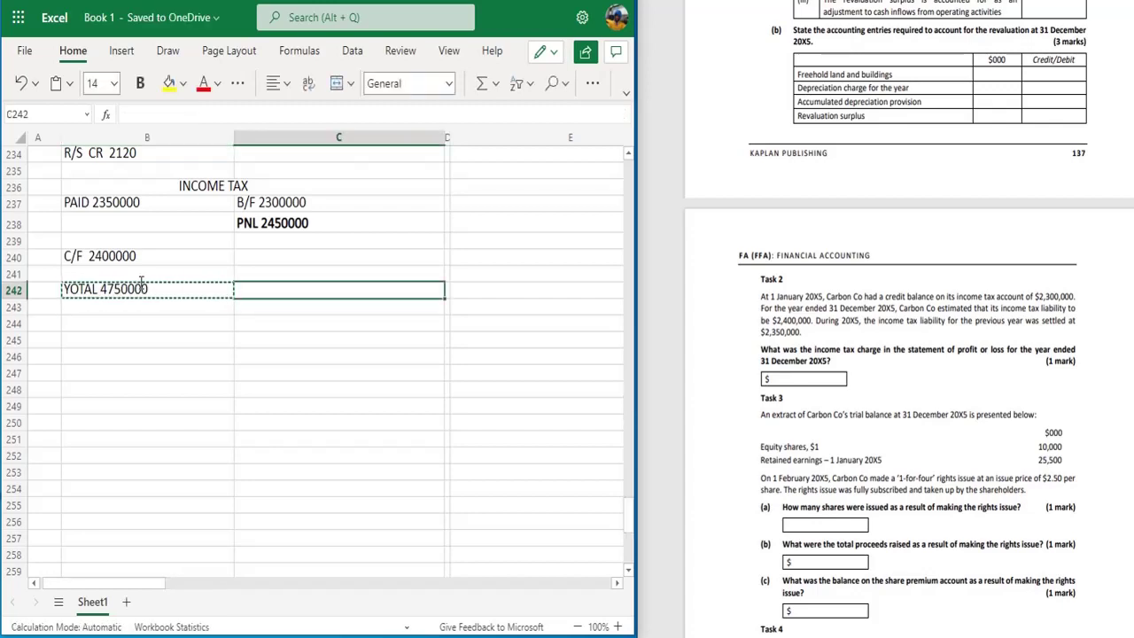
pyautogui.hotkey('ctrl', 'v')
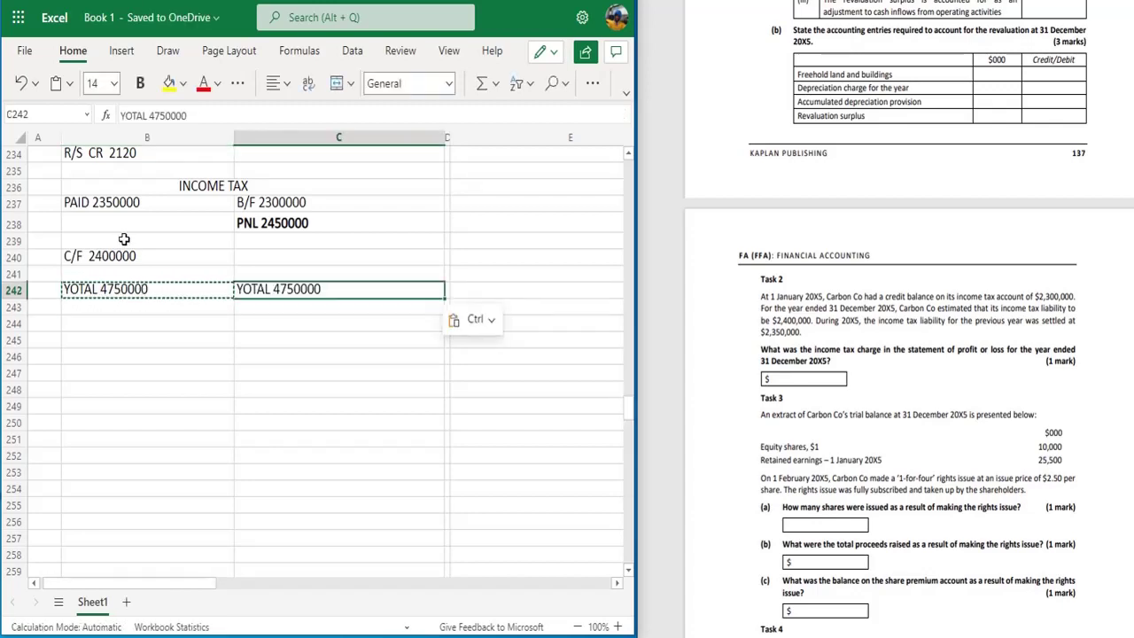
# Correct the misspelled total labels in cells B242 and C242 to read "TOTAL 4750000".
pyautogui.doubleClick(69, 291)
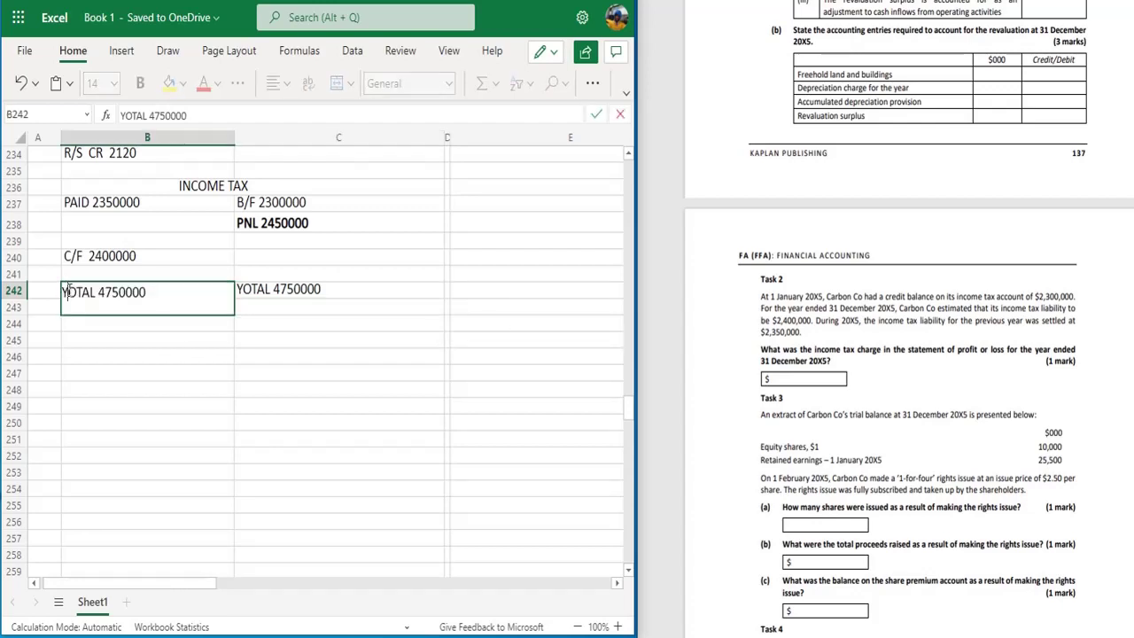
pyautogui.press('BackSpace')
pyautogui.write('T')
pyautogui.doubleClick(240, 285)
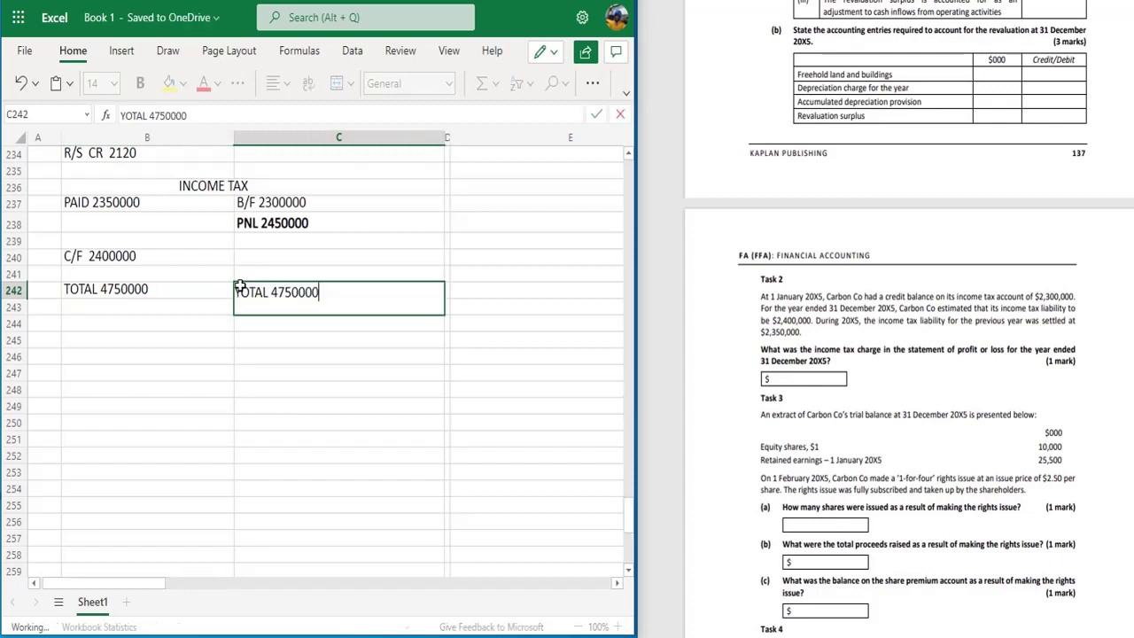
pyautogui.press('Delete')
pyautogui.write('T')
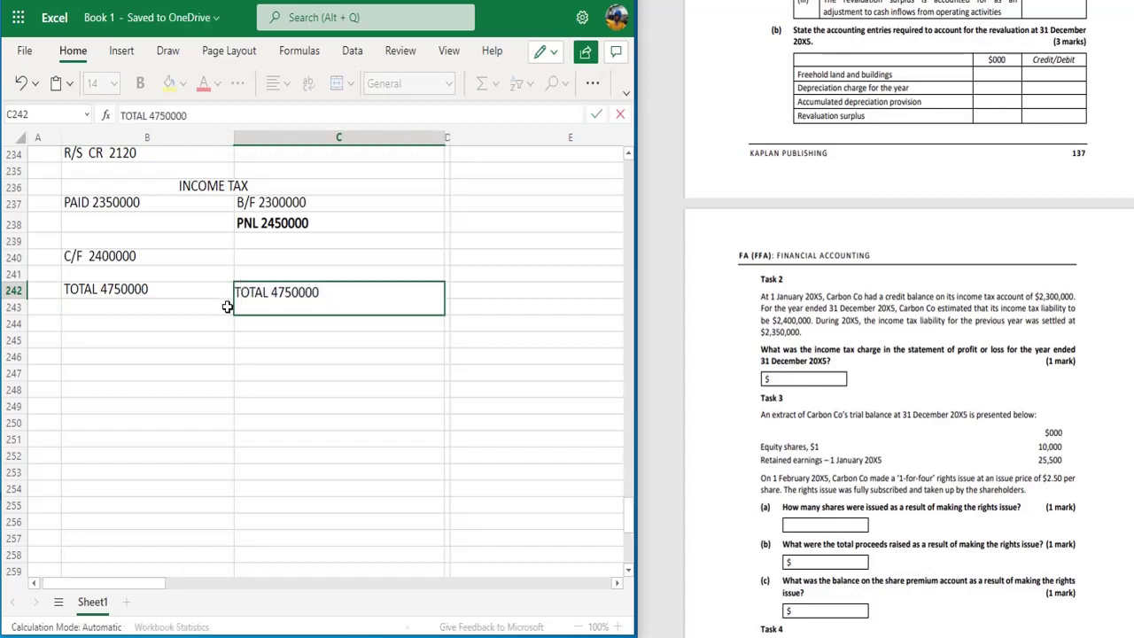
# For Task 3 of the question, enter the assumption "LET ASSUME SHARE CAPITAL AT THE START WAS X" in cell B248.
pyautogui.click(227, 307)
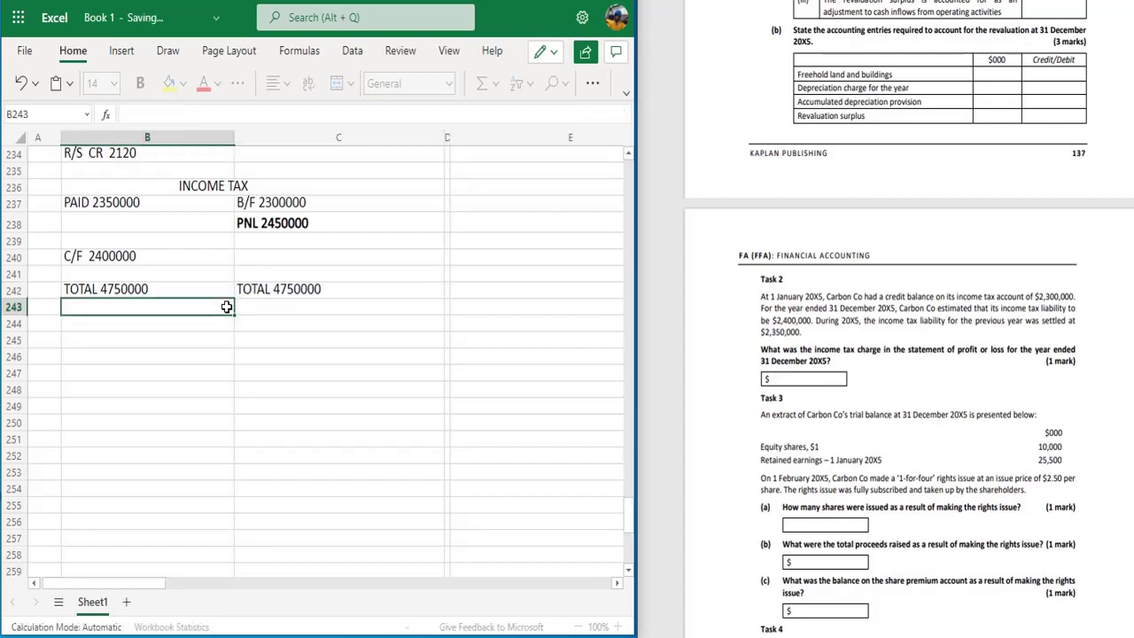
pyautogui.click(733, 350)
pyautogui.scroll(-3, 732, 351)
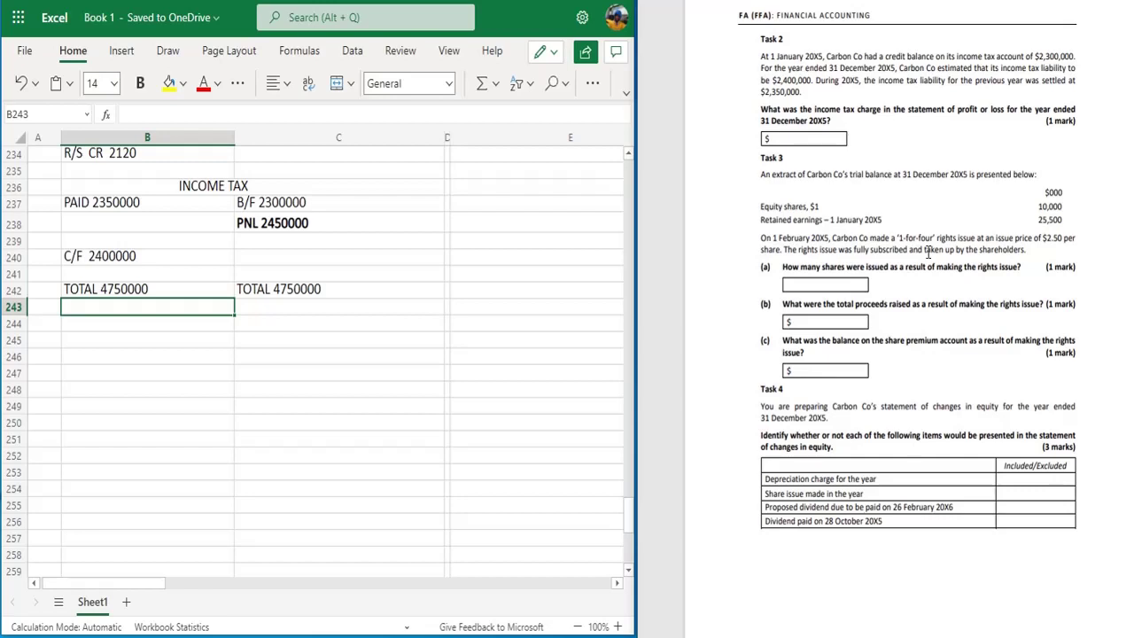
pyautogui.click(131, 326)
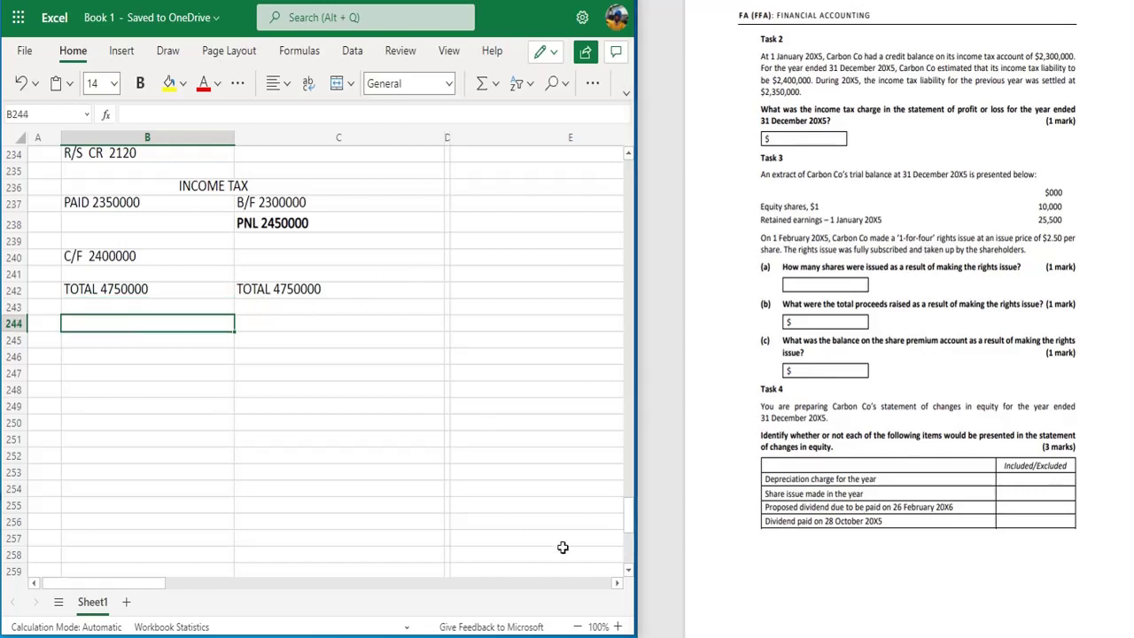
pyautogui.click(628, 571)
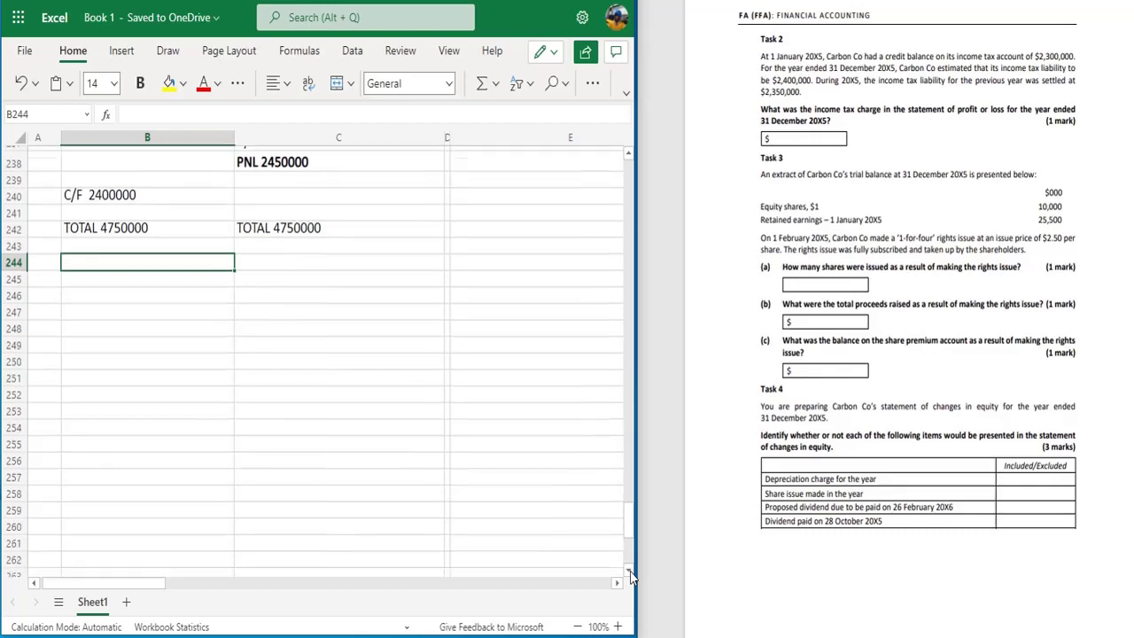
pyautogui.scroll(-3, 631, 576)
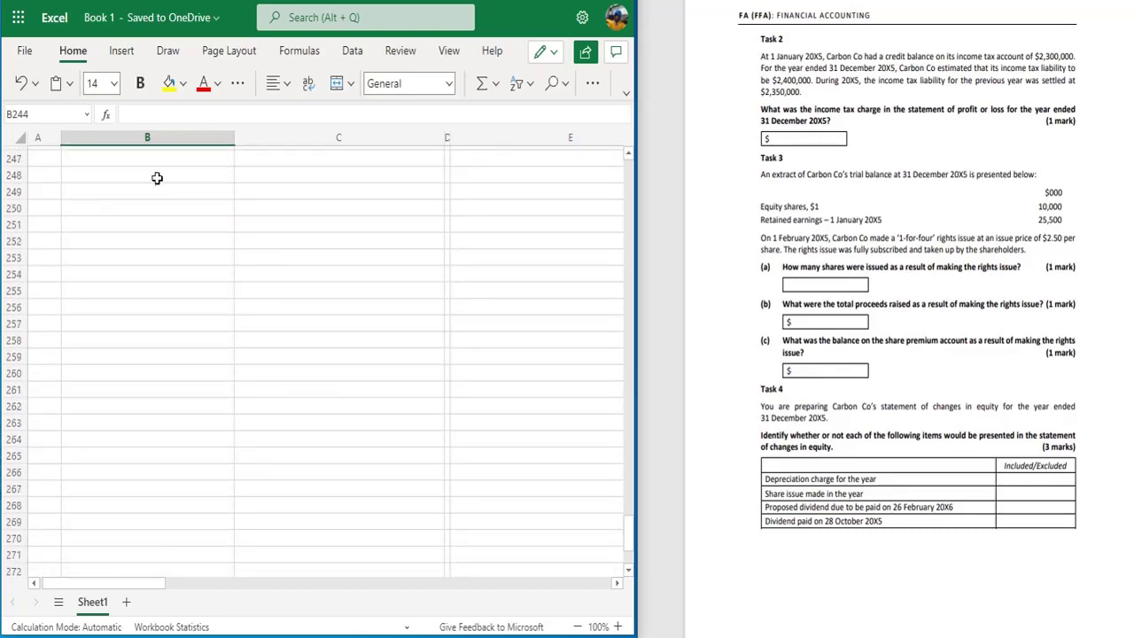
pyautogui.click(156, 177)
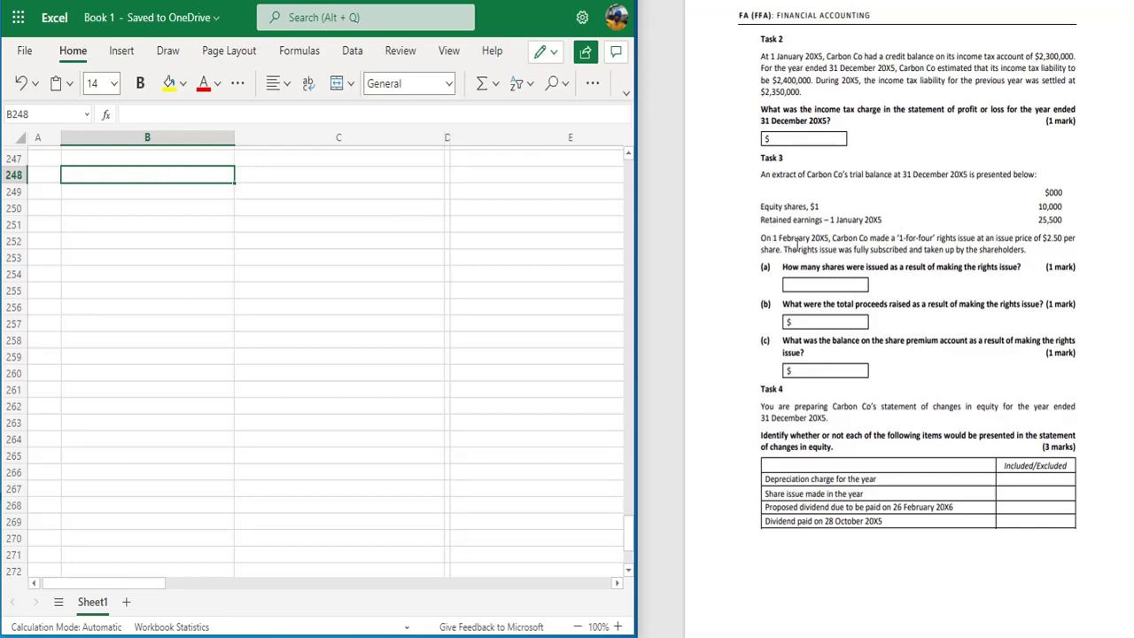
pyautogui.click(151, 174)
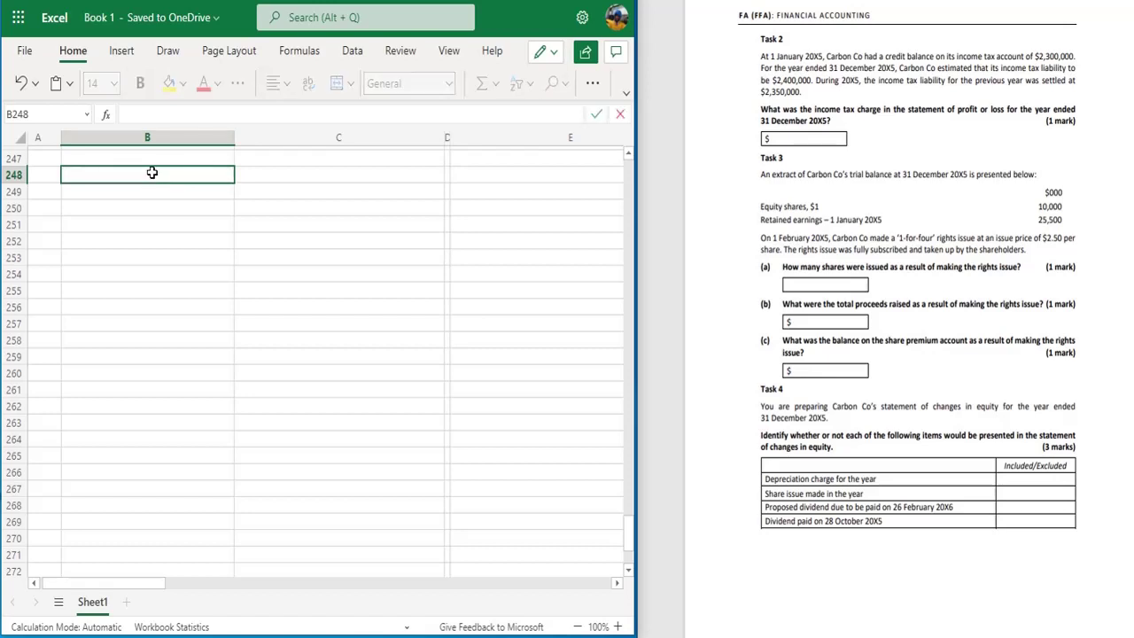
pyautogui.write('LET A')
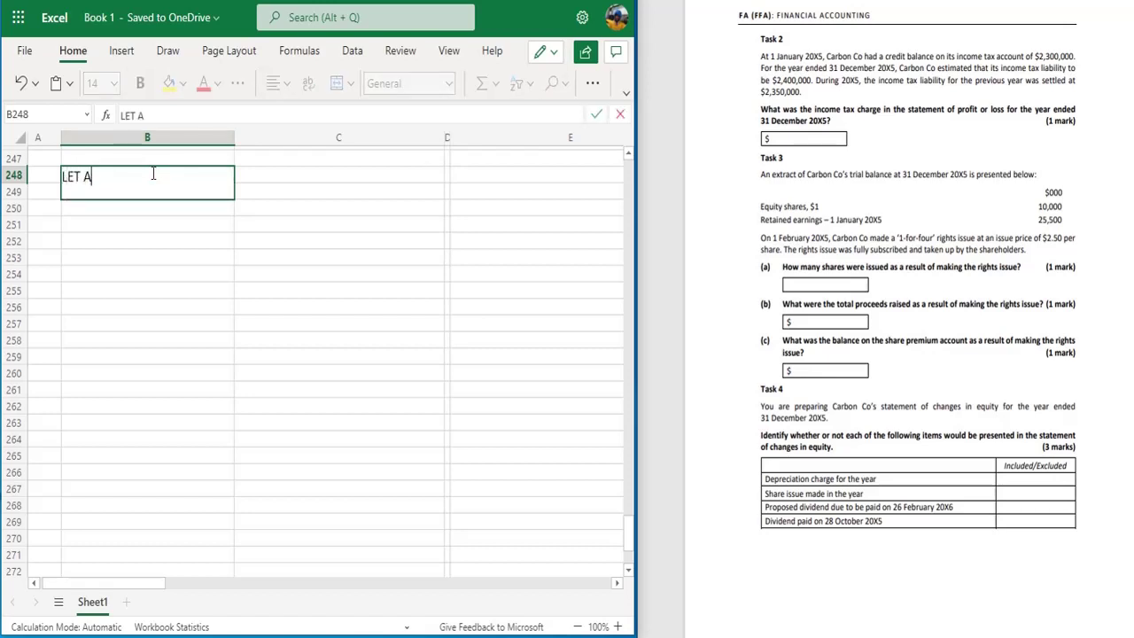
pyautogui.write('SSUME SHARE CAP')
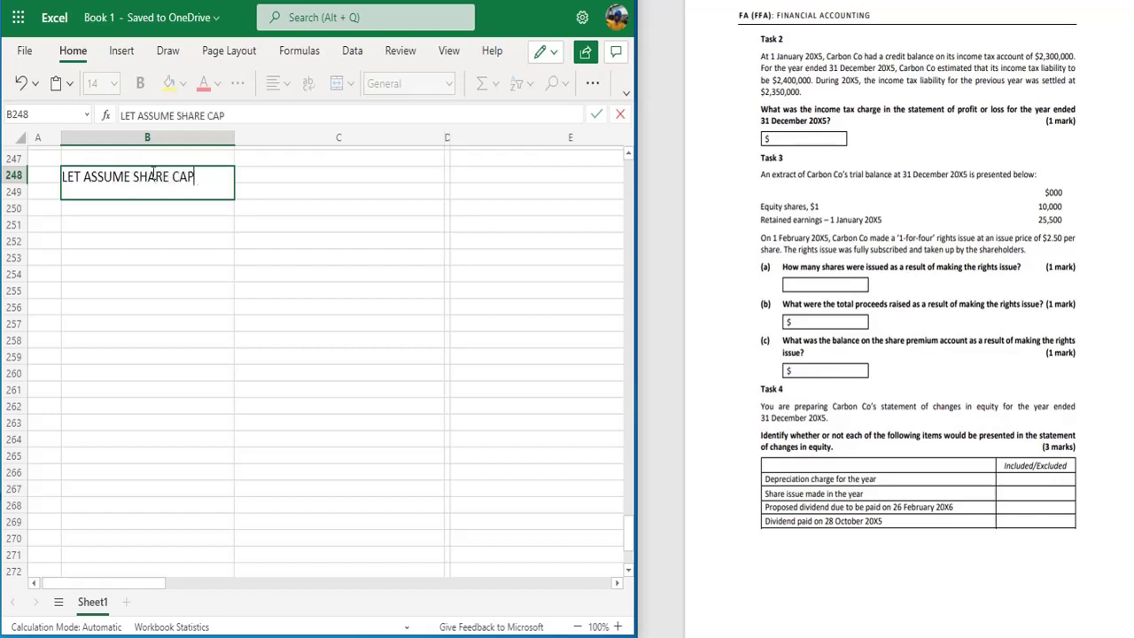
pyautogui.write('ITAL AT T')
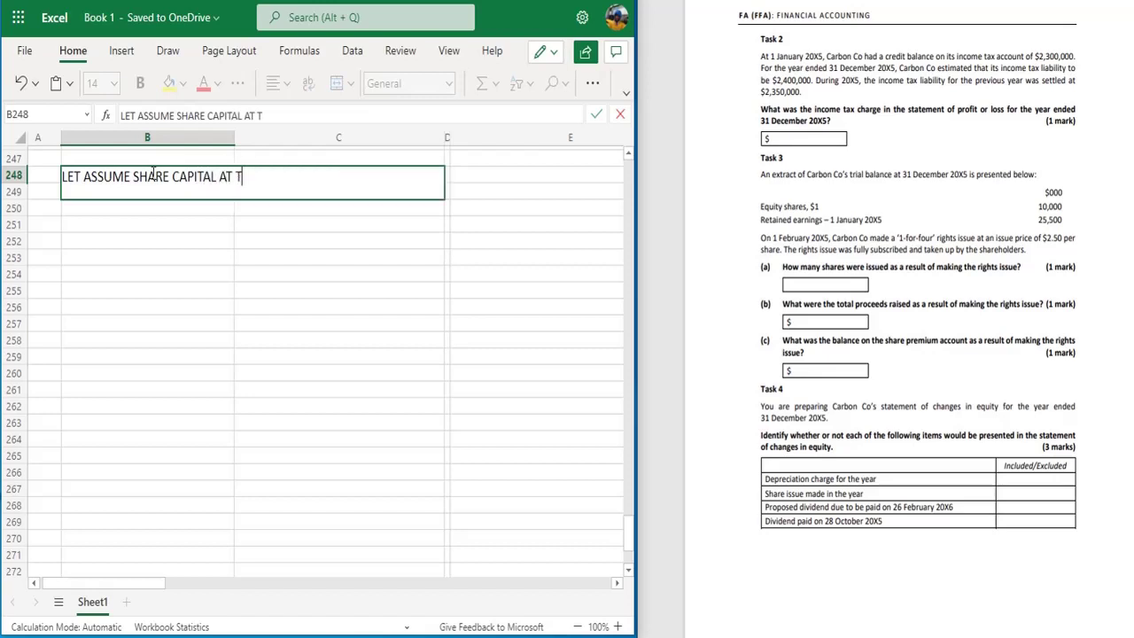
pyautogui.write('HE START ')
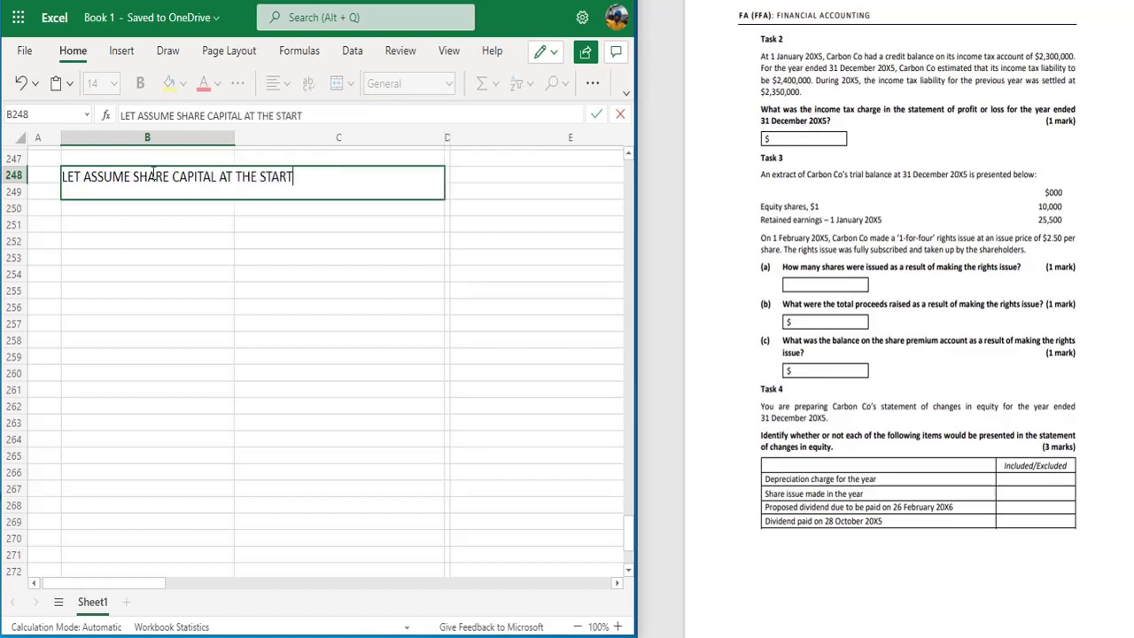
pyautogui.write('WAS  X')
pyautogui.press('Return')
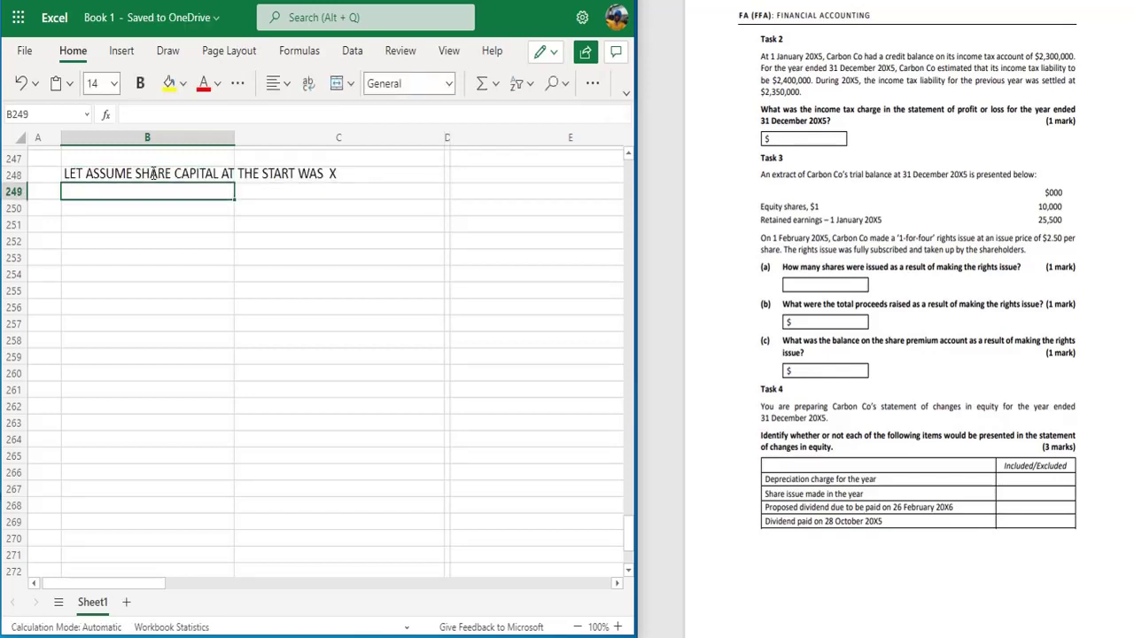
# Enter the rights issue equation "X + 1/4*X =10000" in cell B249 below the assumption.
pyautogui.write('X')
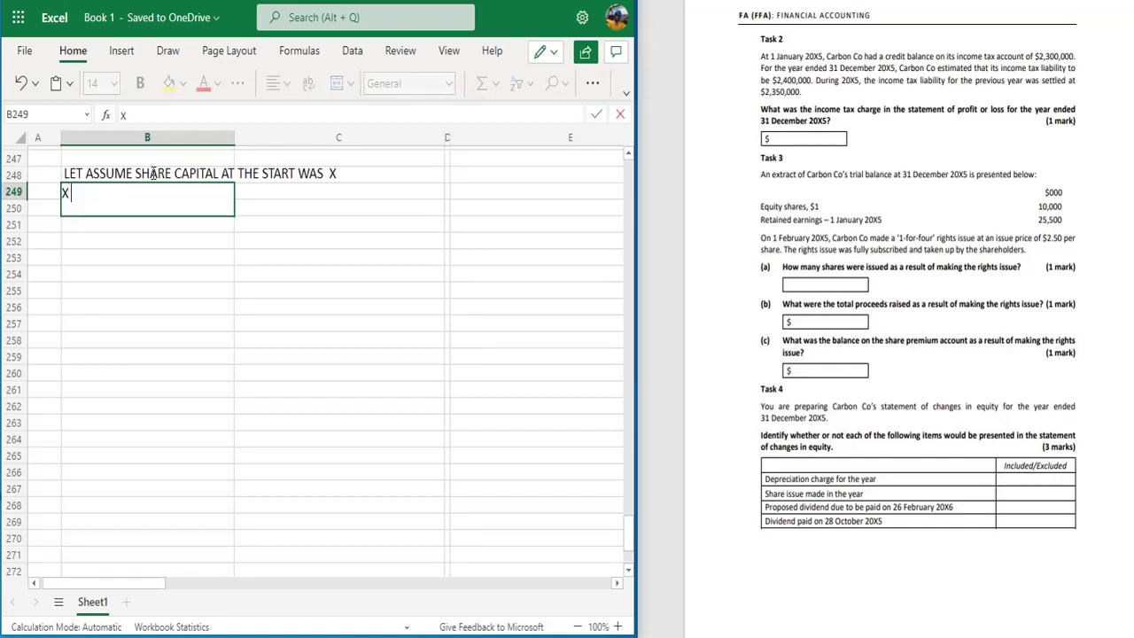
pyautogui.write(' + 1/4*X =')
pyautogui.write('10000')
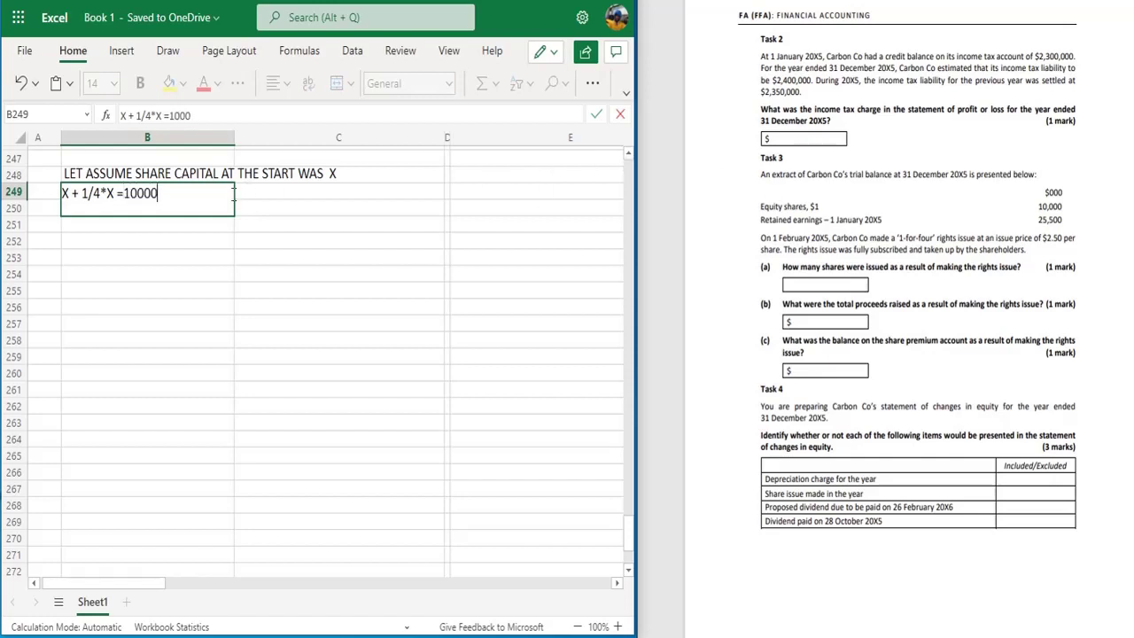
pyautogui.click(214, 242)
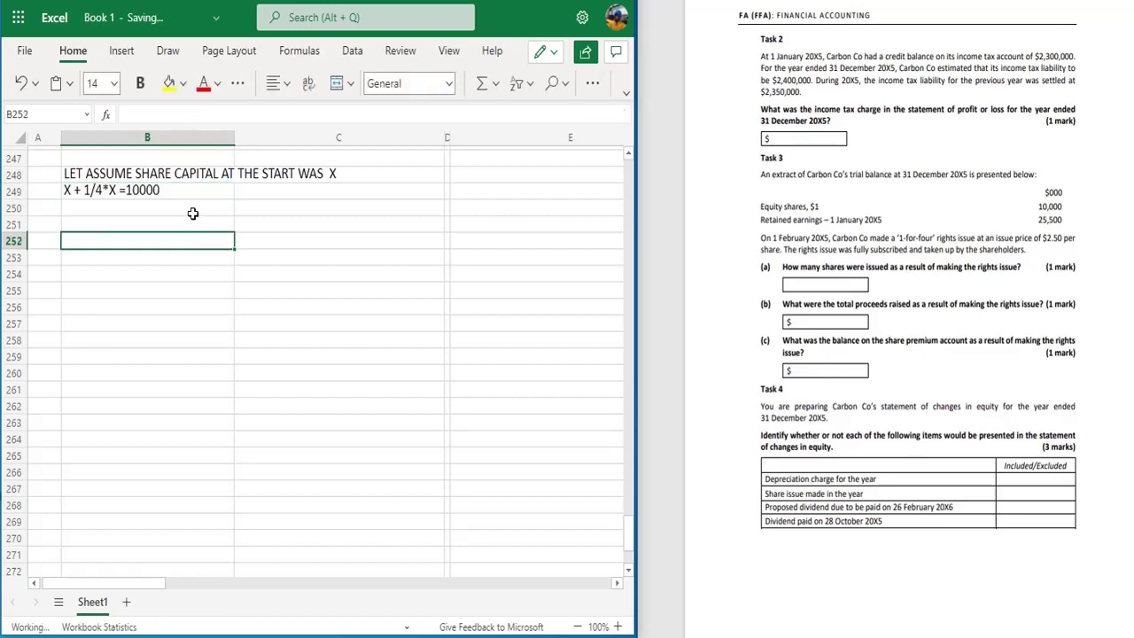
# Enter the equation's solution "X =8000" in cell B250.
pyautogui.click(191, 209)
pyautogui.write('X')
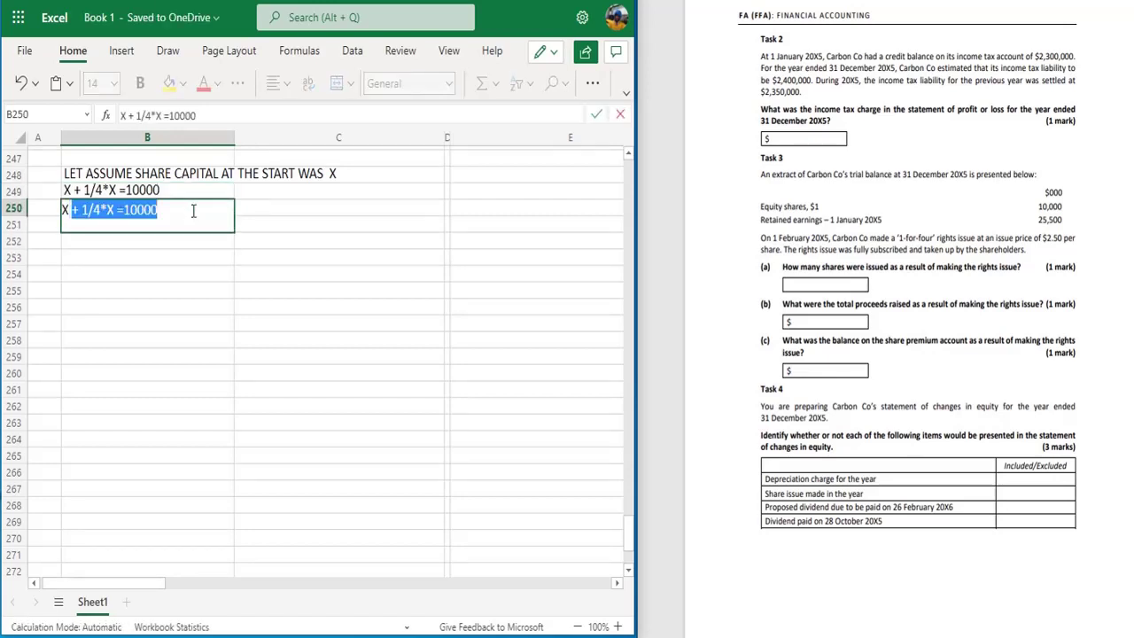
pyautogui.write(' +')
pyautogui.press('BackSpace')
pyautogui.press('BackSpace')
pyautogui.press('BackSpace')
pyautogui.write('=')
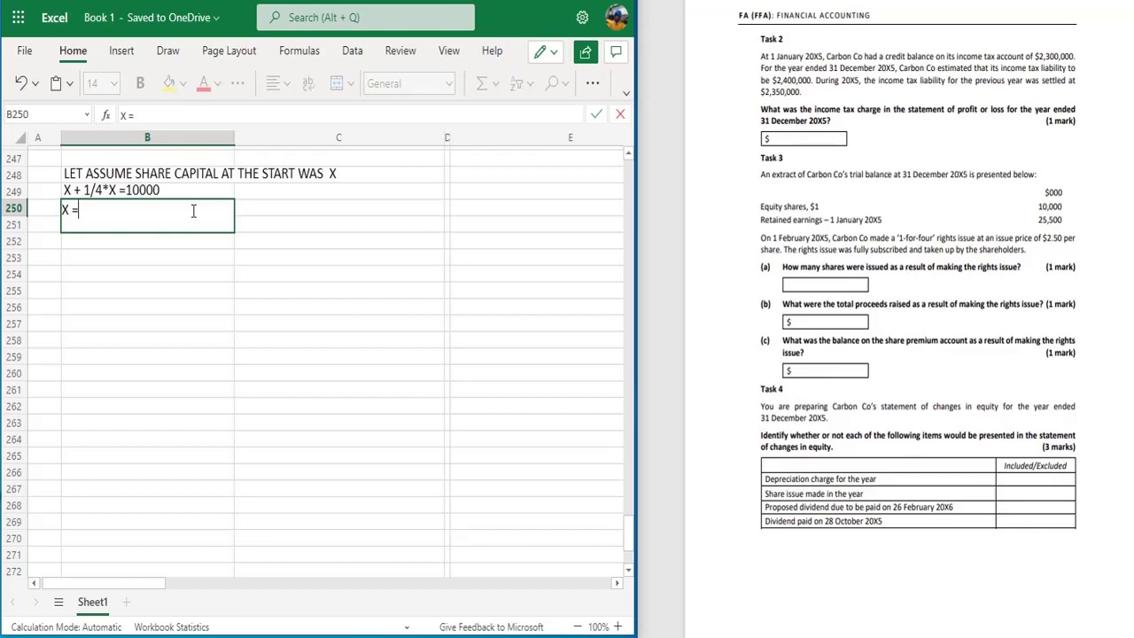
pyautogui.write('8000')
pyautogui.press('Return')
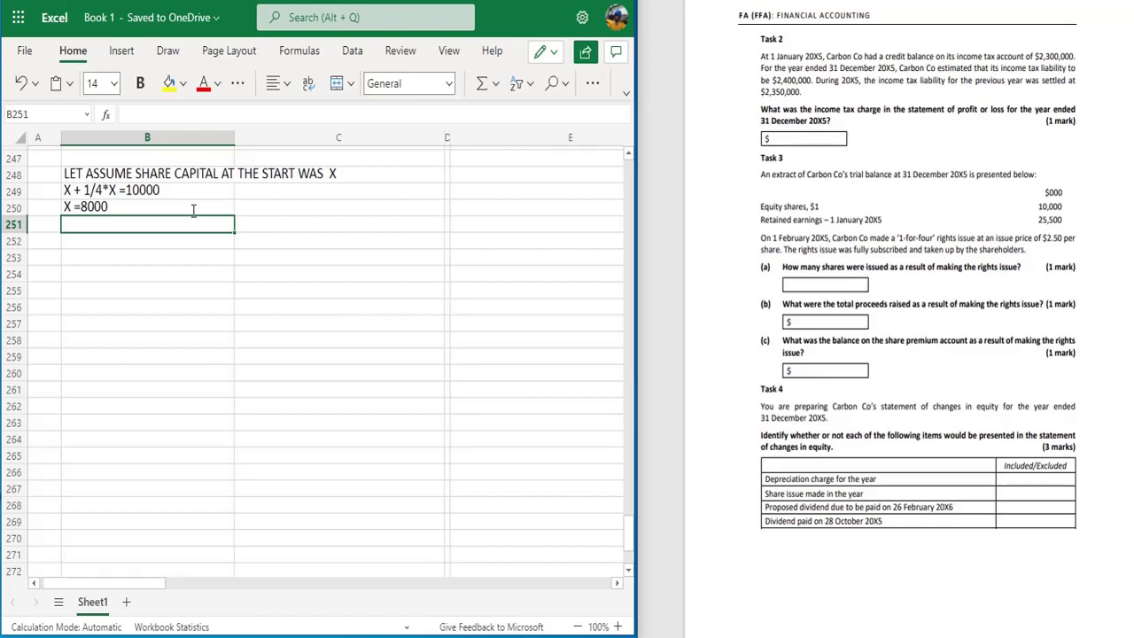
# Enter the number of shares issued as "10000-8000= 2000" in cell B251.
pyautogui.write('10000')
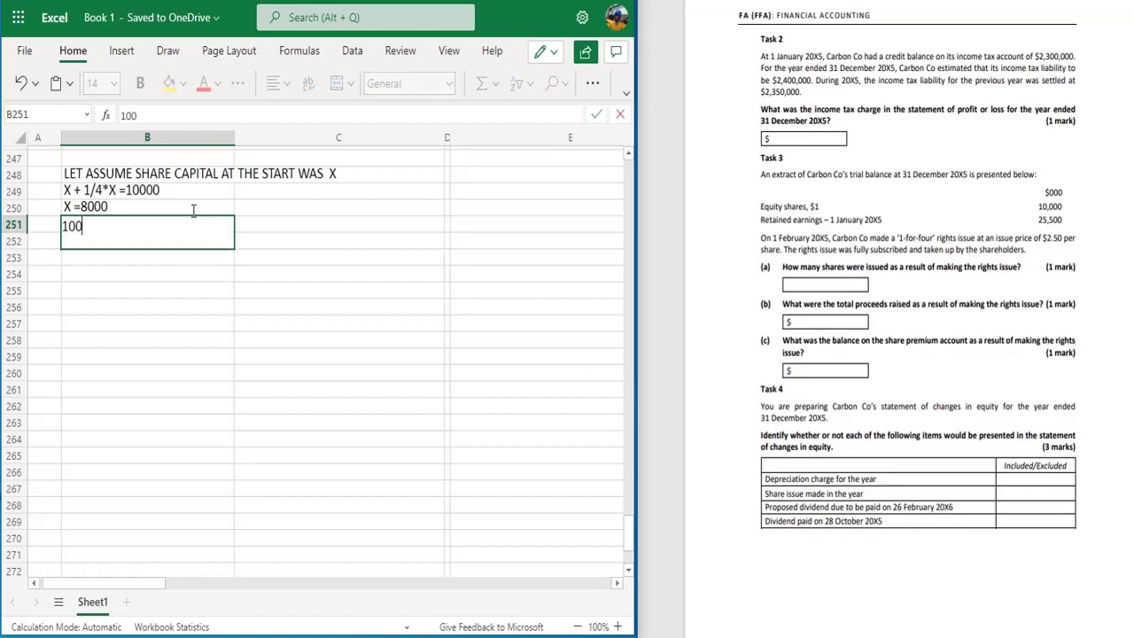
pyautogui.write('8000=')
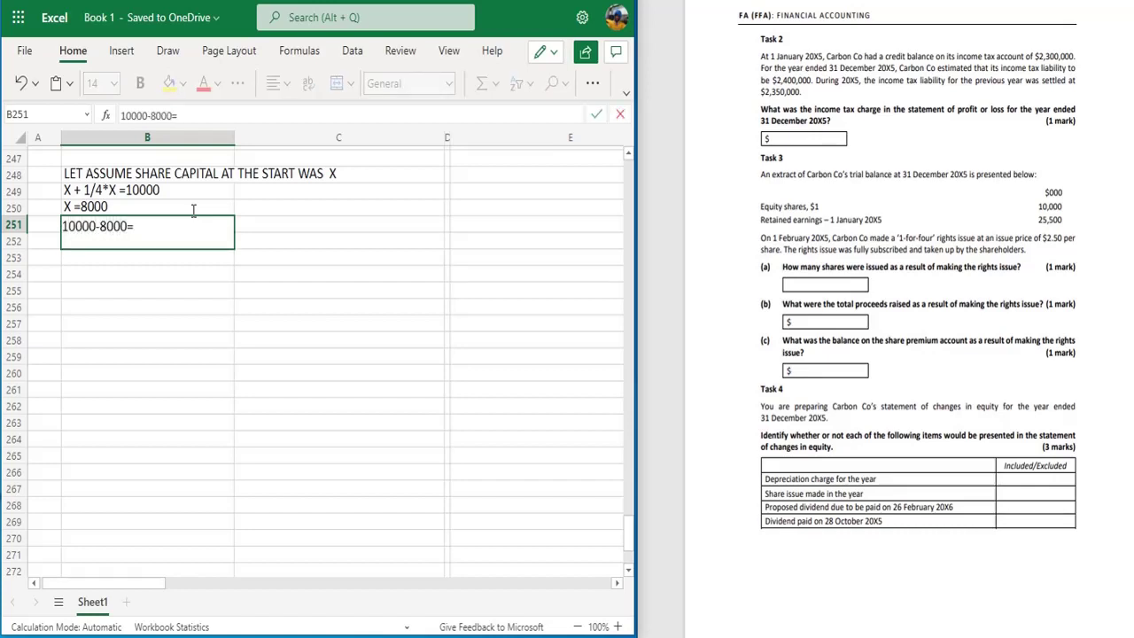
pyautogui.write(' 2000')
# Enter the rights issue proceeds as "TOTAL PROCEED = 2000*2.50= 5000" in cell B253.
pyautogui.click(145, 259)
pyautogui.write('TOTA')
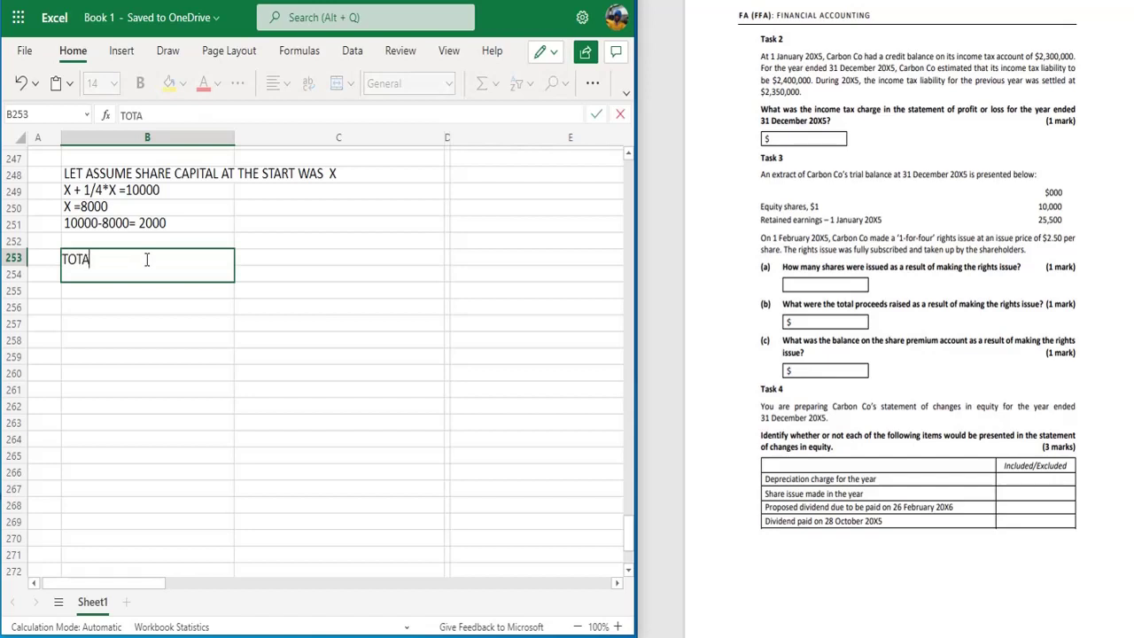
pyautogui.write('L PROCEED')
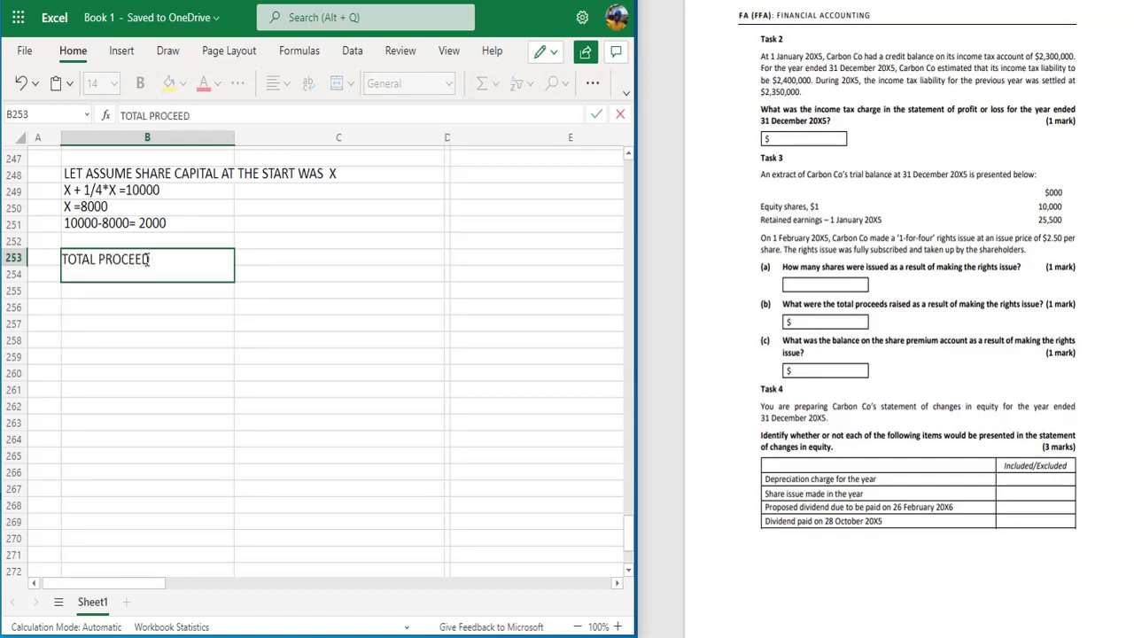
pyautogui.write(' = 2000*2050')
pyautogui.press('BackSpace')
pyautogui.press('BackSpace')
pyautogui.press('BackSpace')
pyautogui.write('>')
pyautogui.press('BackSpace')
pyautogui.write('.50=')
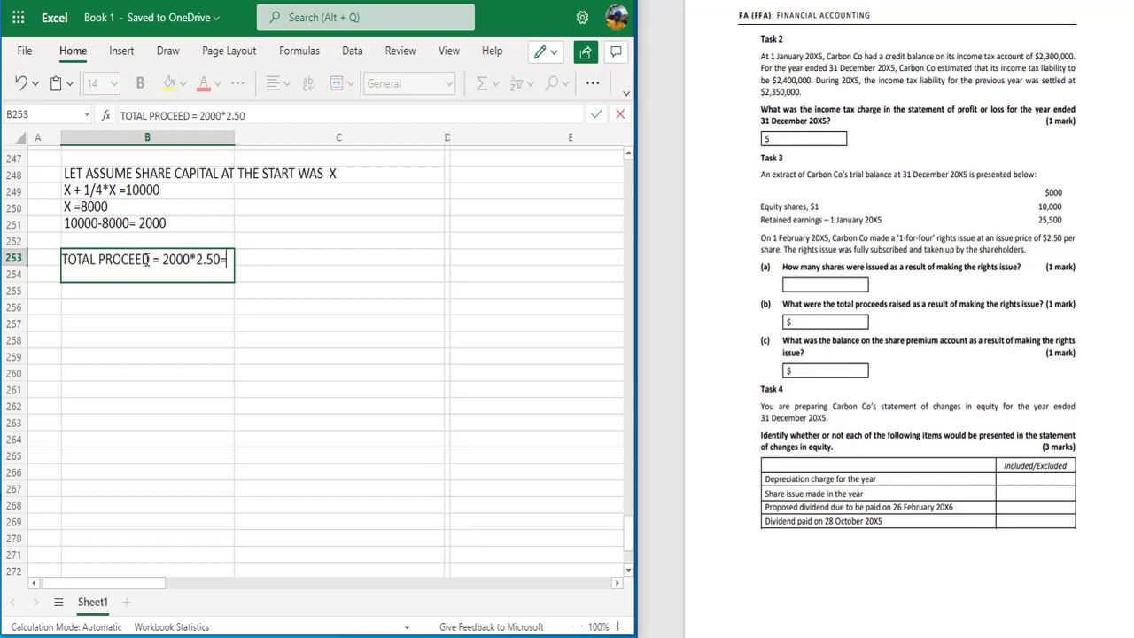
pyautogui.write(' 5000')
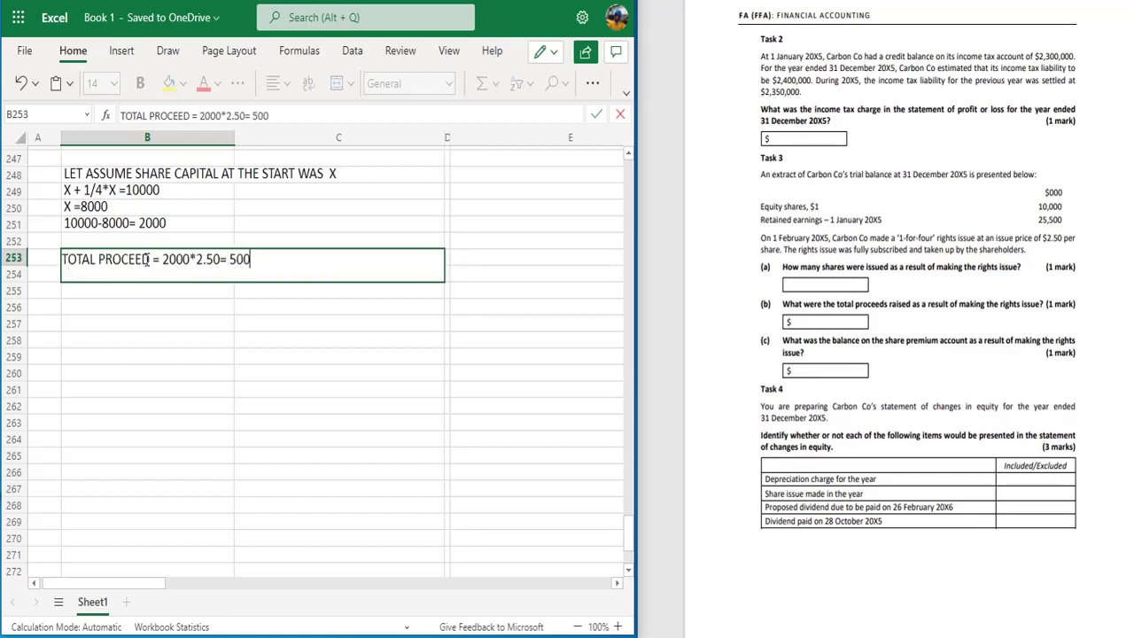
pyautogui.click(150, 305)
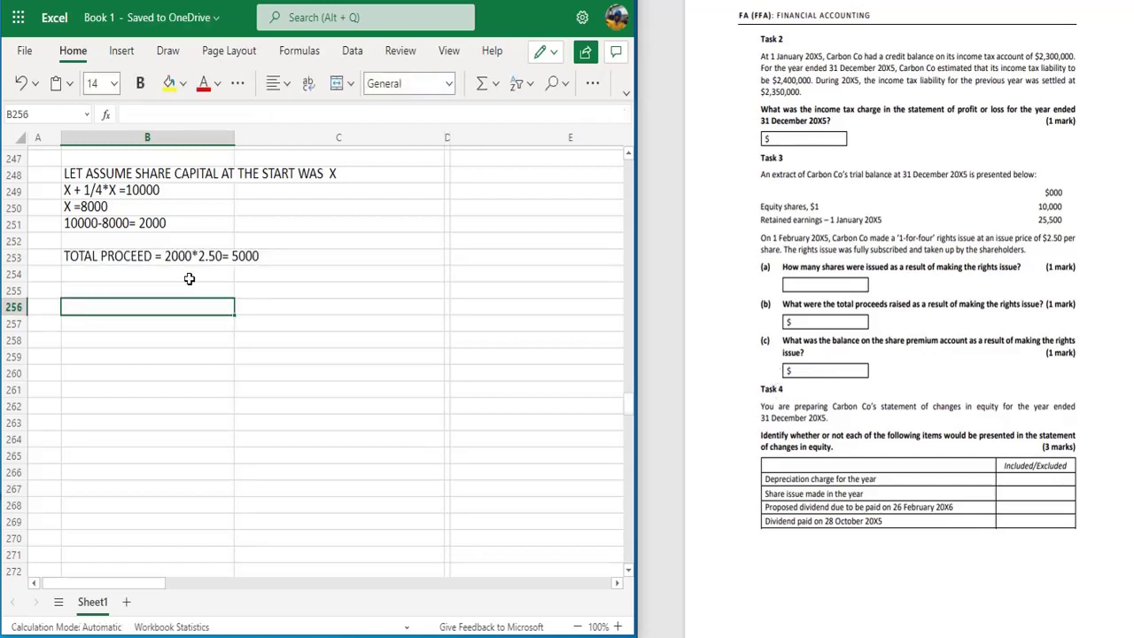
# Label the Task 3 answer parts in column A with "a" in A248, "b" in A253 and "c" in A255.
pyautogui.click(45, 253)
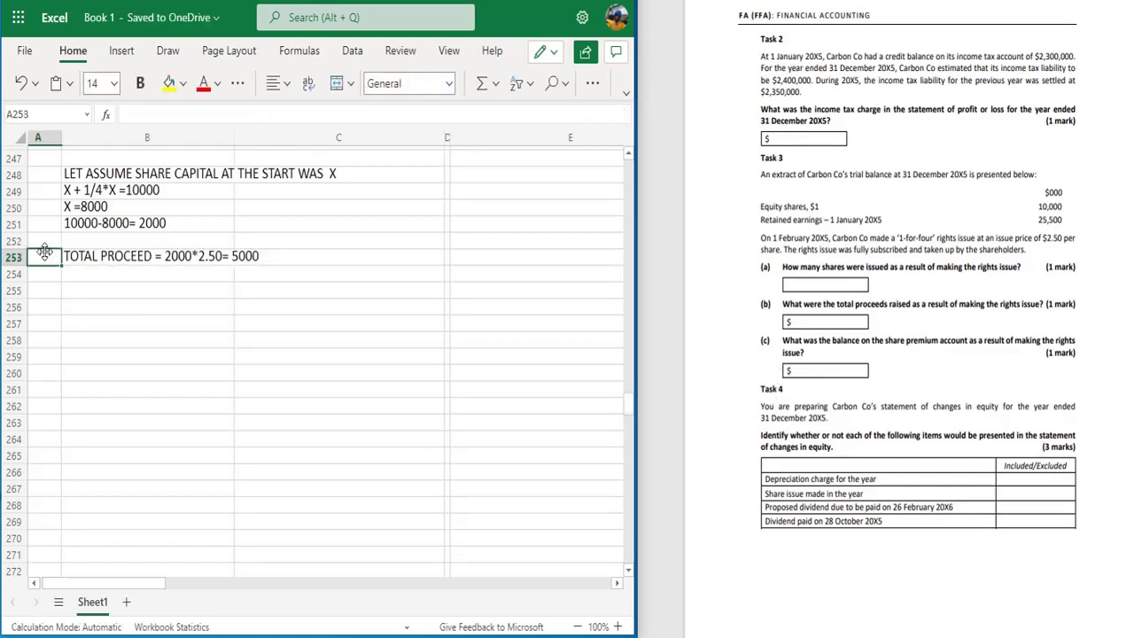
pyautogui.write('b')
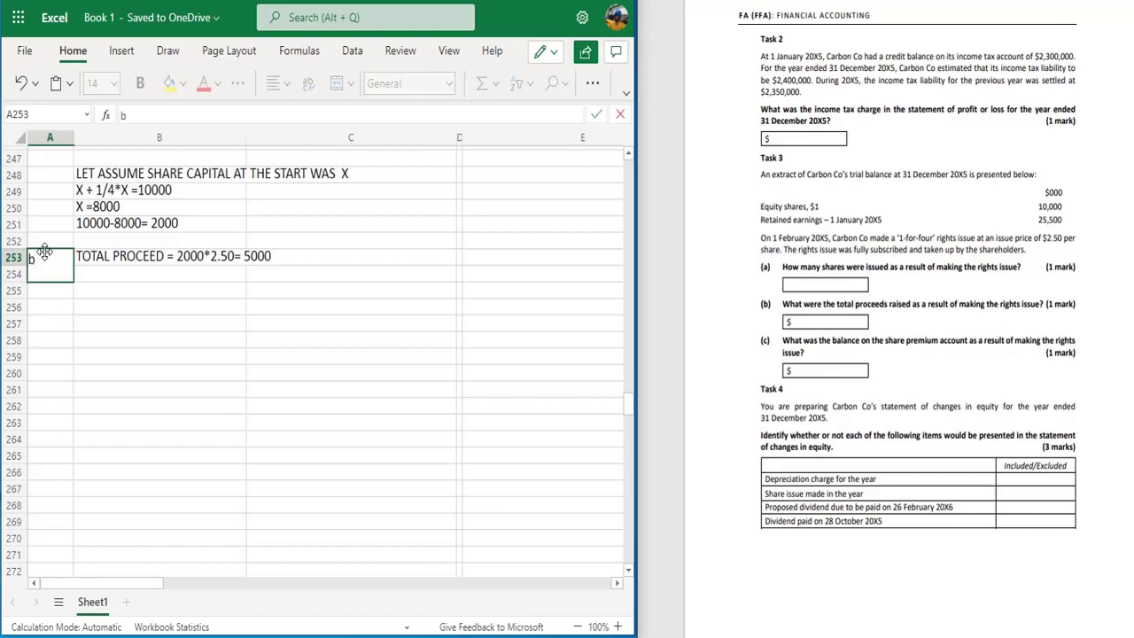
pyautogui.click(55, 174)
pyautogui.write('a')
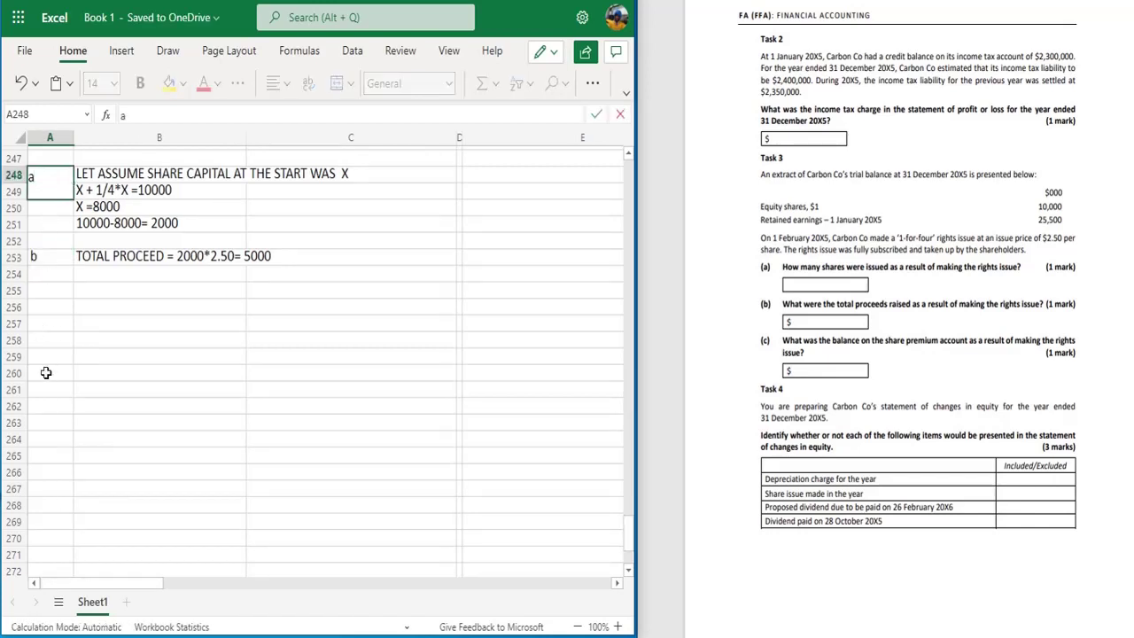
pyautogui.click(52, 291)
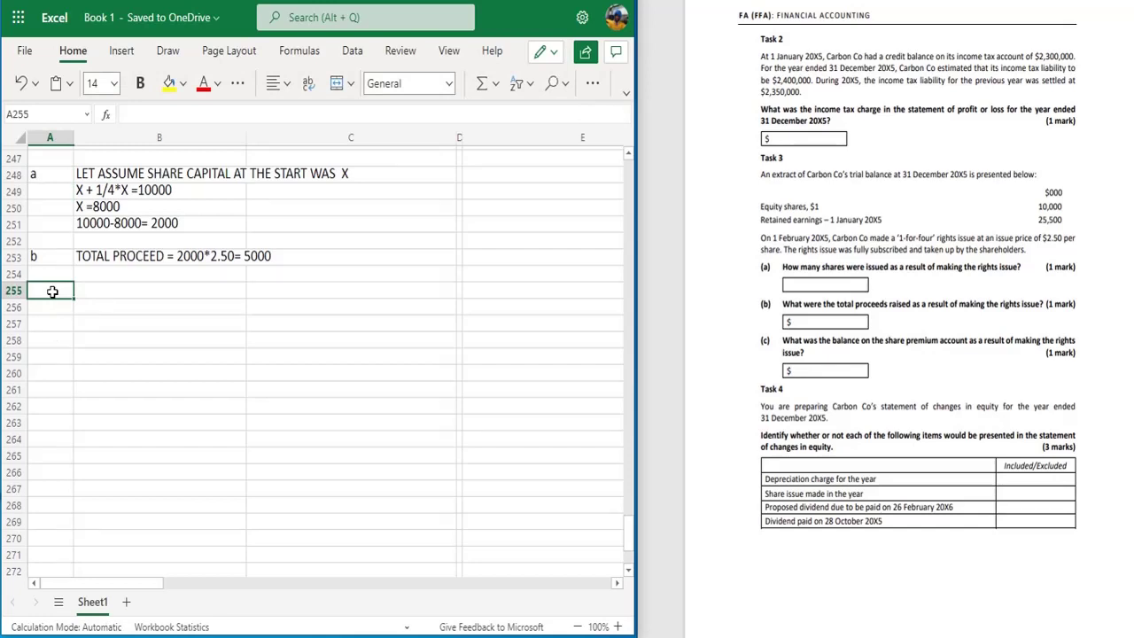
pyautogui.write('c')
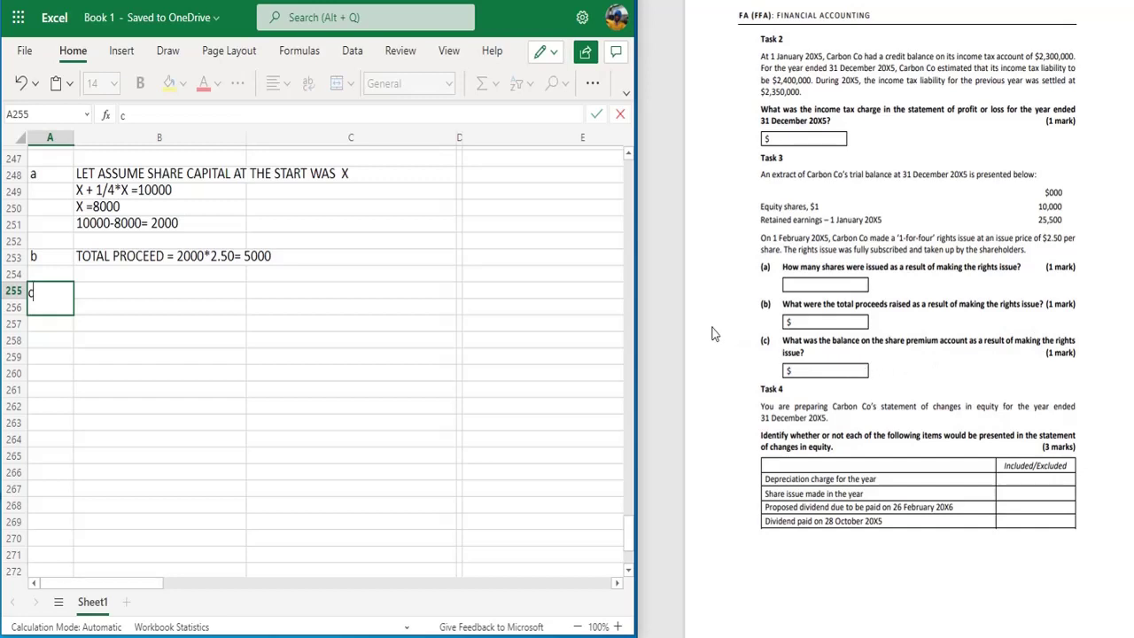
# Enter the Task 3 part c answer as "share premium = 2000*(2.50-1) =3000" in cell B255.
pyautogui.click(165, 295)
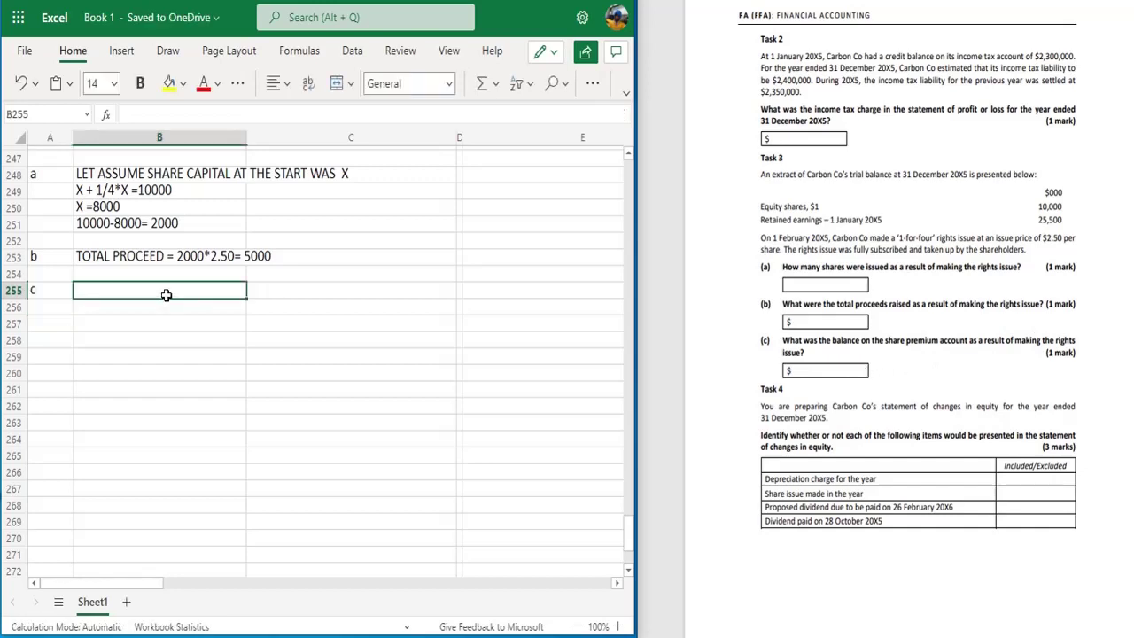
pyautogui.write('sha')
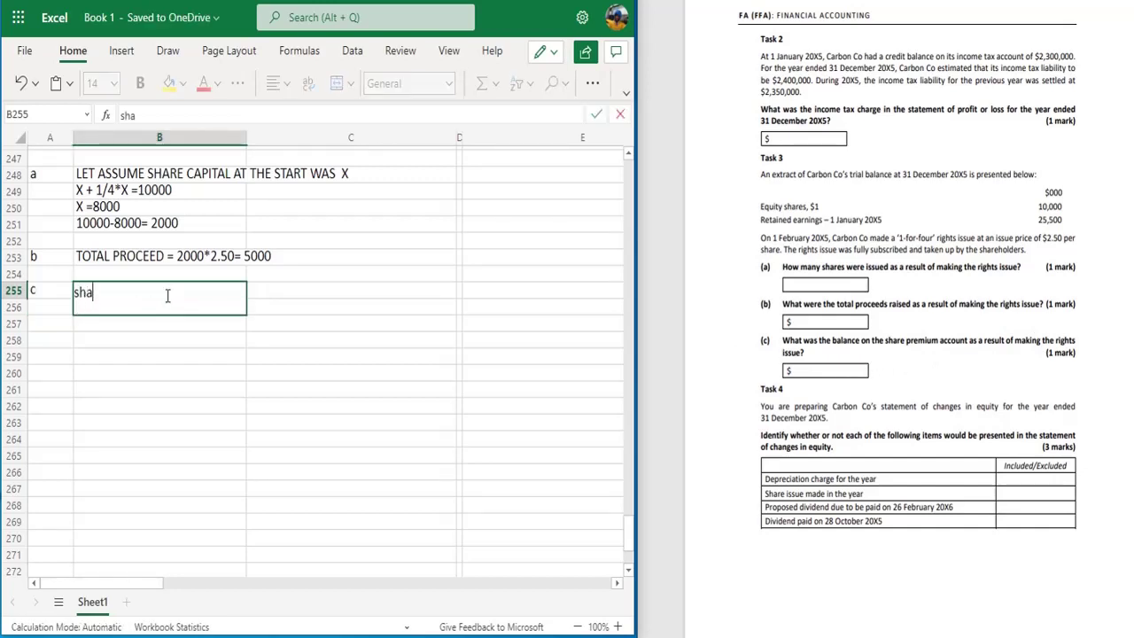
pyautogui.write('re premium n')
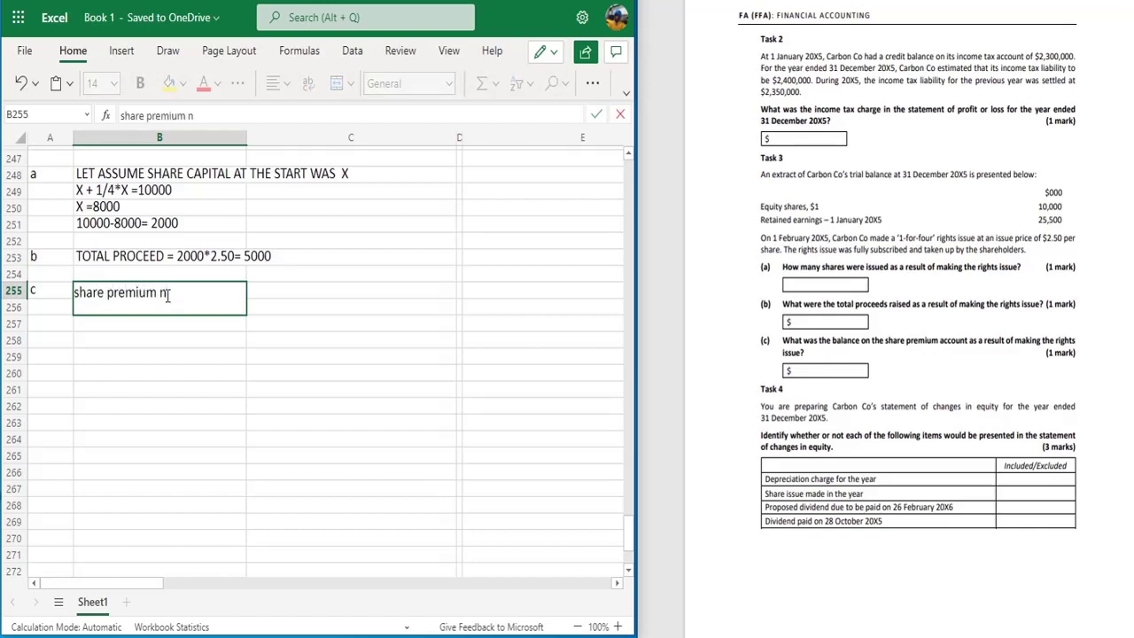
pyautogui.press('BackSpace')
pyautogui.write('+')
pyautogui.press('BackSpace')
pyautogui.write('= 2000*(205')
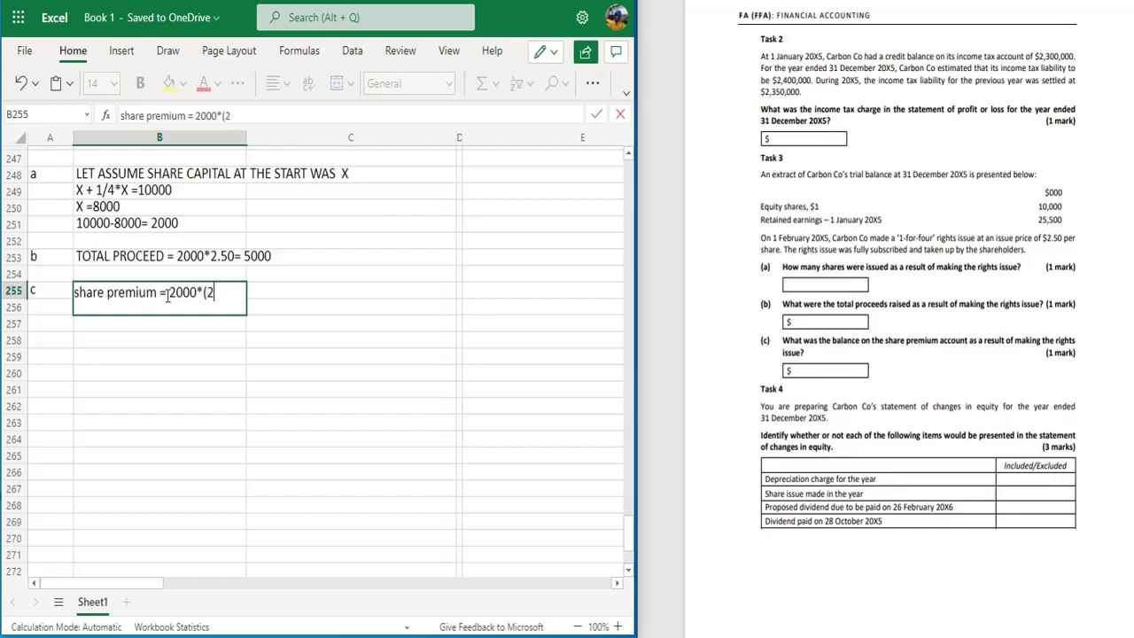
pyautogui.write('0-1)')
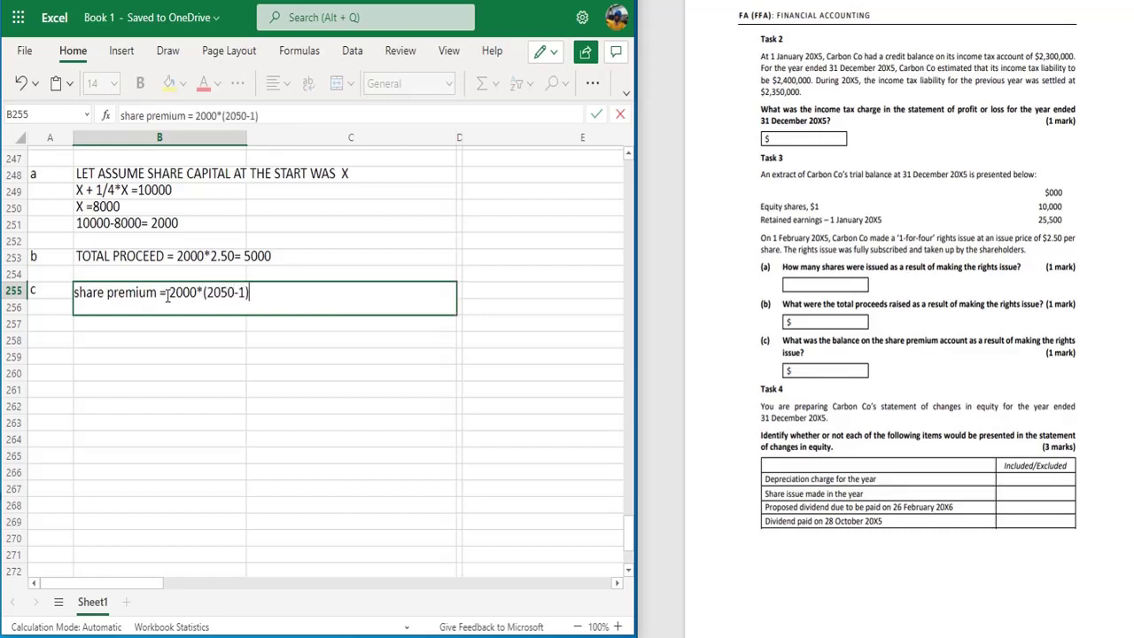
pyautogui.press('BackSpace')
pyautogui.press('BackSpace')
pyautogui.press('BackSpace')
pyautogui.press('BackSpace')
pyautogui.press('BackSpace')
pyautogui.press('BackSpace')
pyautogui.write('.50-1) =')
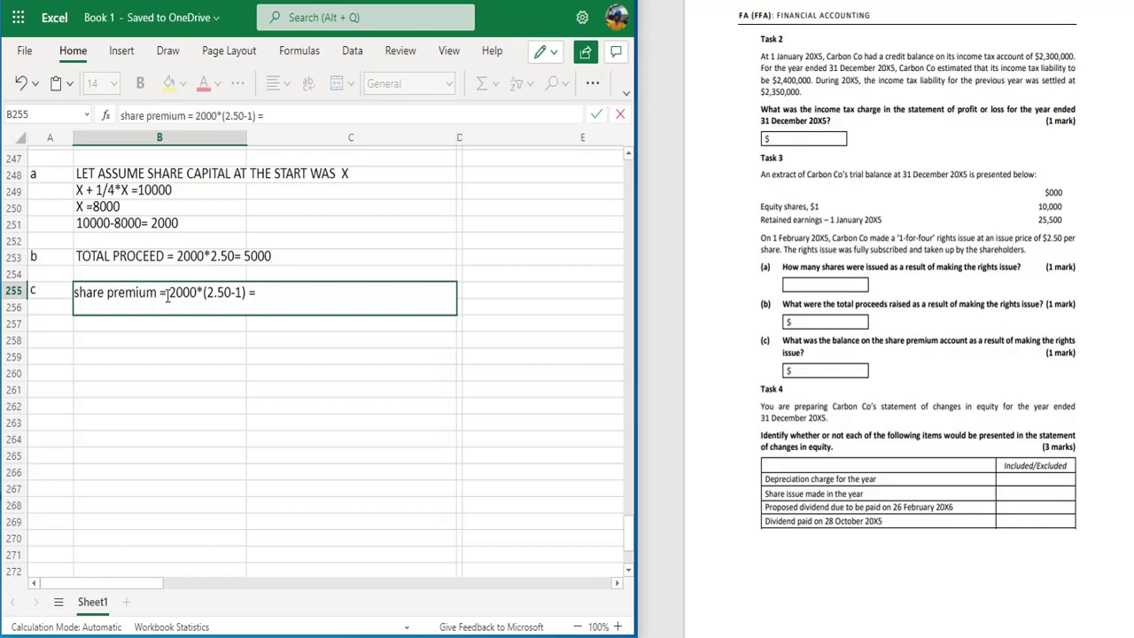
pyautogui.write('3000')
pyautogui.click(103, 403)
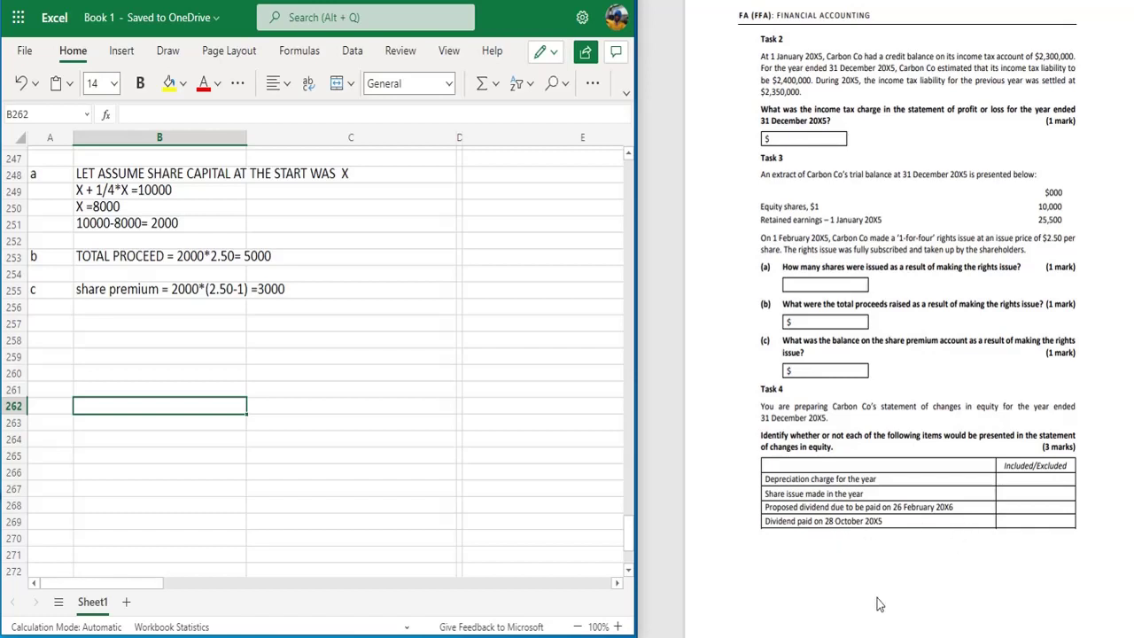
# Enter question 5's title in lowercase in cell B261 and make it bold as the heading for the new question.
pyautogui.scroll(-5, 878, 604)
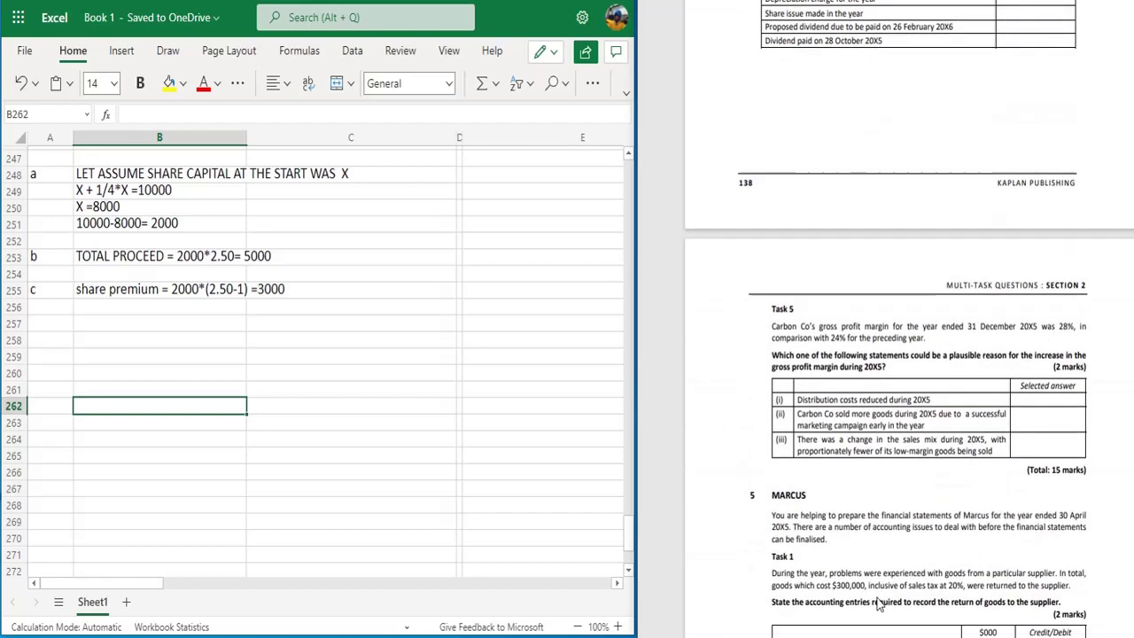
pyautogui.scroll(-5, 878, 603)
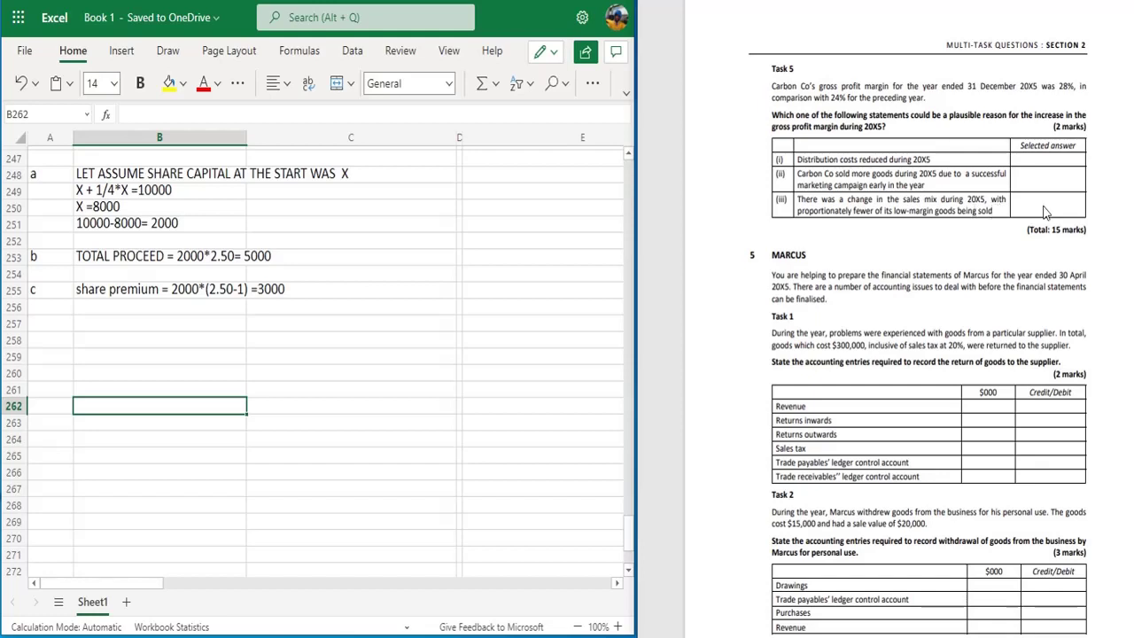
pyautogui.scroll(-5, 743, 234)
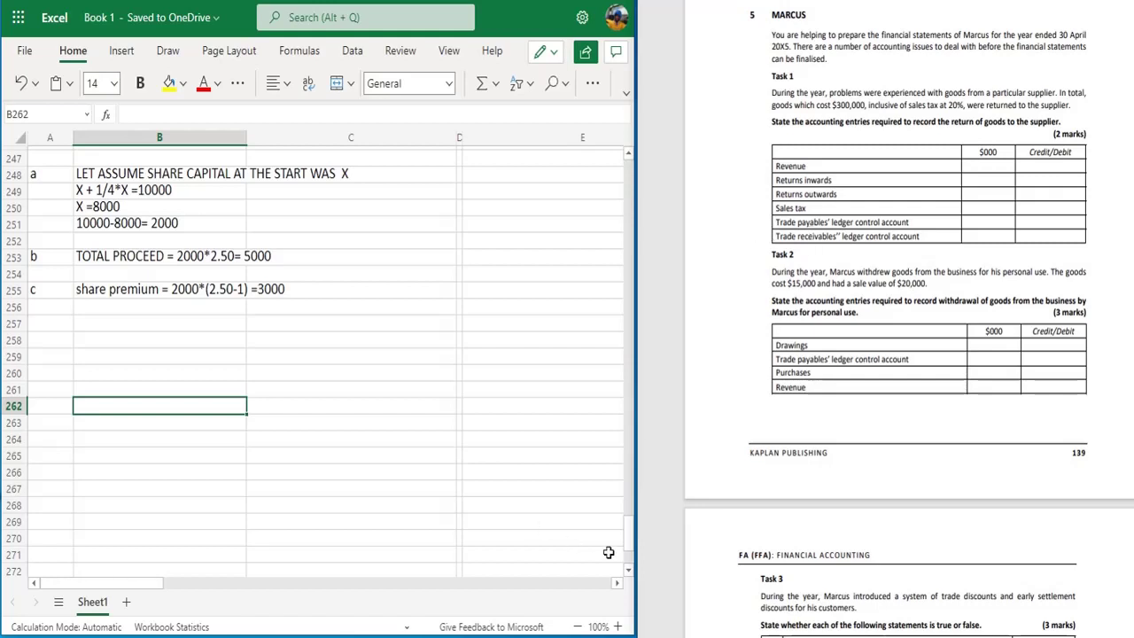
pyautogui.scroll(-4, 629, 571)
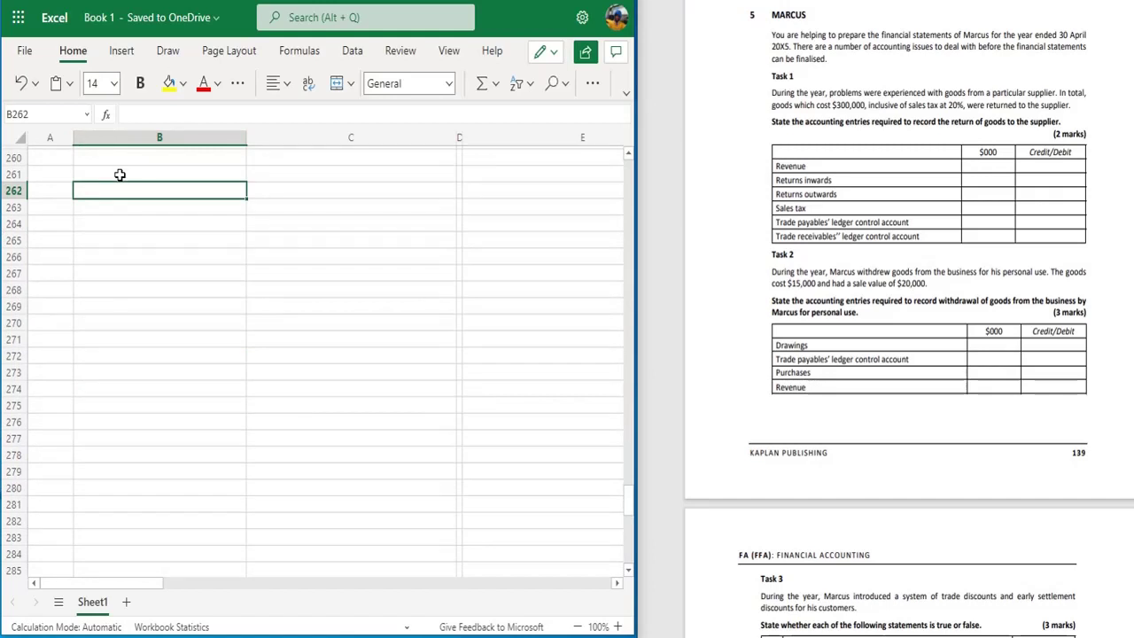
pyautogui.click(120, 174)
pyautogui.write('marcud')
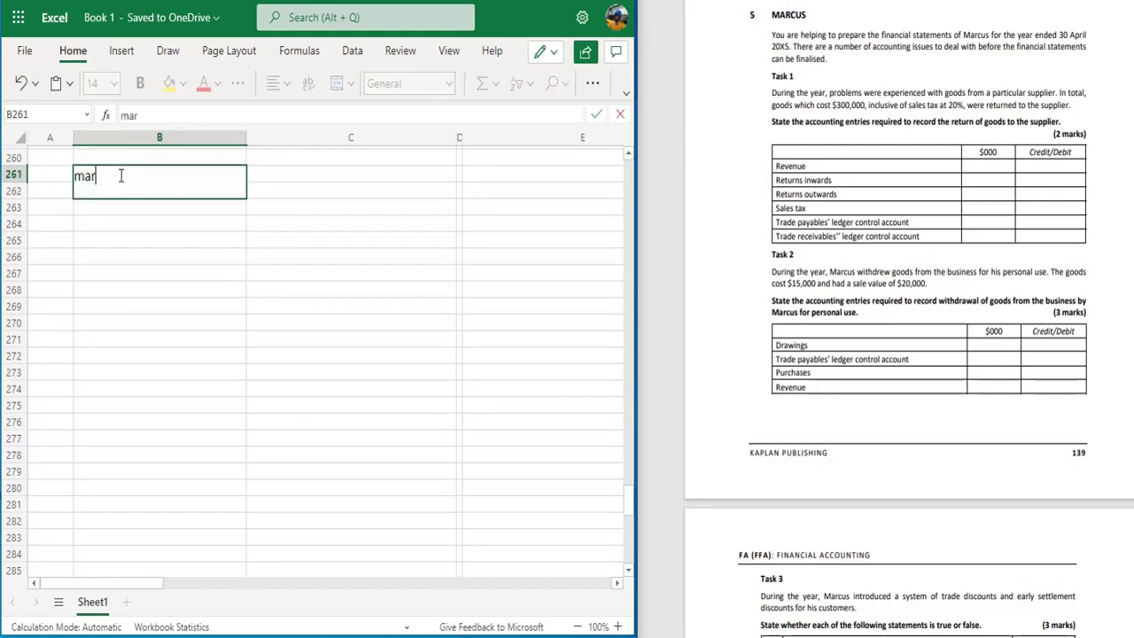
pyautogui.press('BackSpace')
pyautogui.write('s')
pyautogui.press('Return')
pyautogui.click(120, 174)
pyautogui.hotkey('ctrl', 'b')
# Enter the subheading "task 1" in cell B263, one row below the blank row under the question heading.
pyautogui.press('Down')
pyautogui.press('Down')
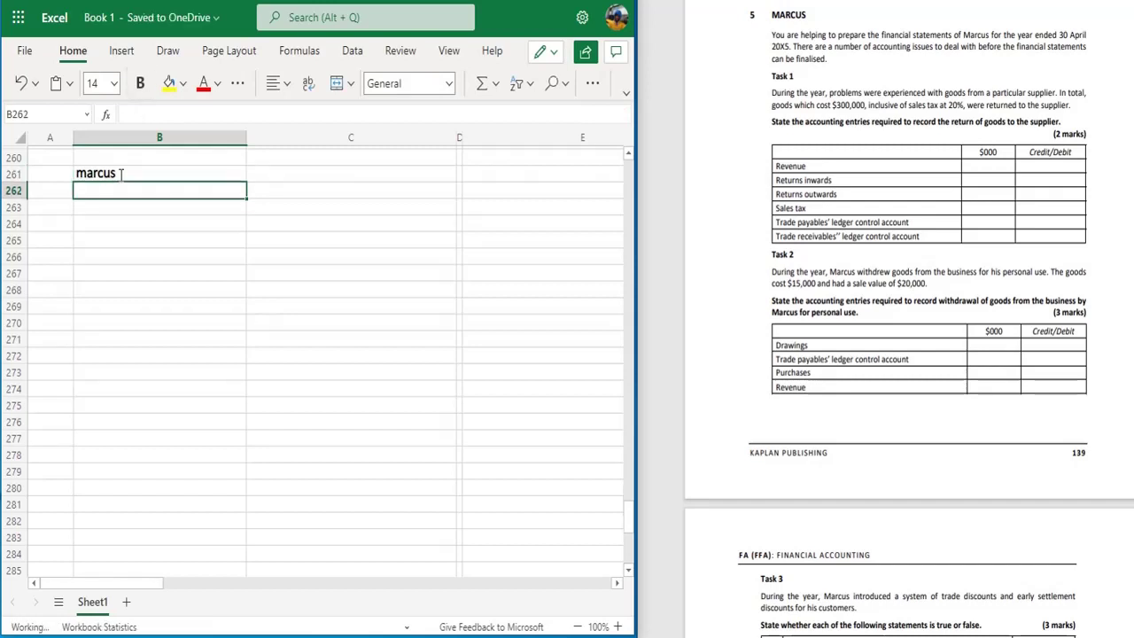
pyautogui.write('task 2')
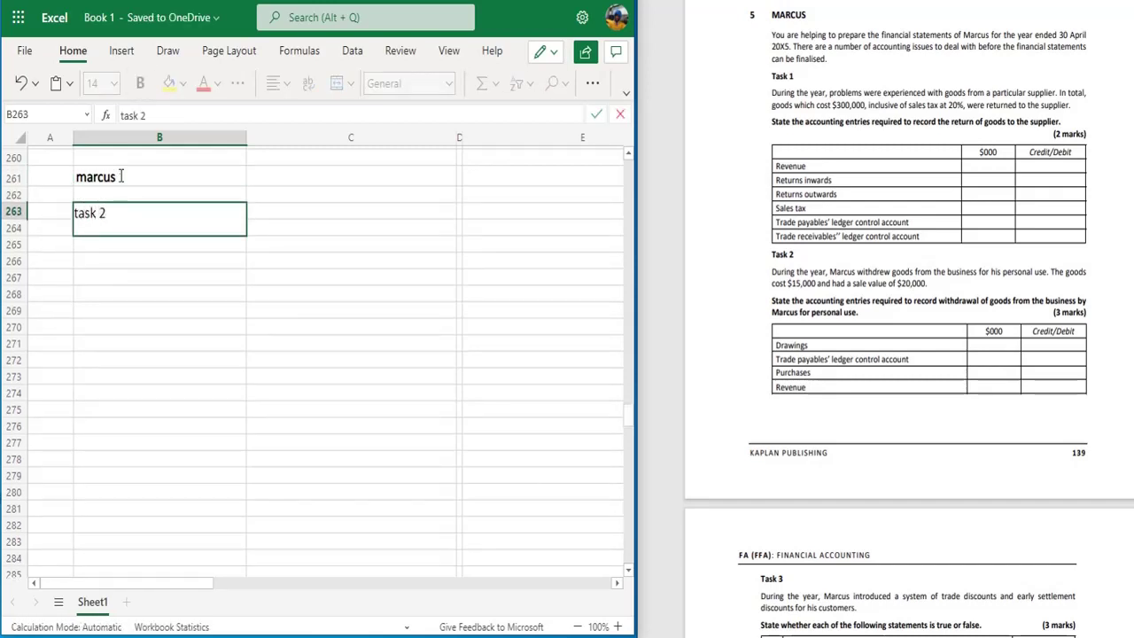
pyautogui.press('BackSpace')
pyautogui.write('1')
pyautogui.press('Return')
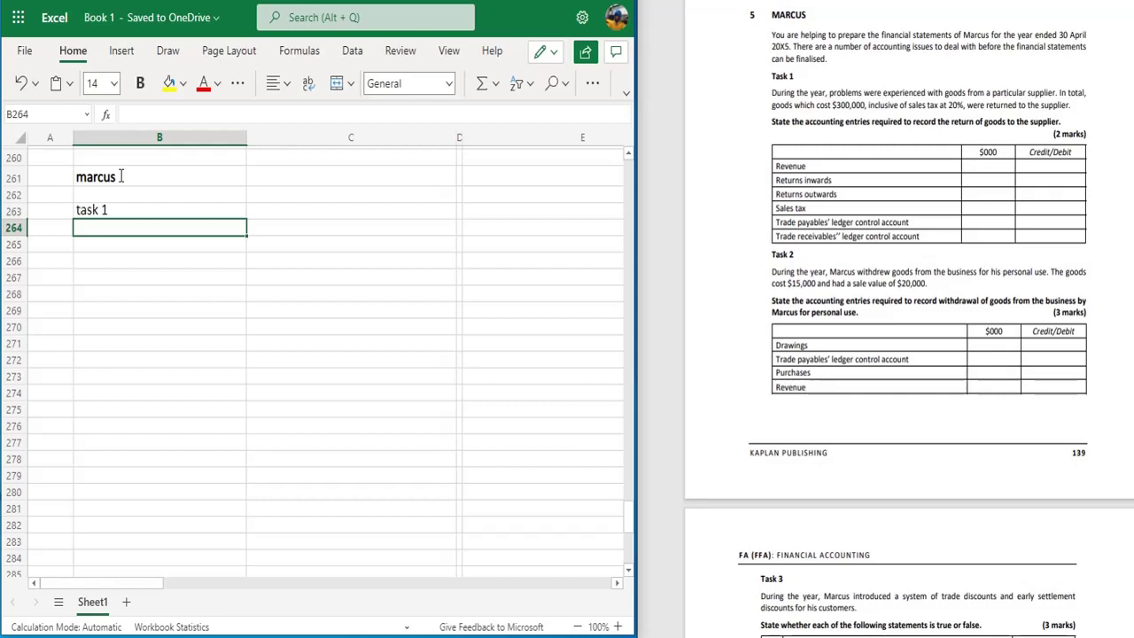
# Enter the supplier return's debit entry as "payables ledger control account dr 300" in cell B264.
pyautogui.press('Down')
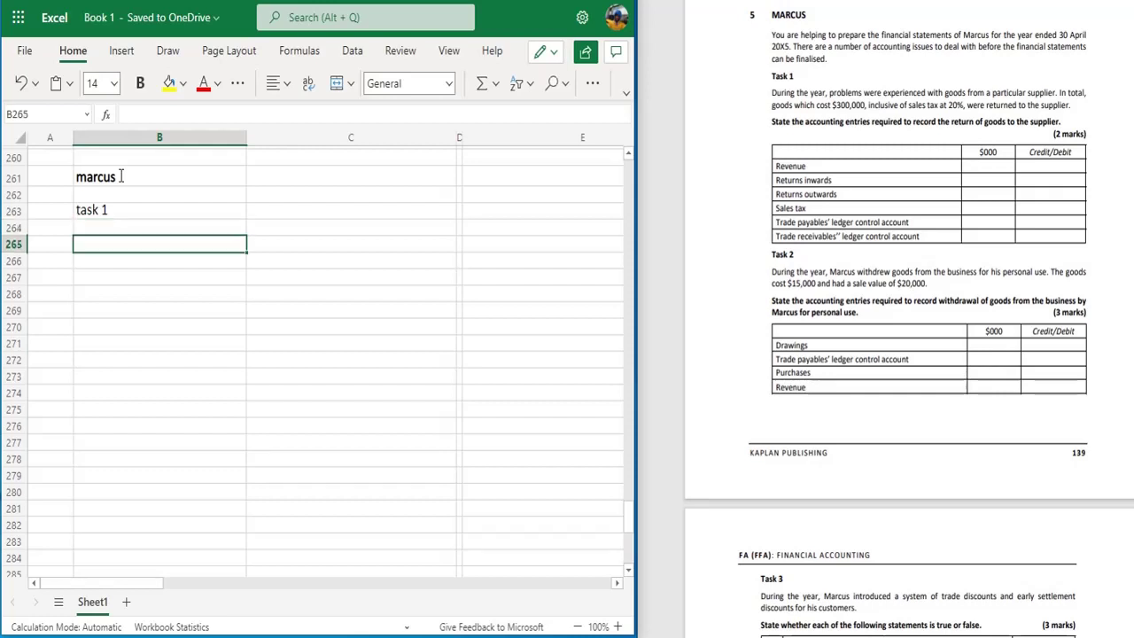
pyautogui.press('Up')
pyautogui.write('pa')
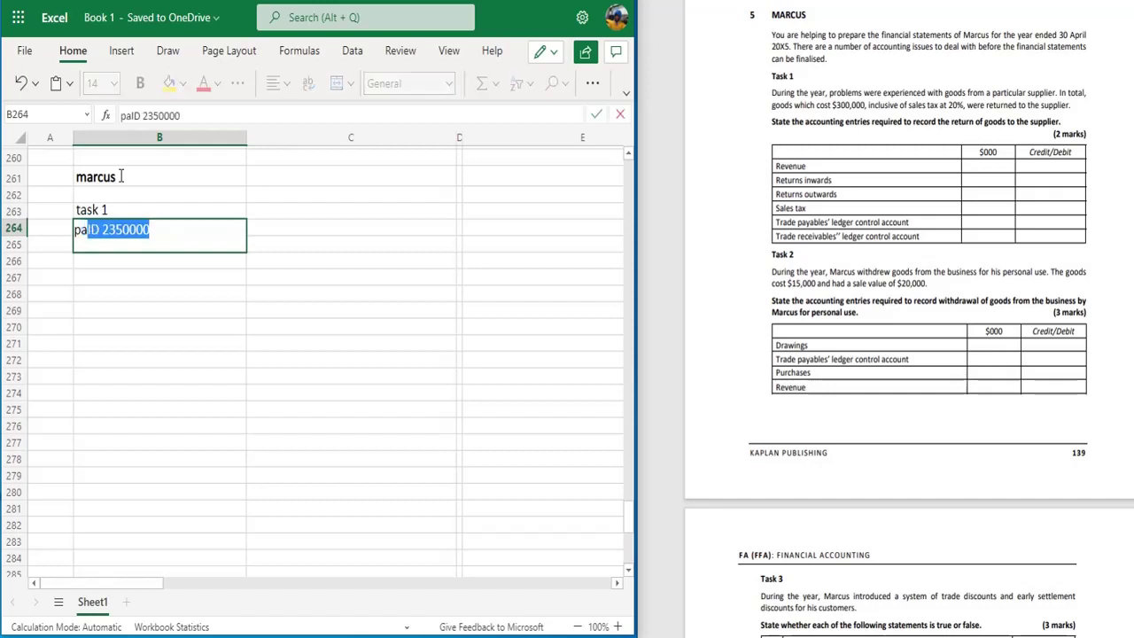
pyautogui.write('ya')
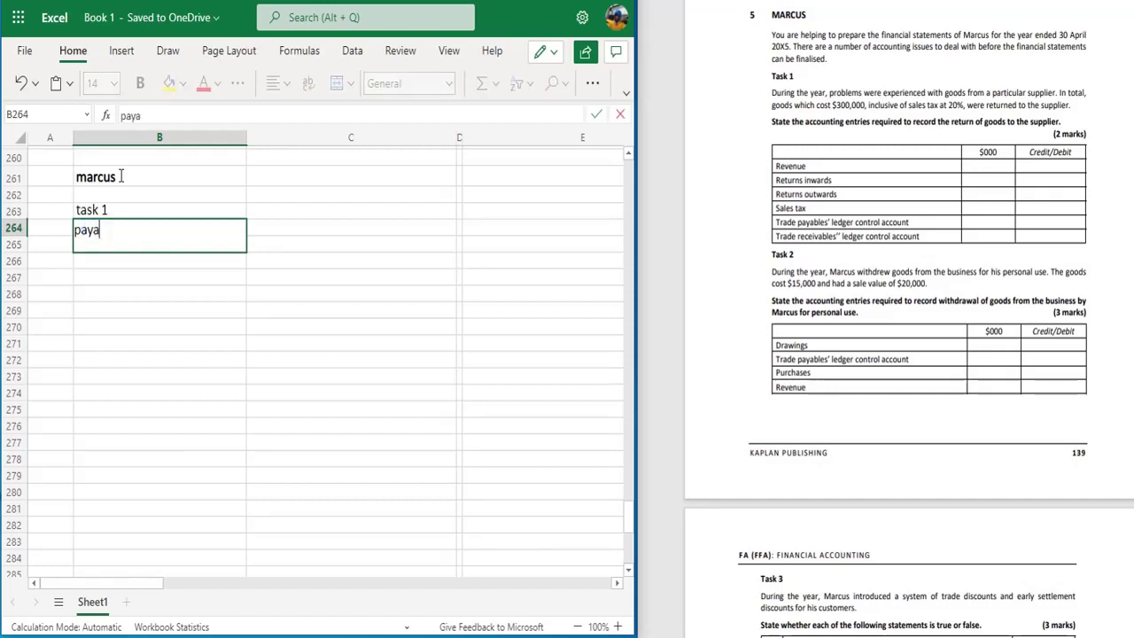
pyautogui.write('bles ledger co')
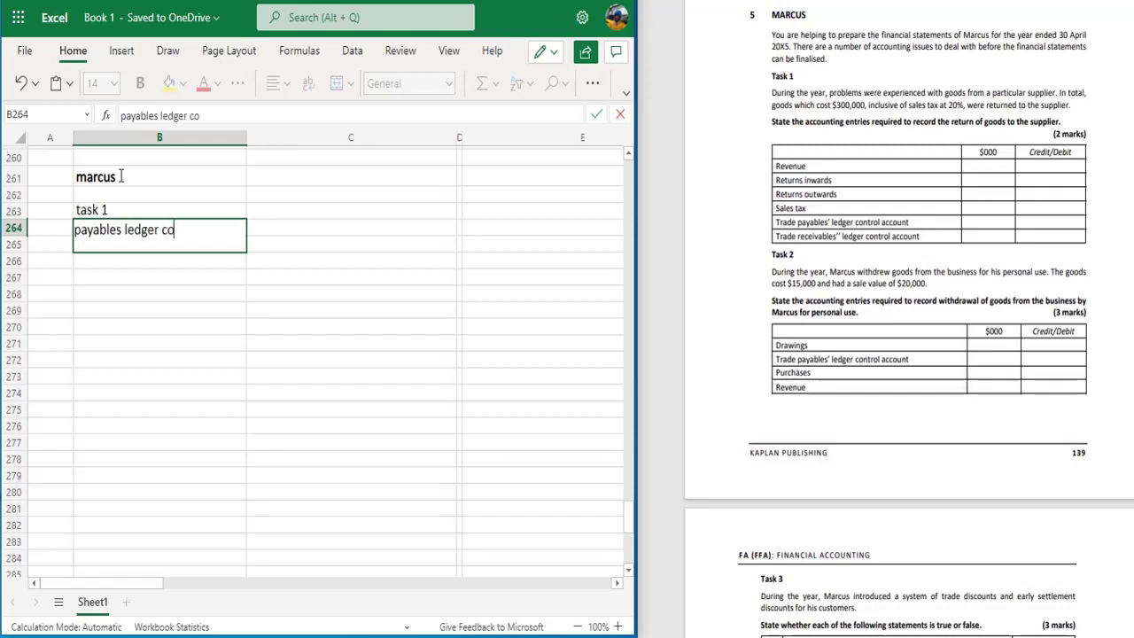
pyautogui.write('ntrol account ')
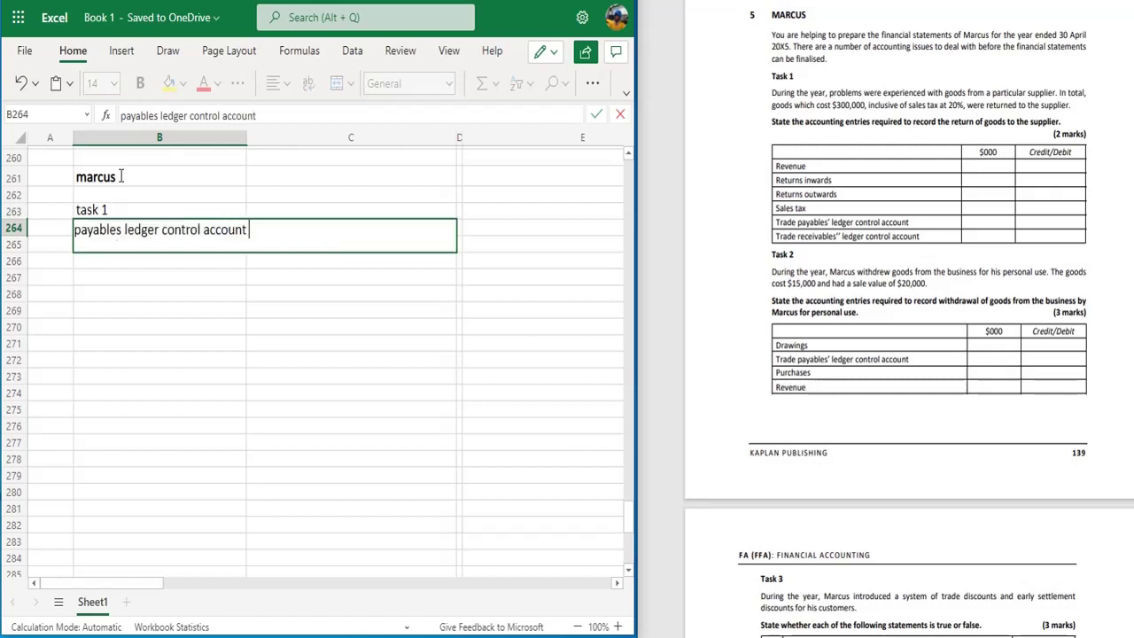
pyautogui.write('dr 300000')
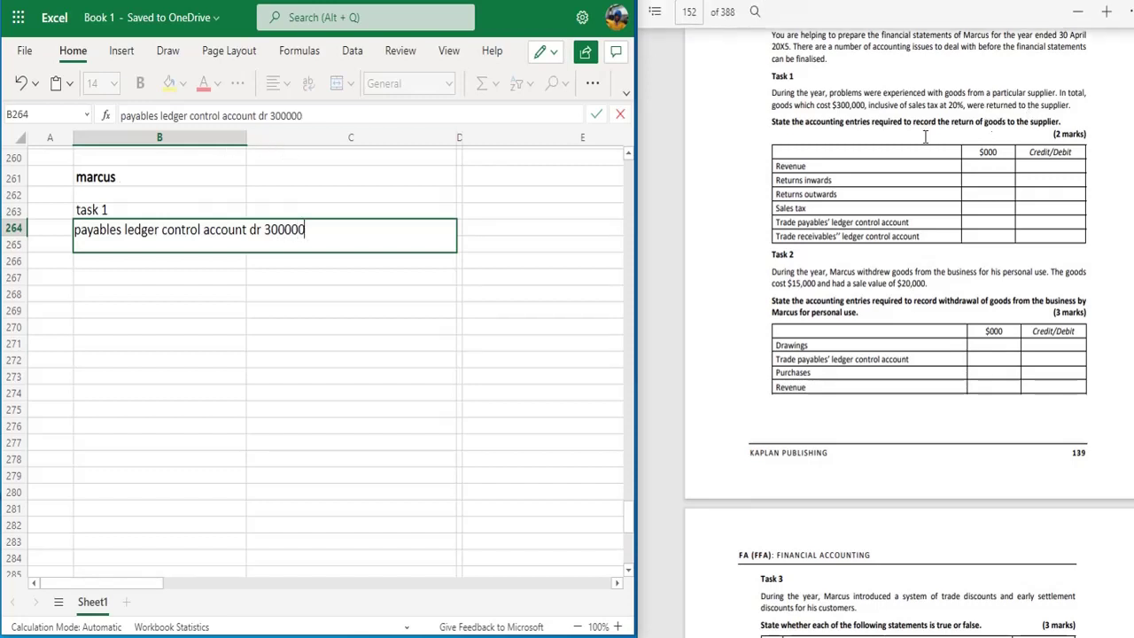
pyautogui.press('BackSpace')
pyautogui.press('BackSpace')
pyautogui.press('BackSpace')
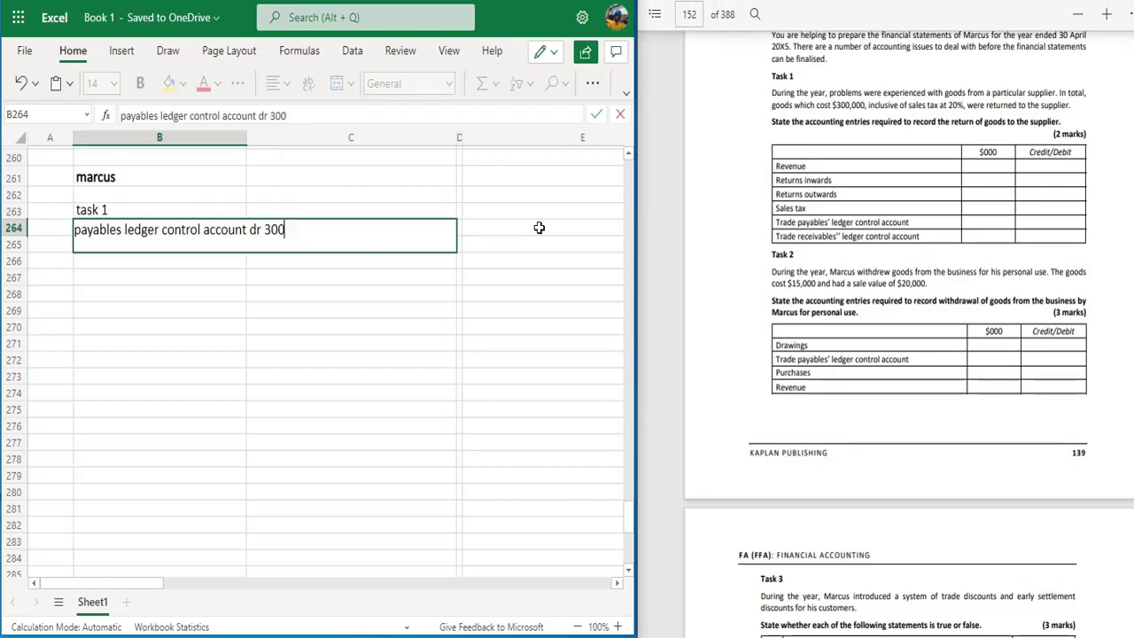
pyautogui.press('Return')
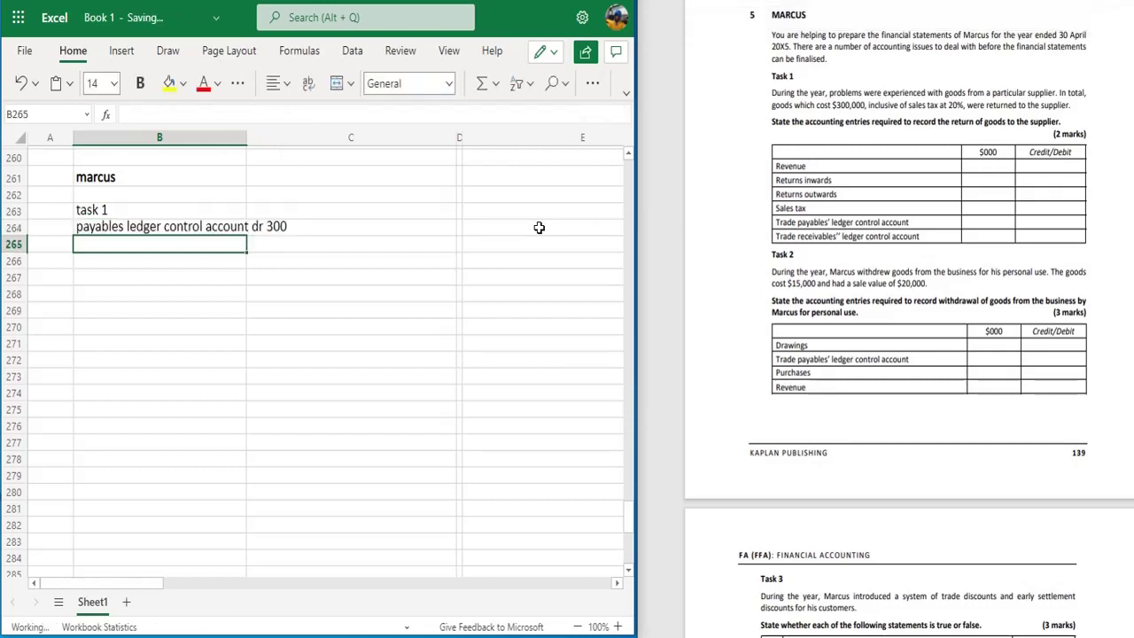
# Enter the remaining Task 1 lines as "purchase return dr 250" in cell B265 and "sales tax dr 50" in cell B266.
pyautogui.write('pur')
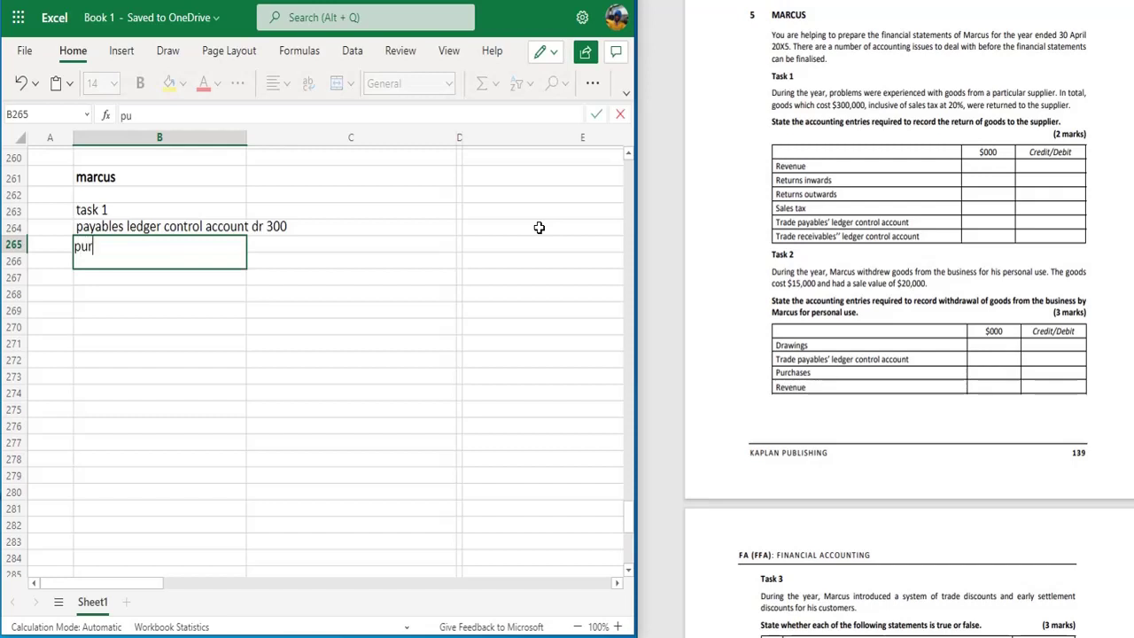
pyautogui.write('chase return dr')
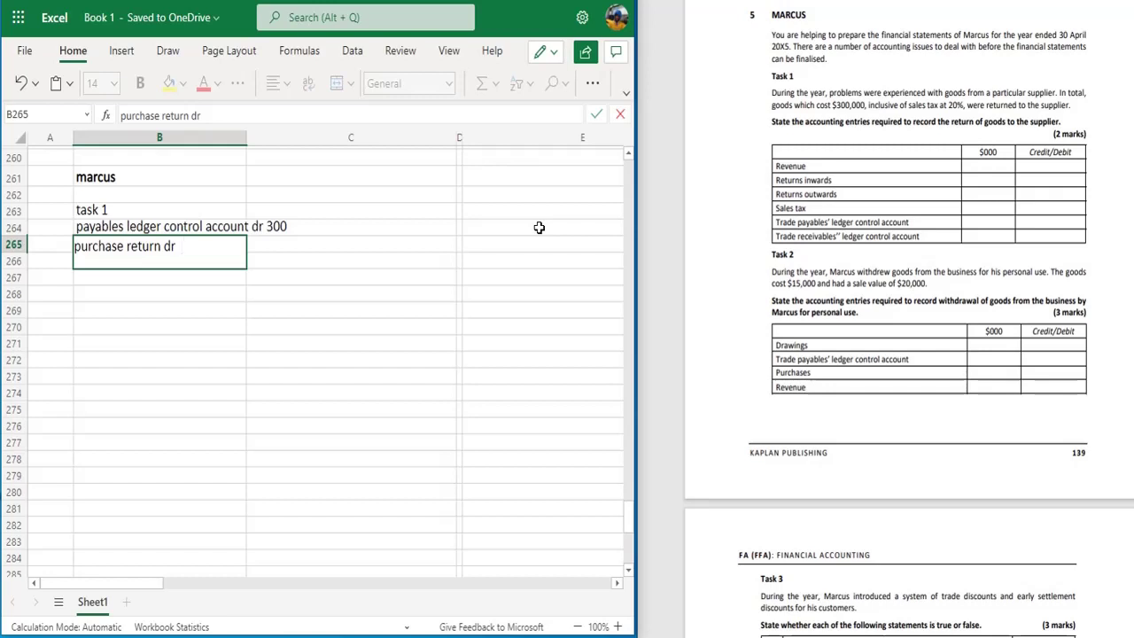
pyautogui.press('Return')
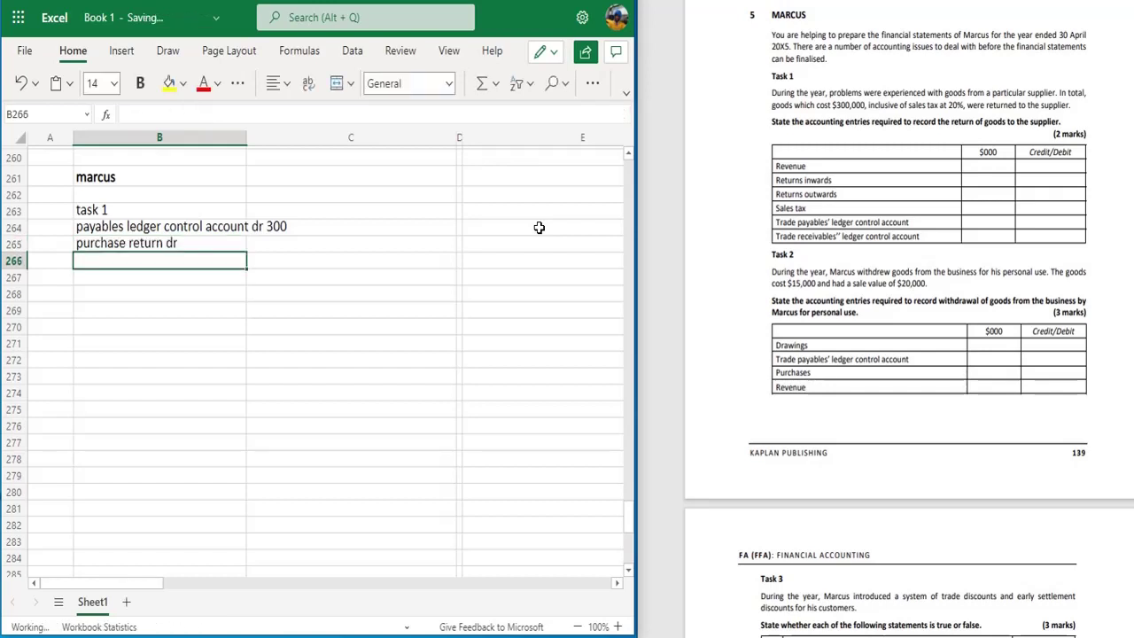
pyautogui.write('sales ')
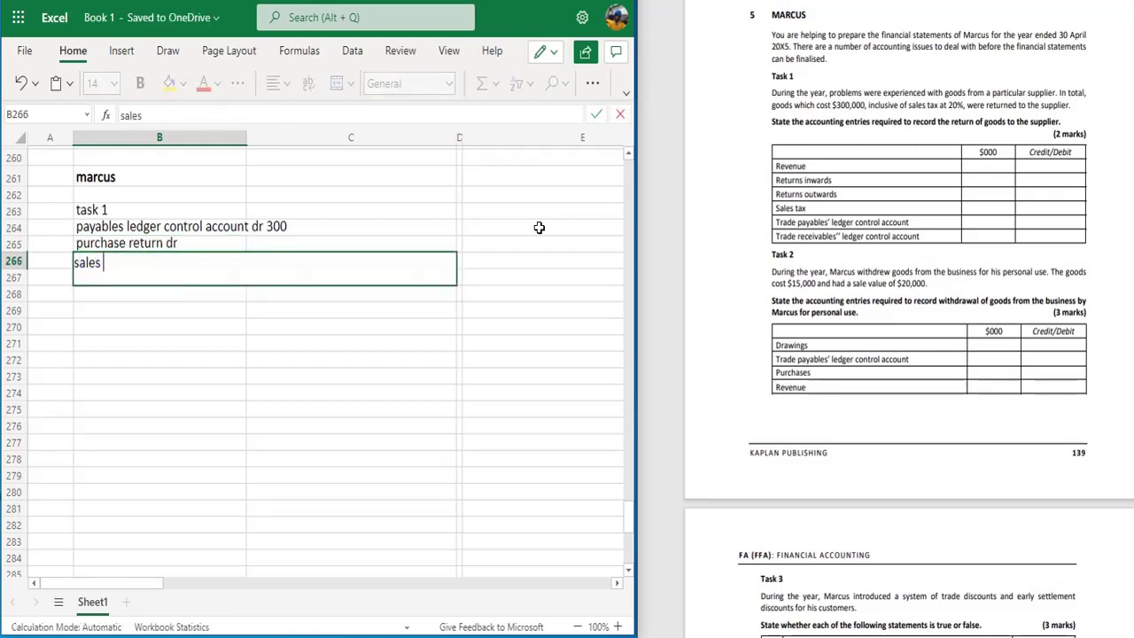
pyautogui.write('tax  dr  50')
pyautogui.press('Up')
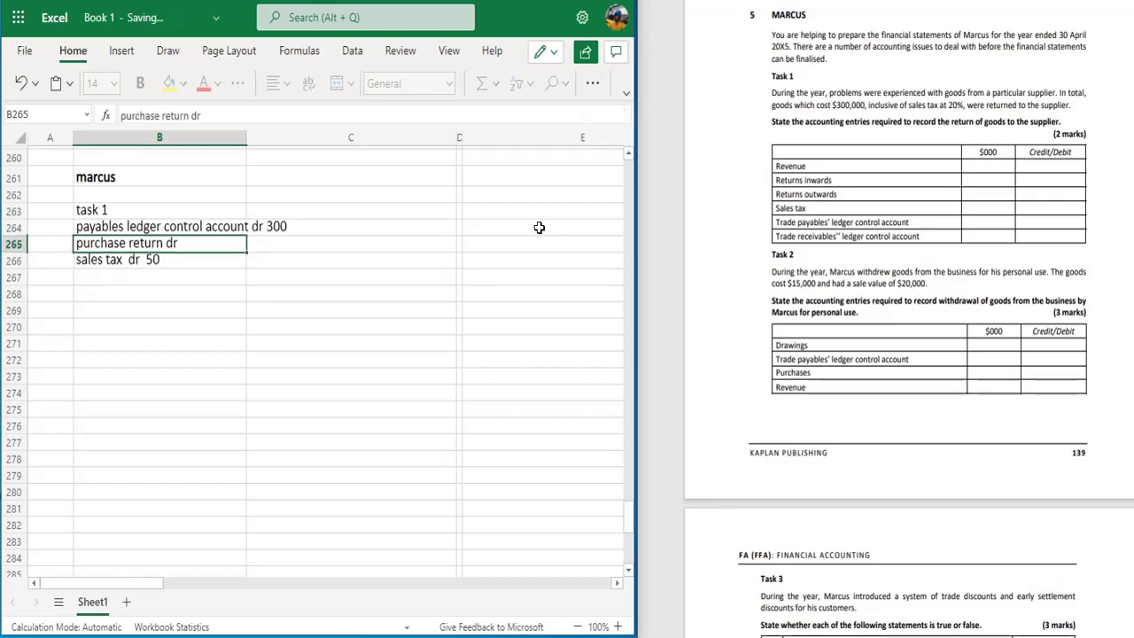
pyautogui.doubleClick(215, 246)
pyautogui.write('250')
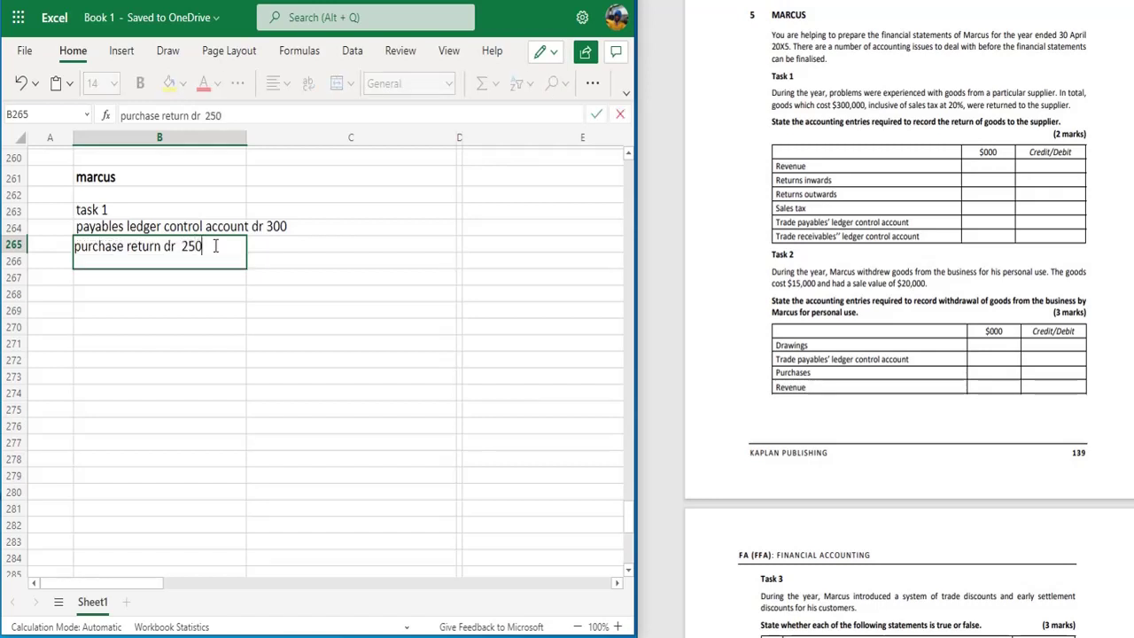
# Enter the subheading "task 2" in cell B268 and its first entry "drawing dr" in cell B269.
pyautogui.click(211, 295)
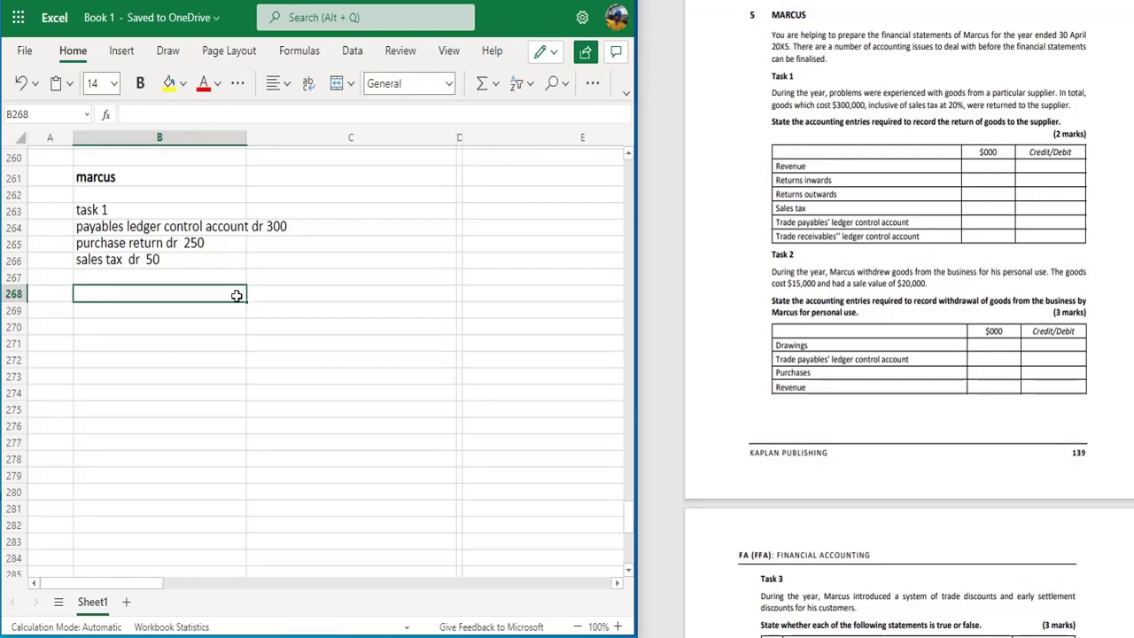
pyautogui.write('task 2')
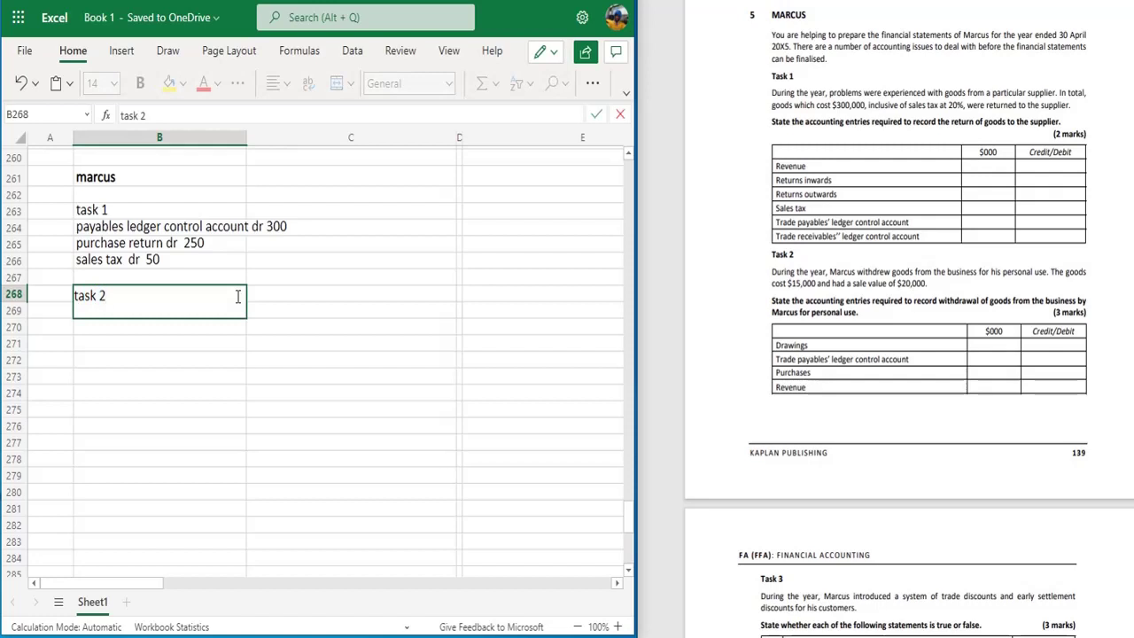
pyautogui.press('Return')
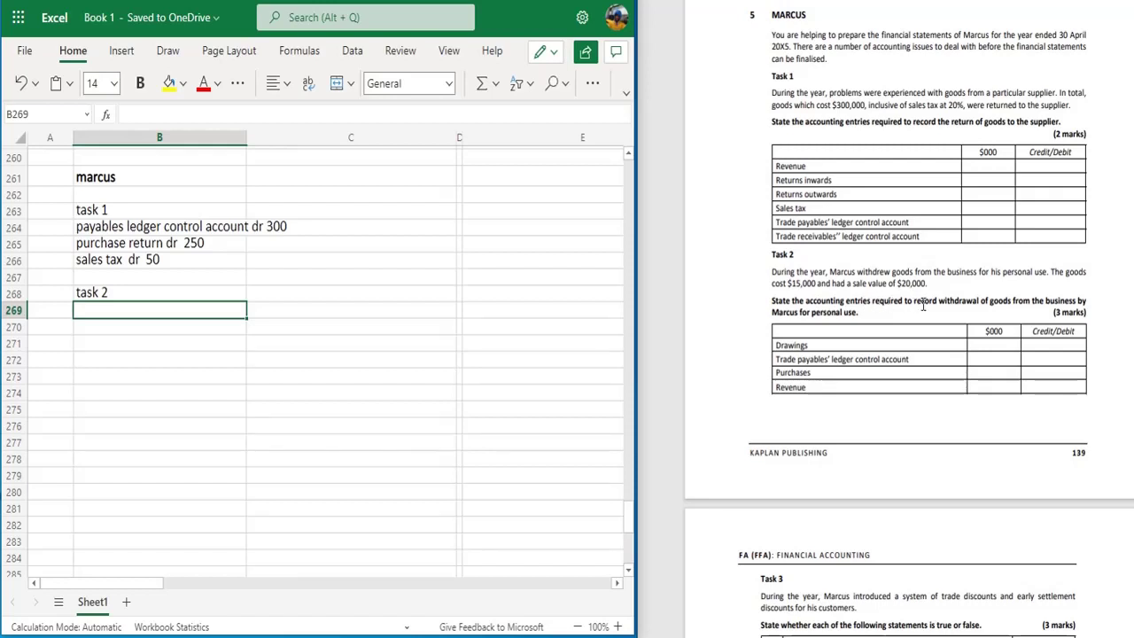
pyautogui.click(138, 316)
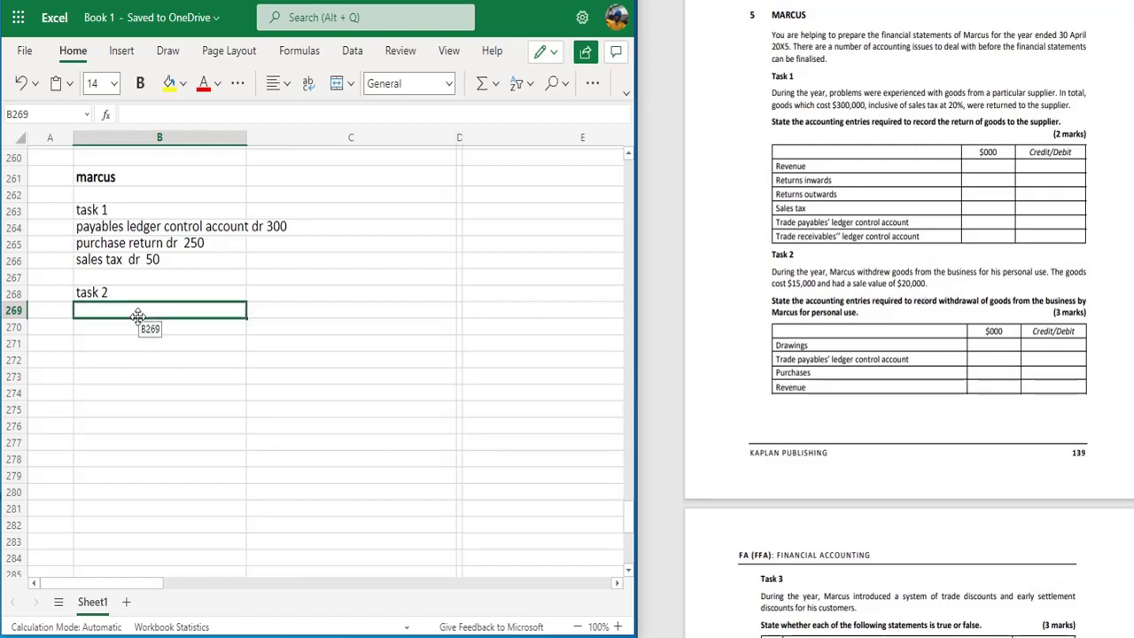
pyautogui.write('dr')
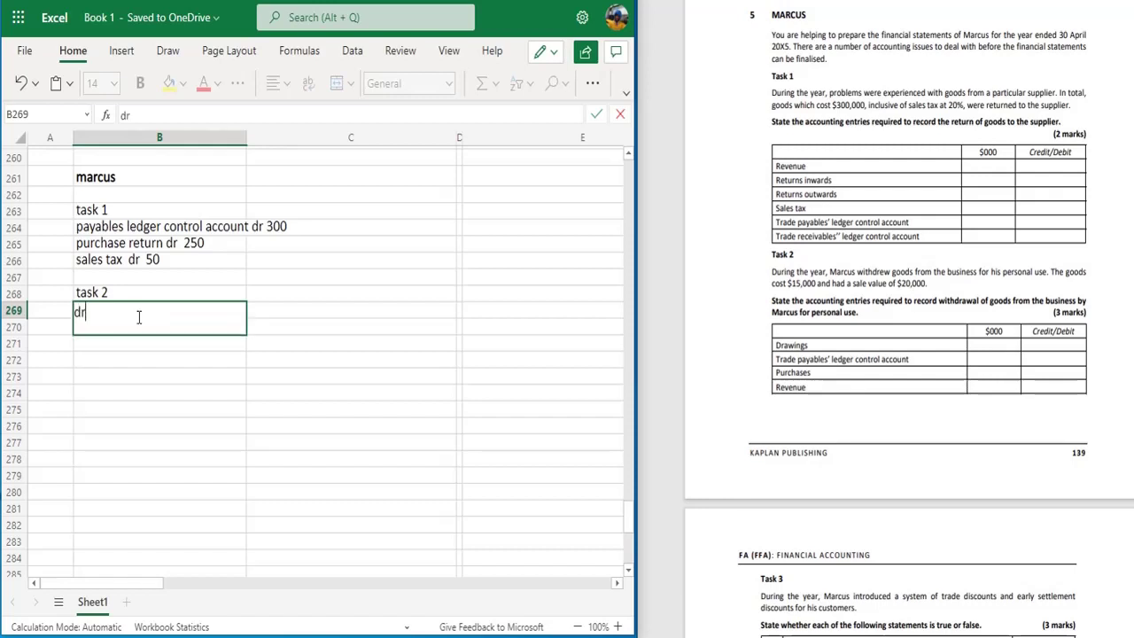
pyautogui.write('awing dr')
pyautogui.press('Return')
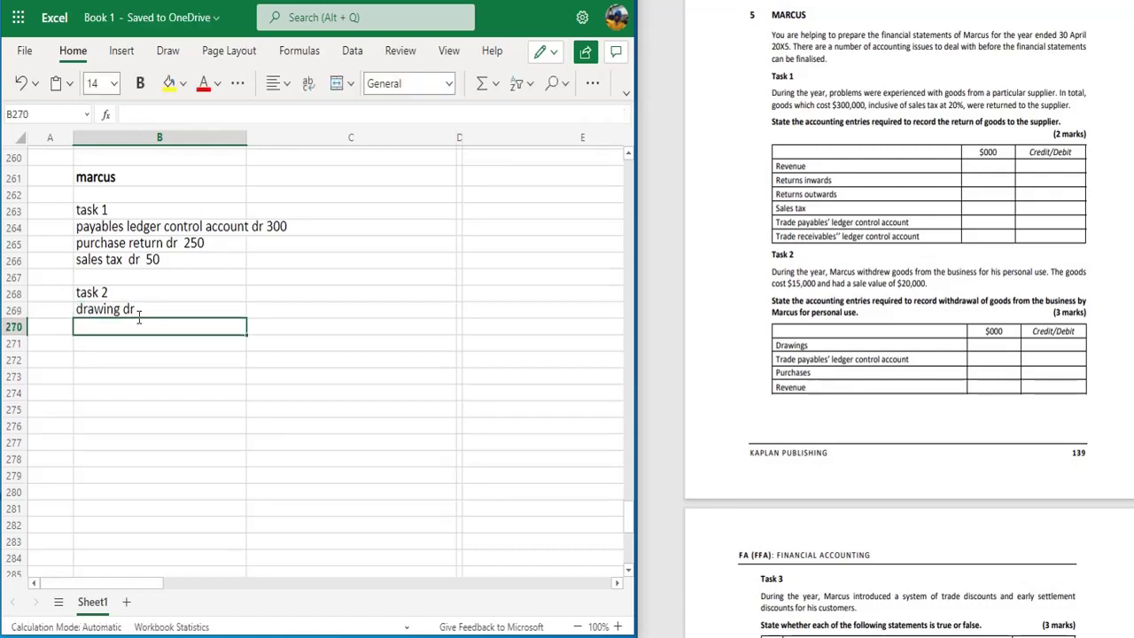
# Enter "purchase cr 15" in cell B270 and complete the drawings entry in cell B269 as "drawing dr 15".
pyautogui.write('pur')
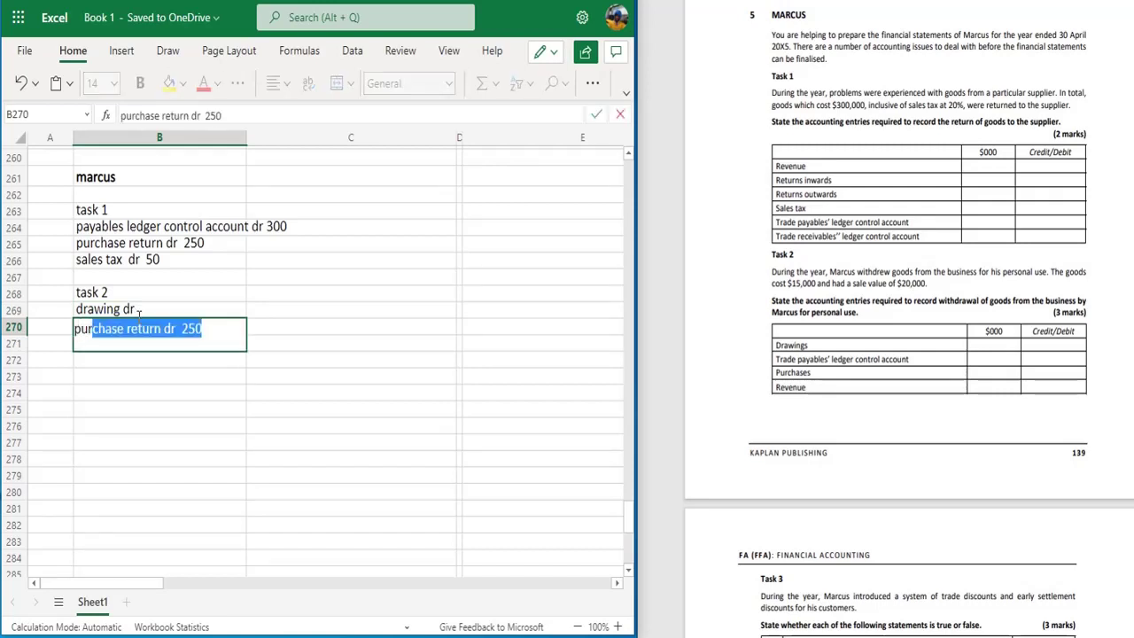
pyautogui.write('chase cr')
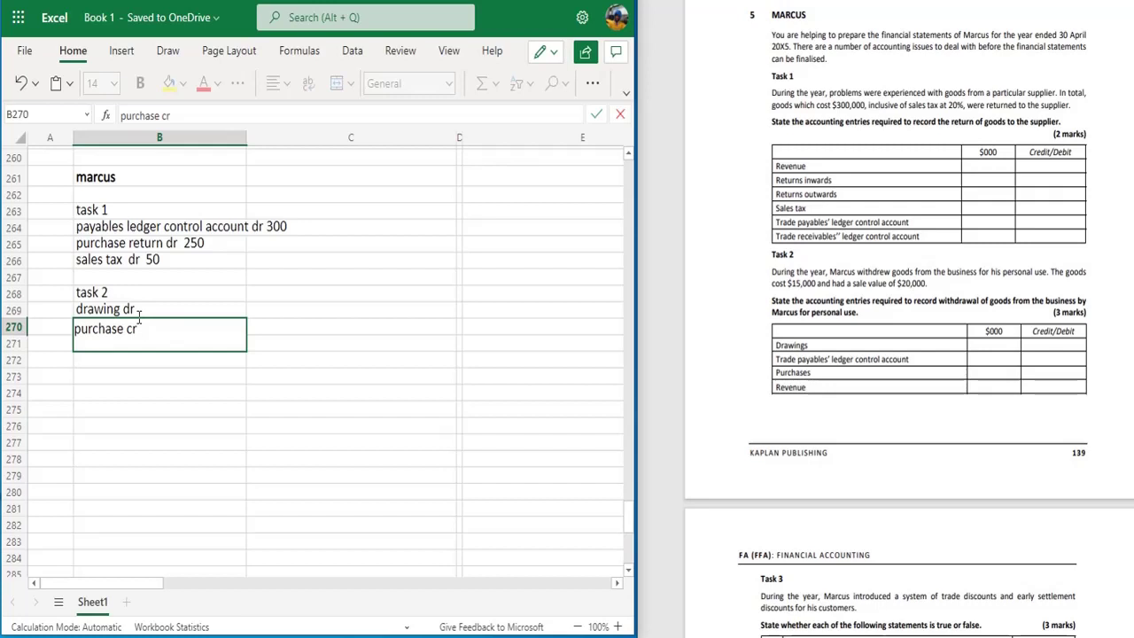
pyautogui.write('  15')
pyautogui.click(139, 314)
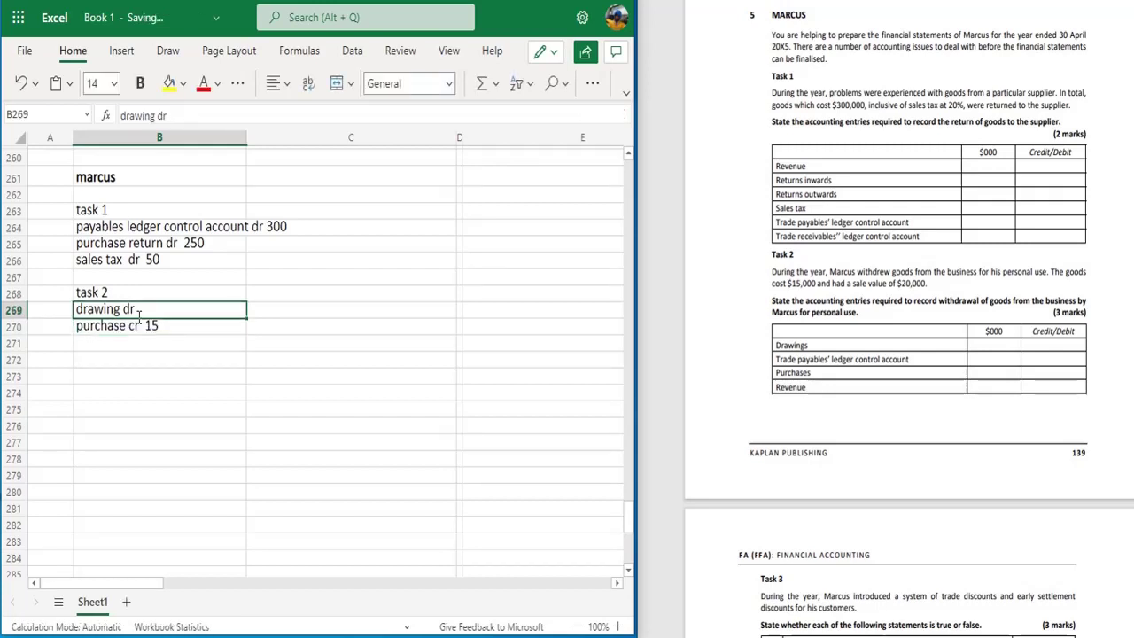
pyautogui.doubleClick(137, 316)
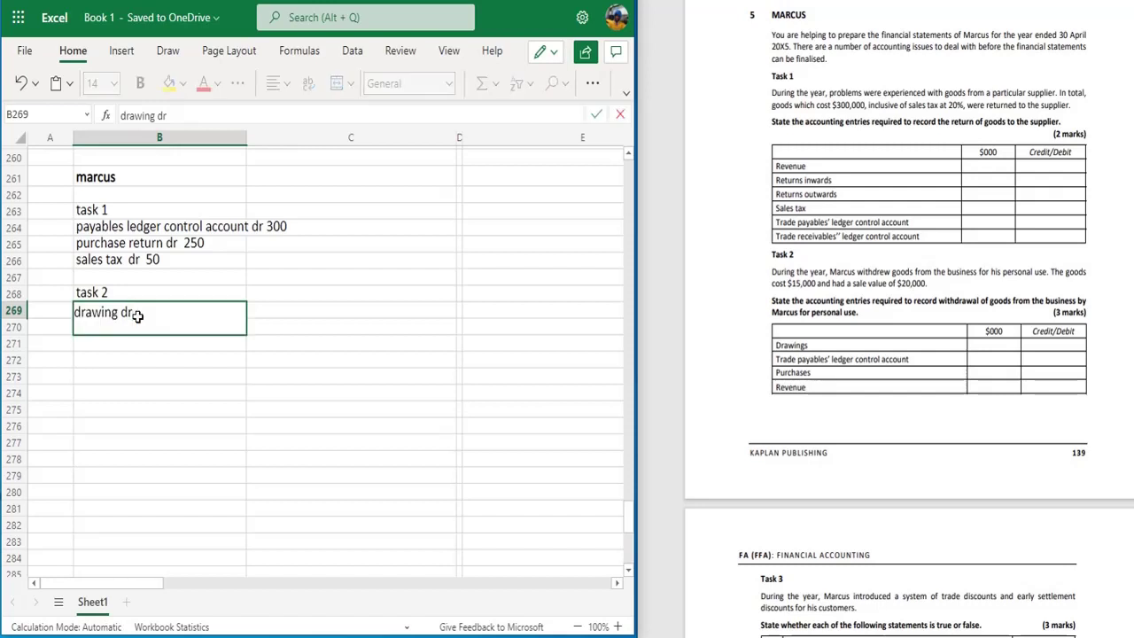
pyautogui.write('15')
pyautogui.click(86, 389)
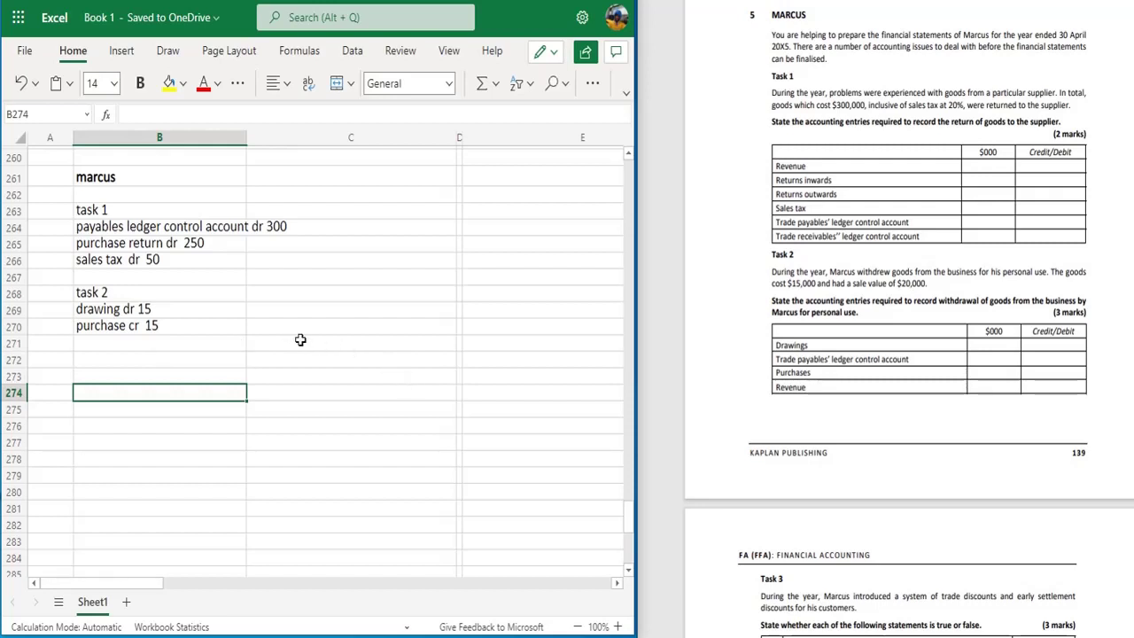
# Read question 5's Tasks 3 and 4 and enter the subheading "task 4" in cell B273.
pyautogui.scroll(-6, 748, 388)
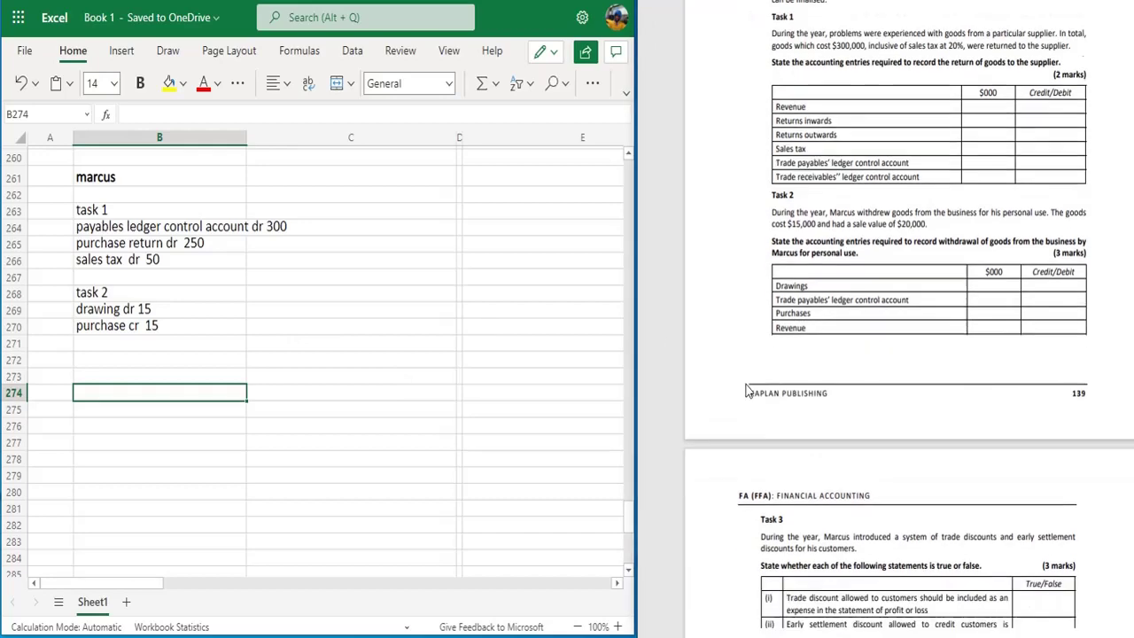
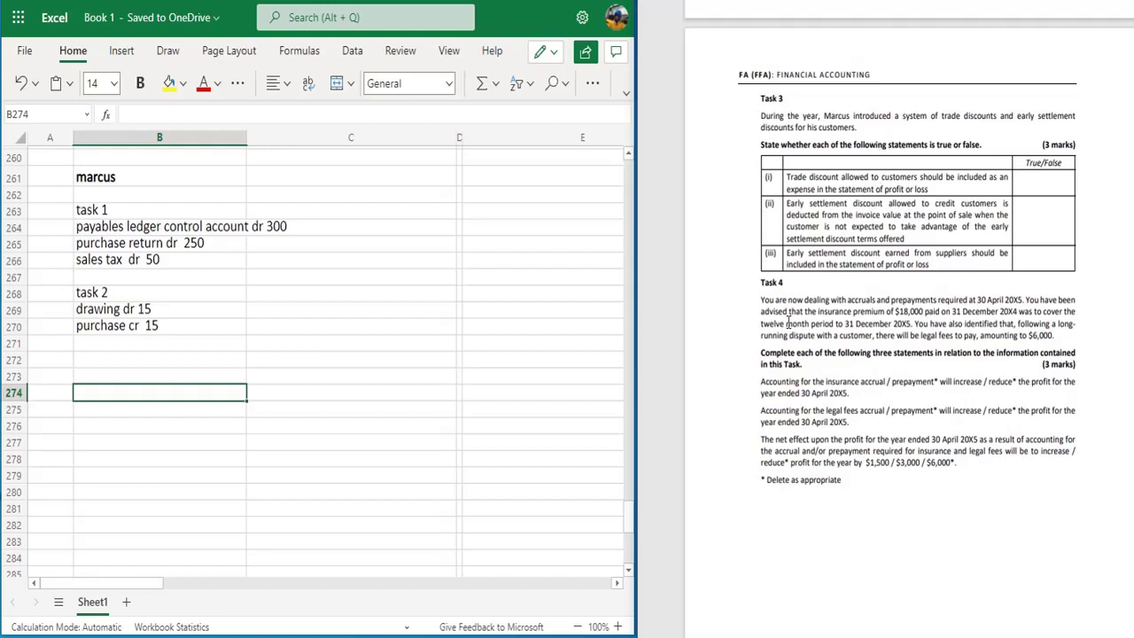
pyautogui.scroll(-3, 744, 325)
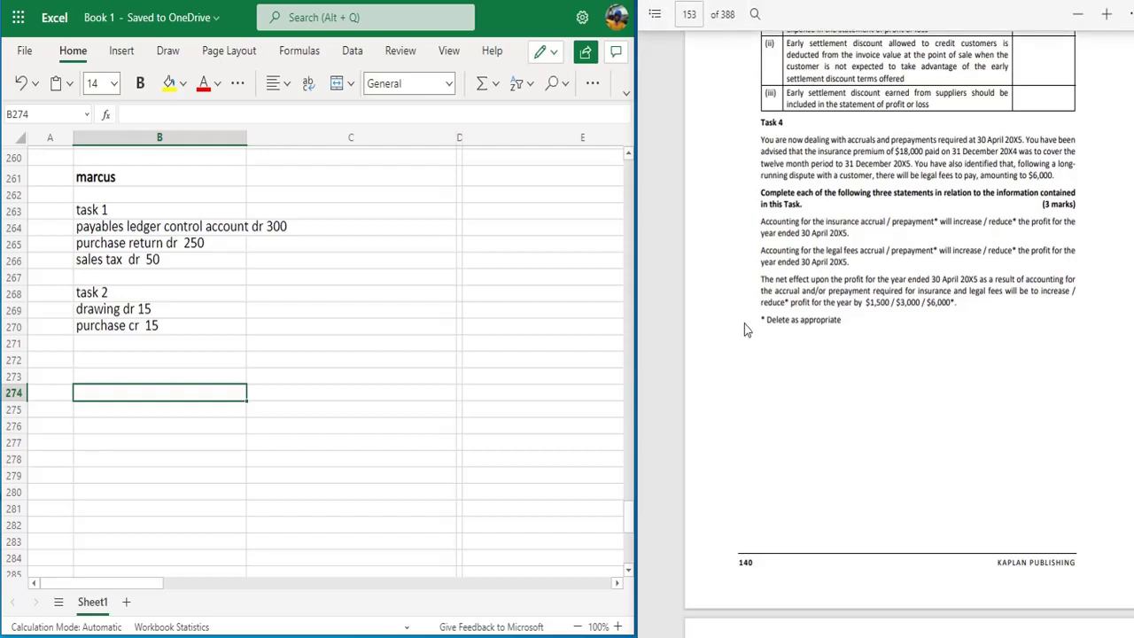
pyautogui.click(162, 377)
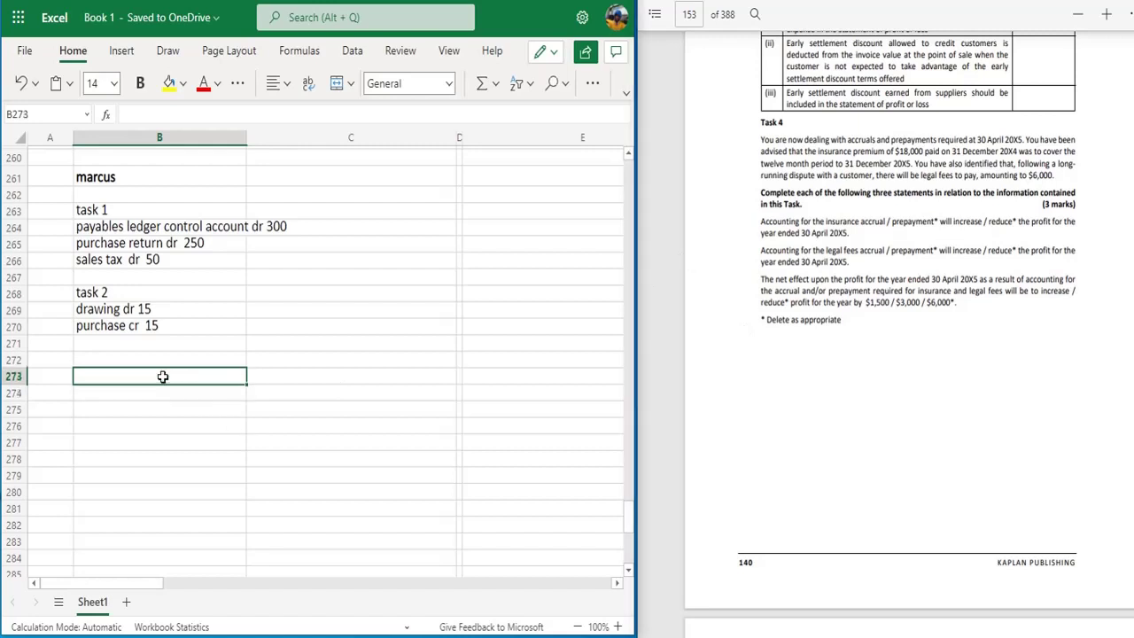
pyautogui.write('task')
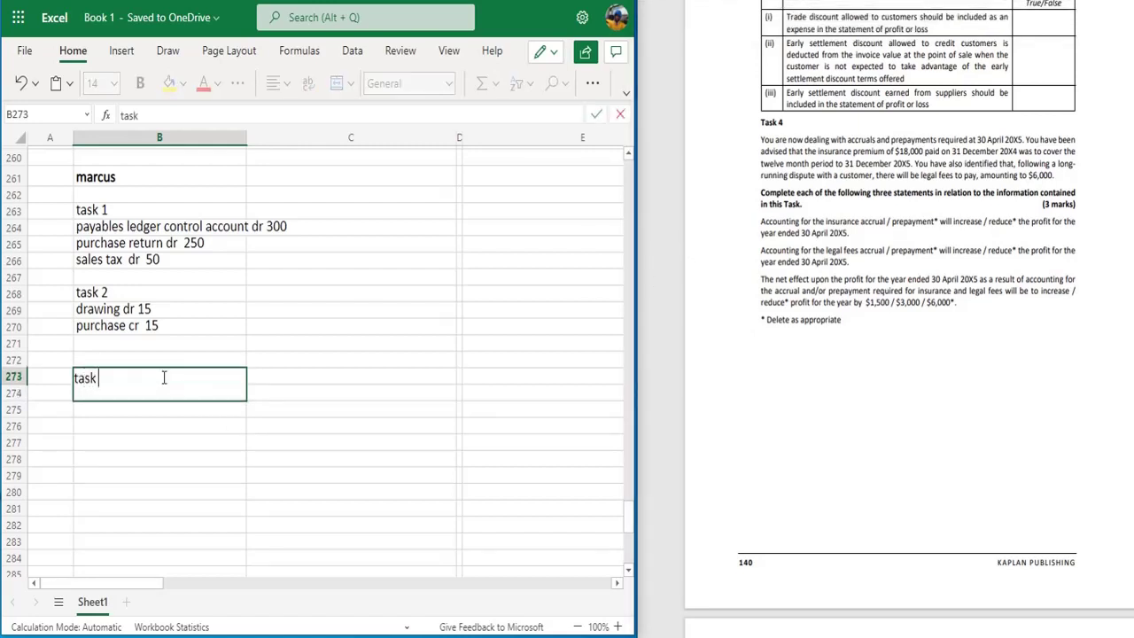
pyautogui.write(' 4')
pyautogui.press('Return')
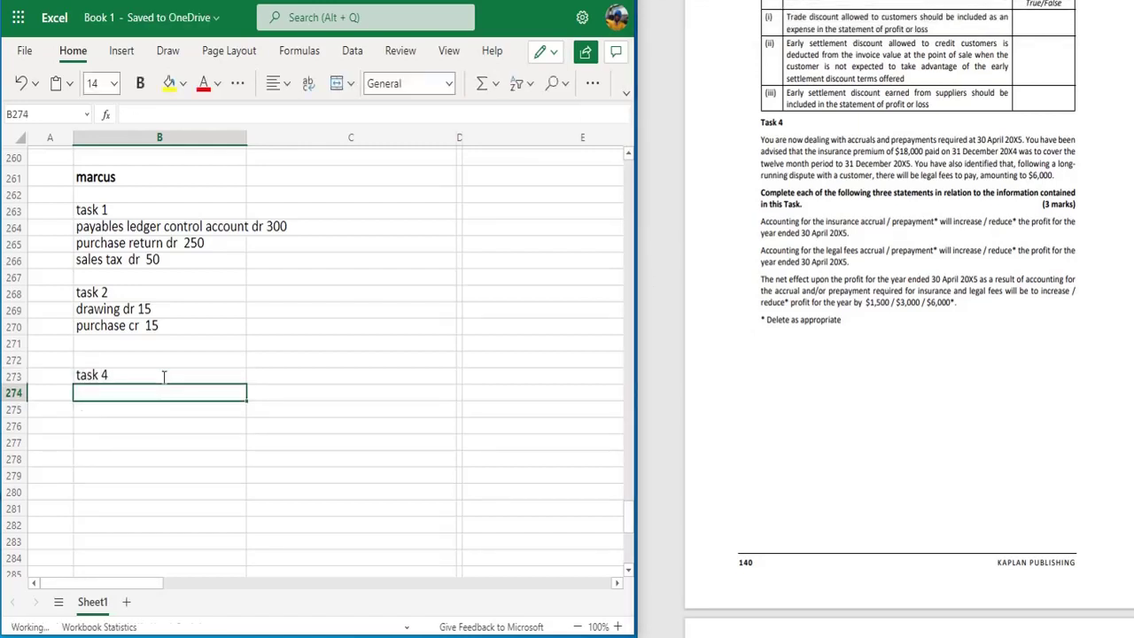
# Enter the period headings "start" in cell B274 and "end" in cell C274.
pyautogui.write('st')
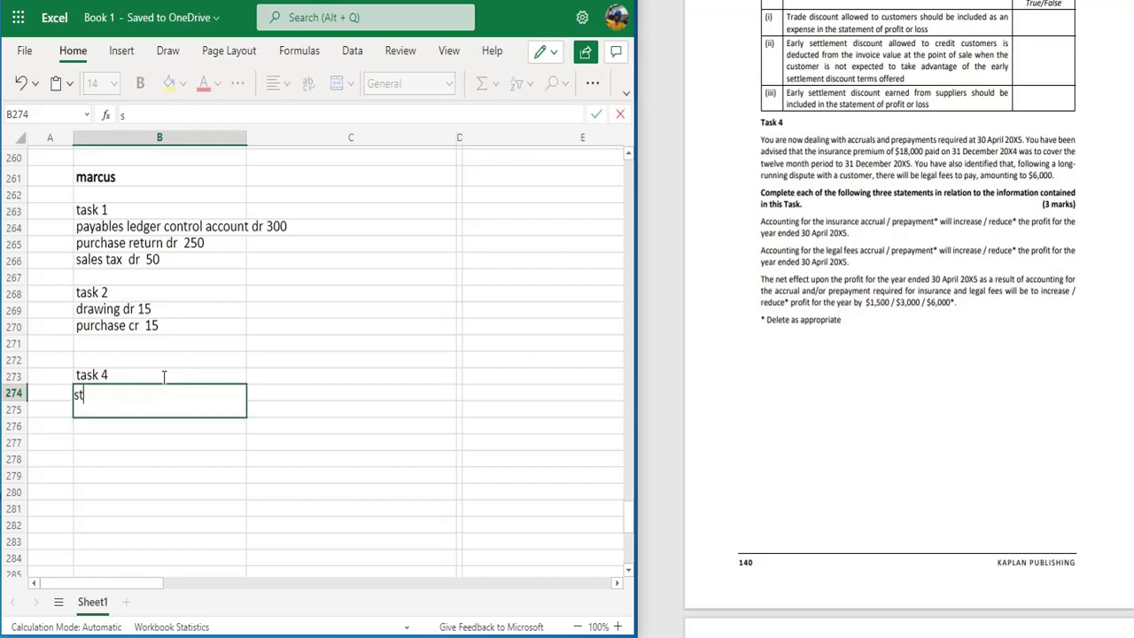
pyautogui.write('art')
pyautogui.press('Tab')
pyautogui.write('e')
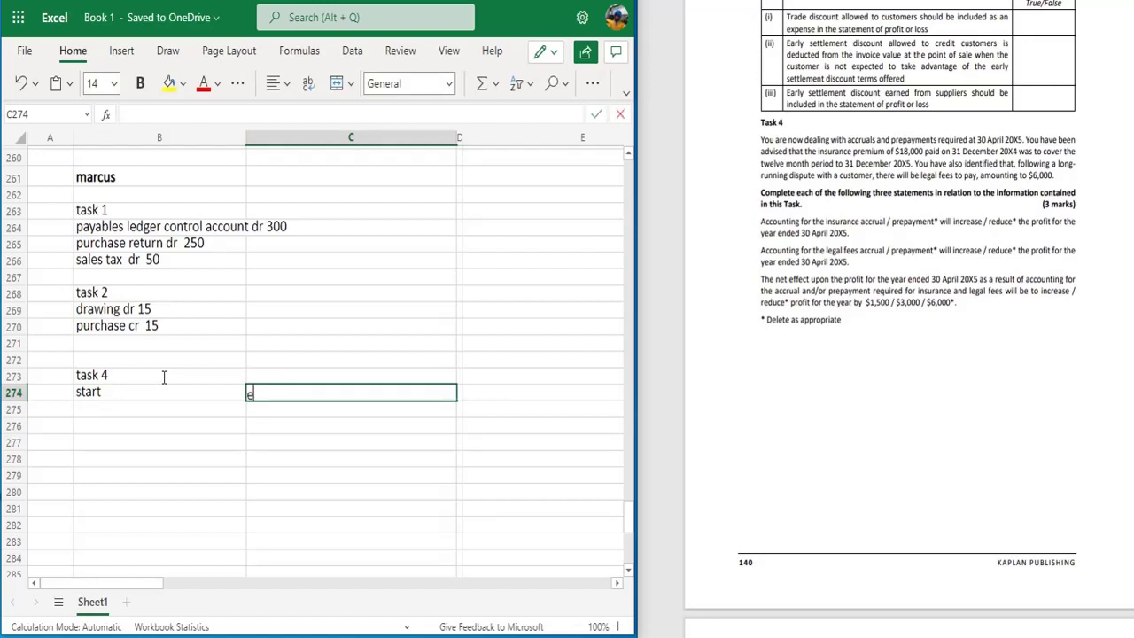
pyautogui.write('nd')
pyautogui.press('Return')
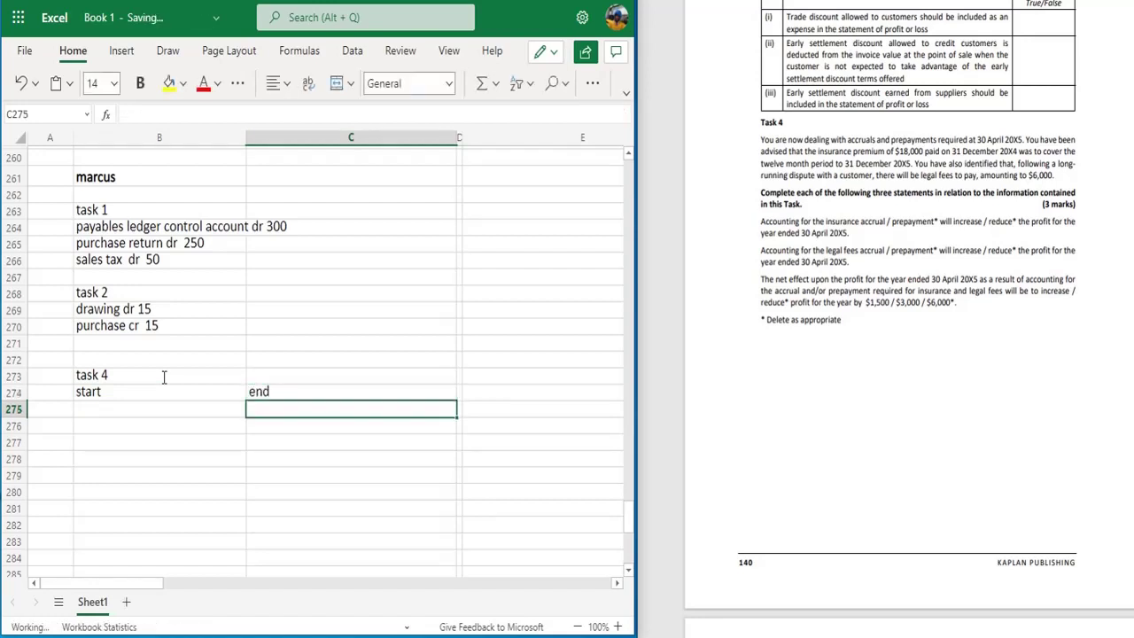
# Enter the accounting period dates as "30 april 20x5" in cell C275 and "1 may 20x4" in cell B275.
pyautogui.write('3')
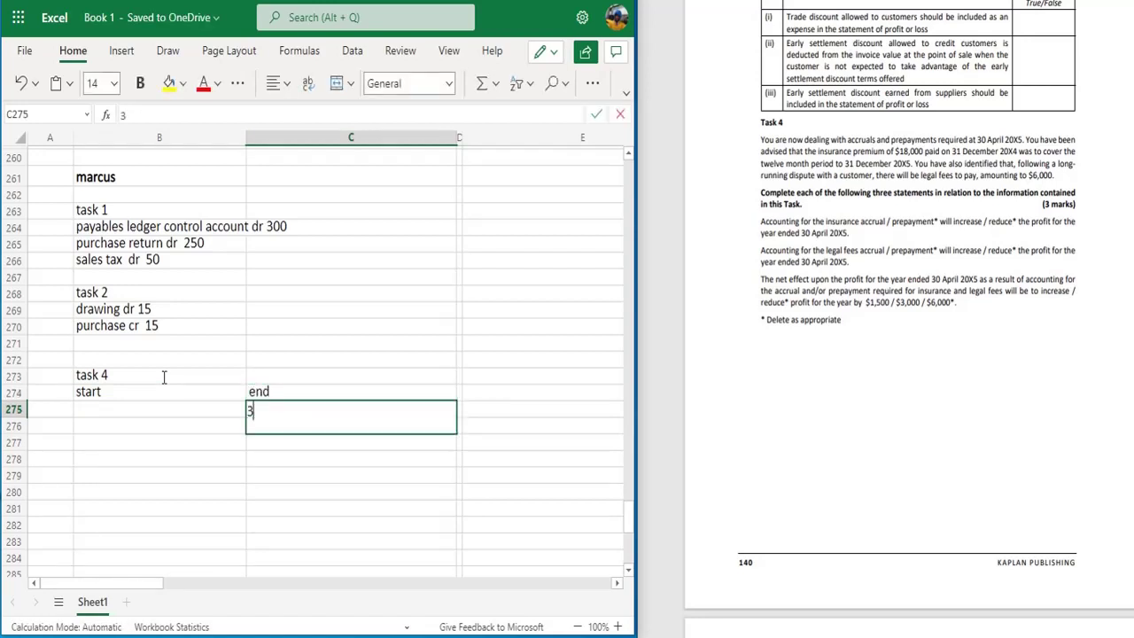
pyautogui.write('0 apri')
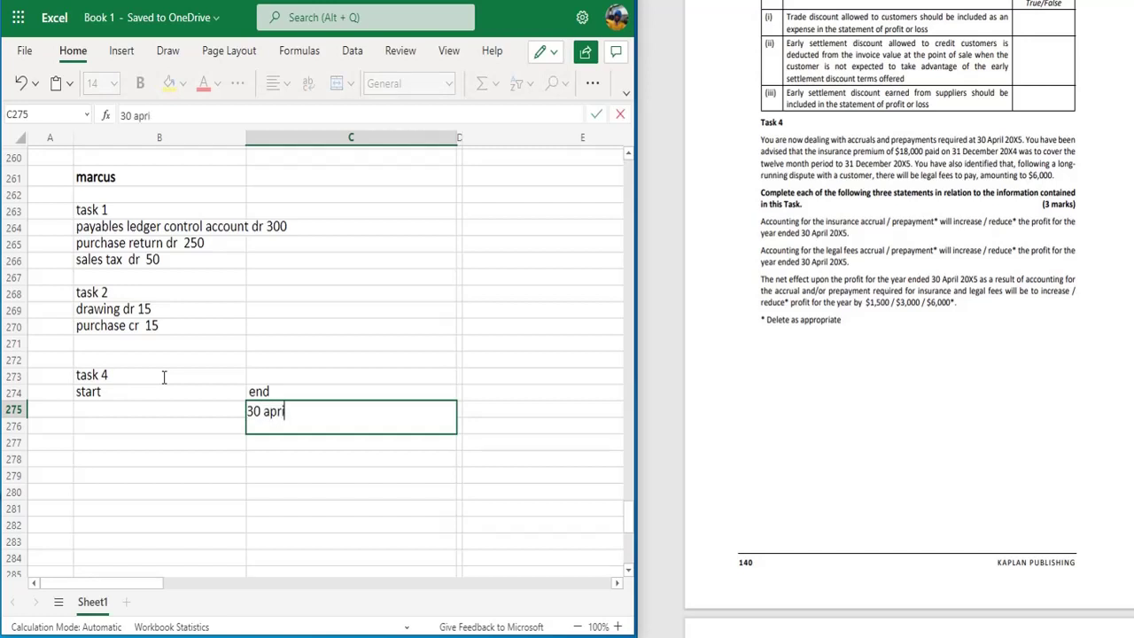
pyautogui.write('l 20x5')
pyautogui.press('Left')
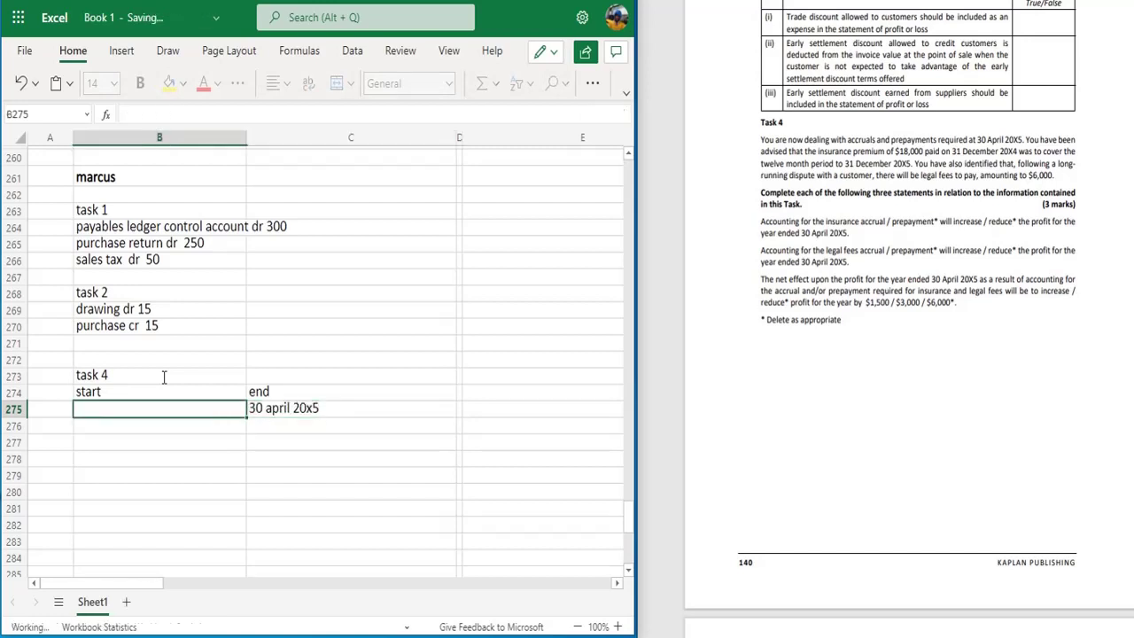
pyautogui.write('1 may 20')
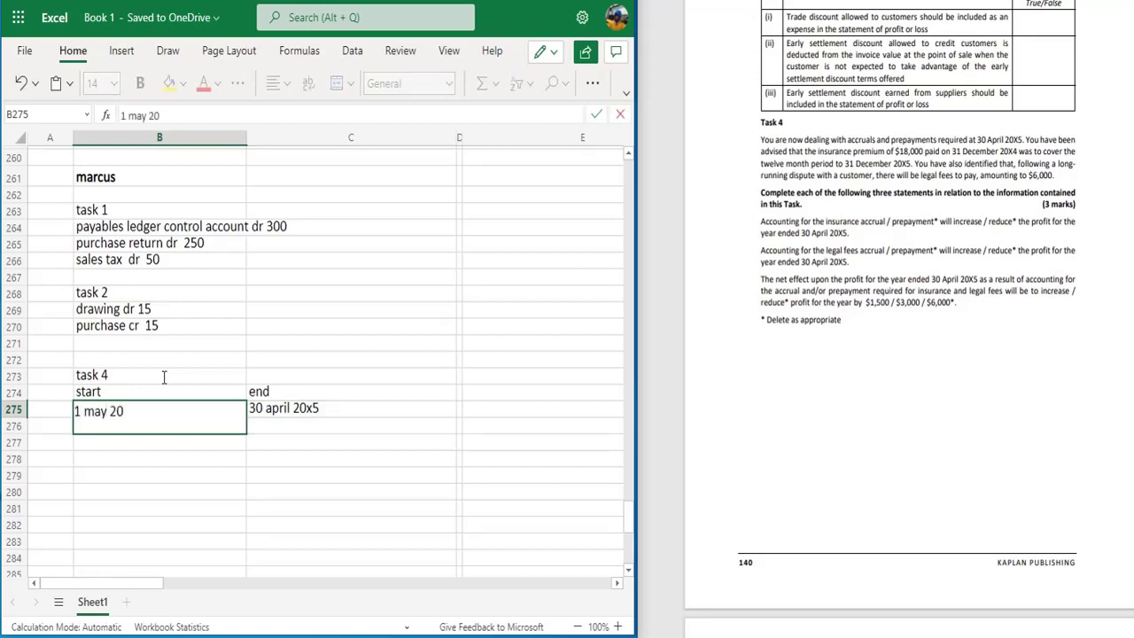
pyautogui.write('x4')
pyautogui.click(159, 443)
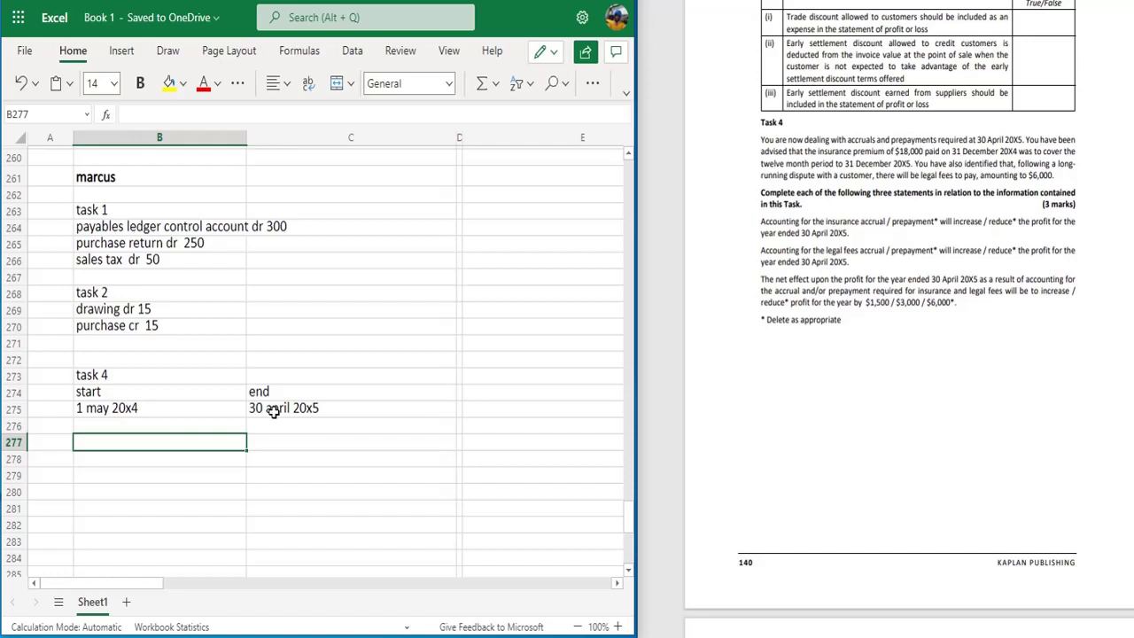
# Enter the label "insurance" in cell B277 and the working "prepayment = 8/12*18000" in cell B278.
pyautogui.doubleClick(164, 445)
pyautogui.write('in')
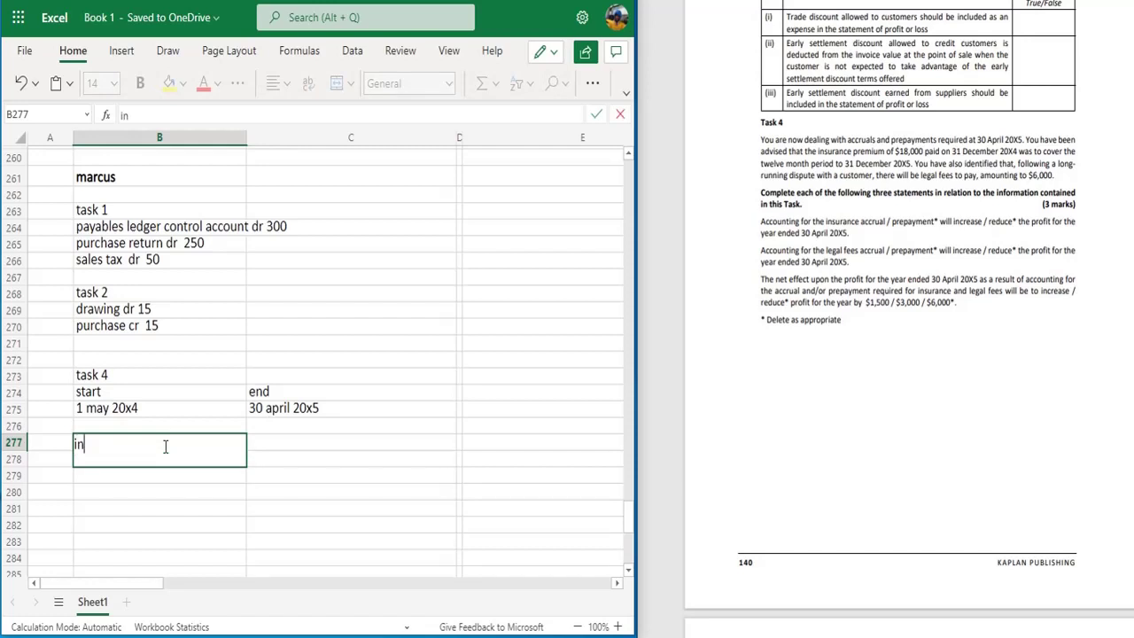
pyautogui.write('surance')
pyautogui.press('Return')
pyautogui.write('prepay')
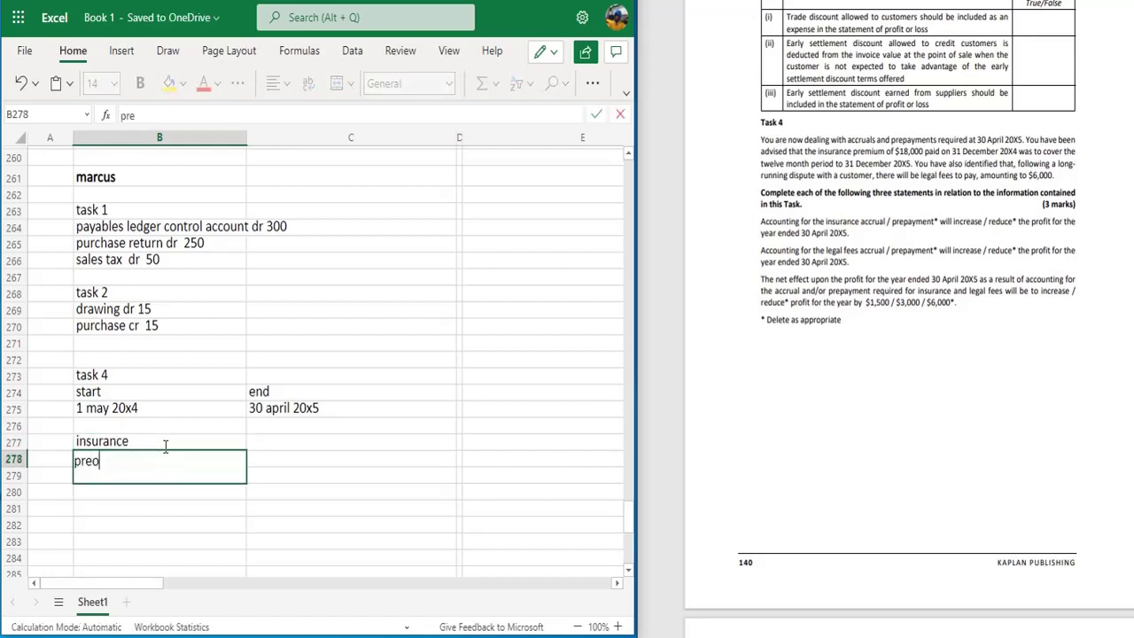
pyautogui.write('menb')
pyautogui.press('BackSpace')
pyautogui.write('t  ')
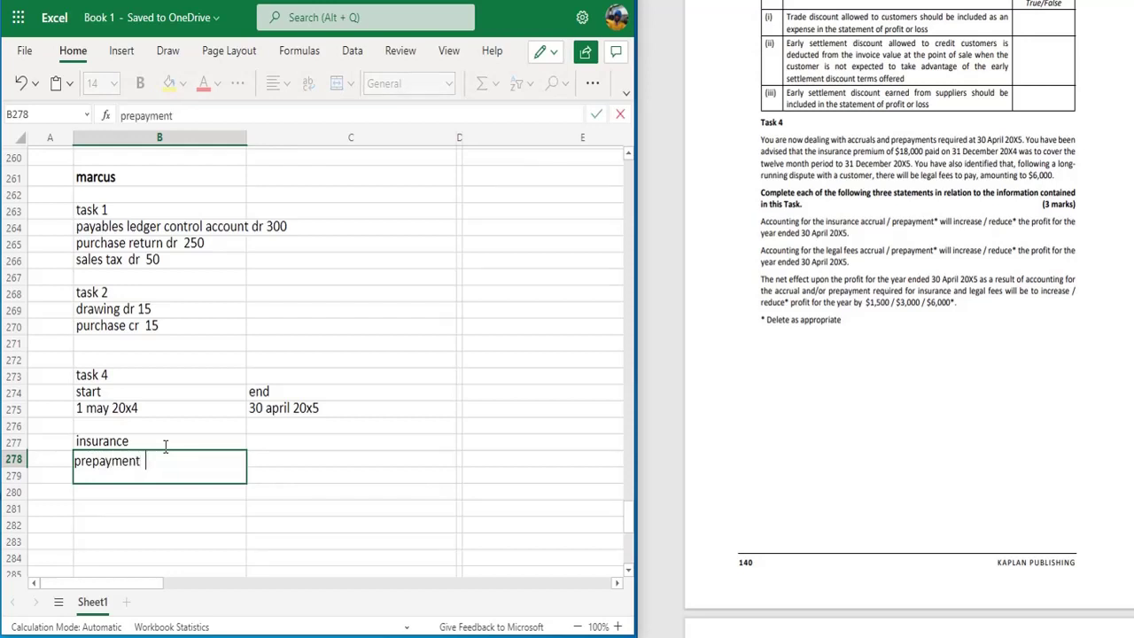
pyautogui.write('= 8/12*18000')
pyautogui.press('Return')
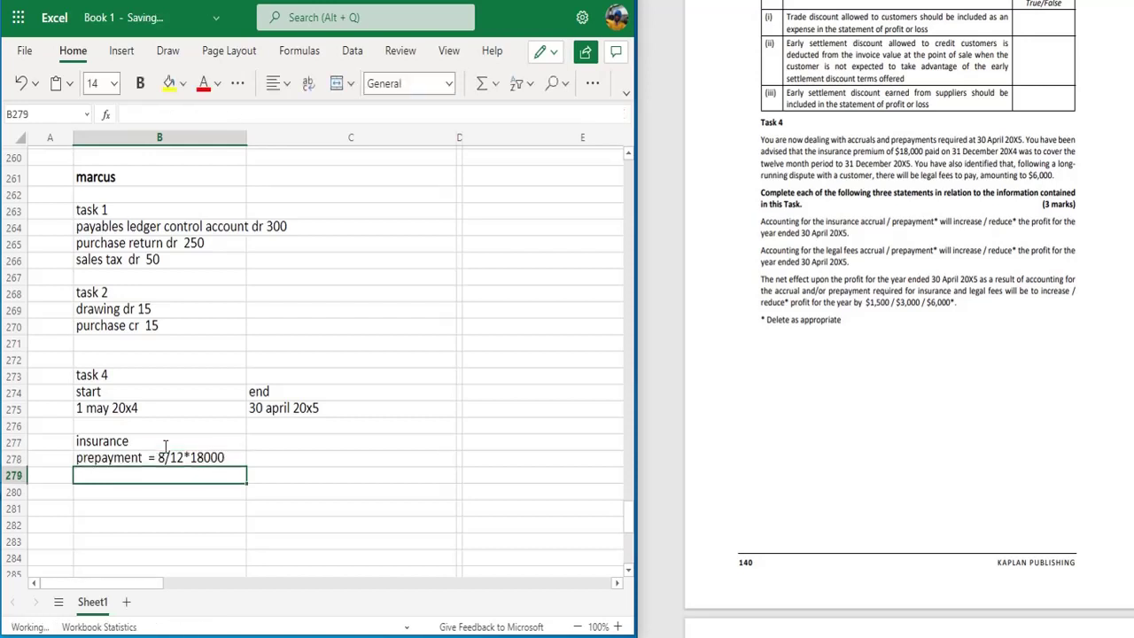
# Append the result "=12000" to the prepayment working in cell B278.
pyautogui.press('Up')
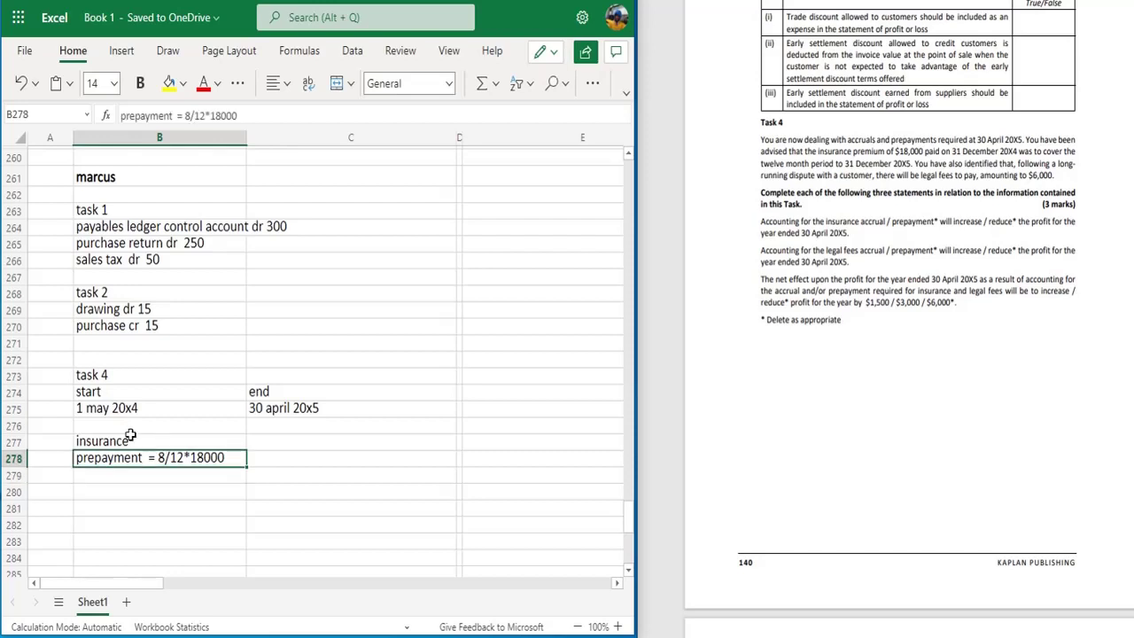
pyautogui.doubleClick(233, 457)
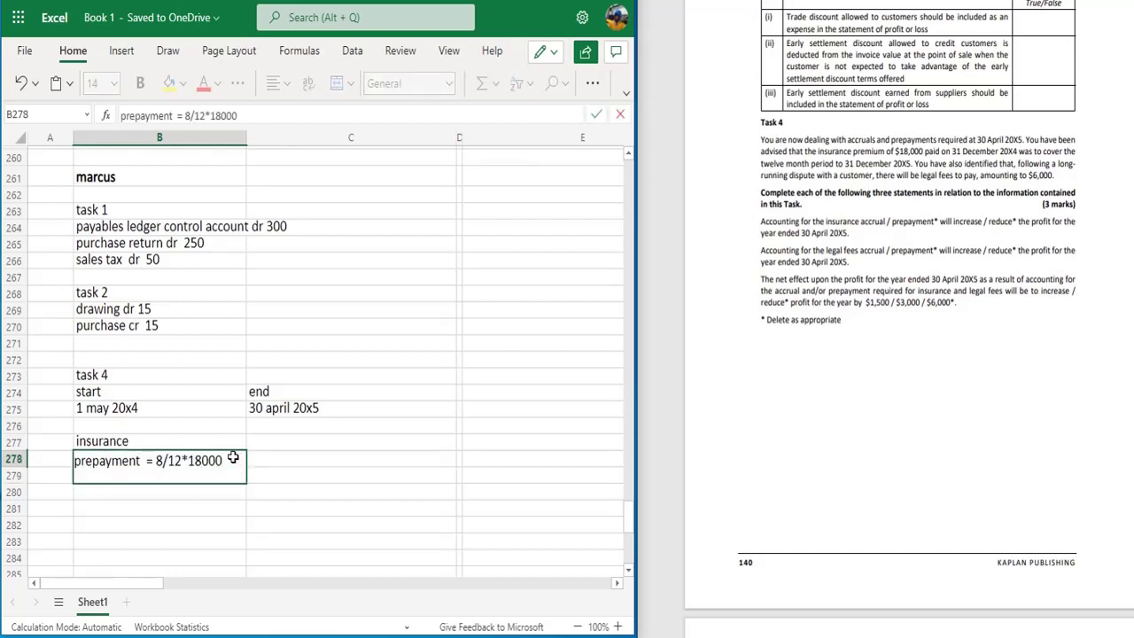
pyautogui.write('=')
pyautogui.write('12000')
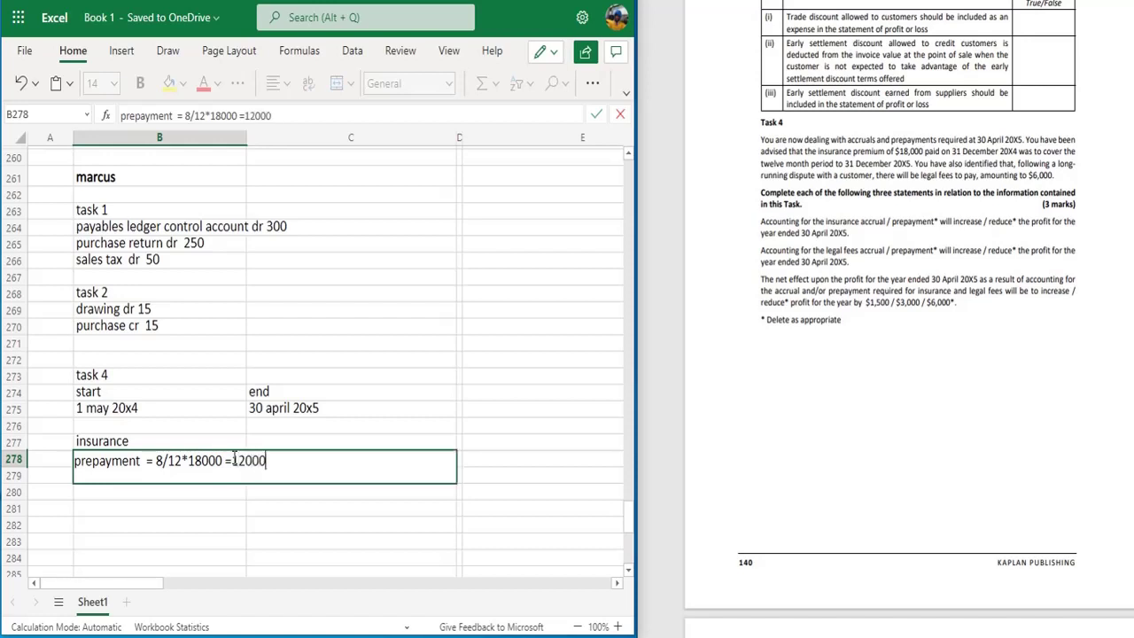
pyautogui.click(178, 507)
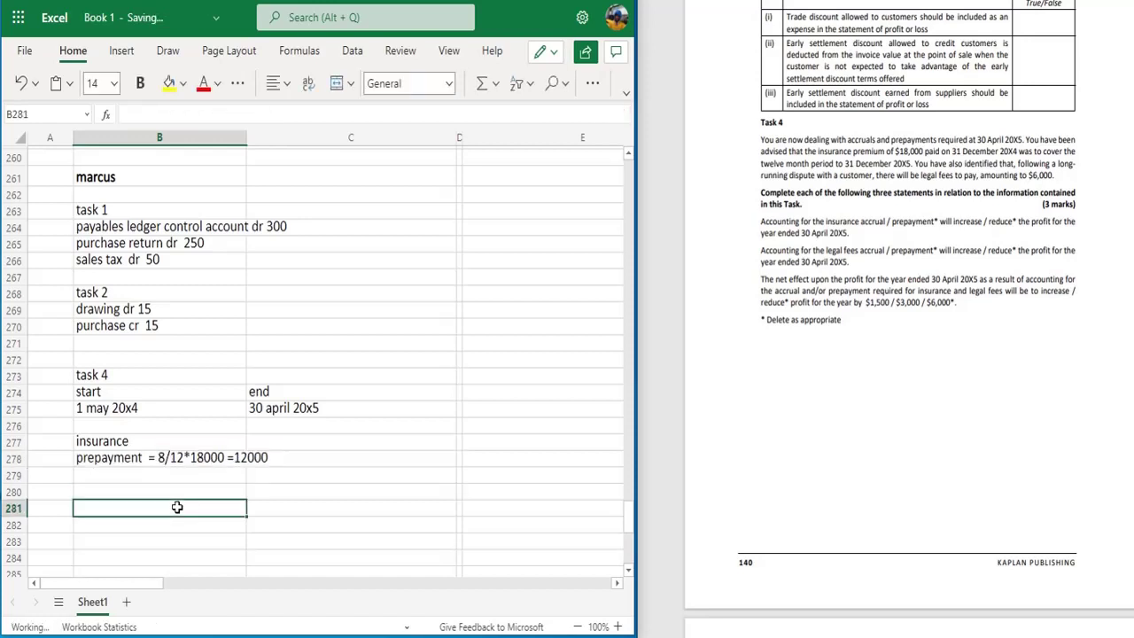
pyautogui.click(182, 479)
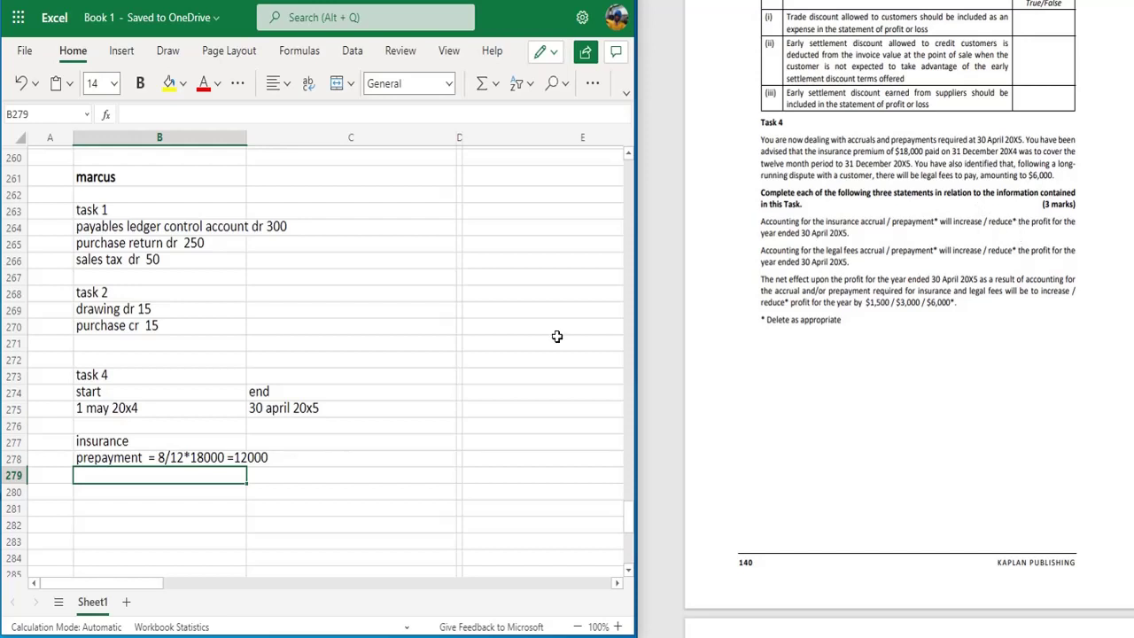
# Try the note "assets p increase" in cell C278 beside the prepayment working, and clear it.
pyautogui.doubleClick(287, 456)
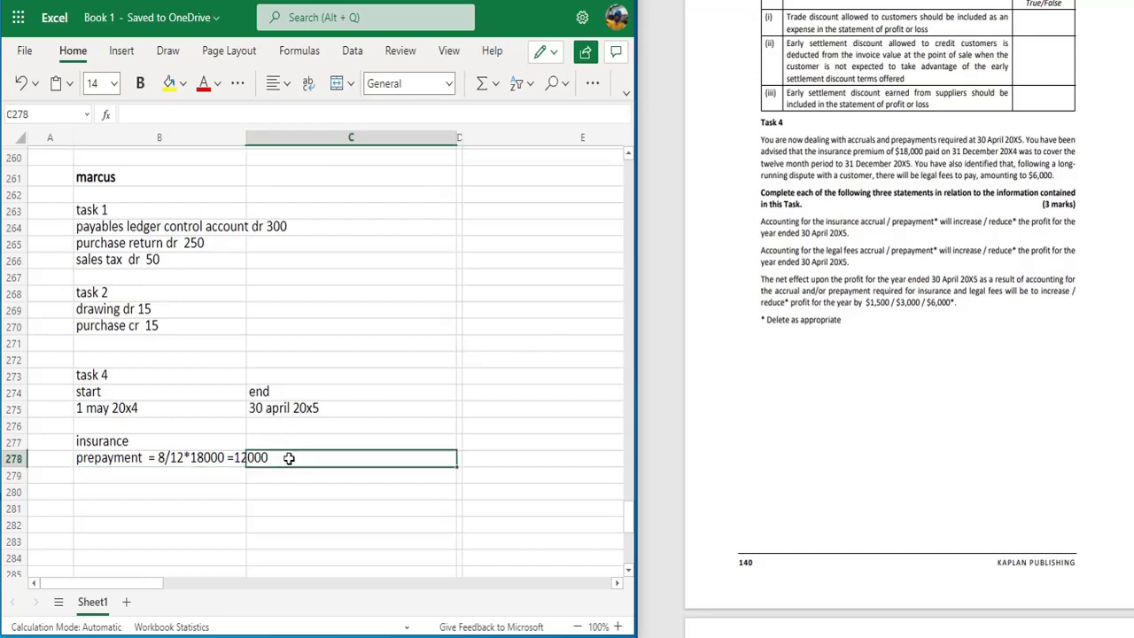
pyautogui.write('aseer')
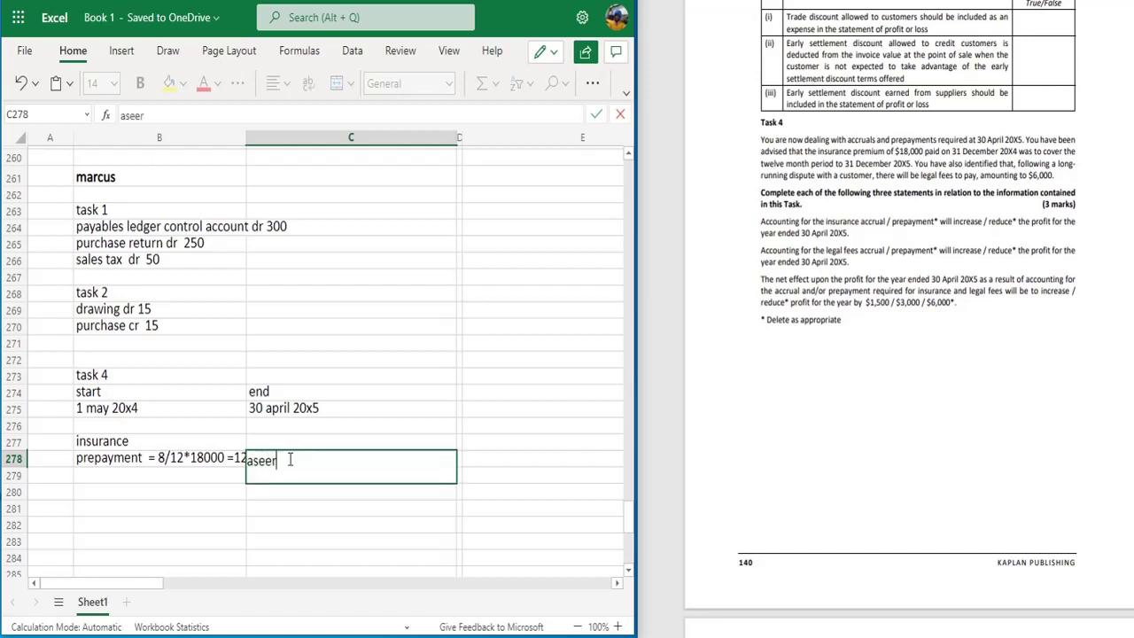
pyautogui.press('BackSpace')
pyautogui.press('BackSpace')
pyautogui.press('BackSpace')
pyautogui.write('sets p increase')
pyautogui.press('Return')
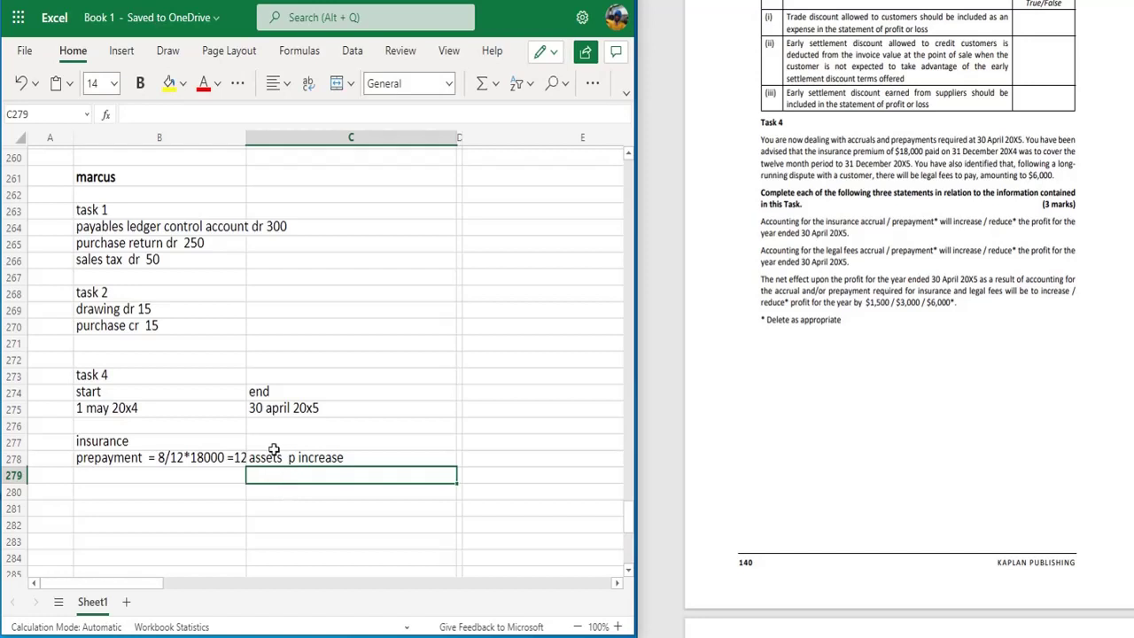
pyautogui.click(276, 455)
pyautogui.press('BackSpace')
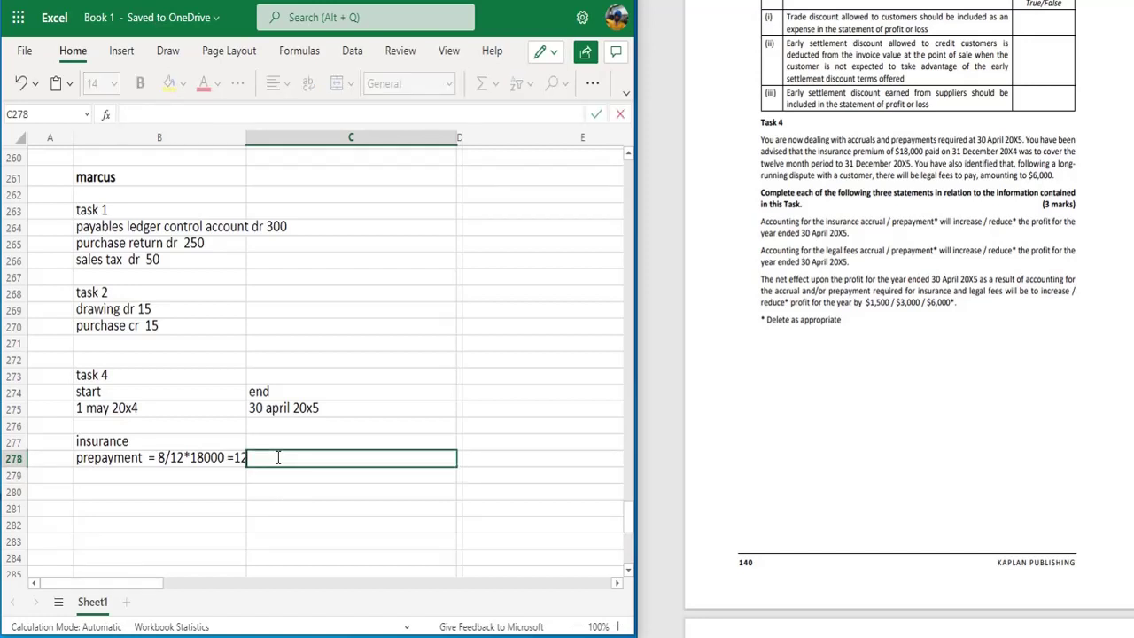
pyautogui.press('Return')
pyautogui.click(210, 475)
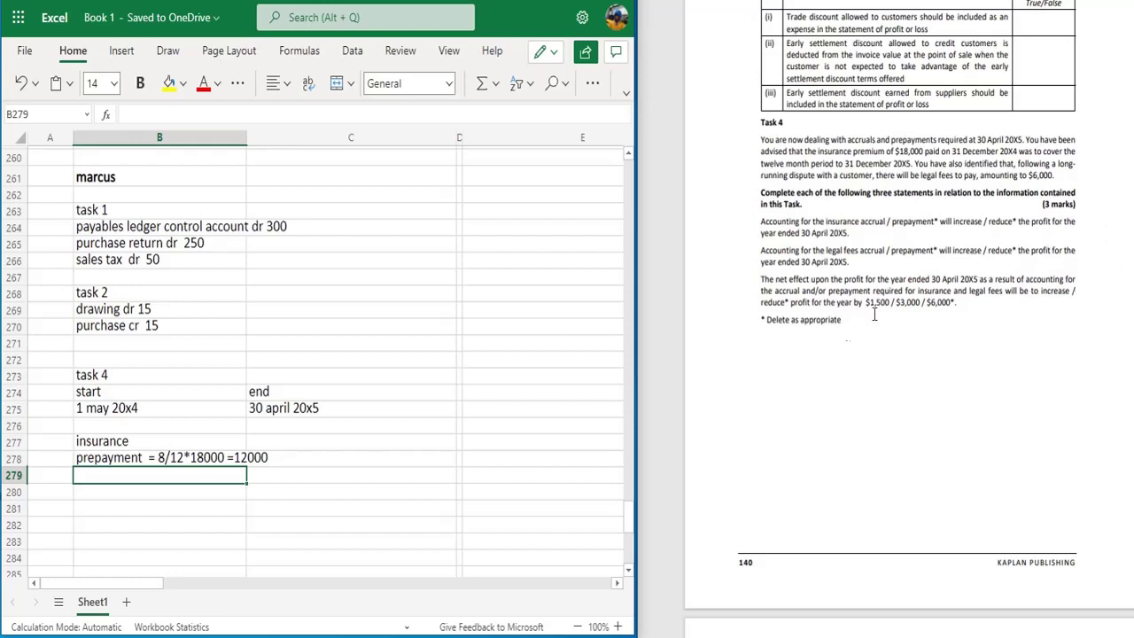
# Go to Task 5 of the question and enter the heading "task 5" in cell B281.
pyautogui.scroll(-1, 821, 373)
pyautogui.scroll(-6, 820, 373)
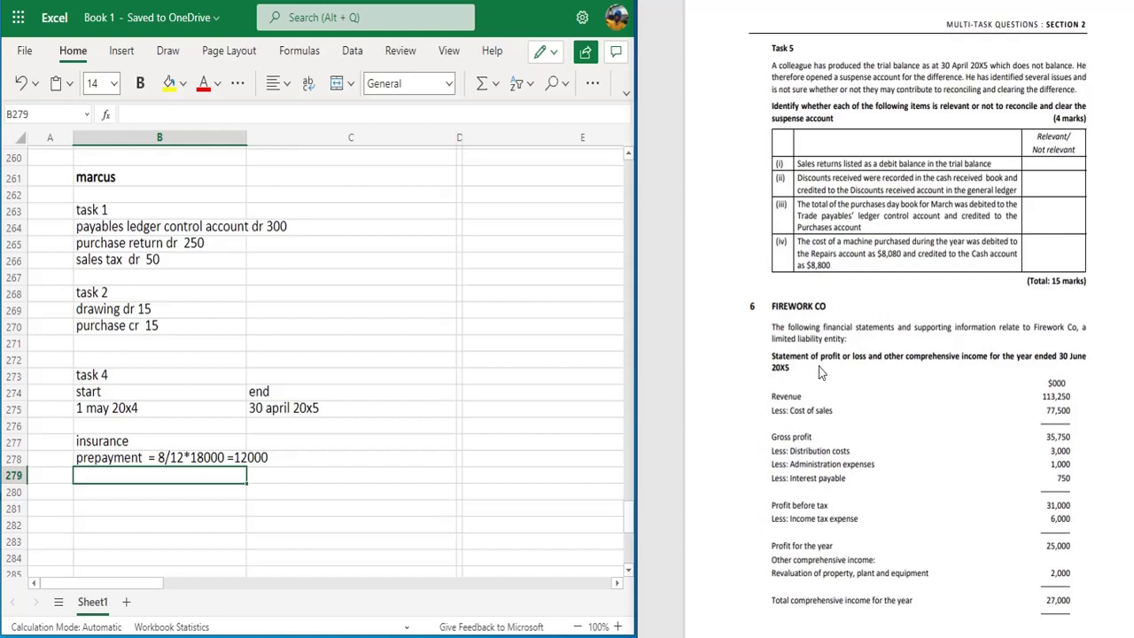
pyautogui.click(160, 507)
pyautogui.write('tas')
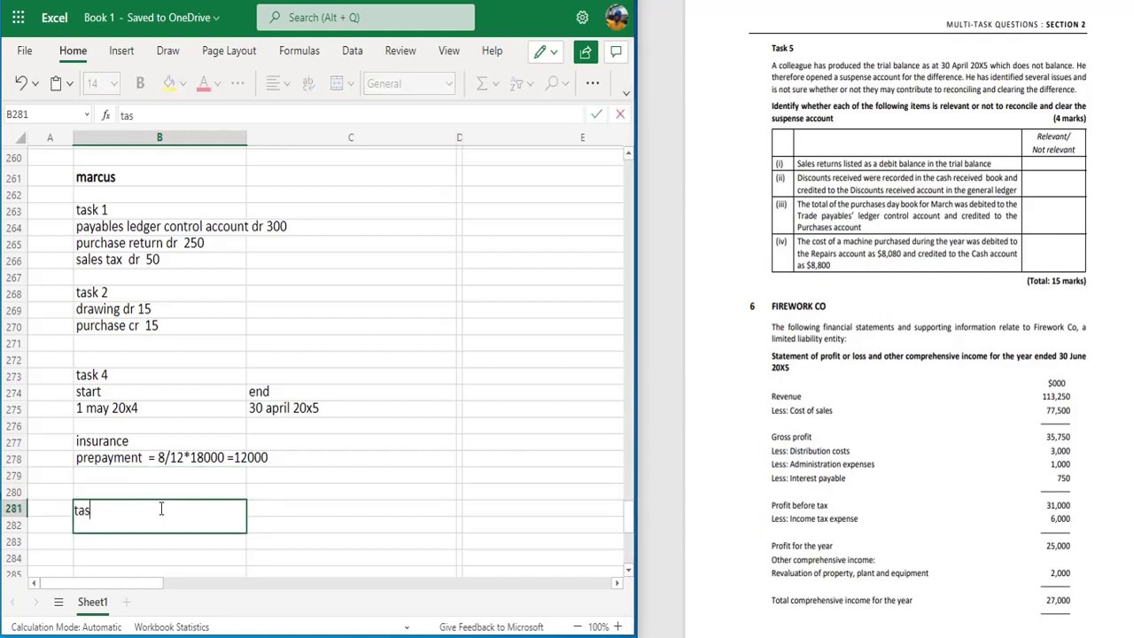
pyautogui.write('k 5')
pyautogui.press('Return')
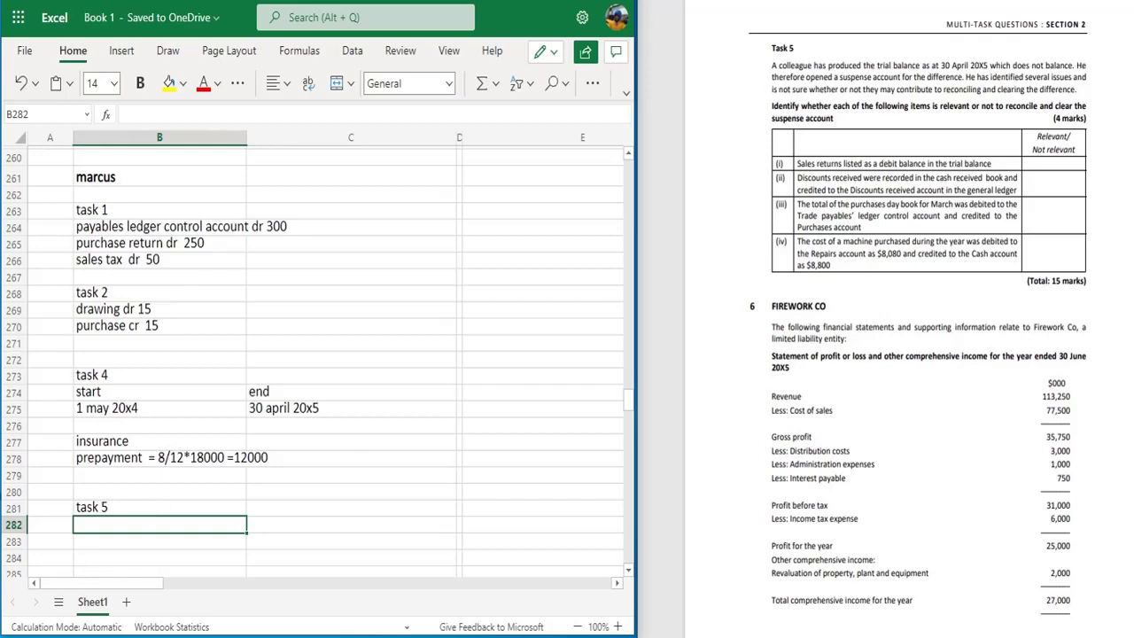
pyautogui.press('super')
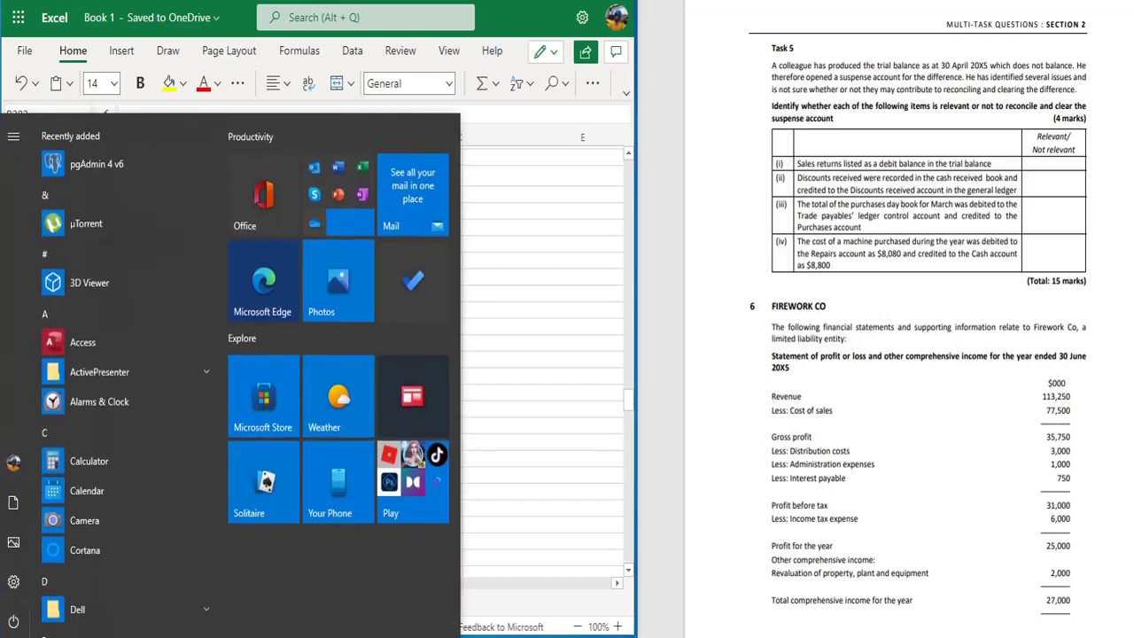
pyautogui.click(473, 492)
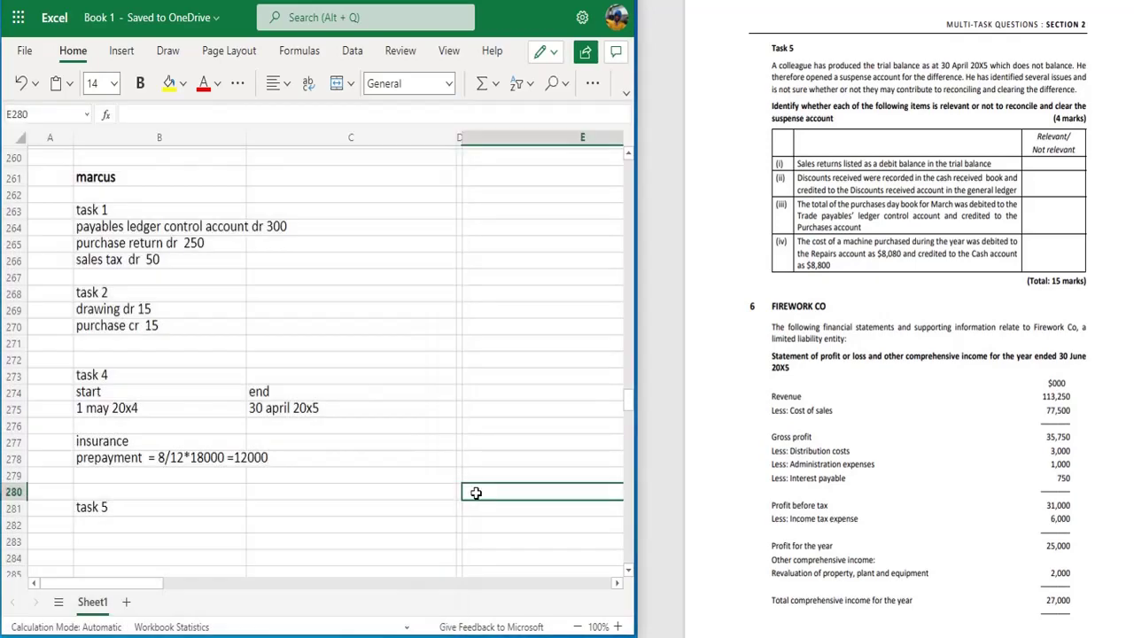
pyautogui.click(628, 570)
pyautogui.scroll(-4, 628, 571)
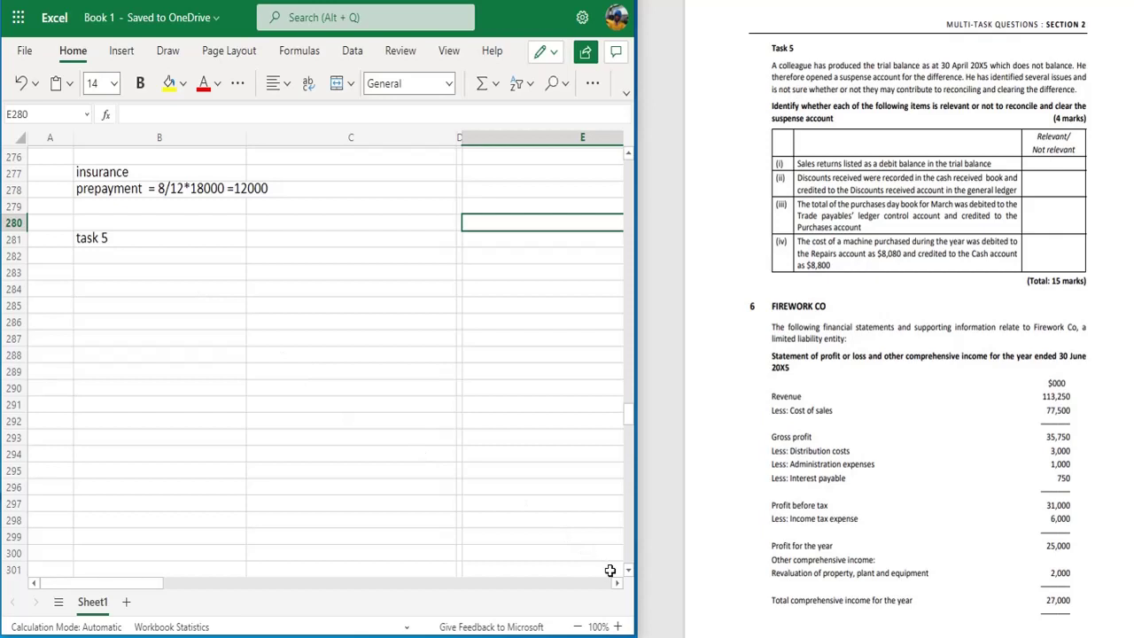
pyautogui.scroll(-1, 631, 573)
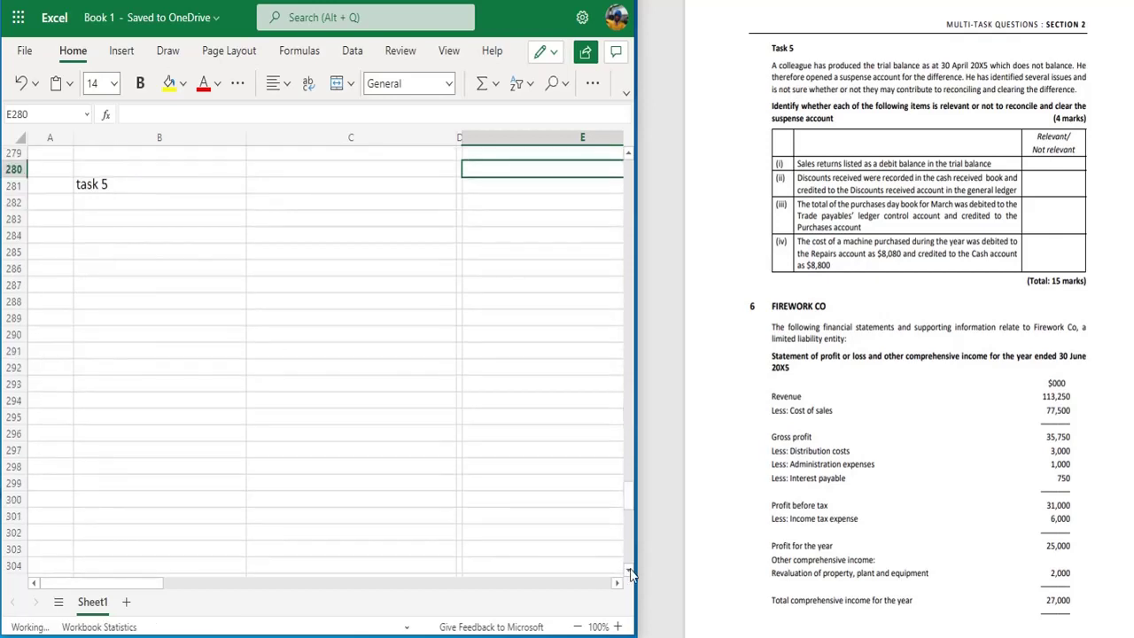
pyautogui.scroll(-1, 630, 573)
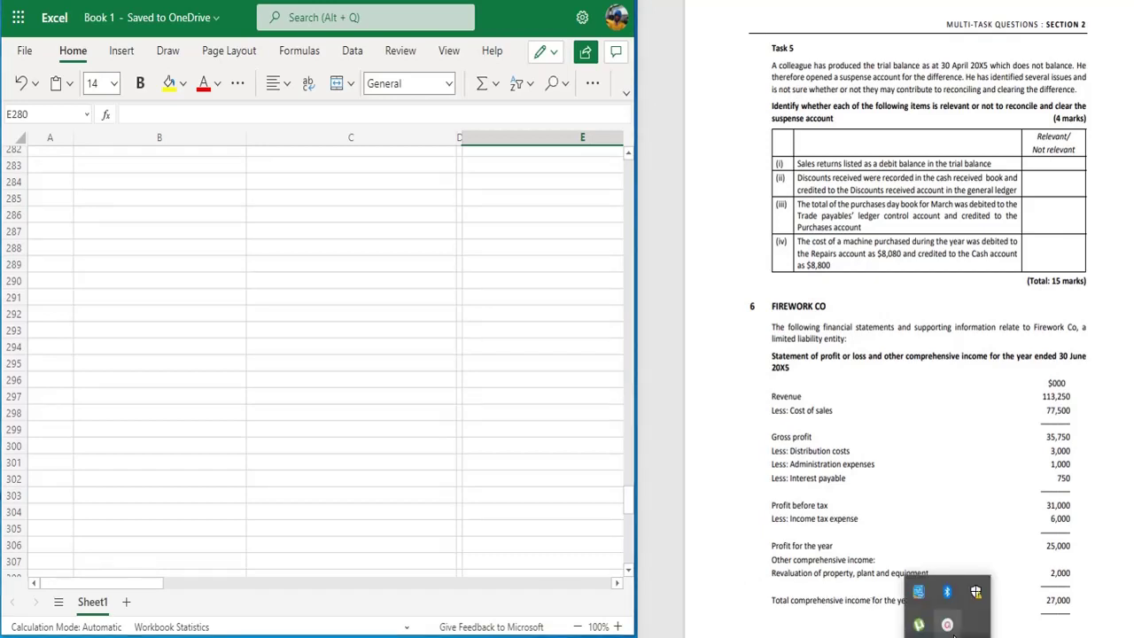
pyautogui.click(948, 625)
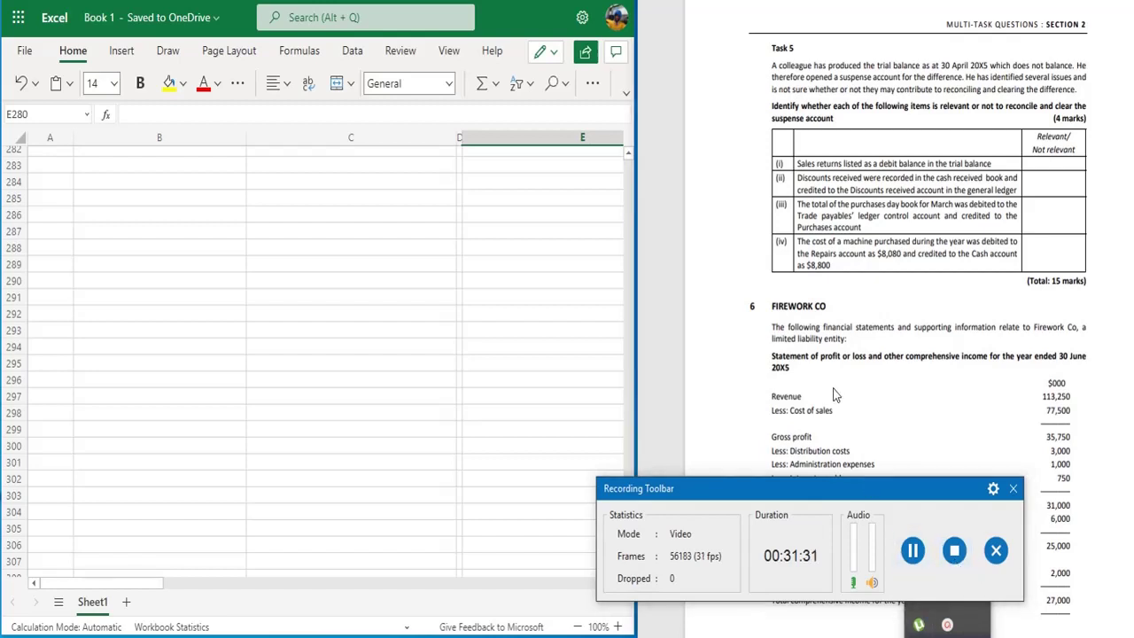
pyautogui.click(1012, 488)
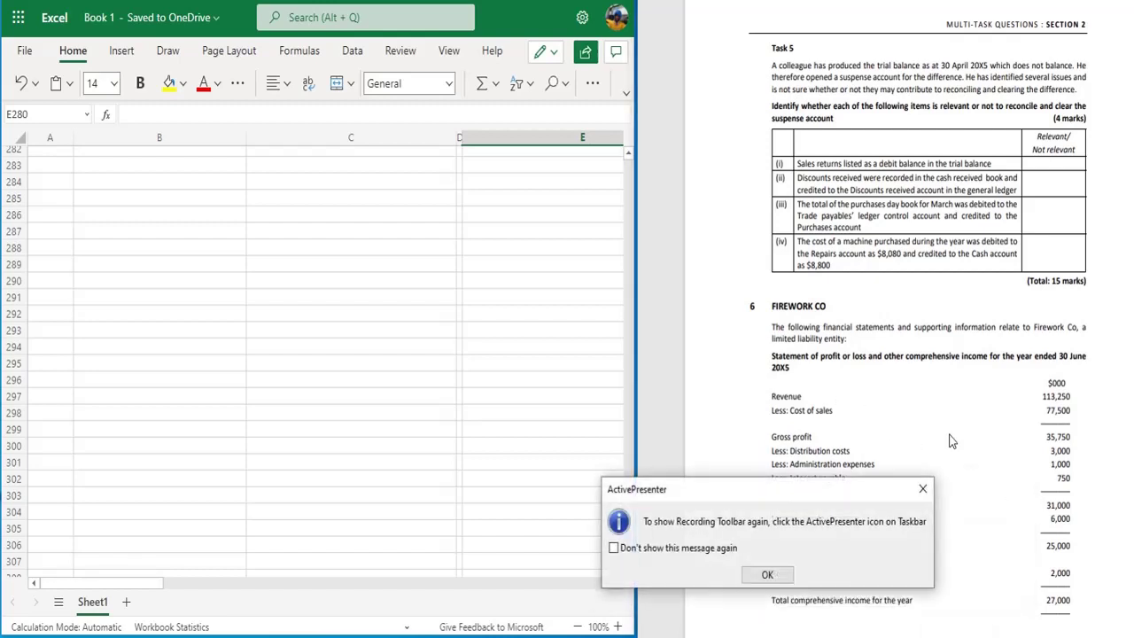
pyautogui.click(922, 488)
# Try pasting Firework Co's cash flow statement, from its title to the change in trade receivables line, into cell B283.
pyautogui.scroll(-8, 917, 426)
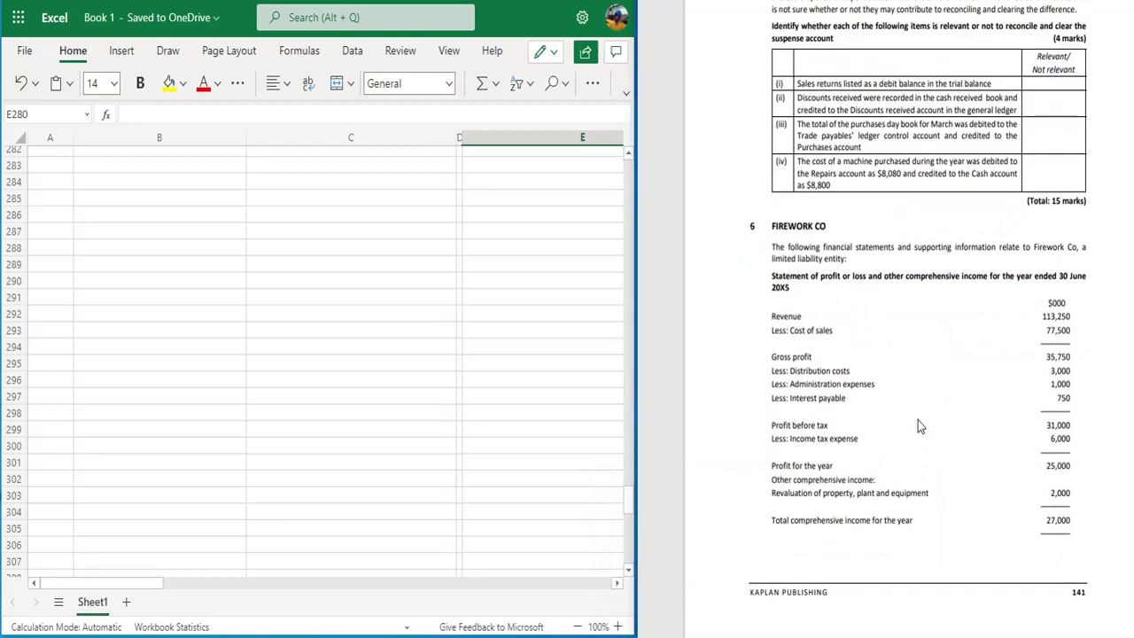
pyautogui.scroll(-10, 918, 424)
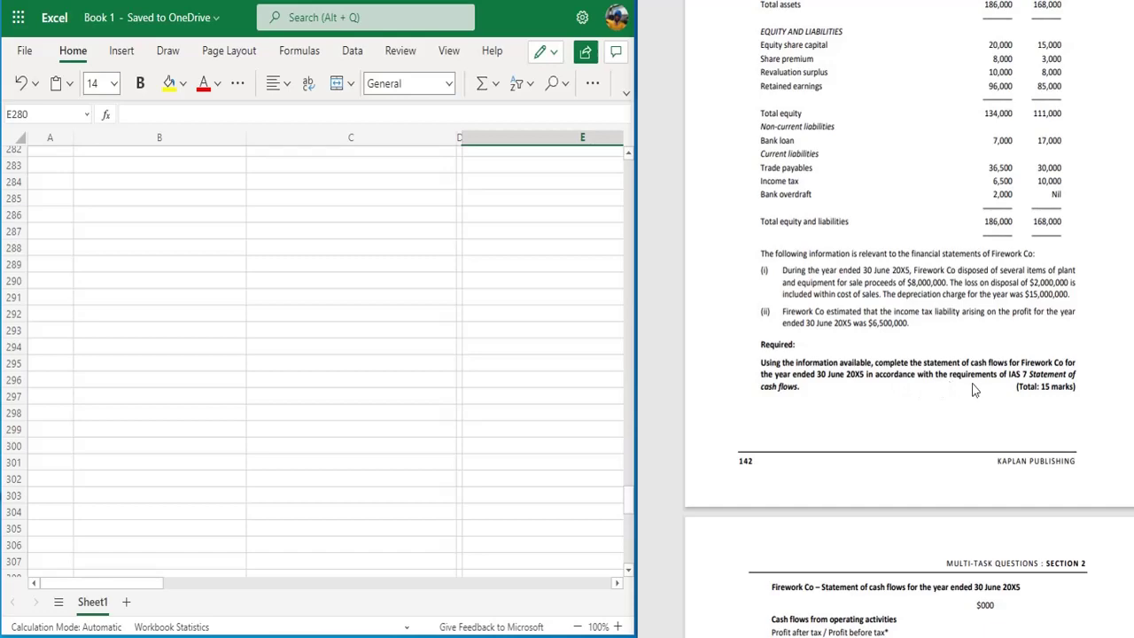
pyautogui.scroll(-5, 956, 404)
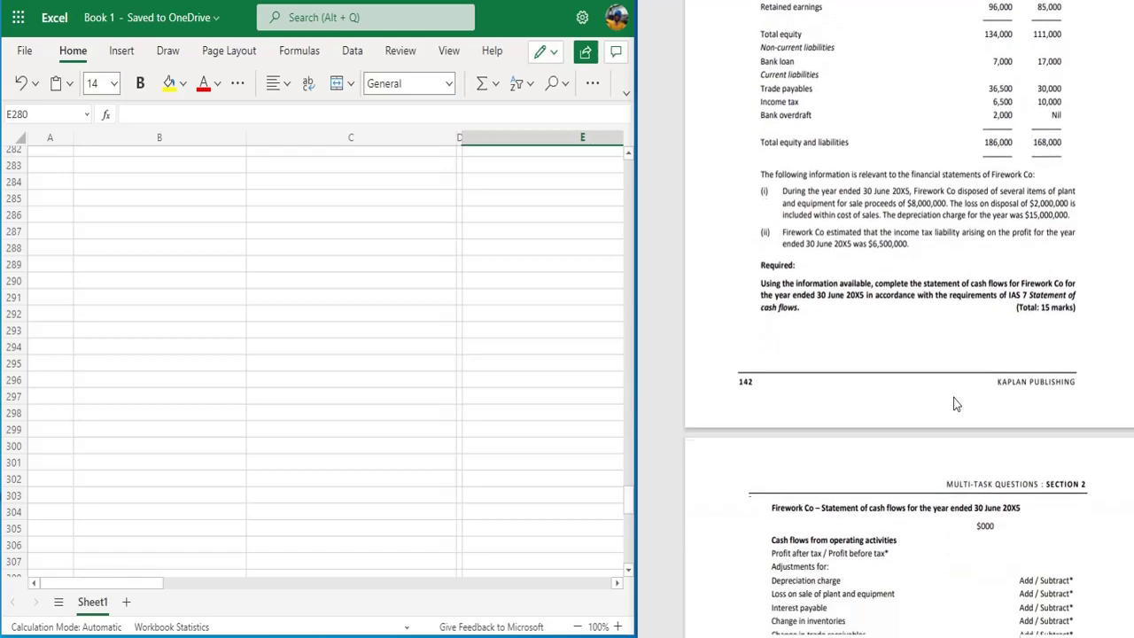
pyautogui.scroll(-1, 956, 404)
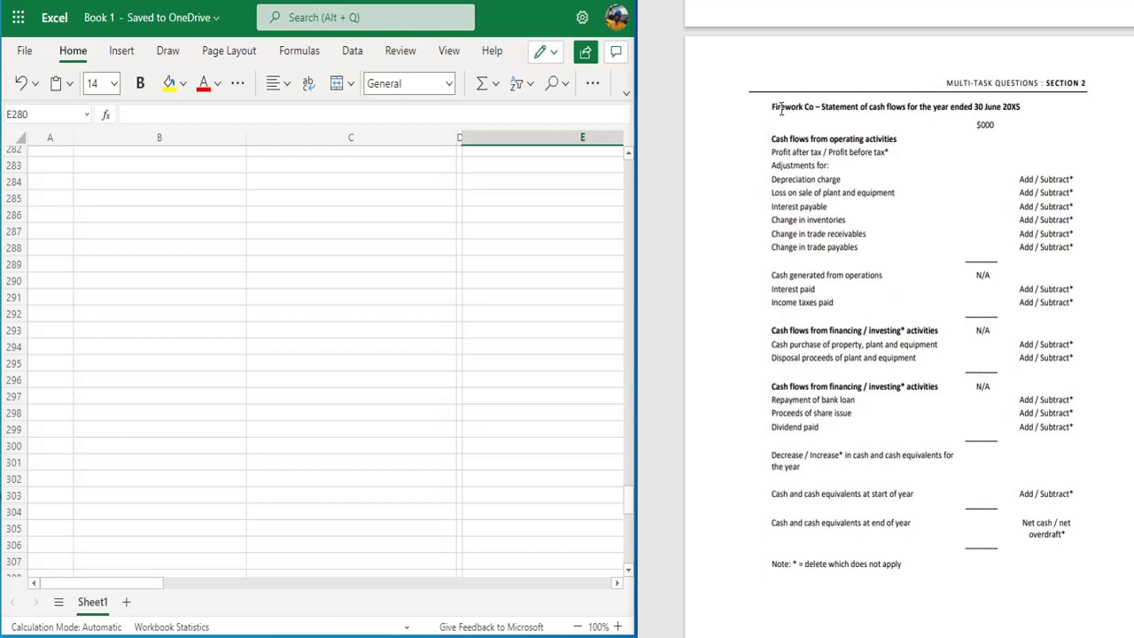
pyautogui.moveTo(772, 104); pyautogui.dragTo(882, 232)
pyautogui.hotkey('ctrl', 'c')
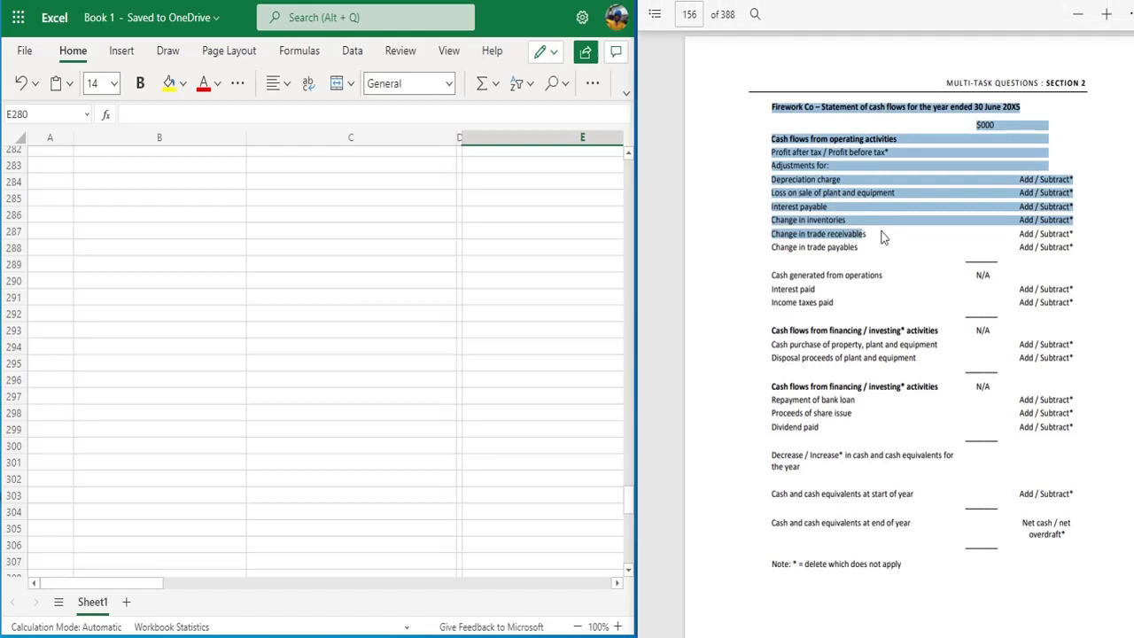
pyautogui.doubleClick(95, 168)
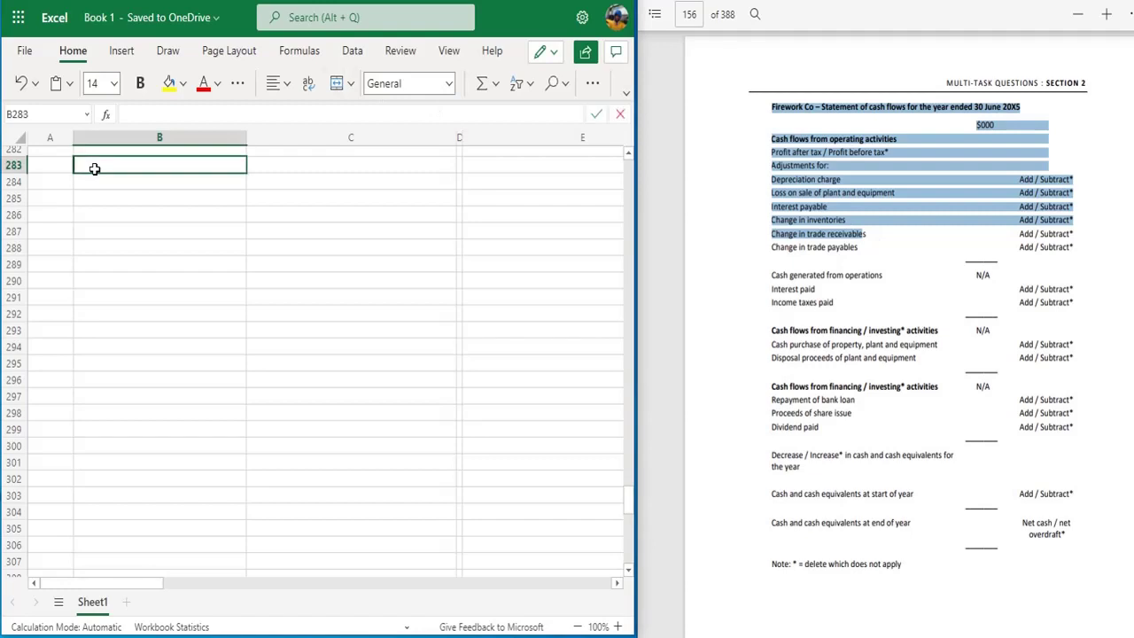
pyautogui.hotkey('ctrl', 'v')
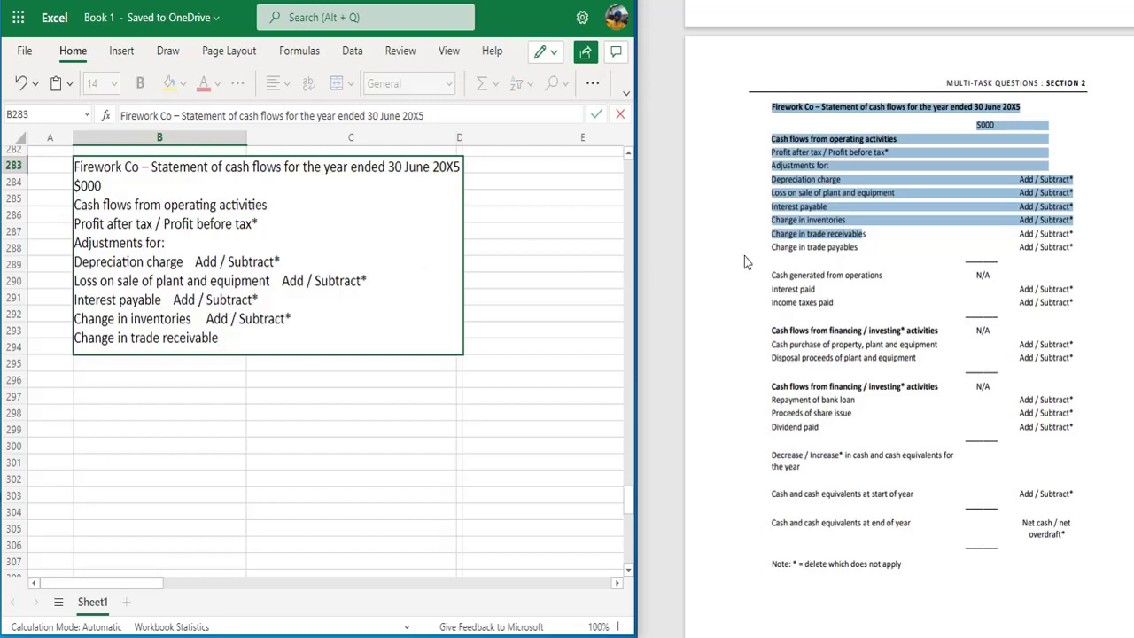
# Try filling the pasted statement across into cell C283, undo the fill, and clear the pasted block from B283.
pyautogui.moveTo(769, 248); pyautogui.dragTo(942, 312)
pyautogui.hotkey('ctrl', 'c')
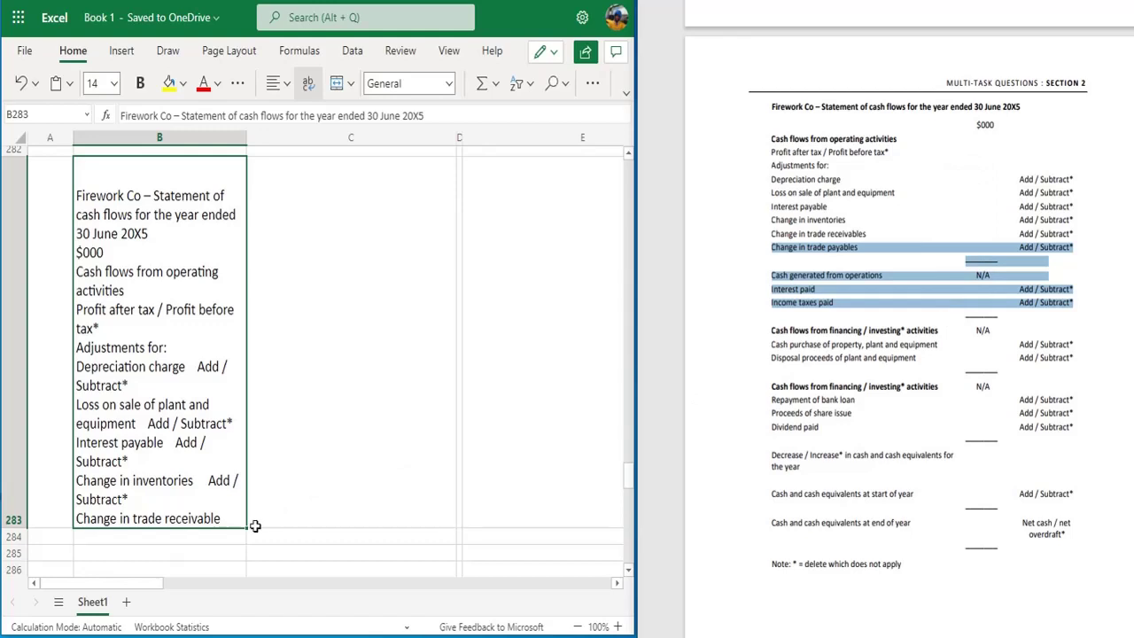
pyautogui.moveTo(250, 525); pyautogui.dragTo(294, 523)
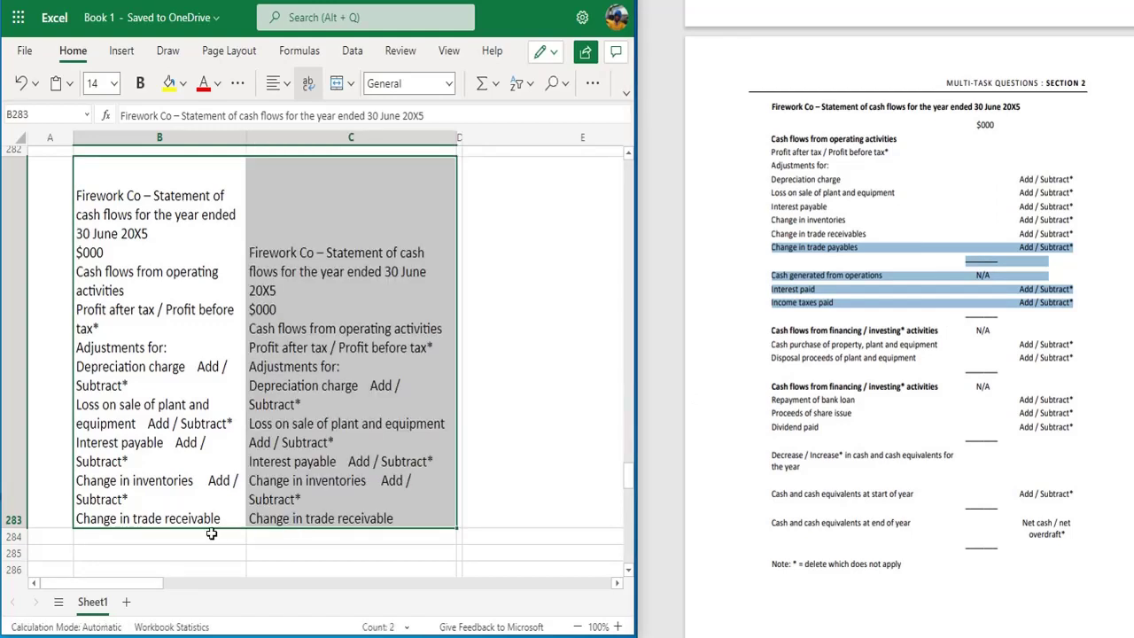
pyautogui.hotkey('ctrl', 'z')
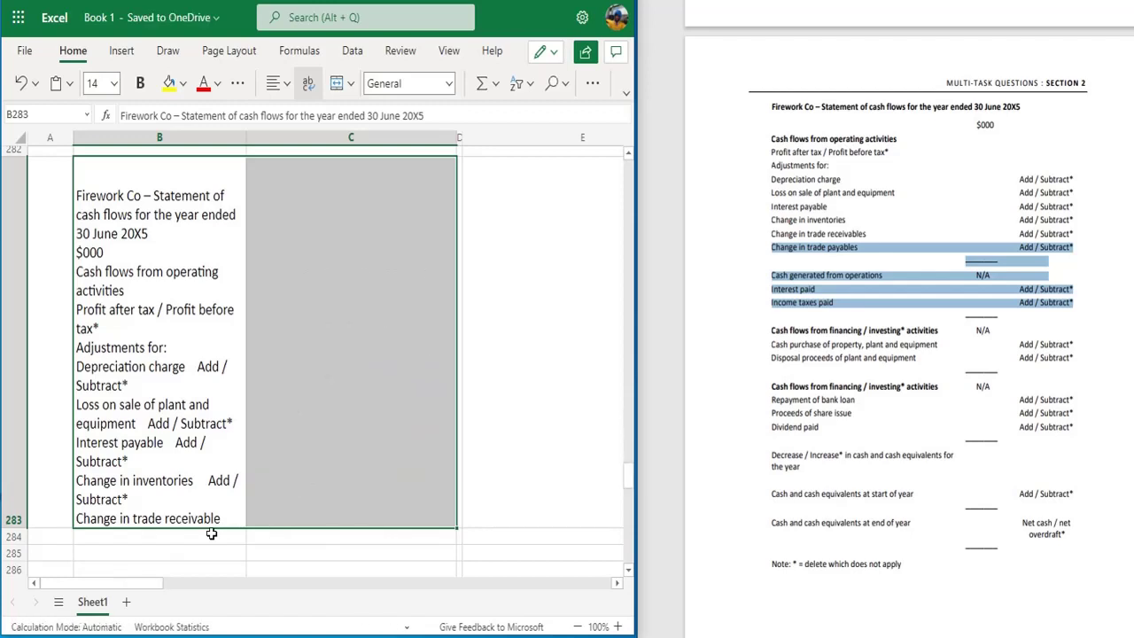
pyautogui.click(179, 533)
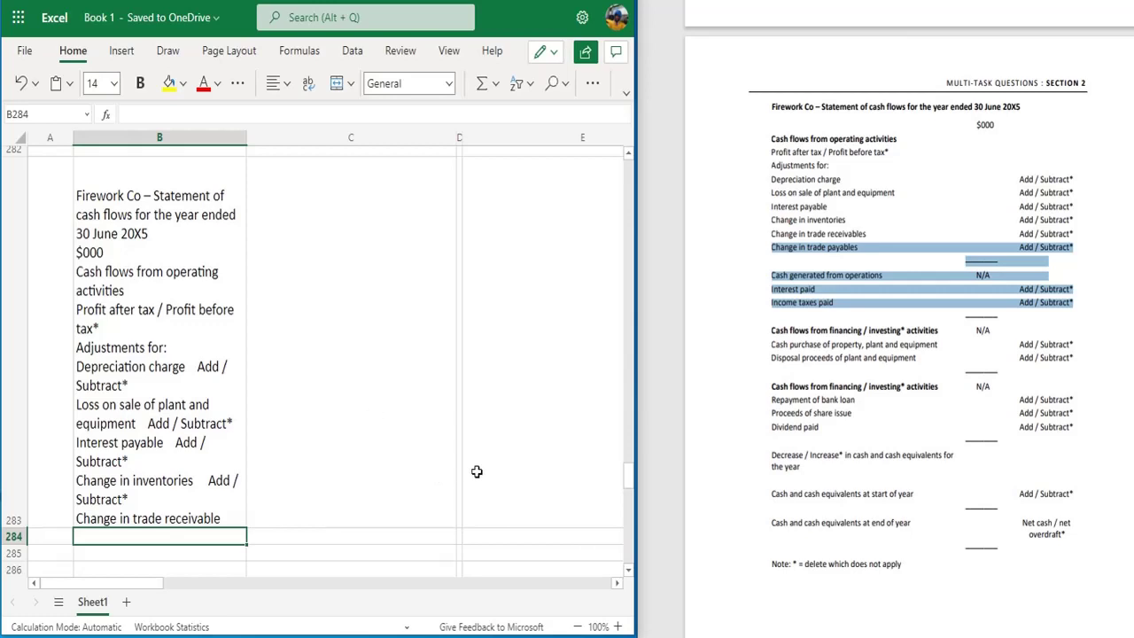
pyautogui.scroll(-3, 447, 453)
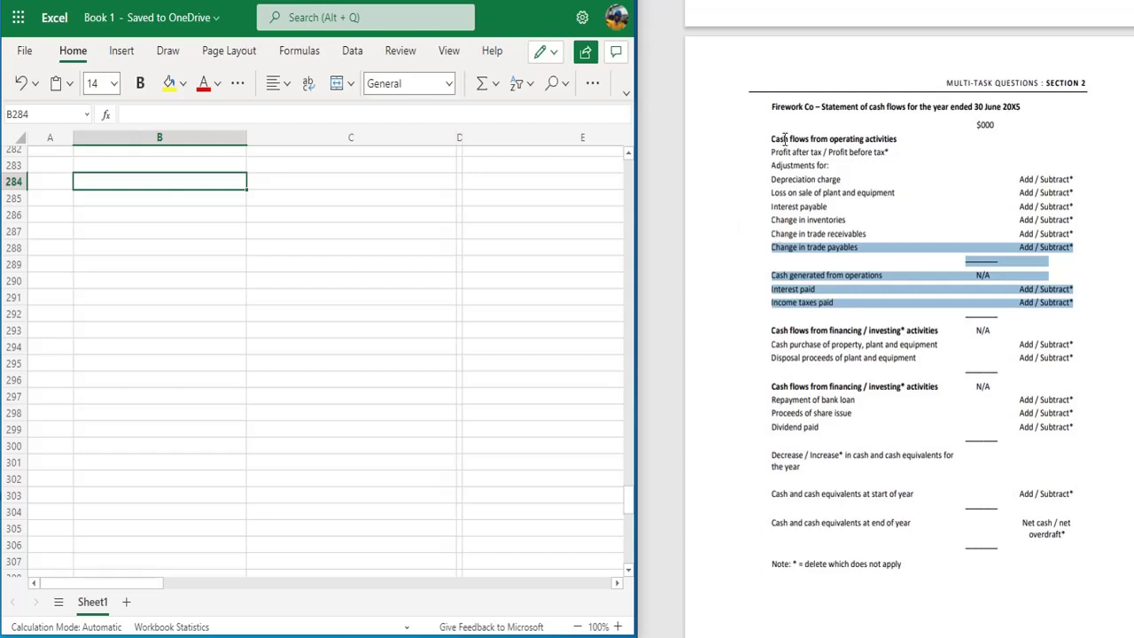
# Copy the heading "Cash flows from operating activities" from the question's statement into cell B284.
pyautogui.moveTo(770, 139); pyautogui.dragTo(900, 138)
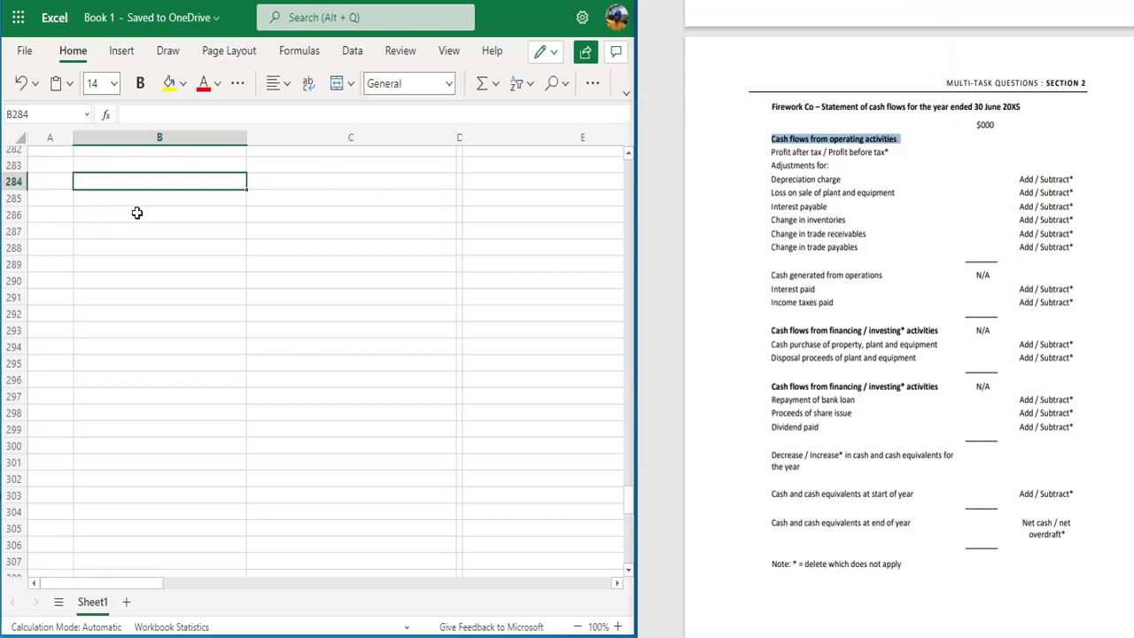
pyautogui.click(163, 180)
pyautogui.doubleClick(163, 181)
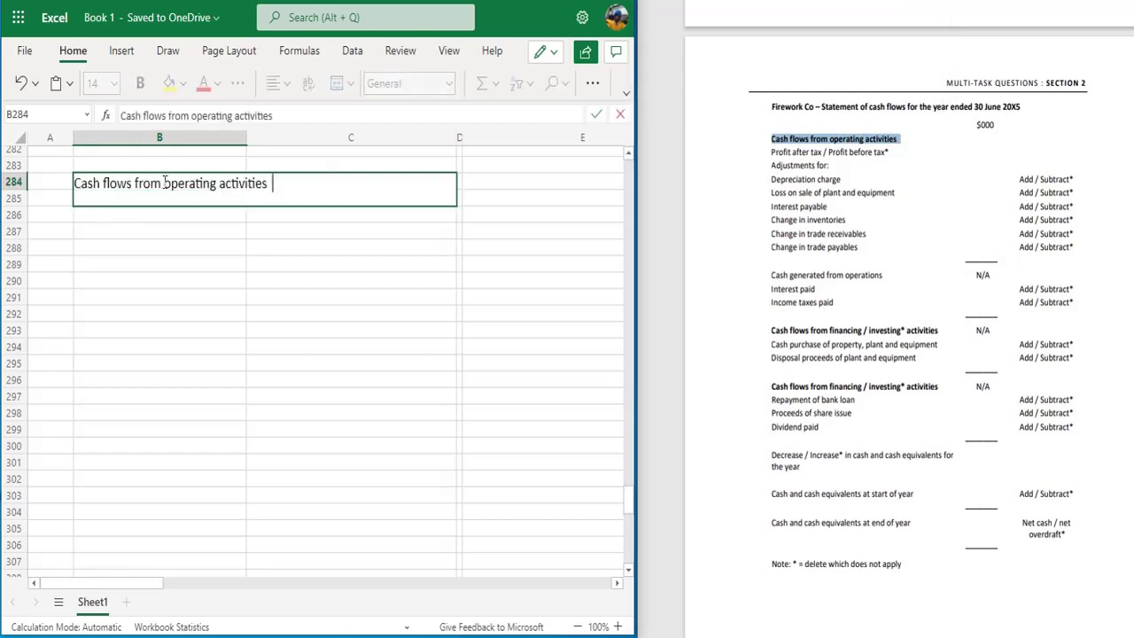
pyautogui.hotkey('ctrl', 'v')
pyautogui.click(171, 208)
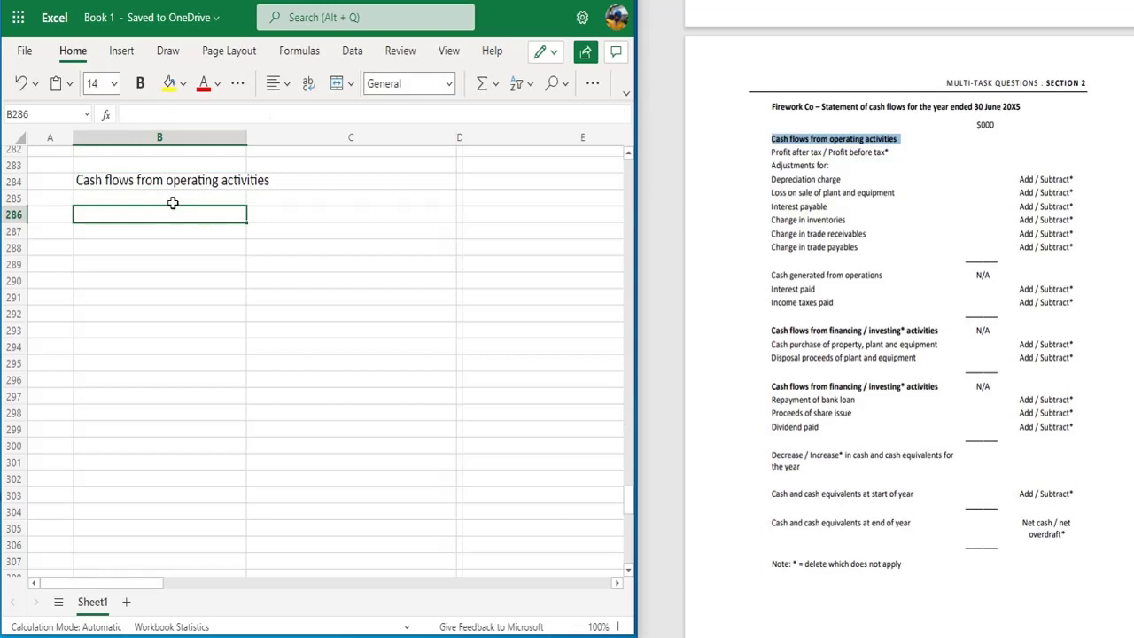
# Copy the lines "Profit after tax / Profit before tax*" and "Adjustments for:" from the question into cell B285.
pyautogui.click(172, 201)
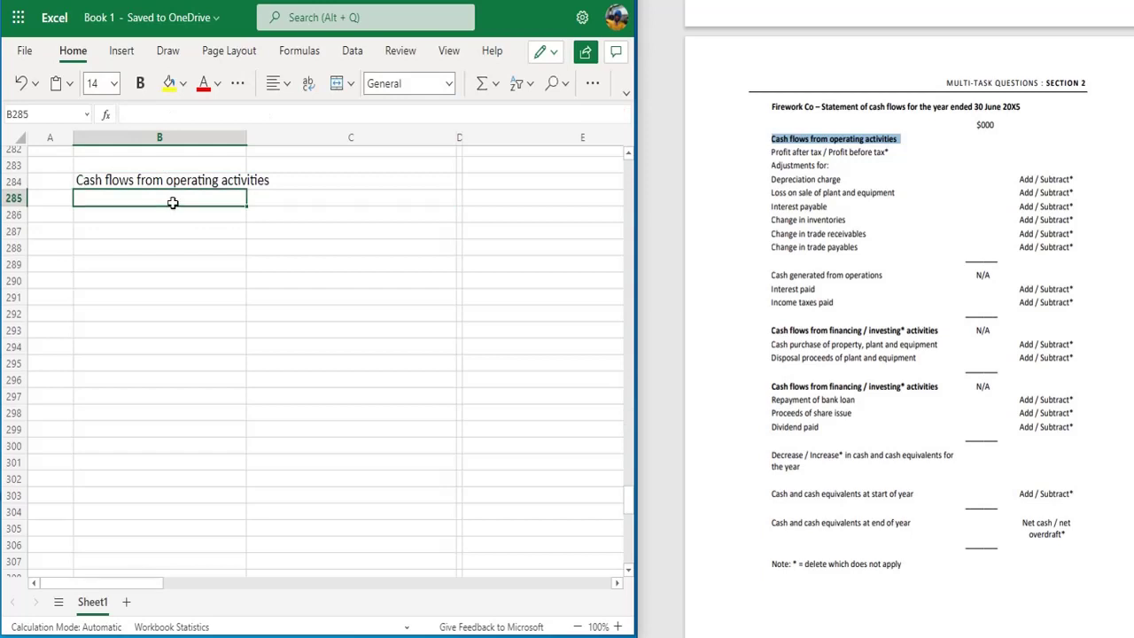
pyautogui.click(772, 150)
pyautogui.moveTo(772, 151); pyautogui.dragTo(830, 165)
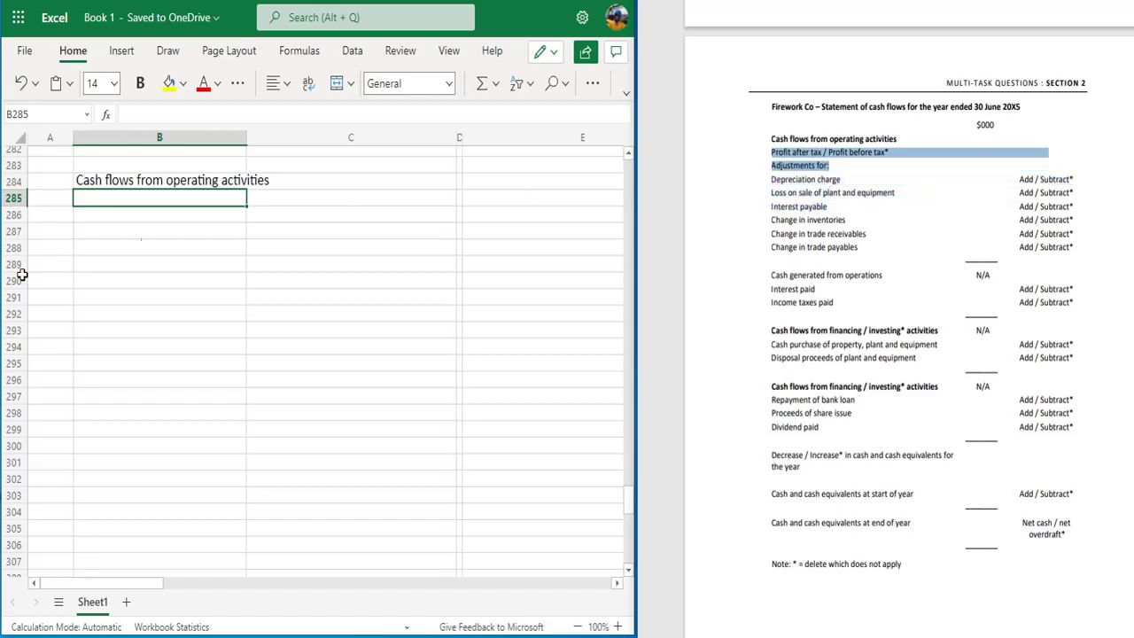
pyautogui.doubleClick(104, 197)
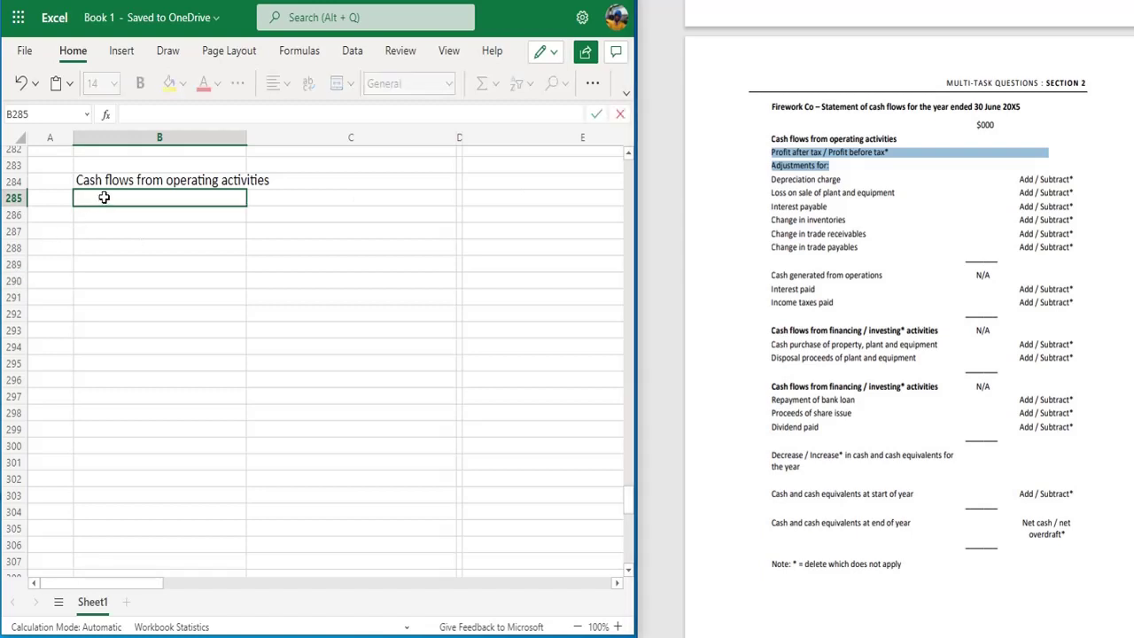
pyautogui.hotkey('ctrl', 'v')
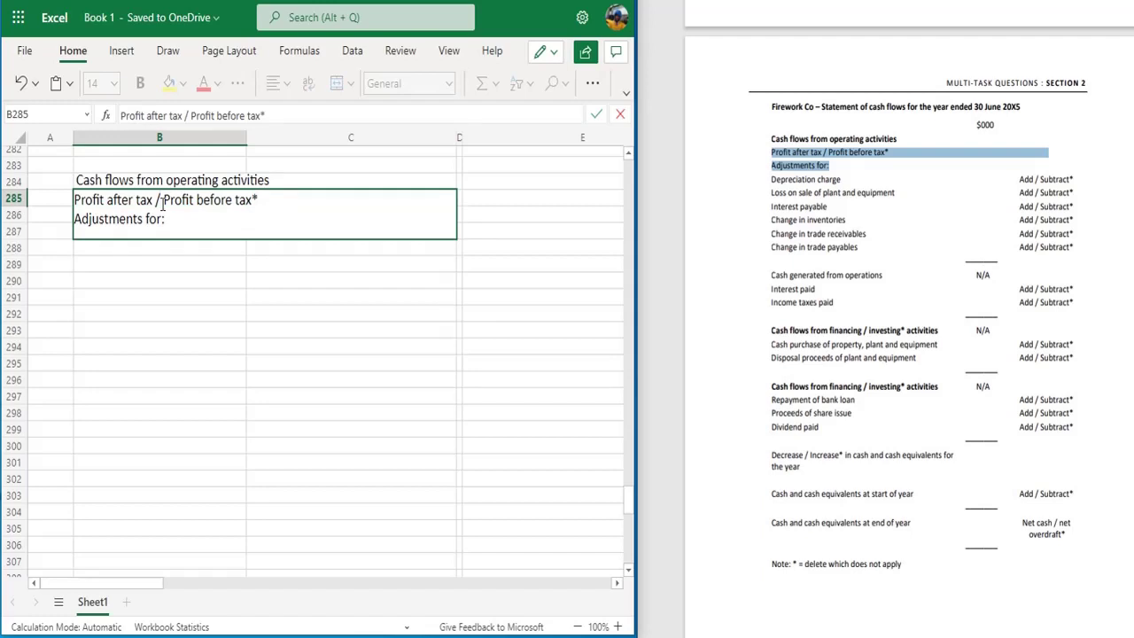
# Trim the first line of cell B285 to "Profit before tax", removing the "Profit after tax /" option and the asterisk.
pyautogui.press('BackSpace')
pyautogui.press('BackSpace')
pyautogui.press('BackSpace')
pyautogui.press('BackSpace')
pyautogui.press('BackSpace')
pyautogui.press('BackSpace')
pyautogui.press('BackSpace')
pyautogui.press('BackSpace')
pyautogui.press('BackSpace')
pyautogui.press('BackSpace')
pyautogui.press('BackSpace')
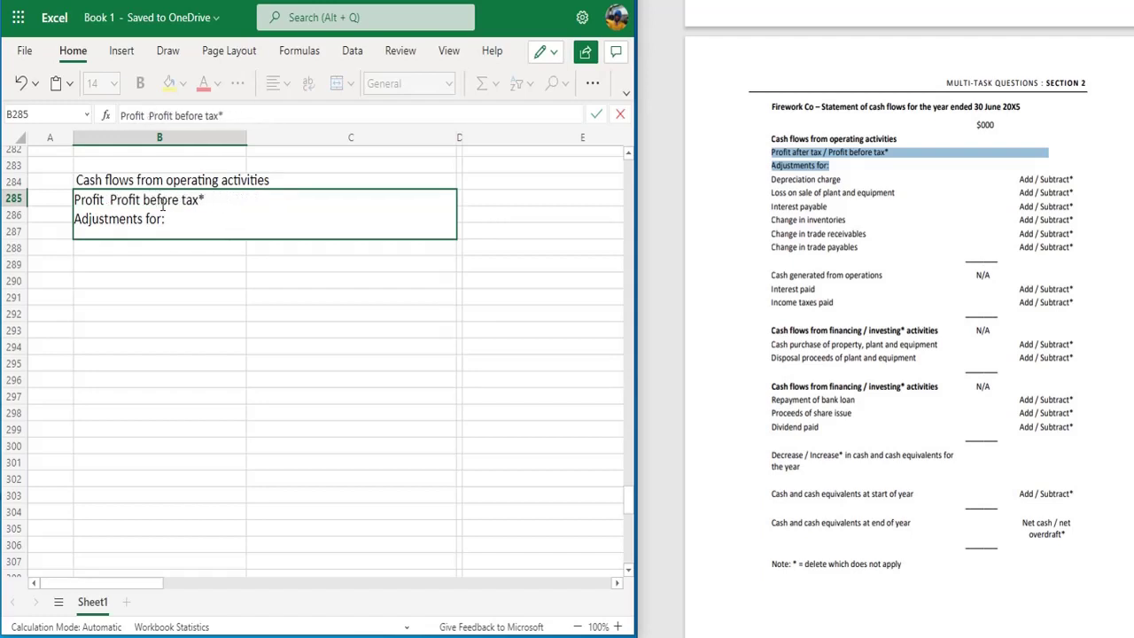
pyautogui.press('BackSpace')
pyautogui.press('BackSpace')
pyautogui.press('BackSpace')
pyautogui.press('BackSpace')
pyautogui.press('BackSpace')
pyautogui.press('BackSpace')
pyautogui.press('BackSpace')
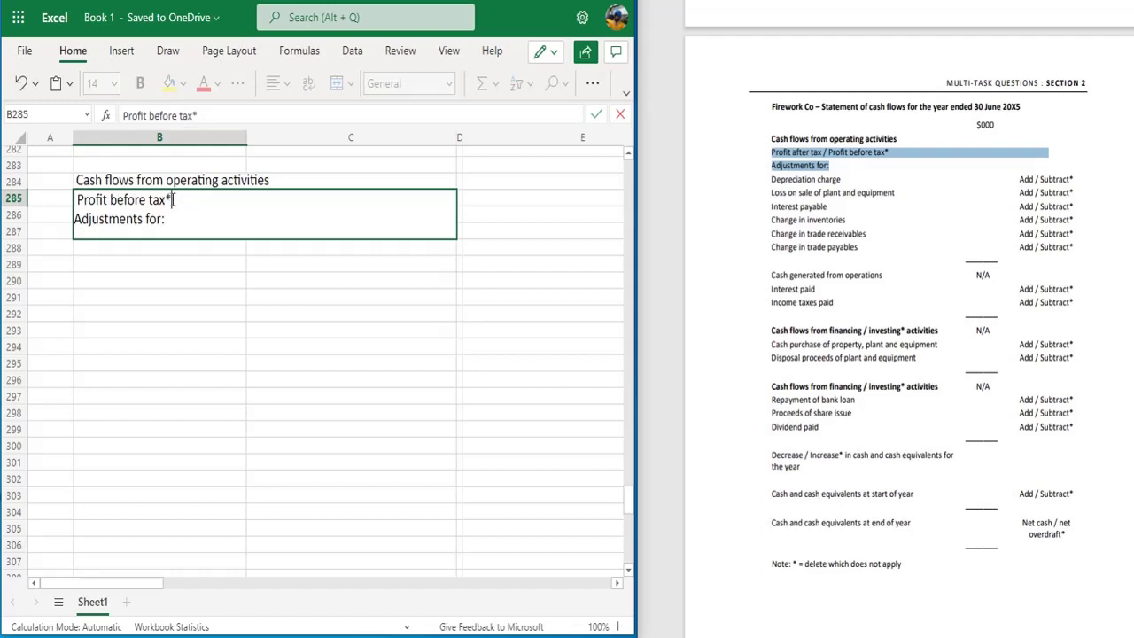
pyautogui.click(174, 200)
pyautogui.press('BackSpace')
pyautogui.click(310, 278)
# Look up the profit before tax in the question's statement of profit or loss and enter 31000 in cell C285.
pyautogui.click(278, 210)
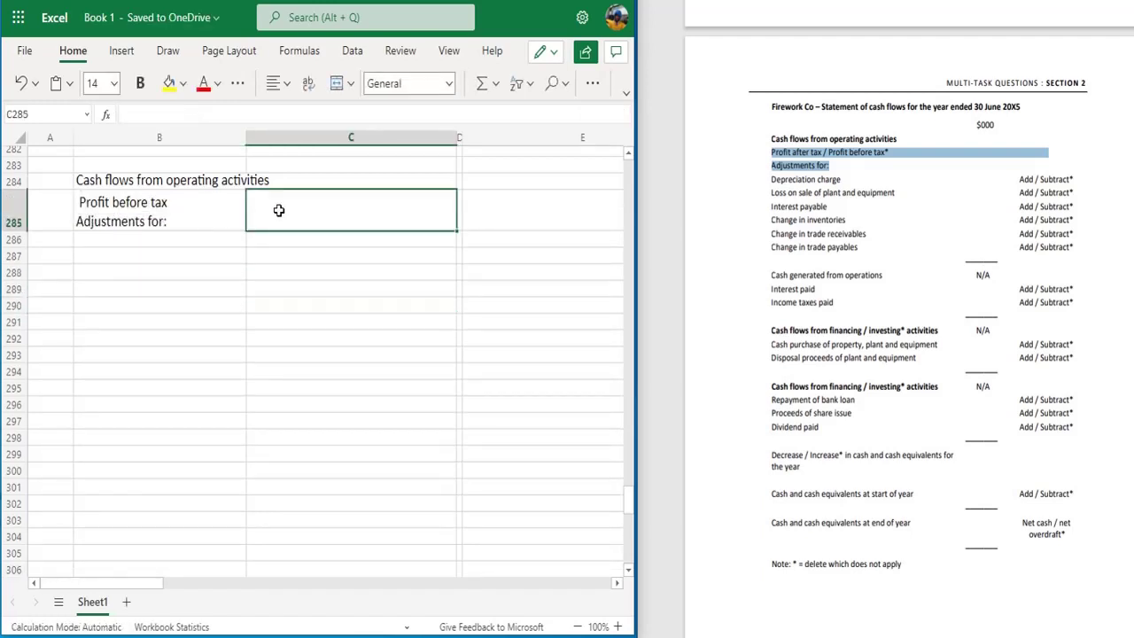
pyautogui.click(710, 116)
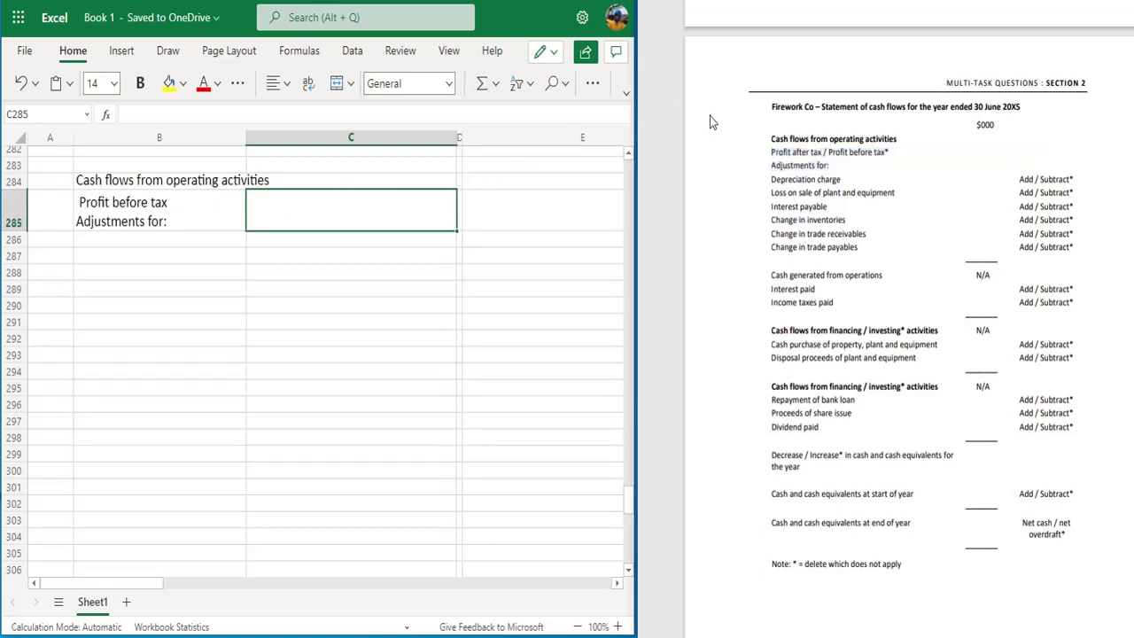
pyautogui.scroll(2, 710, 116)
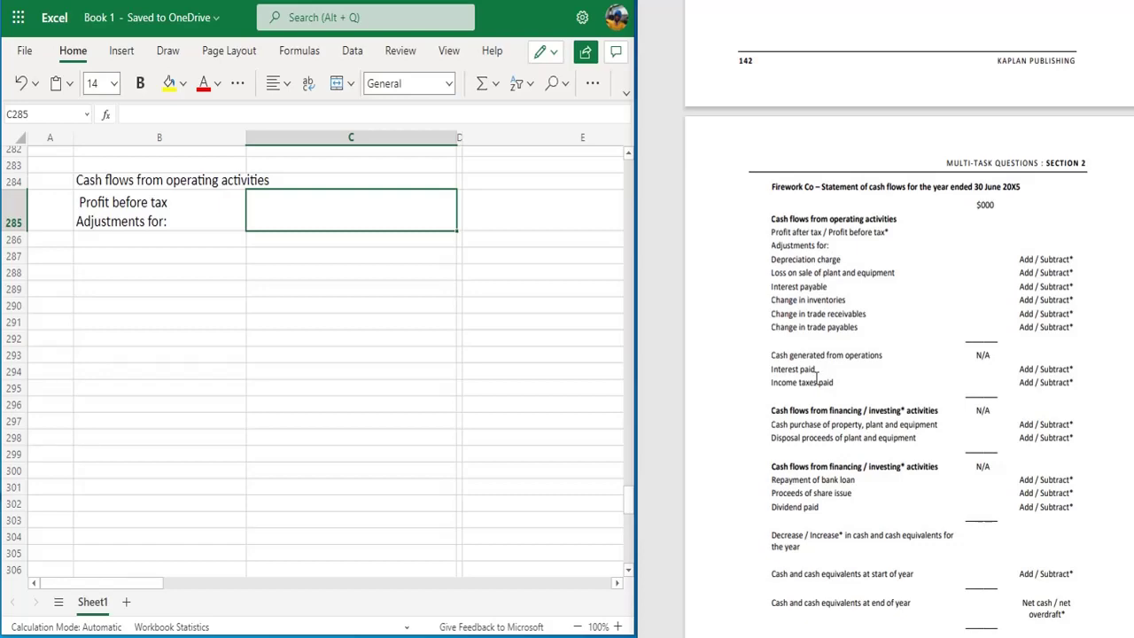
pyautogui.scroll(10, 842, 237)
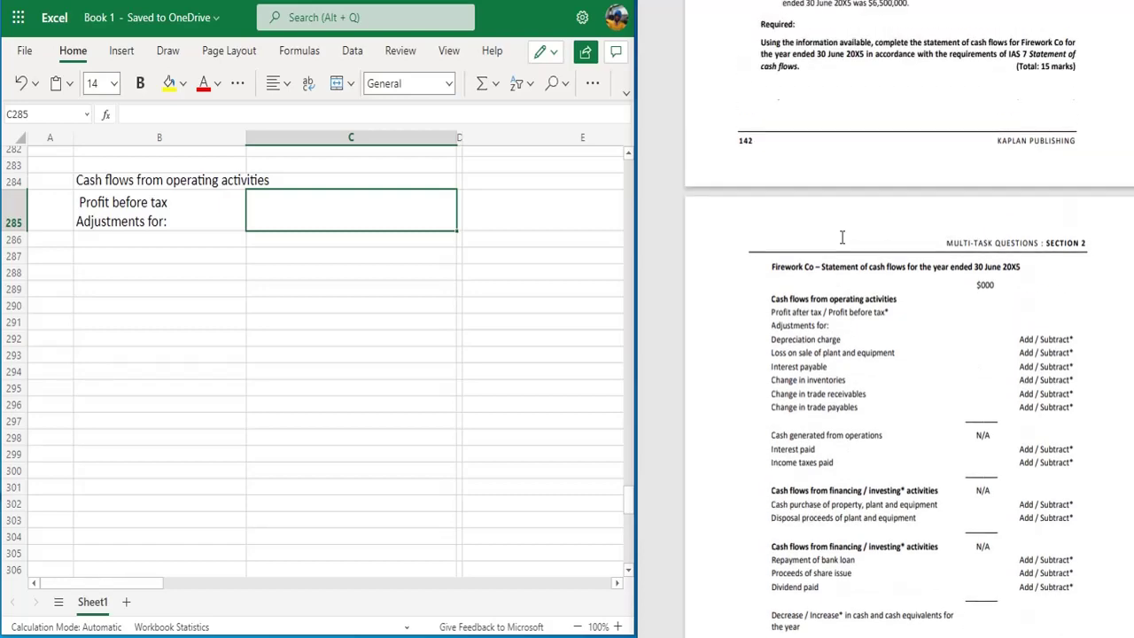
pyautogui.scroll(10, 843, 236)
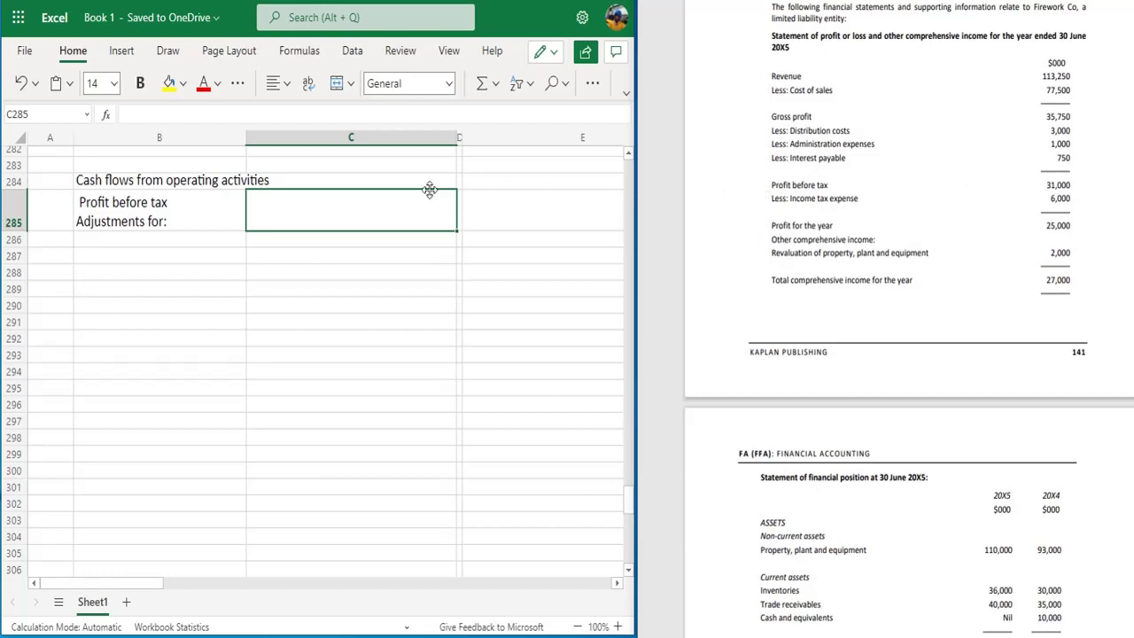
pyautogui.doubleClick(388, 193)
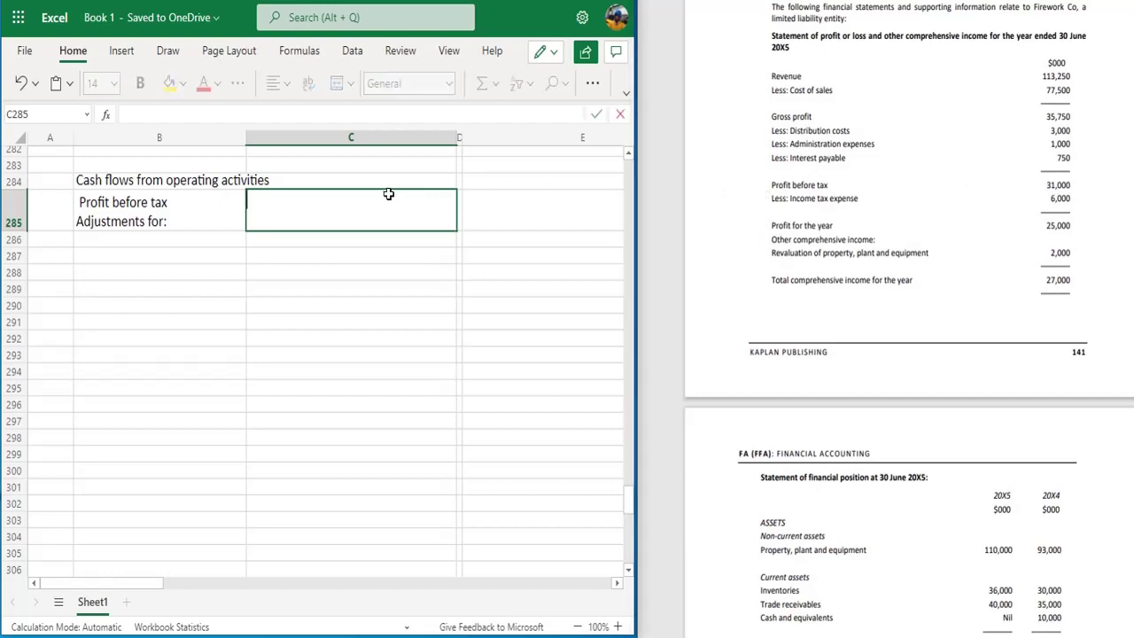
pyautogui.write('31000')
pyautogui.press('Return')
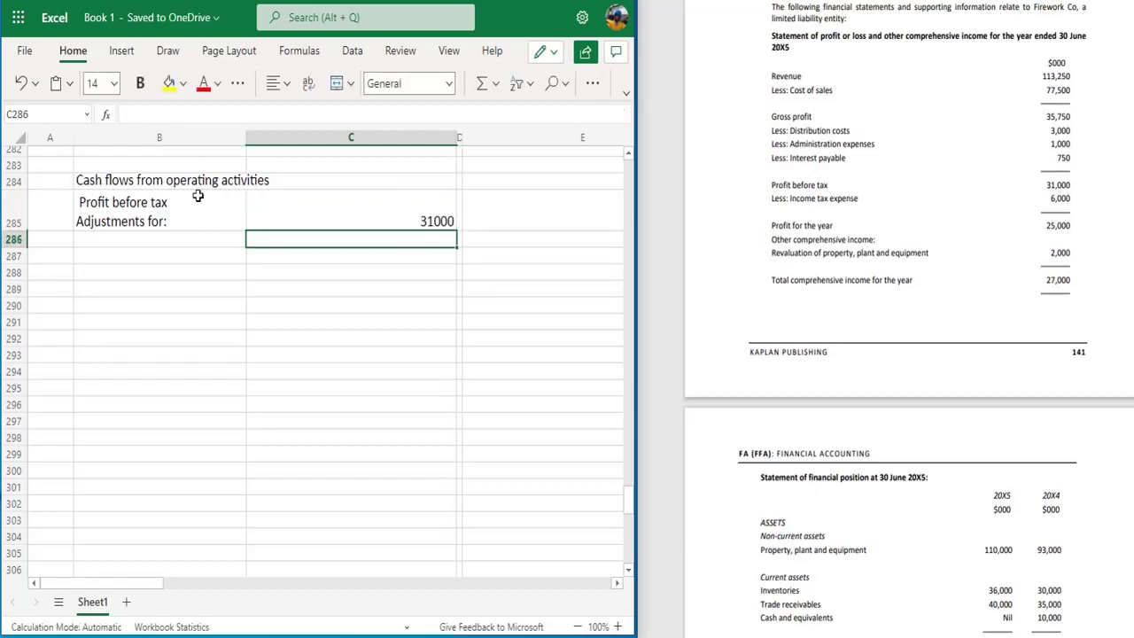
# Copy "Adjustments for" from the second line of cell B285 and delete that line with its colon.
pyautogui.doubleClick(174, 216)
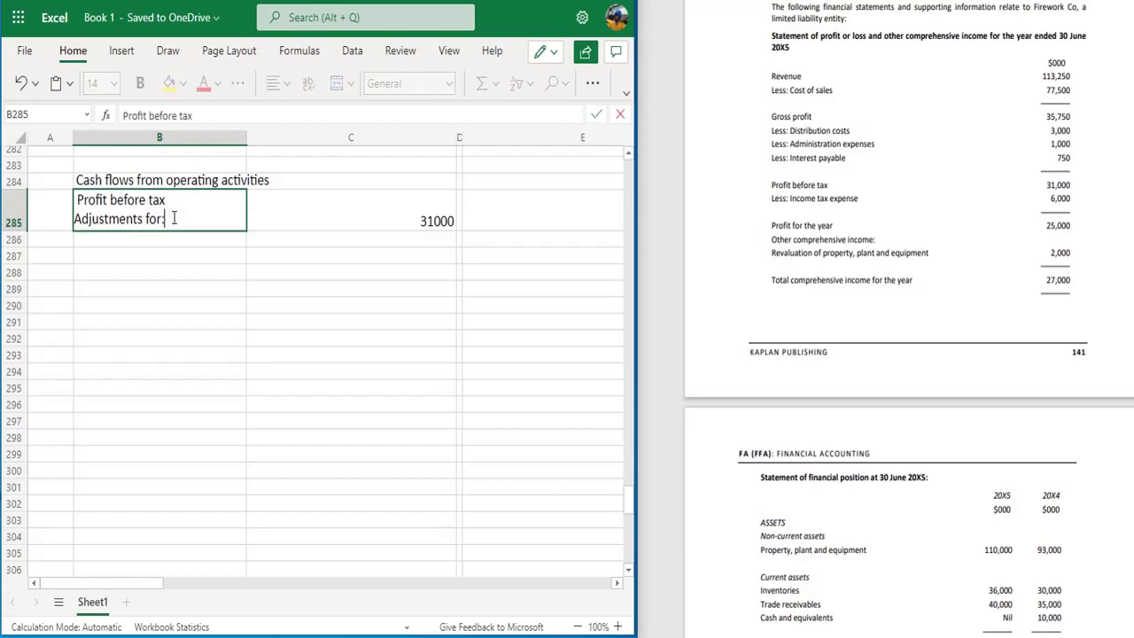
pyautogui.moveTo(161, 218); pyautogui.dragTo(61, 211)
pyautogui.hotkey('ctrl', 'c')
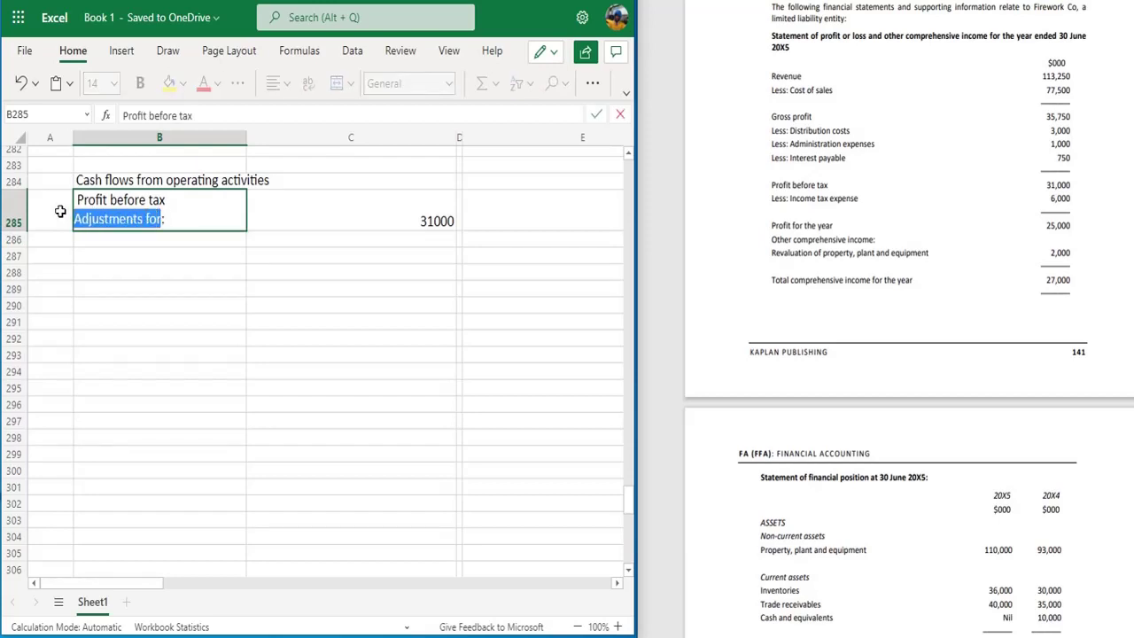
pyautogui.press('BackSpace')
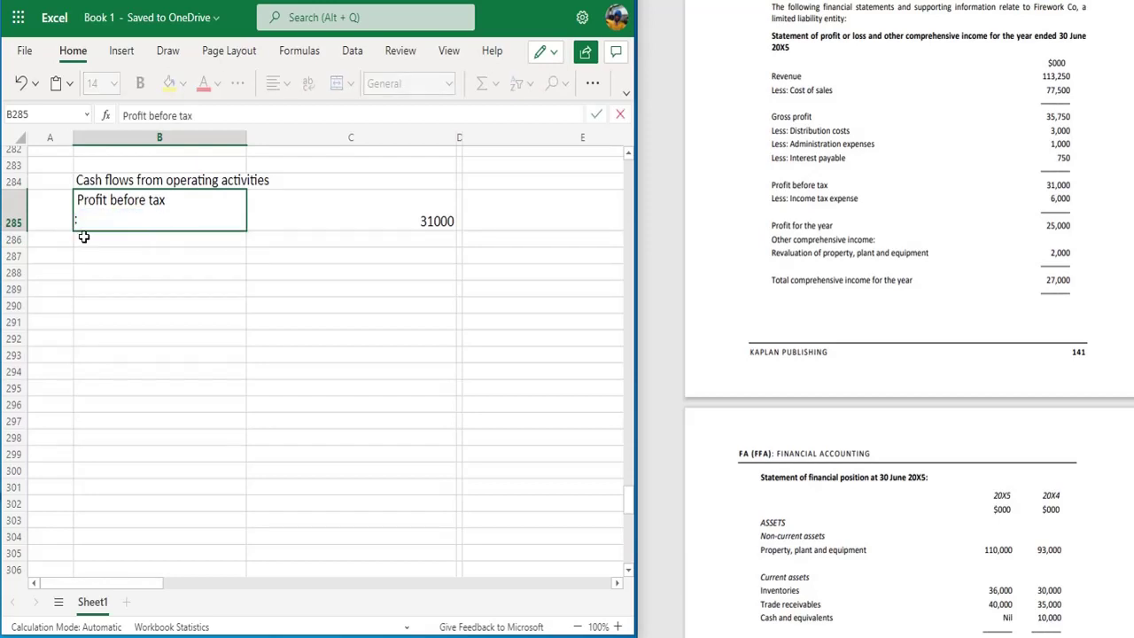
pyautogui.click(84, 237)
pyautogui.click(84, 221)
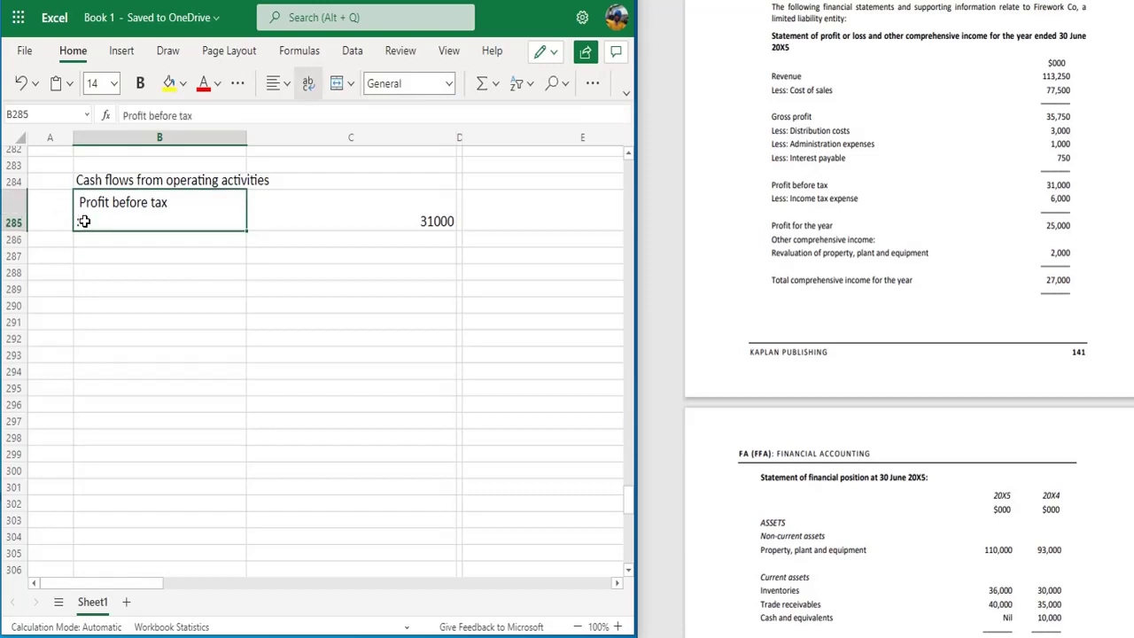
pyautogui.doubleClick(83, 220)
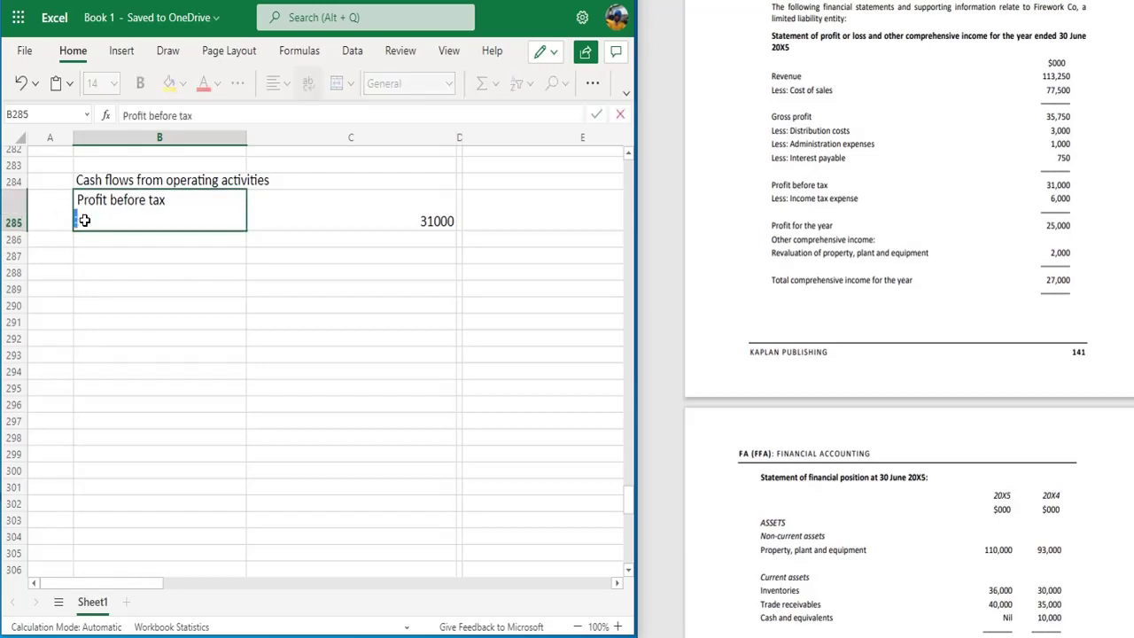
pyautogui.click(92, 243)
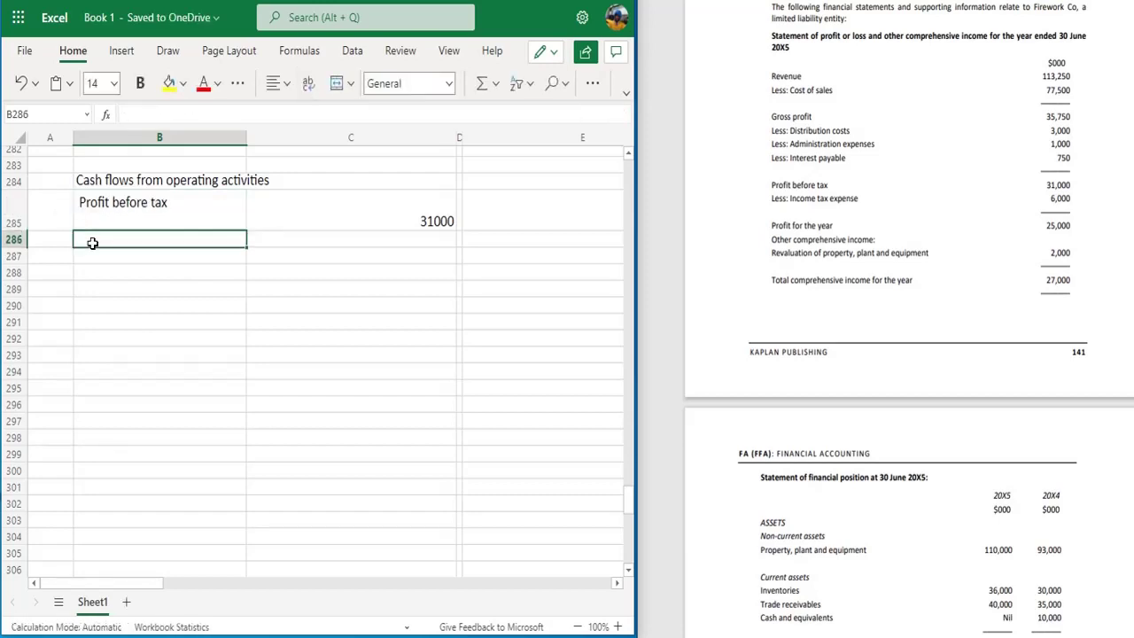
# Clear cell B285 and re-enter its label as the single line "profit before tsx".
pyautogui.click(94, 224)
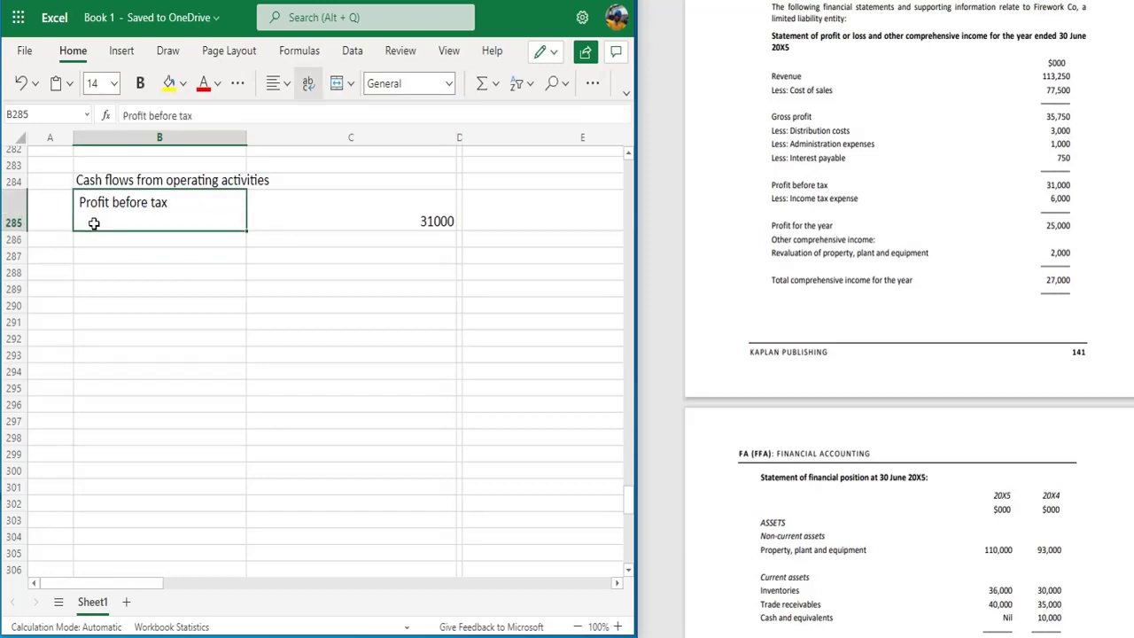
pyautogui.press('BackSpace')
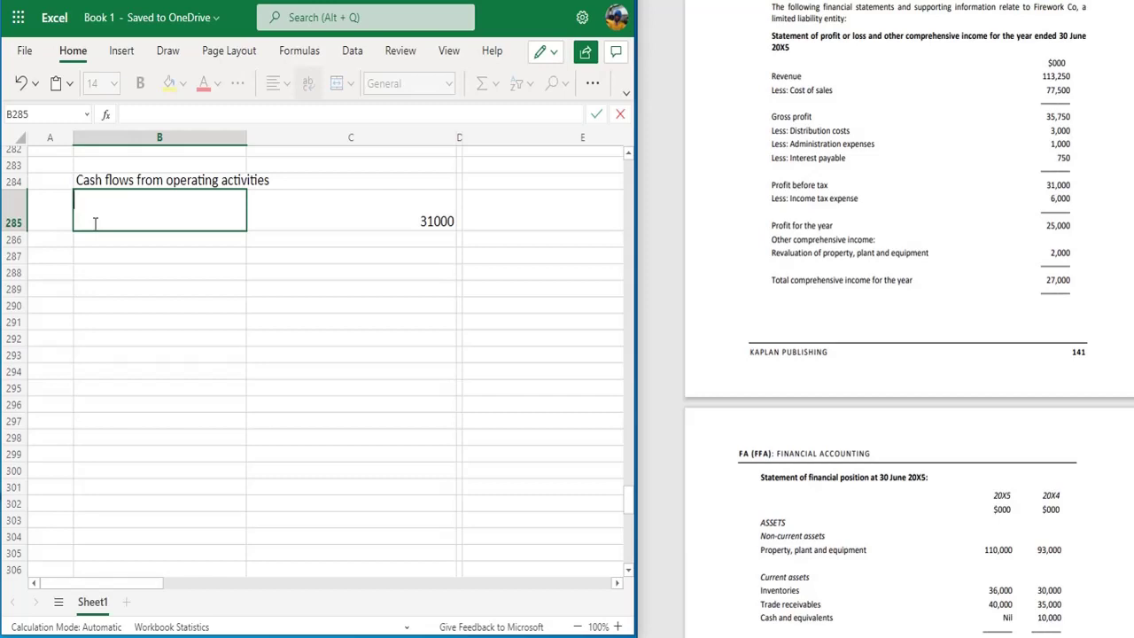
pyautogui.click(105, 252)
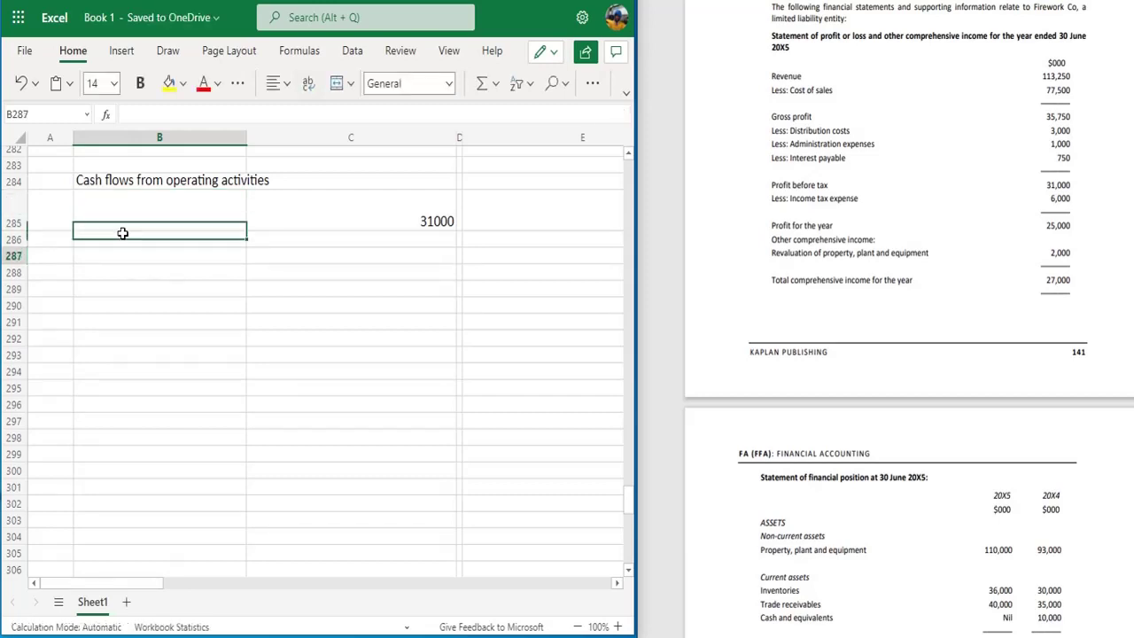
pyautogui.click(122, 200)
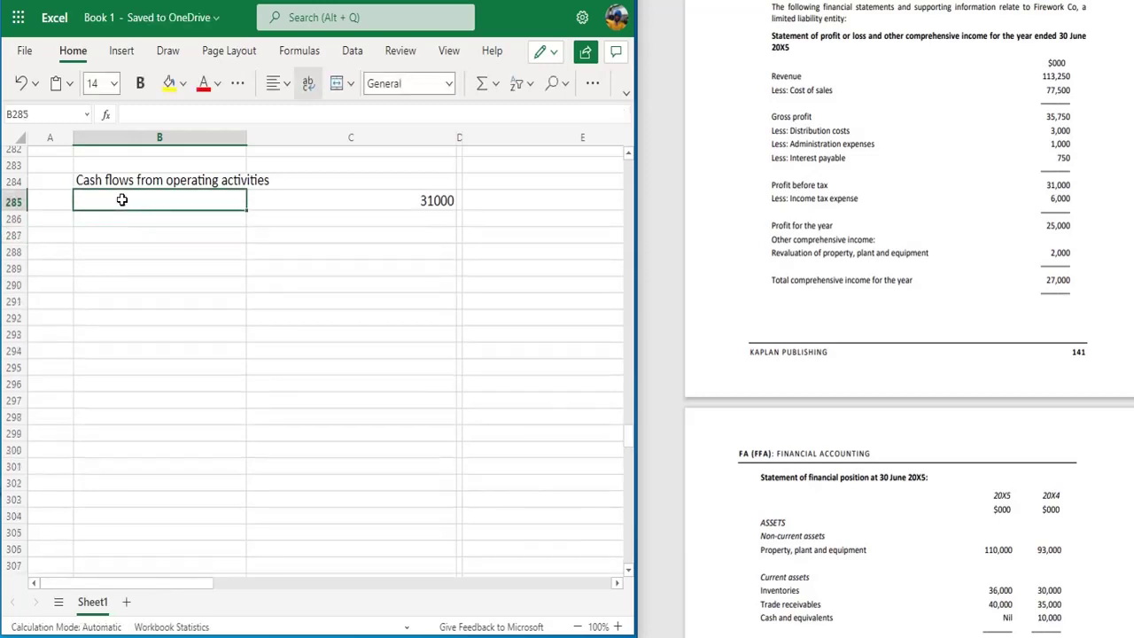
pyautogui.write('profi')
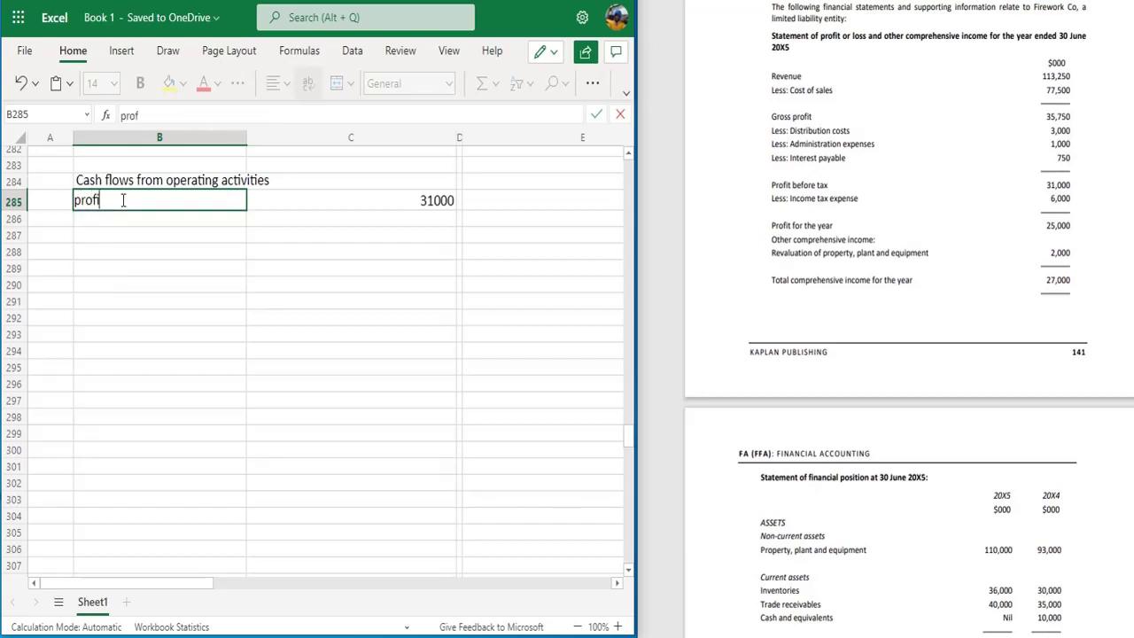
pyautogui.write('t br')
pyautogui.write('efore')
pyautogui.write(' tsx')
pyautogui.press('Return')
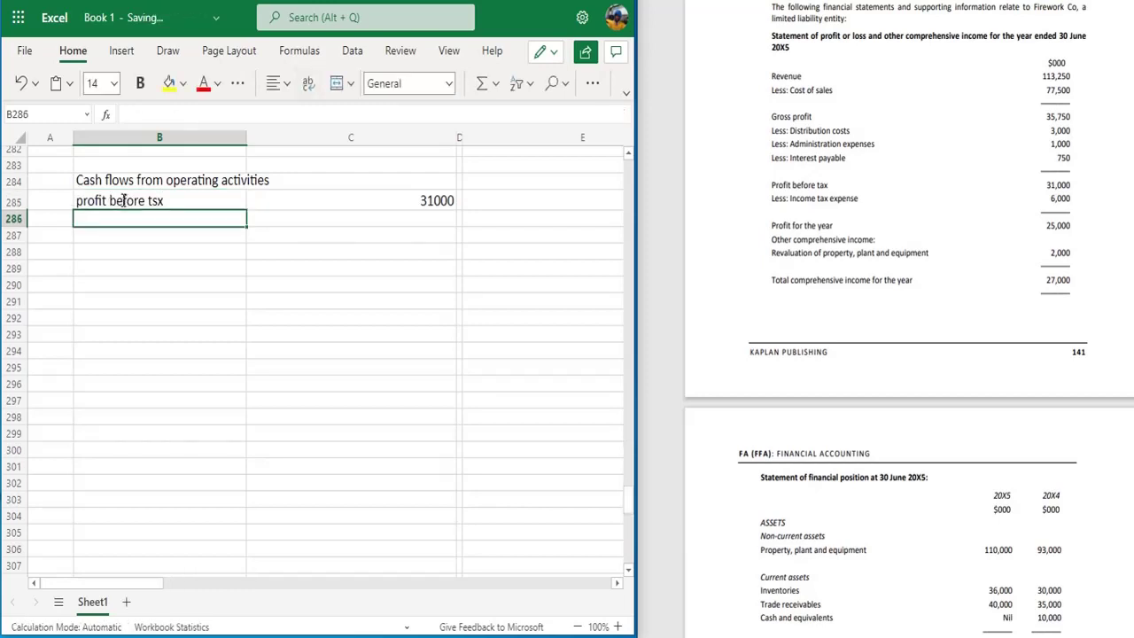
# Paste "Adjustments for" into cell B286 and enter the label "depreciation" in cell B287.
pyautogui.hotkey('ctrl', 'v')
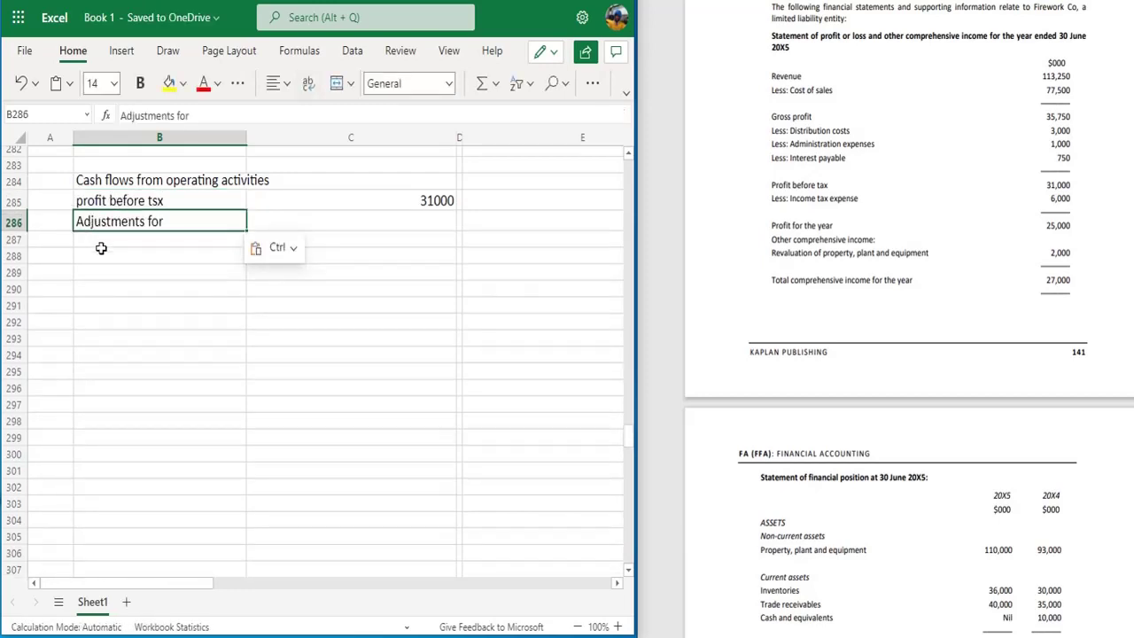
pyautogui.click(101, 250)
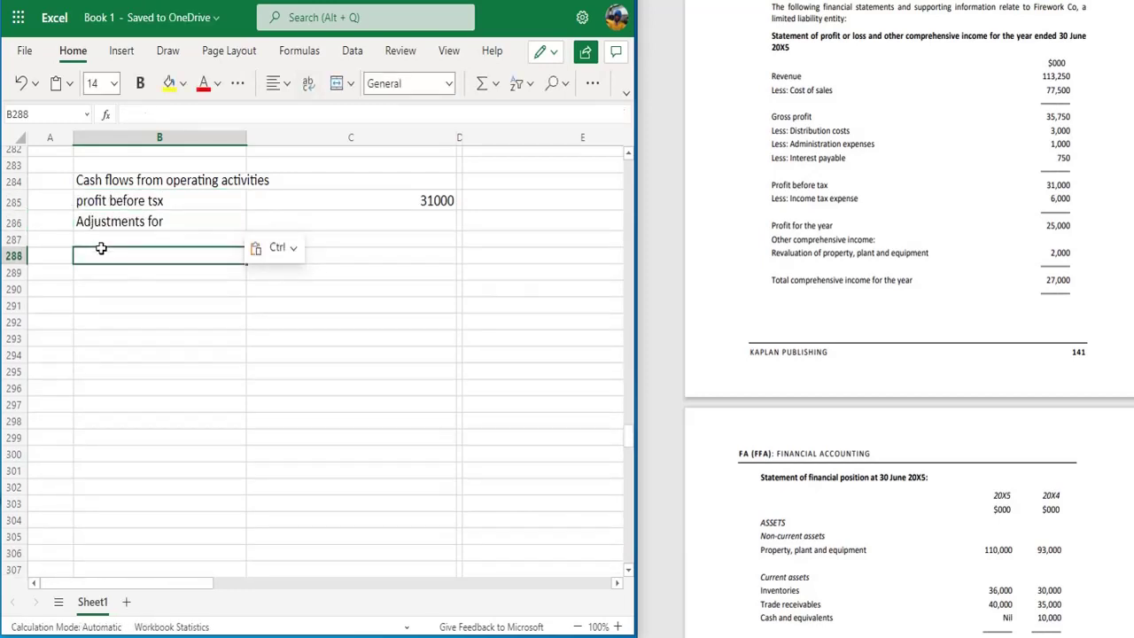
pyautogui.click(149, 236)
pyautogui.write('dep')
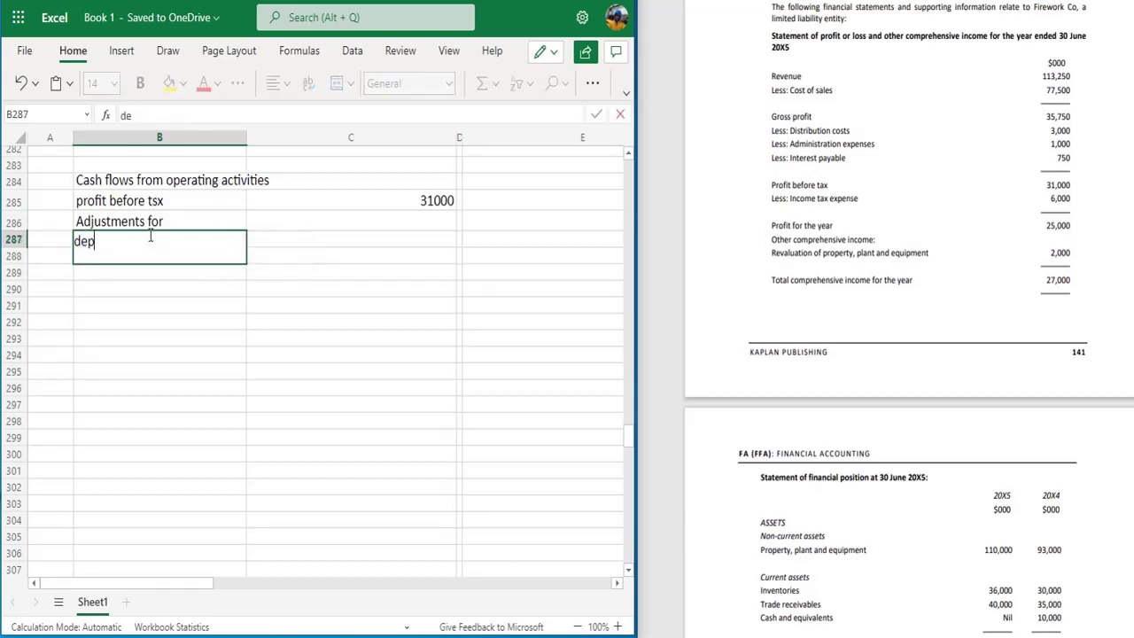
pyautogui.write('reciatiom')
pyautogui.write('n')
pyautogui.click(719, 275)
# Review the question's notes on the depreciation charge and enter the column heading "$000" in cell C284.
pyautogui.scroll(-5, 719, 274)
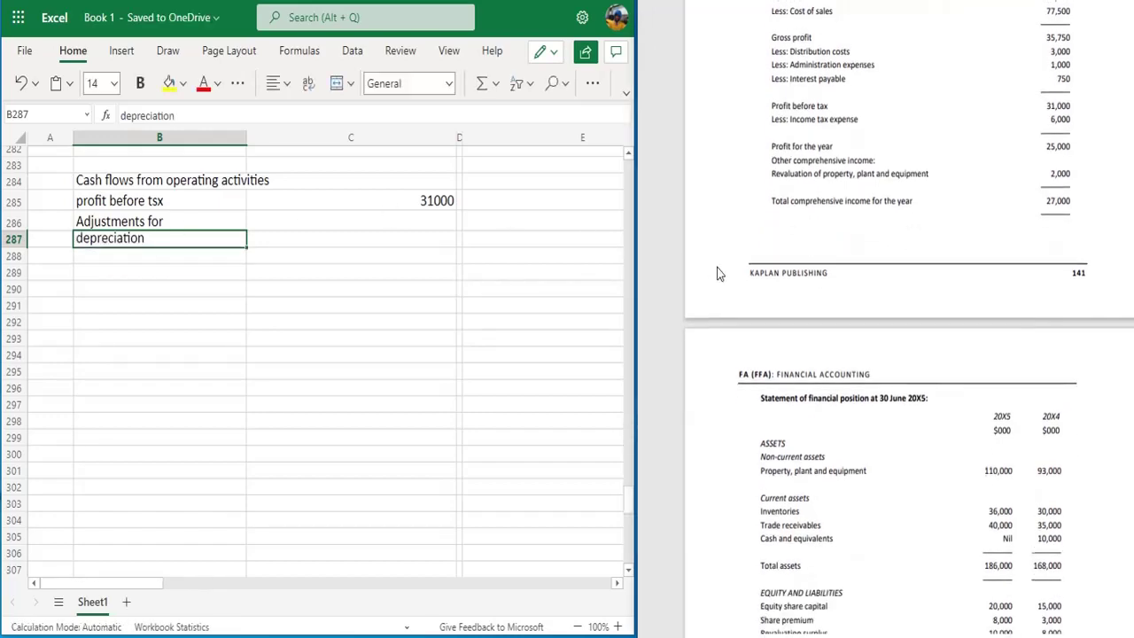
pyautogui.scroll(-2, 720, 274)
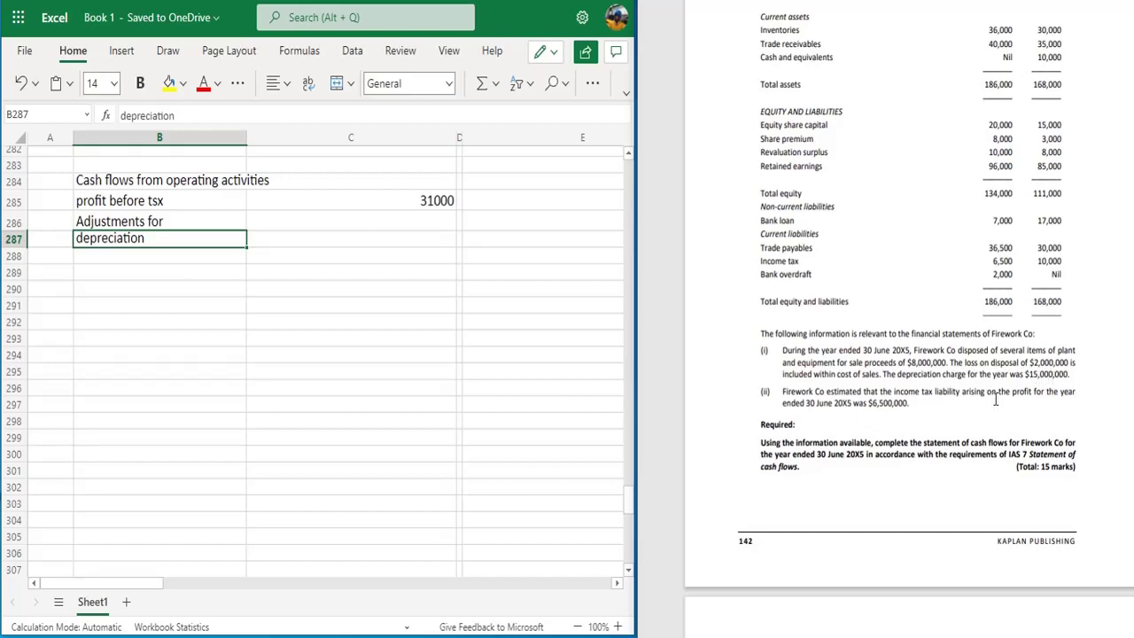
pyautogui.scroll(-3, 996, 399)
pyautogui.scroll(4, 996, 399)
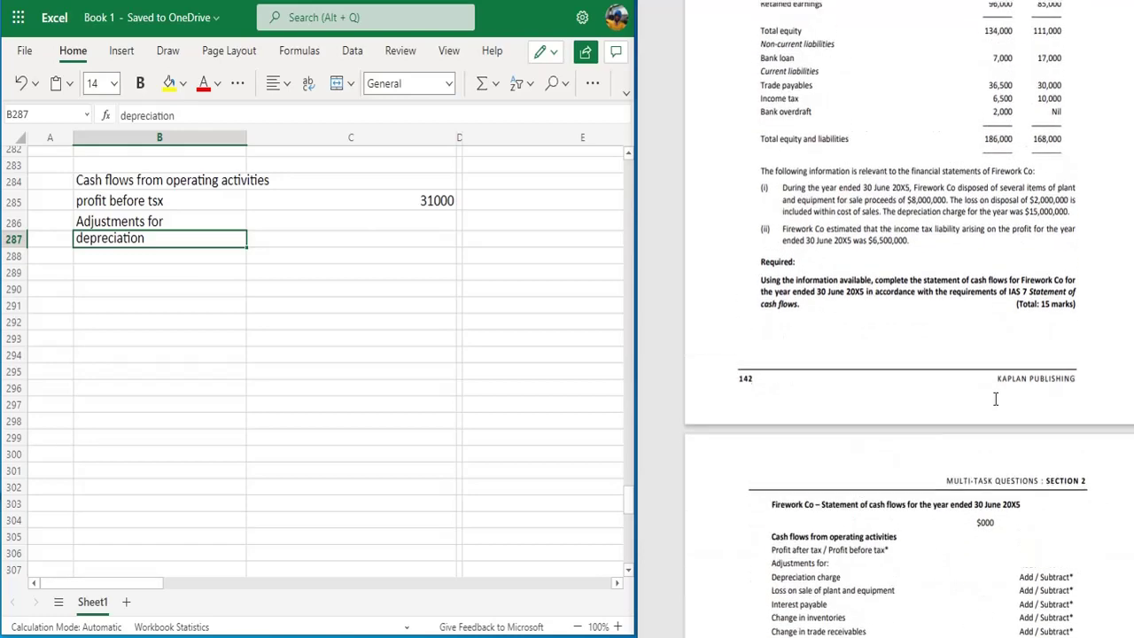
pyautogui.scroll(1, 996, 398)
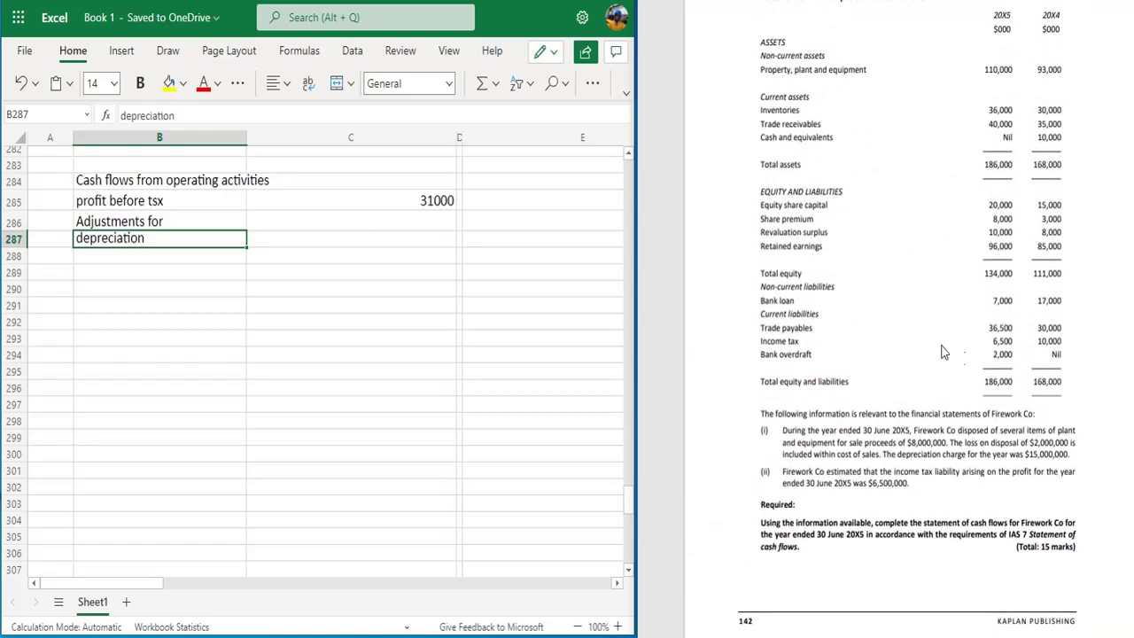
pyautogui.doubleClick(428, 181)
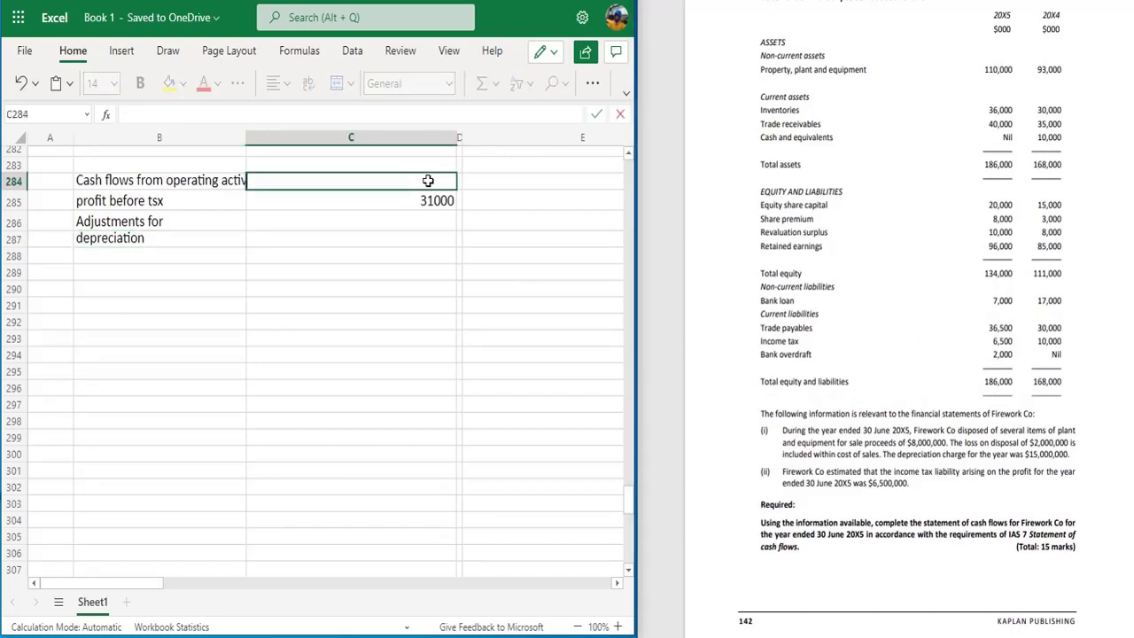
pyautogui.write('$000')
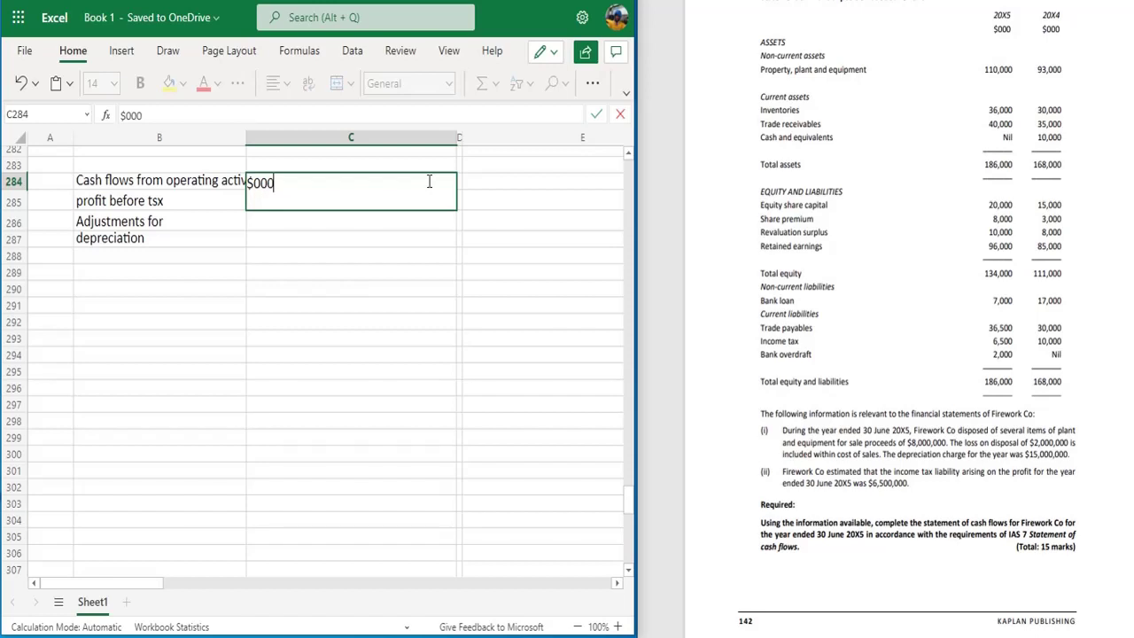
pyautogui.press('Return')
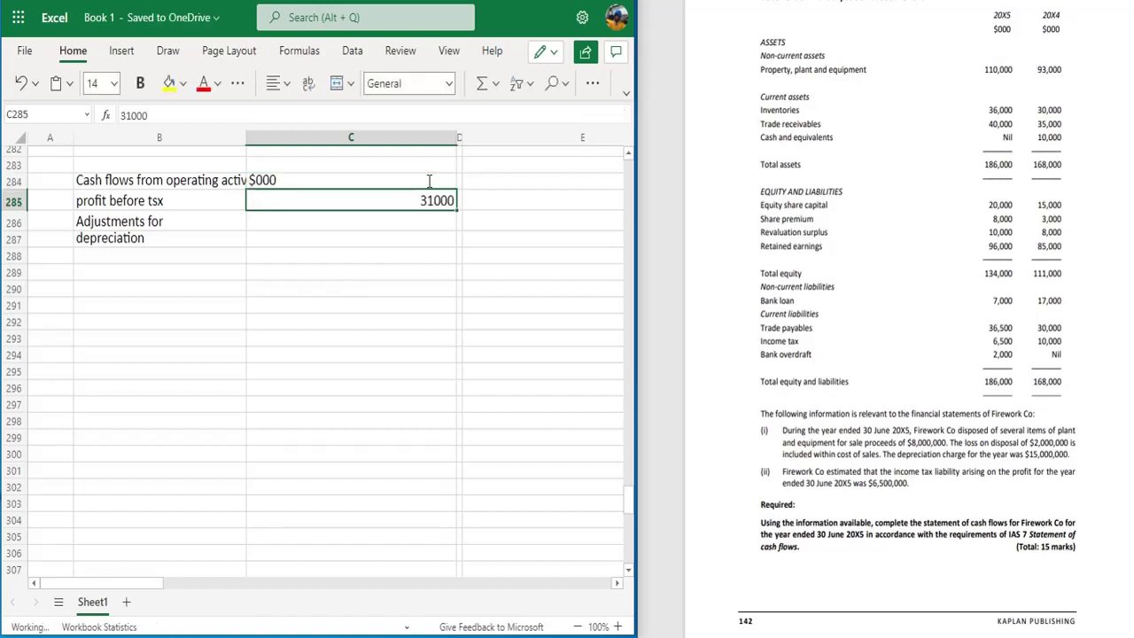
# Enter 1500 as the depreciation amount in cell C287.
pyautogui.press('Down')
pyautogui.press('Down')
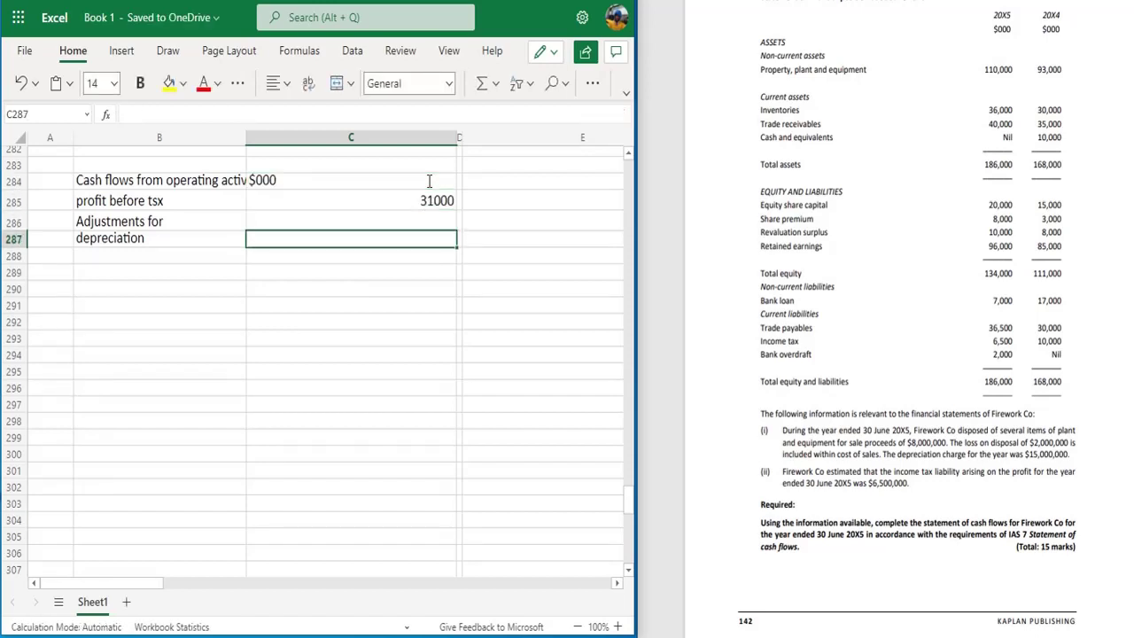
pyautogui.write('1500')
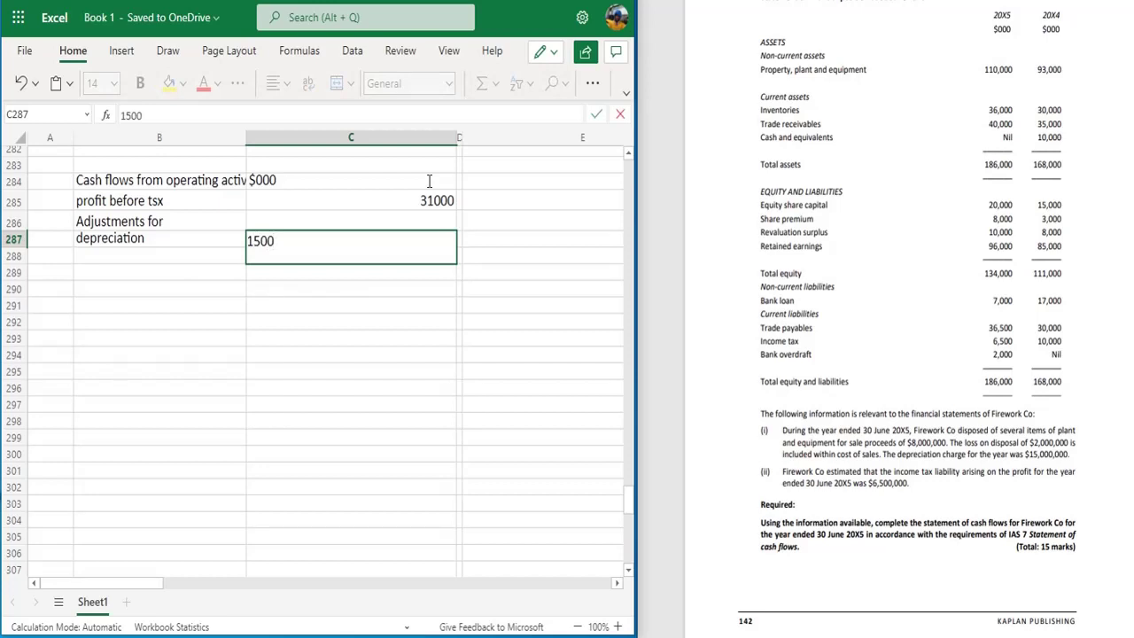
pyautogui.press('Return')
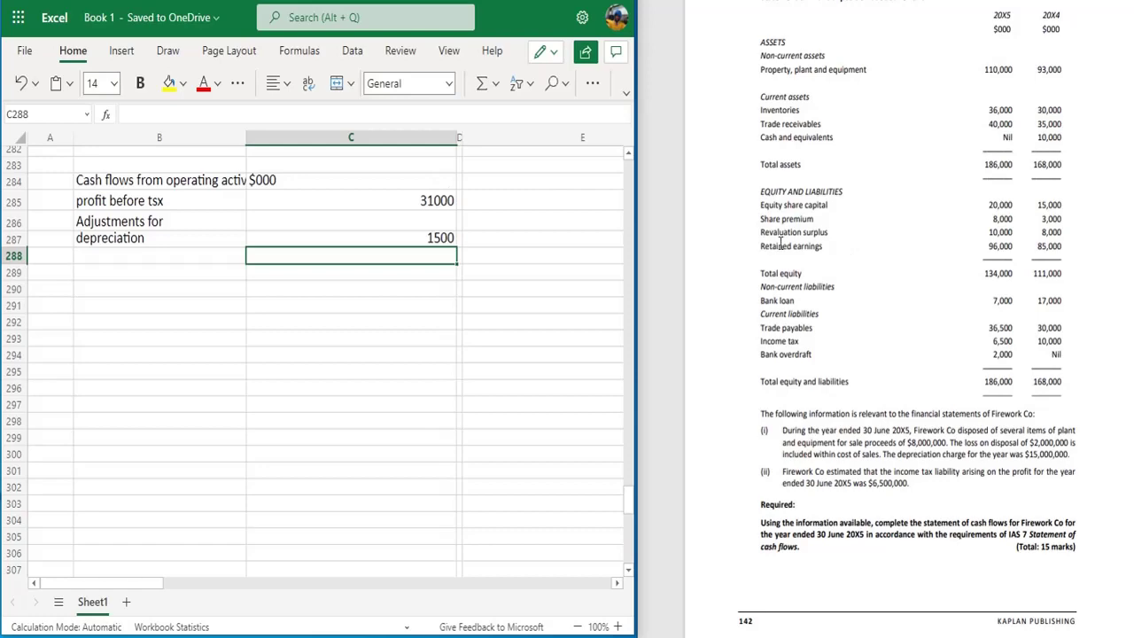
# Copy the "Loss on sale of plant and equipment" line from Firework Co's statement of cash flows template.
pyautogui.scroll(-5, 742, 245)
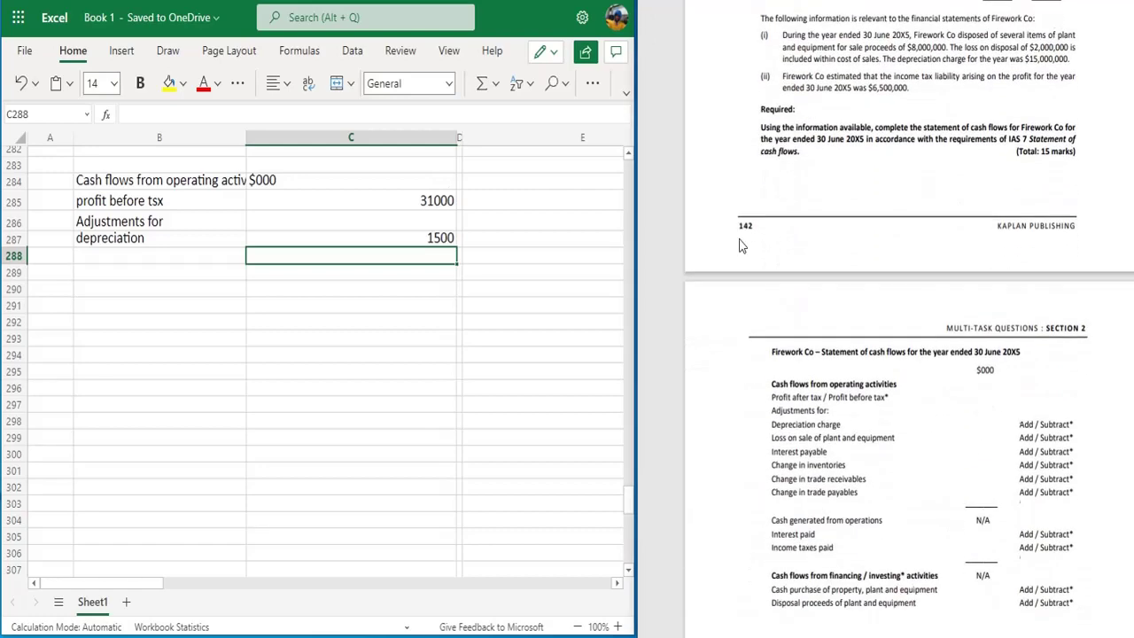
pyautogui.scroll(-3, 742, 245)
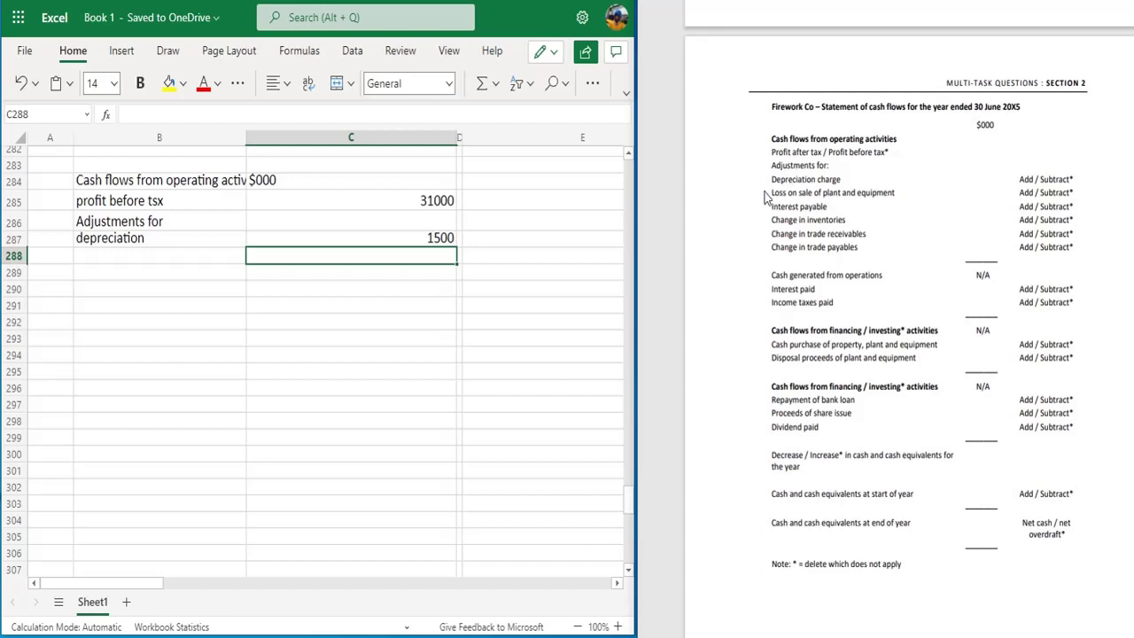
pyautogui.moveTo(771, 195); pyautogui.dragTo(898, 190)
pyautogui.hotkey('ctrl', 'c')
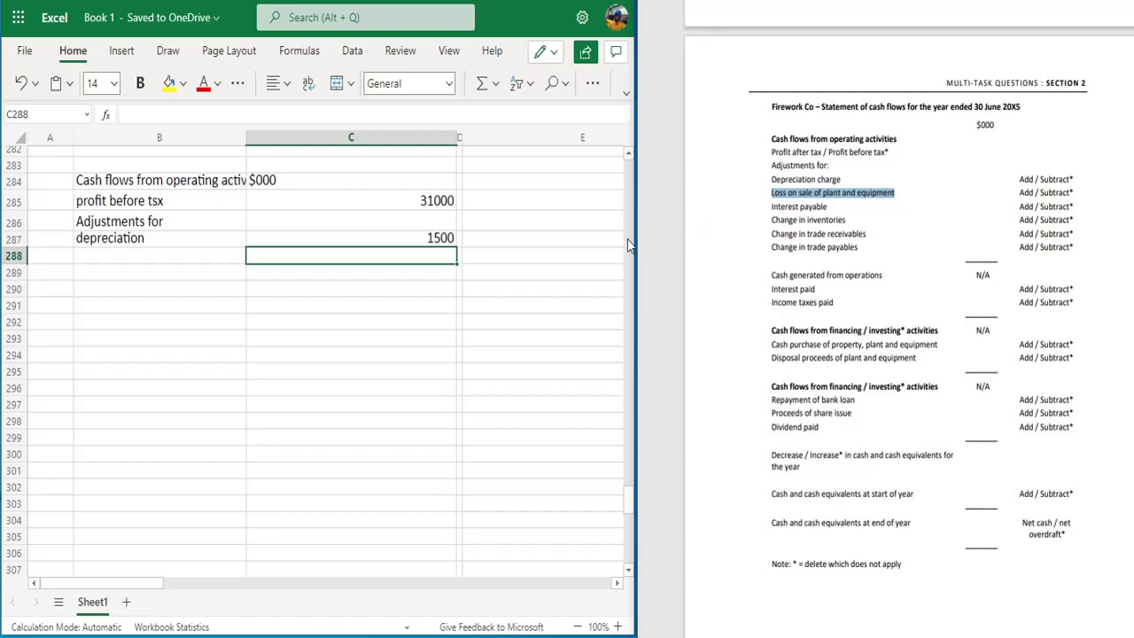
# Enter "add" in cell E287 beside the depreciation amount.
pyautogui.click(541, 234)
pyautogui.doubleClick(541, 235)
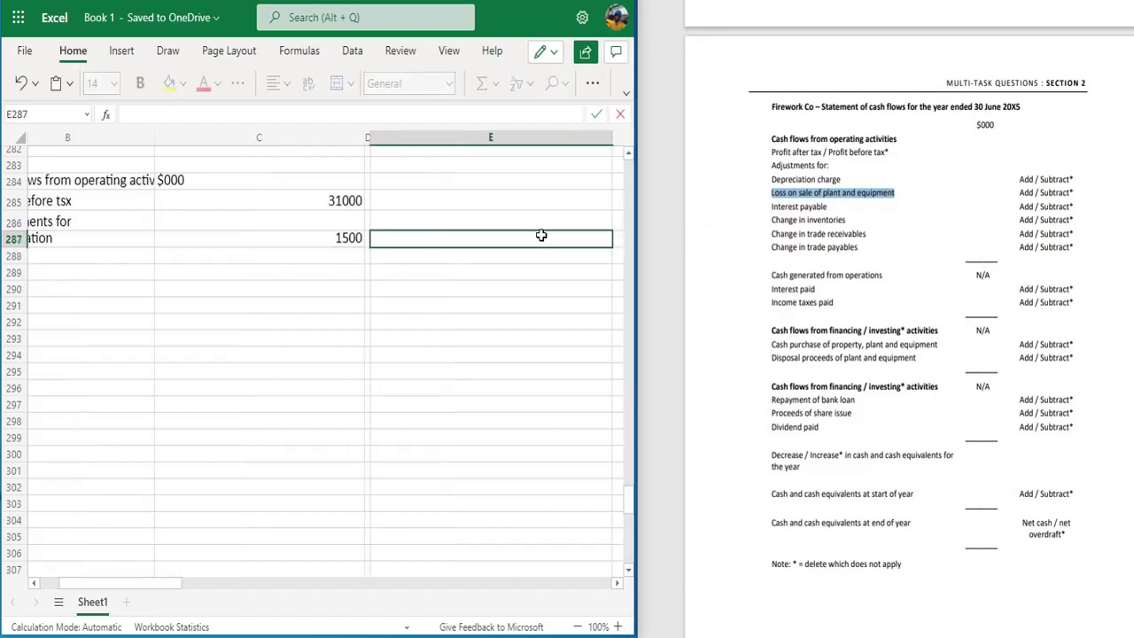
pyautogui.write('add')
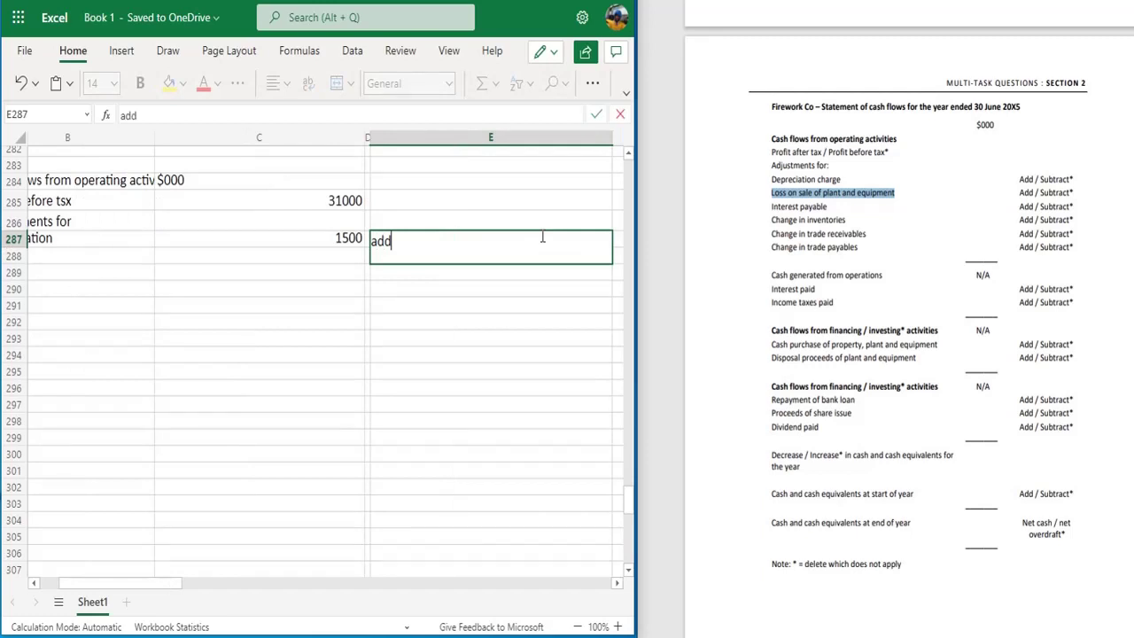
# Narrow column E to roughly a quarter of its width so it fits beside the amounts column.
pyautogui.click(611, 140)
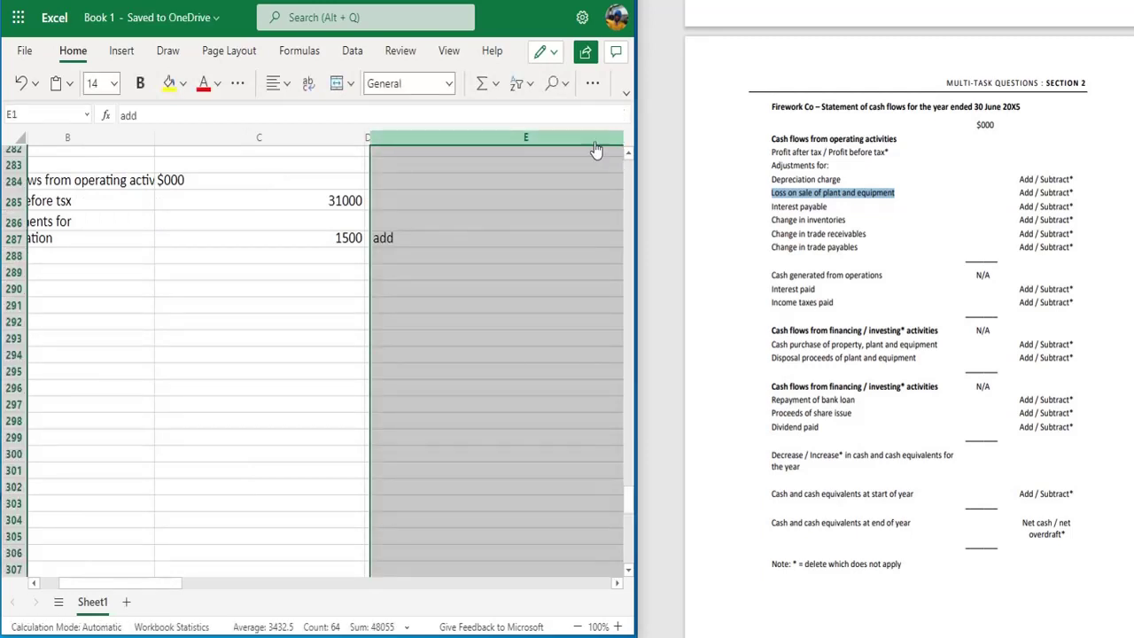
pyautogui.click(620, 588)
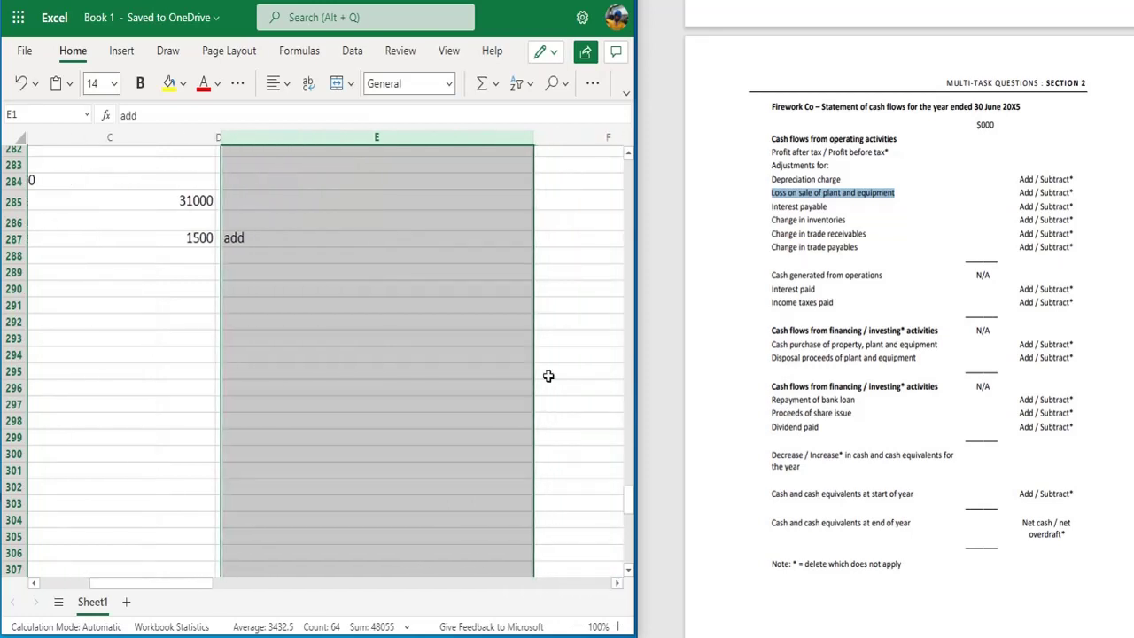
pyautogui.moveTo(532, 132); pyautogui.dragTo(302, 141)
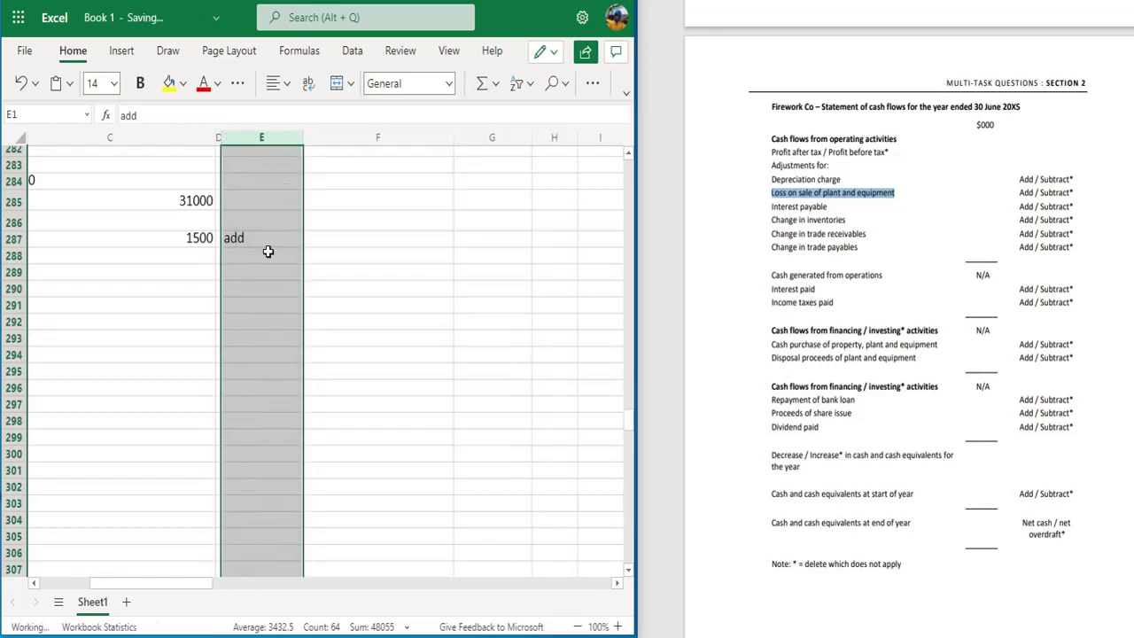
pyautogui.click(32, 584)
pyautogui.click(33, 583)
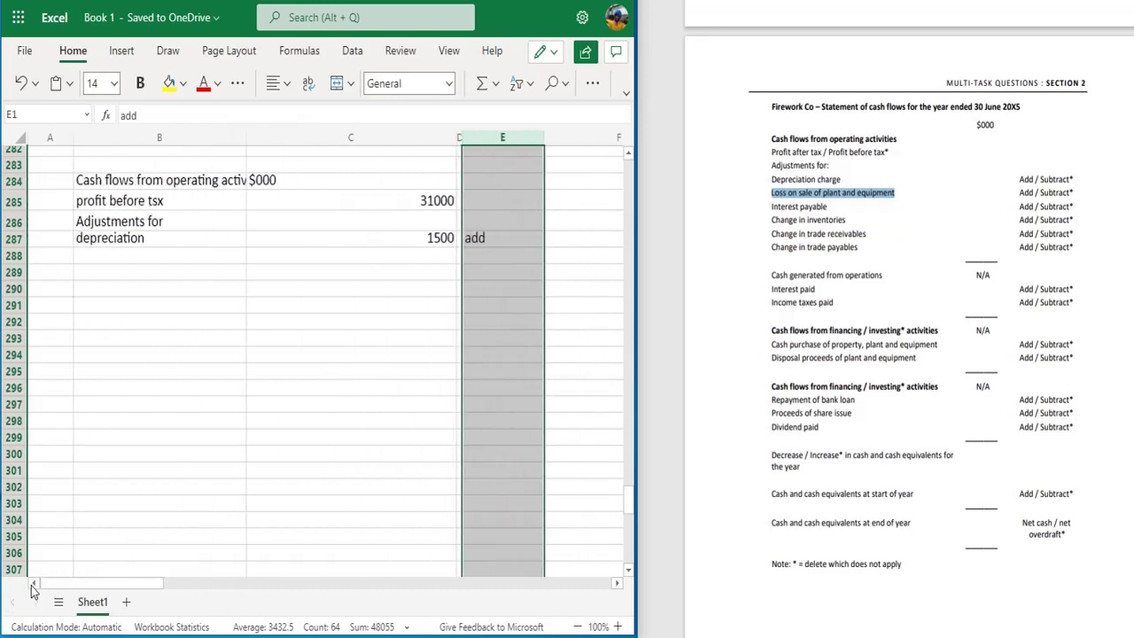
# Paste "Loss on sale of plant and equipment" into cell B288 and enter its amount, 2000, in cell C288.
pyautogui.click(97, 261)
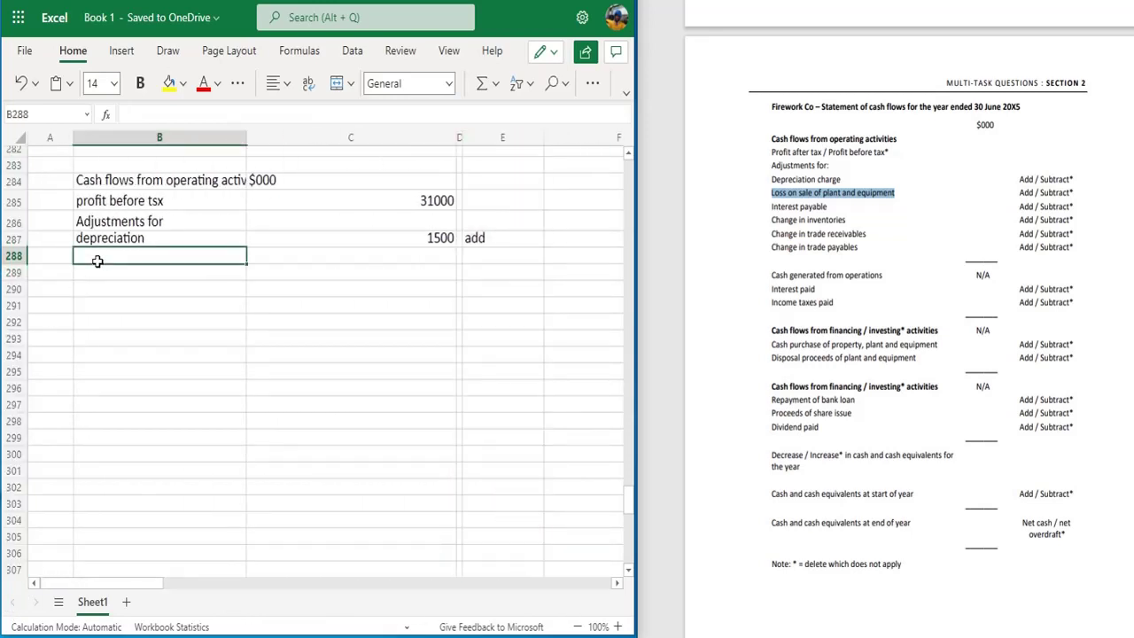
pyautogui.hotkey('ctrl', 'v')
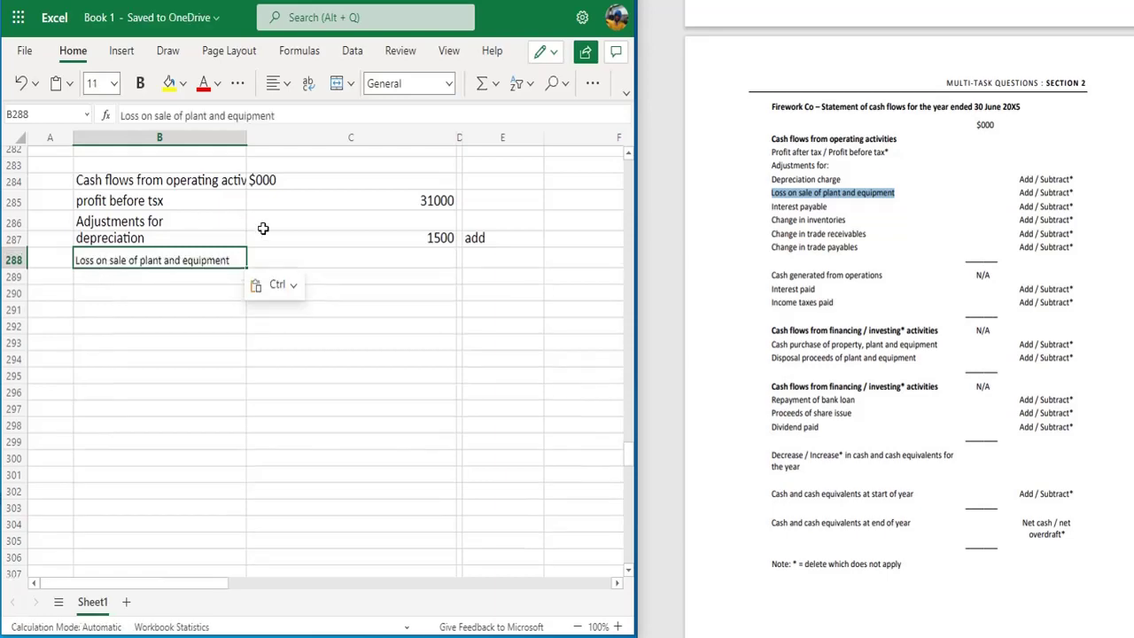
pyautogui.click(749, 227)
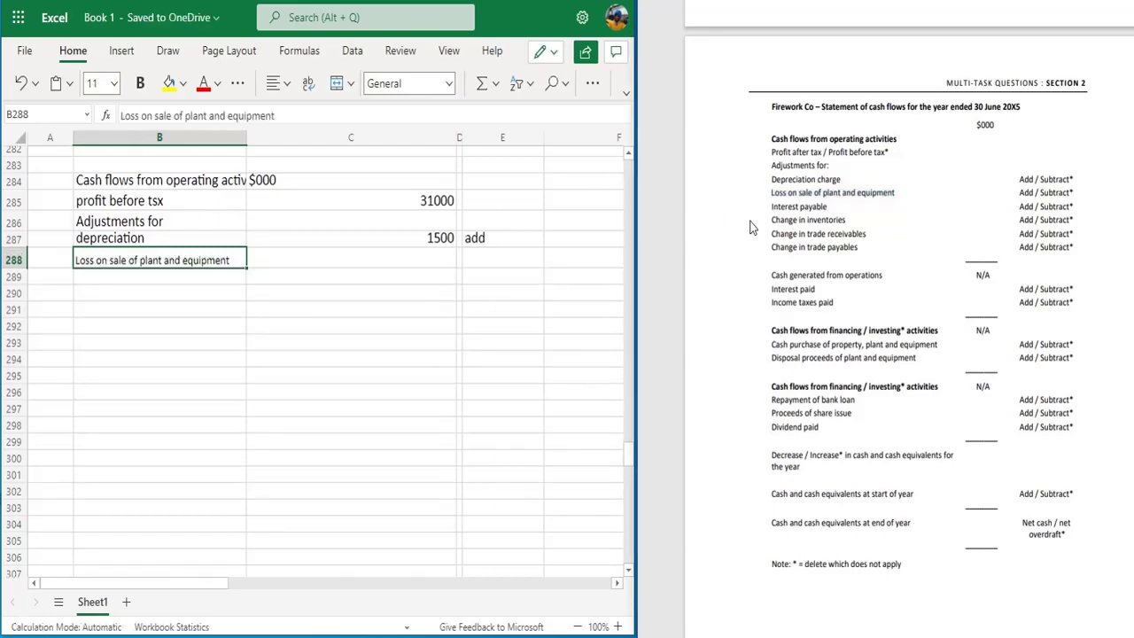
pyautogui.scroll(-5, 750, 228)
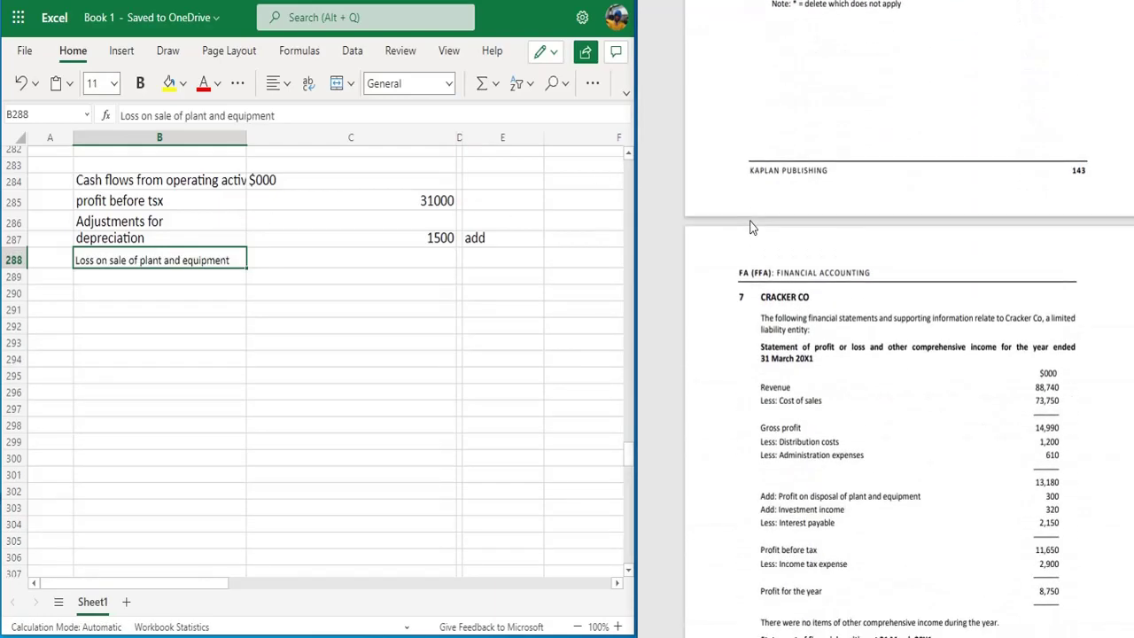
pyautogui.scroll(10, 749, 228)
pyautogui.scroll(-1, 749, 227)
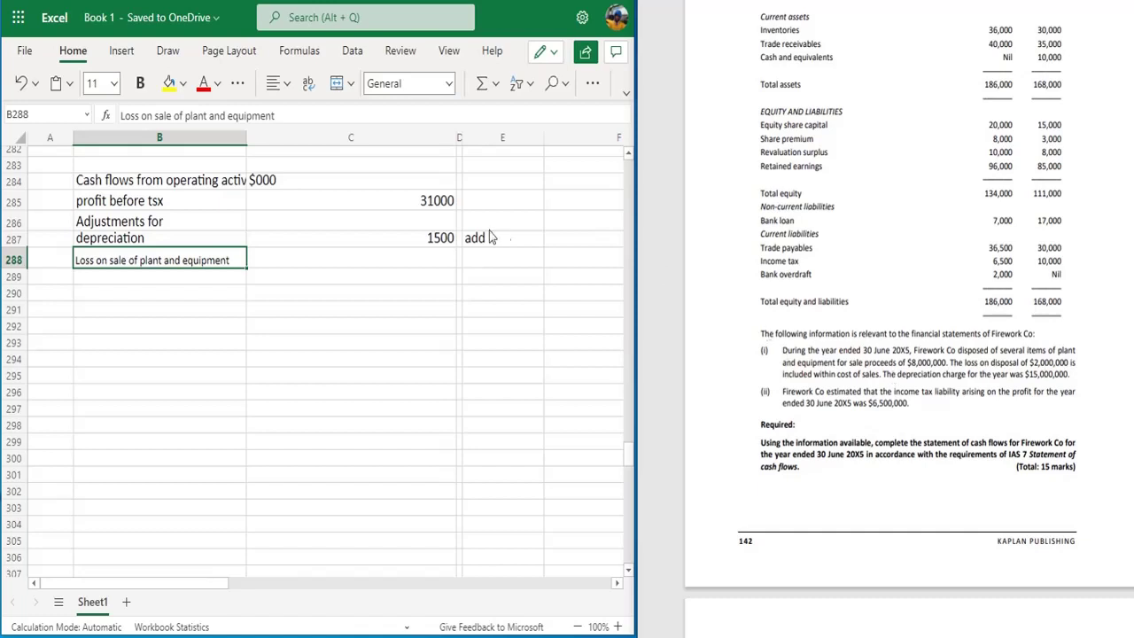
pyautogui.click(422, 261)
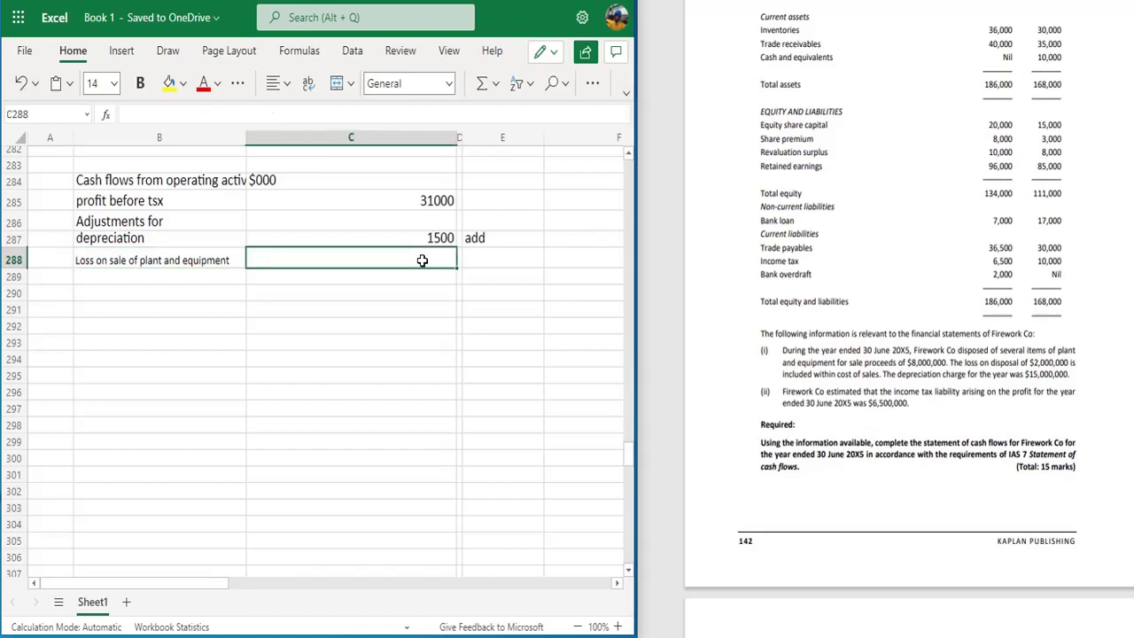
pyautogui.write('2000')
pyautogui.press('Return')
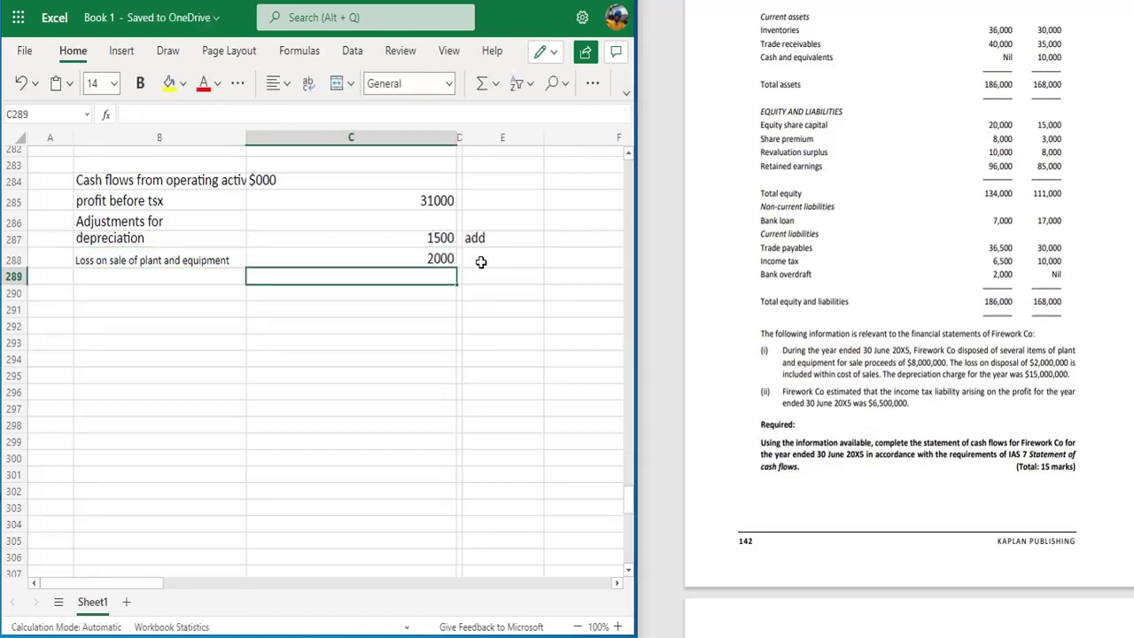
# Enter "add" in cell E288 beside the loss on sale amount.
pyautogui.click(481, 261)
pyautogui.write('add')
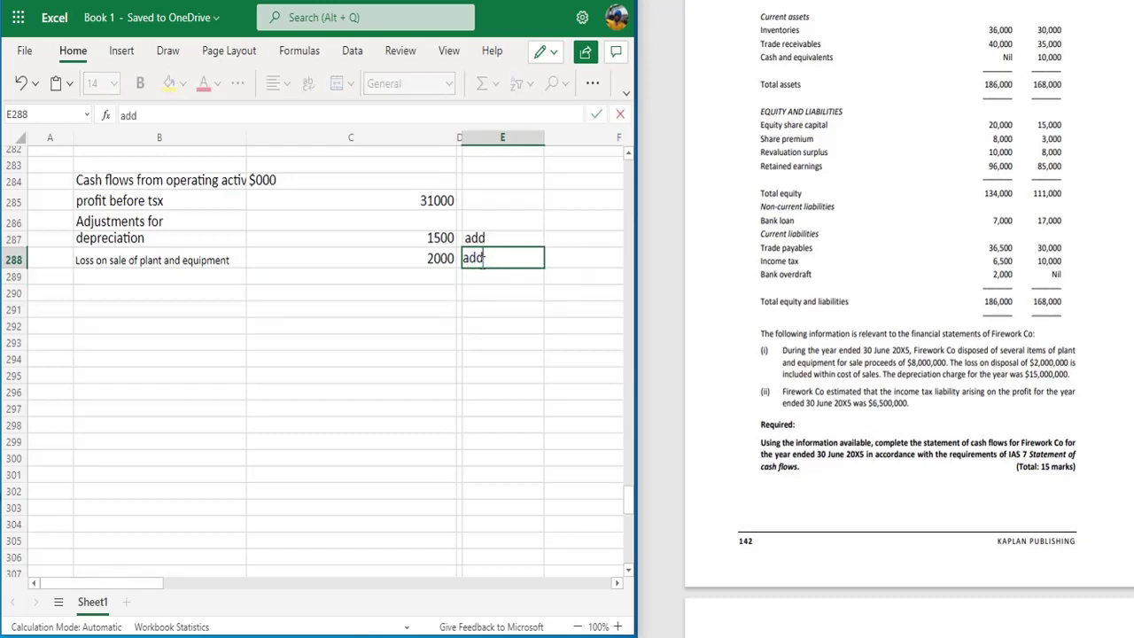
pyautogui.press('Return')
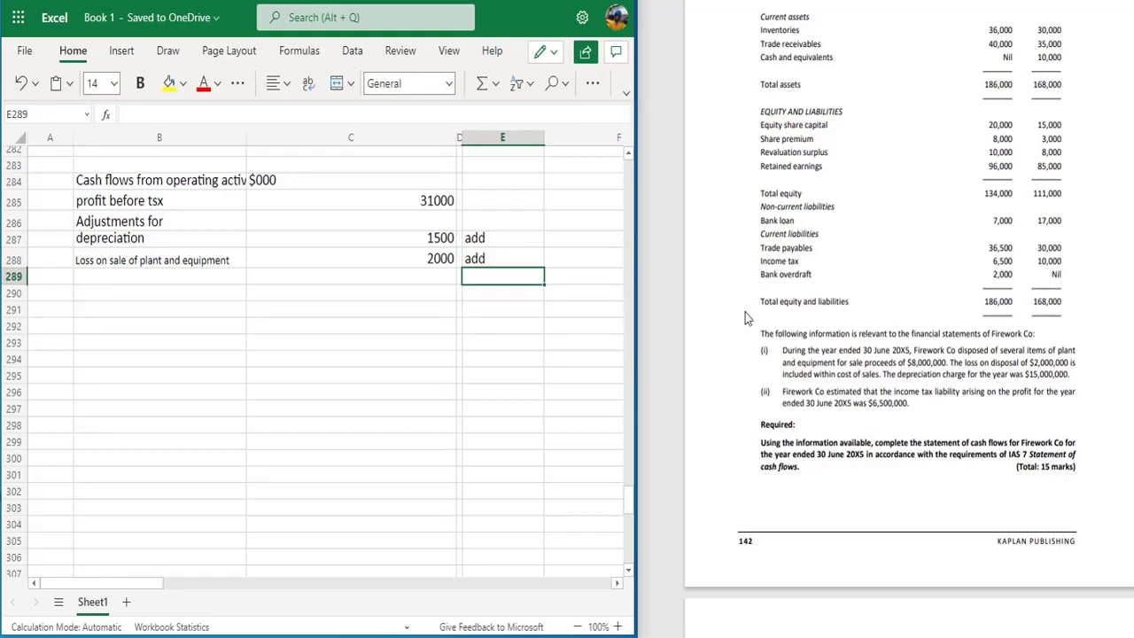
# Copy the interest payable label from the statement of cash flows template into cell B289.
pyautogui.scroll(-5, 745, 312)
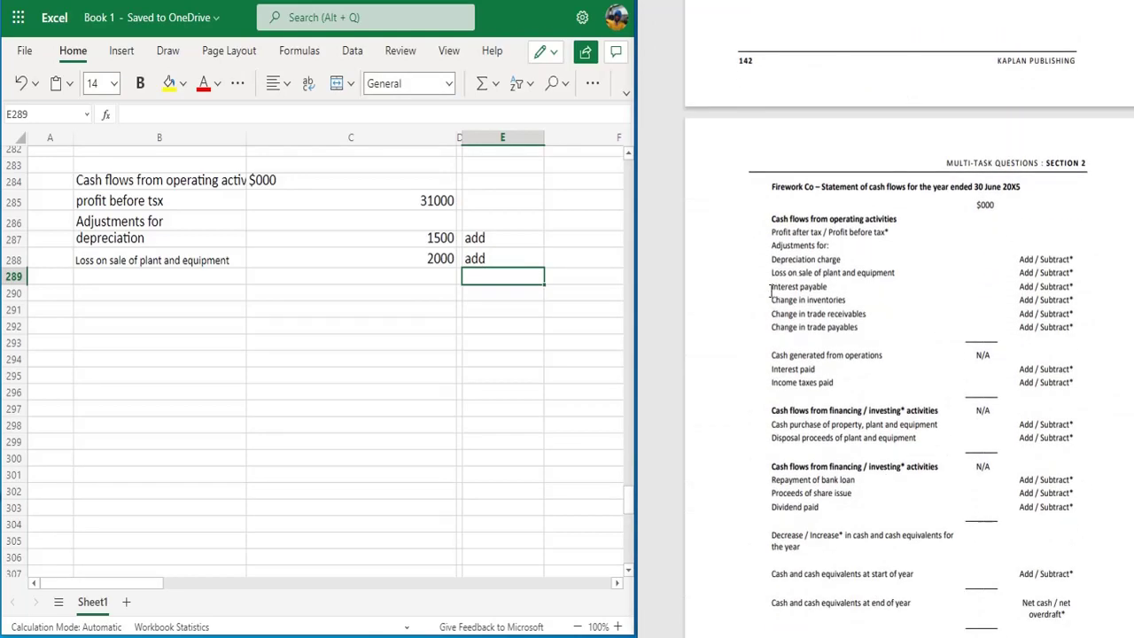
pyautogui.moveTo(772, 289); pyautogui.dragTo(854, 289)
pyautogui.hotkey('ctrl', 'c')
pyautogui.click(214, 278)
pyautogui.hotkey('ctrl', 'v')
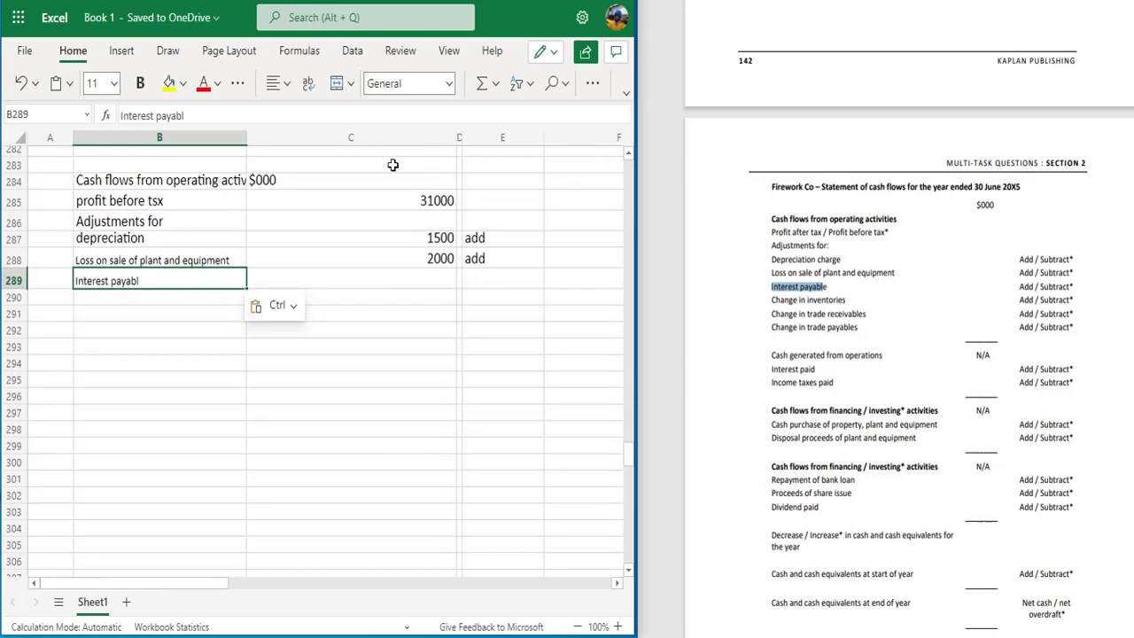
# Correct the label in cell B285 to "profit before tax" and the one in cell B289 to "Interest payable".
pyautogui.doubleClick(157, 200)
pyautogui.press('BackSpace')
pyautogui.press('BackSpace')
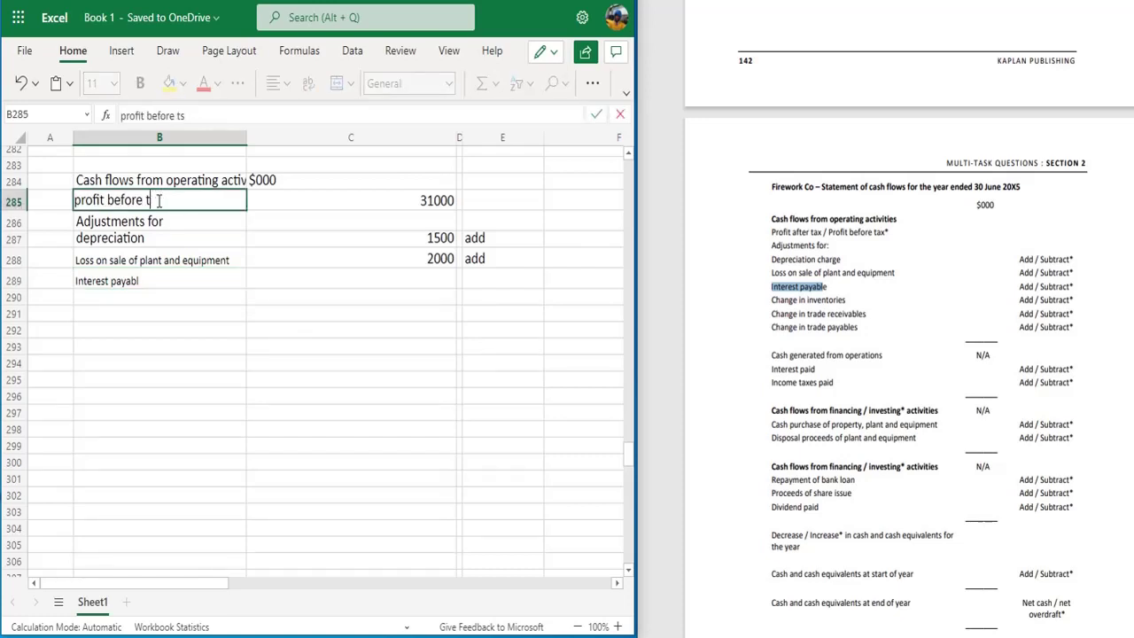
pyautogui.write('ax')
pyautogui.doubleClick(137, 280)
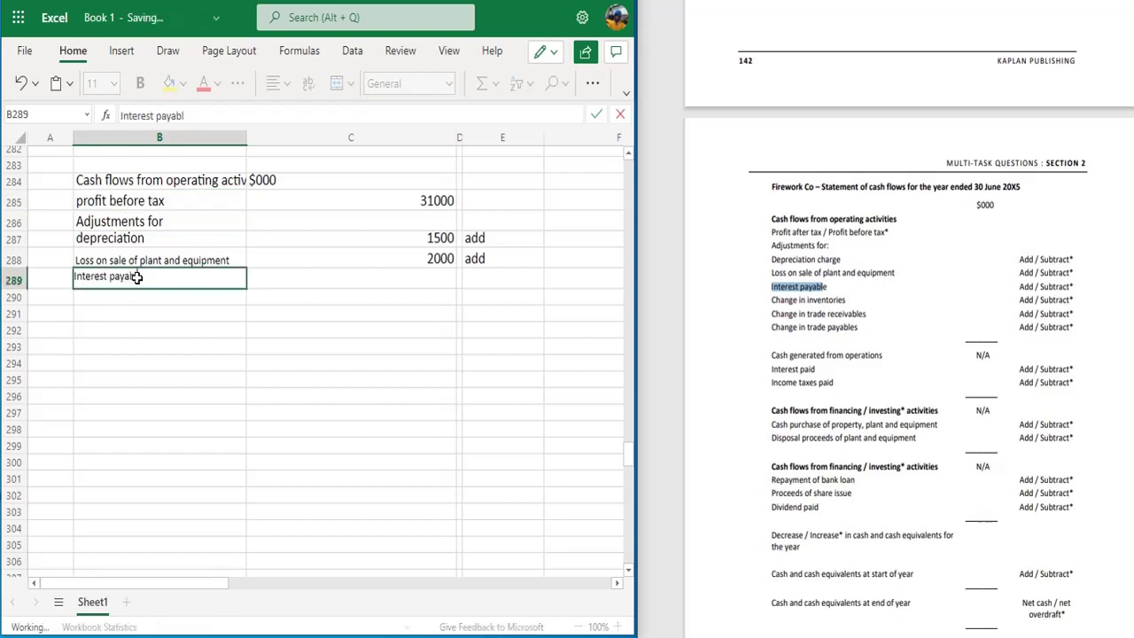
pyautogui.write('e')
# Enter the interest payable from the profit or loss statement, 750, in cell C289 and mark it "add" in cell E289.
pyautogui.click(347, 286)
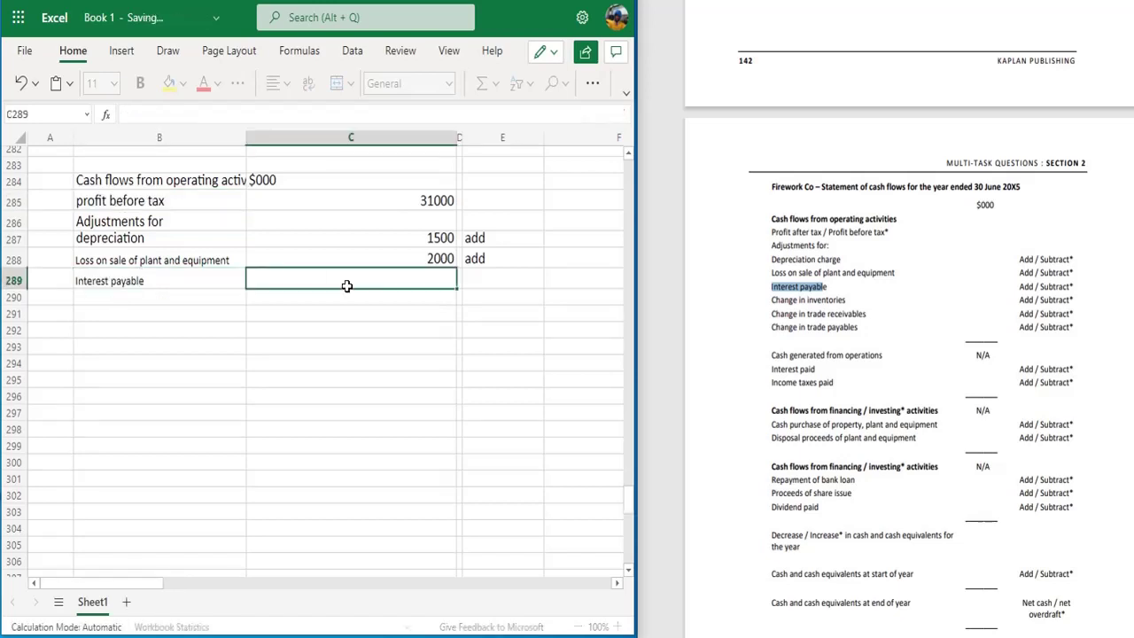
pyautogui.click(760, 219)
pyautogui.scroll(8, 759, 219)
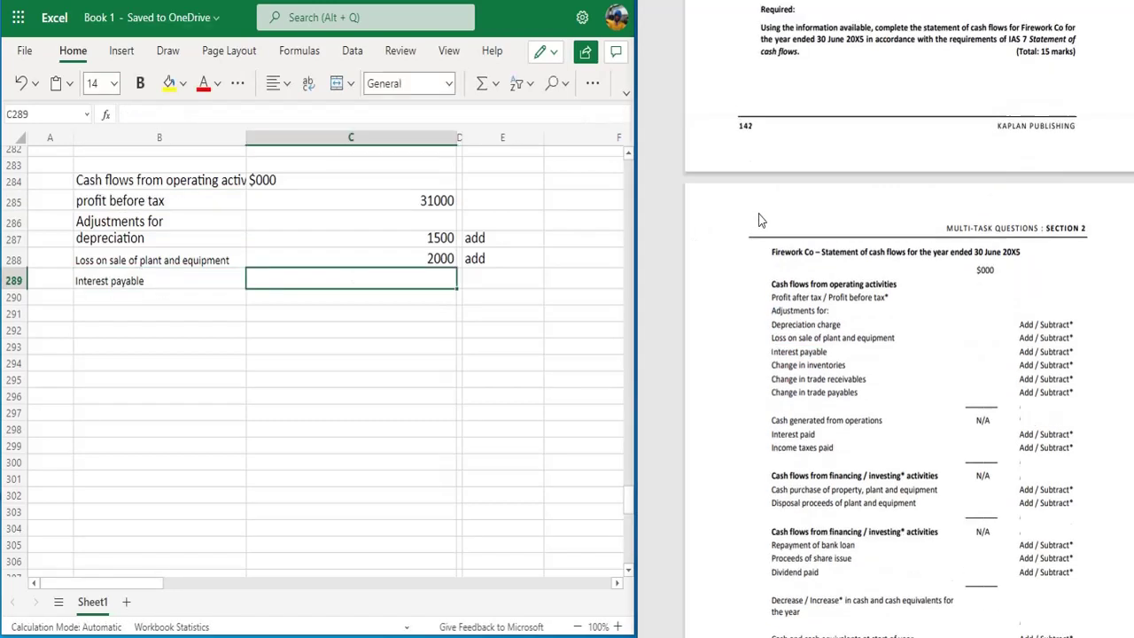
pyautogui.scroll(7, 759, 220)
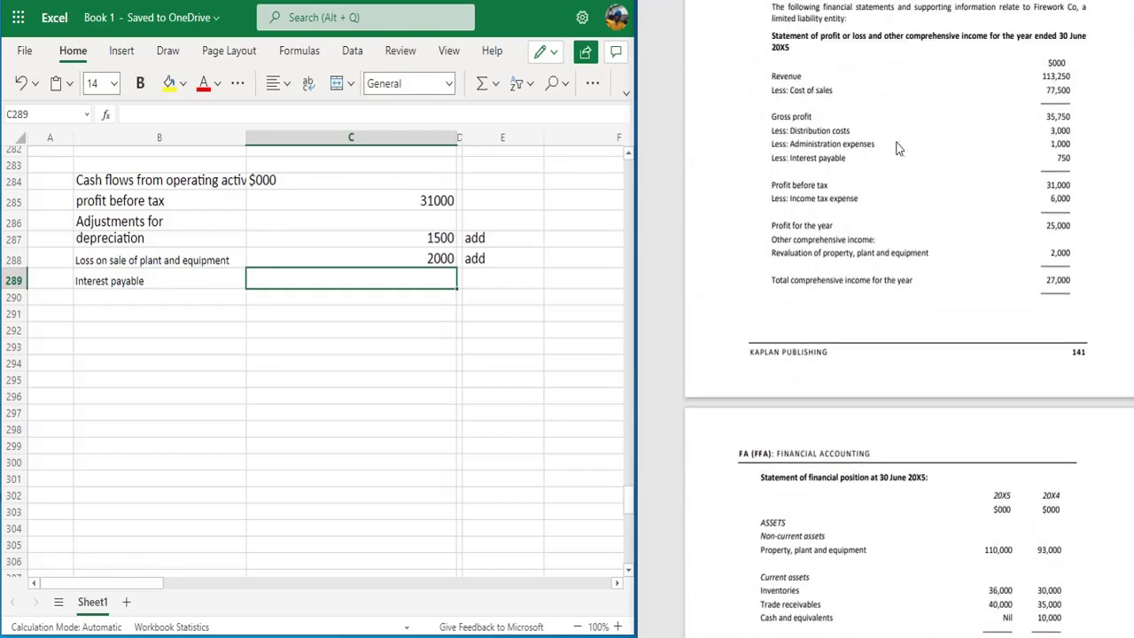
pyautogui.doubleClick(421, 281)
pyautogui.write('750')
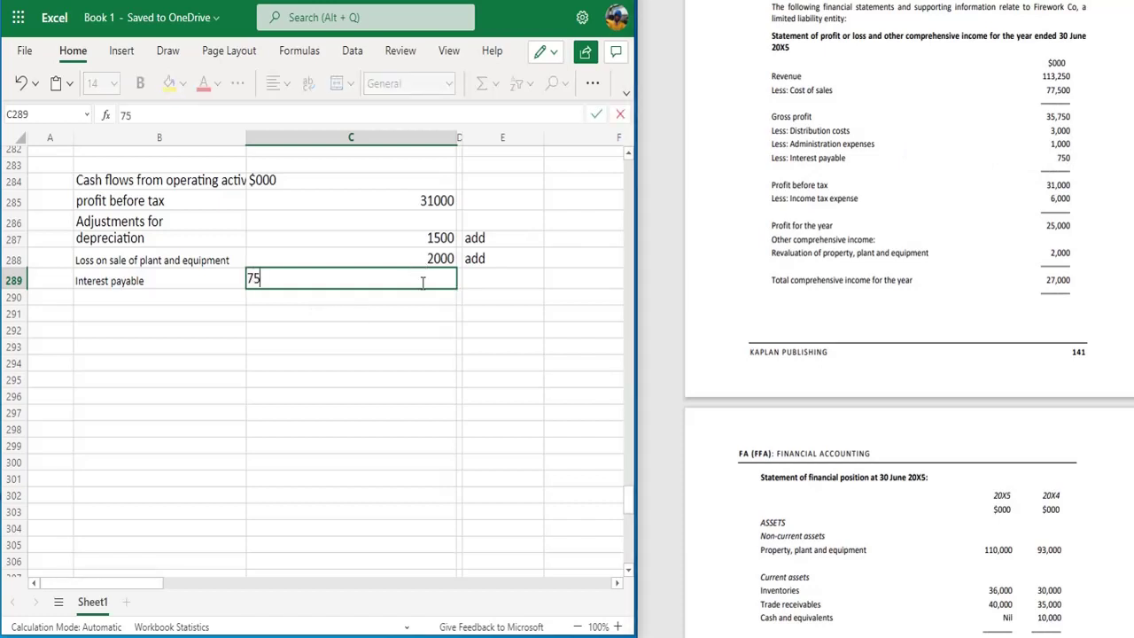
pyautogui.click(529, 273)
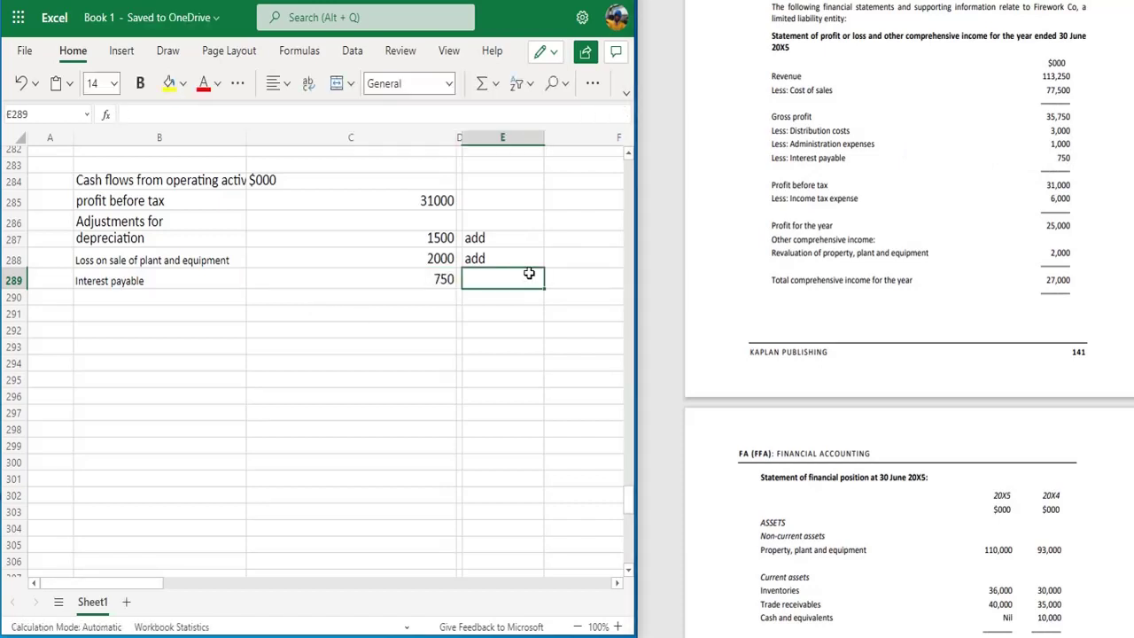
pyautogui.write('add')
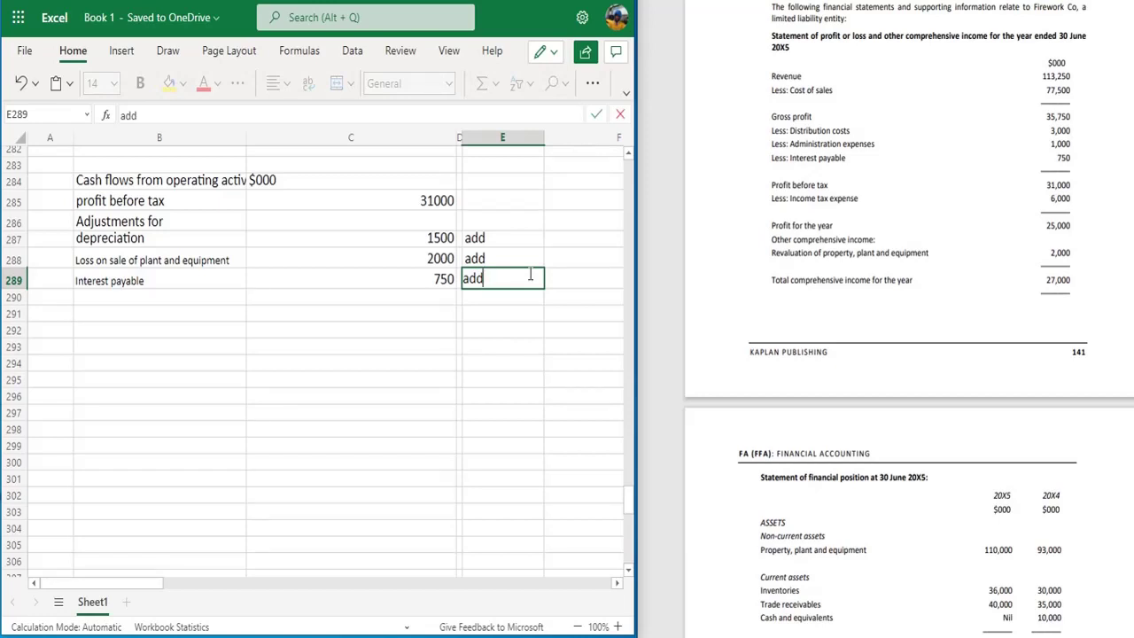
pyautogui.click(700, 360)
pyautogui.scroll(-5, 705, 361)
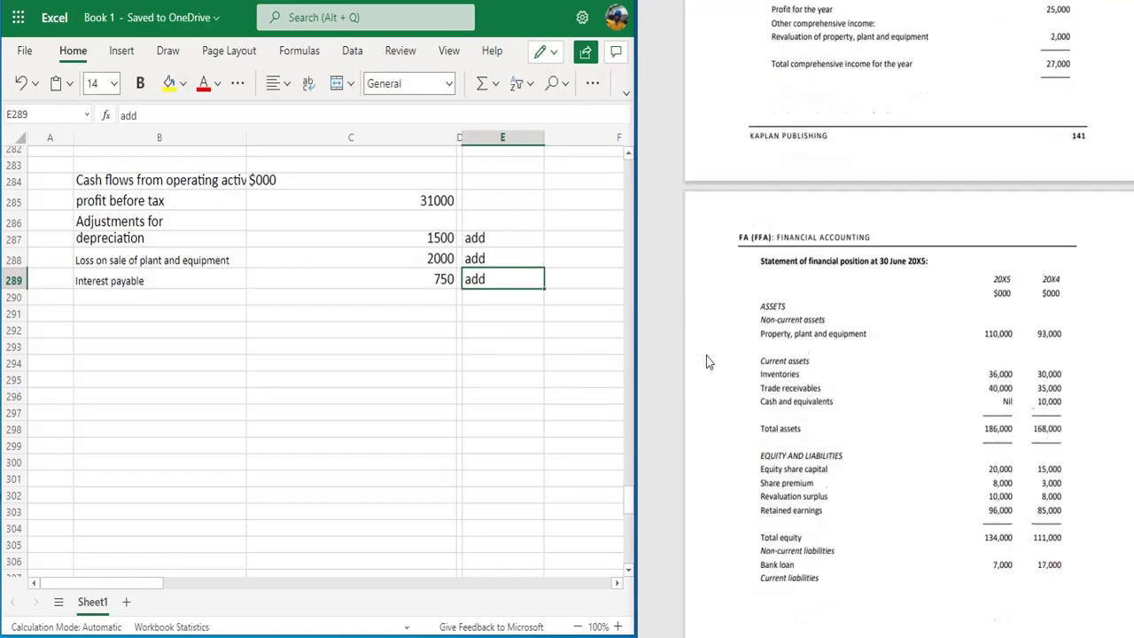
# Copy the "Change in inventories" label from the cash flow statement template in the PDF into cell B290.
pyautogui.scroll(-13, 707, 362)
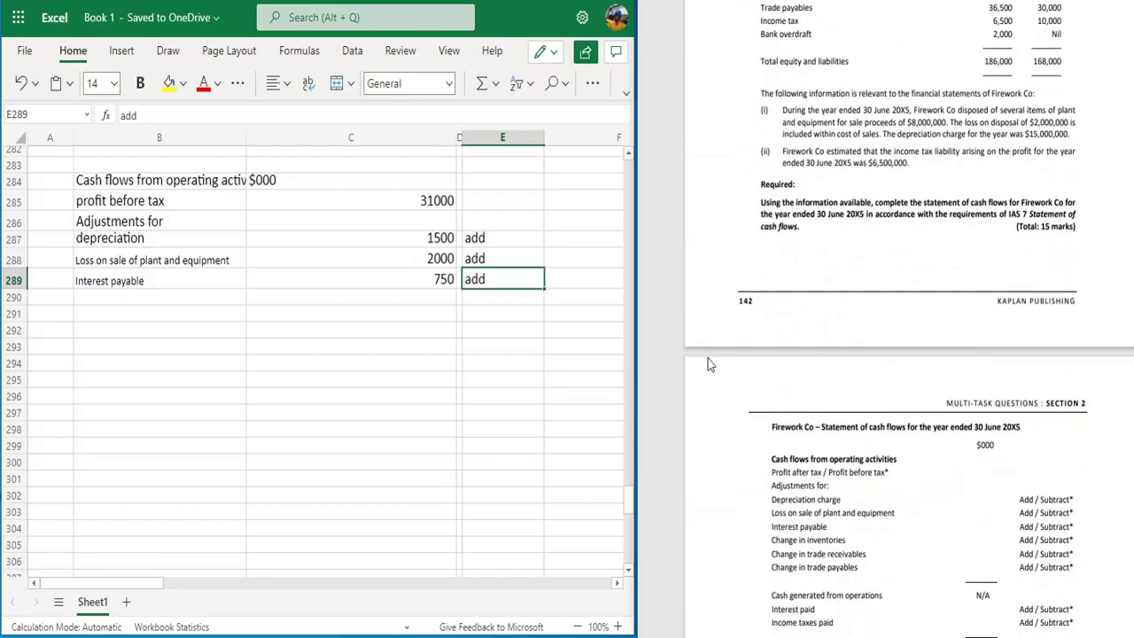
pyautogui.moveTo(771, 540); pyautogui.dragTo(848, 539)
pyautogui.hotkey('ctrl', 'c')
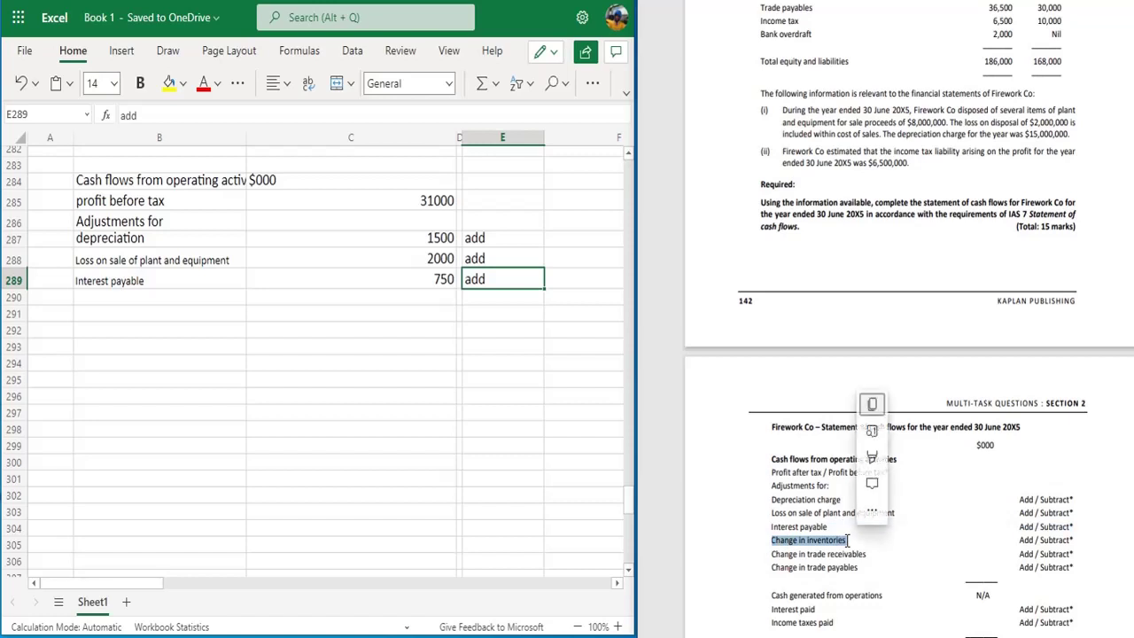
pyautogui.click(227, 299)
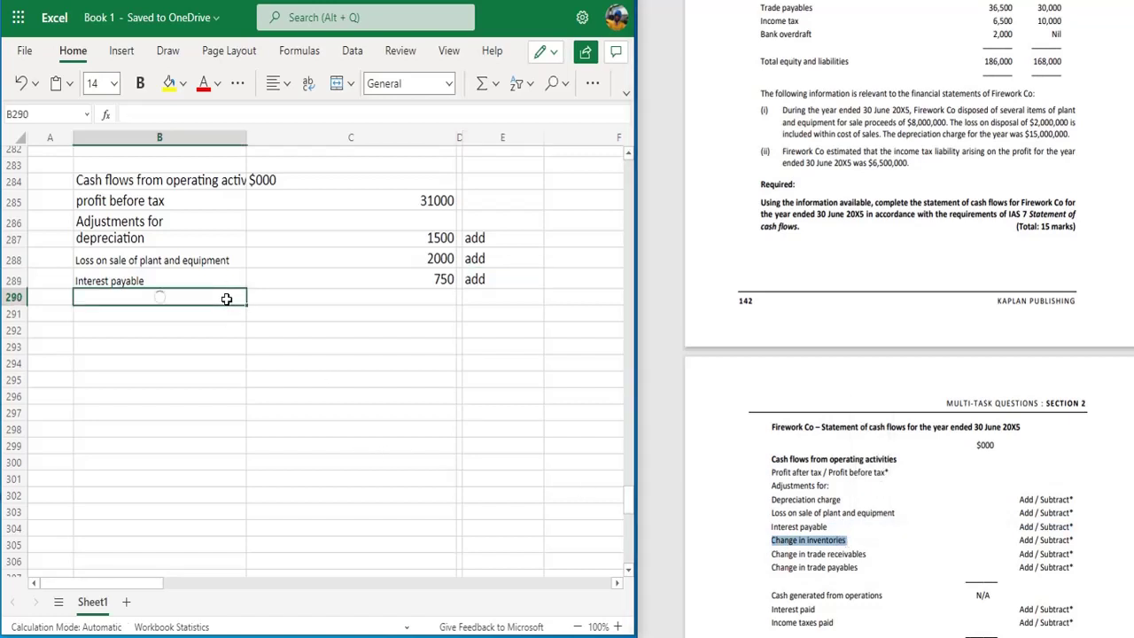
pyautogui.hotkey('ctrl', 'v')
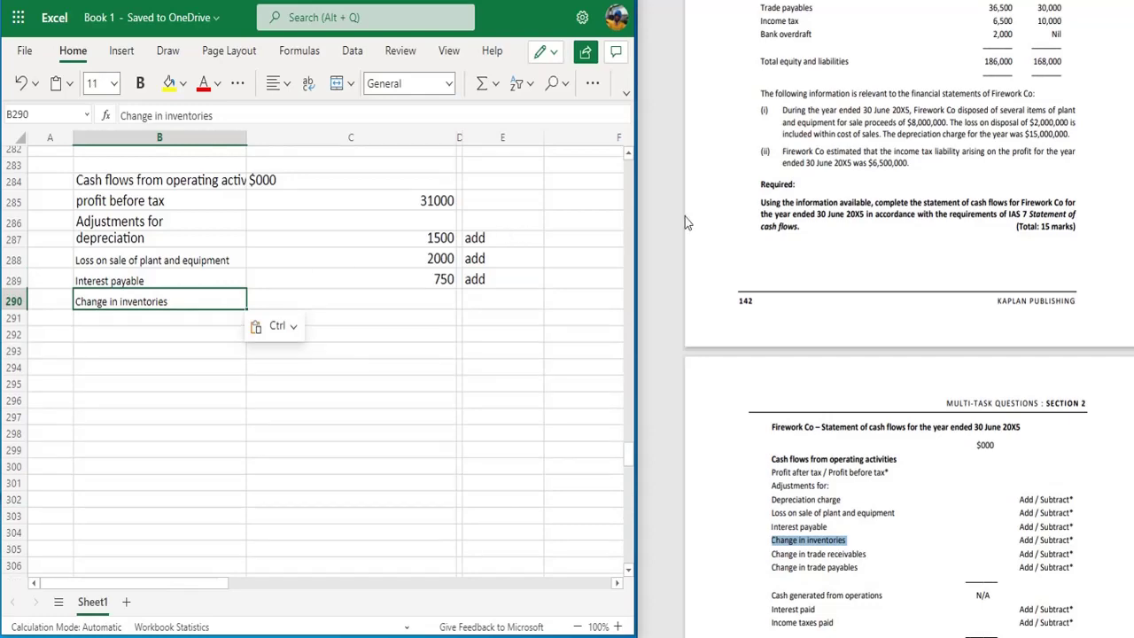
# Enter the change in inventories as (6000) in C290 and mark it "sub" in E290.
pyautogui.scroll(4, 699, 221)
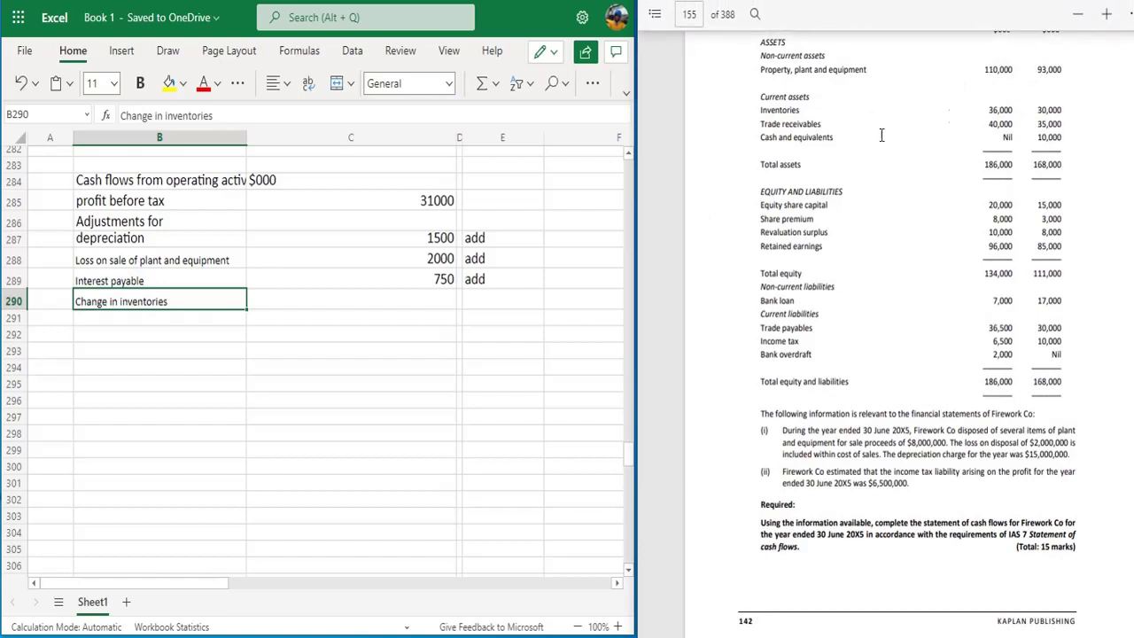
pyautogui.click(441, 299)
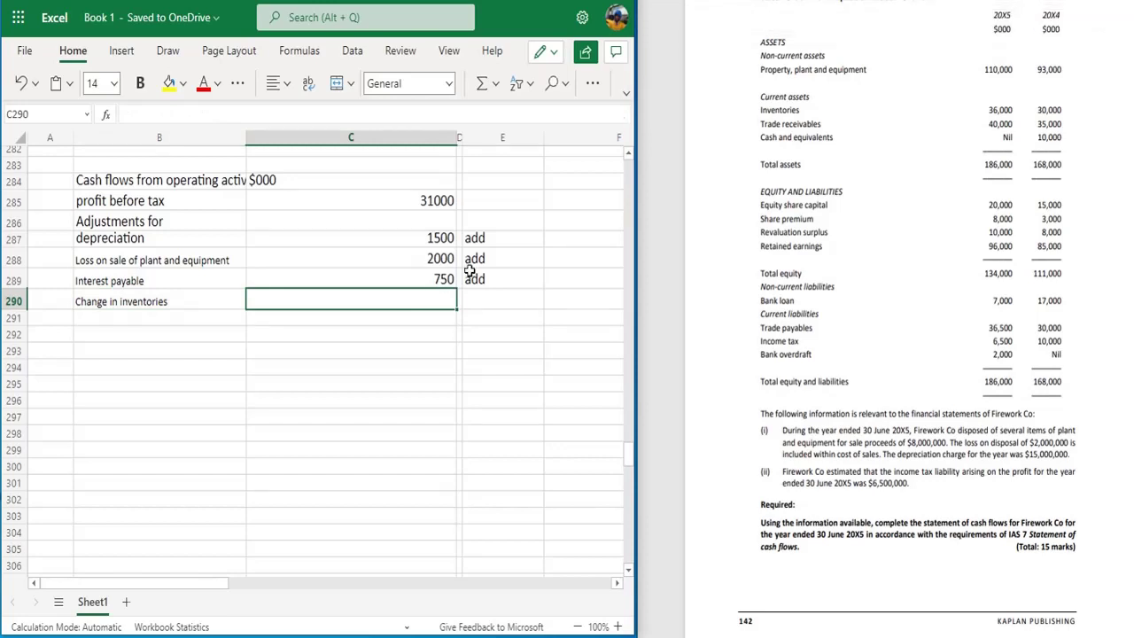
pyautogui.write('6000')
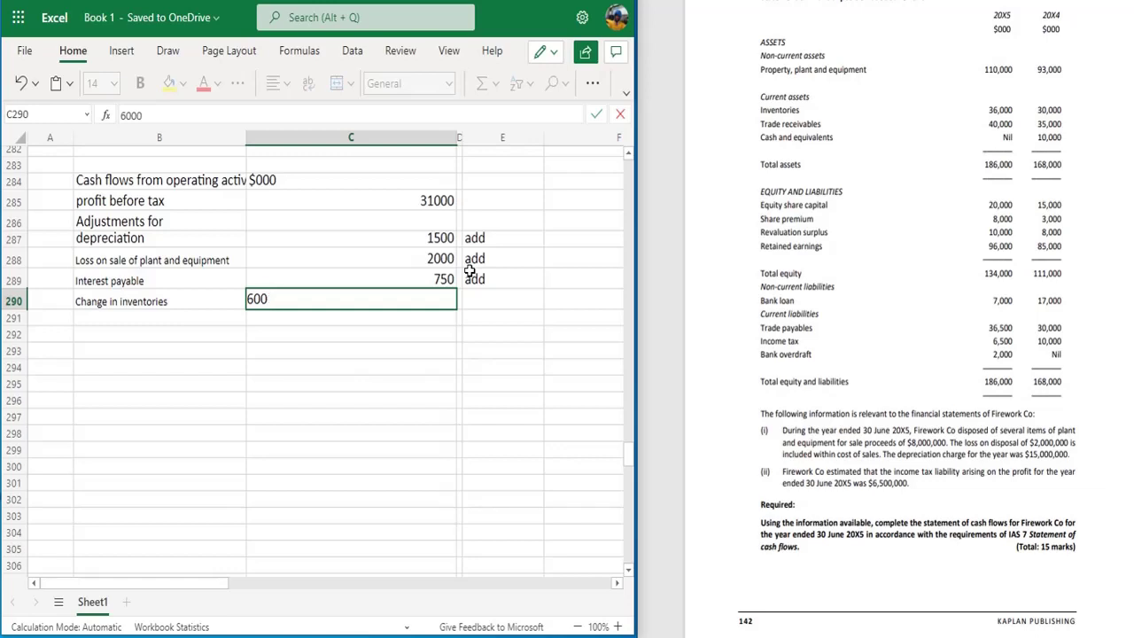
pyautogui.press('BackSpace')
pyautogui.press('BackSpace')
pyautogui.press('BackSpace')
pyautogui.press('BackSpace')
pyautogui.write('(6000)')
pyautogui.press('Tab')
pyautogui.press('Tab')
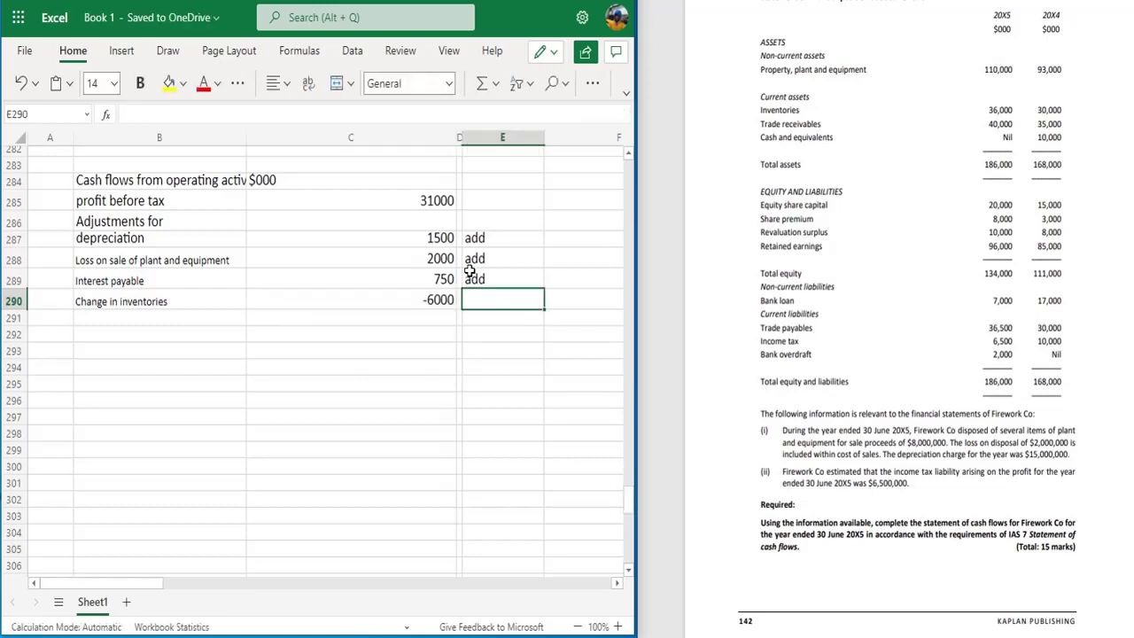
pyautogui.write('sub')
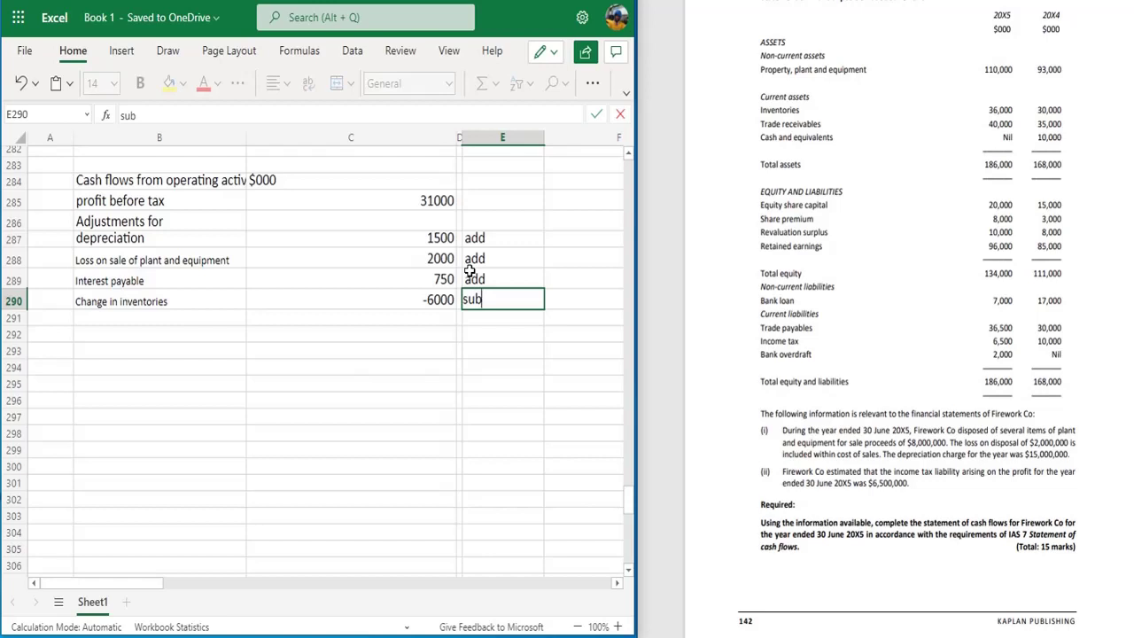
pyautogui.press('Return')
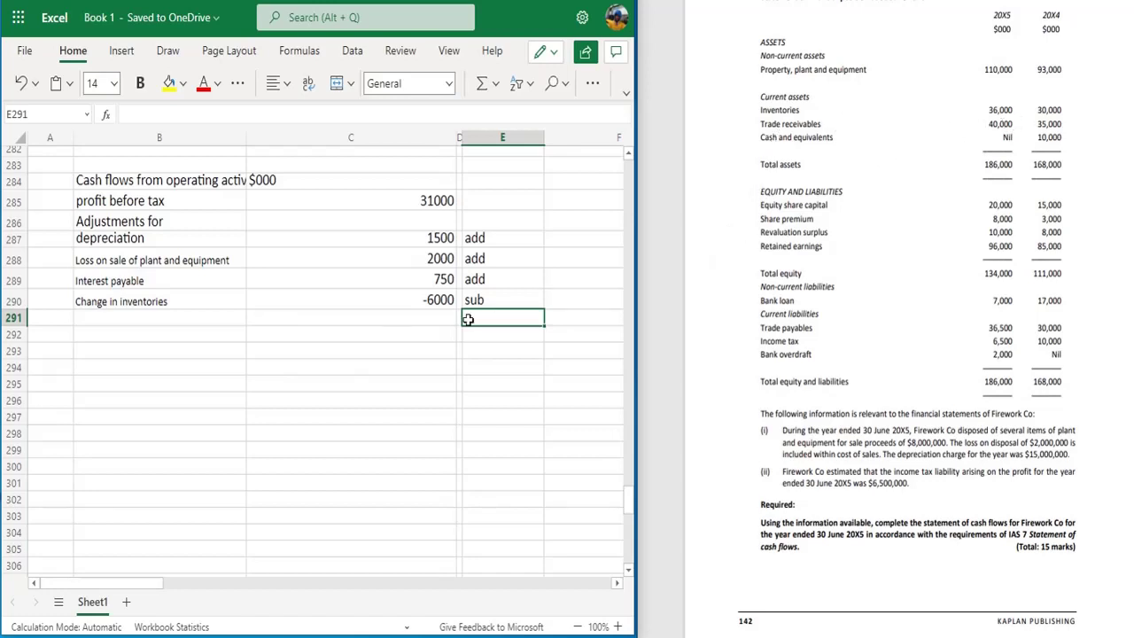
# Enter -5000 in C291 and mark it "sub" in E291.
pyautogui.click(401, 319)
pyautogui.write('-5000')
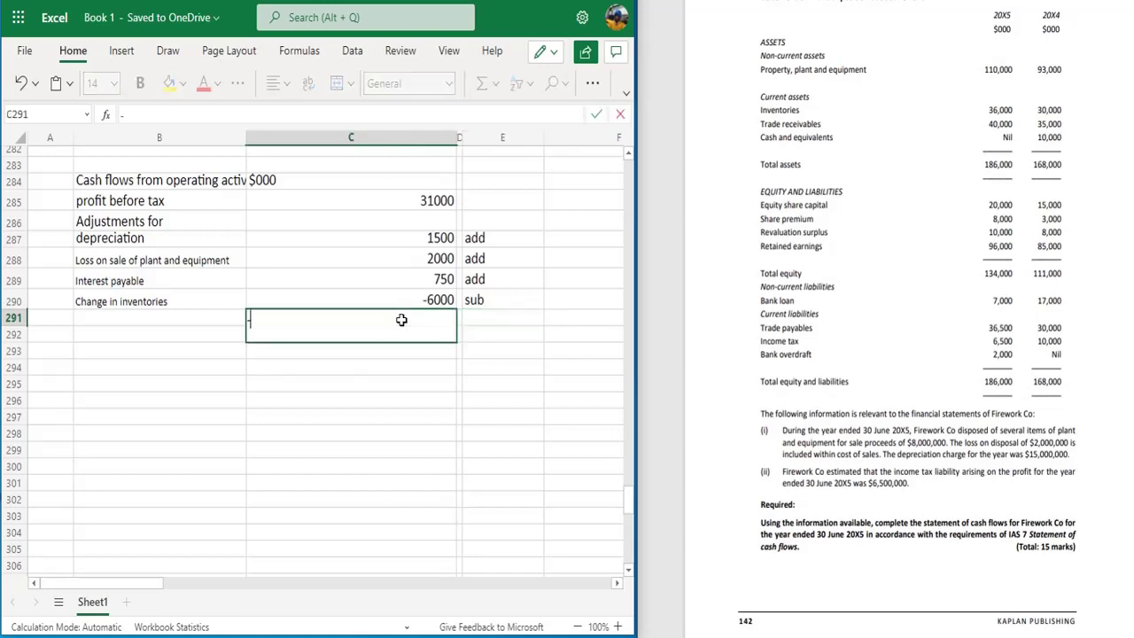
pyautogui.press('Tab')
pyautogui.press('Tab')
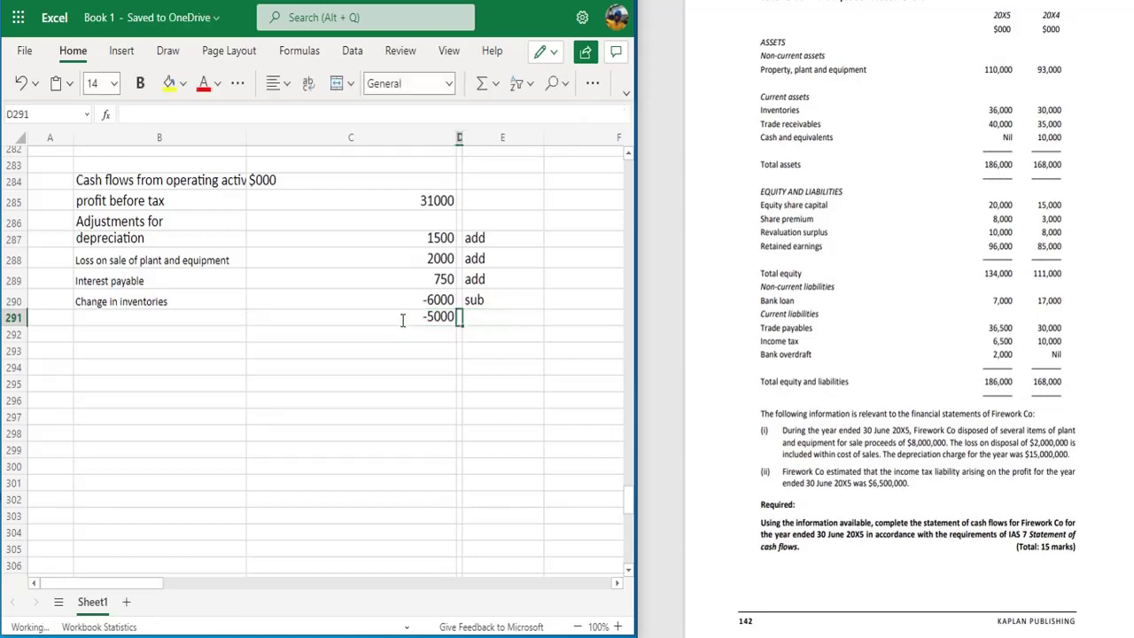
pyautogui.write('sub')
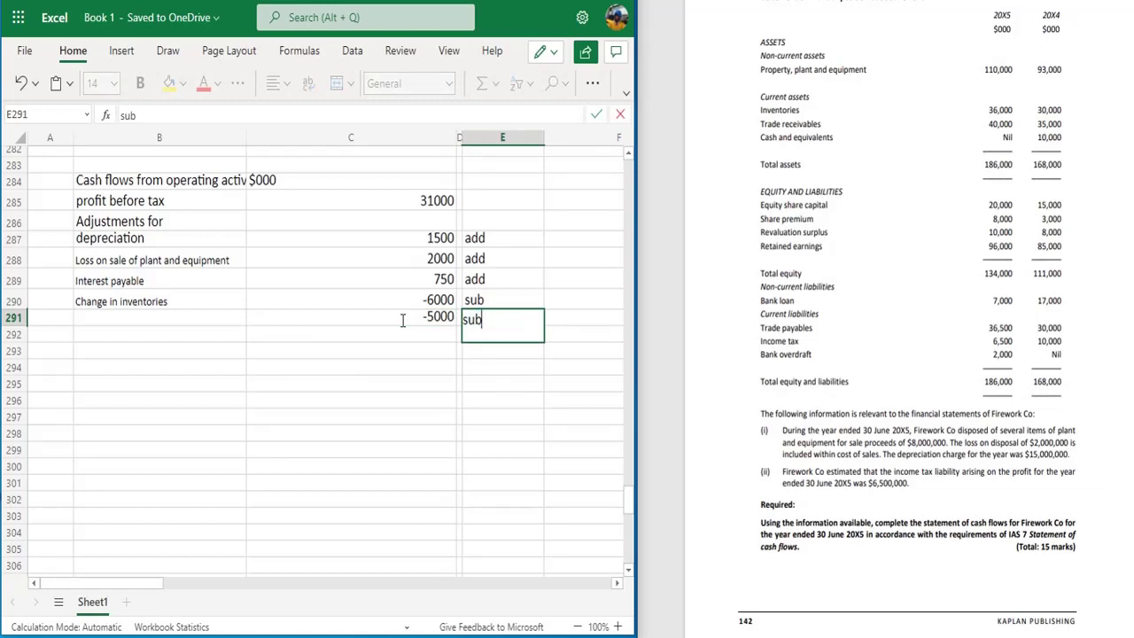
pyautogui.press('Return')
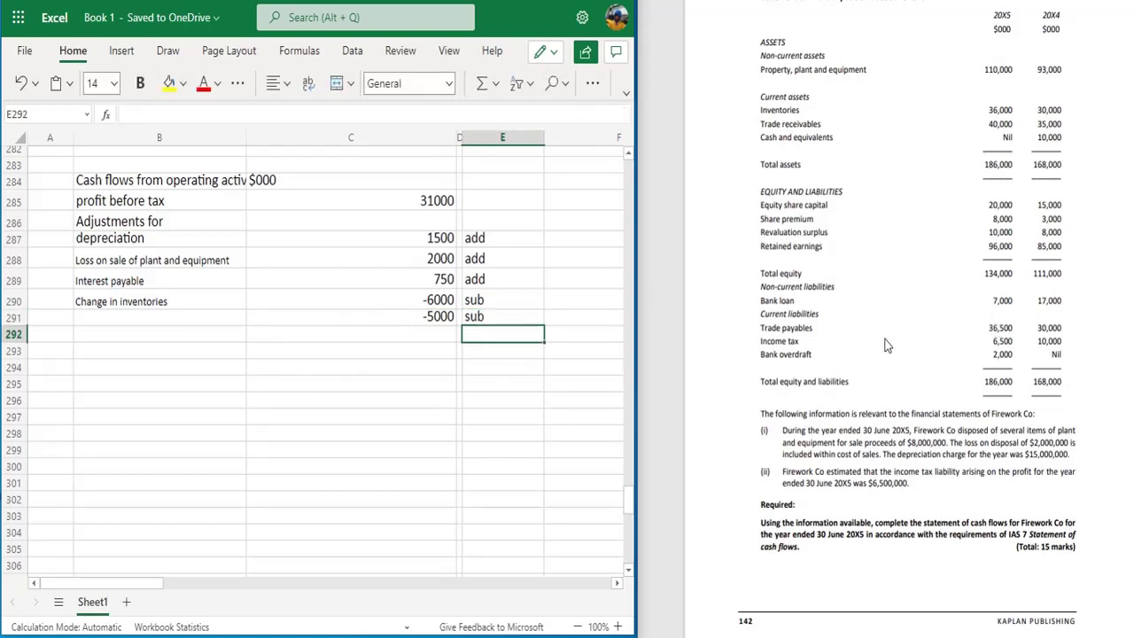
# Enter 6500 in C292 and mark it "sub" in E292.
pyautogui.click(370, 330)
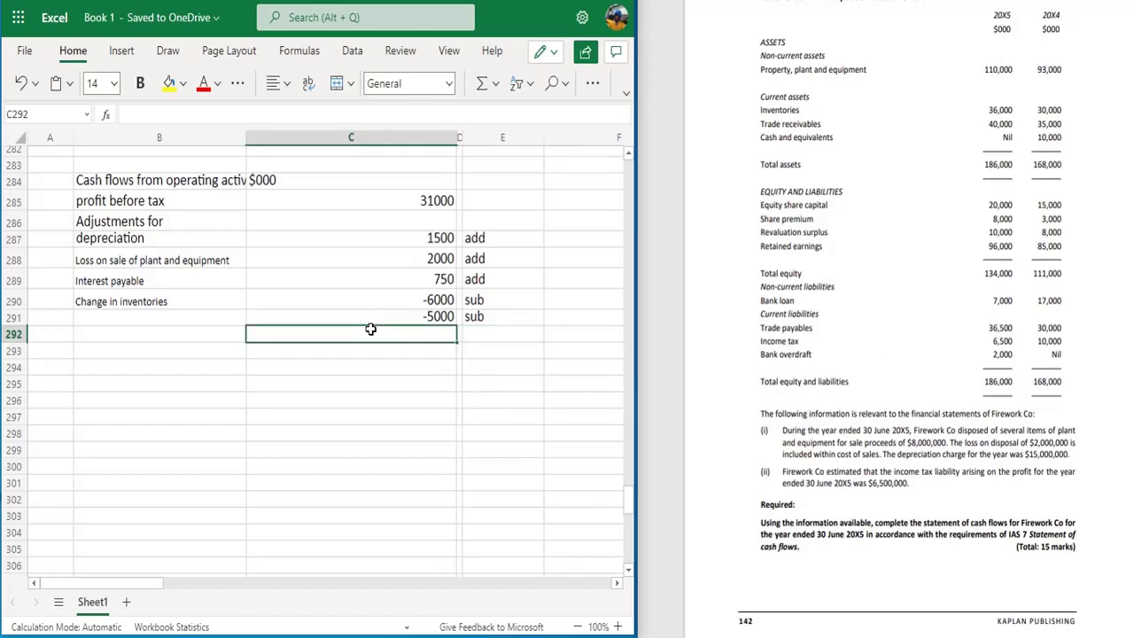
pyautogui.write('6500')
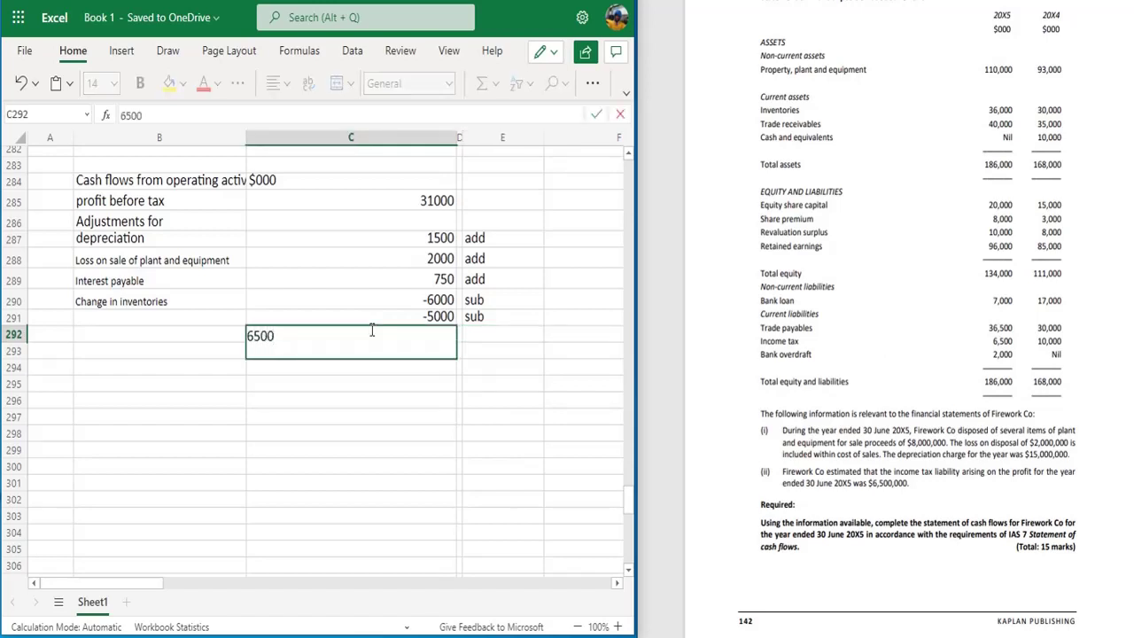
pyautogui.press('Left')
pyautogui.press('Right')
pyautogui.press('Right')
pyautogui.press('Right')
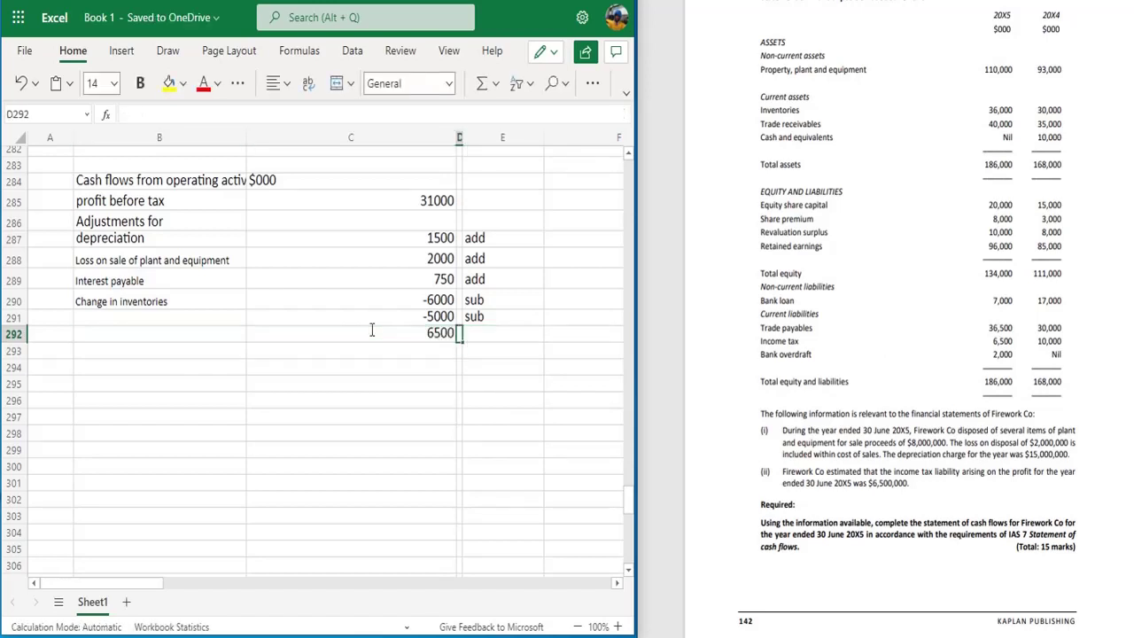
pyautogui.write('sub')
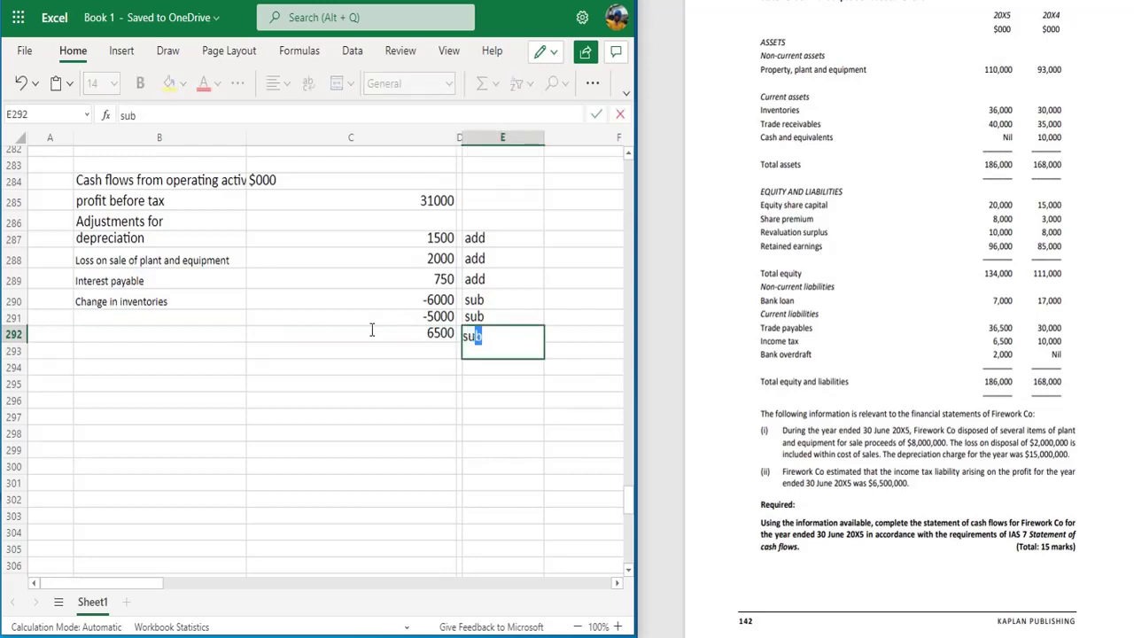
# Try to copy the "Change in trade payables" label from the PDF template into cell B292.
pyautogui.click(783, 305)
pyautogui.scroll(-6, 786, 304)
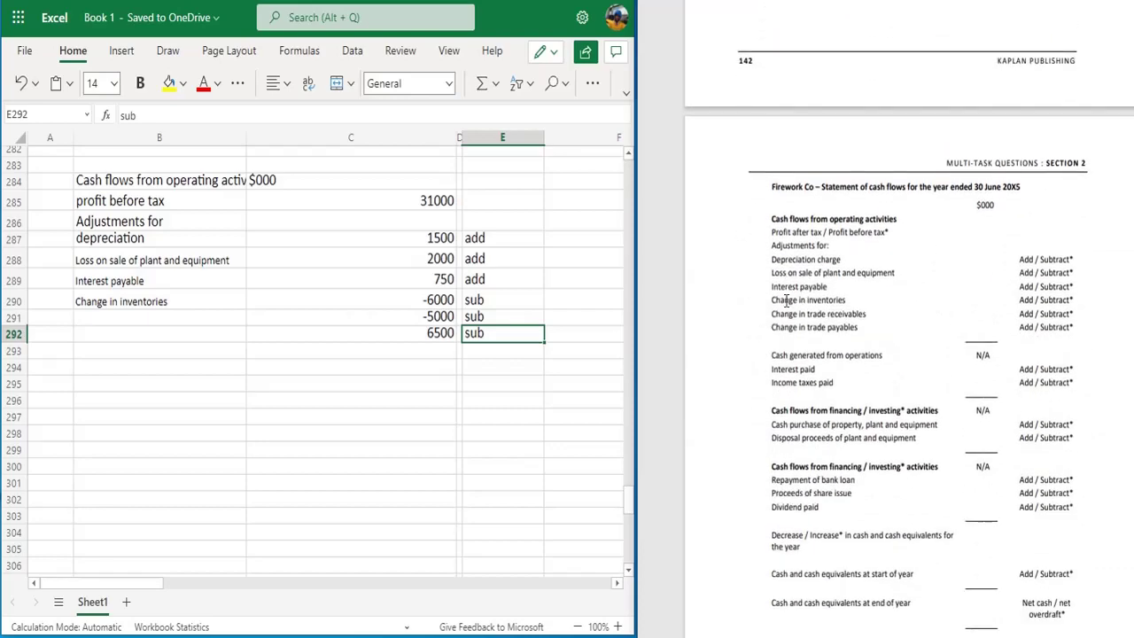
pyautogui.moveTo(771, 313); pyautogui.dragTo(889, 308)
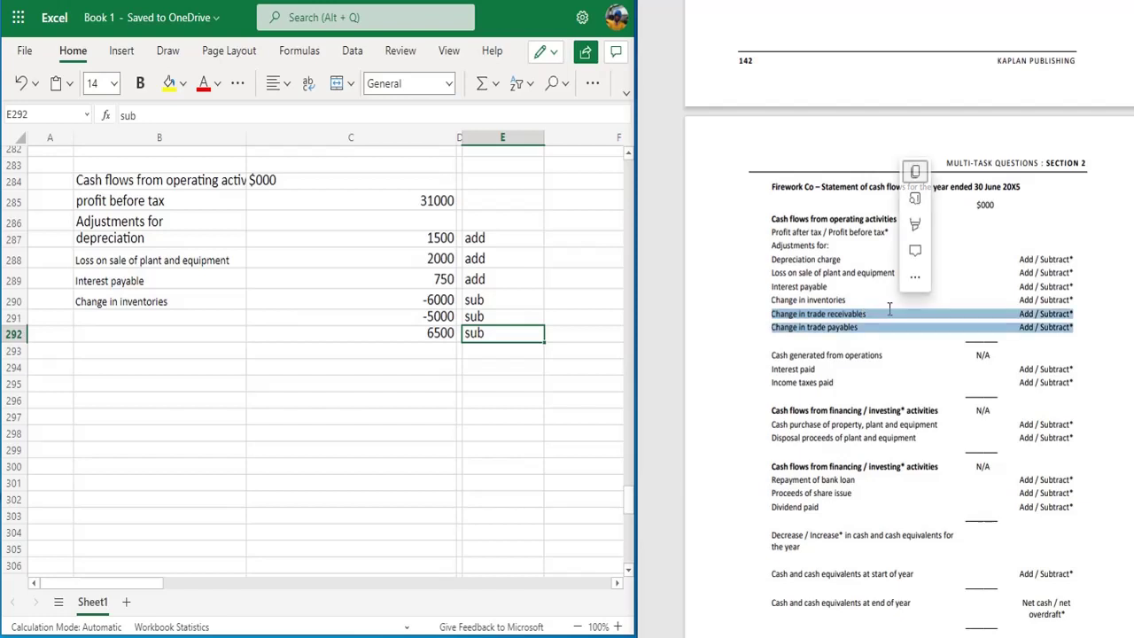
pyautogui.click(888, 310)
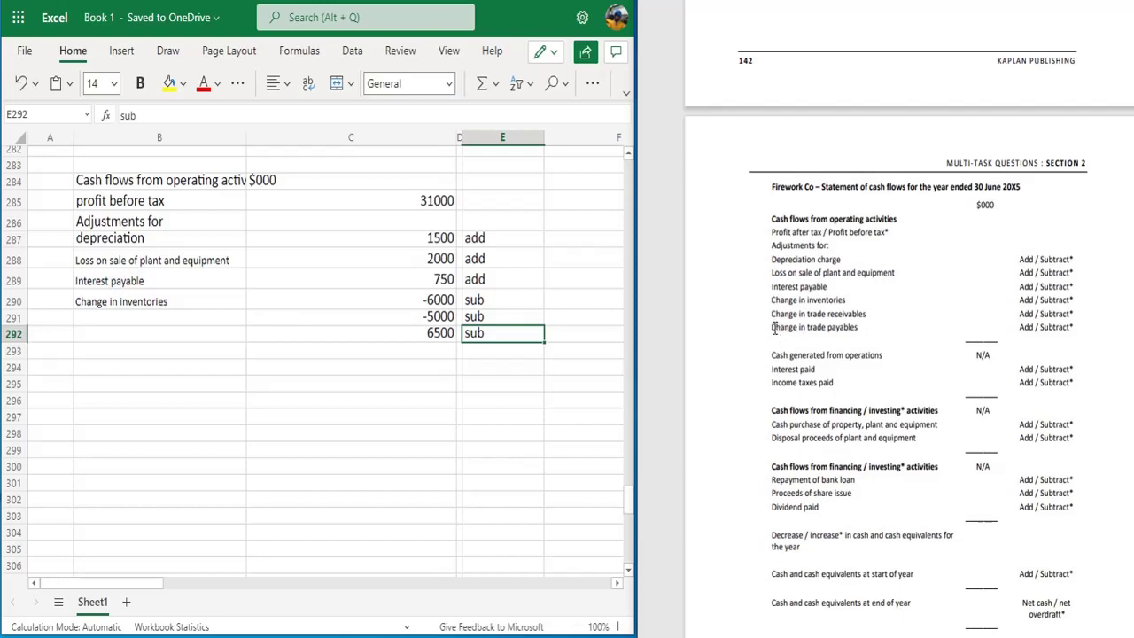
pyautogui.moveTo(772, 327); pyautogui.dragTo(890, 328)
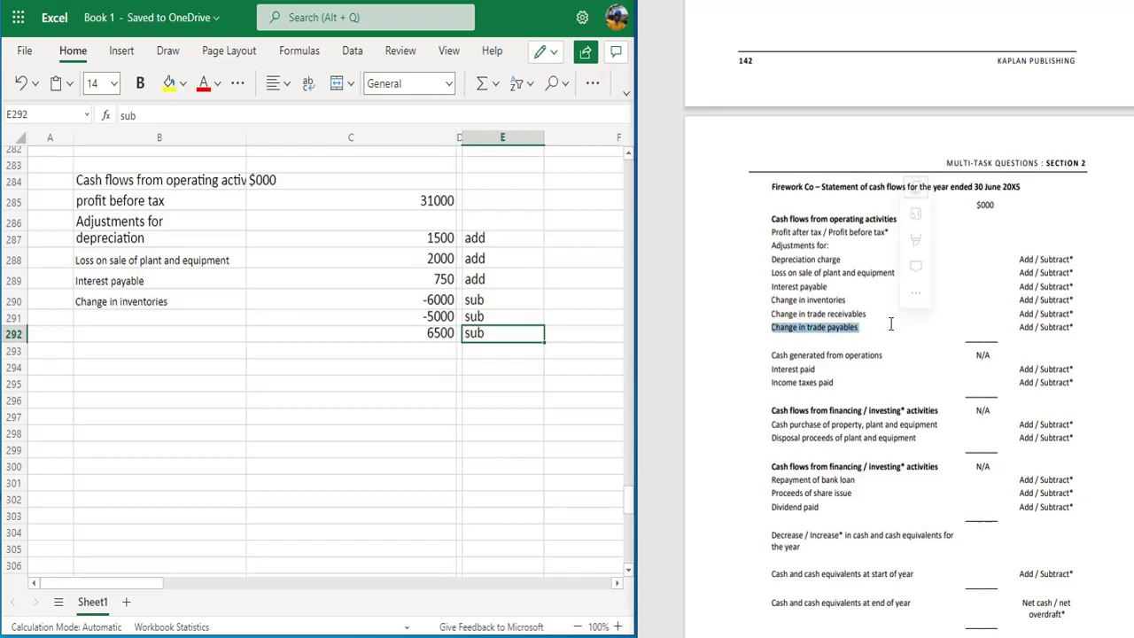
pyautogui.click(222, 333)
pyautogui.write('Change in inventories')
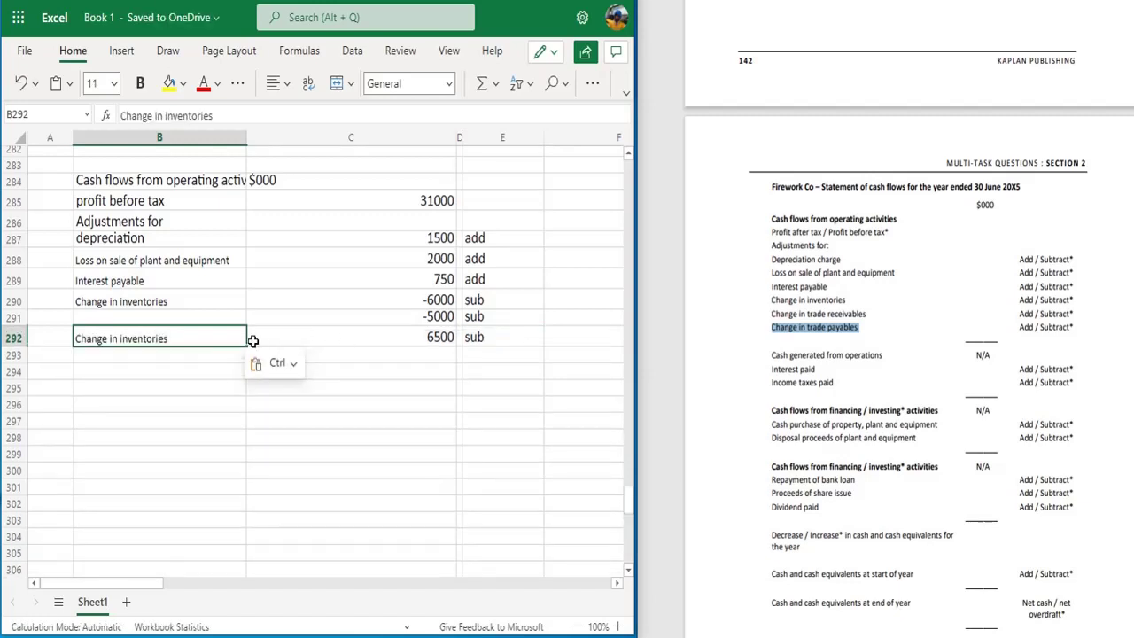
pyautogui.hotkey('ctrl', 'z')
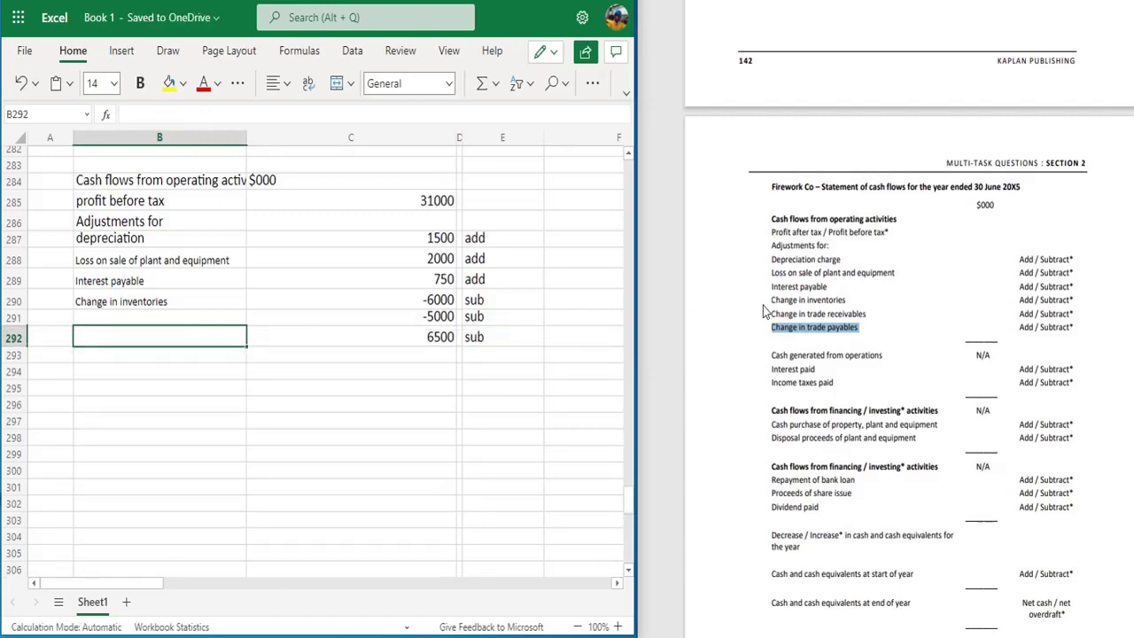
# Label cell B292 "Change in payables", reusing the pasted inventories label and replacing its last word.
pyautogui.click(778, 317)
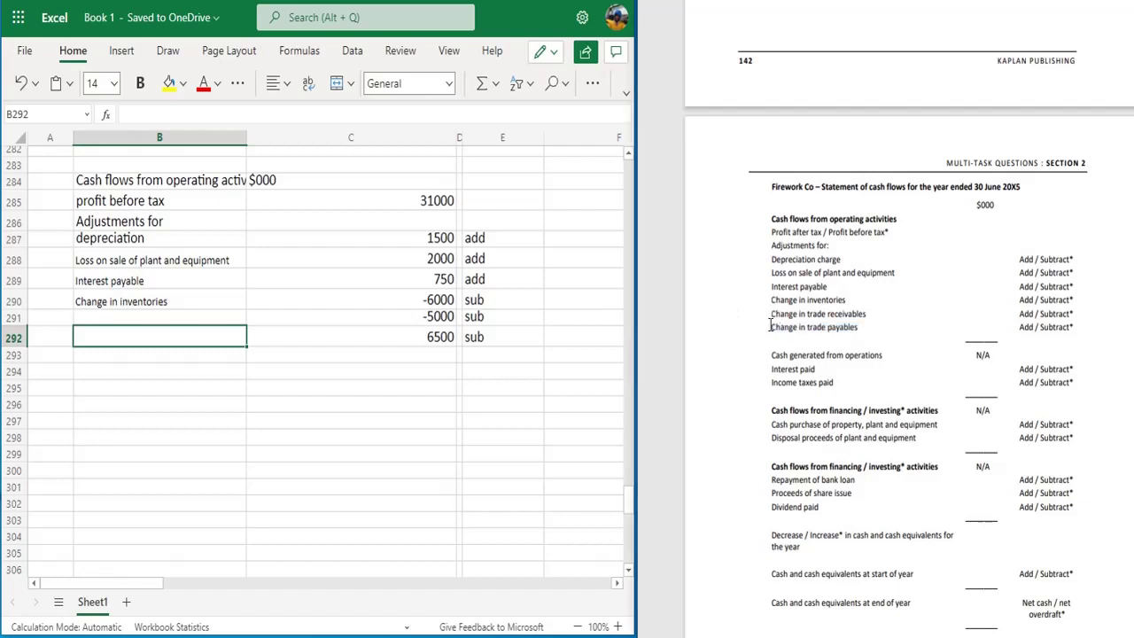
pyautogui.moveTo(770, 325); pyautogui.dragTo(859, 328)
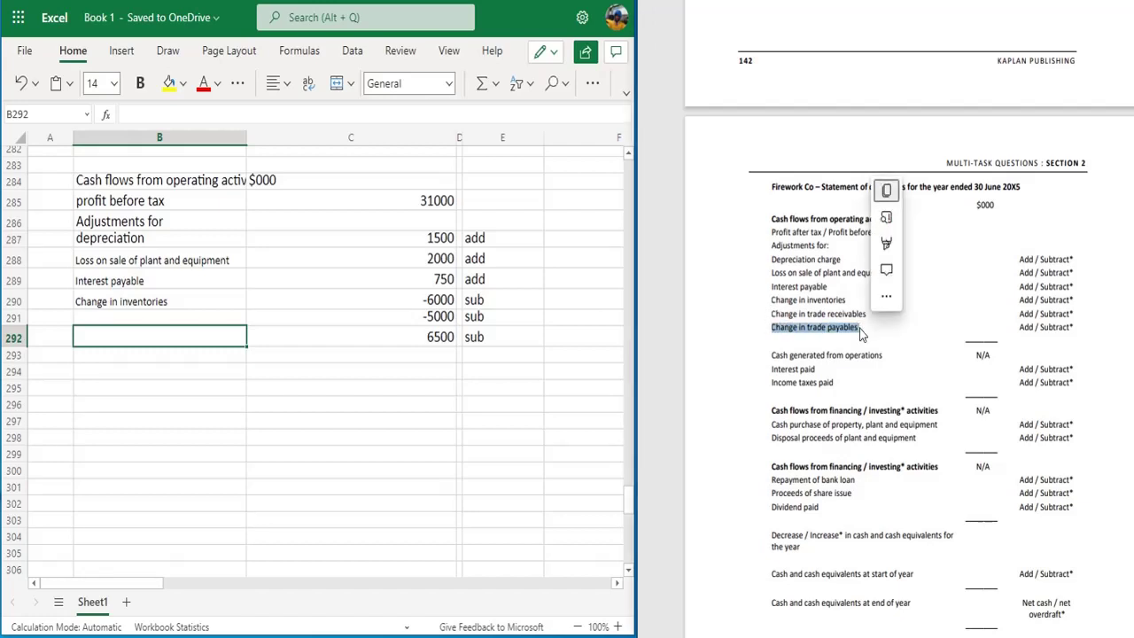
pyautogui.hotkey('ctrl', 'c')
pyautogui.doubleClick(144, 335)
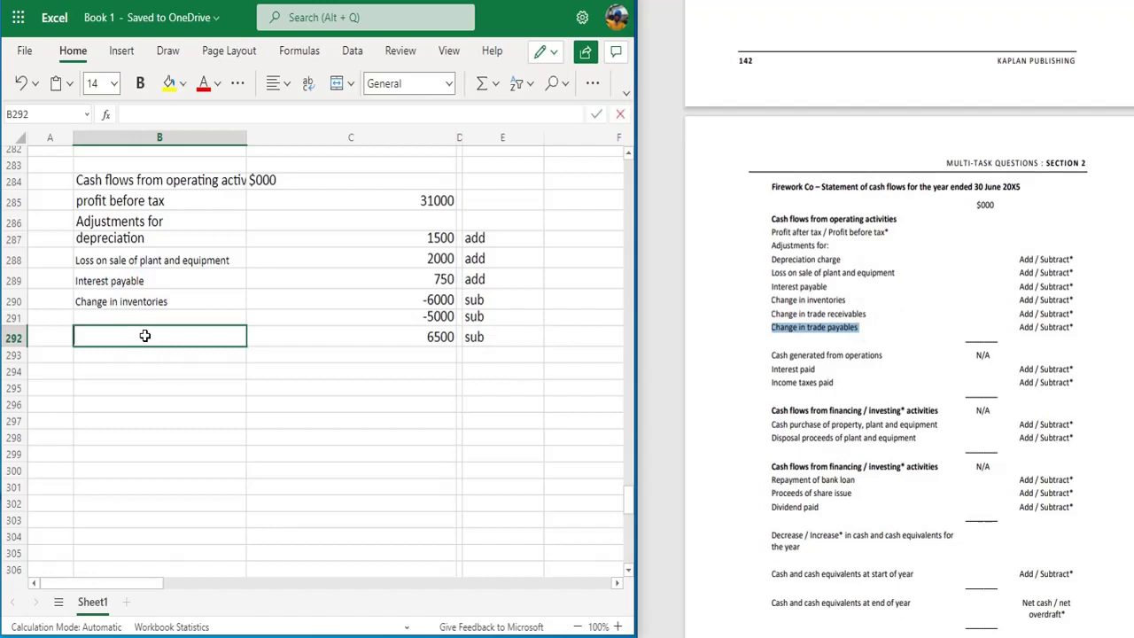
pyautogui.write('Change in inventories')
pyautogui.press('BackSpace')
pyautogui.press('BackSpace')
pyautogui.press('BackSpace')
pyautogui.press('BackSpace')
pyautogui.press('BackSpace')
pyautogui.press('BackSpace')
pyautogui.press('BackSpace')
pyautogui.press('BackSpace')
pyautogui.press('BackSpace')
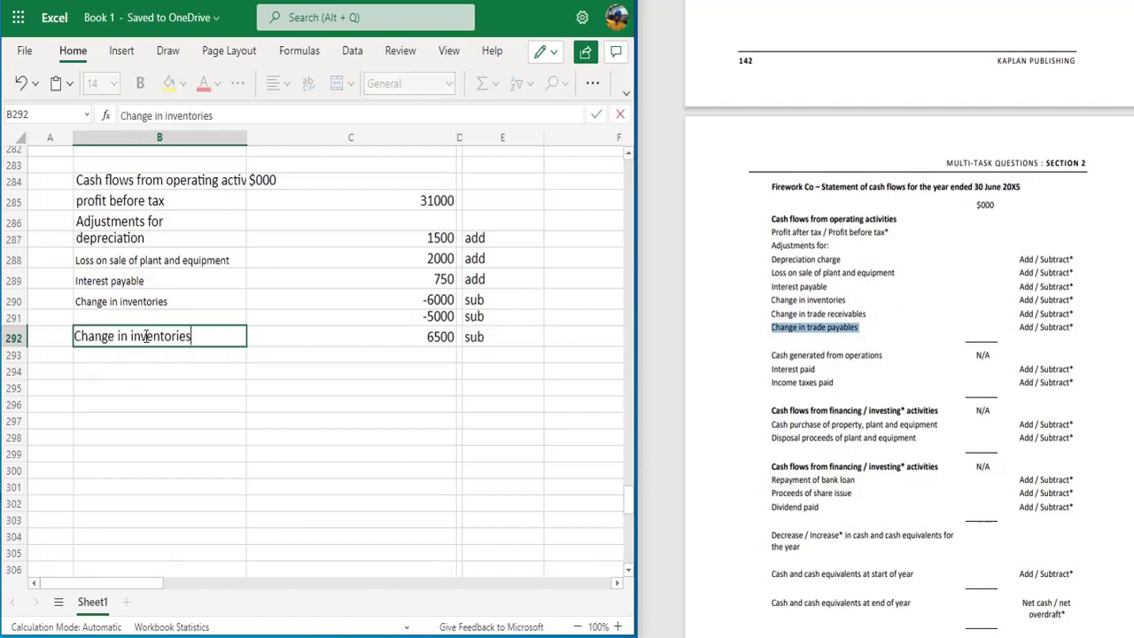
pyautogui.press('BackSpace')
pyautogui.write('payables')
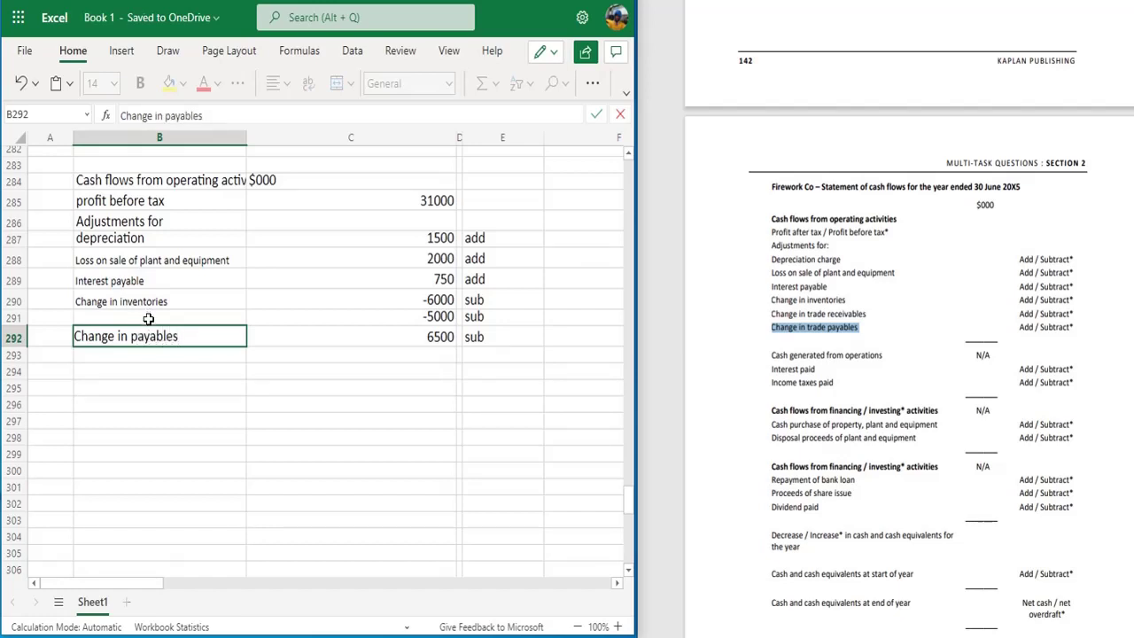
# Label the -5000 row "change in receivables" in cell B291.
pyautogui.click(148, 318)
pyautogui.write('chan')
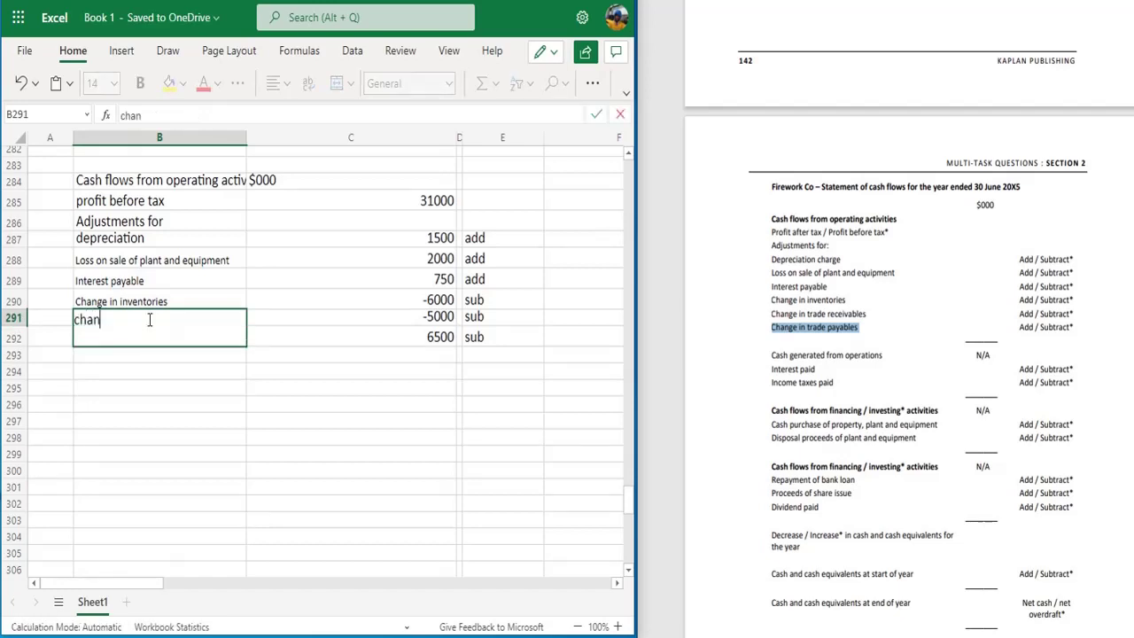
pyautogui.write('ge in receivables')
# Add the subtotal label "cash generated from operations" in cell B294.
pyautogui.click(142, 375)
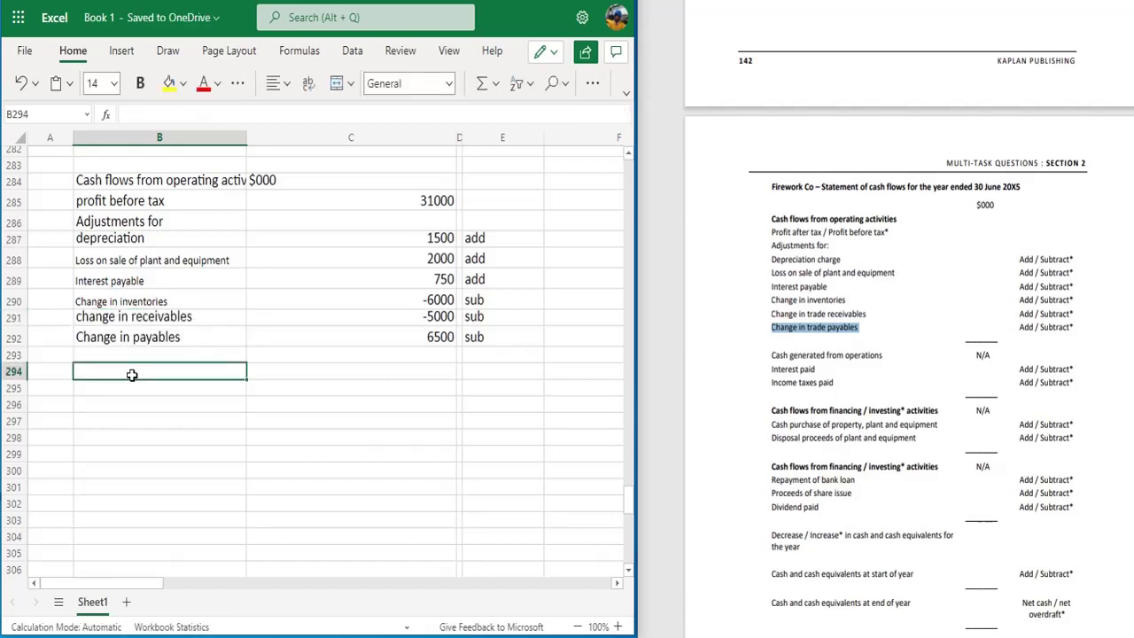
pyautogui.write('ca')
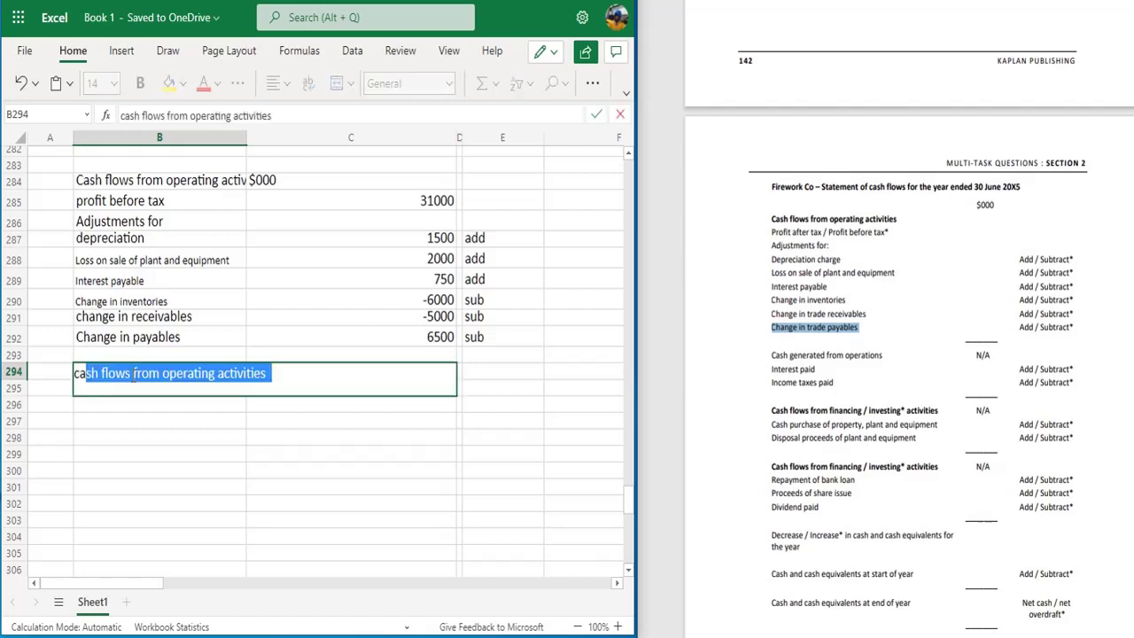
pyautogui.write('sh generat')
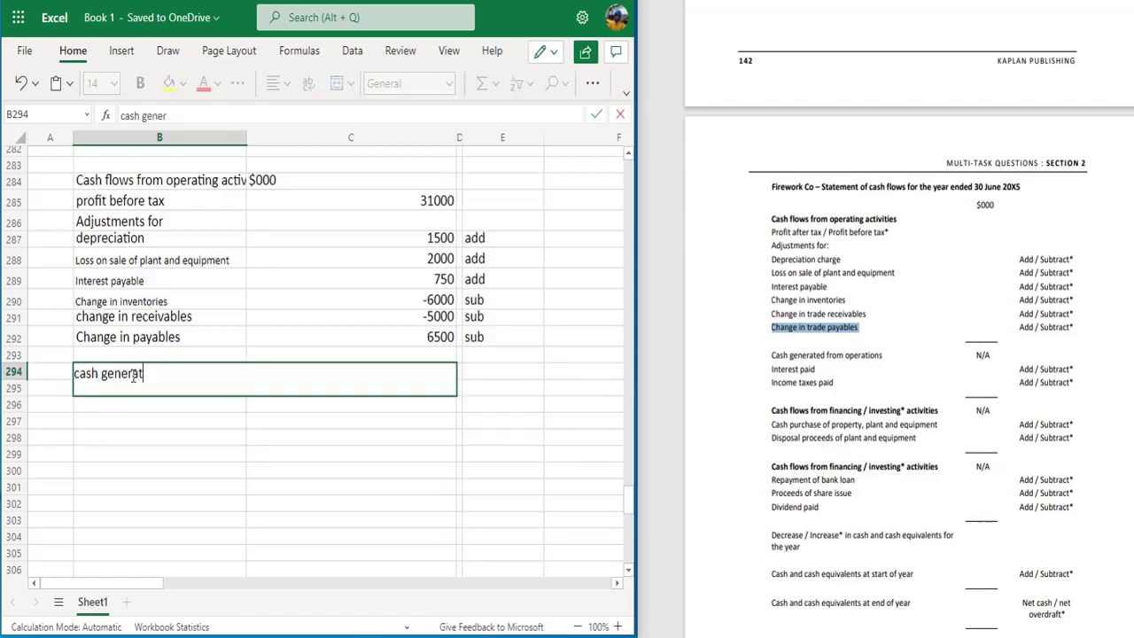
pyautogui.write('ed from oper')
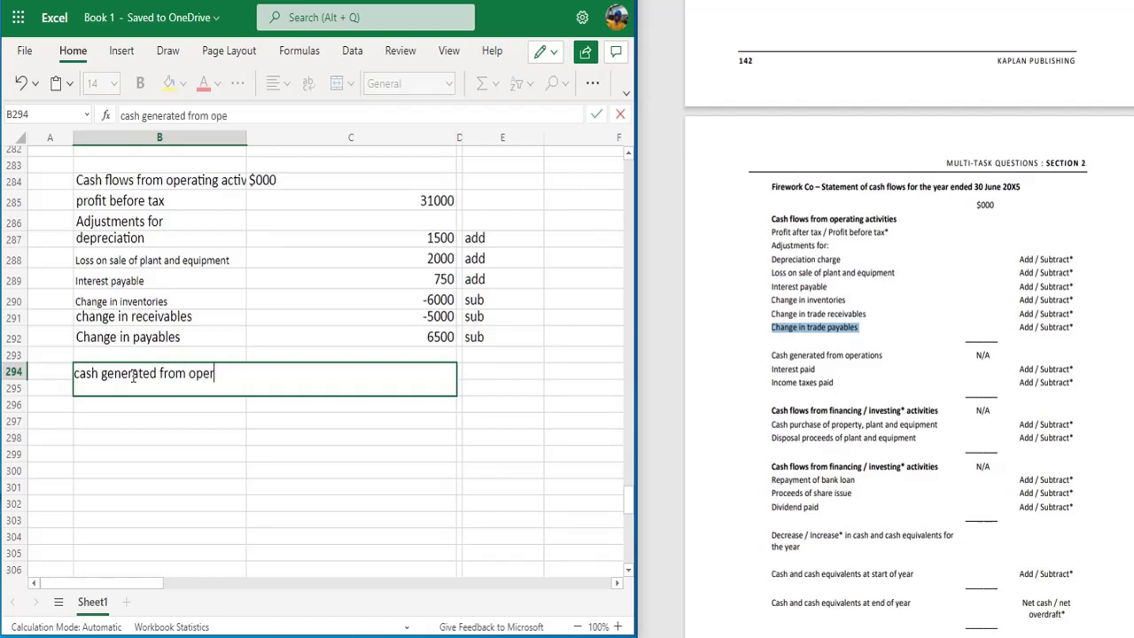
pyautogui.write('ations')
pyautogui.click(113, 409)
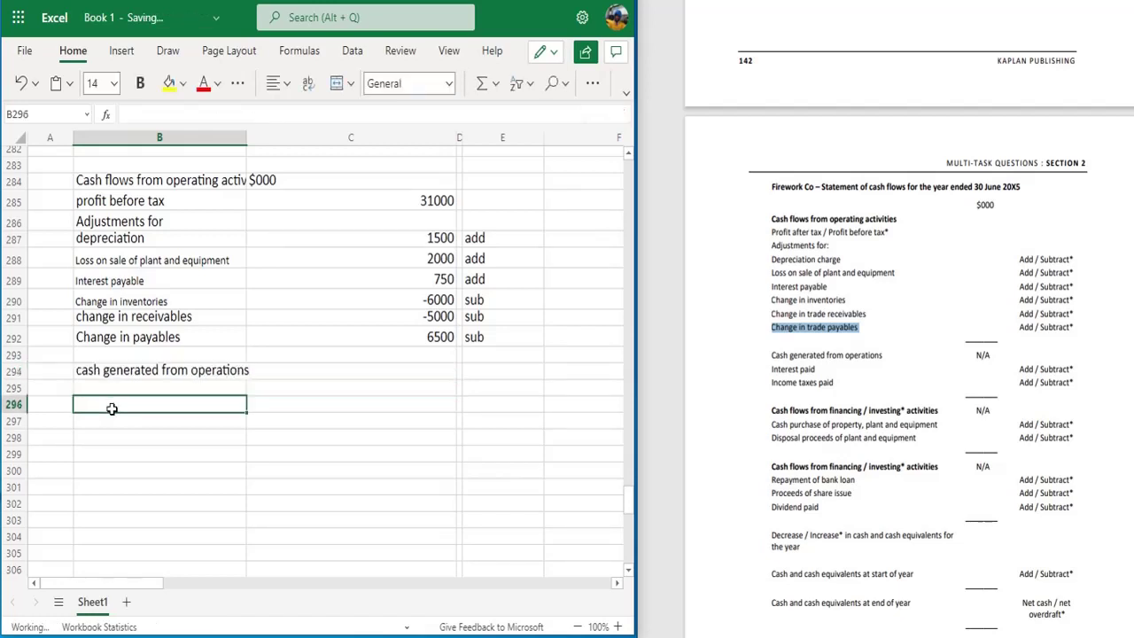
# Enter 30750 as the cash generated from operations in cell C294 and widen column B to fit its labels.
pyautogui.click(393, 371)
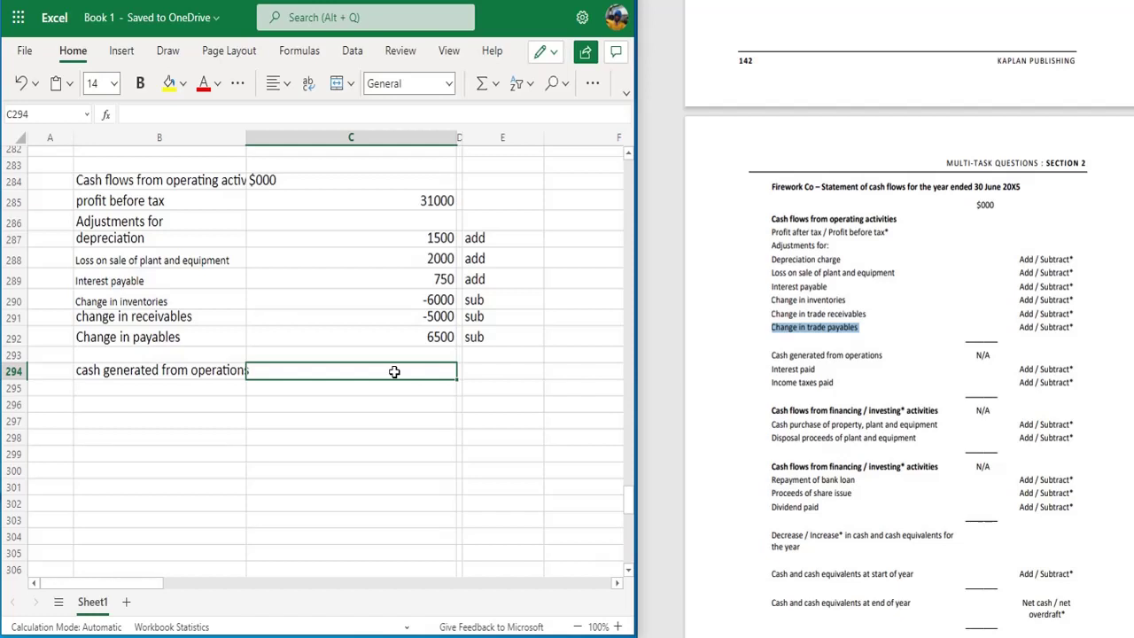
pyautogui.write('30750')
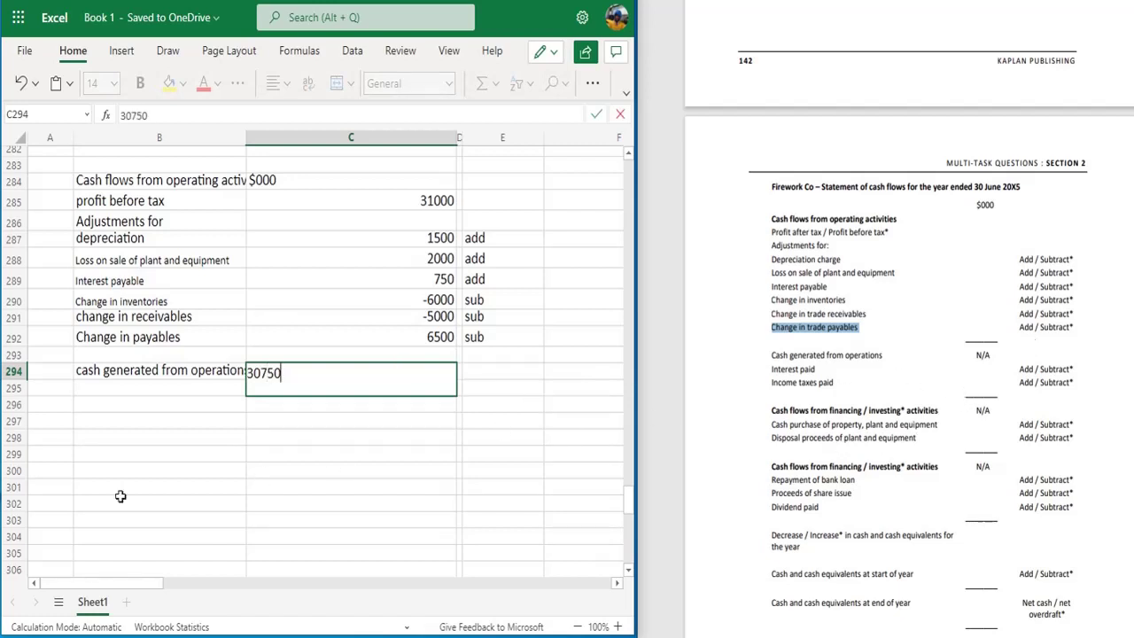
pyautogui.click(156, 385)
pyautogui.click(173, 370)
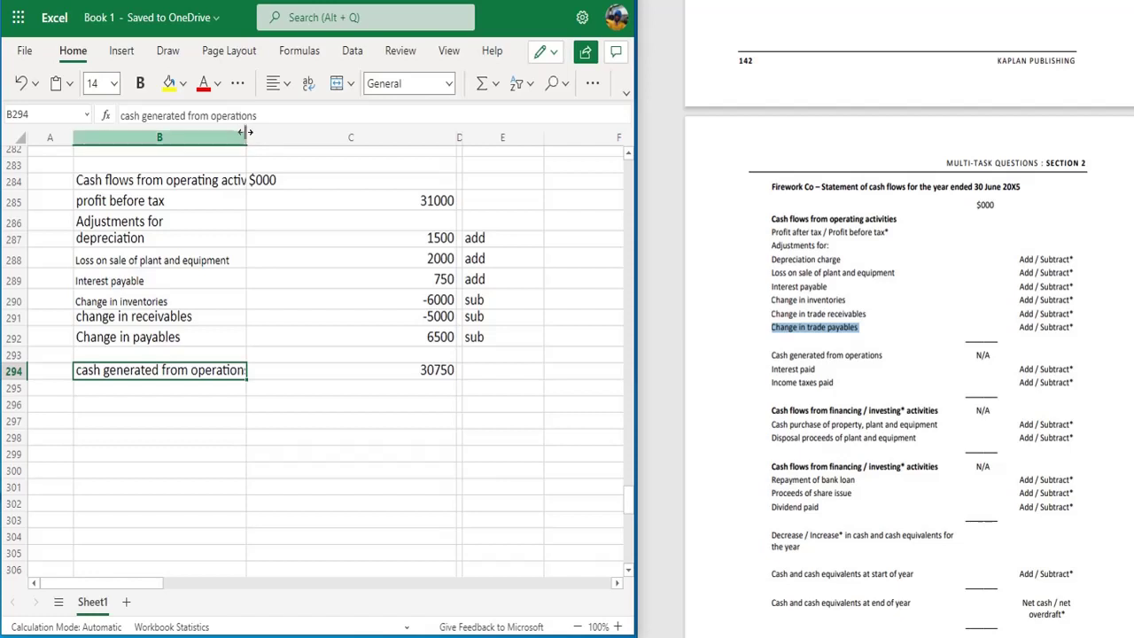
pyautogui.moveTo(244, 139); pyautogui.dragTo(272, 144)
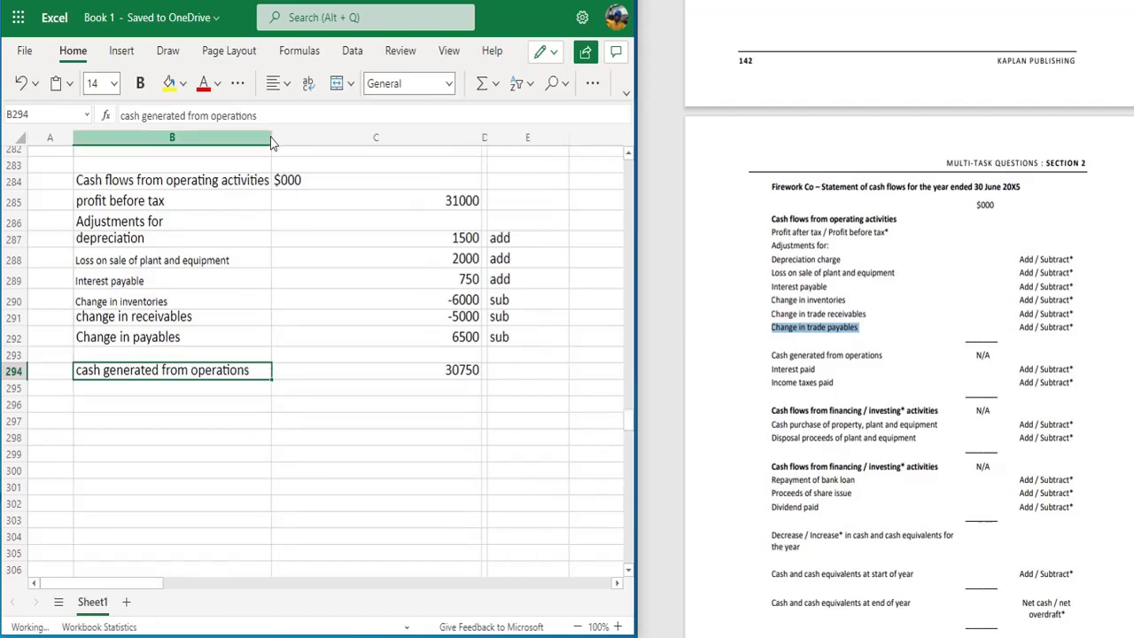
pyautogui.click(135, 385)
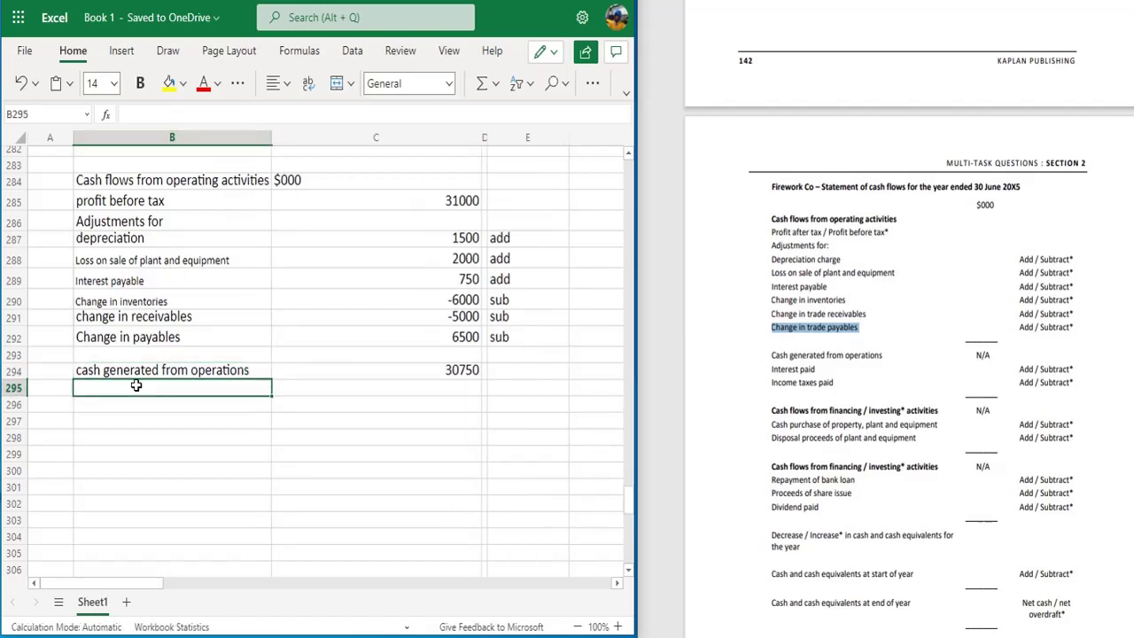
# Make the labels "cash generated from operations", "Adjustments for" and "Cash flows from operating activities" bold.
pyautogui.click(133, 373)
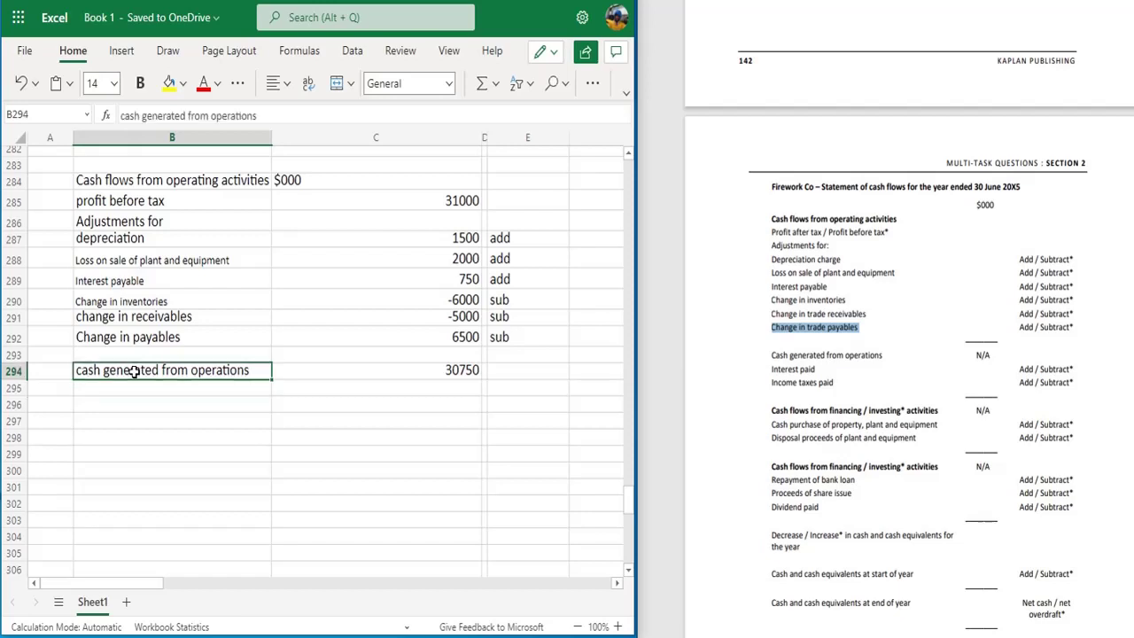
pyautogui.hotkey('ctrl', 'b')
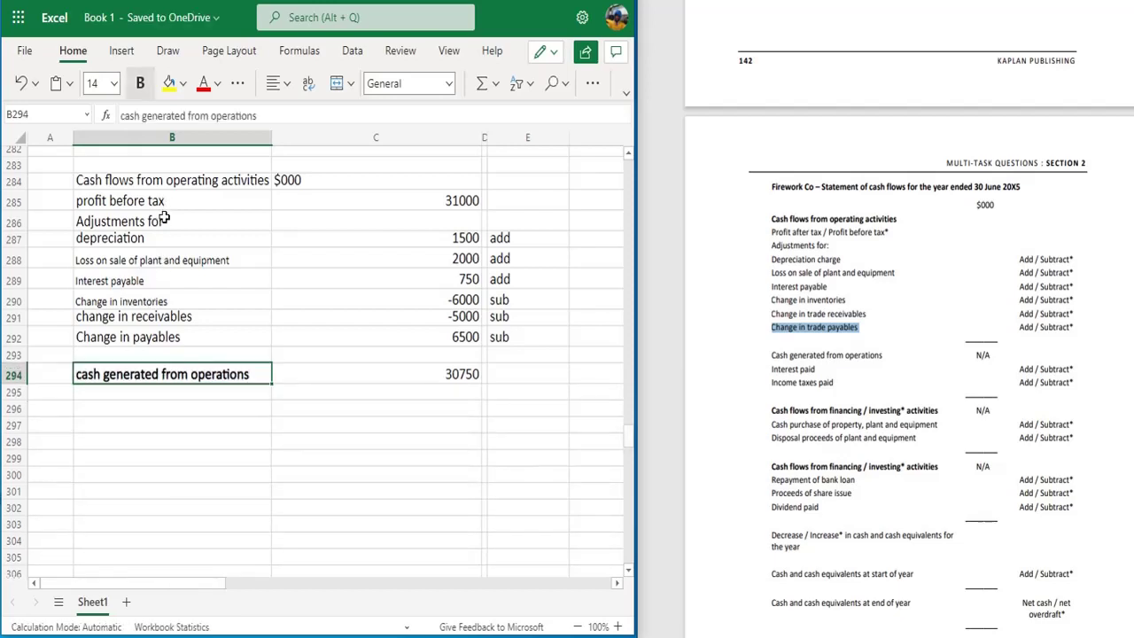
pyautogui.click(164, 220)
pyautogui.hotkey('ctrl', 'b')
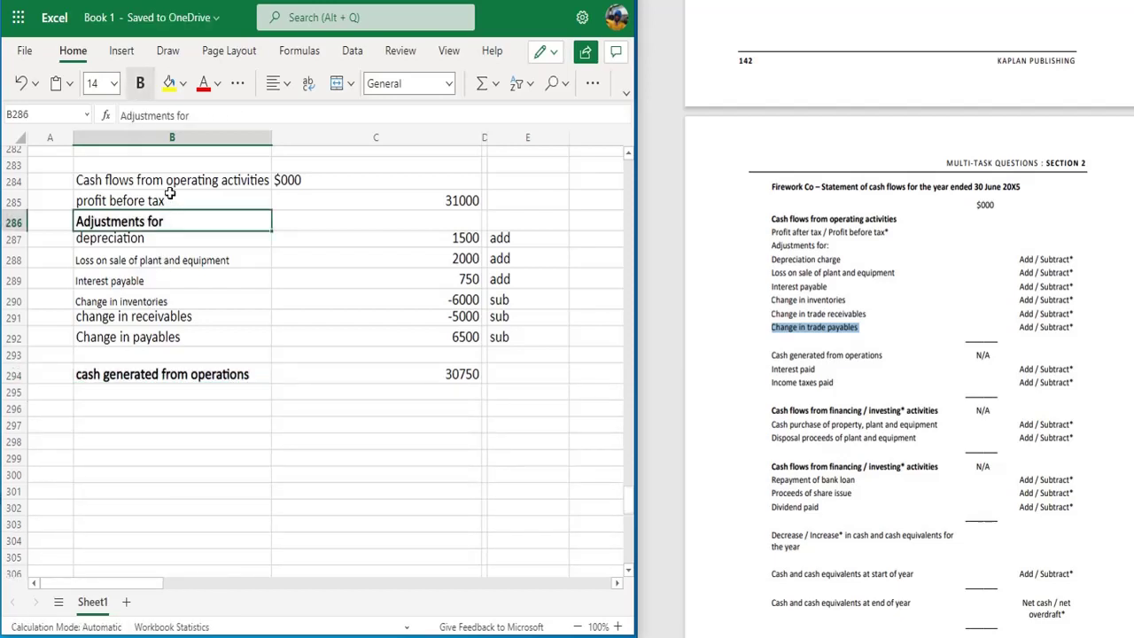
pyautogui.click(171, 181)
pyautogui.hotkey('ctrl', 'b')
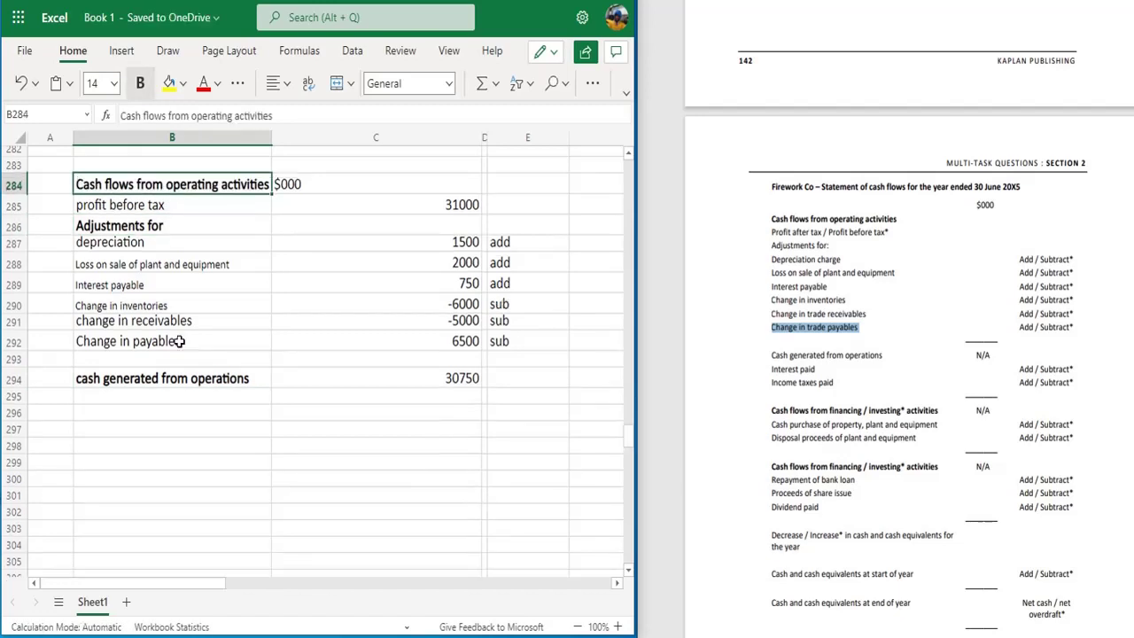
# Add the label "intrest paid" in cell B295, directly below the cash generated from operations row.
pyautogui.click(168, 398)
pyautogui.write('trest')
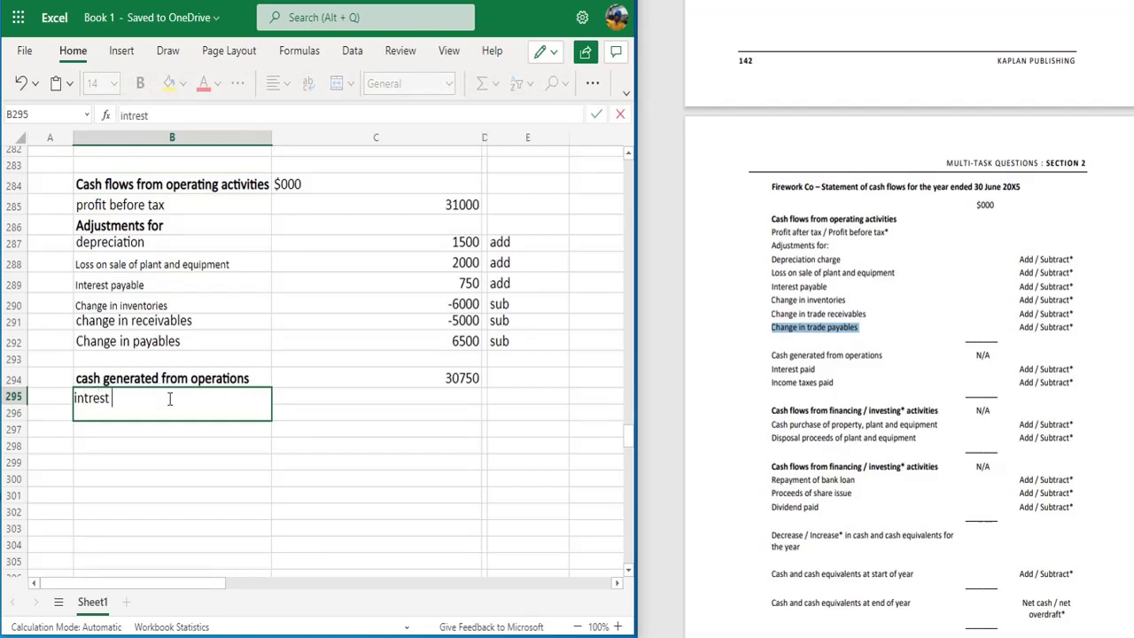
pyautogui.write(' paid')
pyautogui.click(723, 308)
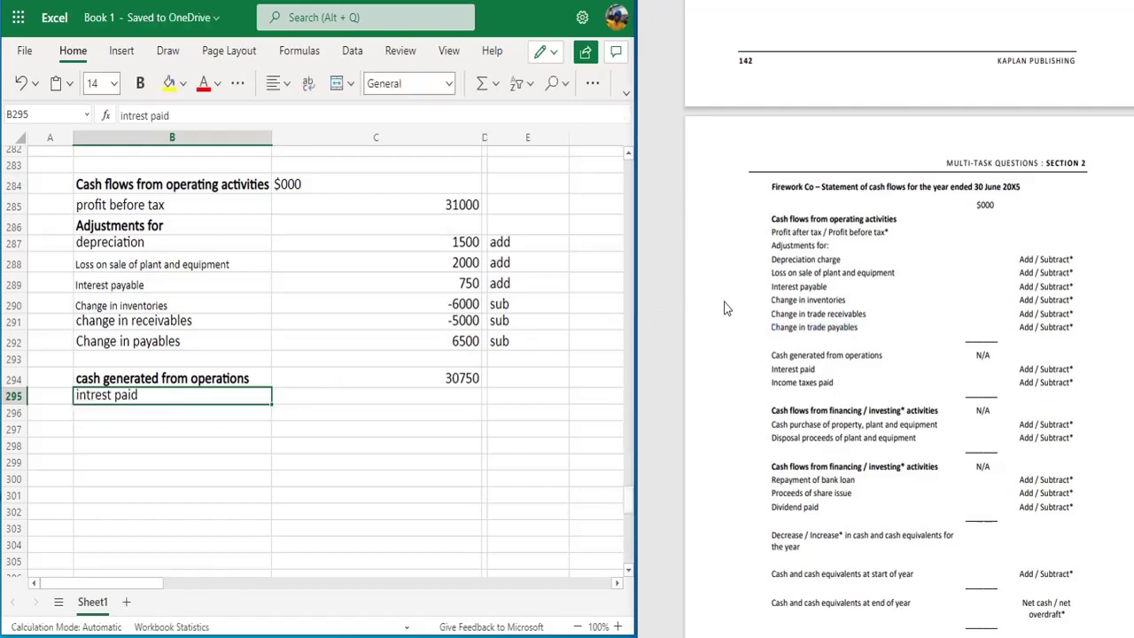
# Look up the interest payable in the PDF's profit or loss statement, and enter -750 in C295 with "sub" in E295.
pyautogui.scroll(5, 723, 308)
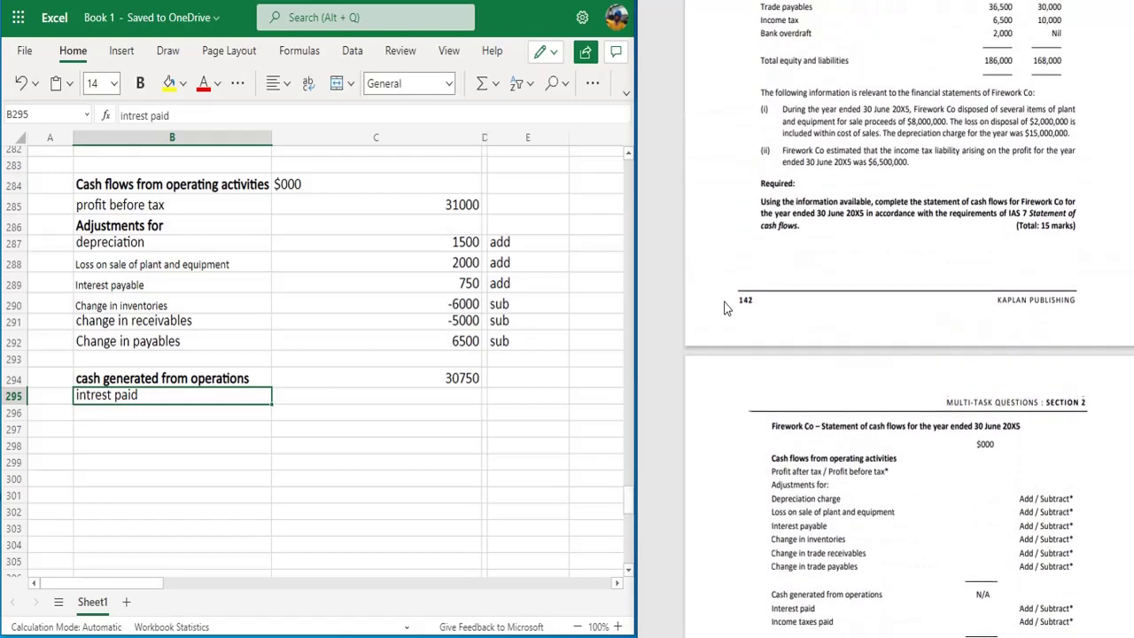
pyautogui.scroll(2, 722, 308)
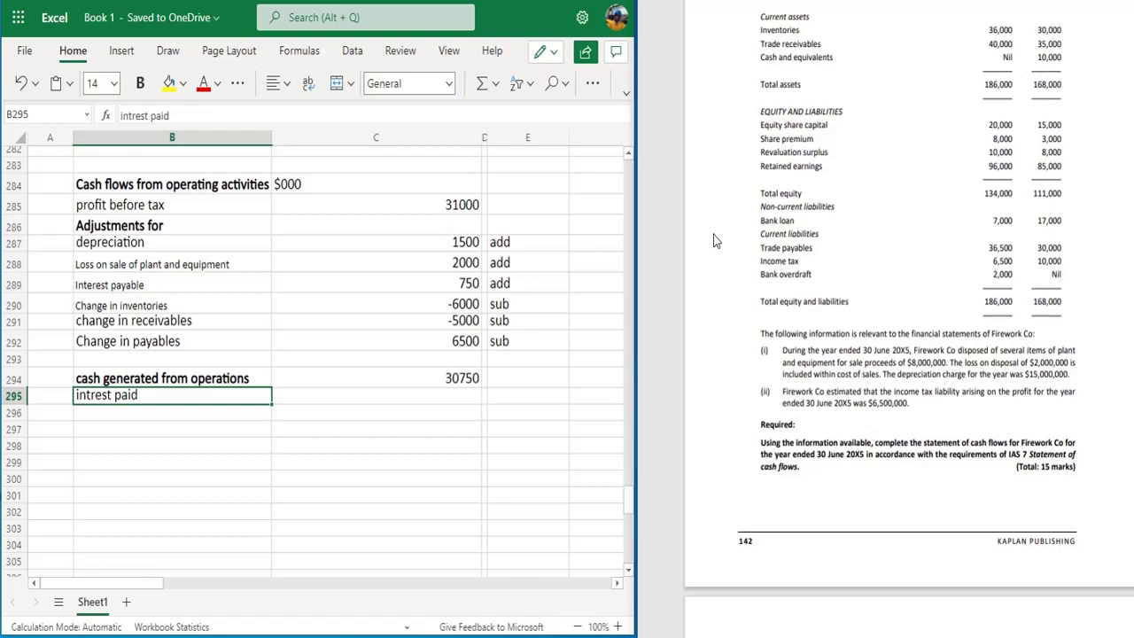
pyautogui.scroll(12, 716, 241)
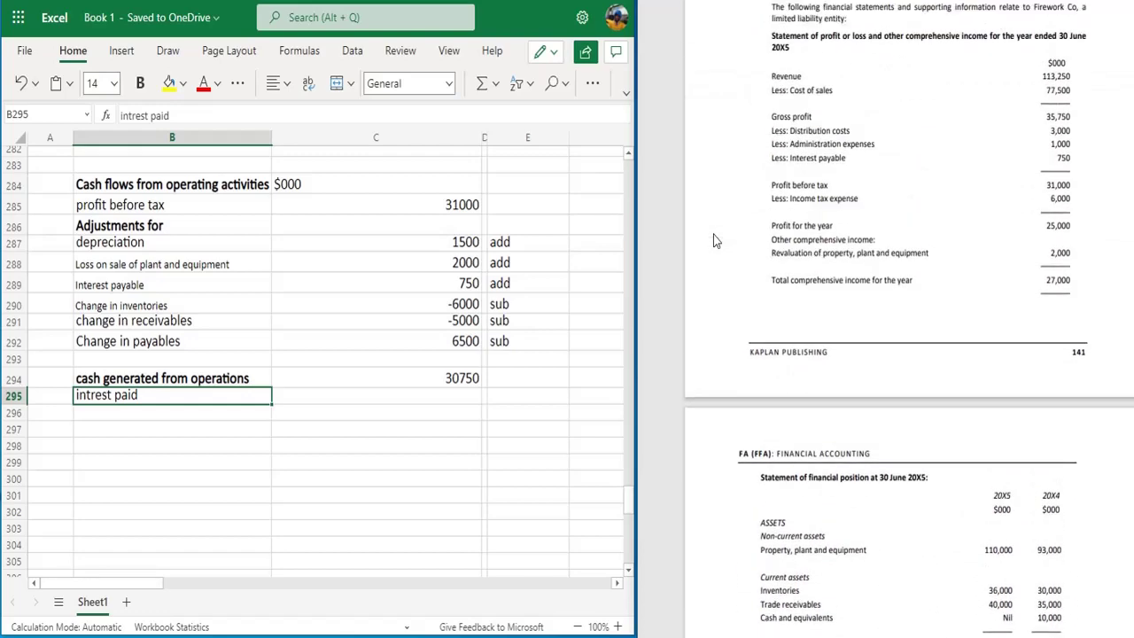
pyautogui.scroll(-5, 716, 240)
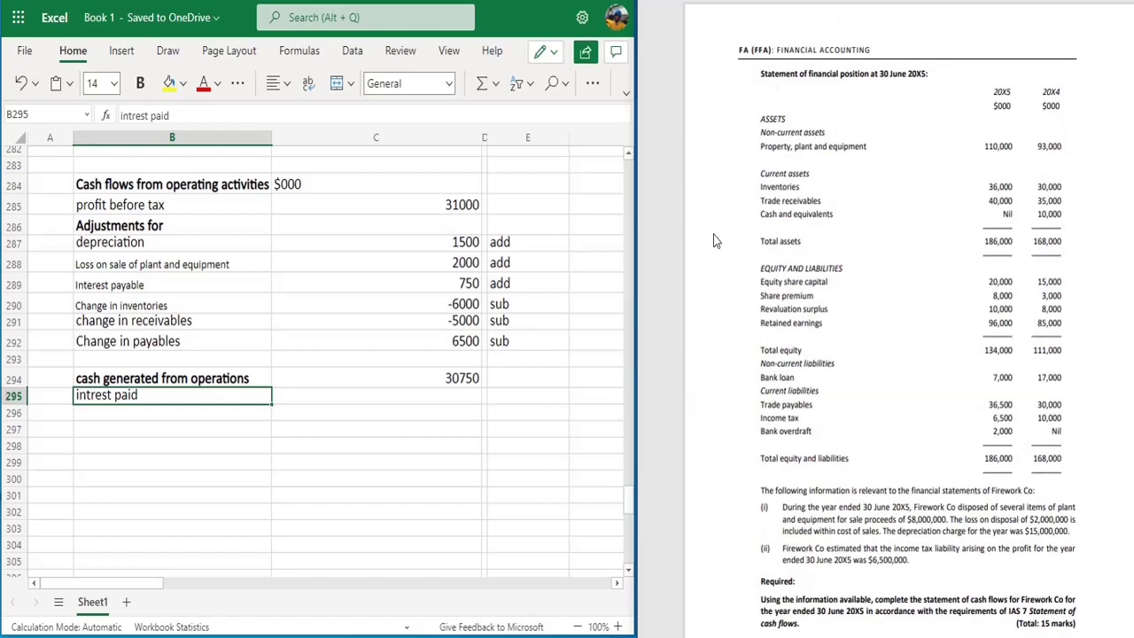
pyautogui.scroll(5, 716, 240)
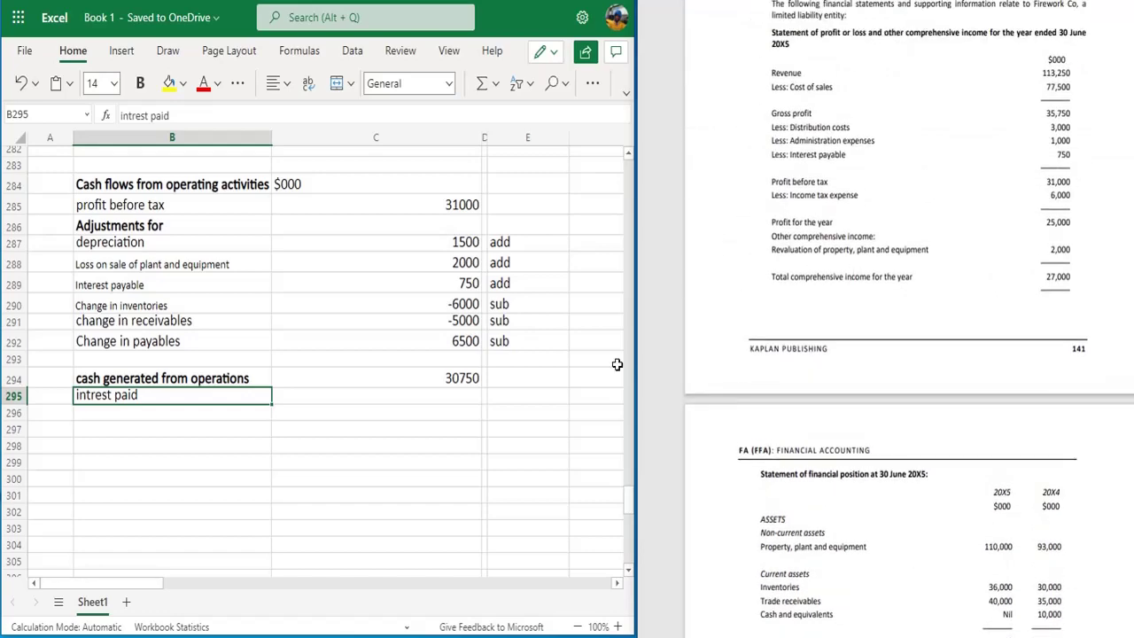
pyautogui.click(425, 399)
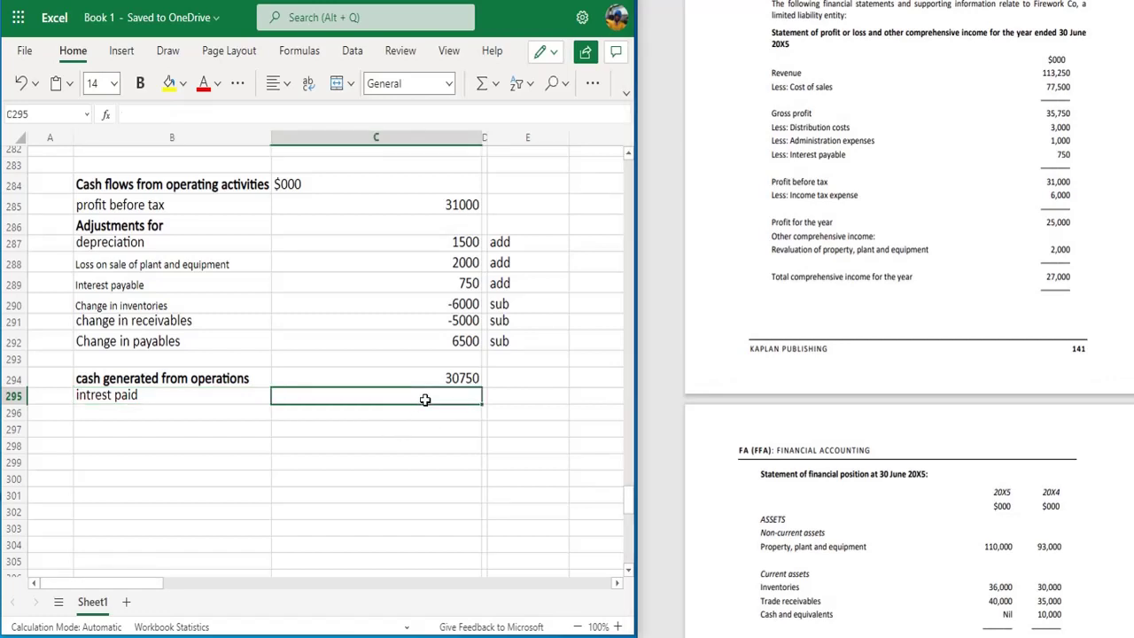
pyautogui.write('-750')
pyautogui.press('Tab')
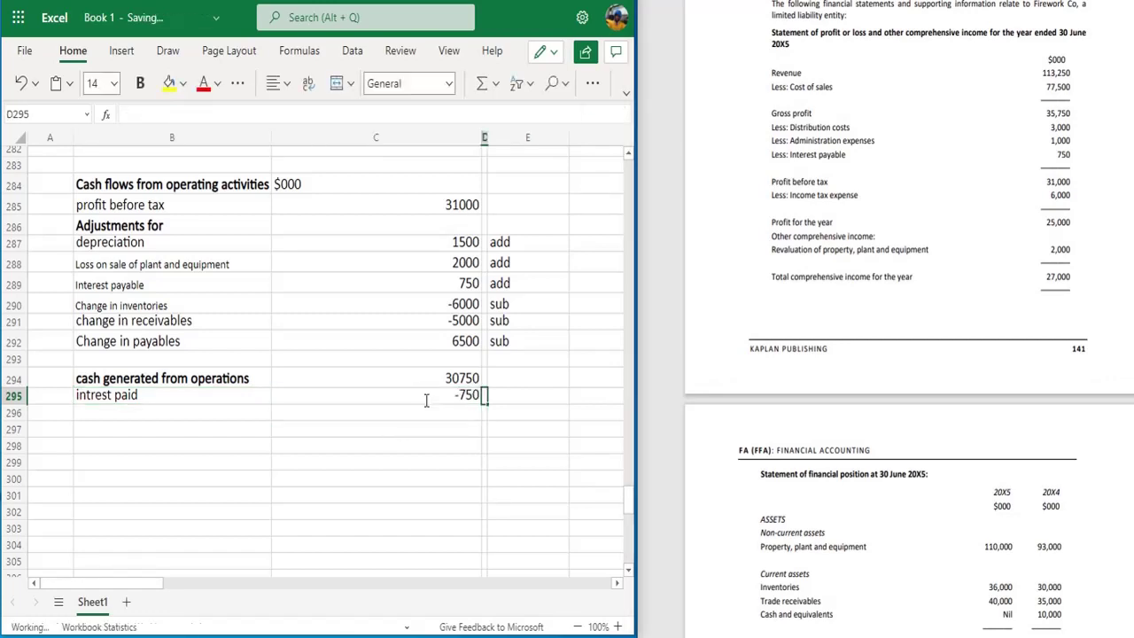
pyautogui.press('Tab')
pyautogui.write('sub')
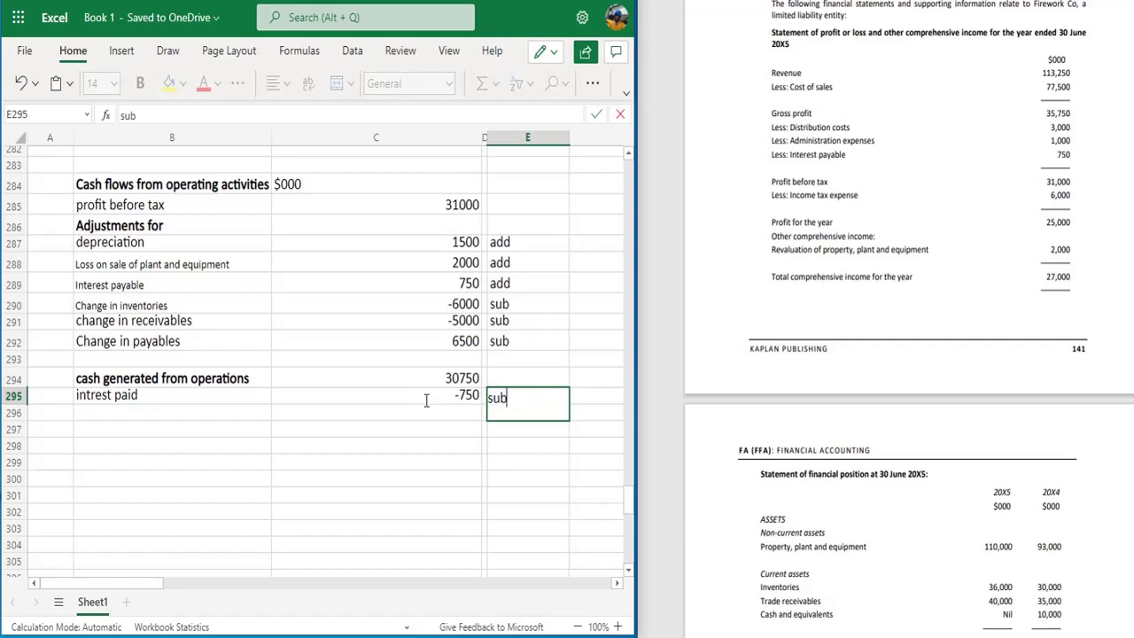
pyautogui.press('Return')
# Add the label "tax paid" in cell B296, below the interest paid row.
pyautogui.press('Left')
pyautogui.press('Left')
pyautogui.press('Left')
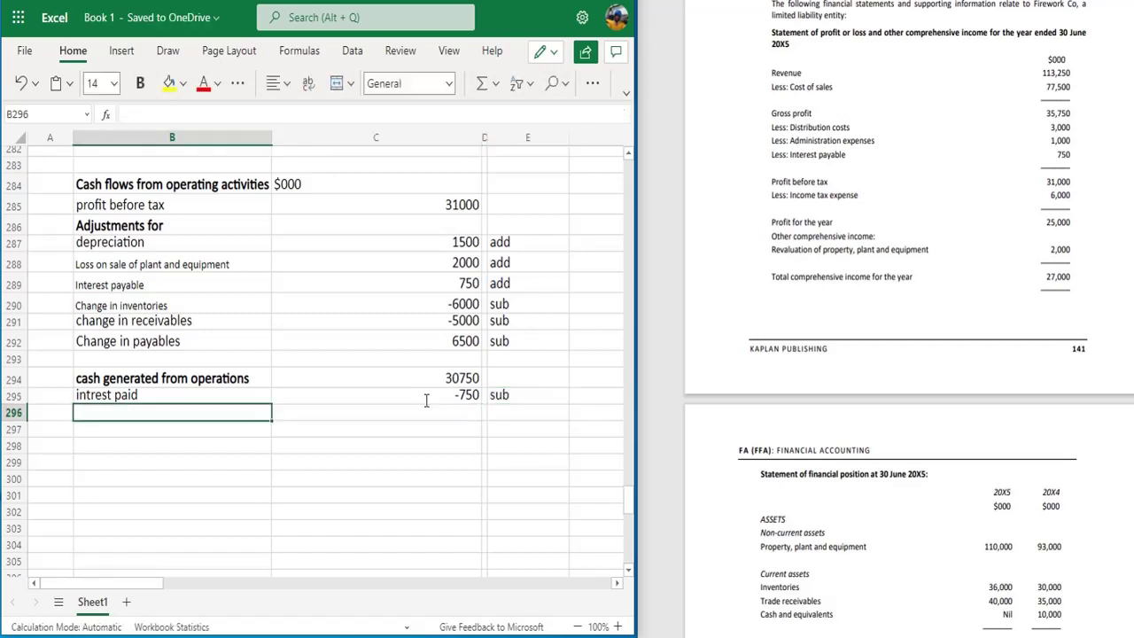
pyautogui.write('tax')
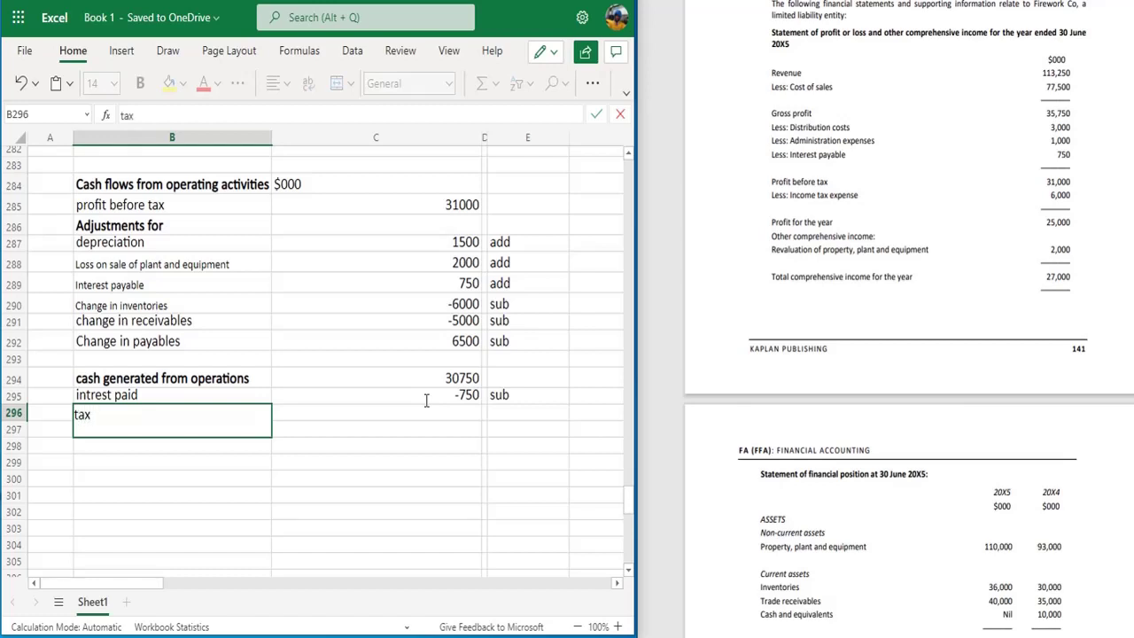
pyautogui.write(' paid')
# Add an indented "tax paid" heading for a separate working in cell F286, beside the cash flow statement.
pyautogui.click(615, 587)
pyautogui.click(615, 586)
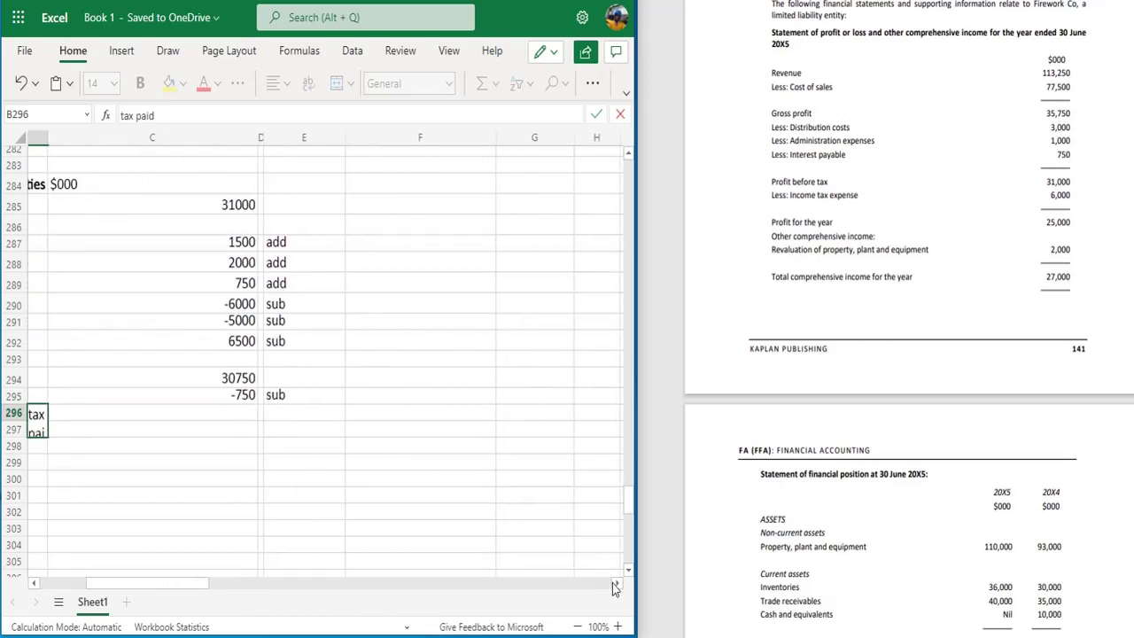
pyautogui.click(486, 231)
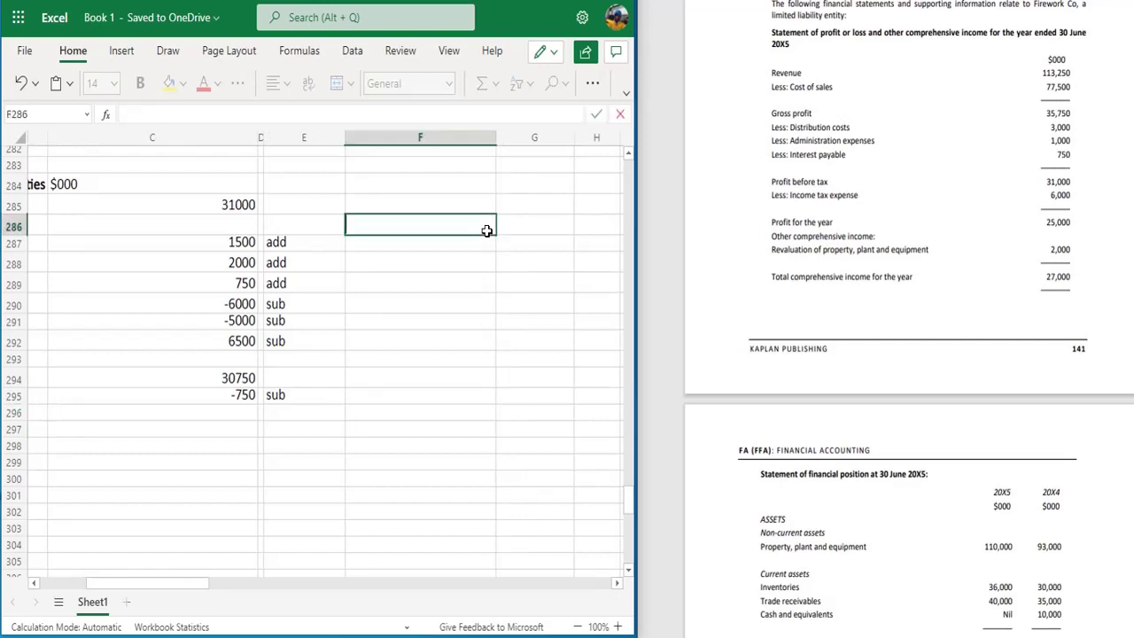
pyautogui.doubleClick(486, 230)
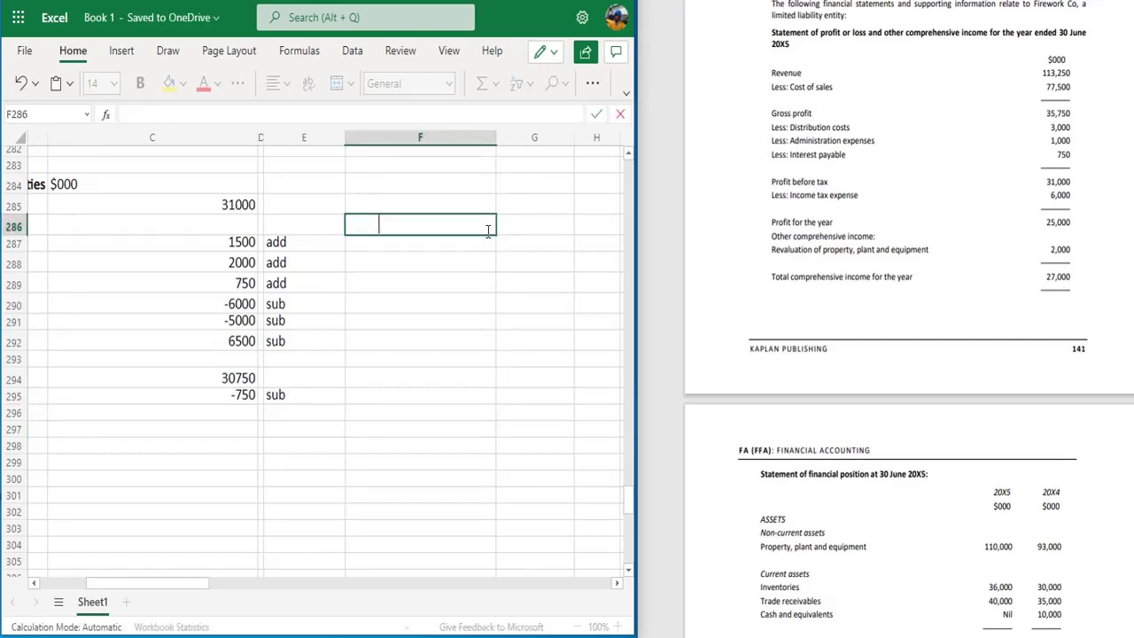
pyautogui.write('tax paid')
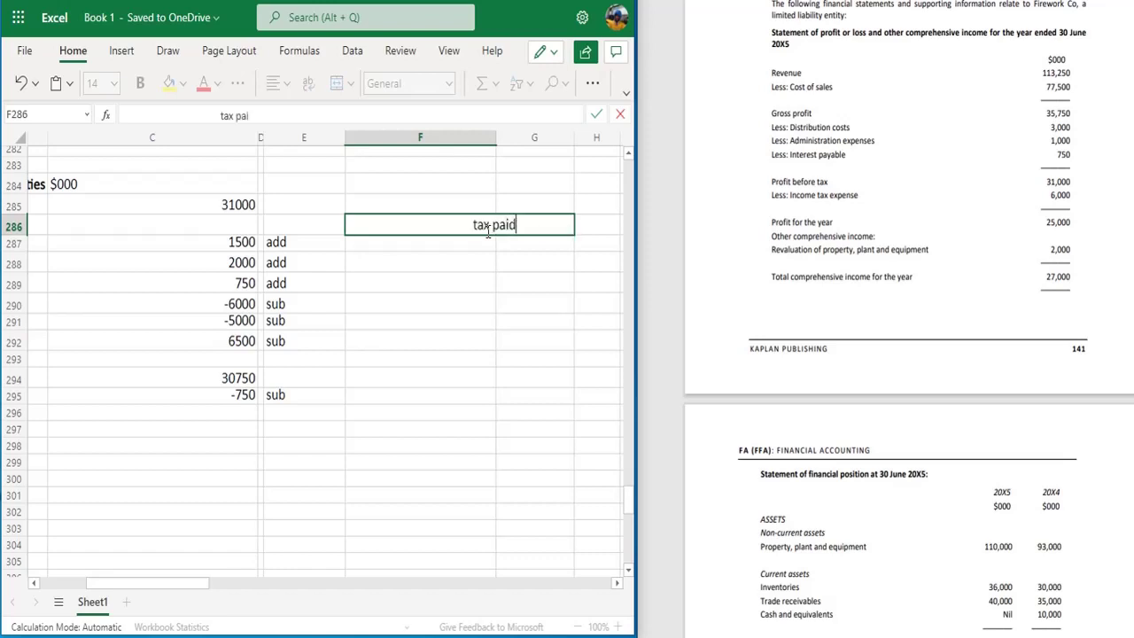
pyautogui.press('Return')
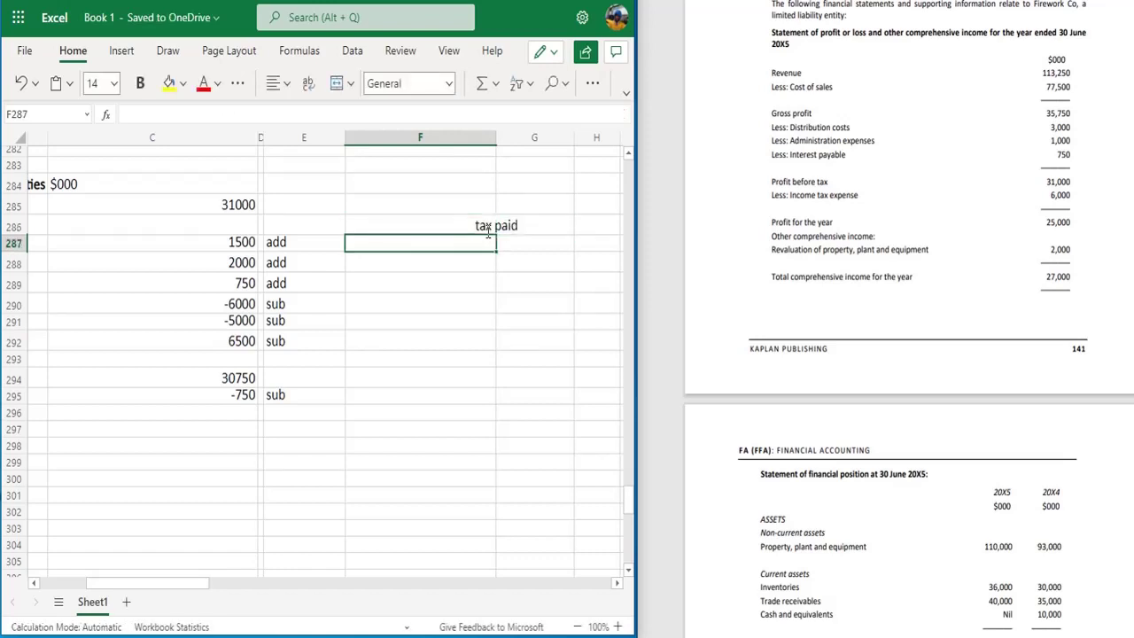
pyautogui.press('Right')
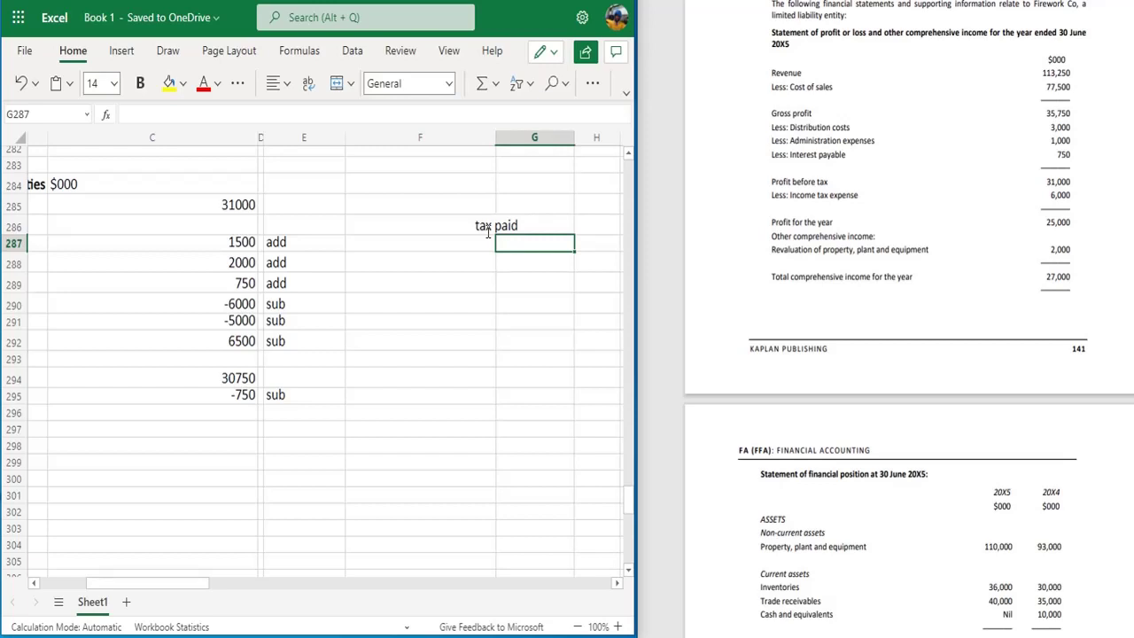
pyautogui.doubleClick(535, 220)
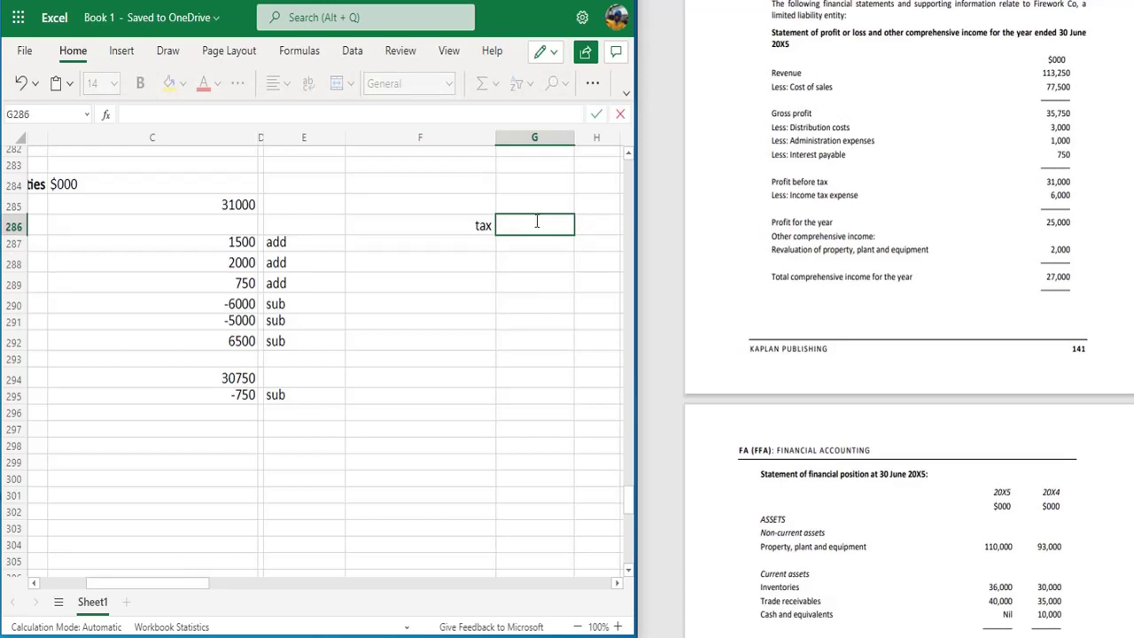
pyautogui.press('Return')
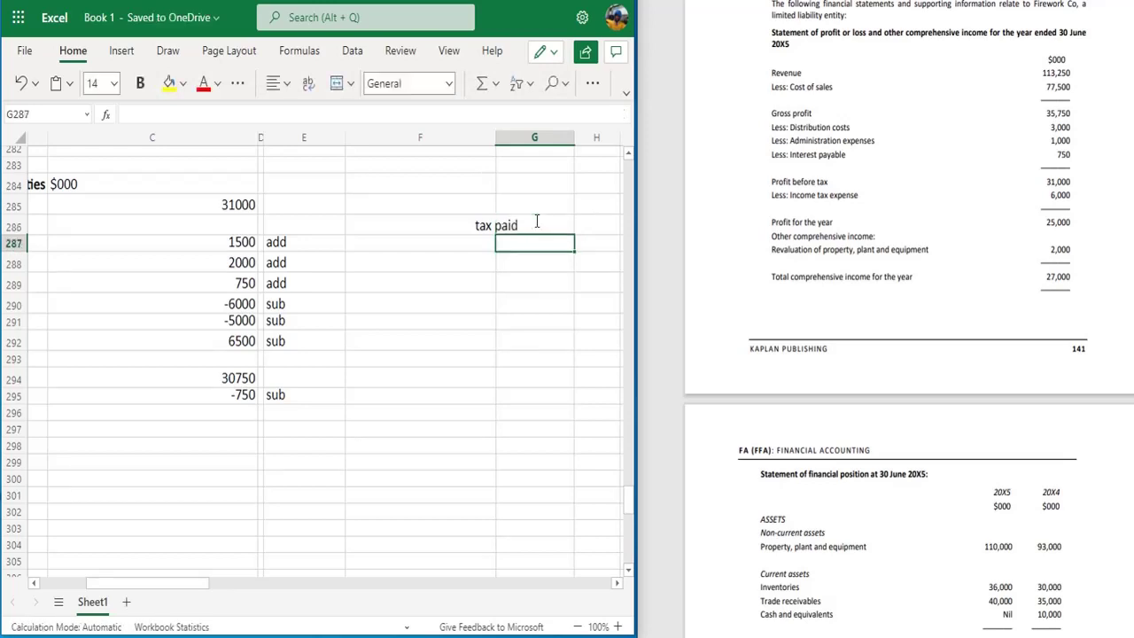
# Replace the working's heading in cell F286 with "income tax".
pyautogui.click(536, 221)
pyautogui.press('Left')
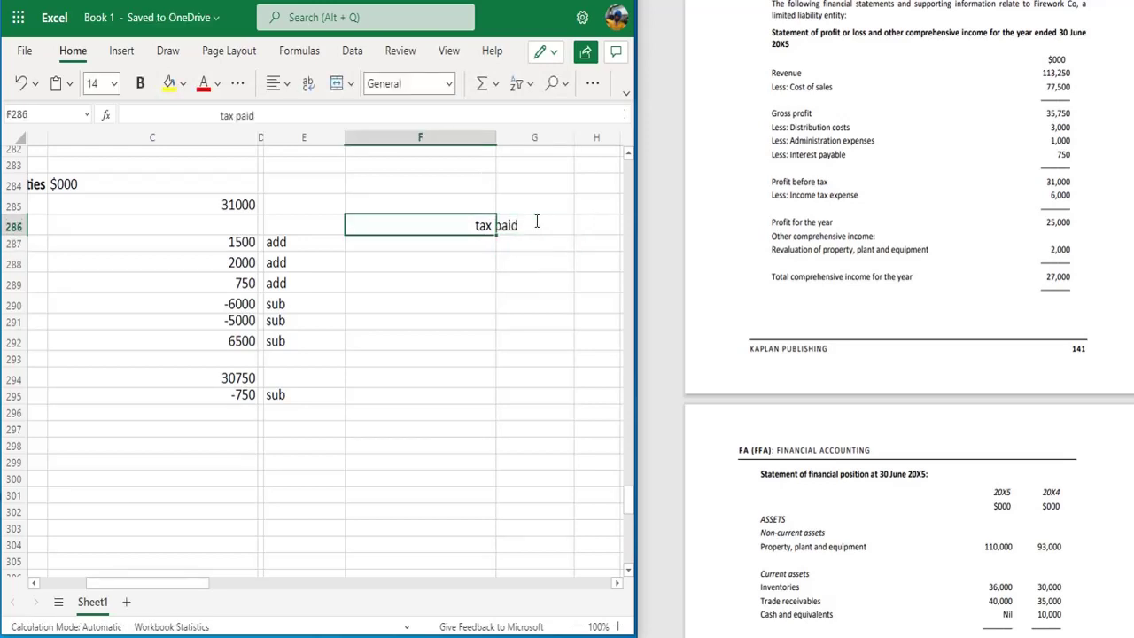
pyautogui.press('BackSpace')
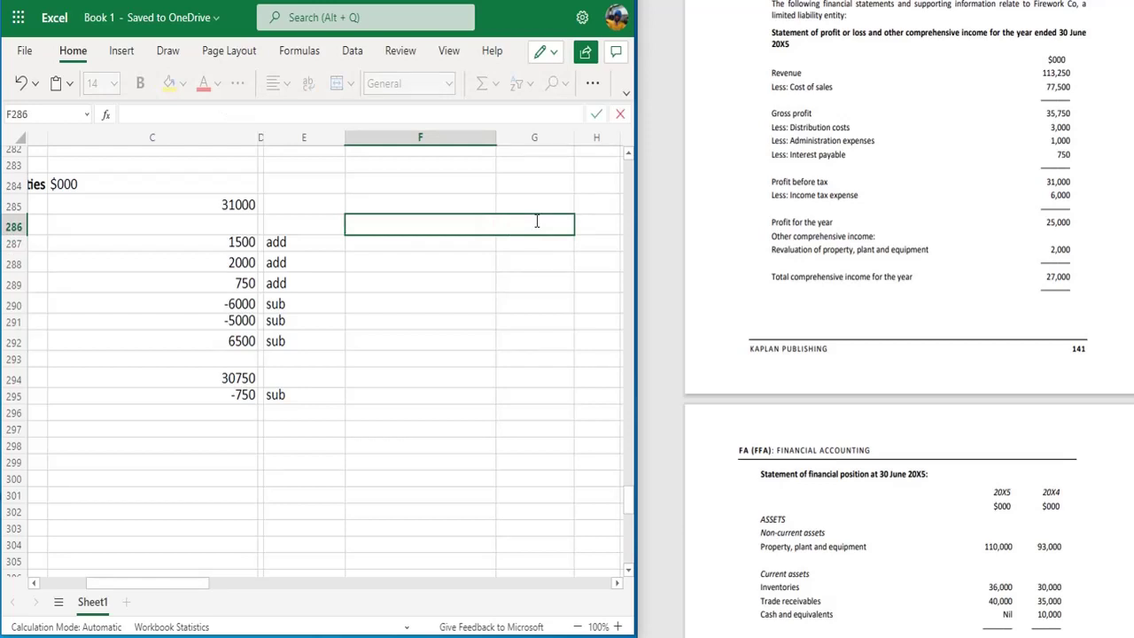
pyautogui.write('income tax')
pyautogui.press('Return')
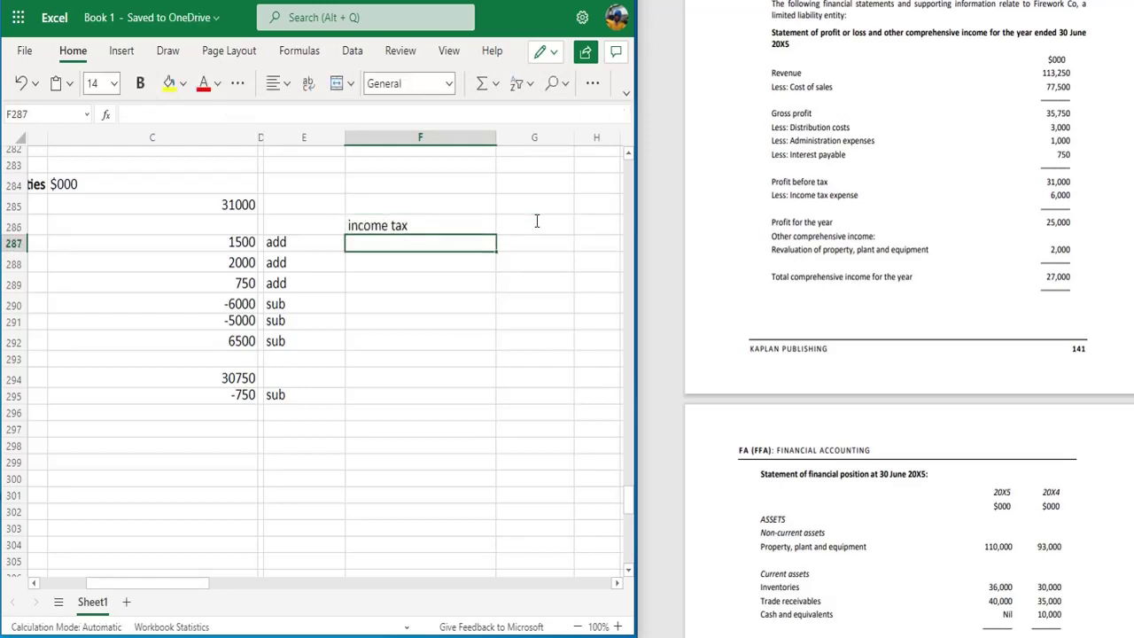
# Indent the "income tax" heading in F286 with leading spaces so it straddles columns F and G.
pyautogui.click(426, 230)
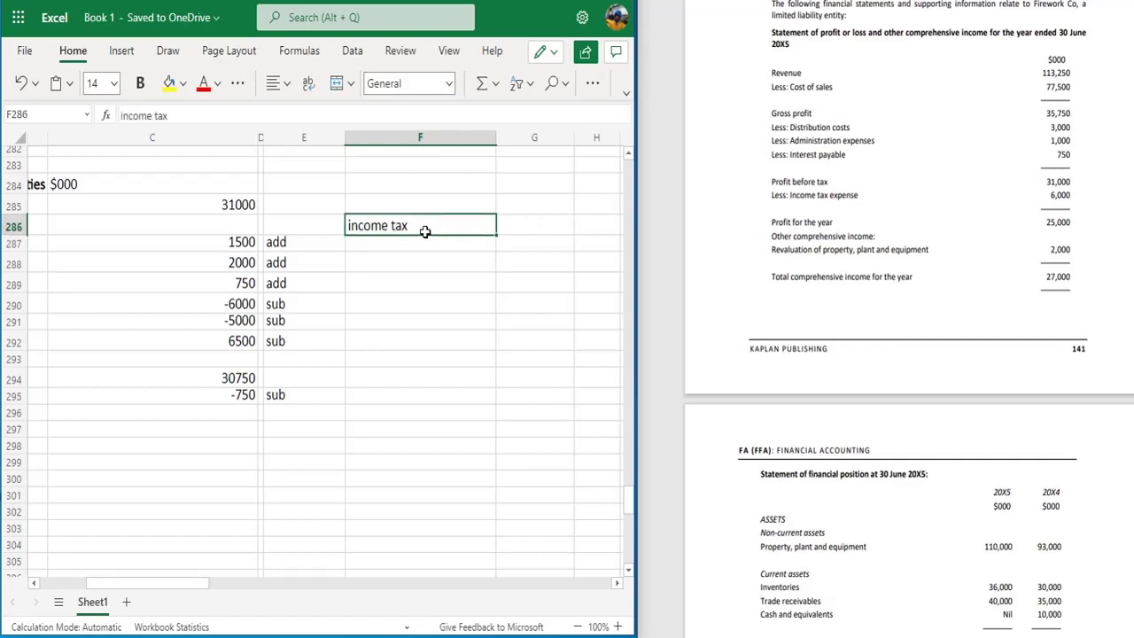
pyautogui.doubleClick(366, 227)
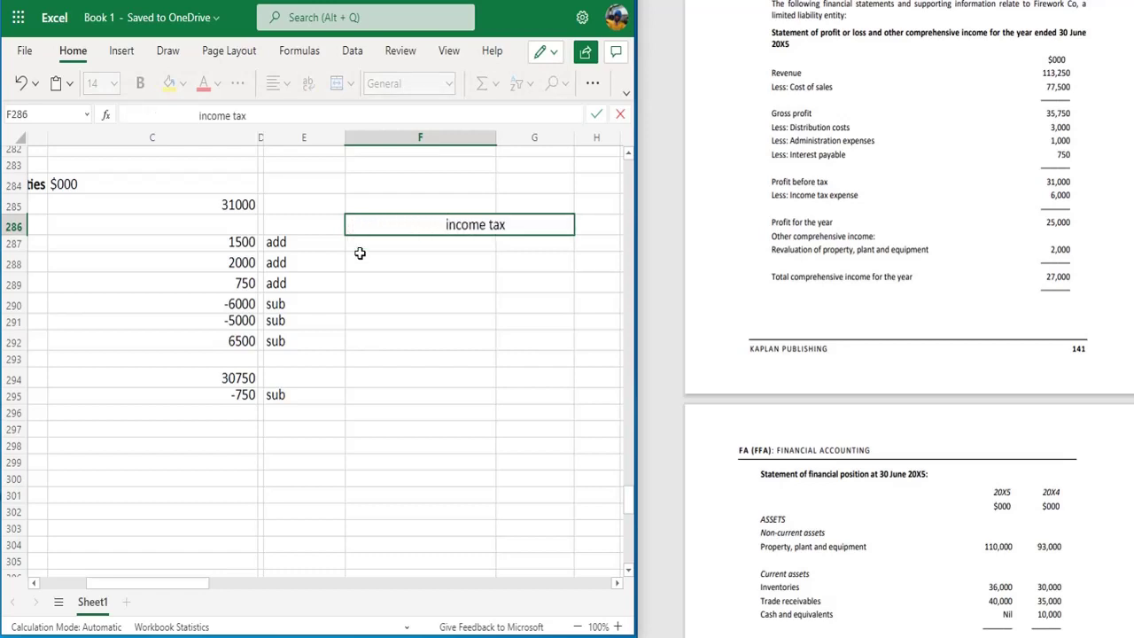
pyautogui.click(361, 254)
pyautogui.click(513, 240)
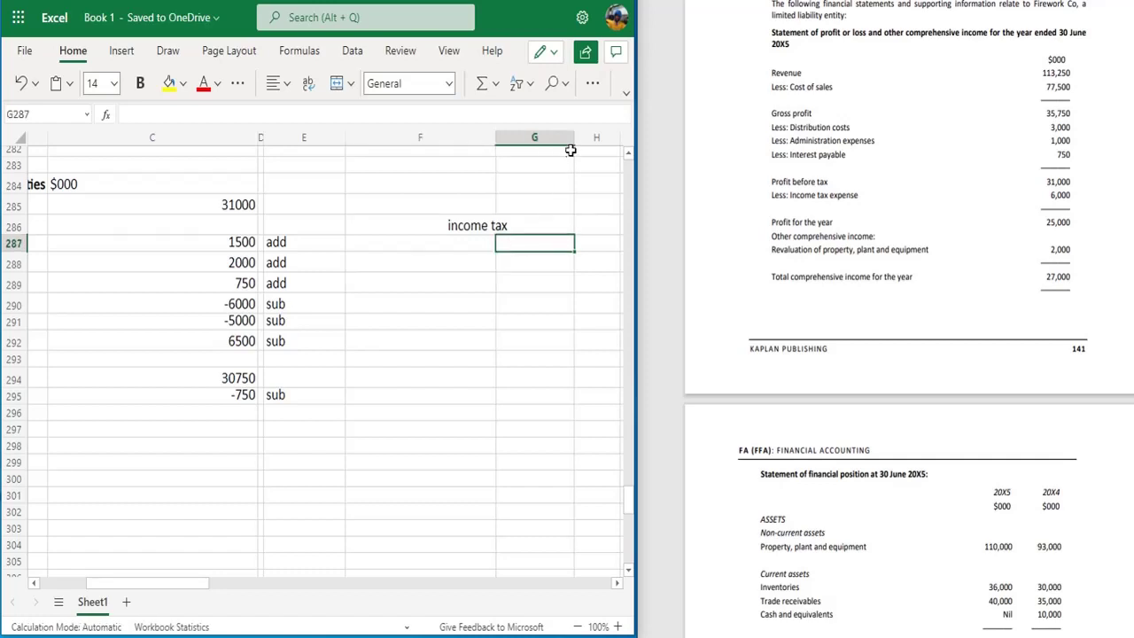
# Widen column G and enter the opening income tax liability as "b/f 10000" in cell G287.
pyautogui.moveTo(574, 138); pyautogui.dragTo(615, 145)
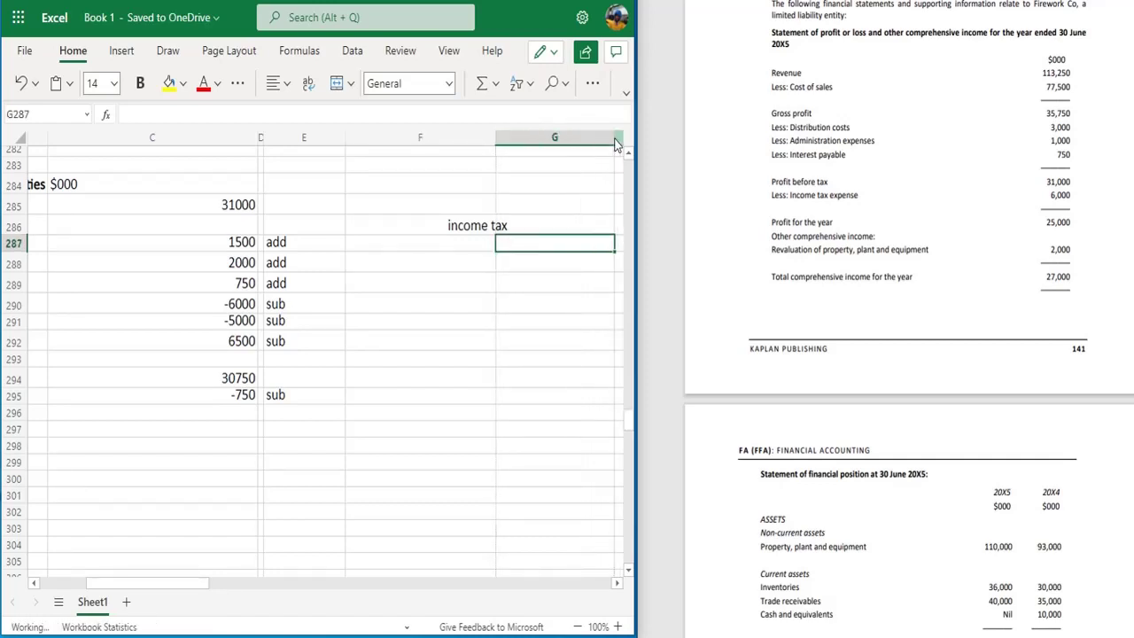
pyautogui.doubleClick(575, 241)
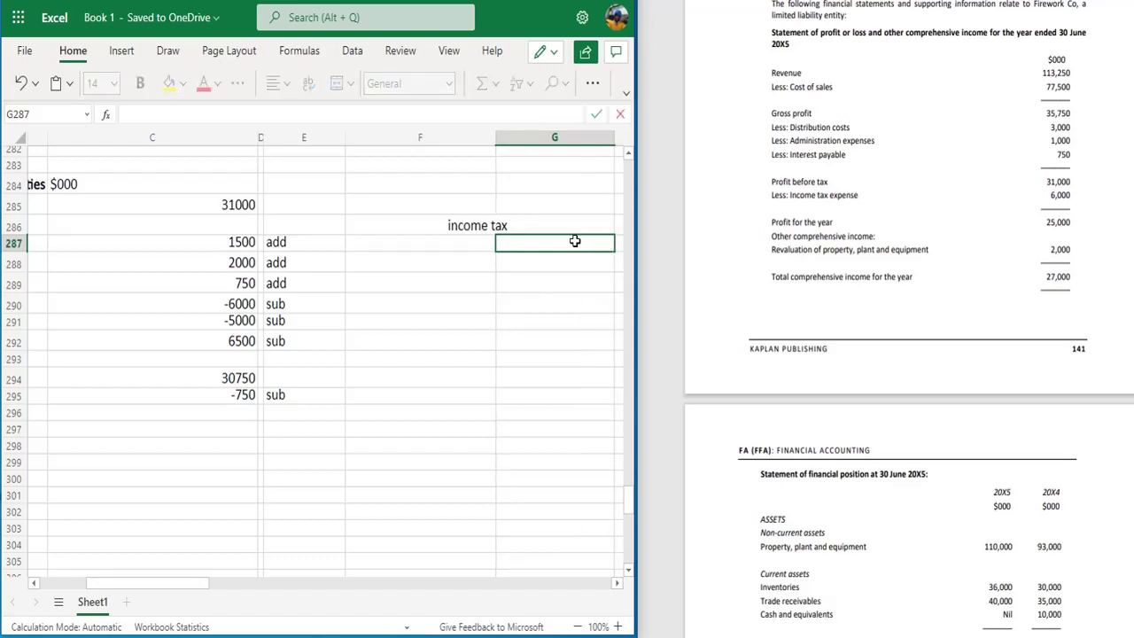
pyautogui.write('b/f')
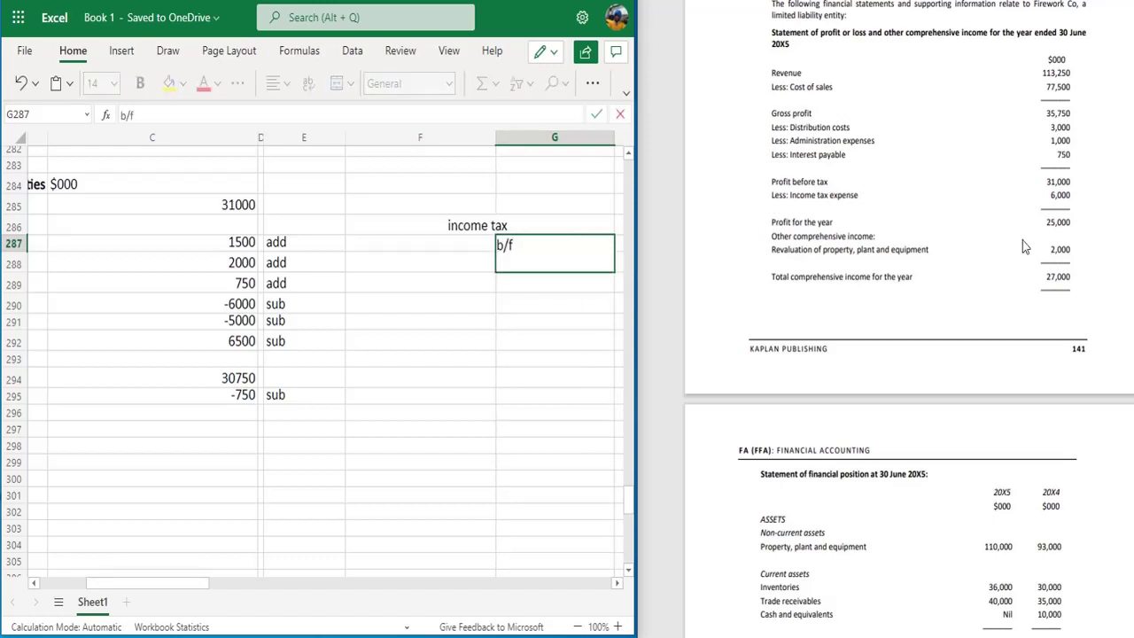
pyautogui.click(952, 293)
pyautogui.scroll(-5, 953, 294)
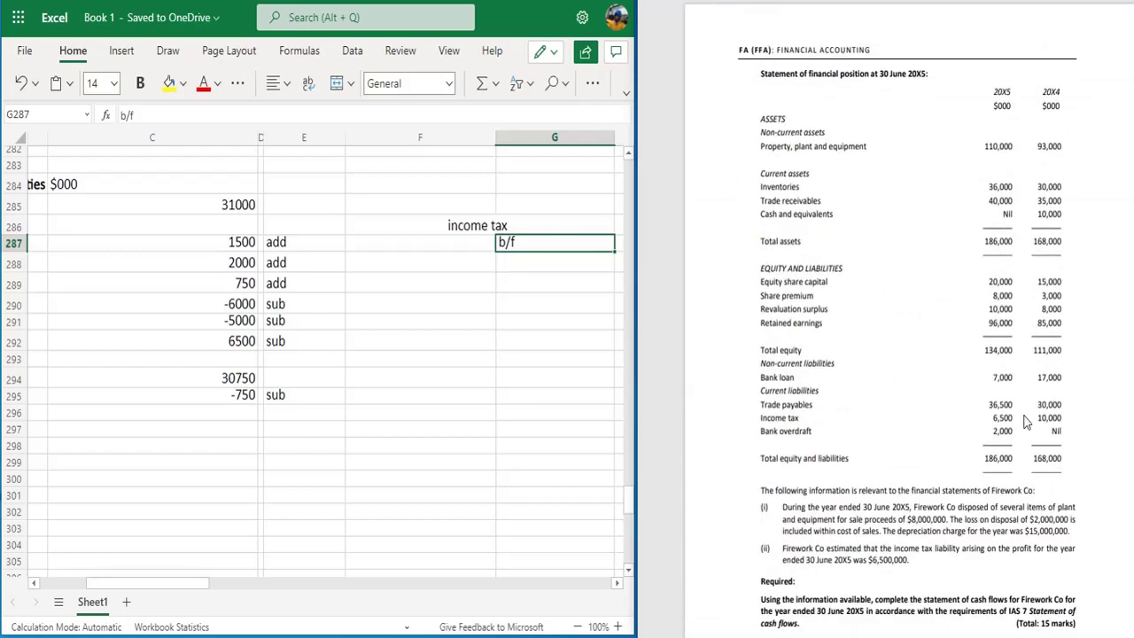
pyautogui.doubleClick(563, 240)
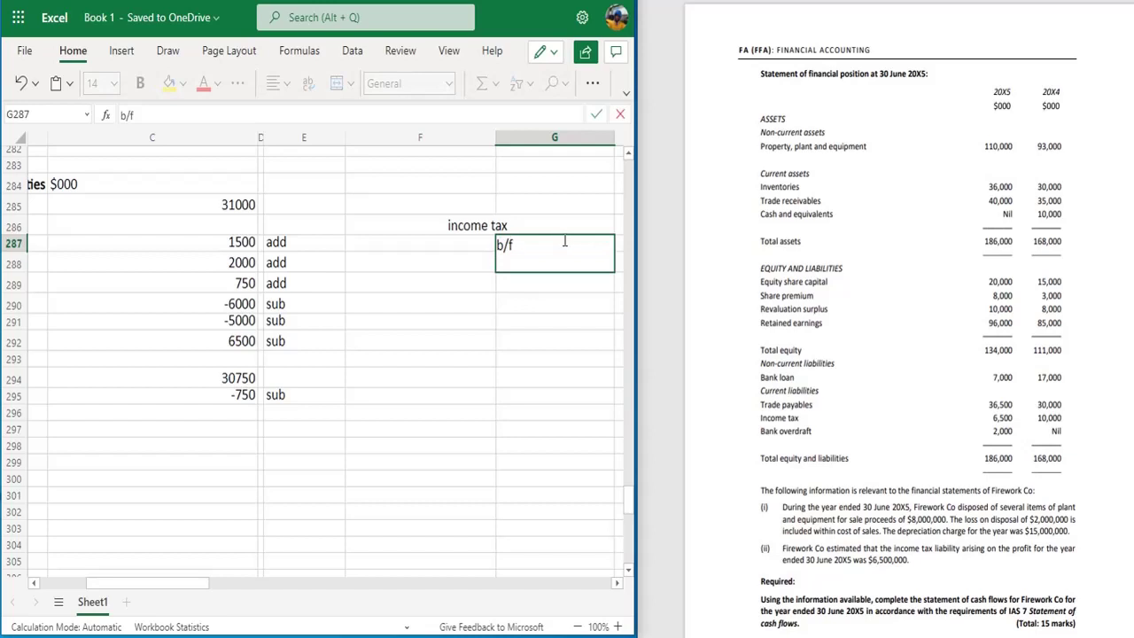
pyautogui.write('100000')
pyautogui.press('BackSpace')
# Enter the closing income tax liability as "c/f 6500" in cell F289 of the working.
pyautogui.click(453, 285)
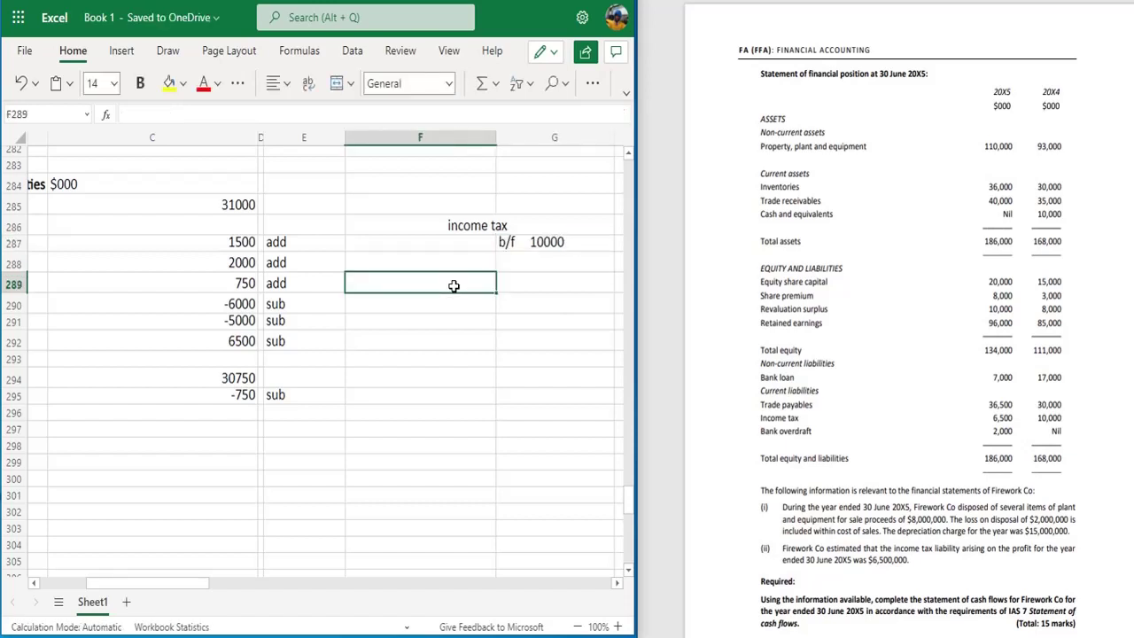
pyautogui.write('c/')
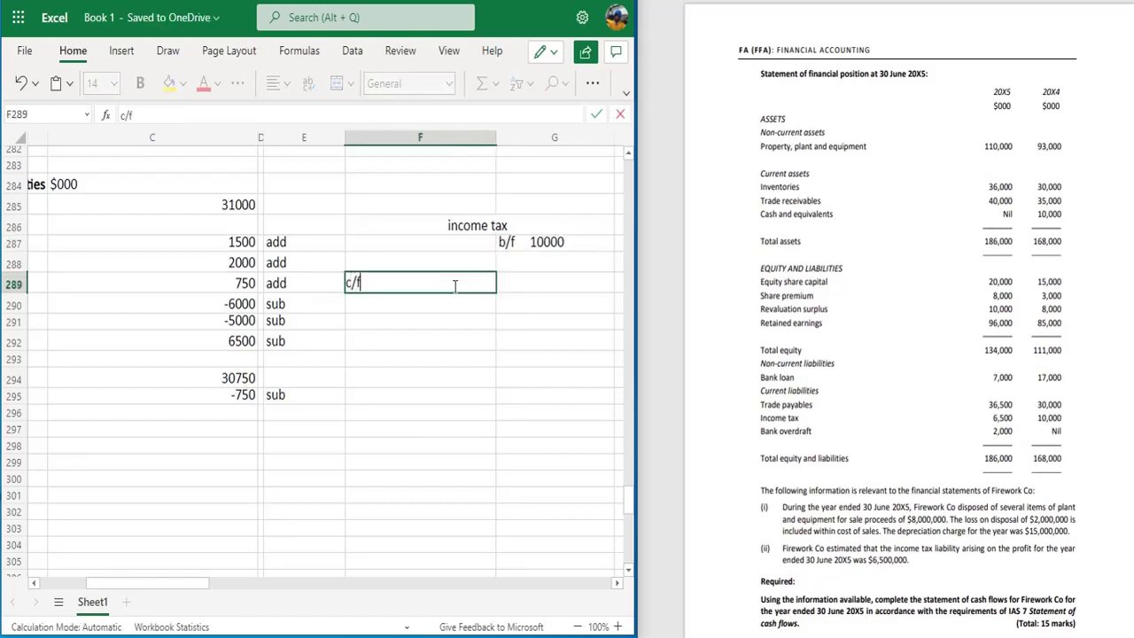
pyautogui.write('f6500')
pyautogui.press('BackSpace')
pyautogui.press('BackSpace')
pyautogui.press('BackSpace')
pyautogui.press('BackSpace')
pyautogui.write('6500')
# Enter the income tax expense from the profit or loss statement as "pnl 6000" in cell G288.
pyautogui.click(552, 257)
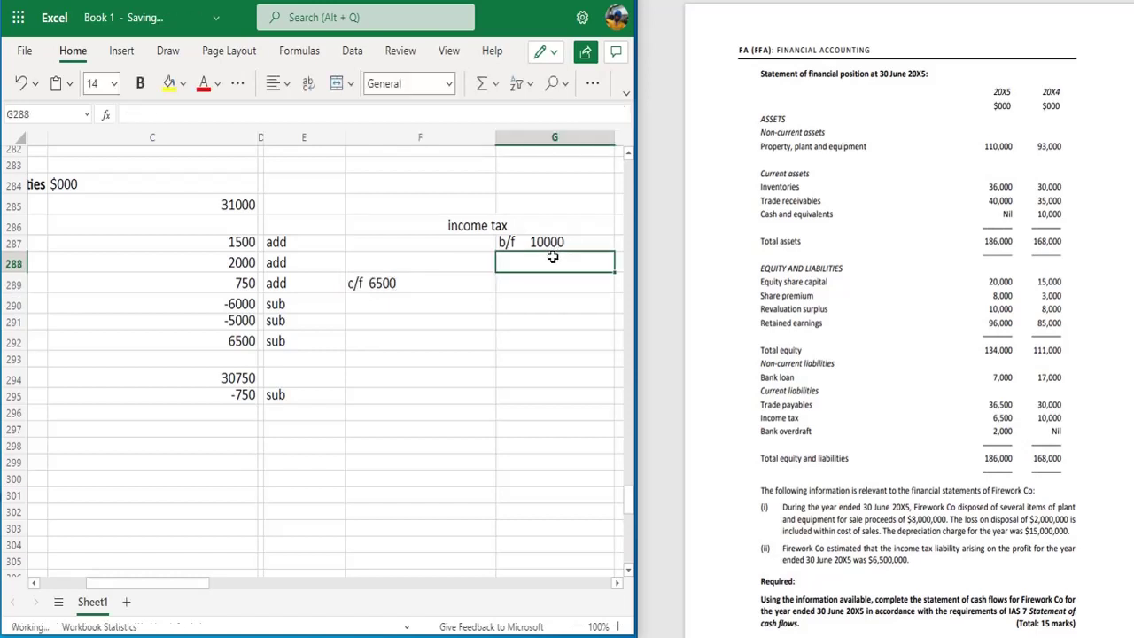
pyautogui.write('pnl')
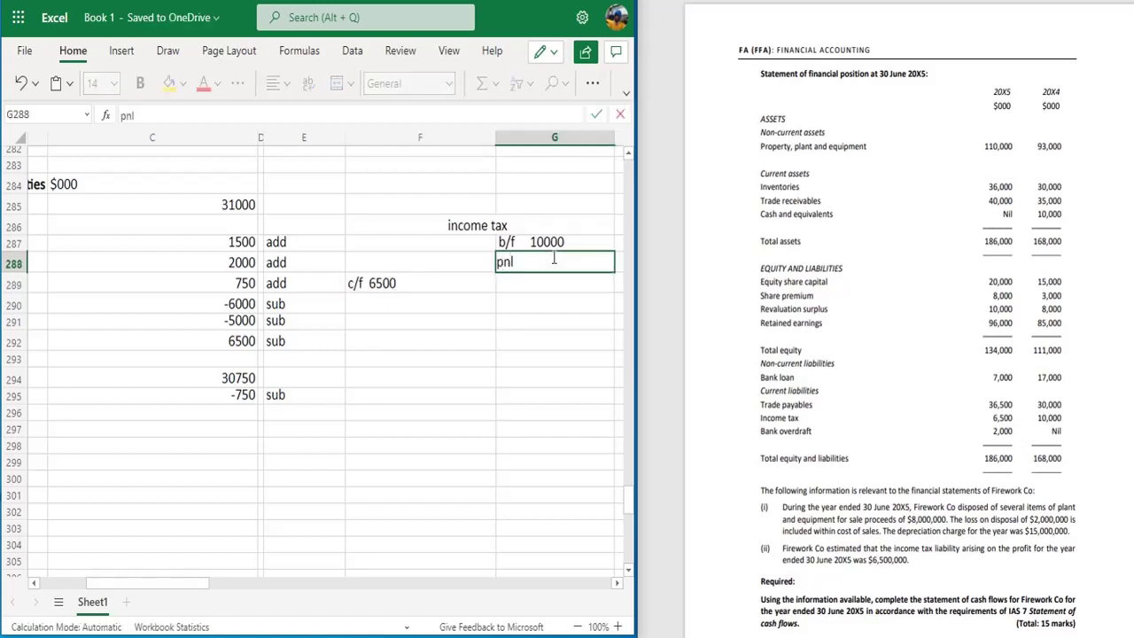
pyautogui.click(771, 244)
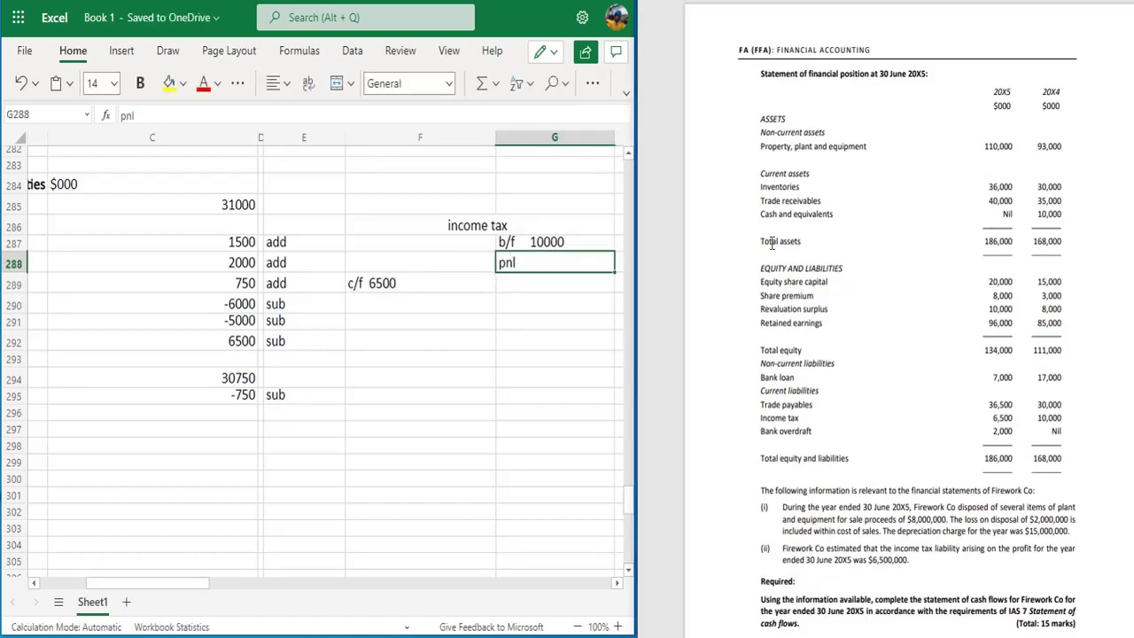
pyautogui.scroll(5, 772, 245)
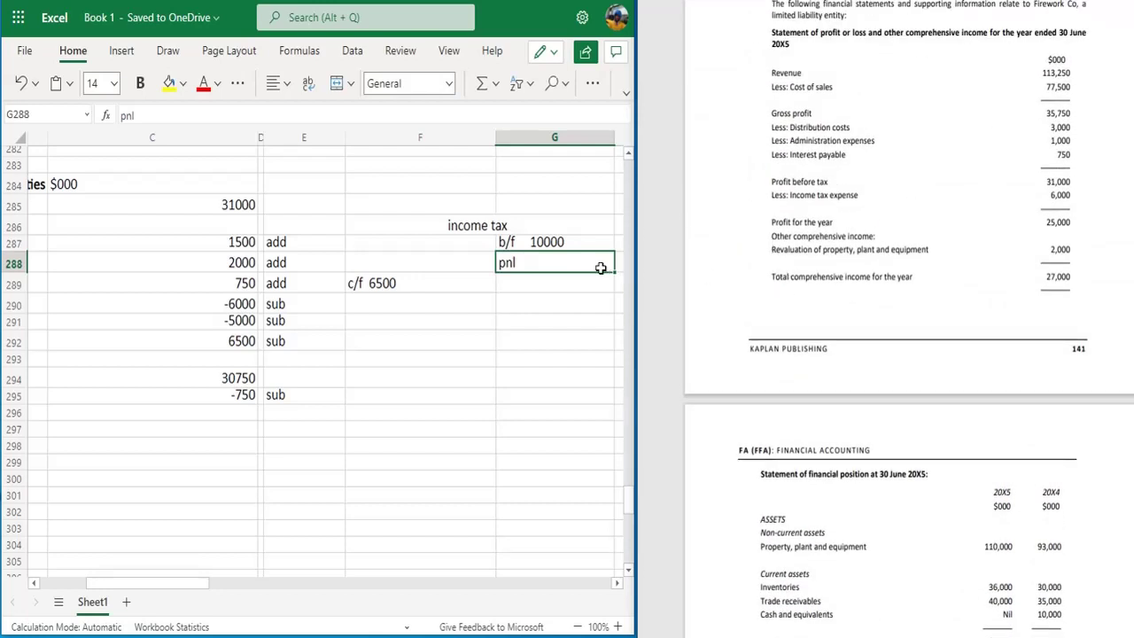
pyautogui.doubleClick(563, 263)
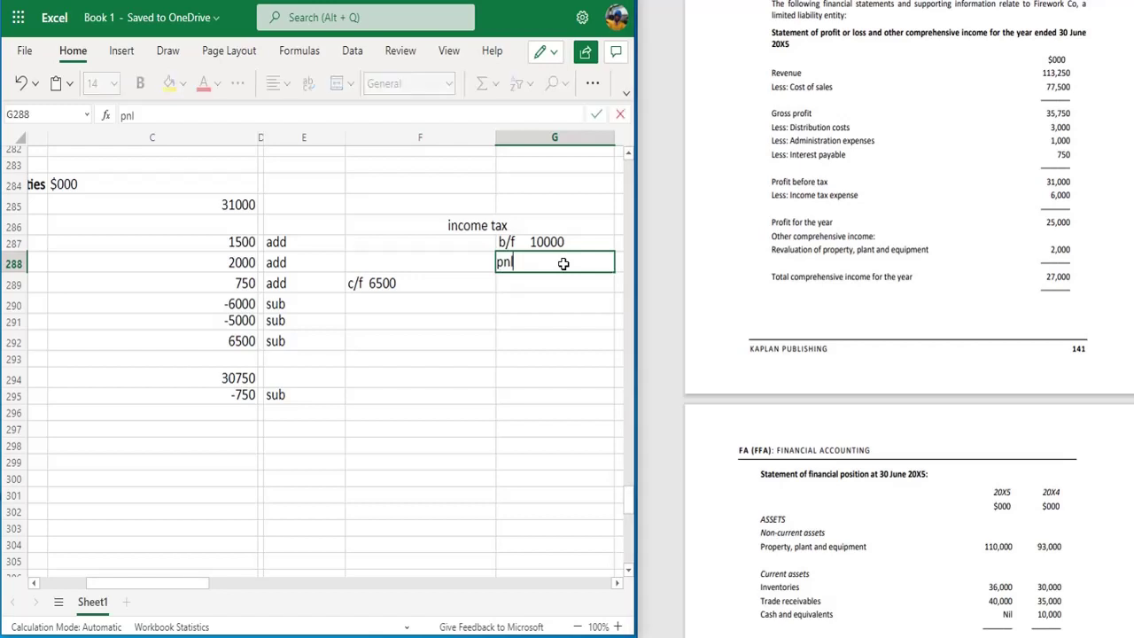
pyautogui.write('6000')
pyautogui.press('Return')
# Enter "total 16000" in cell G290 and copy it to F290 to balance both sides of the working.
pyautogui.press('Return')
pyautogui.write('tot')
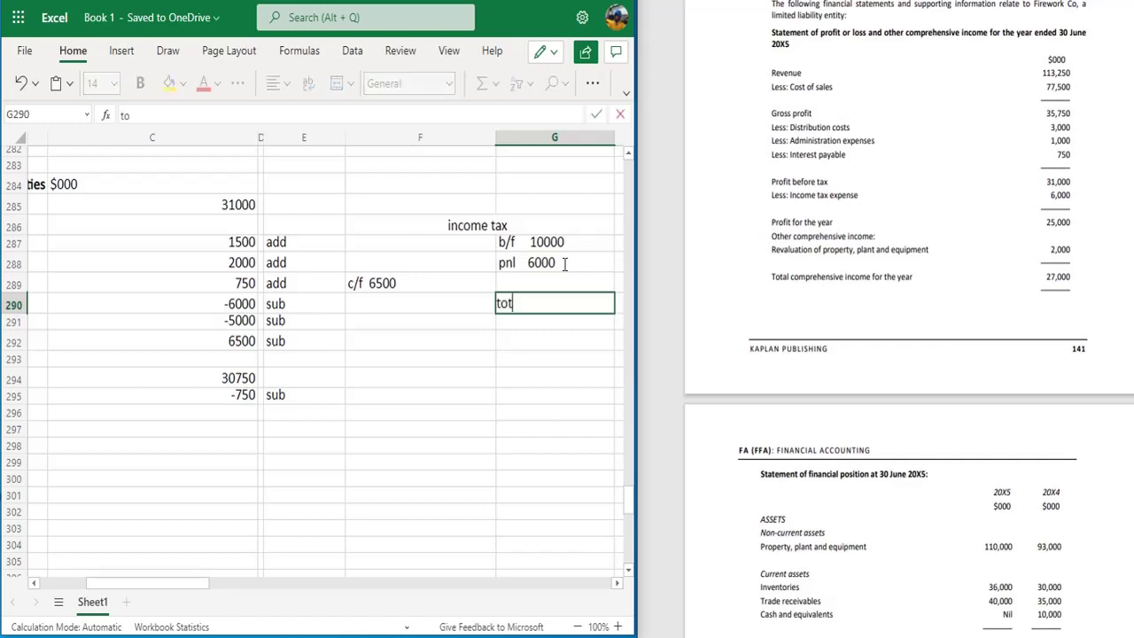
pyautogui.write('al  16000')
pyautogui.press('Left')
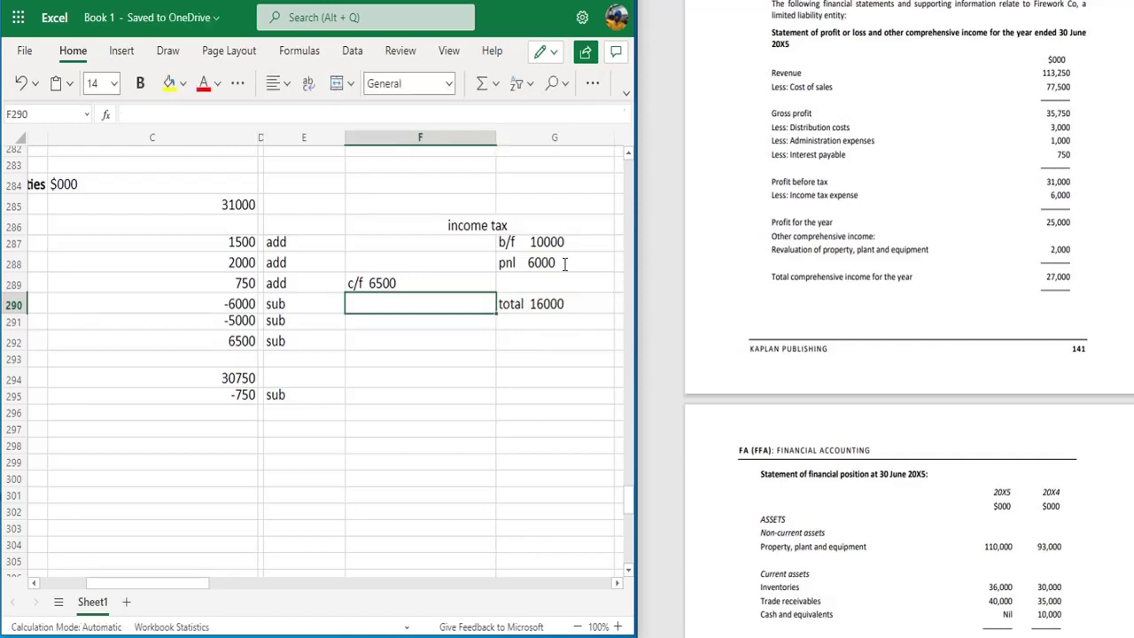
pyautogui.press('Right')
pyautogui.hotkey('ctrl', 'c')
pyautogui.press('Left')
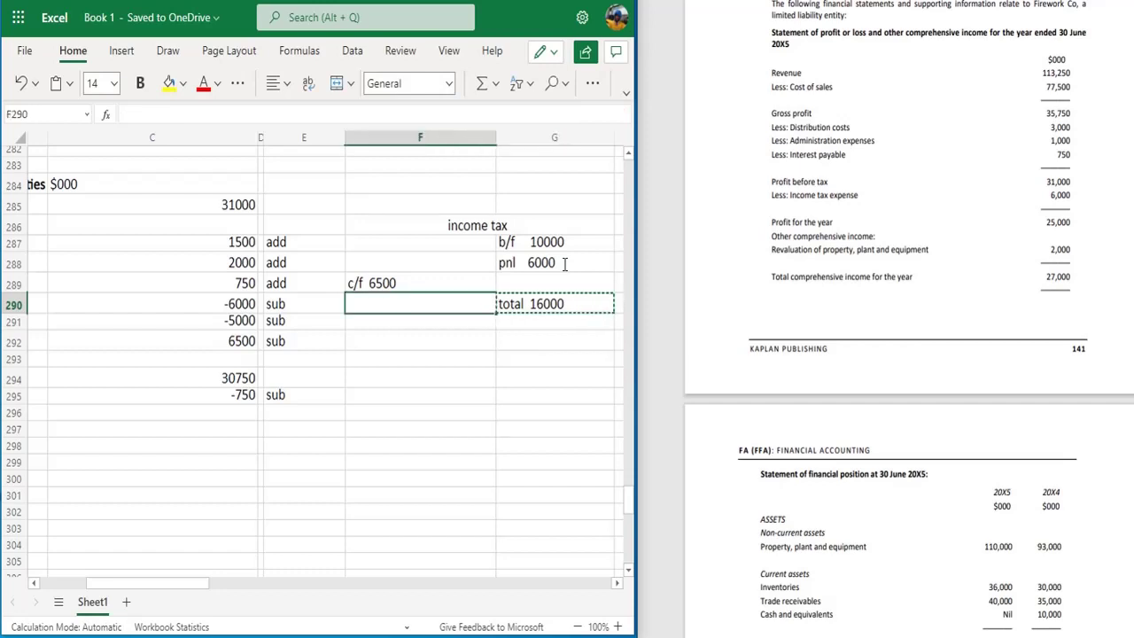
pyautogui.hotkey('ctrl', 'v')
# Enter the balancing tax payment as "paid 9500" in cell F287 and make it bold.
pyautogui.press('Up')
pyautogui.press('Up')
pyautogui.press('Up')
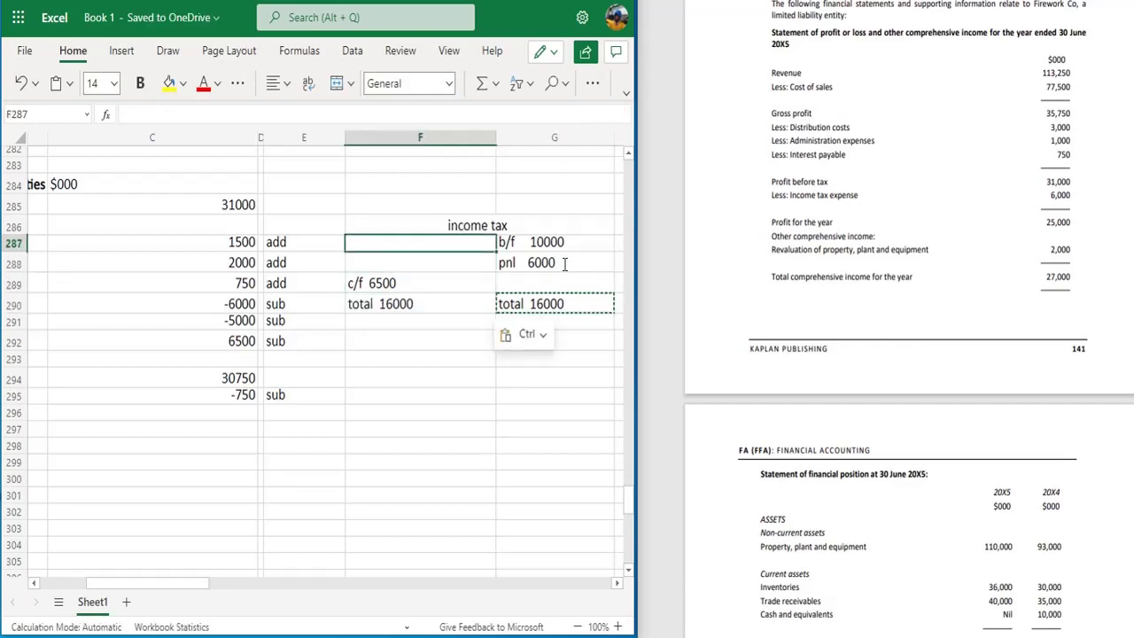
pyautogui.write('paid')
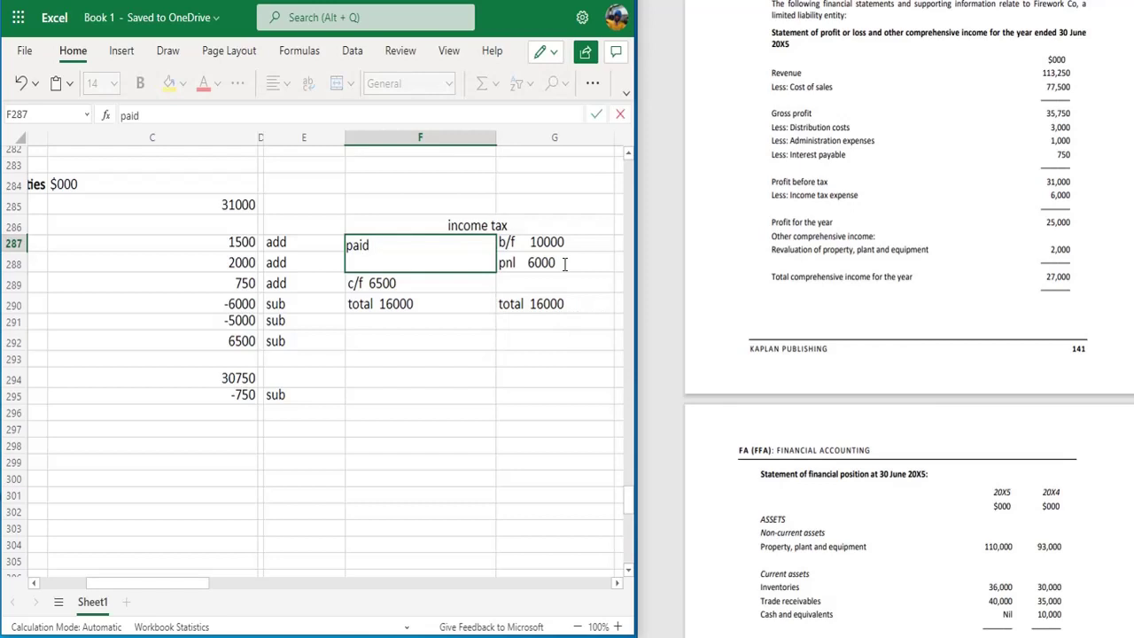
pyautogui.write(' 9500')
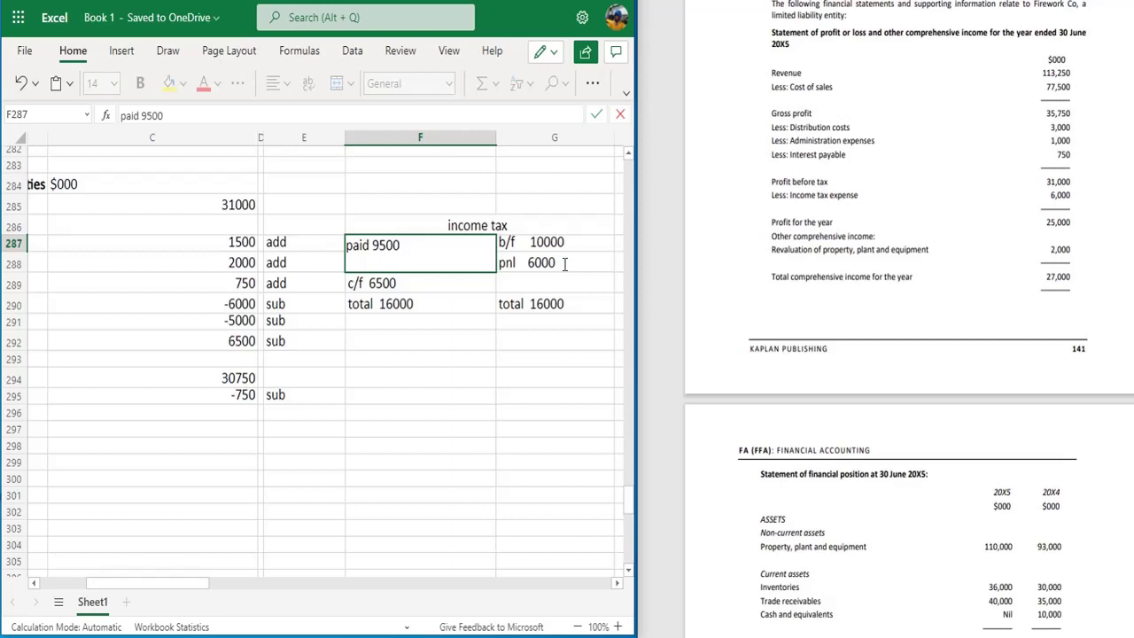
pyautogui.hotkey('ctrl', 'Return')
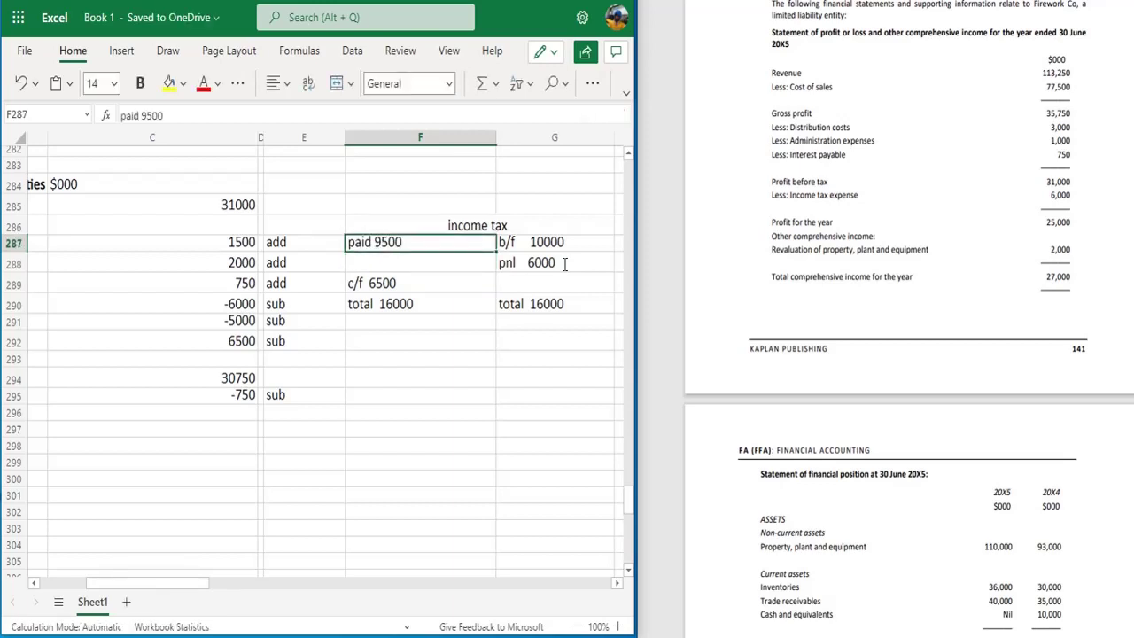
pyautogui.hotkey('ctrl', 'b')
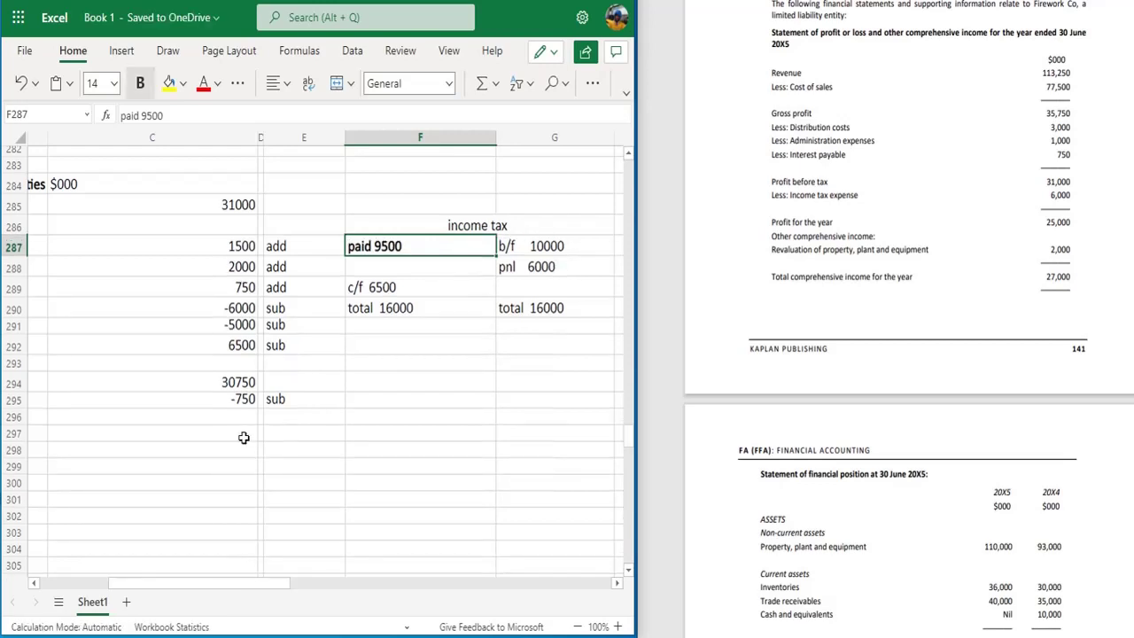
# Label the income tax working "w1" in cell F285, above its heading.
pyautogui.click(244, 437)
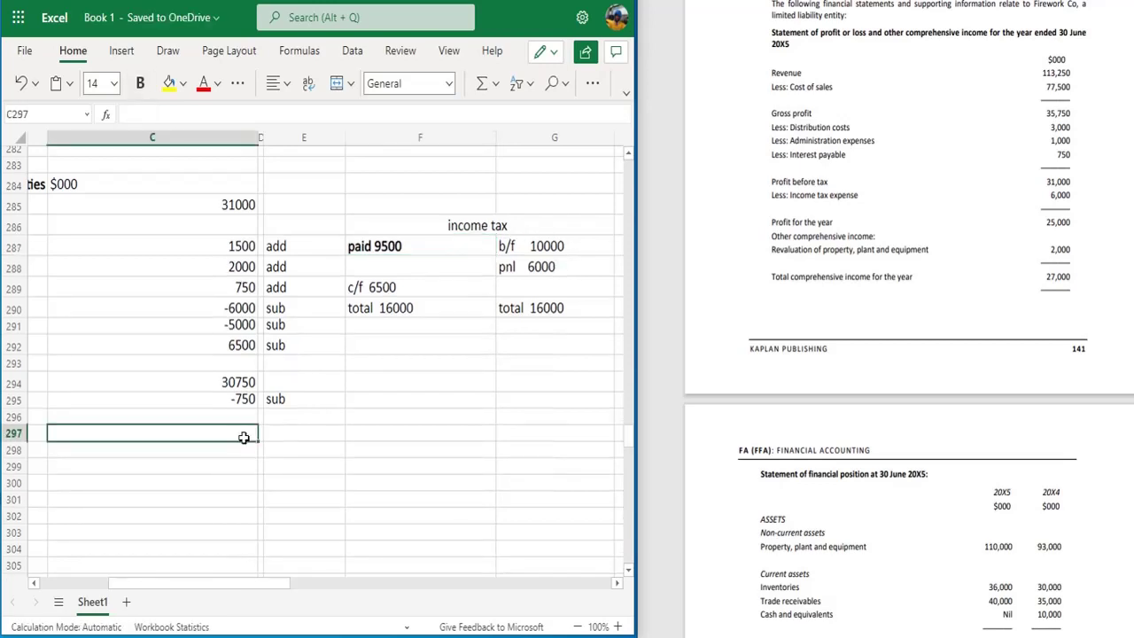
pyautogui.click(34, 583)
pyautogui.click(34, 583)
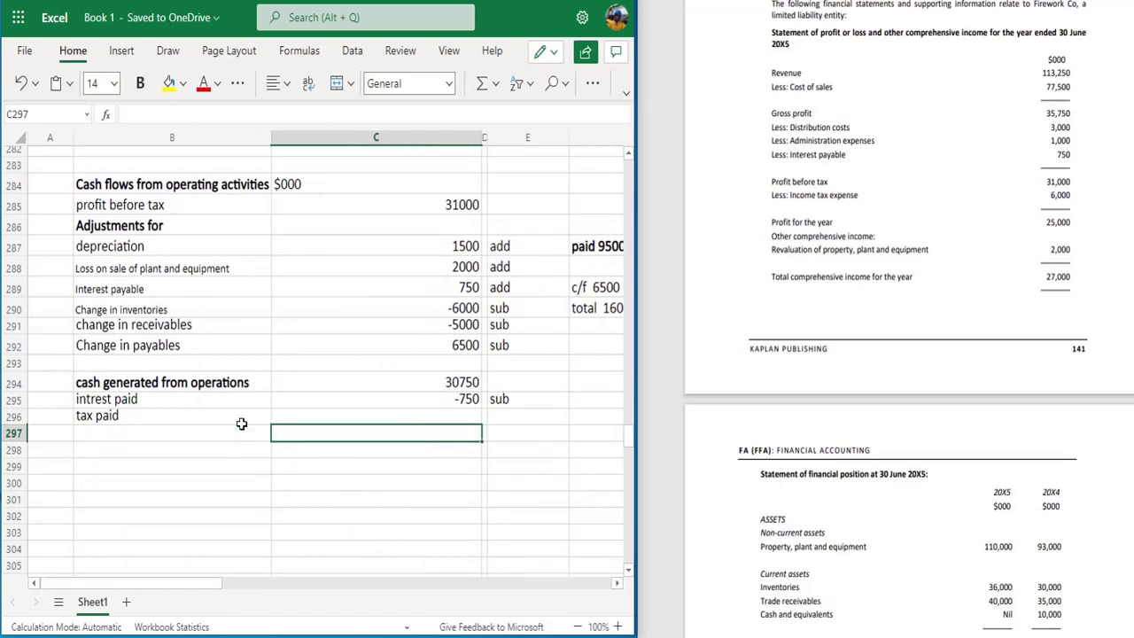
pyautogui.click(580, 202)
pyautogui.write('w')
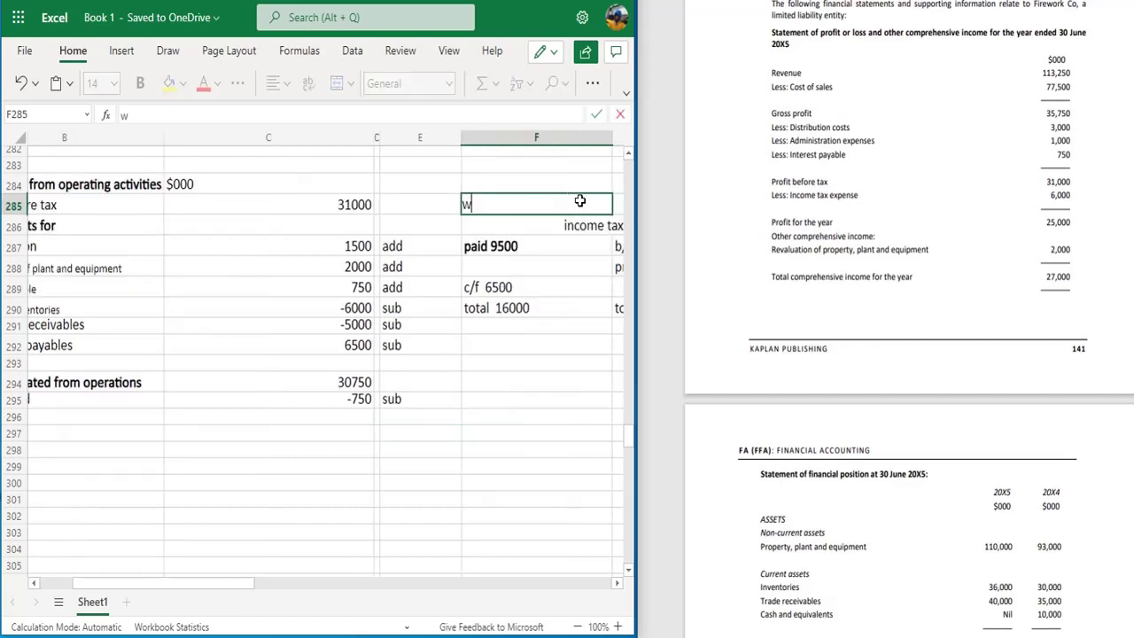
pyautogui.write('1')
pyautogui.press('Return')
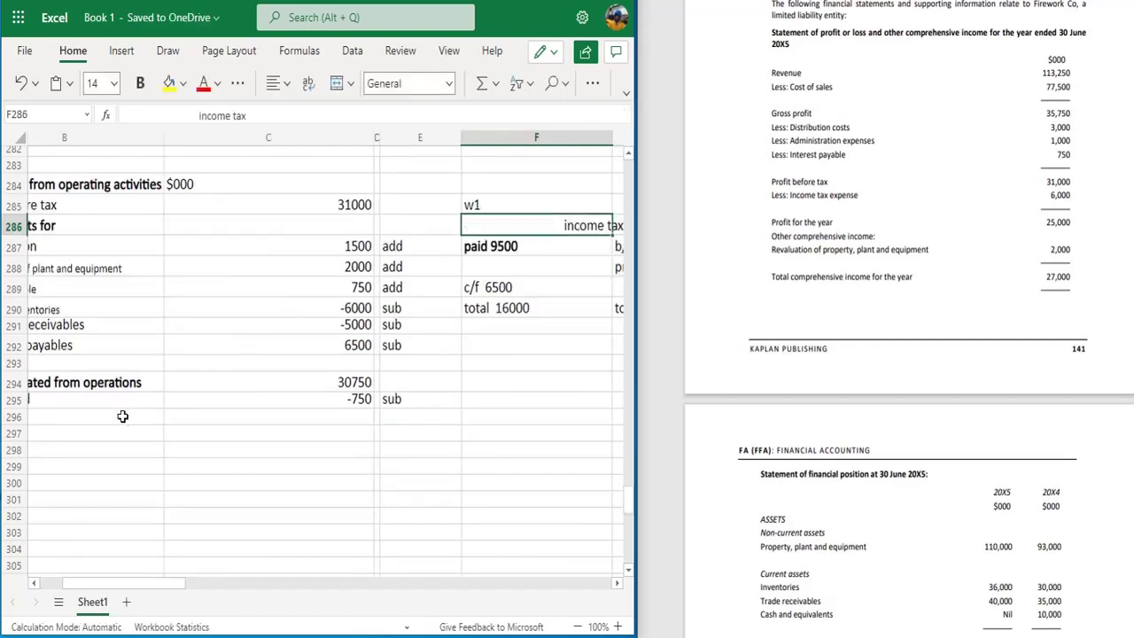
# Add the reference "(w1)" to the tax paid label in B296 and enter -9500 as its amount in C296.
pyautogui.click(36, 584)
pyautogui.click(38, 588)
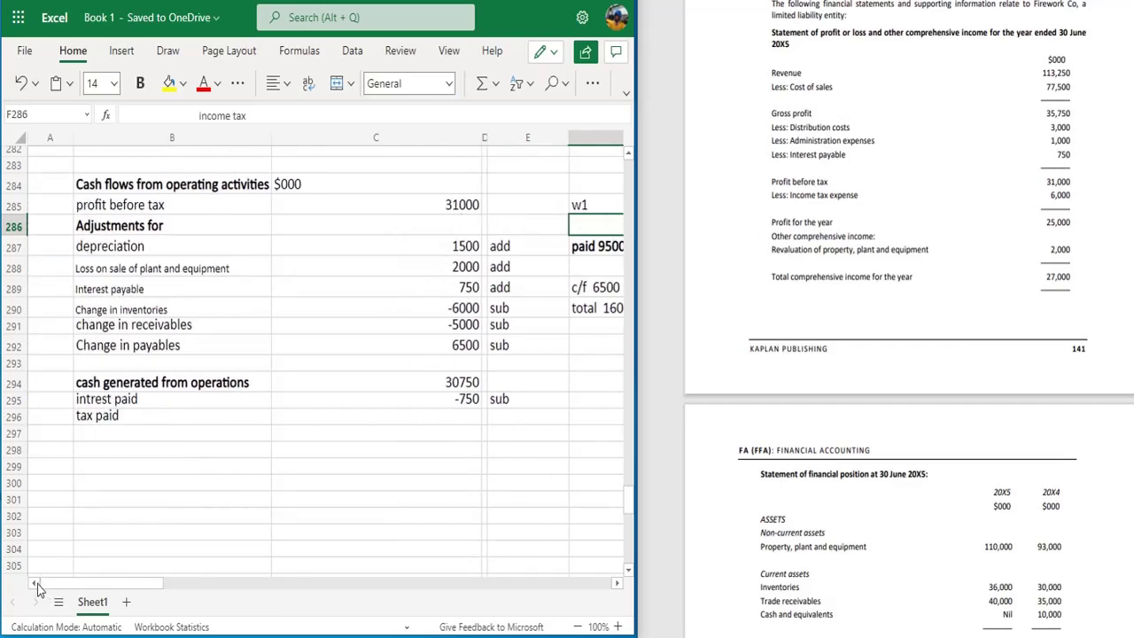
pyautogui.click(188, 416)
pyautogui.doubleClick(188, 416)
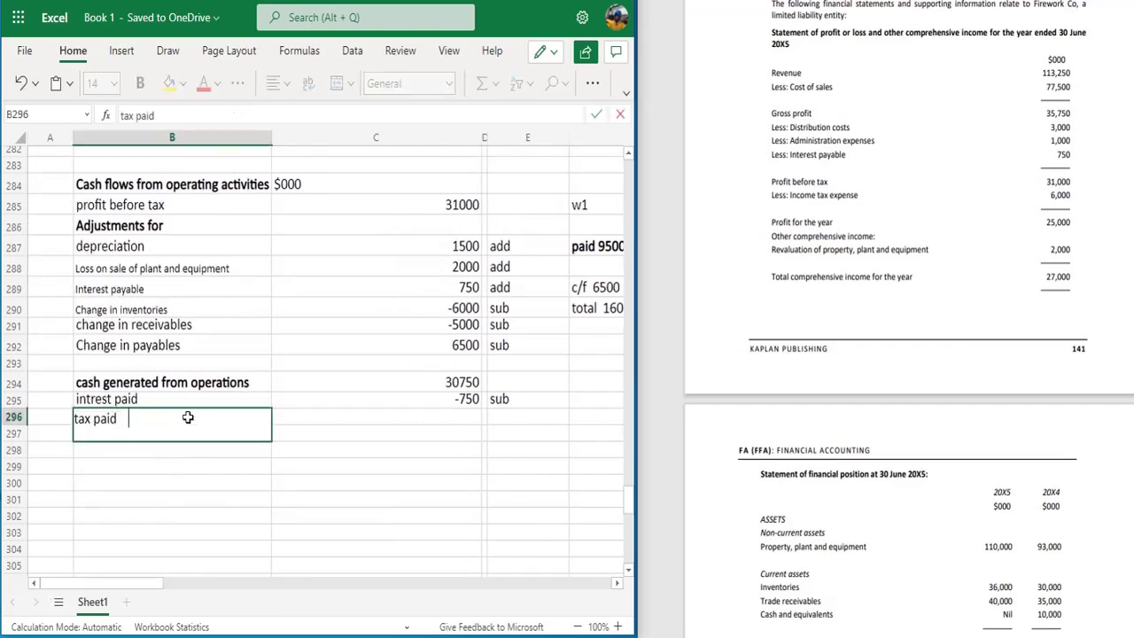
pyautogui.write('(w1')
pyautogui.click(416, 413)
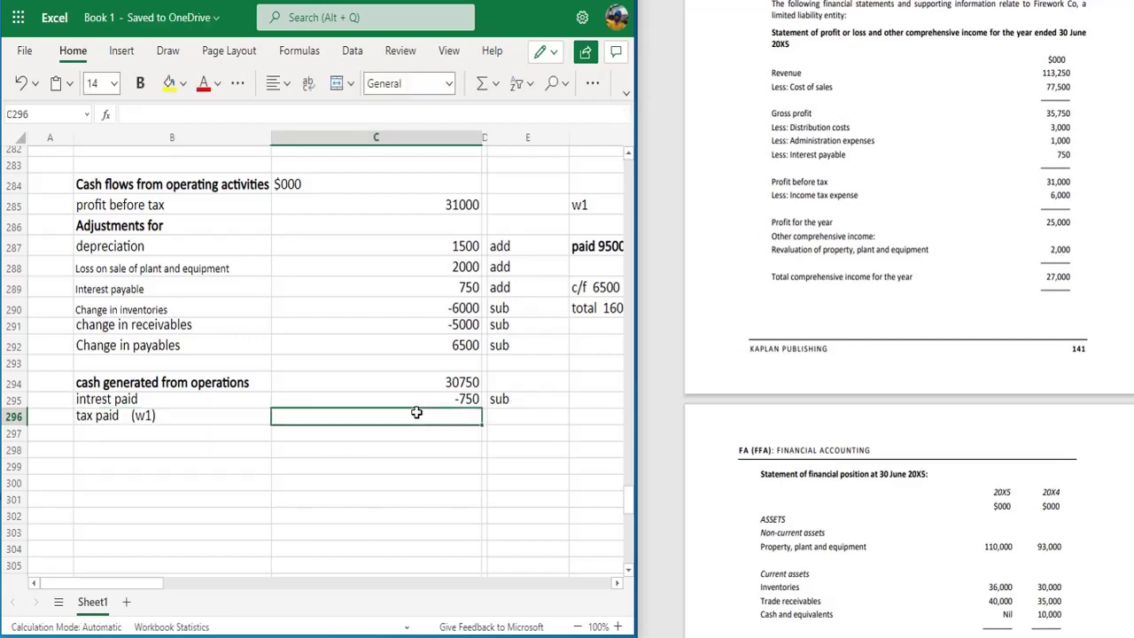
pyautogui.write('-9500')
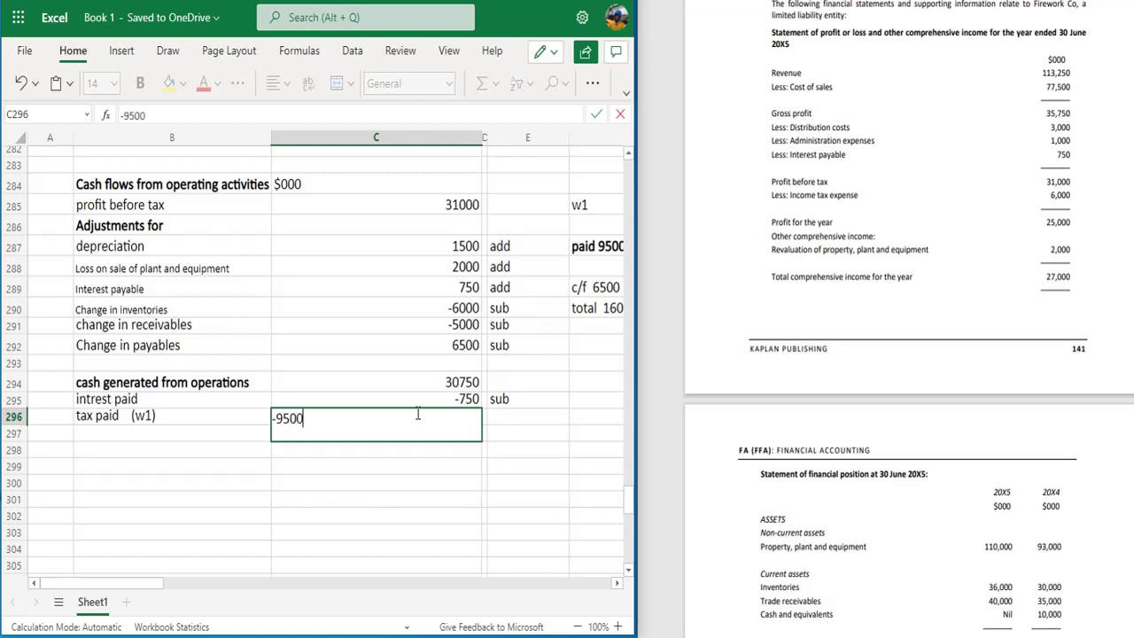
pyautogui.press('Return')
# Add the label "net cash flow from operating activities" in cell B298.
pyautogui.press('Return')
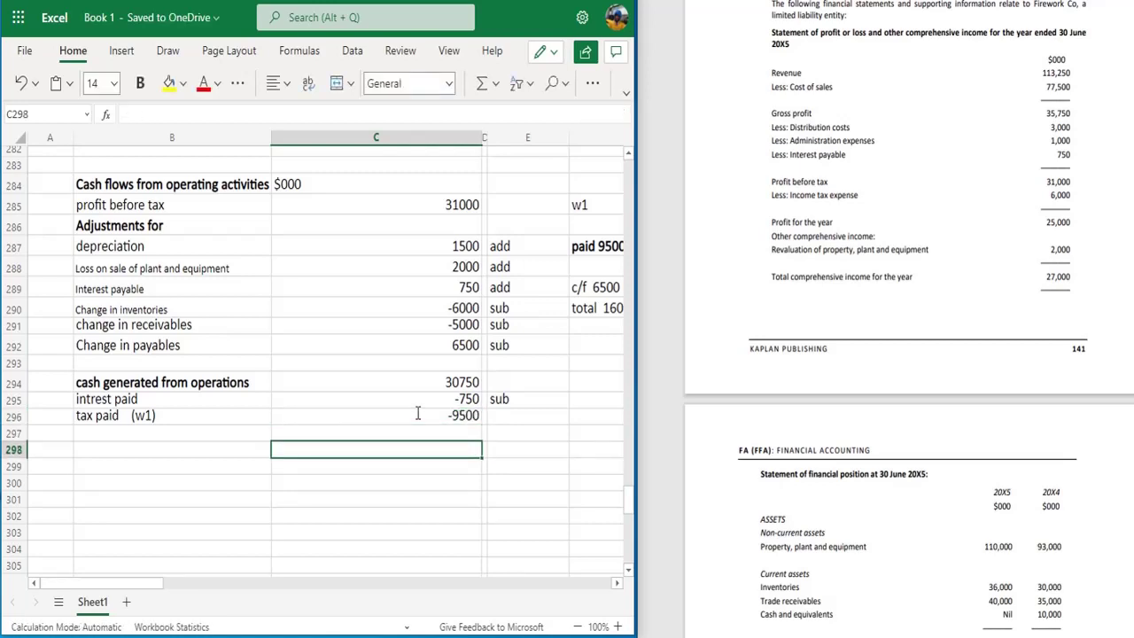
pyautogui.press('Left')
pyautogui.write('net')
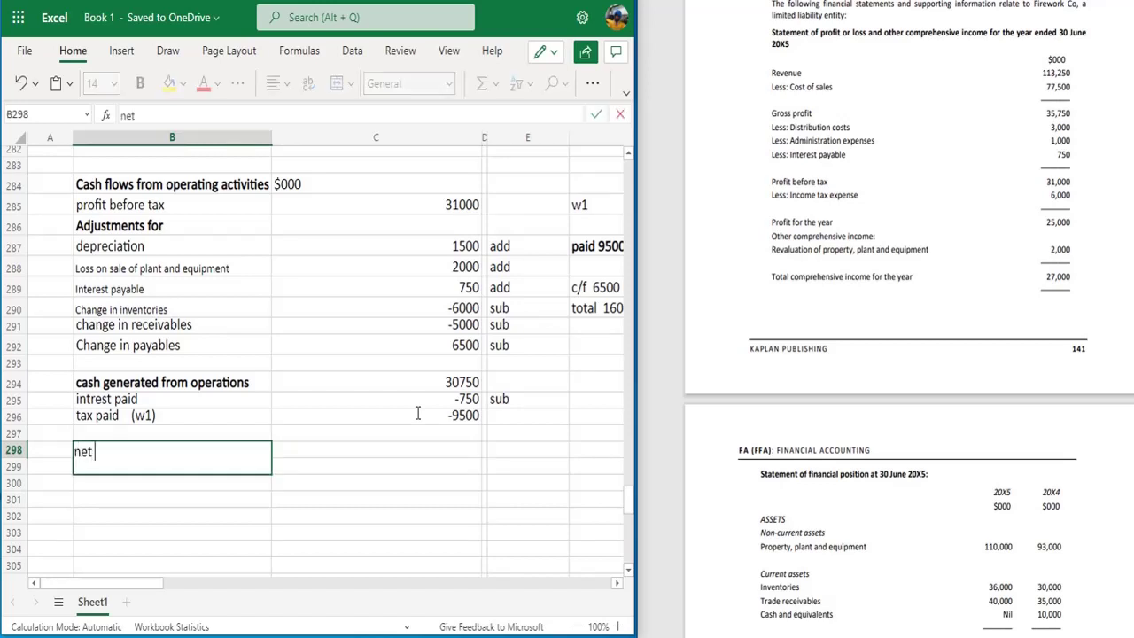
pyautogui.write(' cash flow from o')
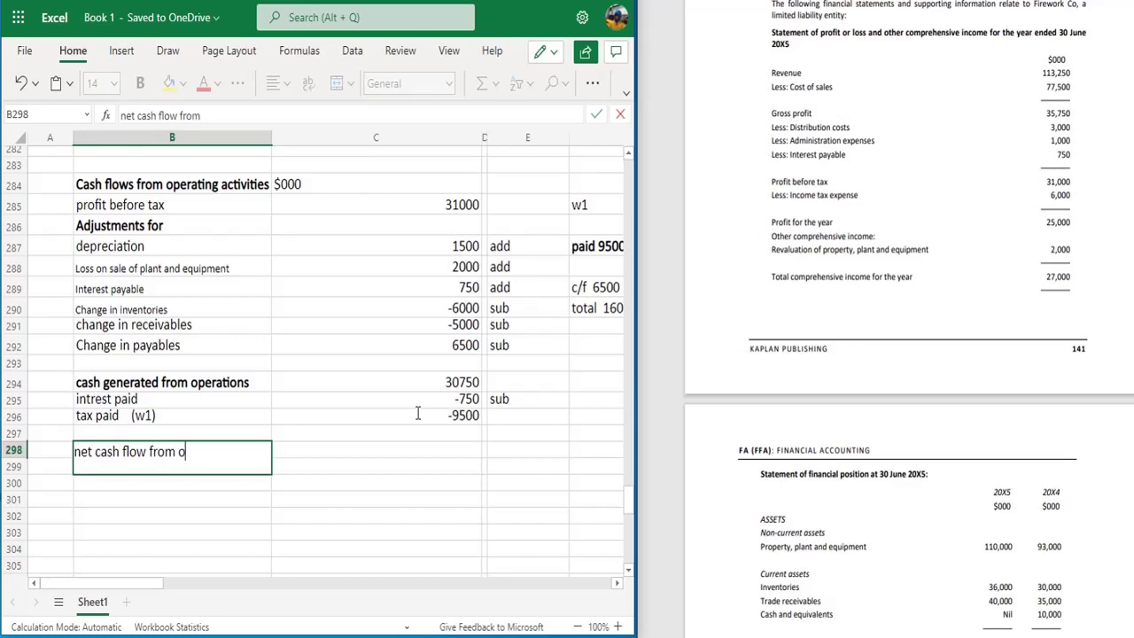
pyautogui.write('perating')
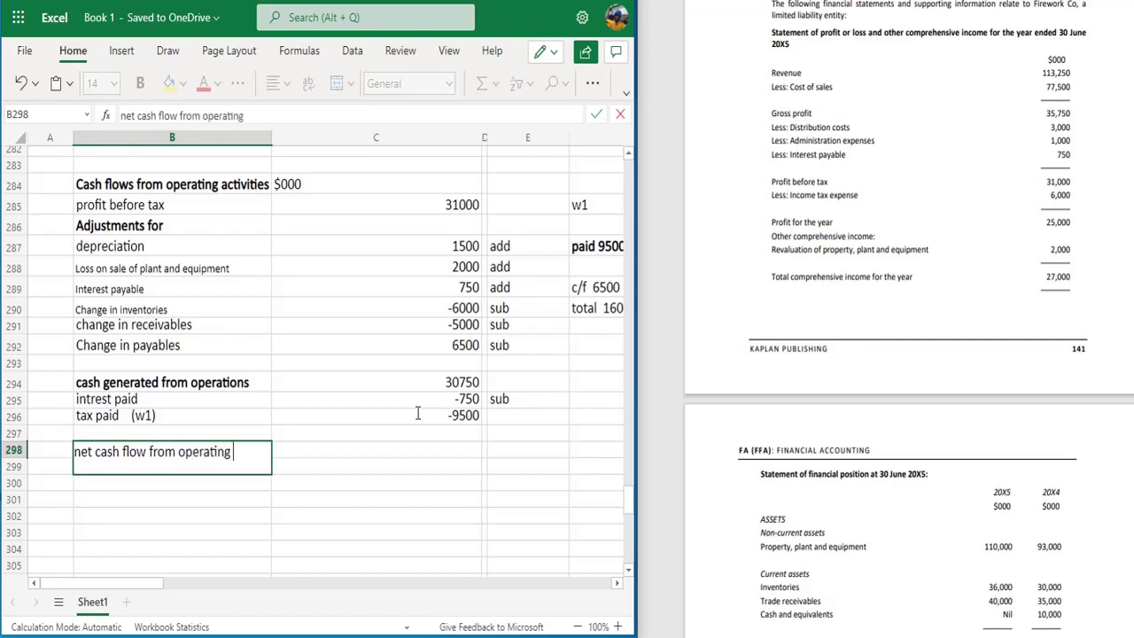
pyautogui.write(' activities')
# Make the cash generated from operations amount in C294 bold and enter 20500 as the net operating cash flow in C298.
pyautogui.click(468, 431)
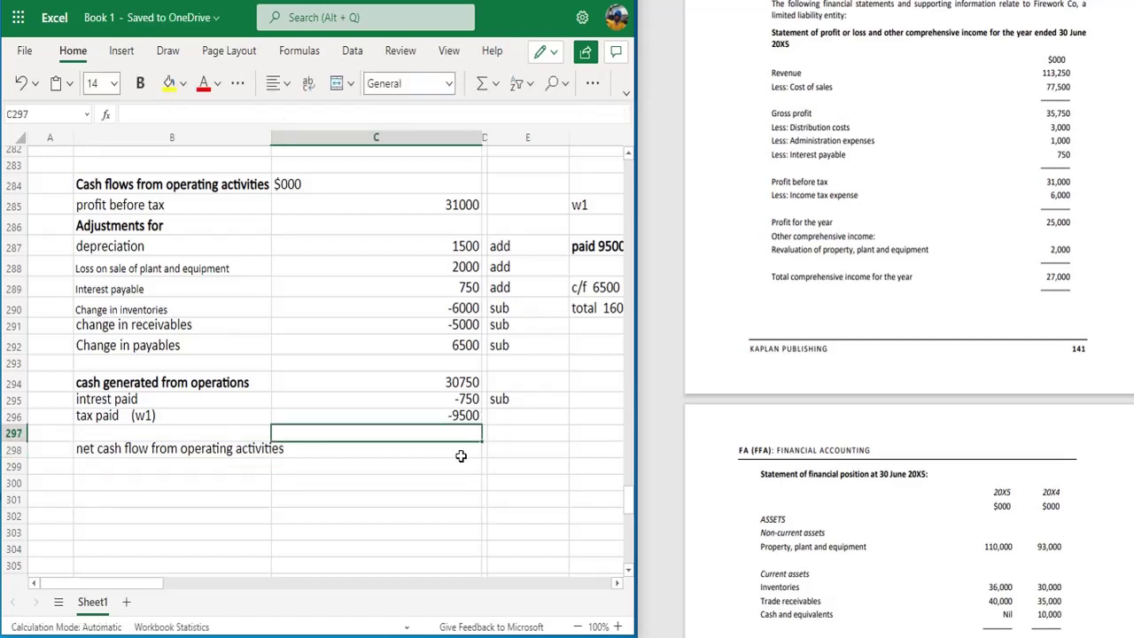
pyautogui.doubleClick(461, 453)
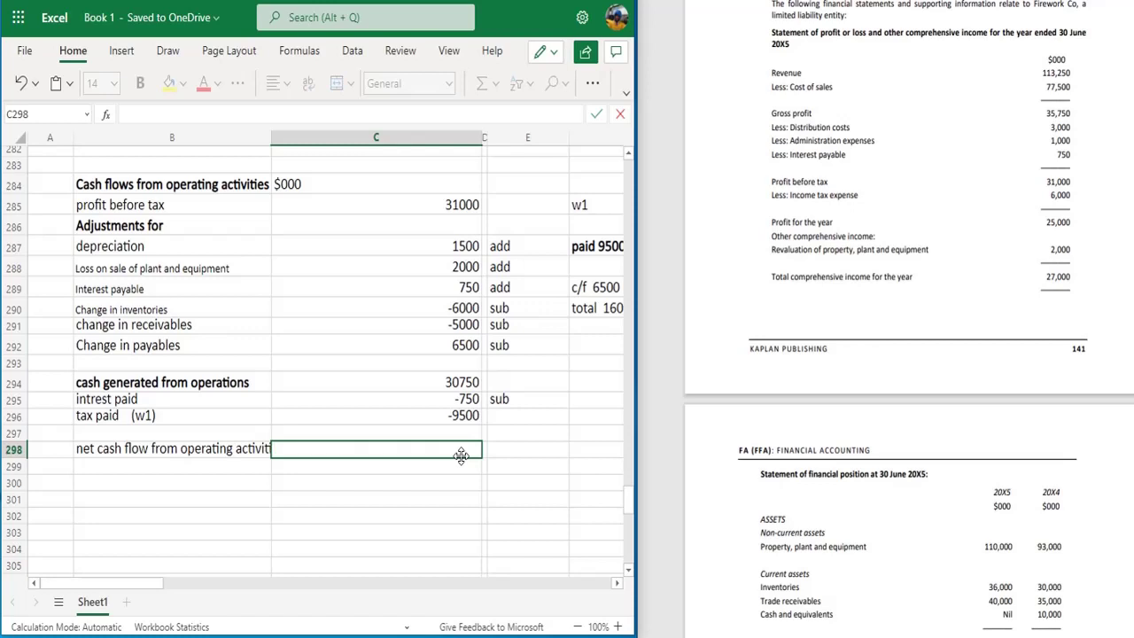
pyautogui.click(452, 382)
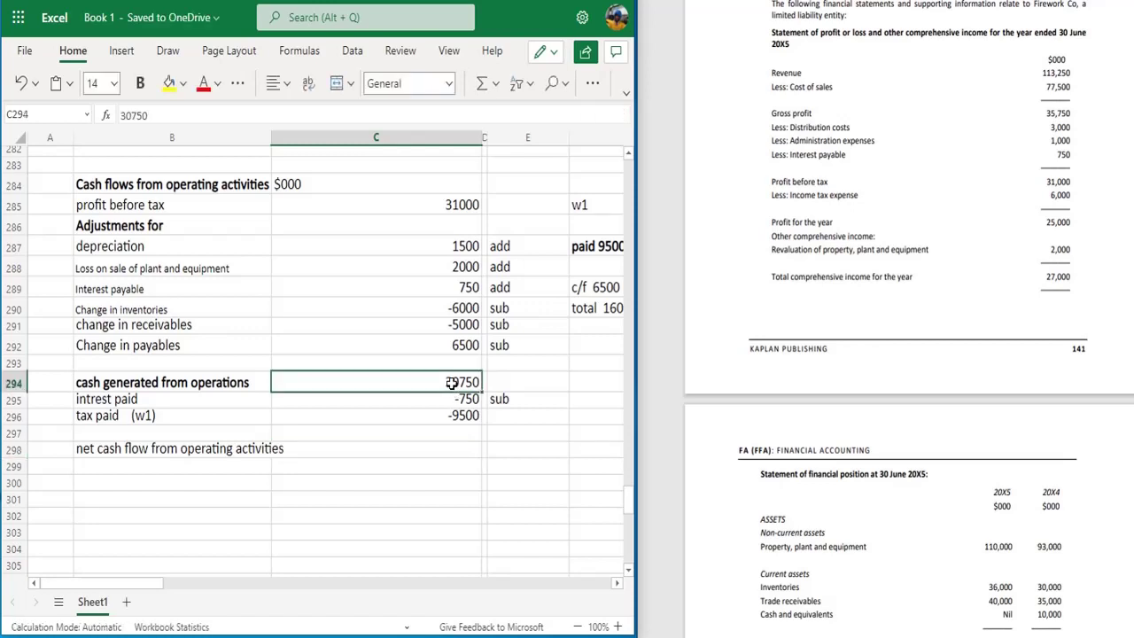
pyautogui.click(446, 450)
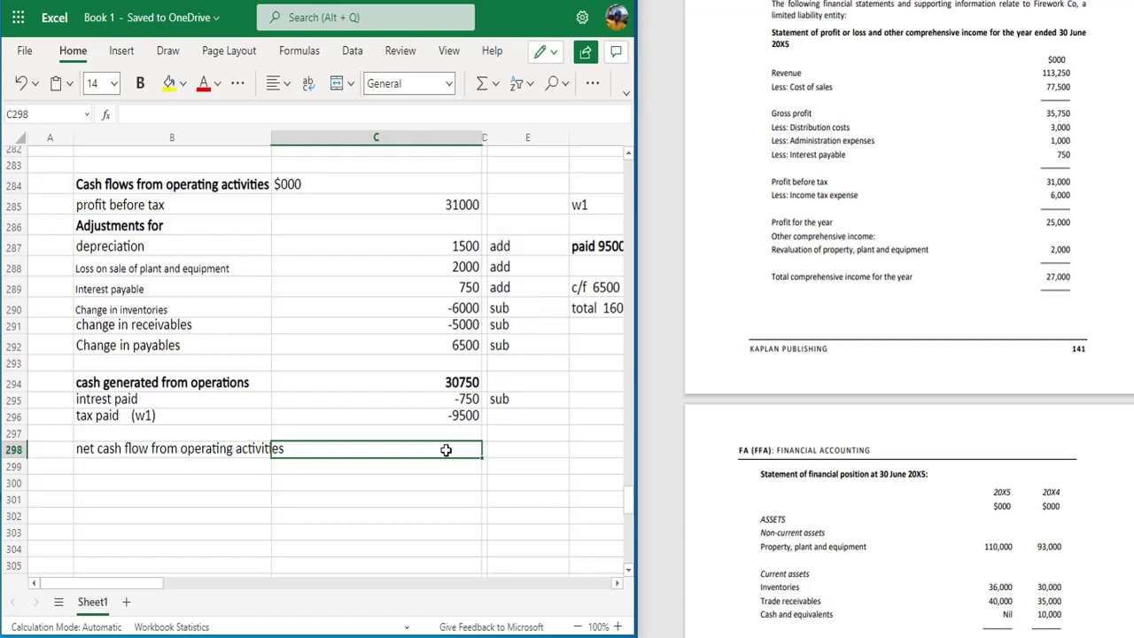
pyautogui.write('20500')
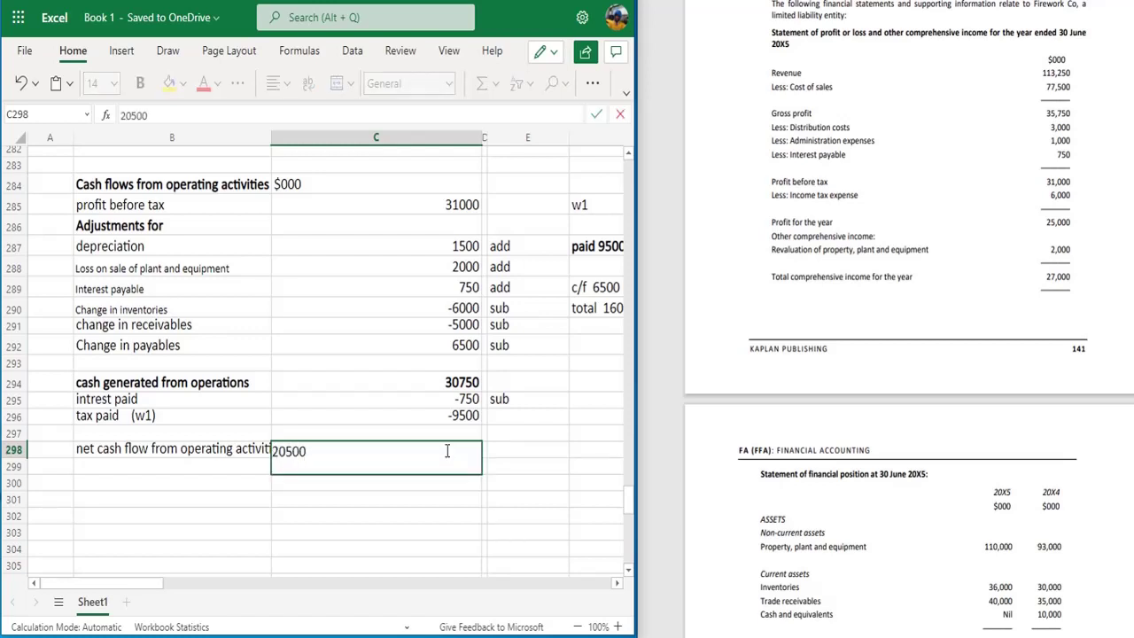
pyautogui.hotkey('ctrl', 'Return')
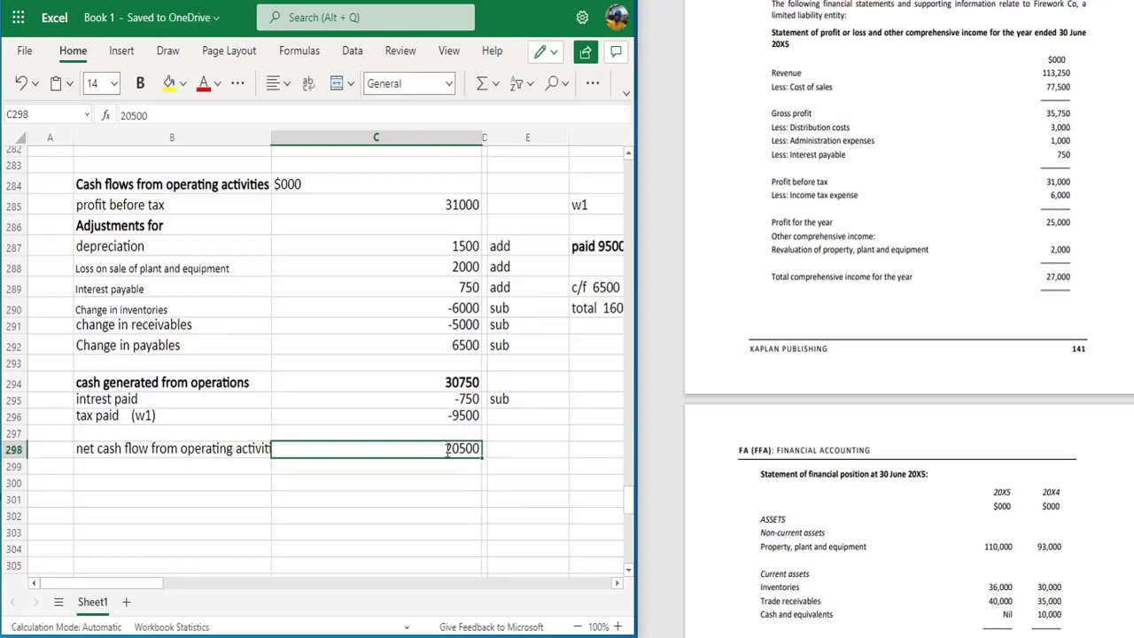
# Make the net cash flow from operating activities label in B298 and its amount in C298 bold.
pyautogui.press('Left')
pyautogui.hotkey('ctrl', 'b')
pyautogui.press('Right')
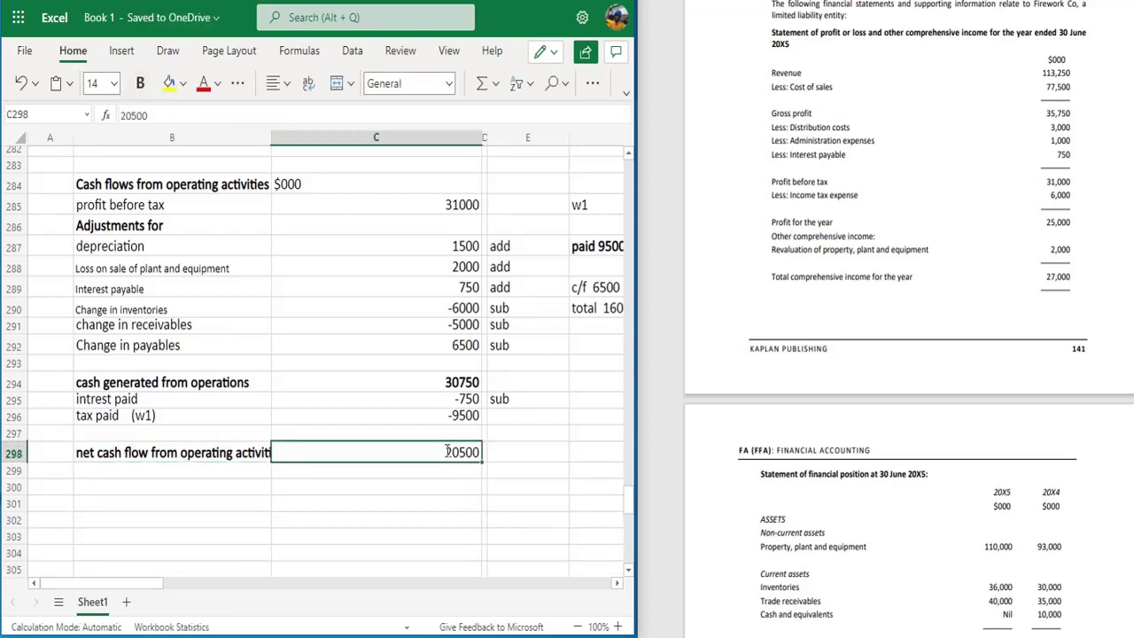
pyautogui.hotkey('ctrl', 'b')
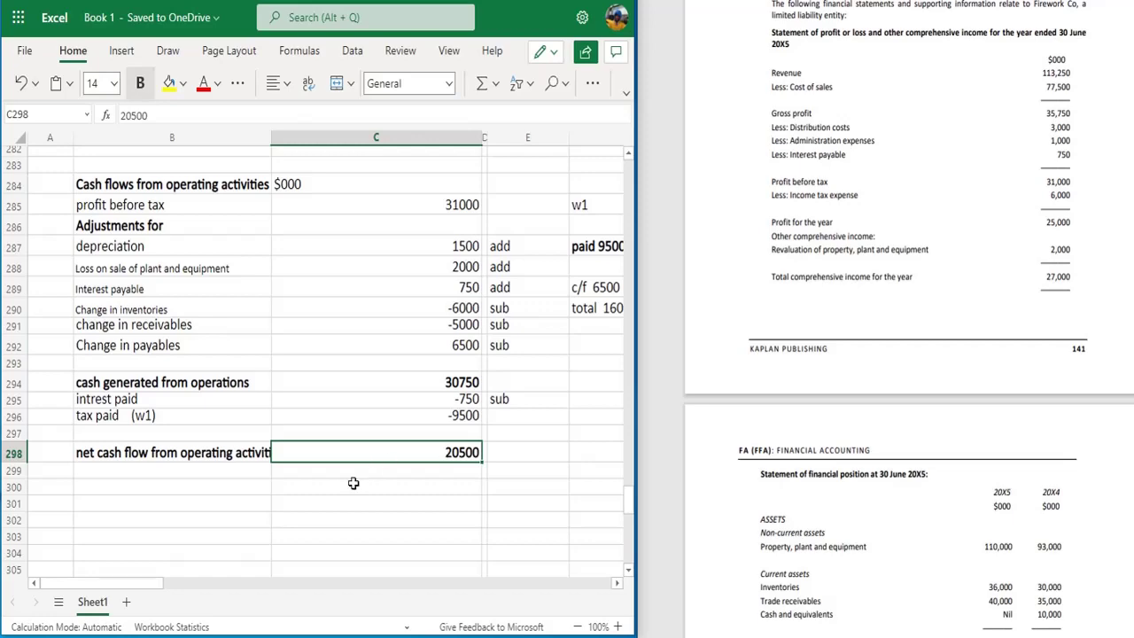
# Copy the first "Cash flows from financing / investing* activities" heading from the PDF's cash flow template into cell B300.
pyautogui.click(249, 489)
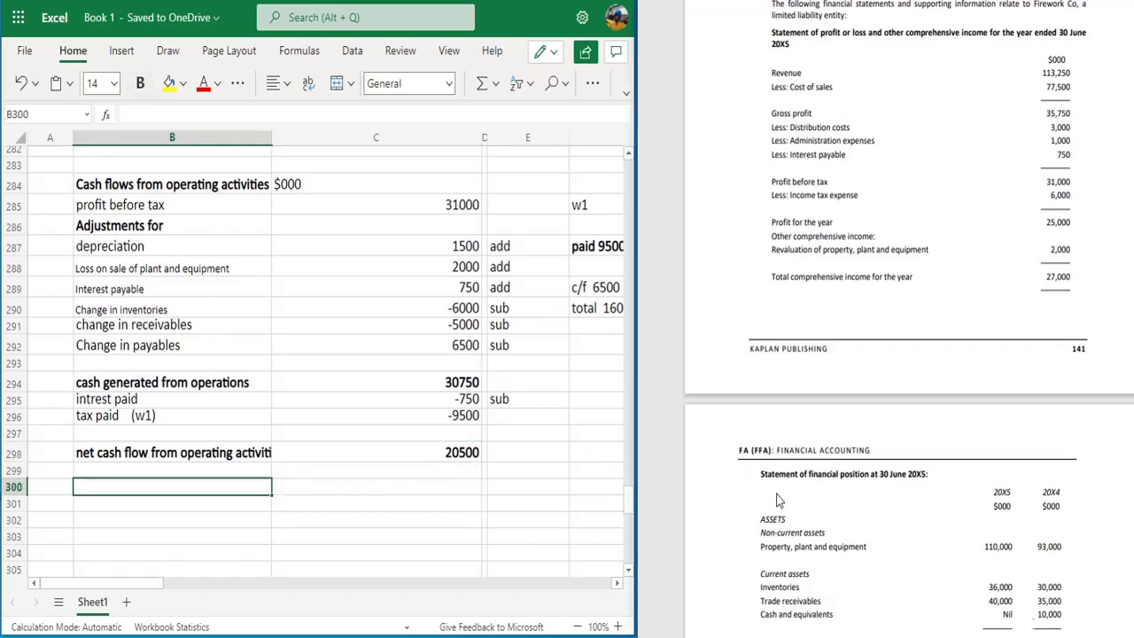
pyautogui.scroll(-2, 777, 498)
pyautogui.scroll(-8, 778, 497)
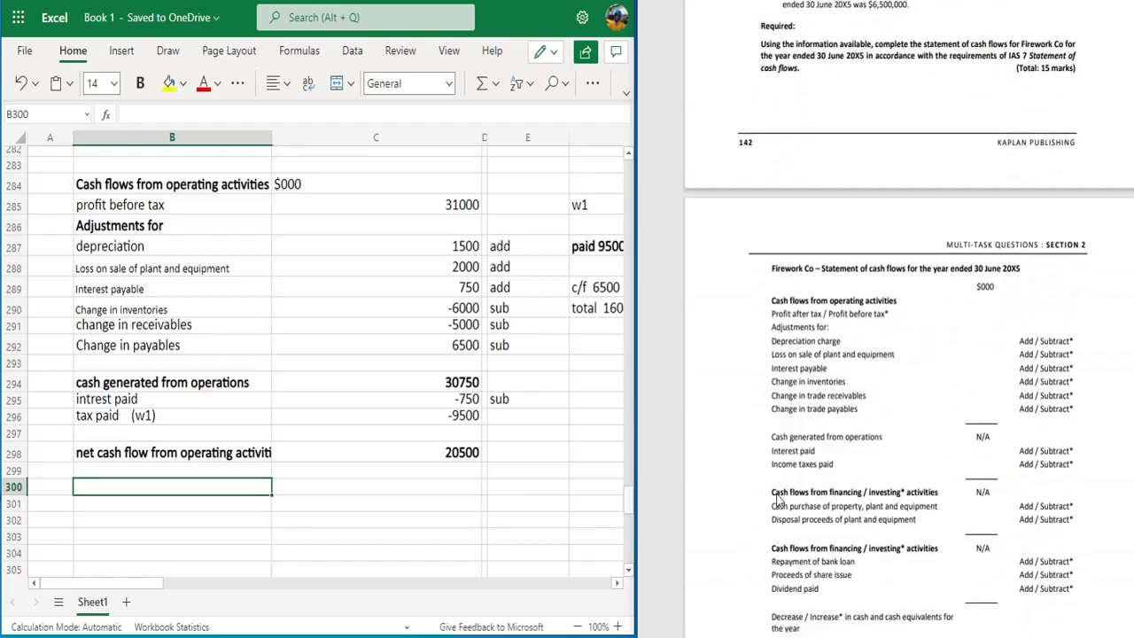
pyautogui.scroll(-2, 778, 498)
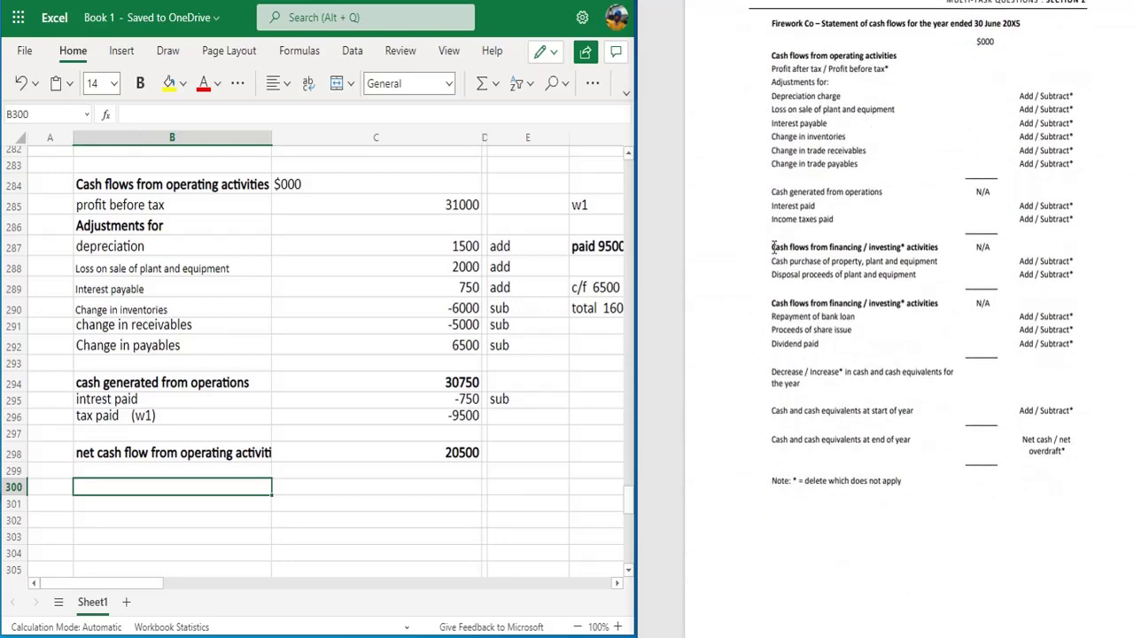
pyautogui.moveTo(773, 248); pyautogui.dragTo(933, 241)
pyautogui.hotkey('ctrl', 'c')
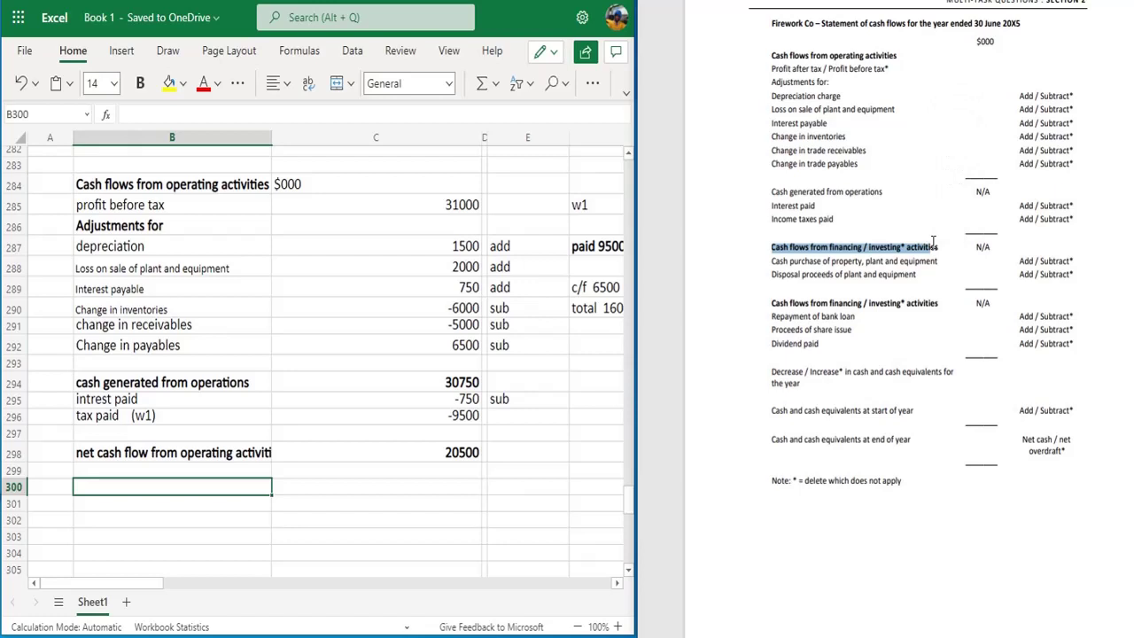
pyautogui.click(214, 482)
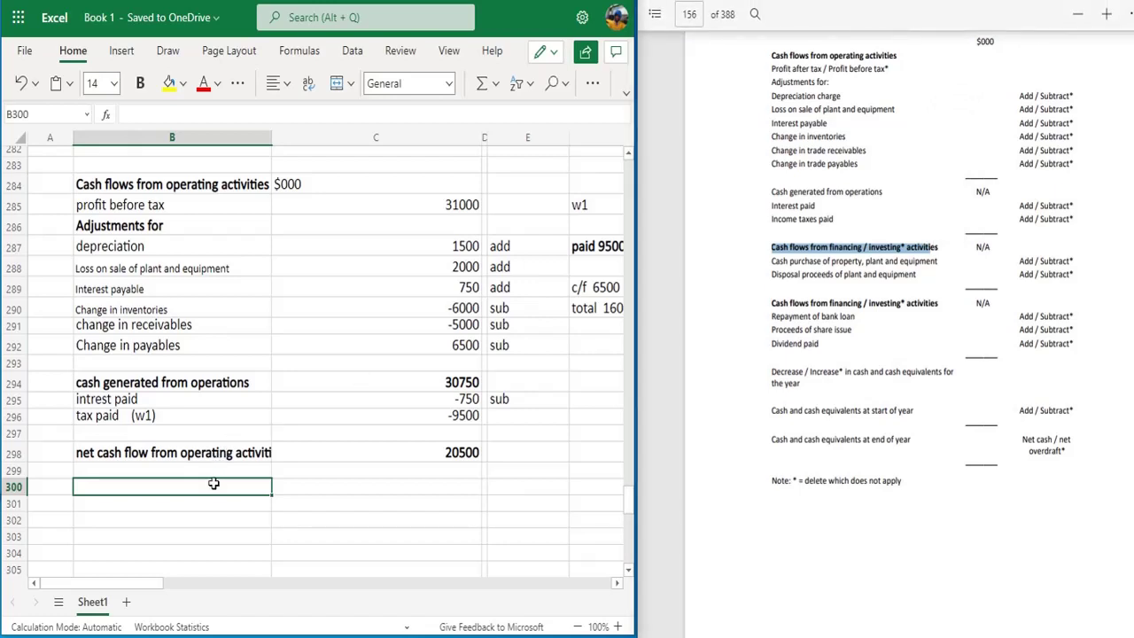
pyautogui.doubleClick(213, 483)
pyautogui.hotkey('ctrl', 'v')
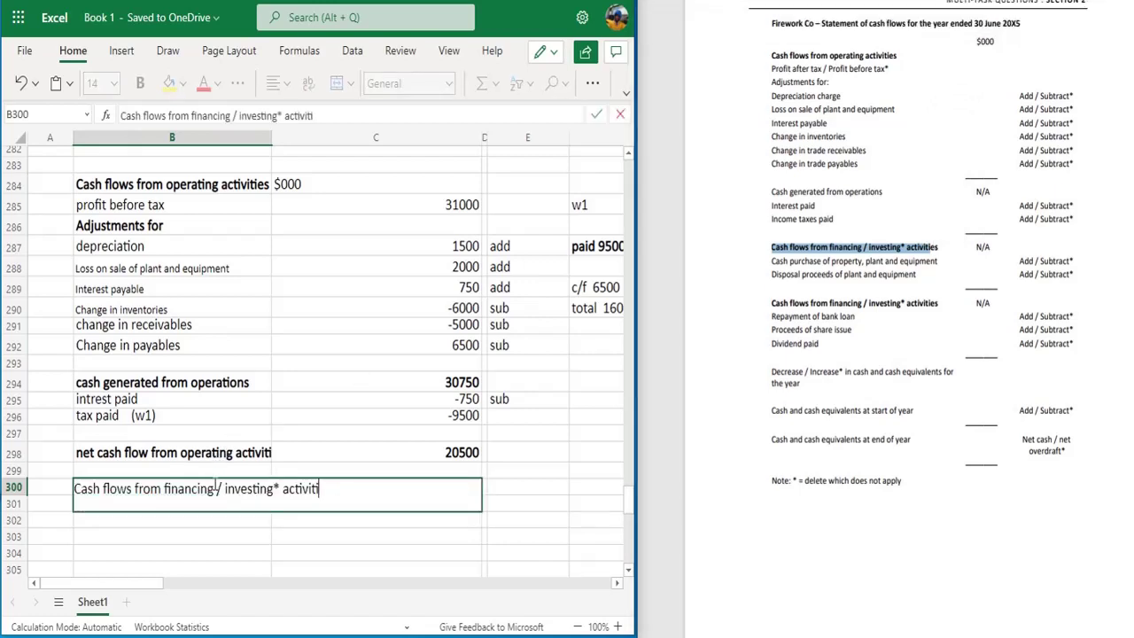
# Edit the heading in B300 to read "Cash flows from investing activities" and make it bold.
pyautogui.press('BackSpace')
pyautogui.press('BackSpace')
pyautogui.press('BackSpace')
pyautogui.press('BackSpace')
pyautogui.press('BackSpace')
pyautogui.press('BackSpace')
pyautogui.press('BackSpace')
pyautogui.press('BackSpace')
pyautogui.press('BackSpace')
pyautogui.press('BackSpace')
pyautogui.press('BackSpace')
pyautogui.press('BackSpace')
pyautogui.press('BackSpace')
pyautogui.press('BackSpace')
pyautogui.press('BackSpace')
pyautogui.press('BackSpace')
pyautogui.press('BackSpace')
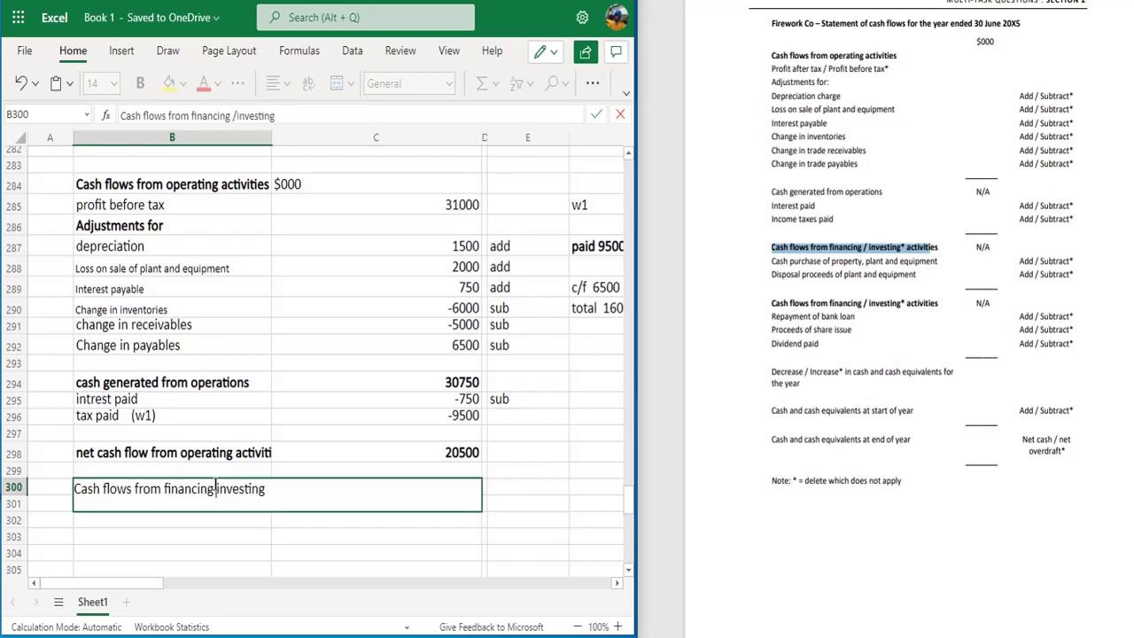
pyautogui.press('BackSpace')
pyautogui.press('BackSpace')
pyautogui.press('BackSpace')
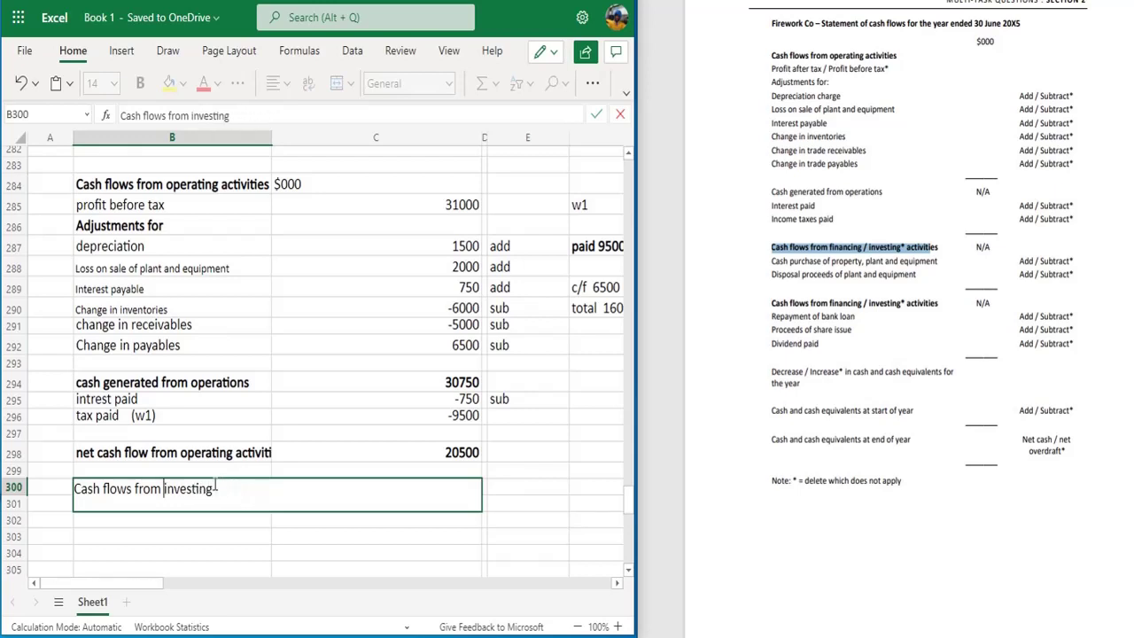
pyautogui.press('Right')
pyautogui.press('Right')
pyautogui.press('Right')
pyautogui.press('Right')
pyautogui.write('activities')
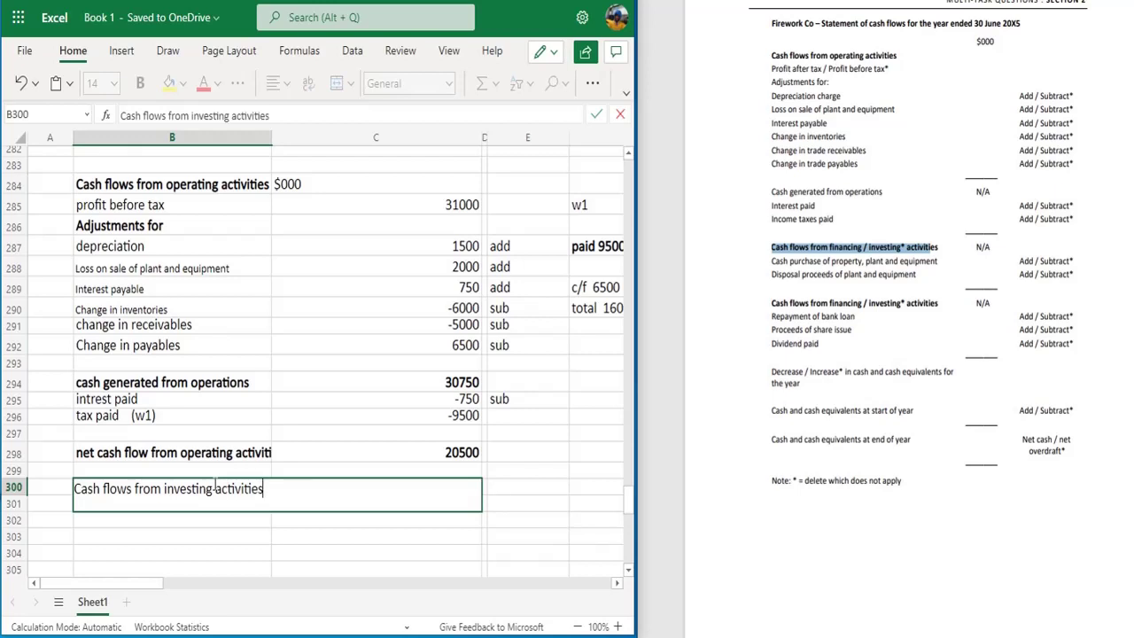
pyautogui.press('Return')
pyautogui.press('Up')
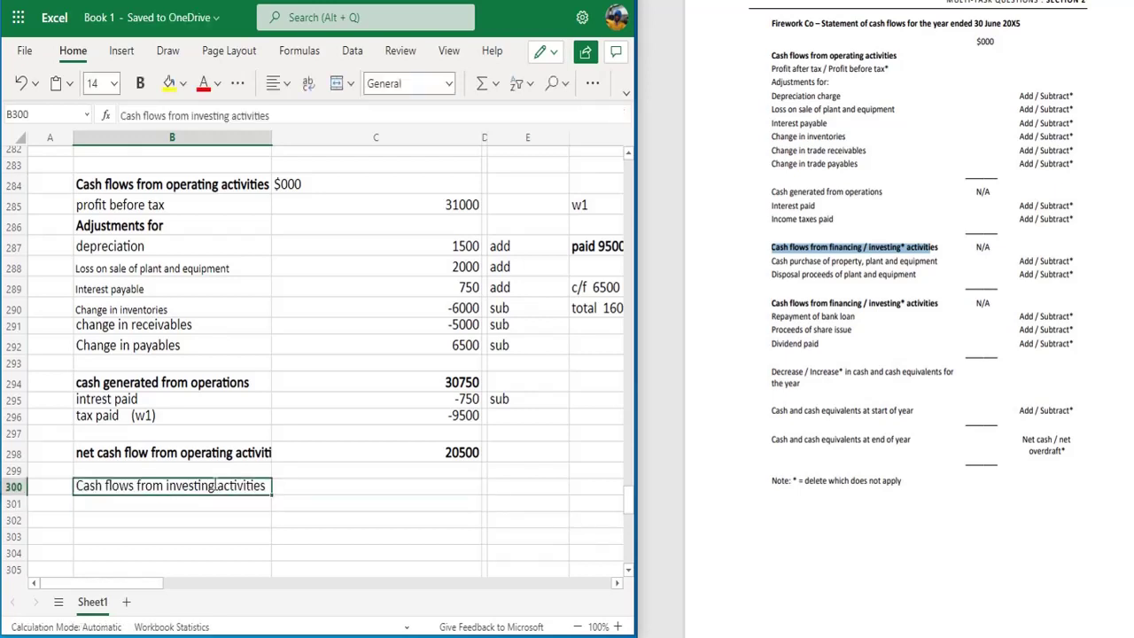
pyautogui.hotkey('ctrl', 'b')
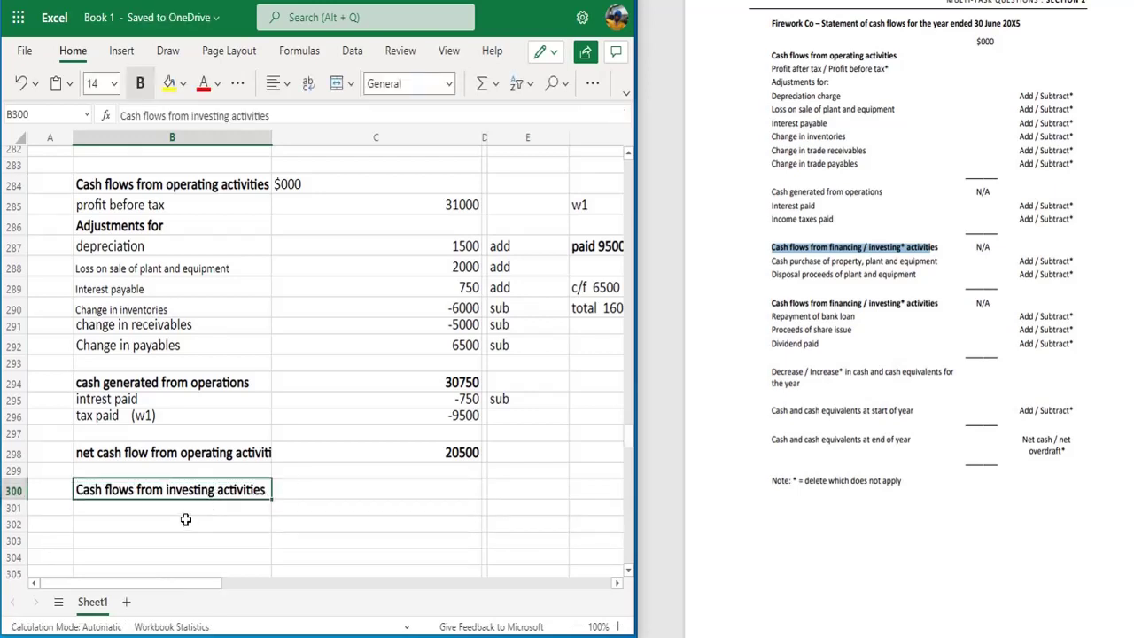
# Copy the line "Cash purchase of property, plant and equipment" from the PDF template into cell B301.
pyautogui.click(190, 510)
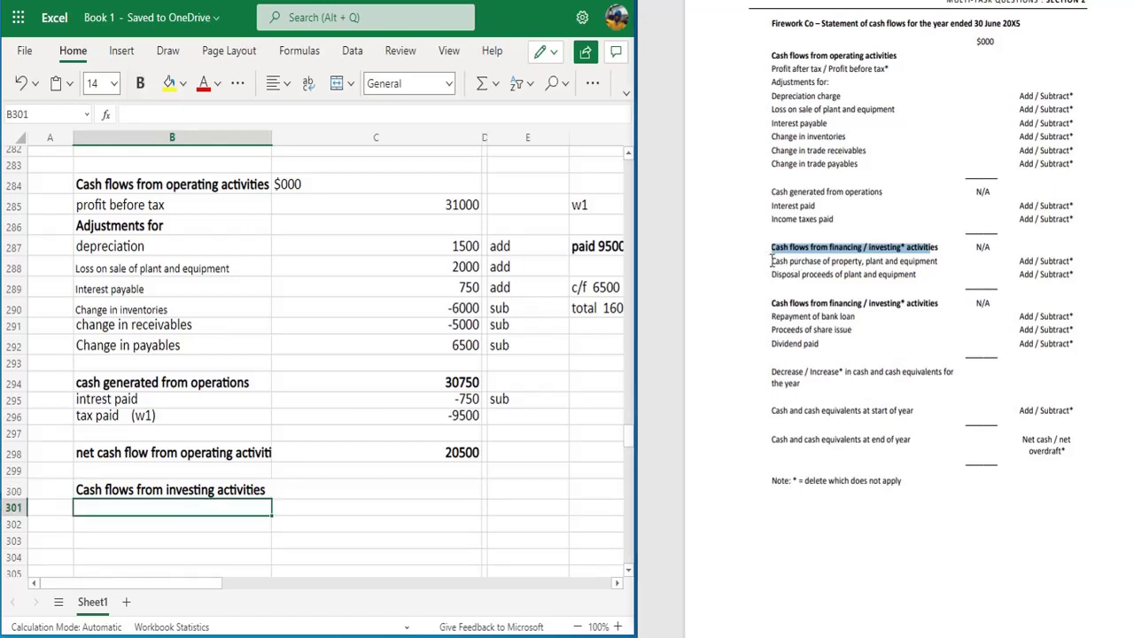
pyautogui.moveTo(771, 261); pyautogui.dragTo(945, 262)
pyautogui.hotkey('ctrl', 'c')
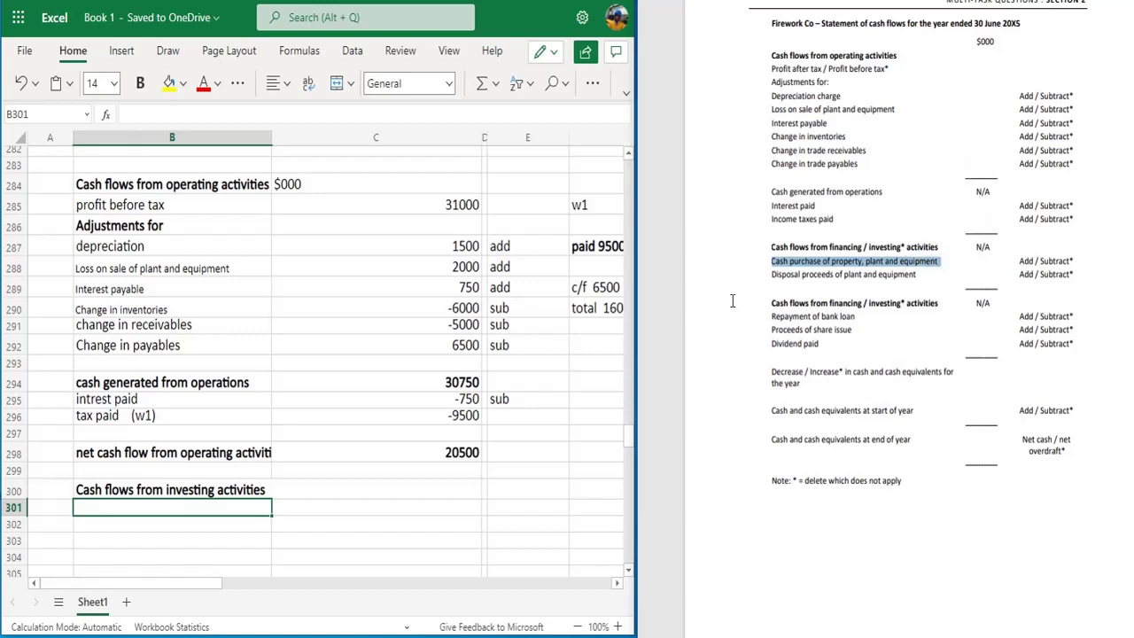
pyautogui.click(173, 505)
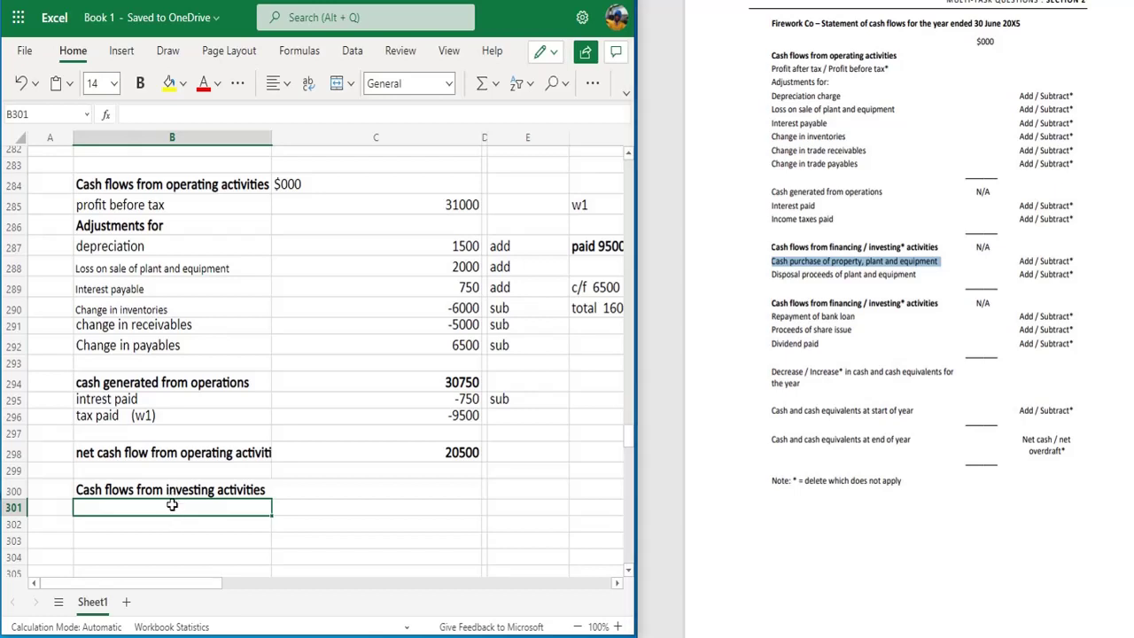
pyautogui.doubleClick(173, 505)
pyautogui.hotkey('ctrl', 'v')
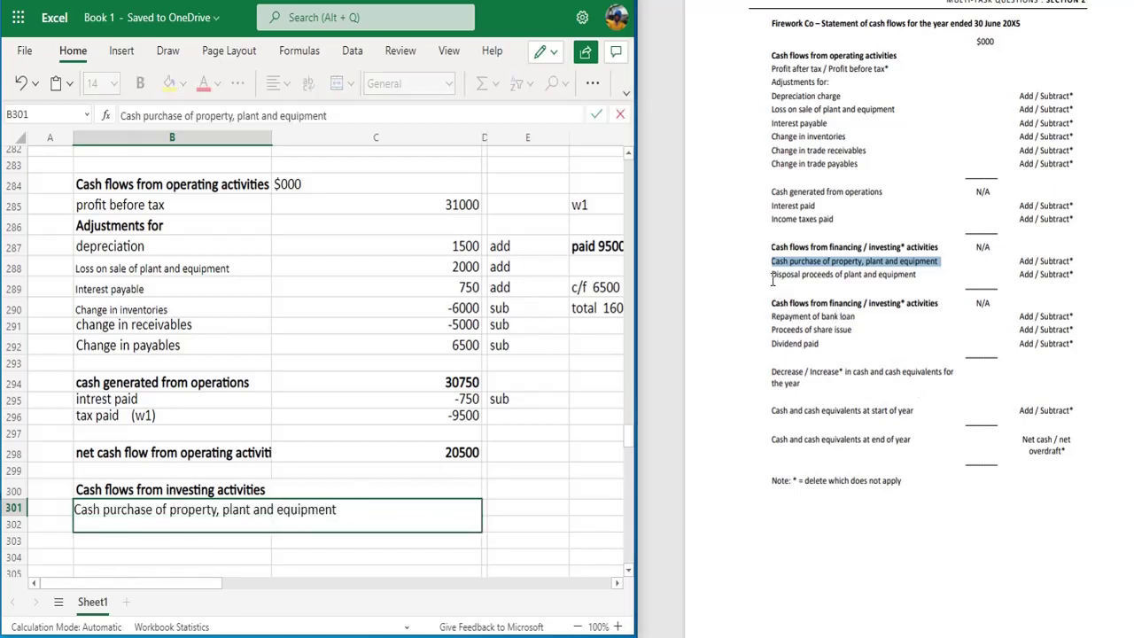
pyautogui.moveTo(771, 275); pyautogui.dragTo(918, 275)
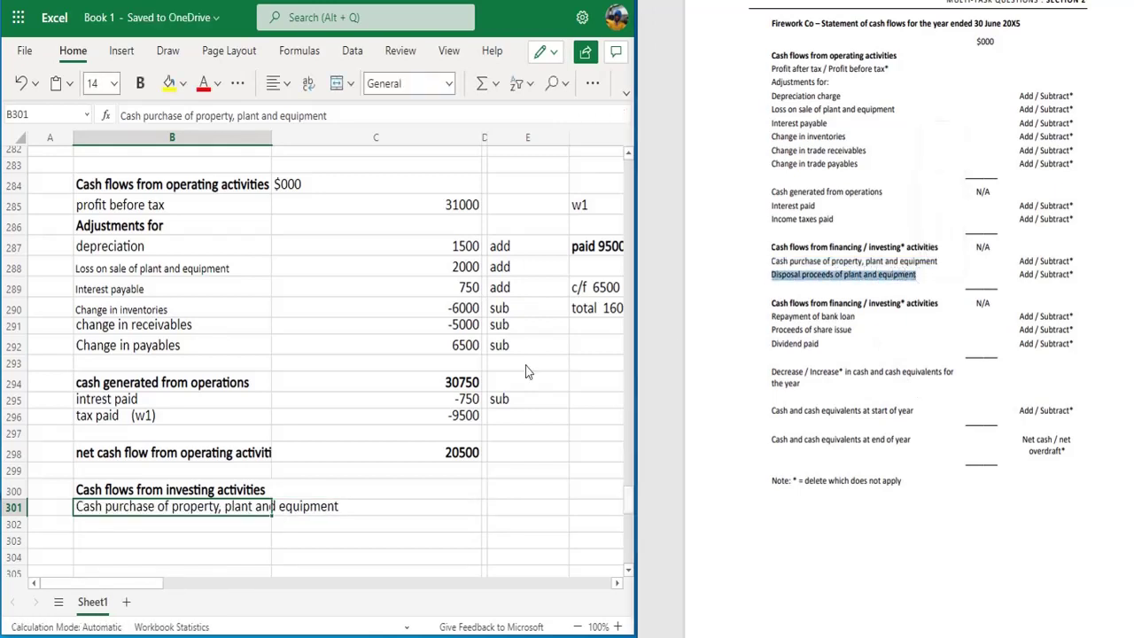
pyautogui.click(140, 525)
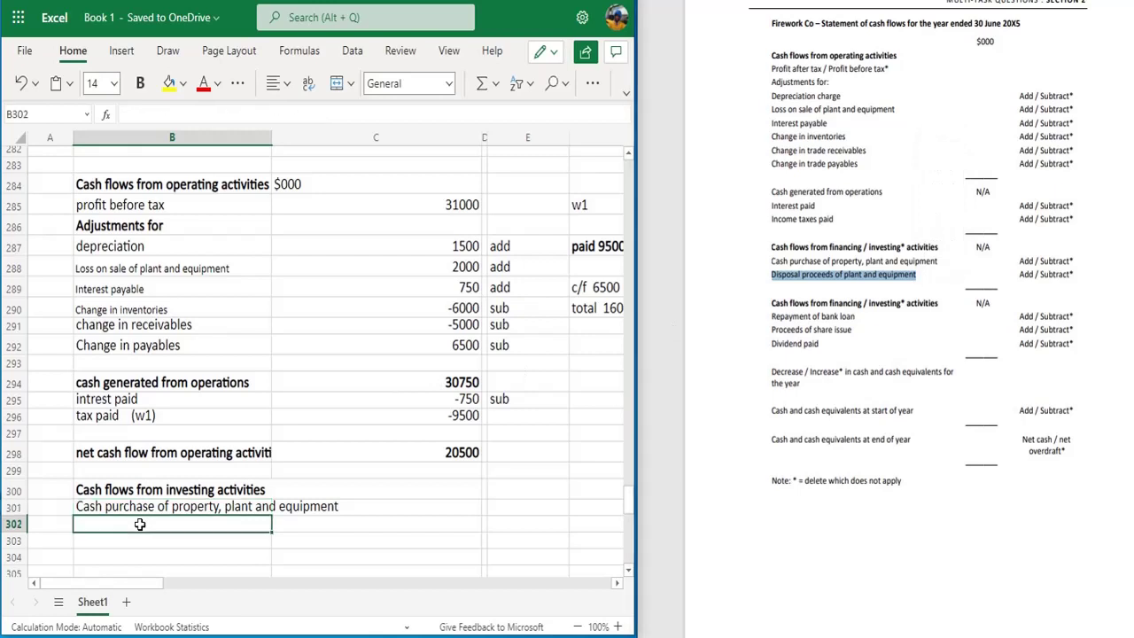
pyautogui.hotkey('ctrl', 'v')
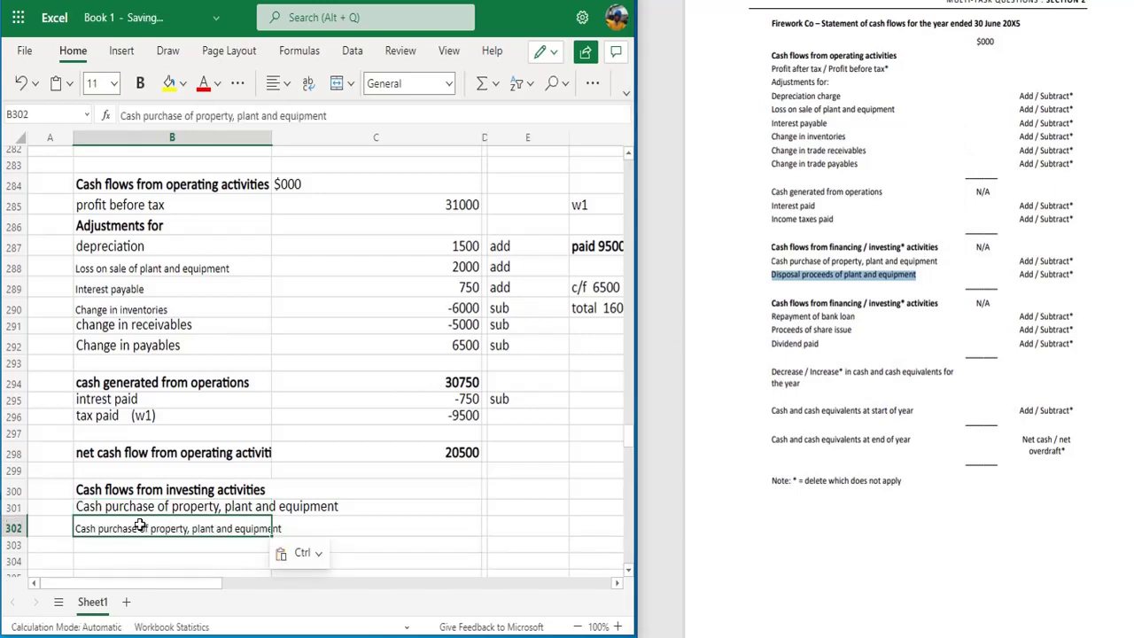
pyautogui.press('BackSpace')
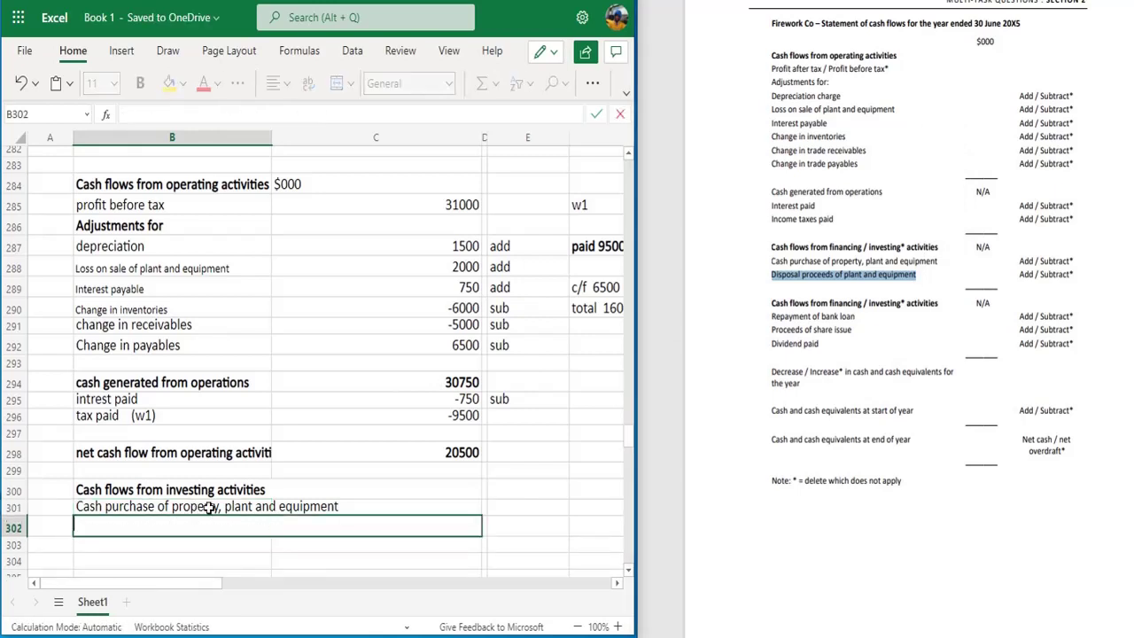
# Shorten the label in cell B301 to "Cash purchase of PPE".
pyautogui.doubleClick(266, 506)
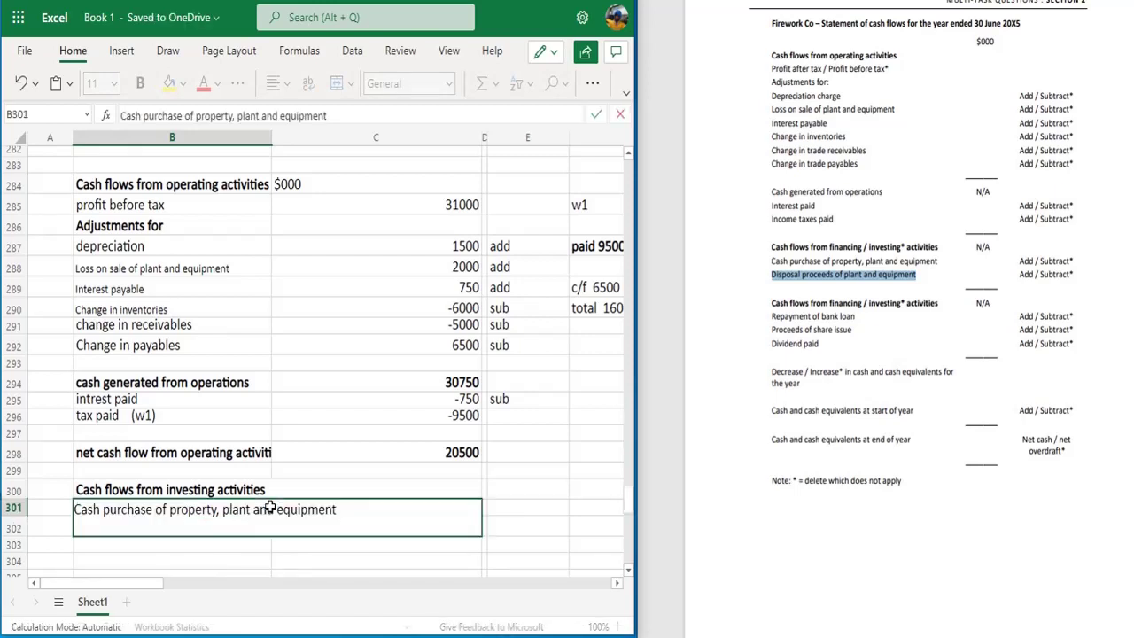
pyautogui.press('BackSpace')
pyautogui.press('BackSpace')
pyautogui.press('BackSpace')
pyautogui.press('BackSpace')
pyautogui.press('BackSpace')
pyautogui.press('BackSpace')
pyautogui.press('BackSpace')
pyautogui.press('BackSpace')
pyautogui.press('BackSpace')
pyautogui.press('BackSpace')
pyautogui.press('BackSpace')
pyautogui.press('BackSpace')
pyautogui.press('BackSpace')
pyautogui.press('BackSpace')
pyautogui.press('BackSpace')
pyautogui.press('BackSpace')
pyautogui.press('BackSpace')
pyautogui.press('BackSpace')
pyautogui.press('BackSpace')
pyautogui.press('BackSpace')
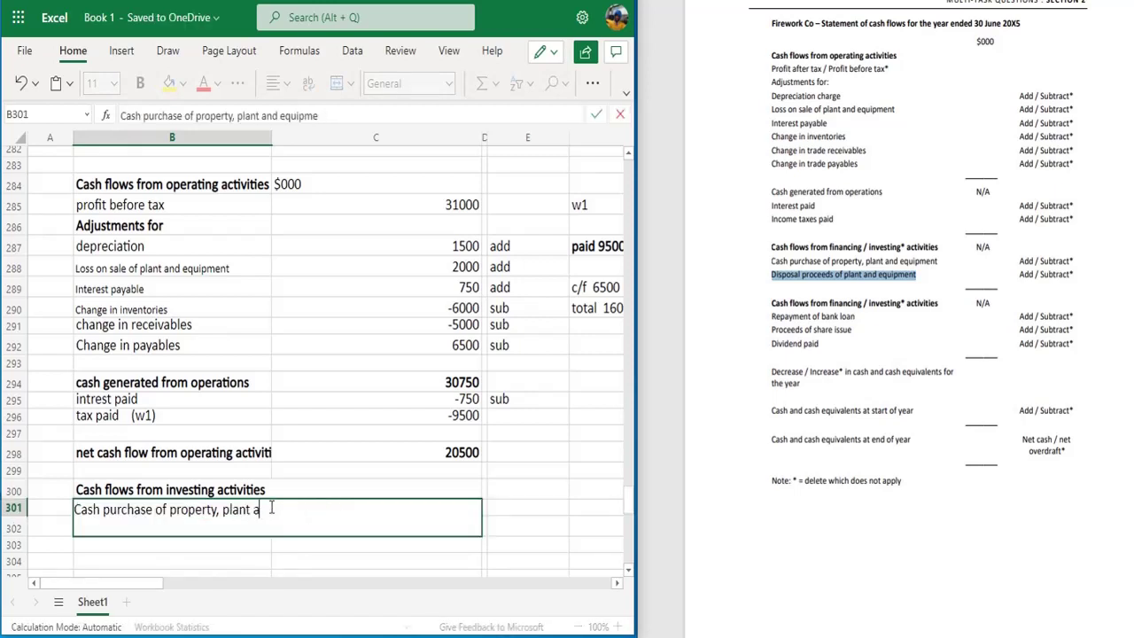
pyautogui.press('BackSpace')
pyautogui.press('BackSpace')
pyautogui.press('BackSpace')
pyautogui.press('BackSpace')
pyautogui.press('BackSpace')
pyautogui.press('BackSpace')
pyautogui.press('BackSpace')
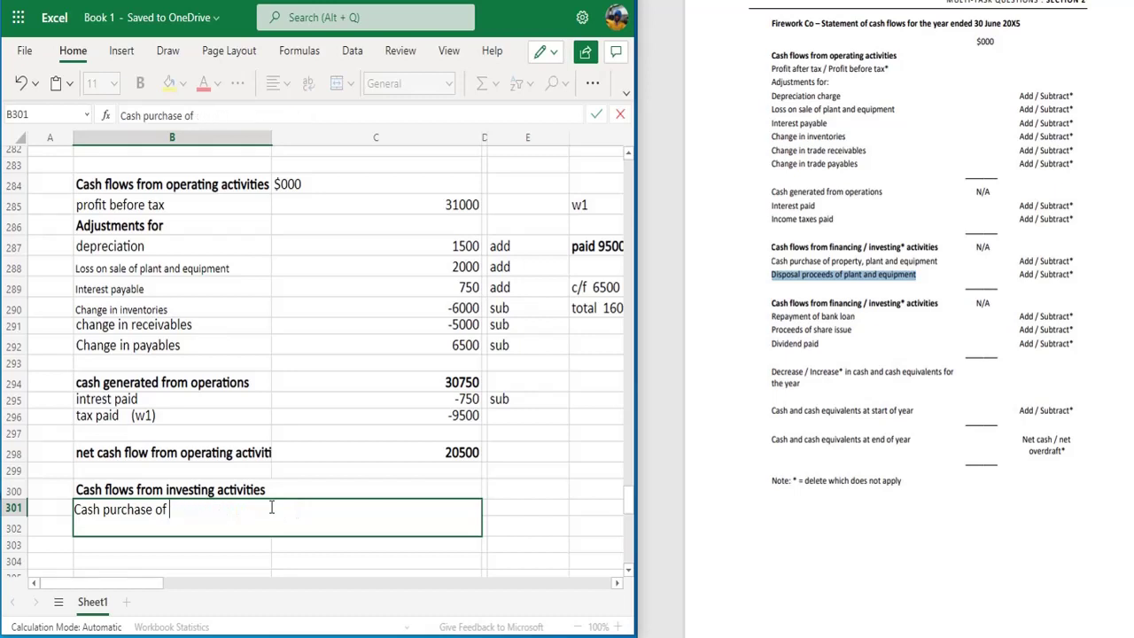
pyautogui.write('PPE')
pyautogui.press('Return')
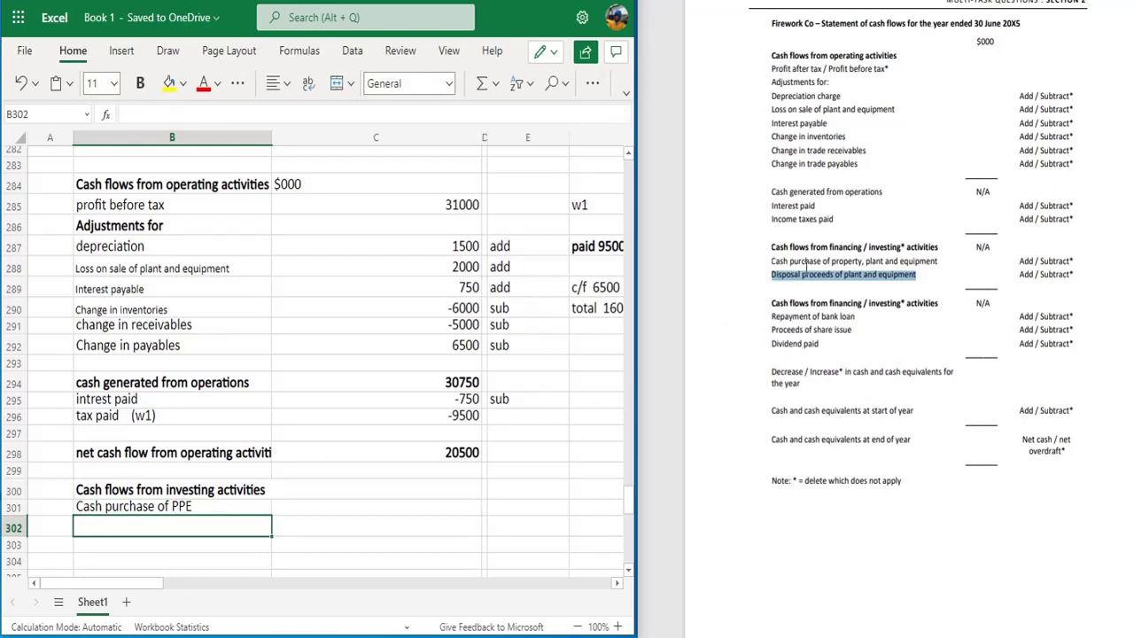
# Enter the label "DISPOSAL PROCEED FROM PPE" in cell B302 beneath the cash purchase of PPE line.
pyautogui.doubleClick(178, 527)
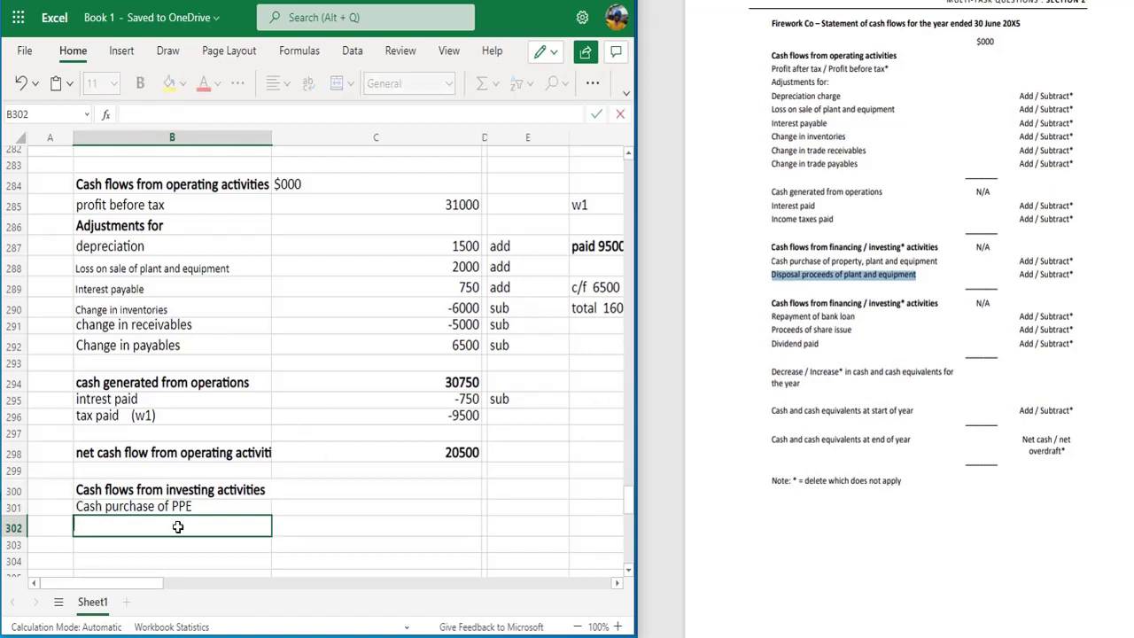
pyautogui.write('d')
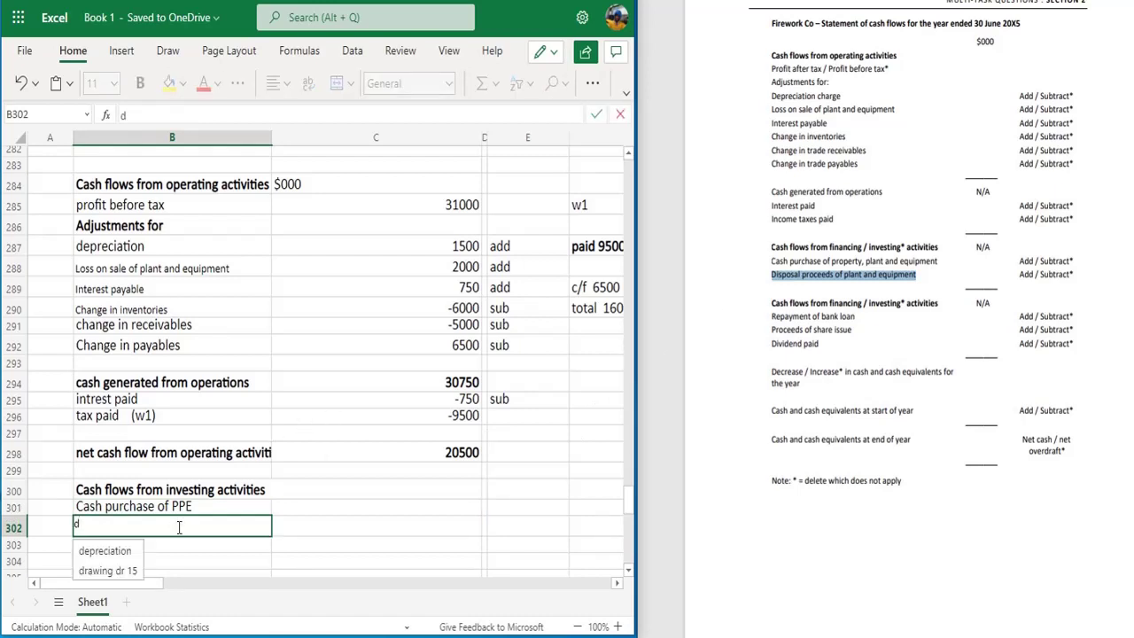
pyautogui.press('BackSpace')
pyautogui.write('DISPOS')
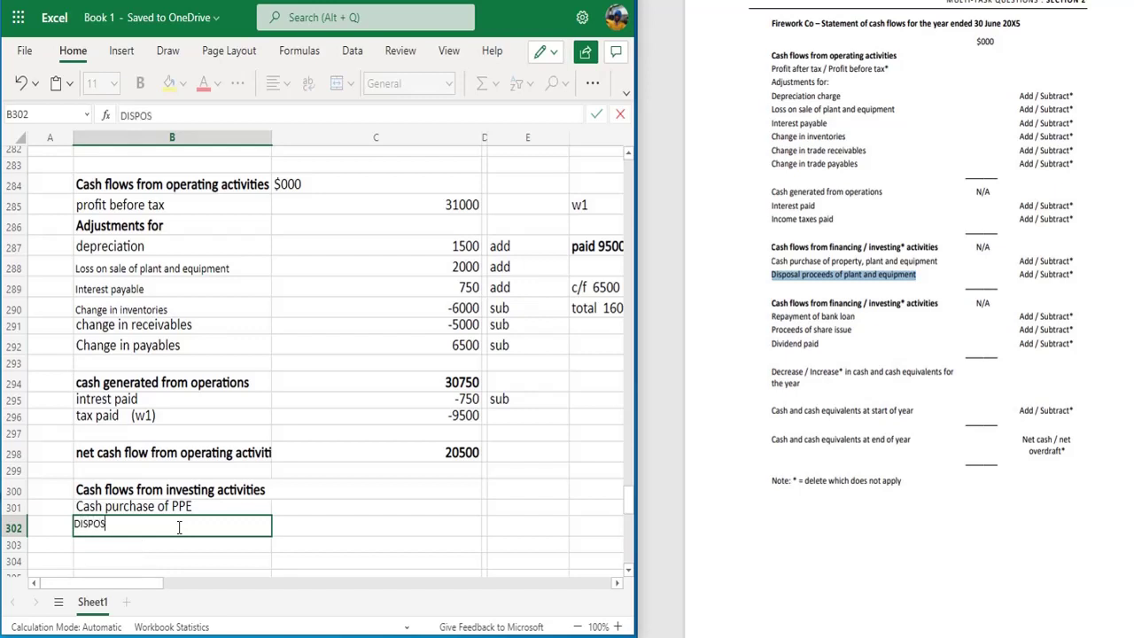
pyautogui.write('AL PROCEED FROM')
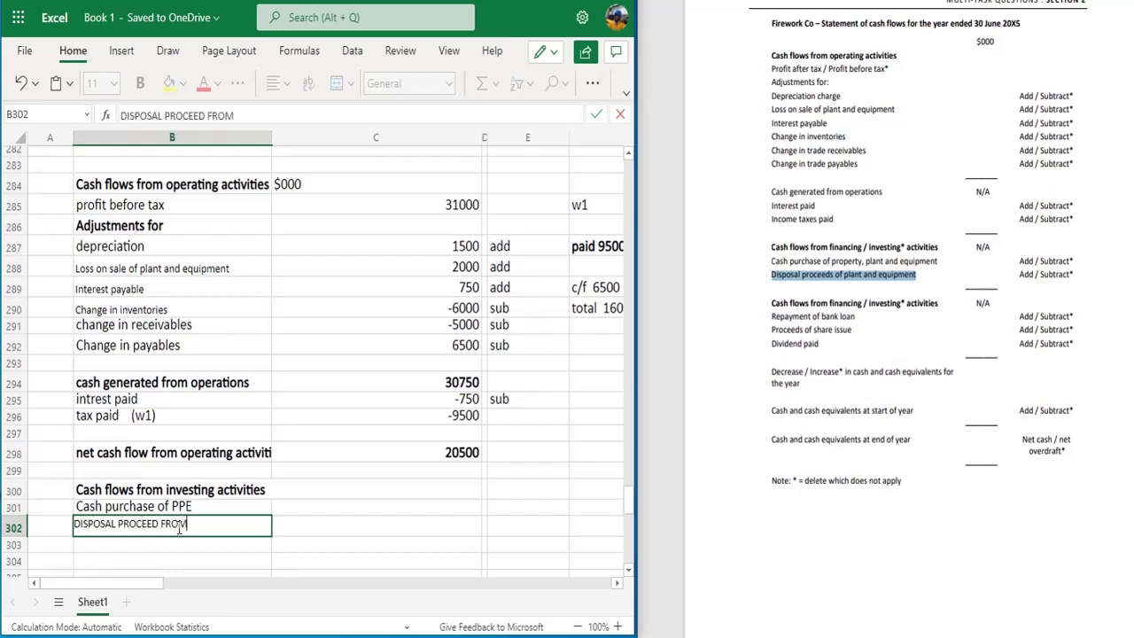
pyautogui.write(' PPE')
pyautogui.press('Return')
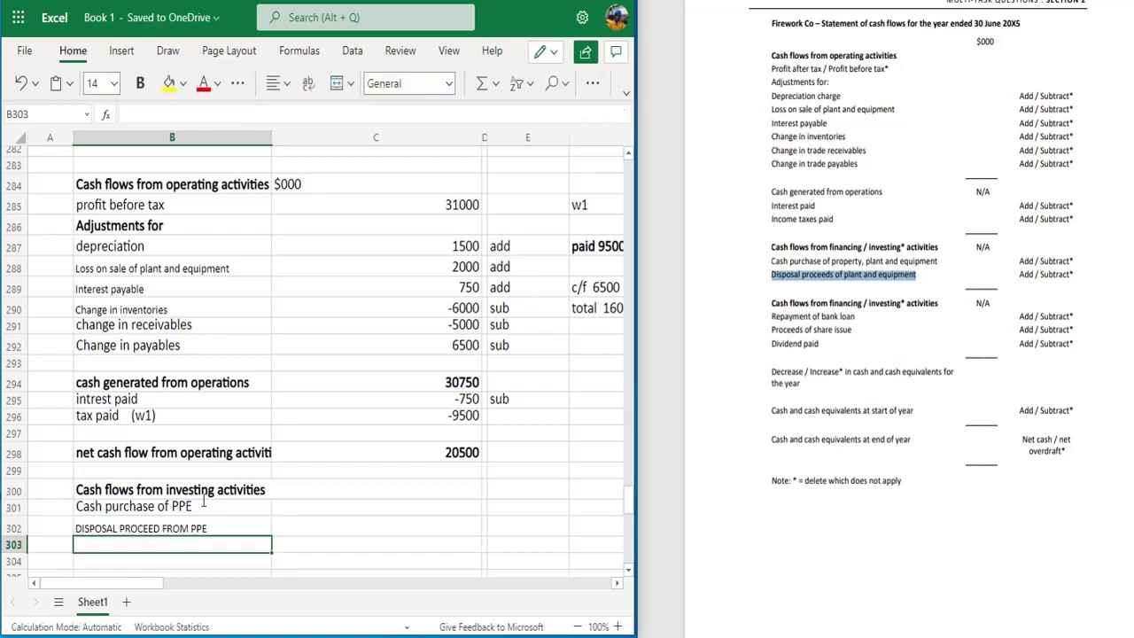
# Start a second working beneath the income tax account by entering the heading "W2" in cell F293.
pyautogui.click(710, 241)
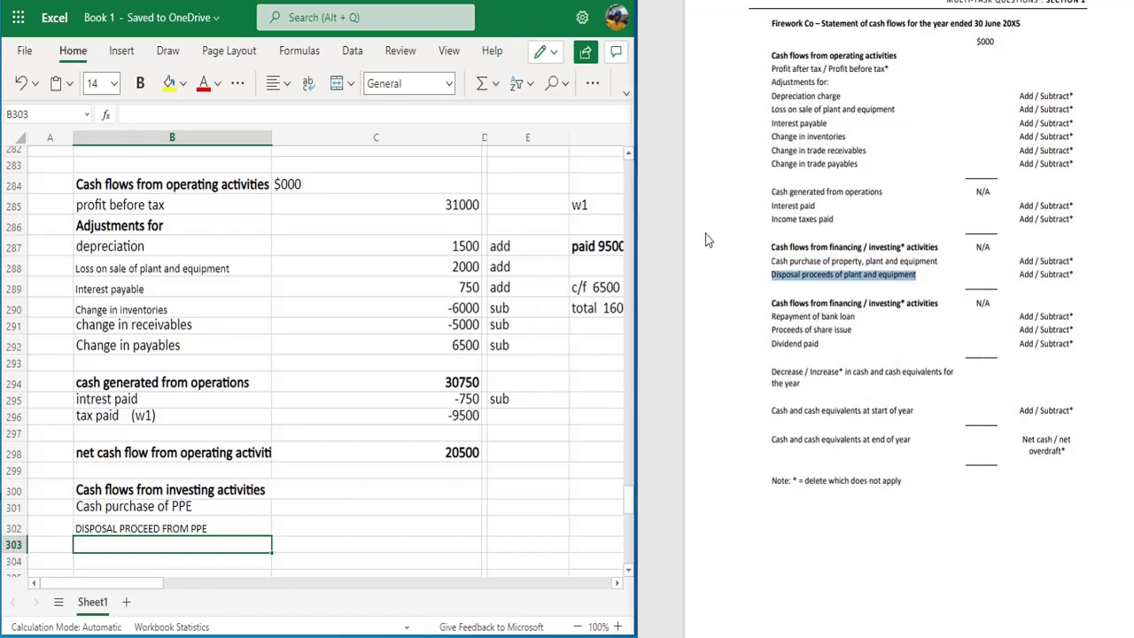
pyautogui.click(617, 586)
pyautogui.click(618, 586)
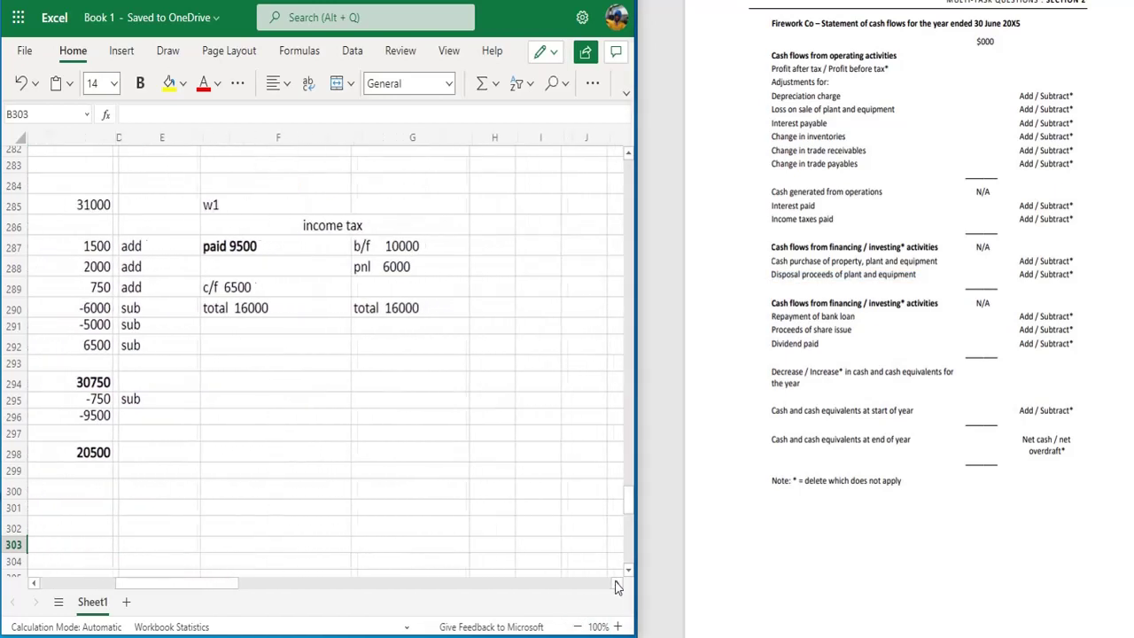
pyautogui.click(270, 364)
pyautogui.write('W2')
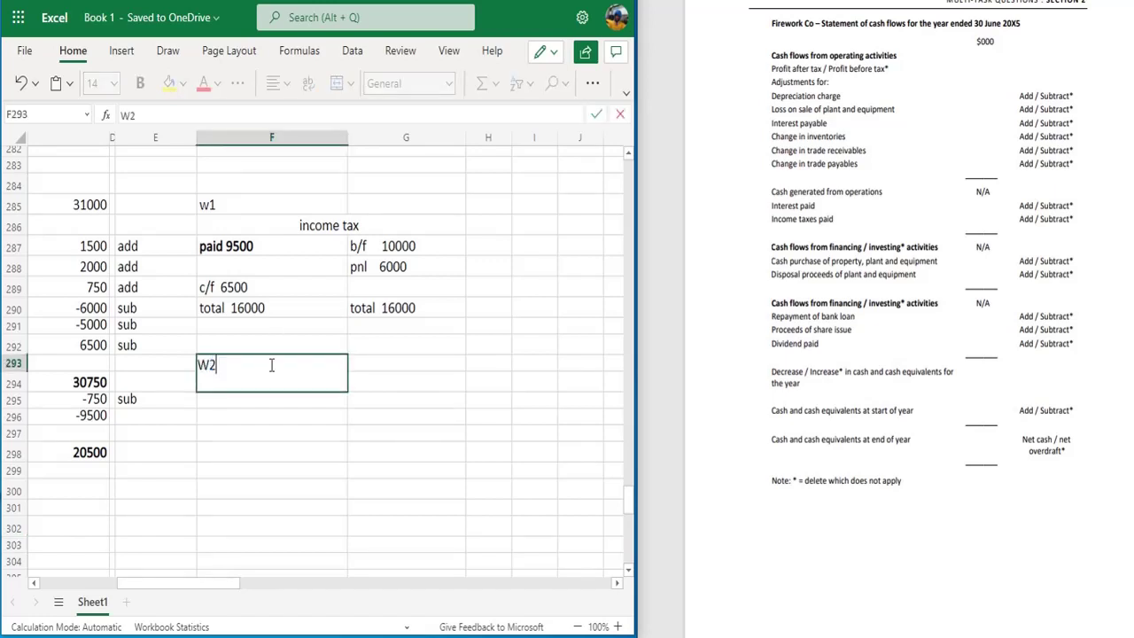
pyautogui.press('Return')
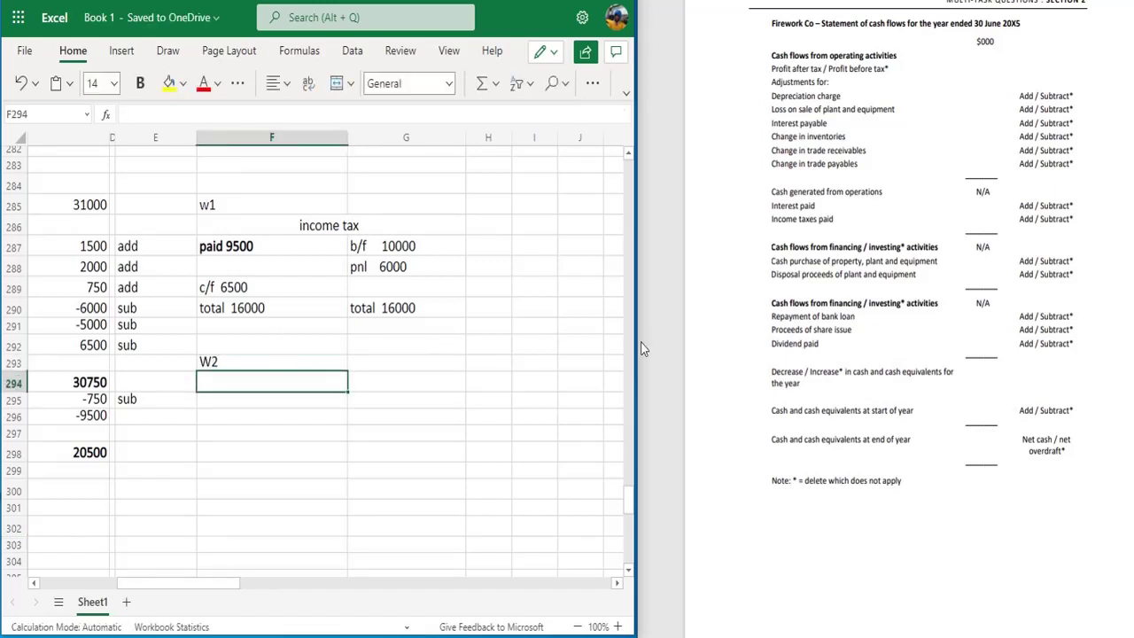
# Enter the 20X4 property, plant and equipment balance from the PDF in cell F294 as "B/F 93000".
pyautogui.scroll(10, 706, 347)
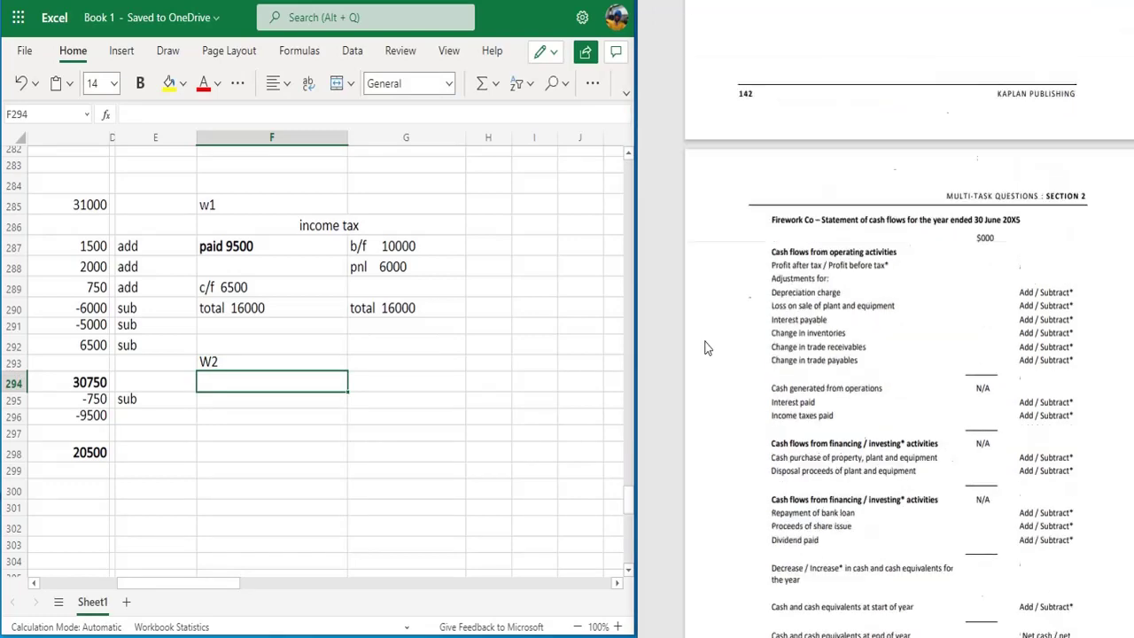
pyautogui.scroll(4, 706, 348)
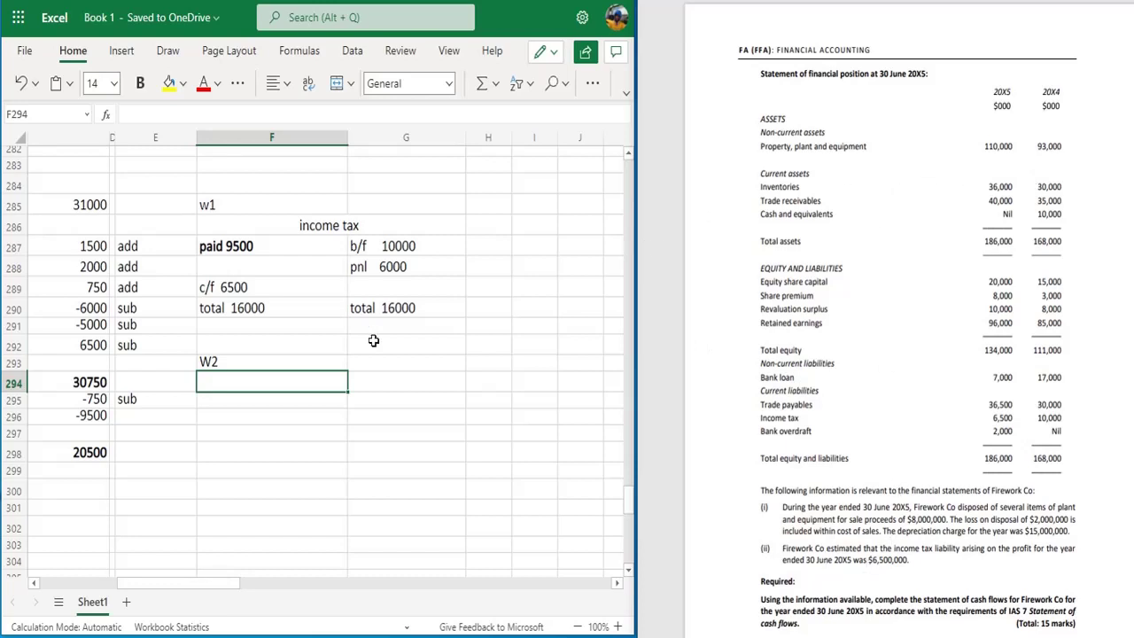
pyautogui.doubleClick(316, 382)
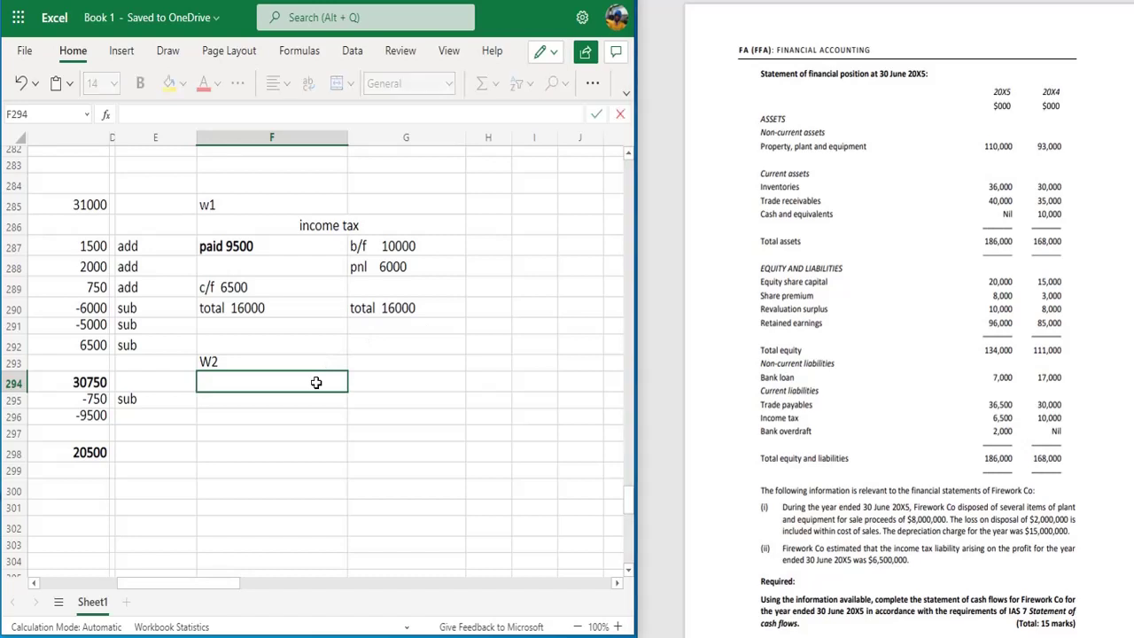
pyautogui.write('B/F       93000')
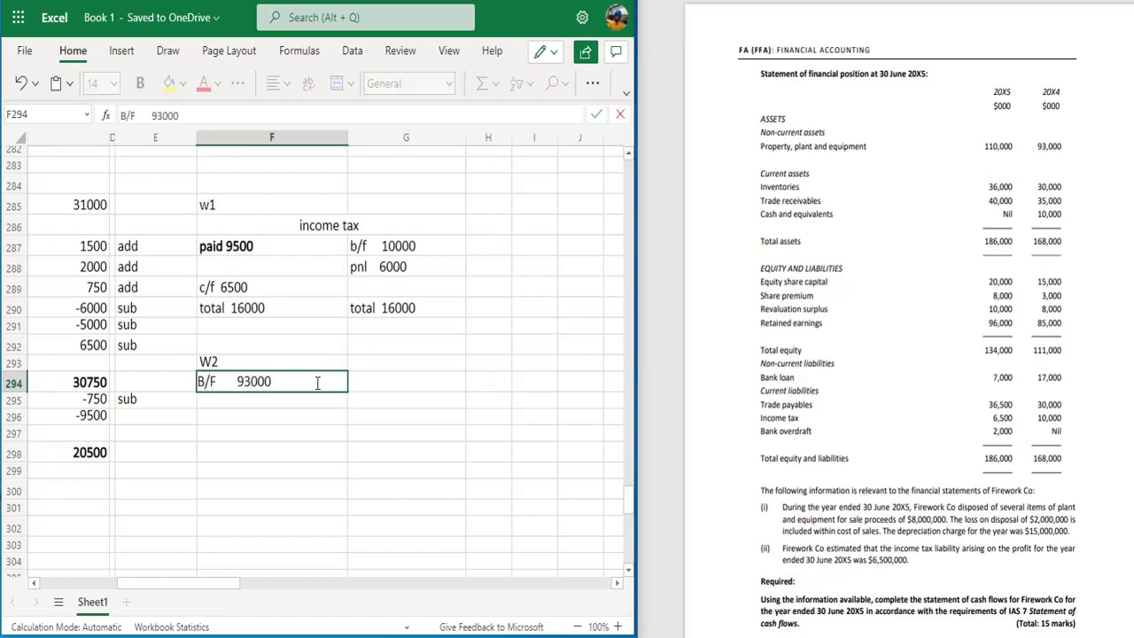
pyautogui.press('Return')
pyautogui.press('Down')
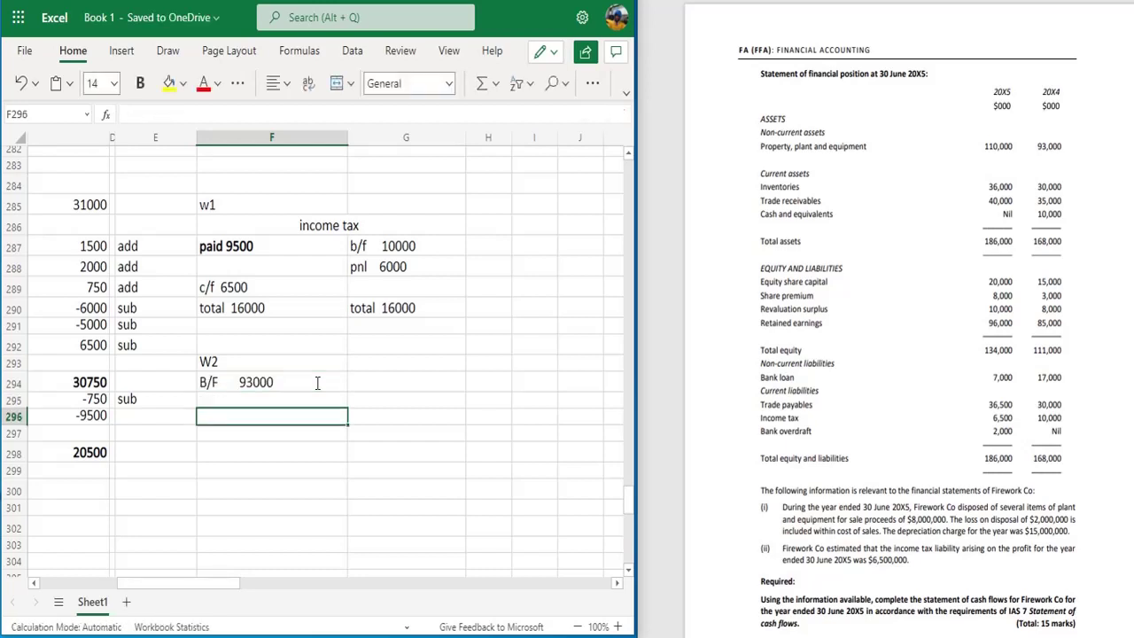
# Enter the 20X5 property, plant and equipment balance in cell G296 as "C/F 110000".
pyautogui.press('Right')
pyautogui.write('C/')
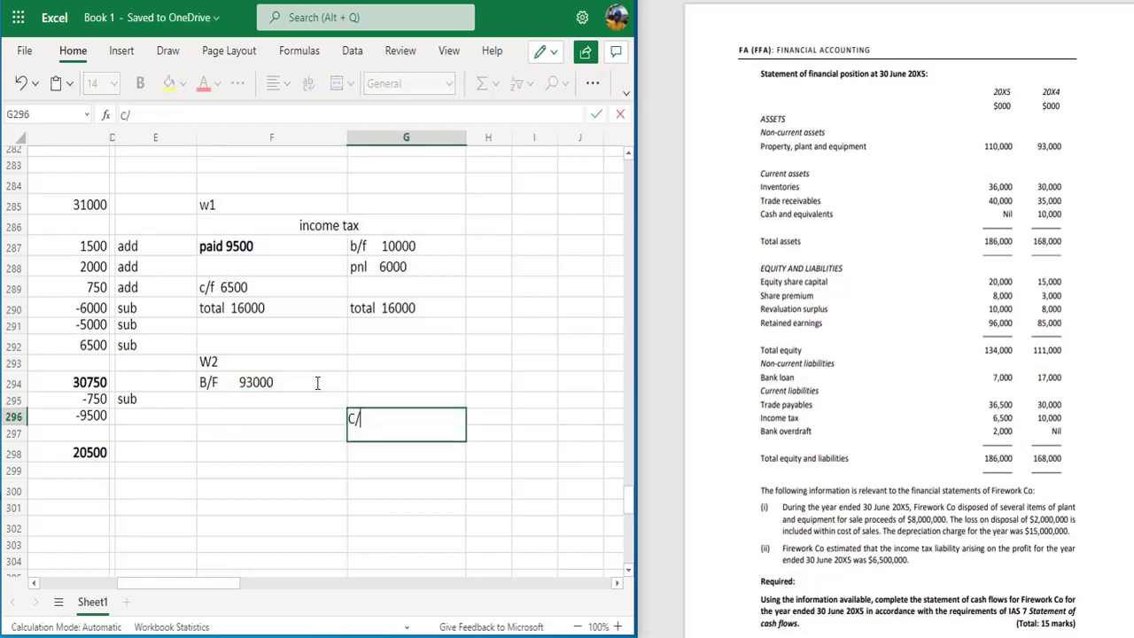
pyautogui.write('F    111')
pyautogui.write('0')
pyautogui.press('BackSpace')
pyautogui.press('BackSpace')
pyautogui.write('0000')
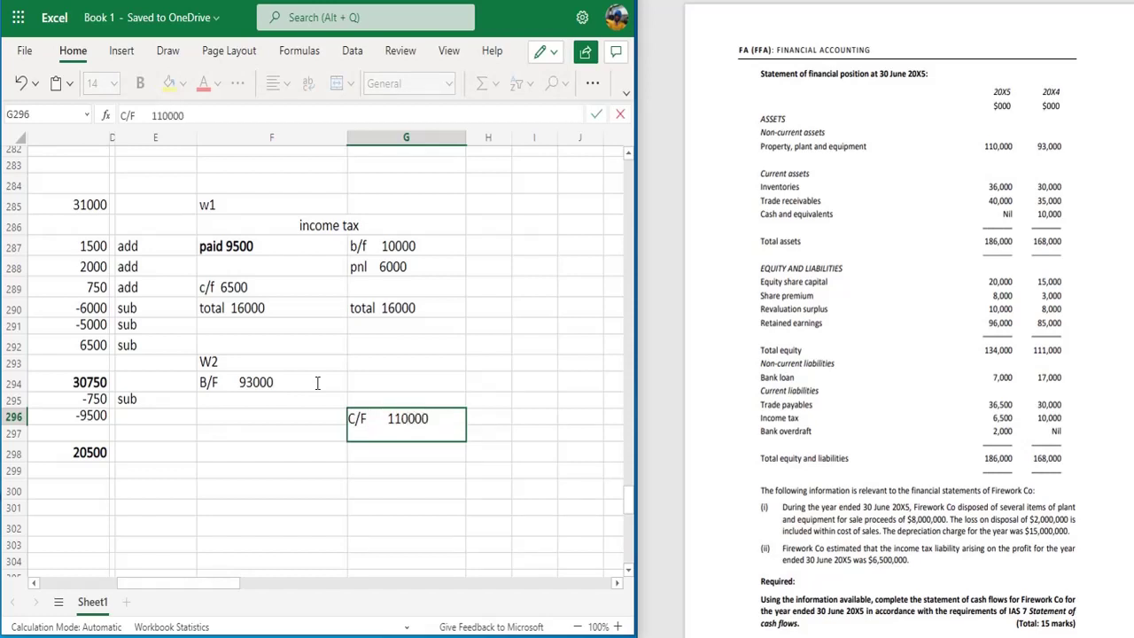
pyautogui.press('Up')
# Add the credit entries "DEP. 15000" in cell G294 and "DISPOSAL 10000" in cell G295 of working W2.
pyautogui.press('Up')
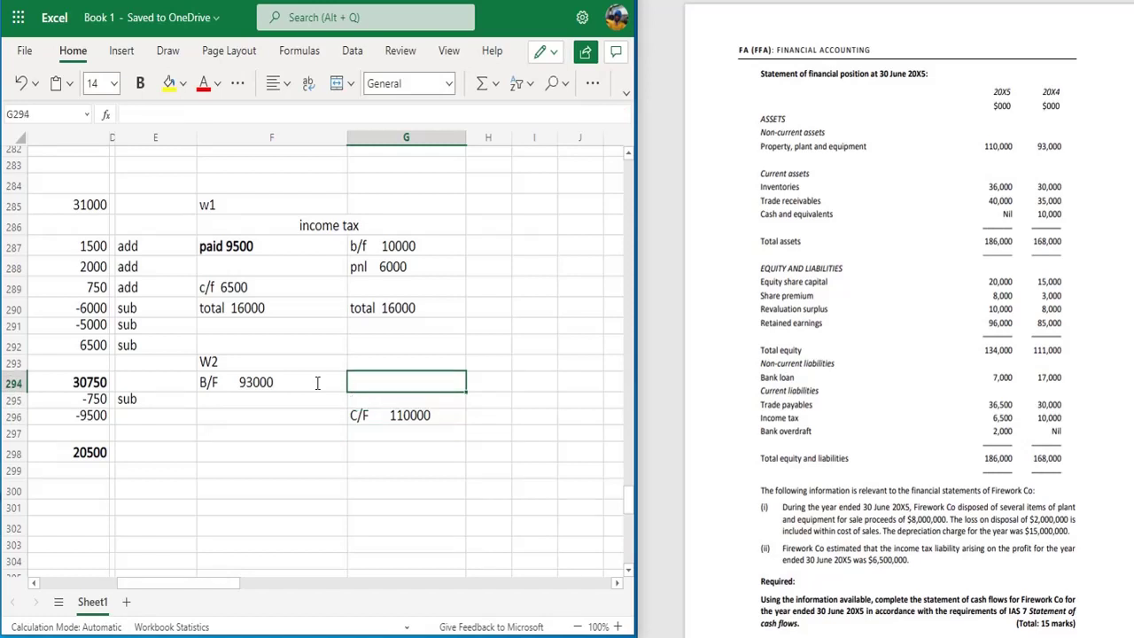
pyautogui.write('DE')
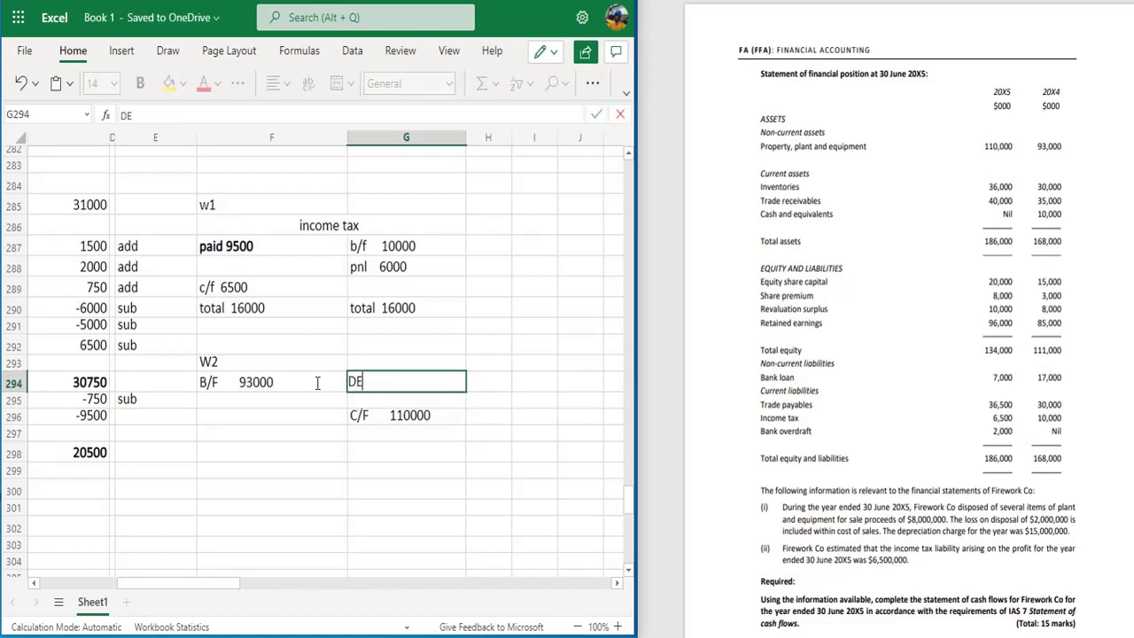
pyautogui.write('P.  15000')
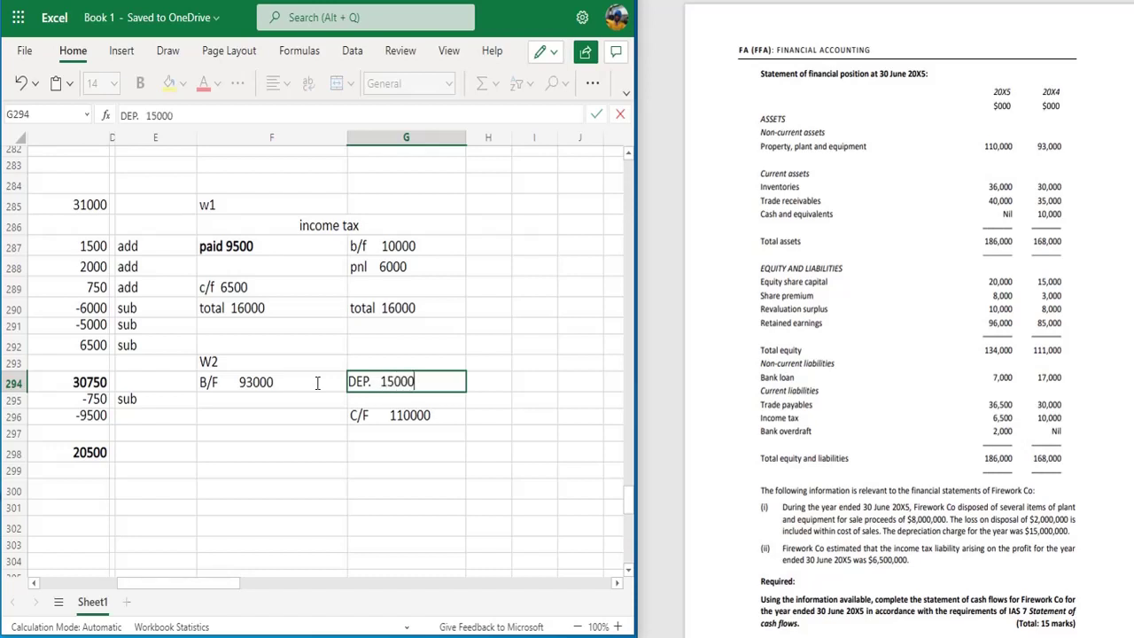
pyautogui.press('Return')
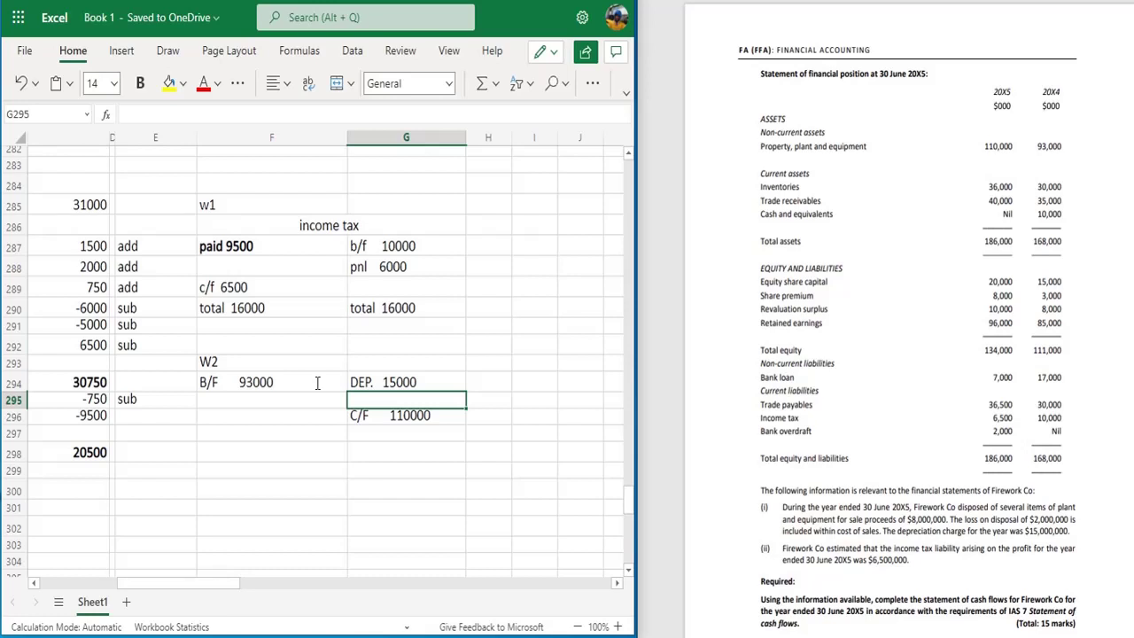
pyautogui.write('DISP')
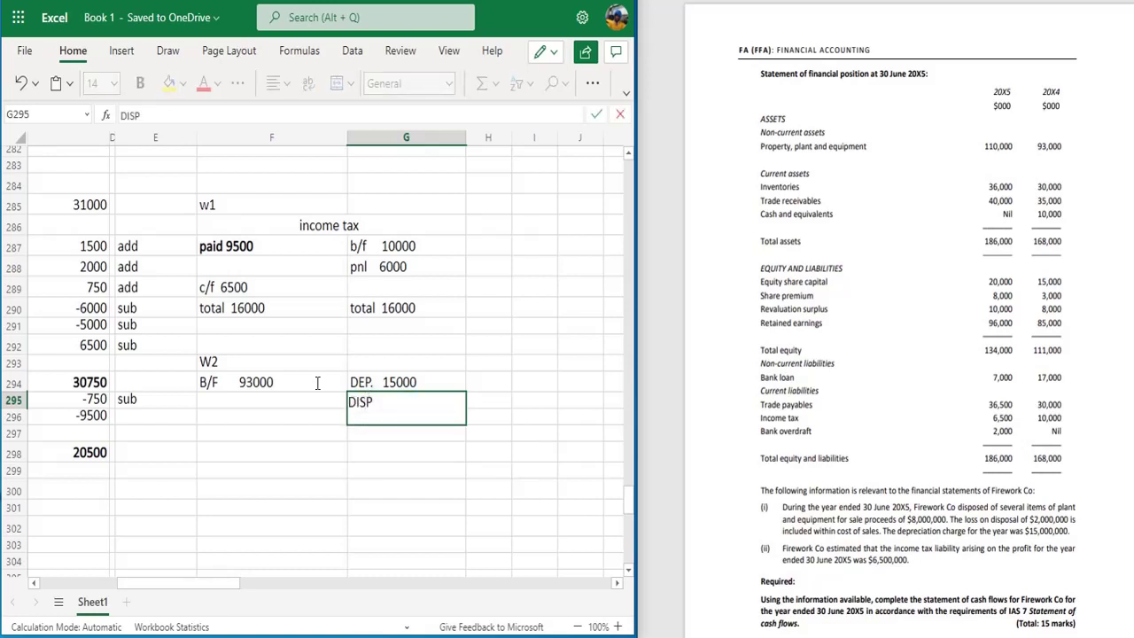
pyautogui.write('OSAL')
pyautogui.write('10000')
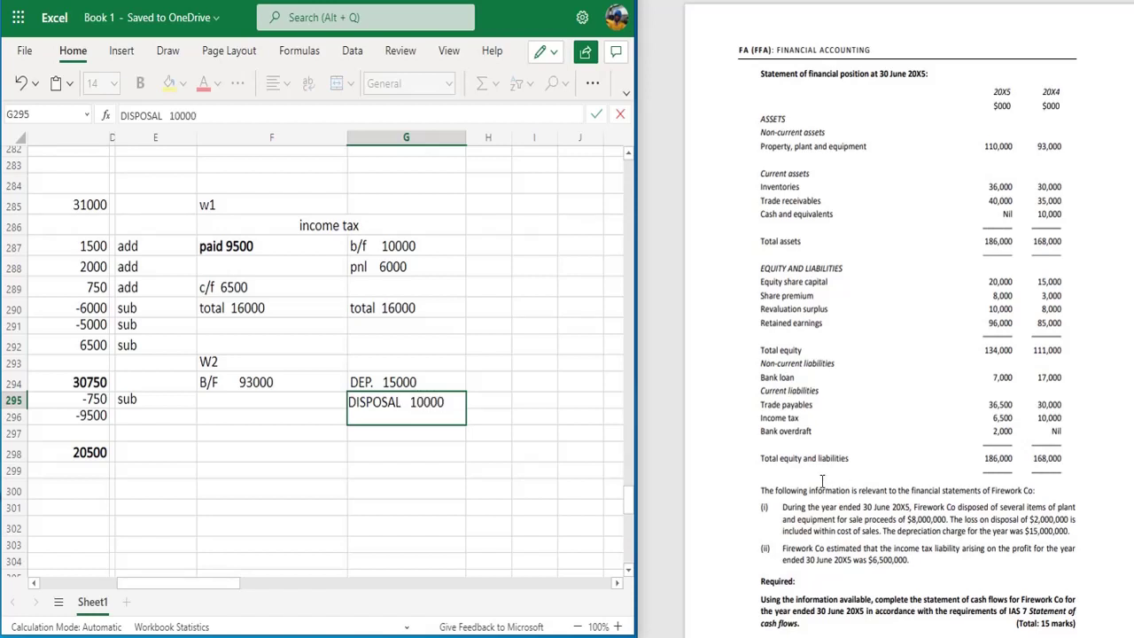
pyautogui.click(450, 460)
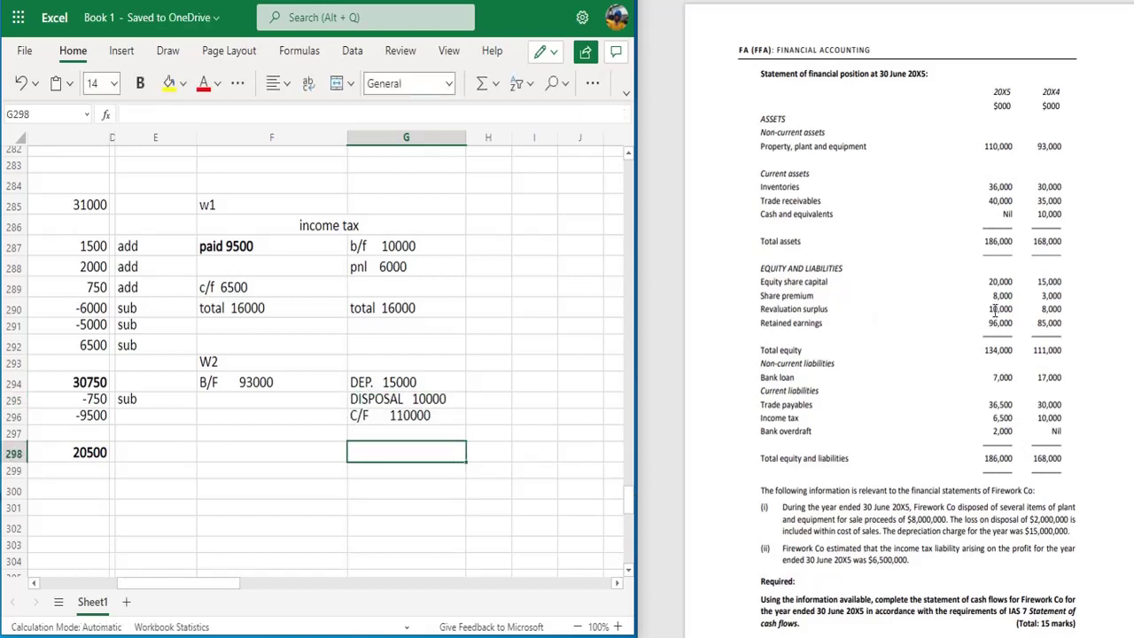
# Enter the revaluation surplus increase as "R/S 2000" in cell F295 and the label "PURCHASE" in cell F296.
pyautogui.click(288, 405)
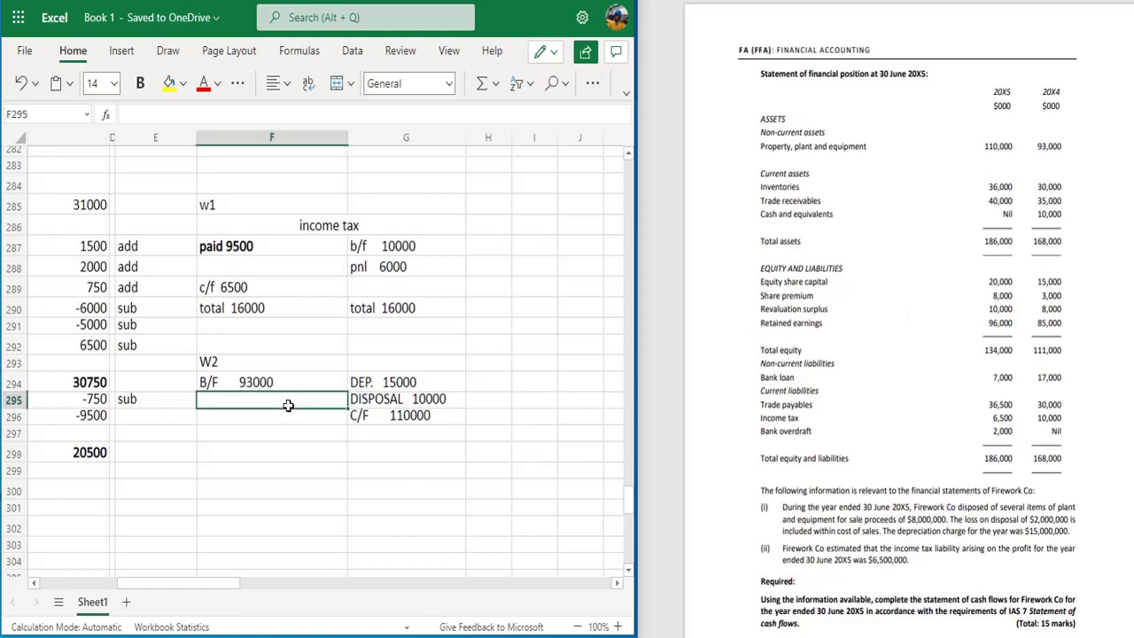
pyautogui.write('R/S')
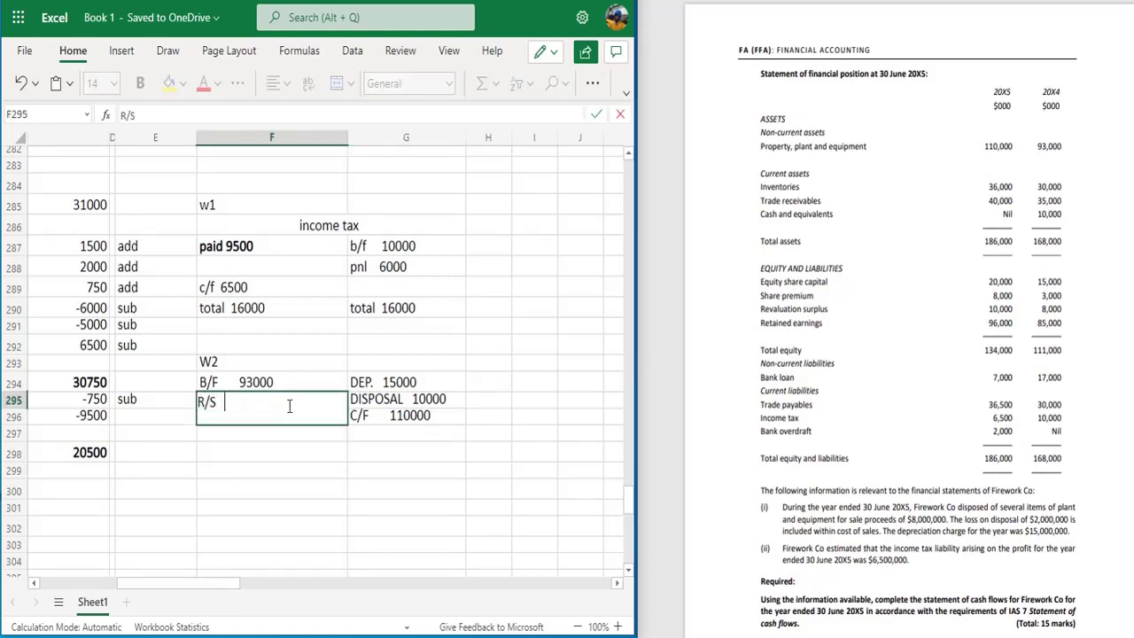
pyautogui.write('      2000')
pyautogui.press('Return')
pyautogui.write('PUR')
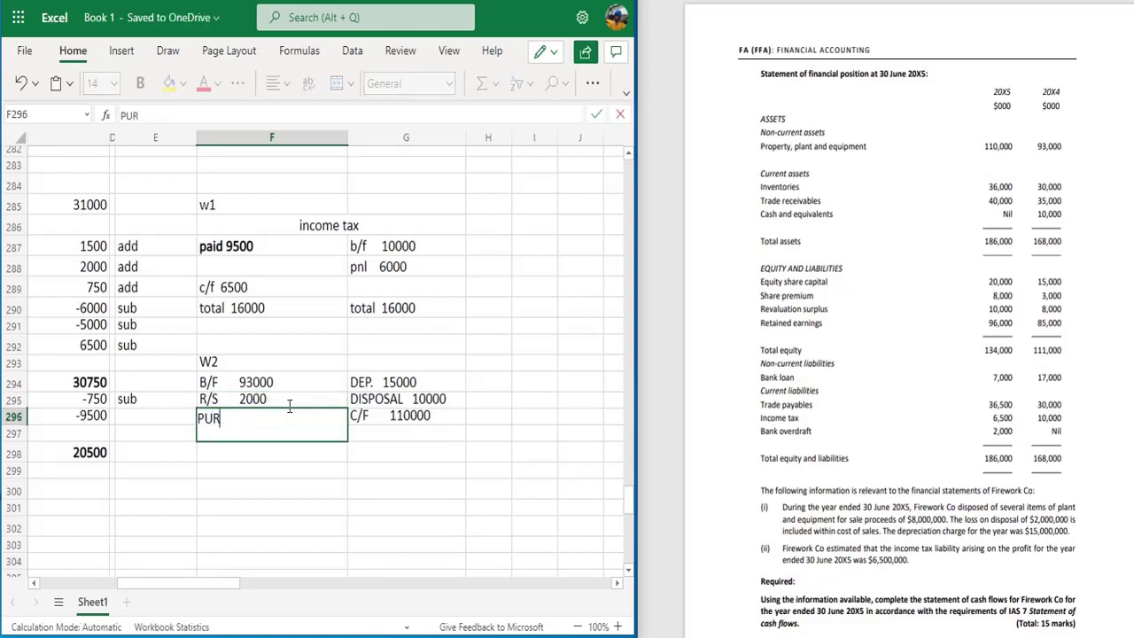
pyautogui.write('CHASE')
pyautogui.press('Return')
# Enter "total 135000" in cell G297 and copy it to cell F297 to total both sides of W2.
pyautogui.press('Right')
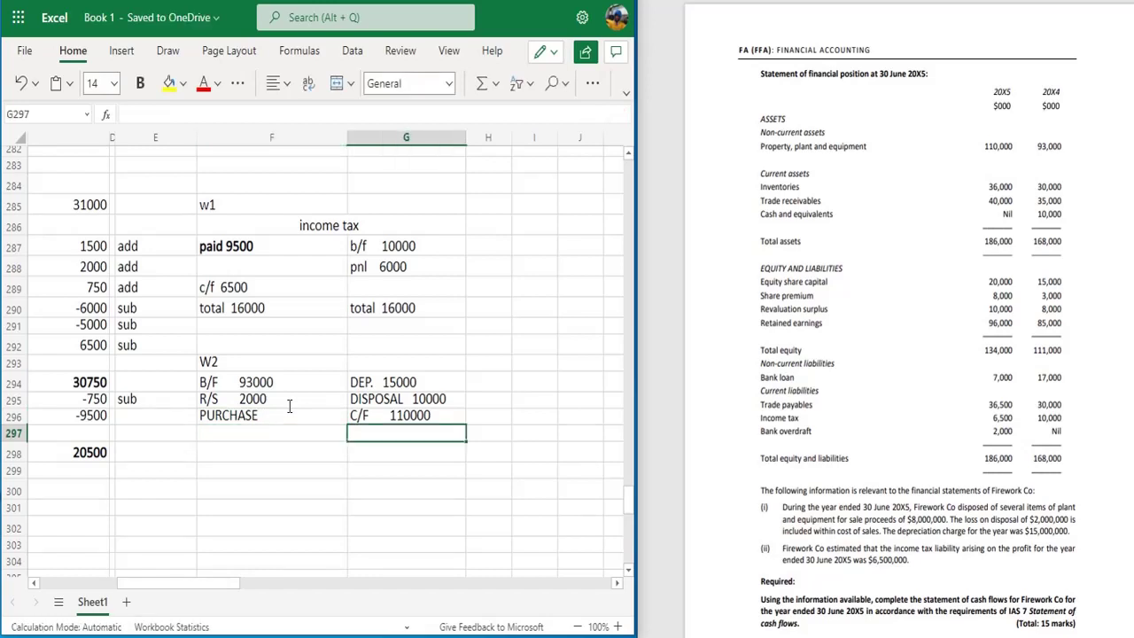
pyautogui.write('tot')
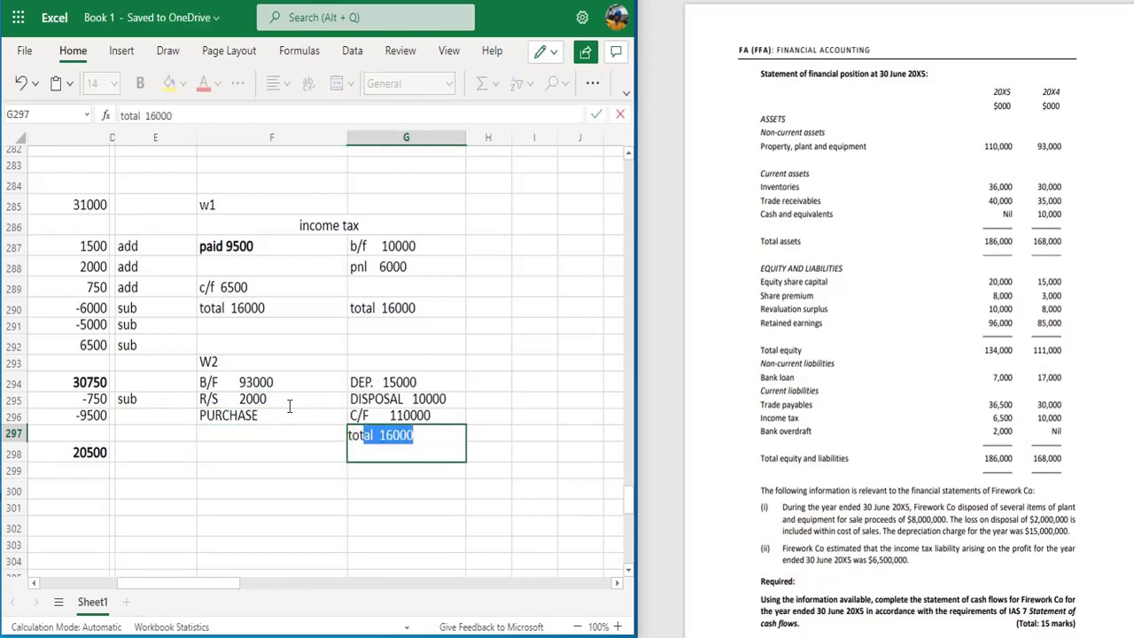
pyautogui.write('al')
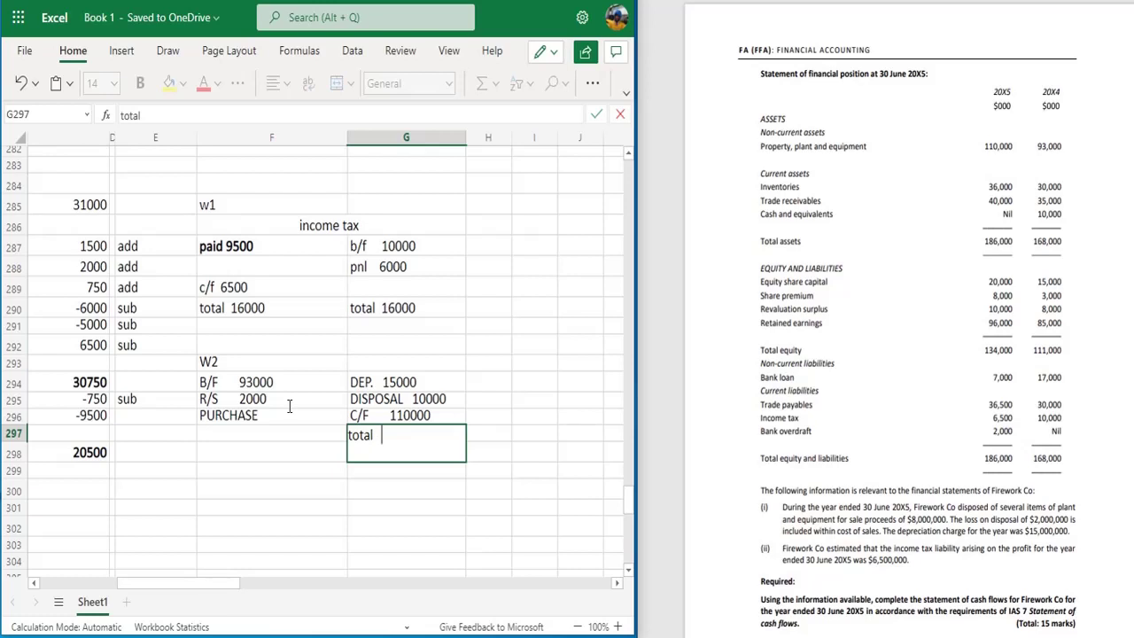
pyautogui.write('5000')
pyautogui.hotkey('ctrl', 'Return')
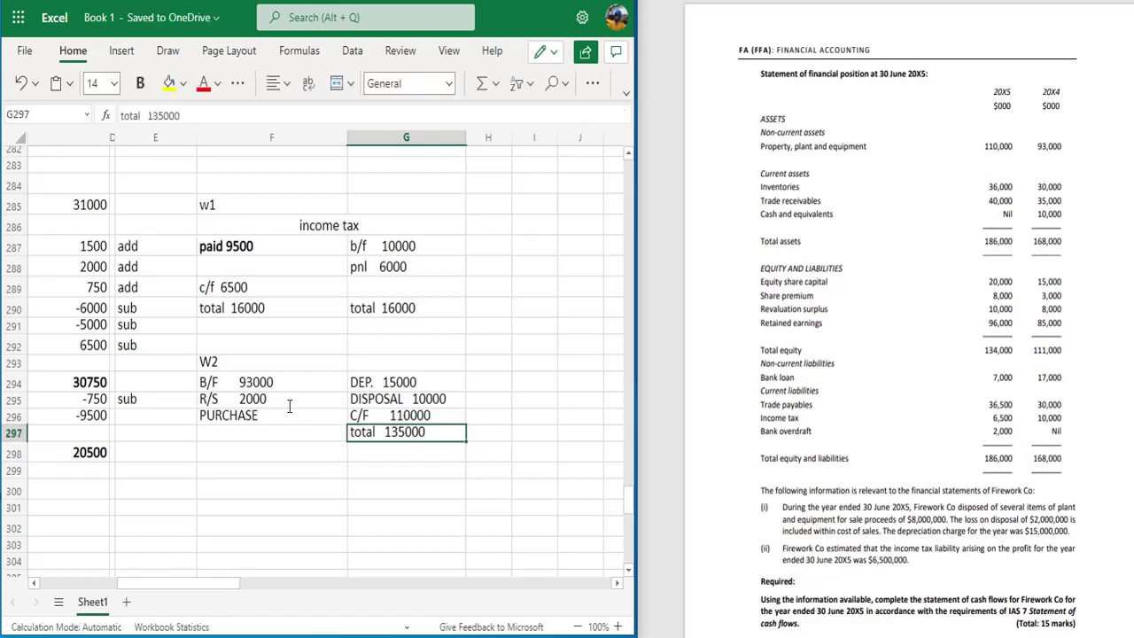
pyautogui.hotkey('ctrl', 'c')
pyautogui.press('Left')
pyautogui.hotkey('ctrl', 'v')
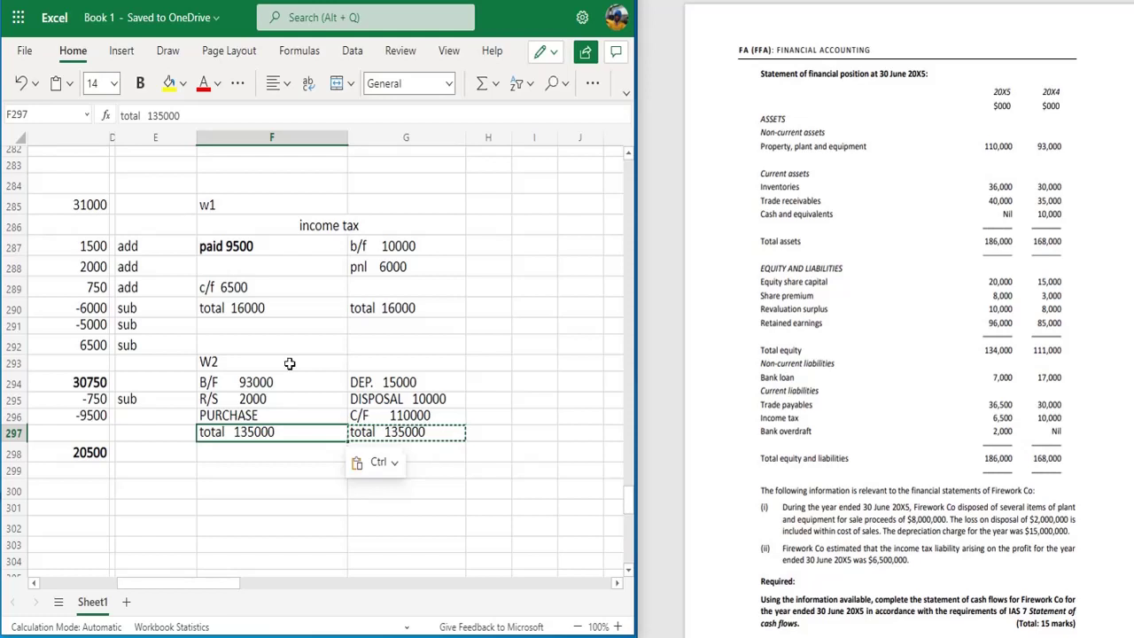
# Add the balancing figure 40000 after the "PURCHASE" label in cell F296.
pyautogui.click(283, 413)
pyautogui.doubleClick(284, 413)
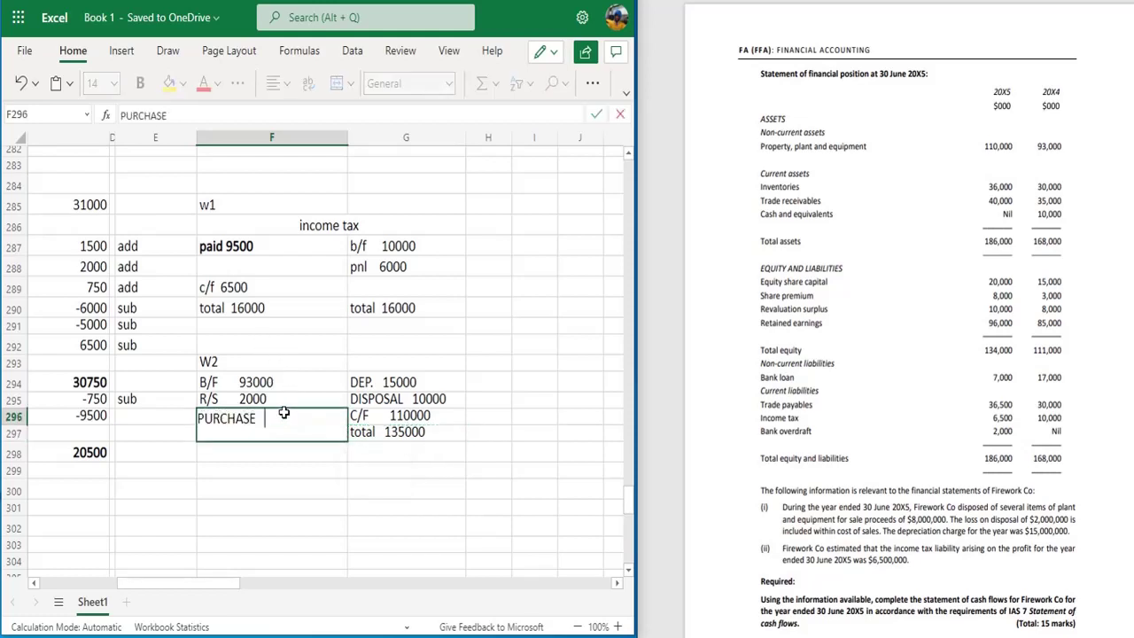
pyautogui.write('40000')
pyautogui.click(258, 494)
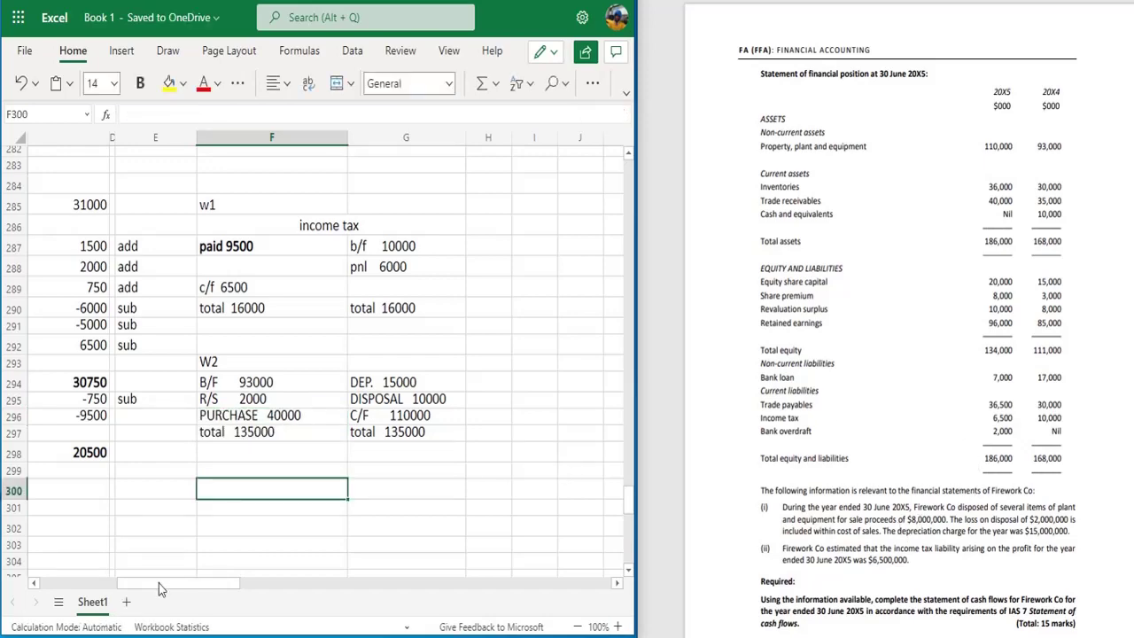
# Enter the investing cash flows: 8000 for PPE disposal proceeds in cell C302 and -40000 for the PPE purchase in cell C301.
pyautogui.moveTo(147, 591); pyautogui.dragTo(21, 602)
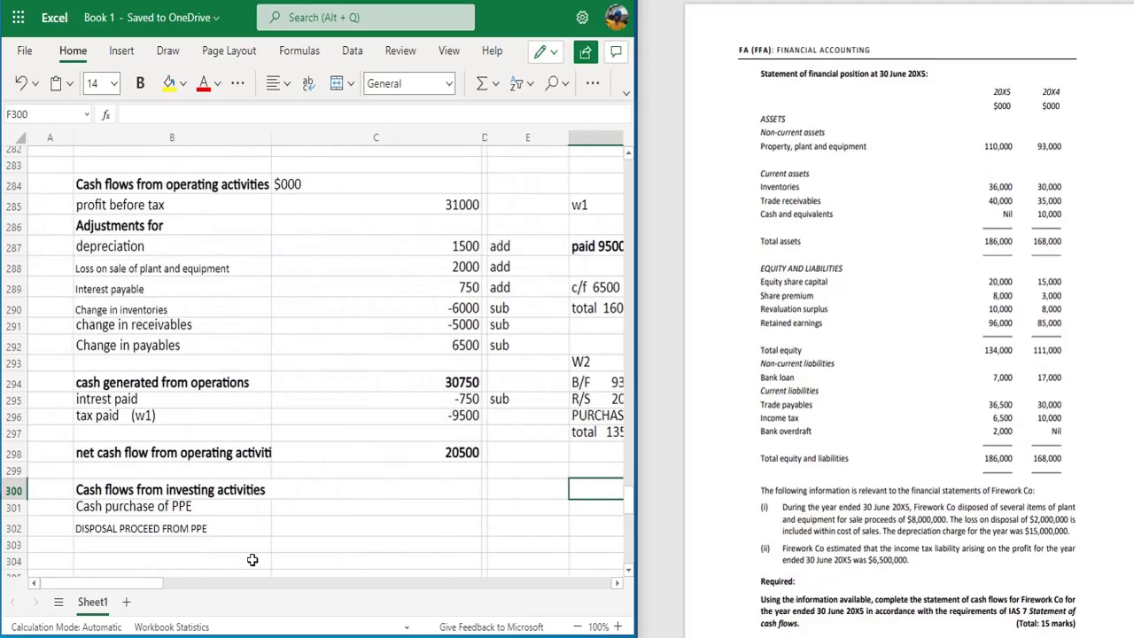
pyautogui.doubleClick(470, 521)
pyautogui.write('8000')
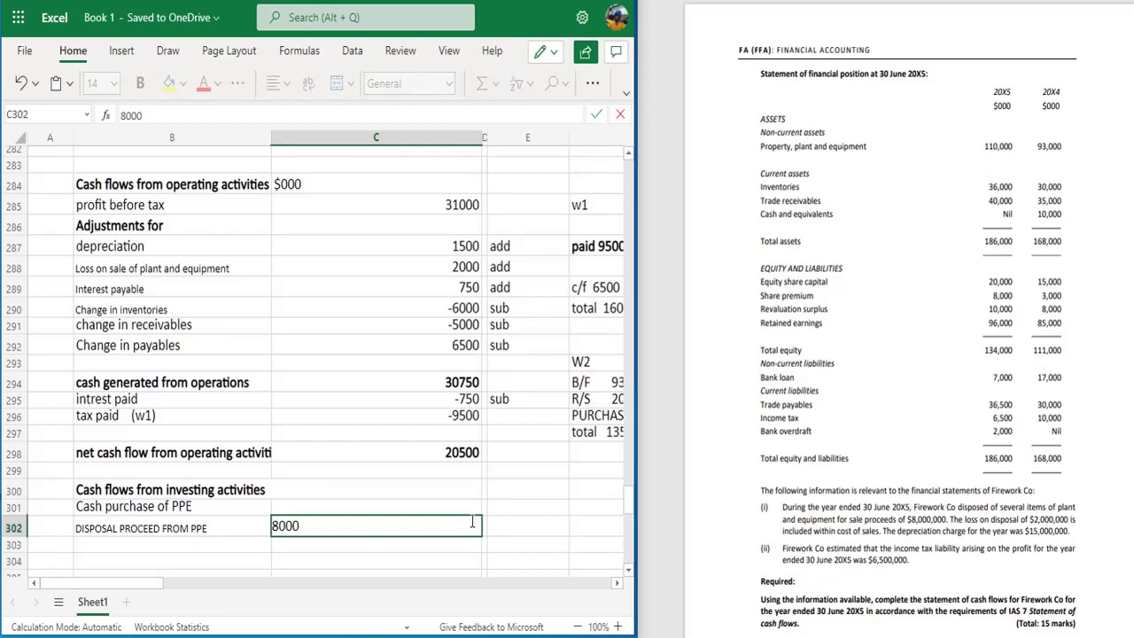
pyautogui.click(465, 504)
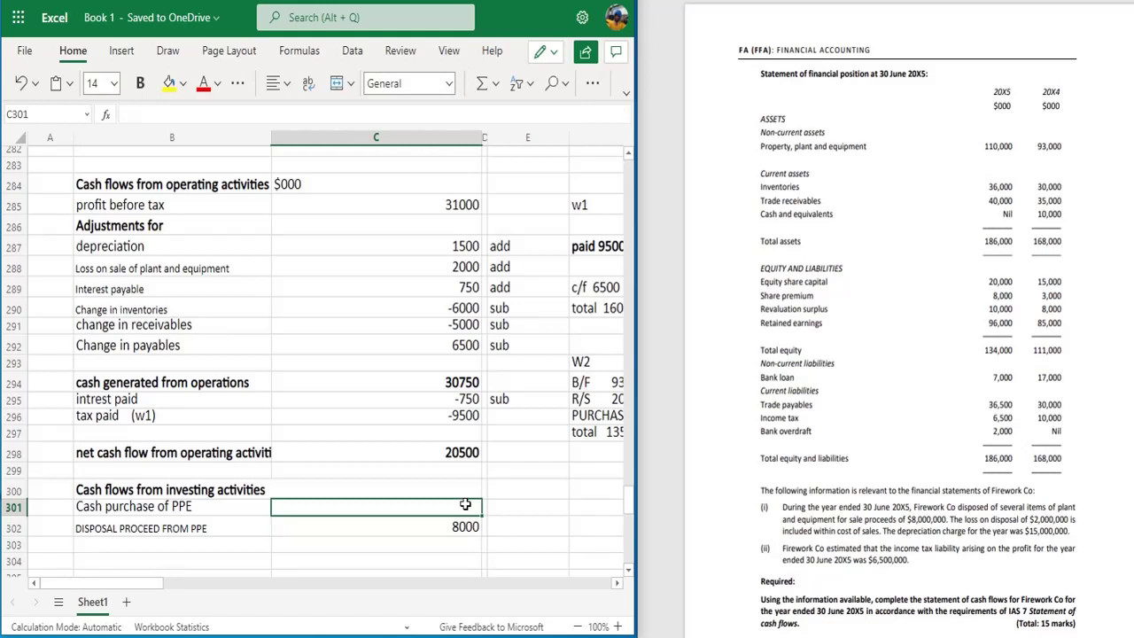
pyautogui.write('-40000')
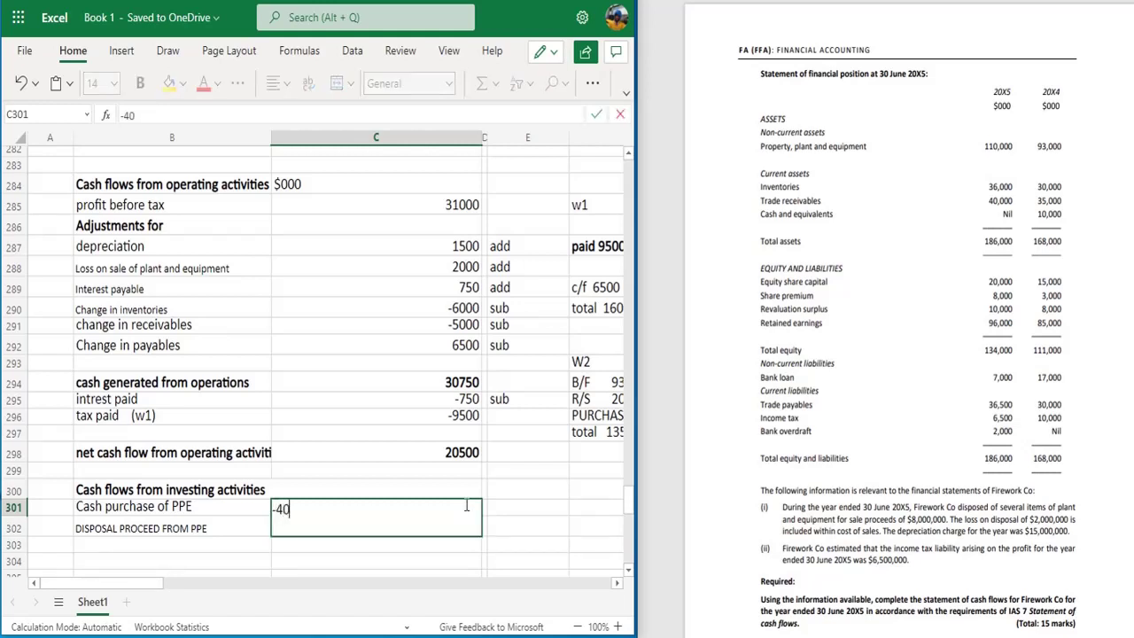
pyautogui.click(534, 503)
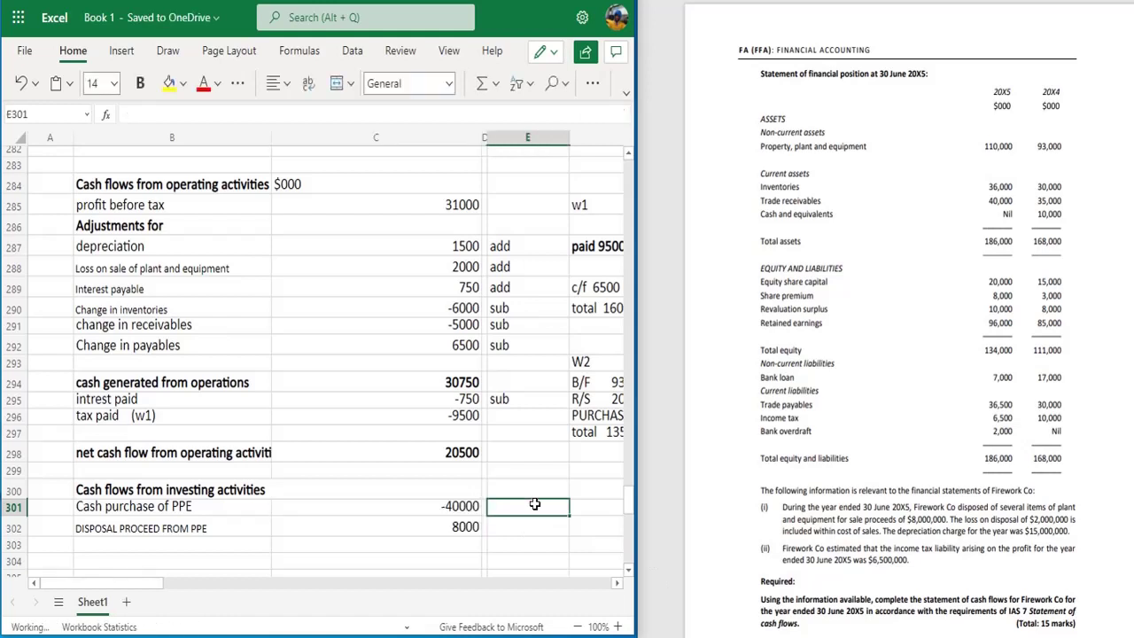
# Mark the tax paid and PPE purchase rows as "sub" and the disposal proceeds row as "add" in column E.
pyautogui.click(520, 415)
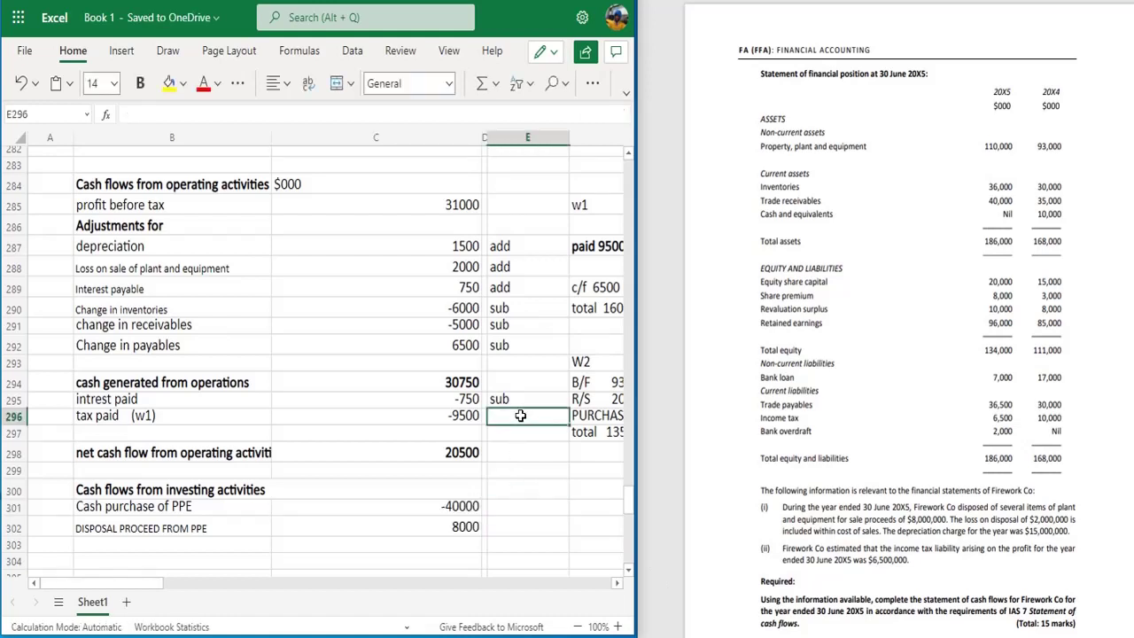
pyautogui.write('sub')
pyautogui.press('Return')
pyautogui.press('Return')
pyautogui.press('Return')
pyautogui.press('Return')
pyautogui.press('Return')
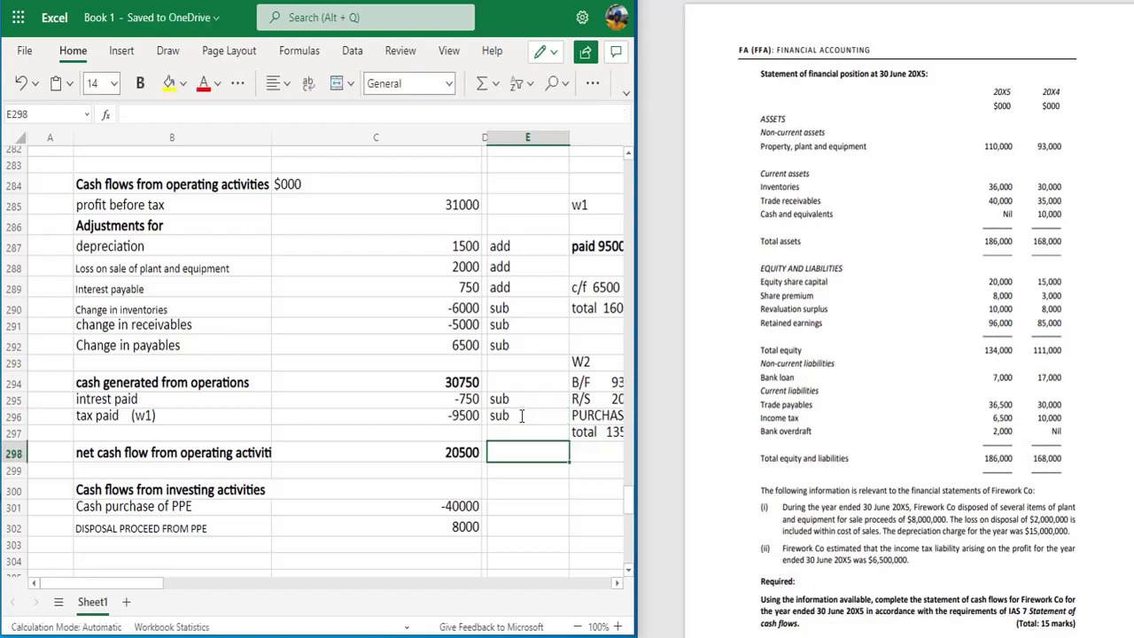
pyautogui.write('sub')
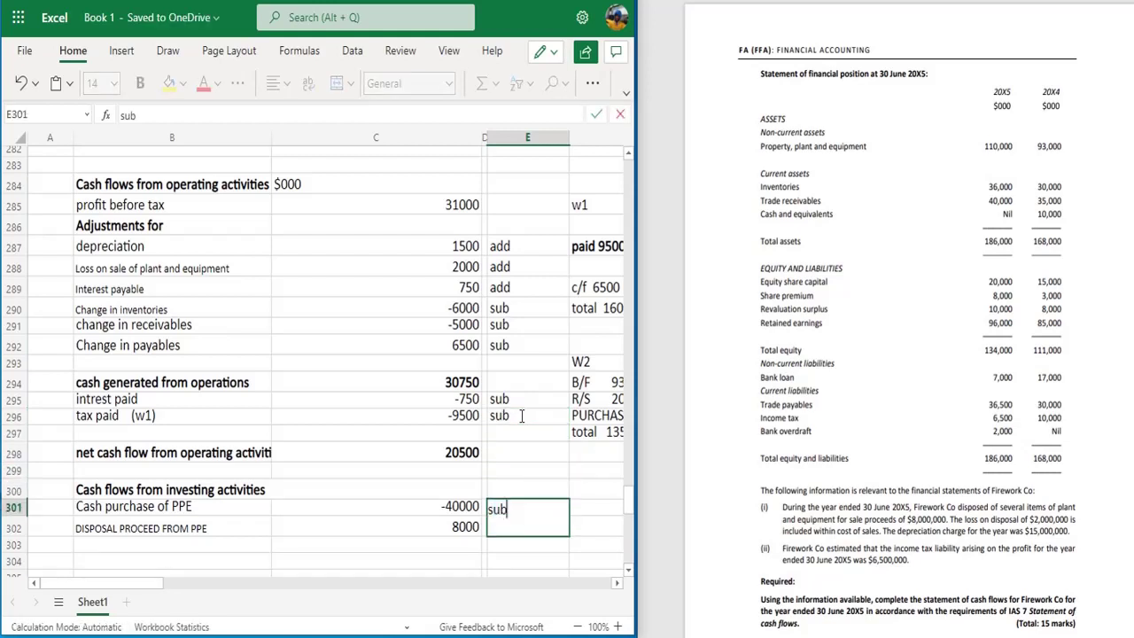
pyautogui.press('Return')
pyautogui.write('ad')
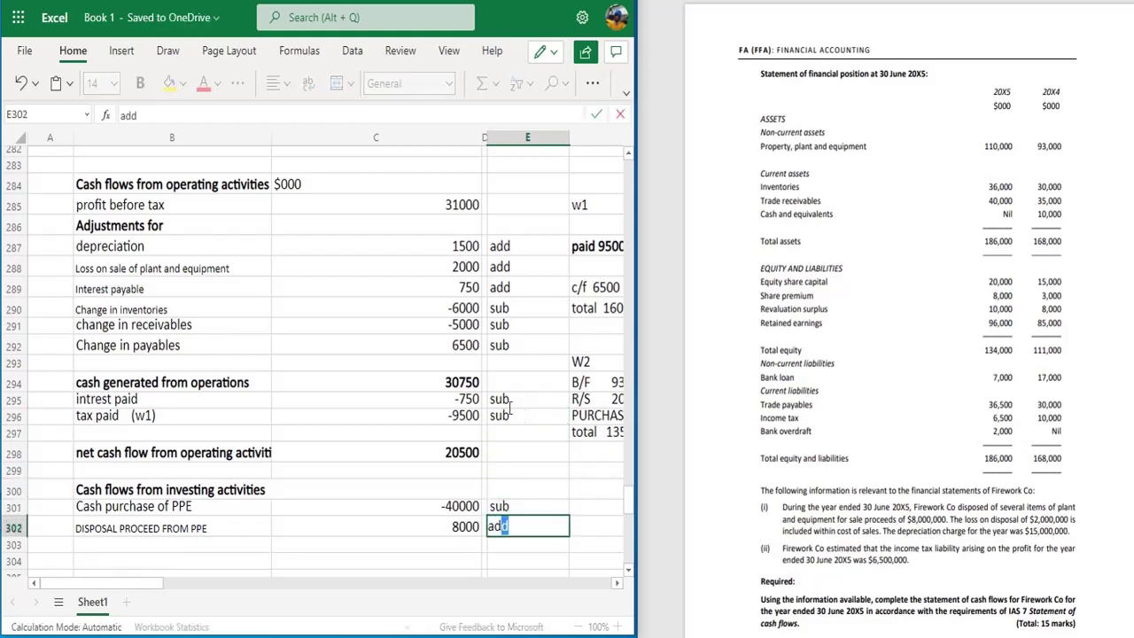
# Append the working reference "(w2)" to the "Cash purchase of PPE" label in cell B301.
pyautogui.doubleClick(241, 510)
pyautogui.write('(')
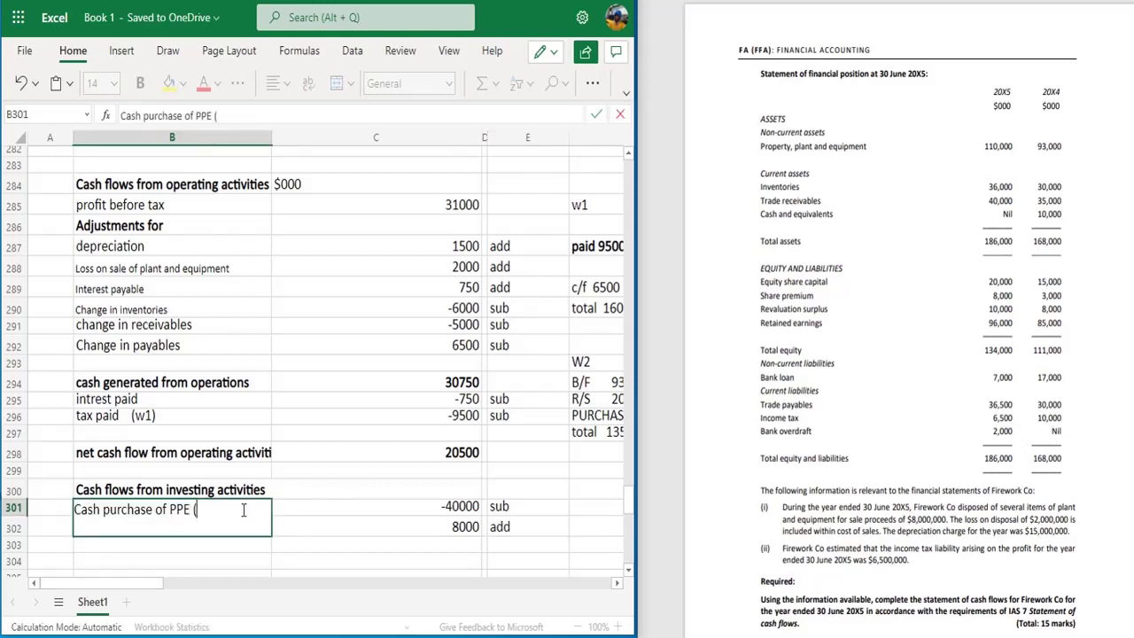
pyautogui.write('w2)')
pyautogui.click(227, 556)
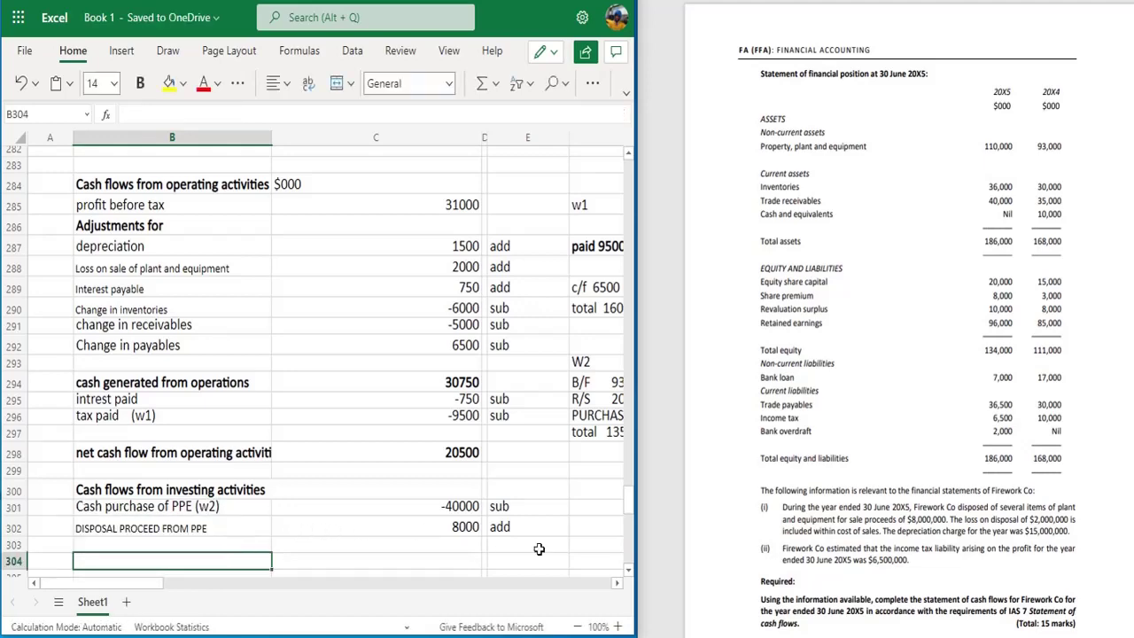
# Copy the second "Cash flows from financing / investing* activities" heading from the question's cash flow template into cell B304.
pyautogui.scroll(-4, 625, 569)
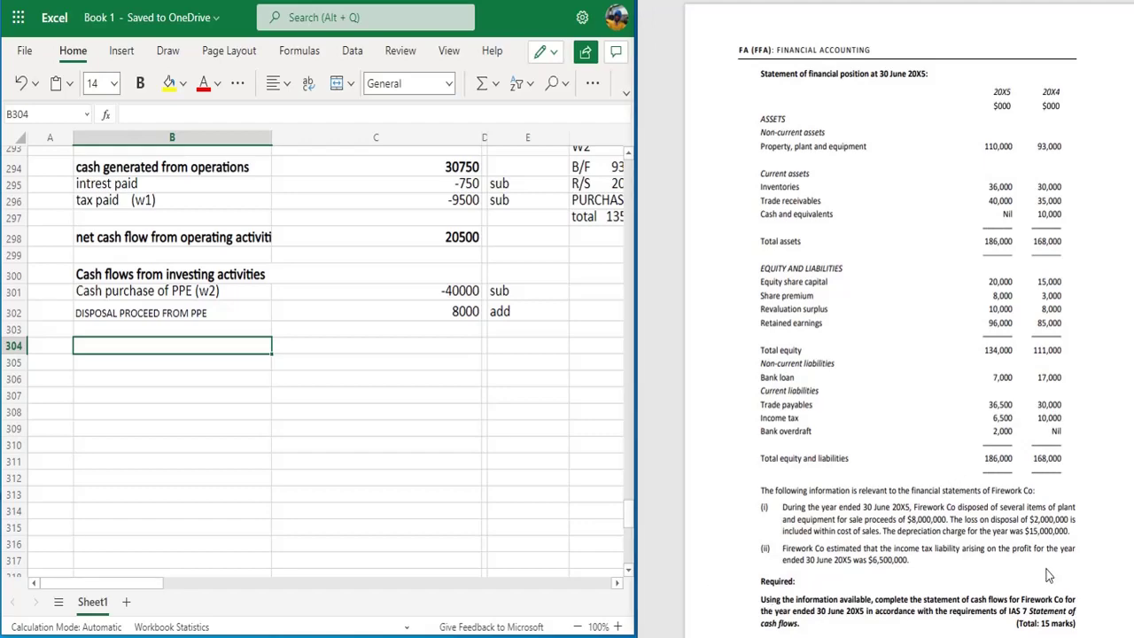
pyautogui.scroll(-2, 1048, 576)
pyautogui.scroll(-7, 1048, 576)
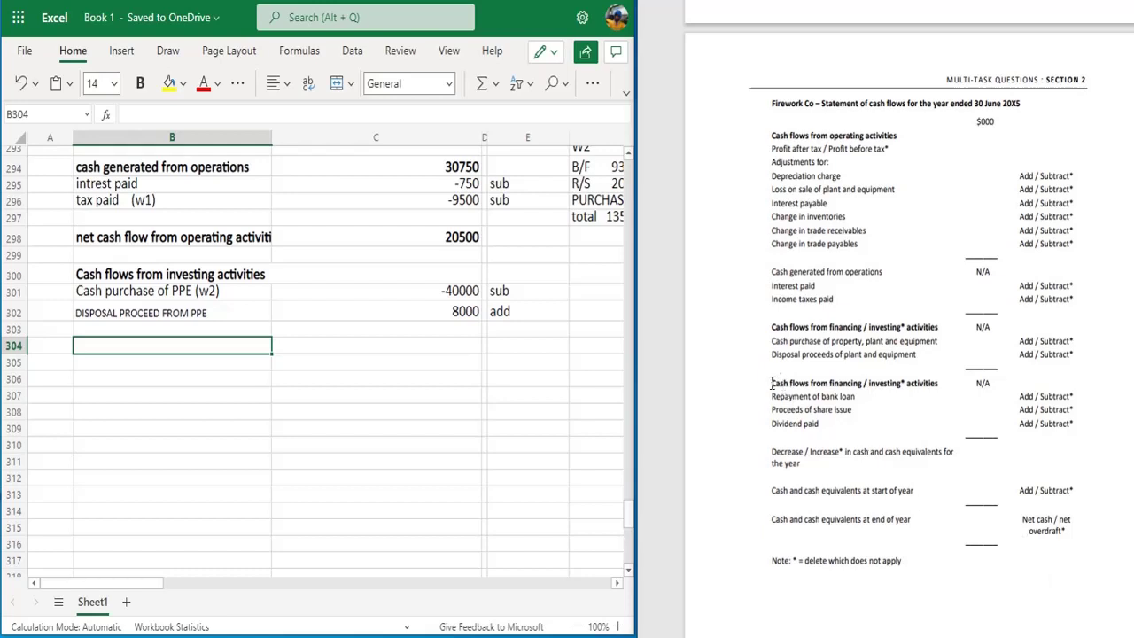
pyautogui.moveTo(770, 383); pyautogui.dragTo(937, 383)
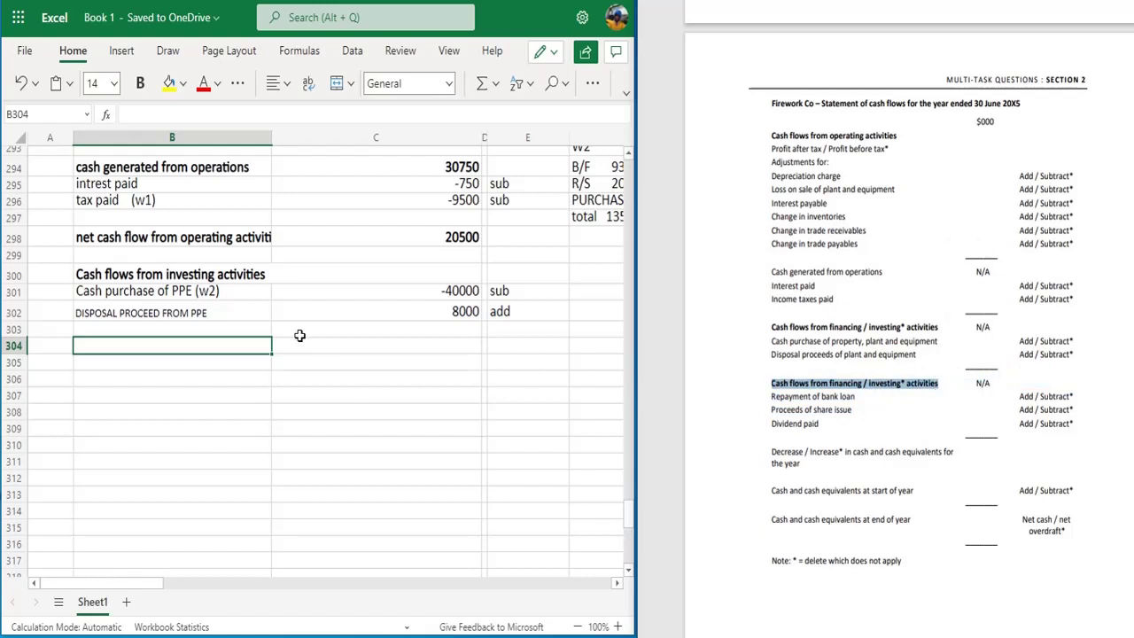
pyautogui.doubleClick(260, 345)
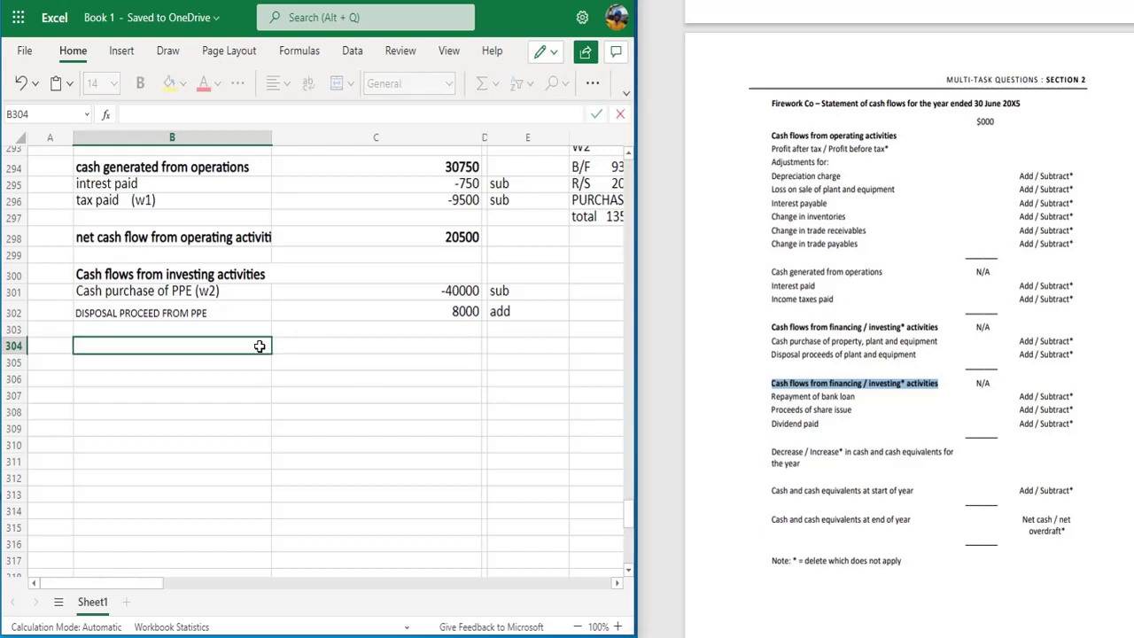
pyautogui.hotkey('ctrl', 'v')
# Shorten the heading in cell B304 to "Cash flows from financing activities" and make it bold.
pyautogui.press('Left')
pyautogui.press('Left')
pyautogui.press('Left')
pyautogui.press('Left')
pyautogui.press('Left')
pyautogui.press('Left')
pyautogui.press('Left')
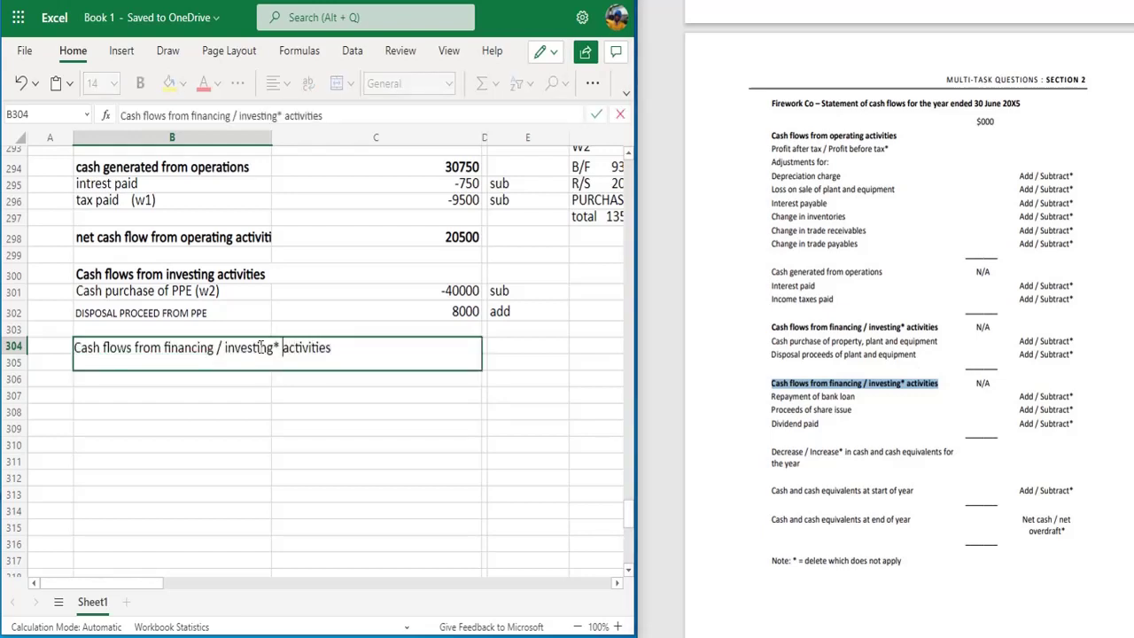
pyautogui.press('BackSpace')
pyautogui.press('BackSpace')
pyautogui.press('BackSpace')
pyautogui.press('BackSpace')
pyautogui.press('BackSpace')
pyautogui.press('BackSpace')
pyautogui.press('BackSpace')
pyautogui.press('BackSpace')
pyautogui.press('BackSpace')
pyautogui.press('BackSpace')
pyautogui.press('BackSpace')
pyautogui.press('BackSpace')
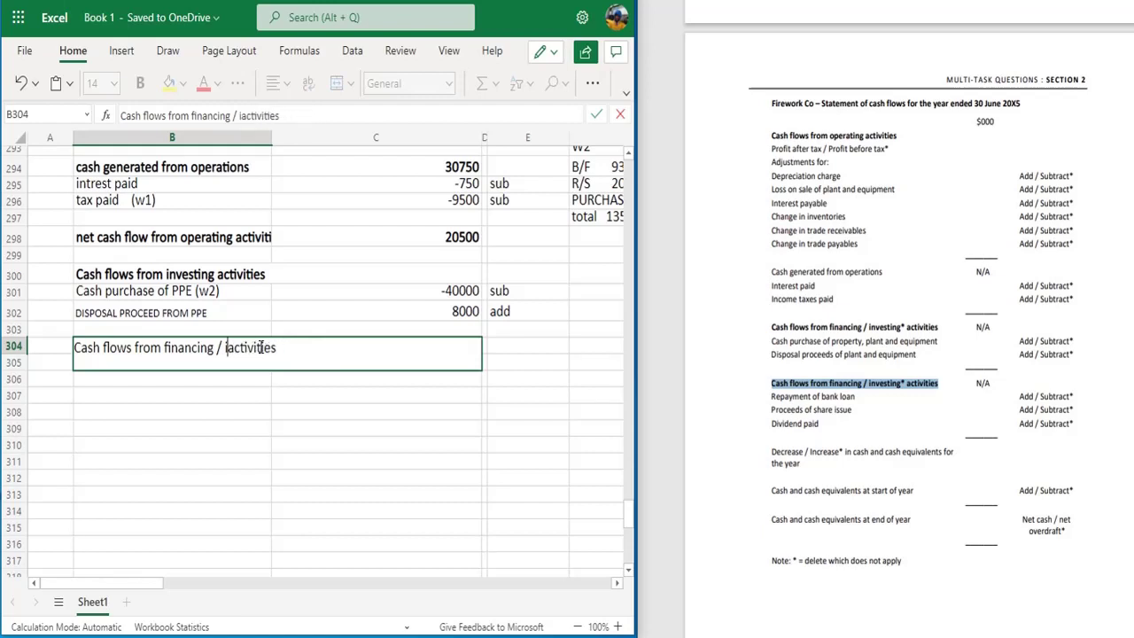
pyautogui.press('BackSpace')
pyautogui.press('Return')
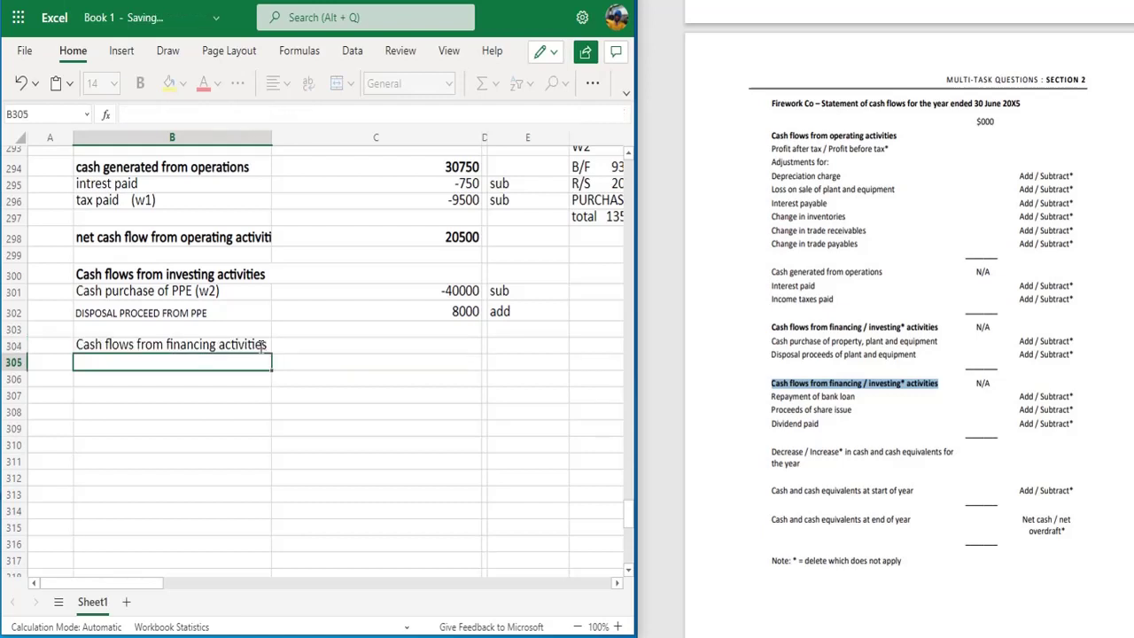
pyautogui.press('Up')
pyautogui.hotkey('ctrl', 'b')
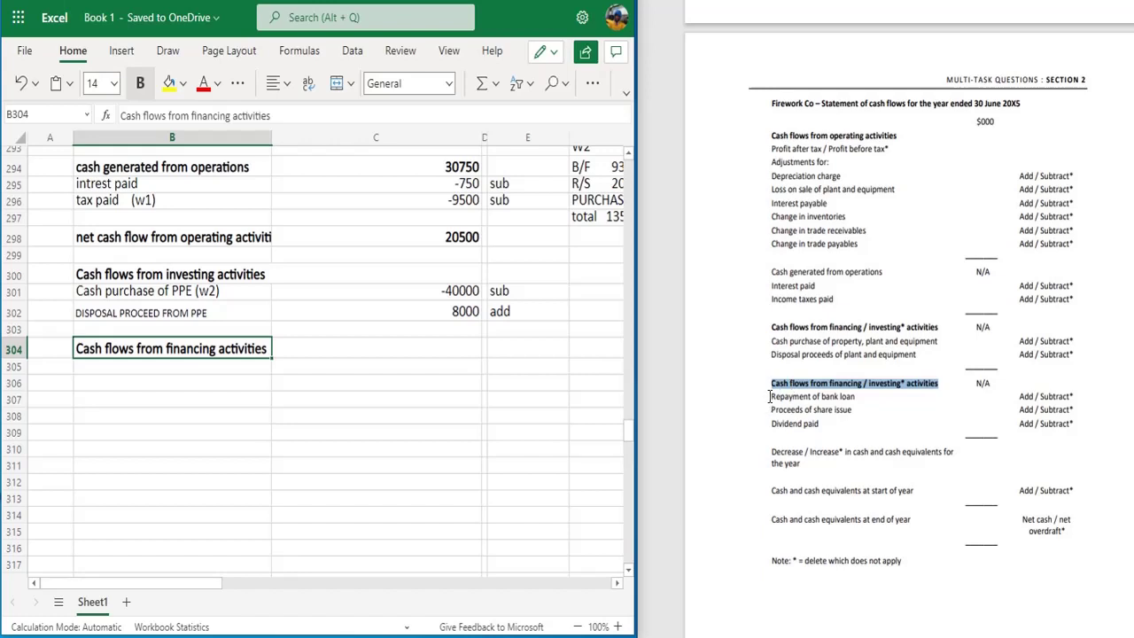
# Copy the "Repayment of bank loan" label from the question's template into cell B305.
pyautogui.moveTo(769, 396); pyautogui.dragTo(858, 397)
pyautogui.hotkey('ctrl', 'c')
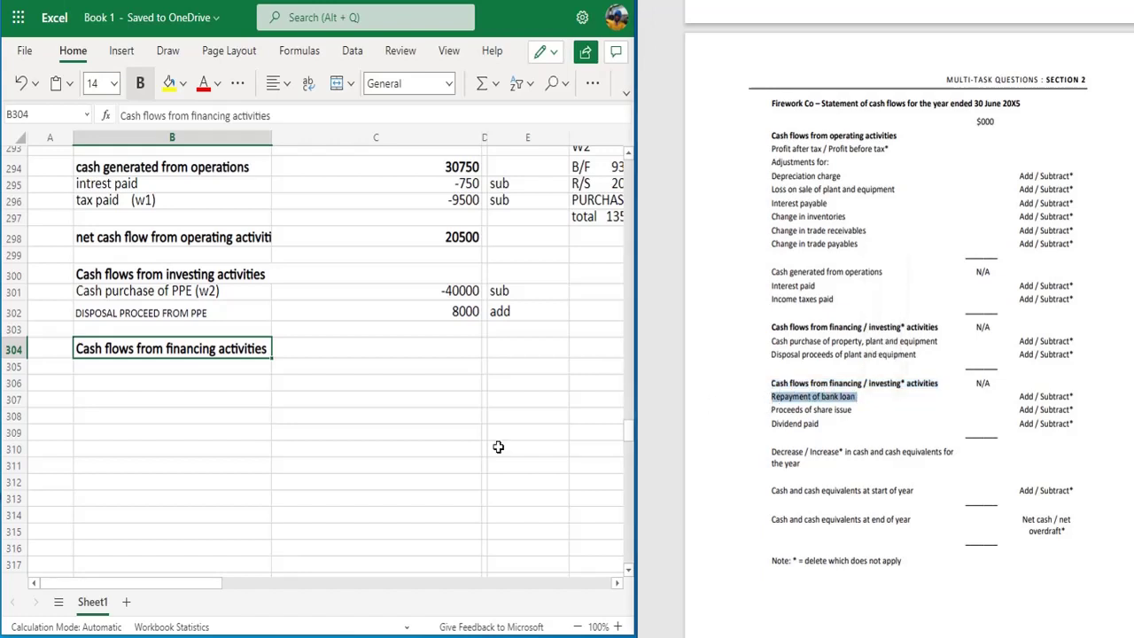
pyautogui.click(221, 369)
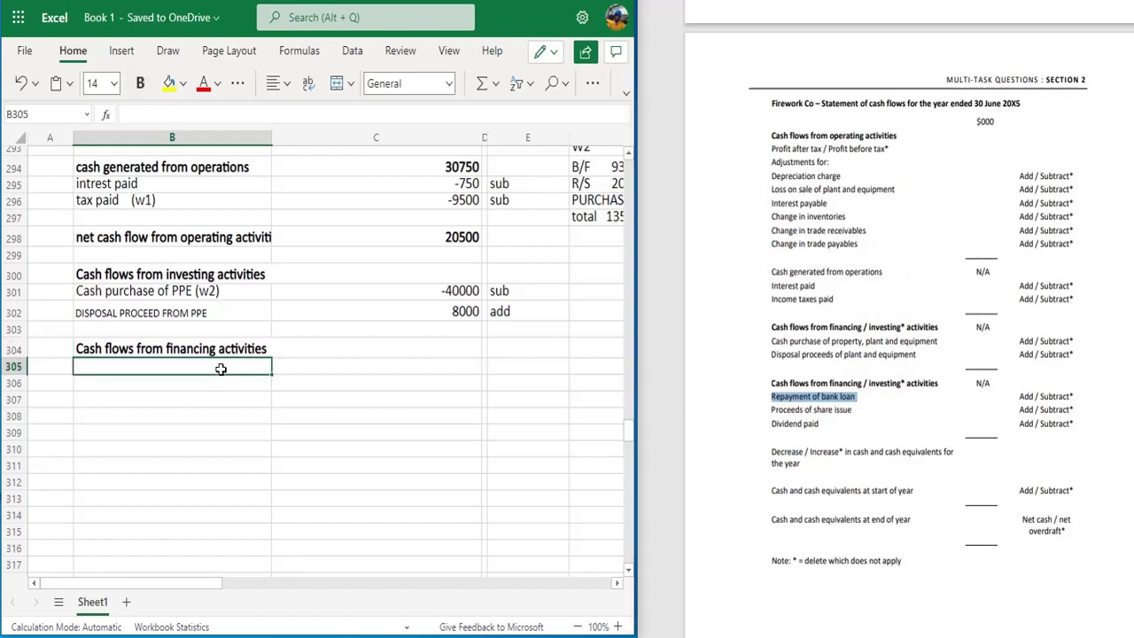
pyautogui.hotkey('ctrl', 'v')
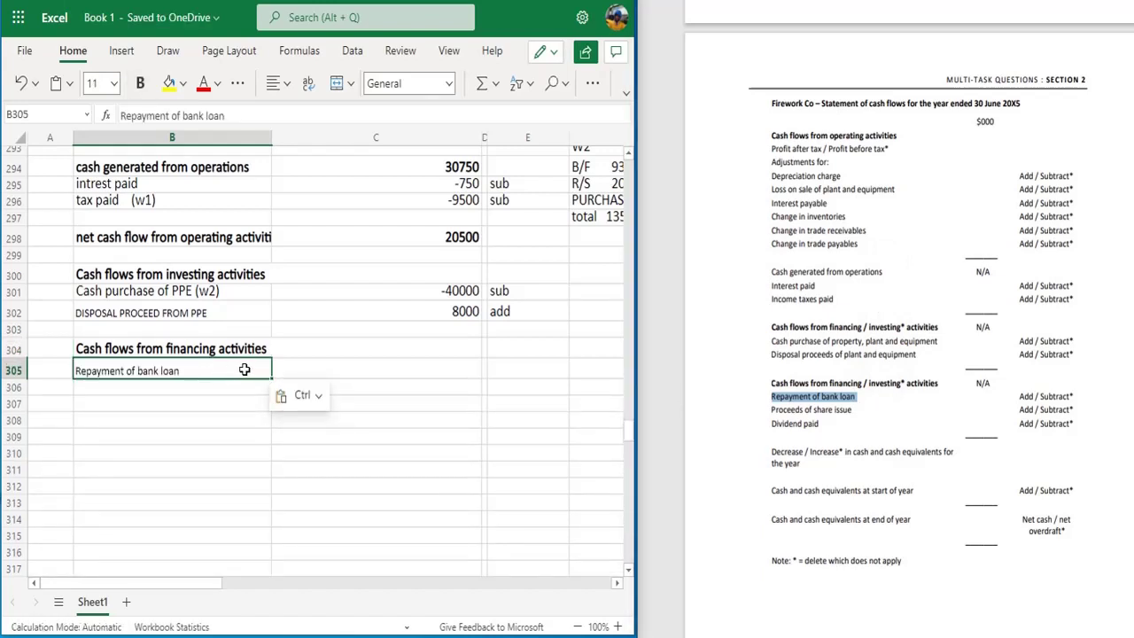
# Work out the bank loan repayment from the statement of financial position, entering -10000 in cell C305 and "sub" in cell E305.
pyautogui.click(286, 364)
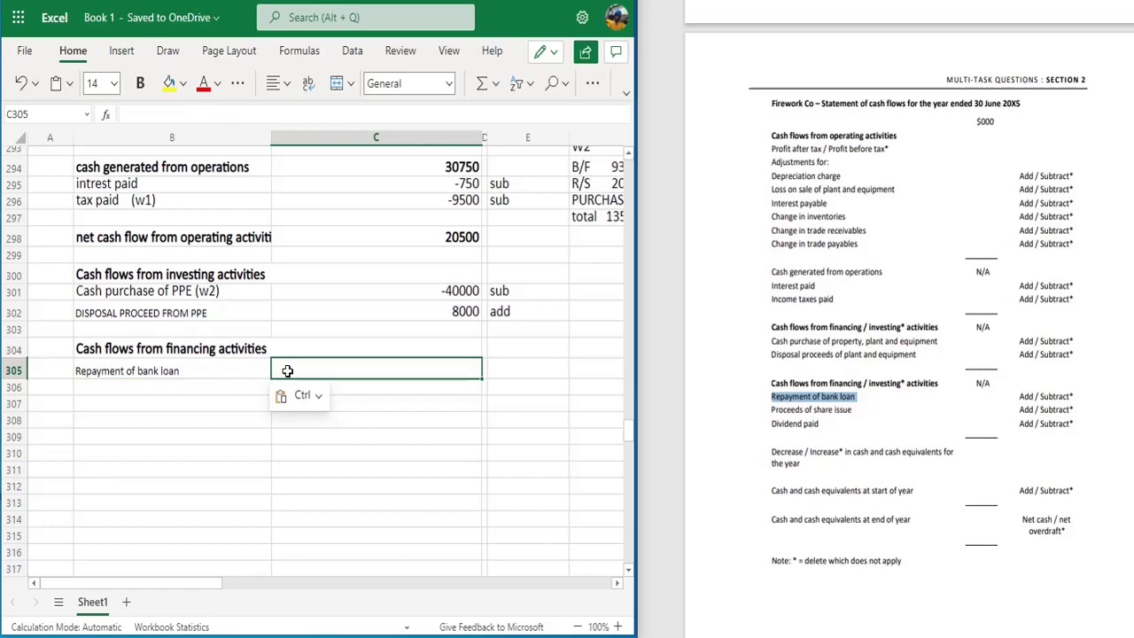
pyautogui.click(759, 235)
pyautogui.scroll(10, 759, 235)
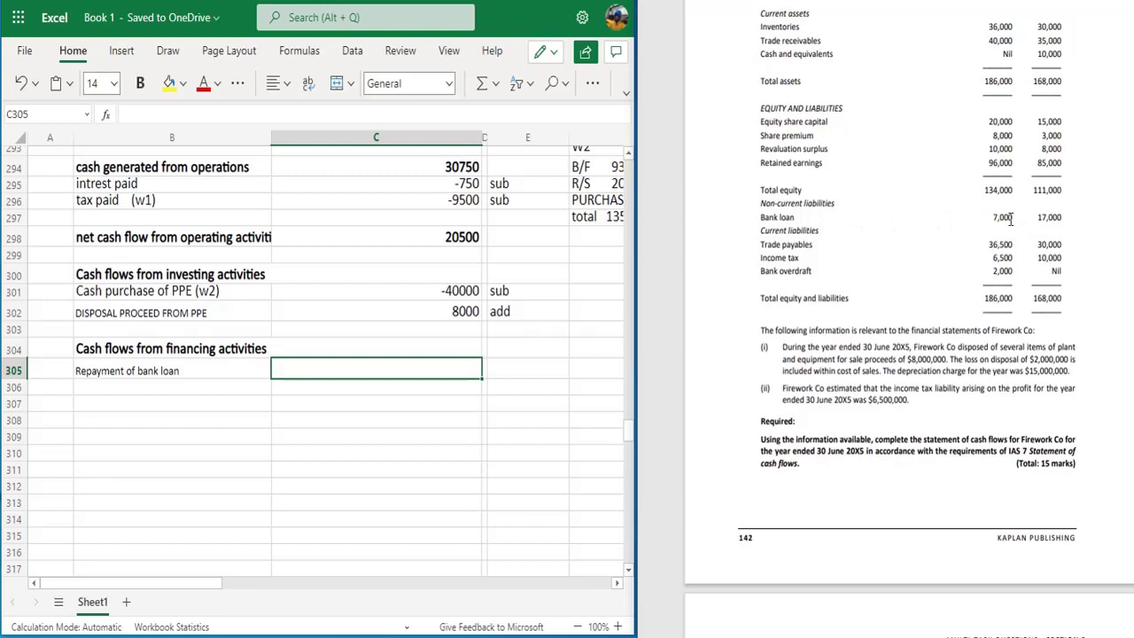
pyautogui.doubleClick(436, 369)
pyautogui.write('-10000')
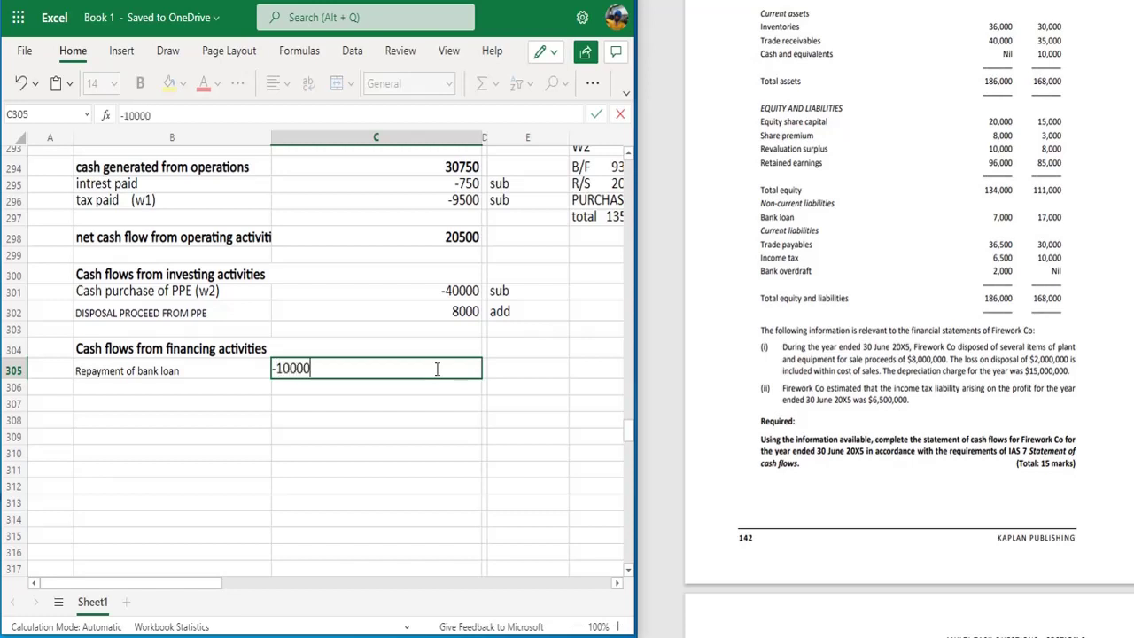
pyautogui.press('Tab')
pyautogui.press('Tab')
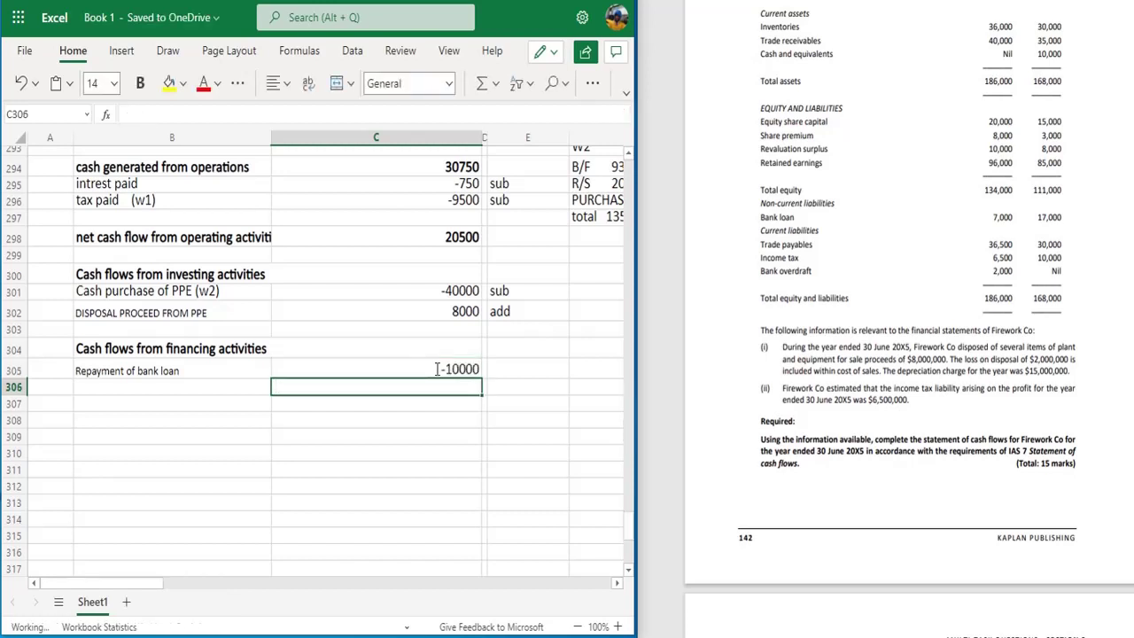
pyautogui.write('sub')
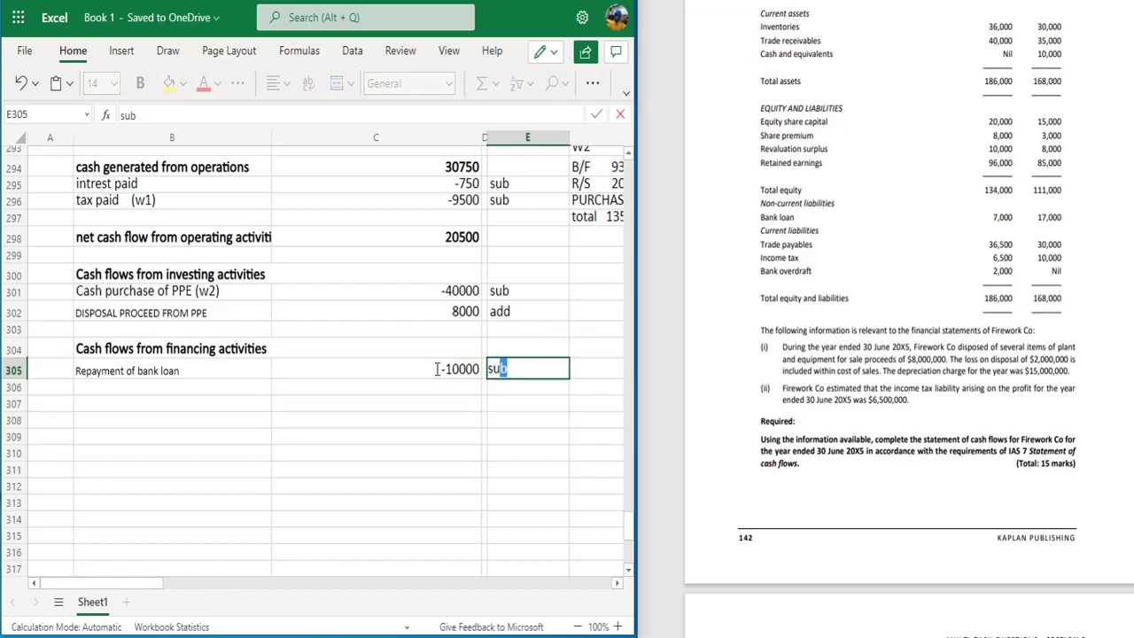
pyautogui.press('Return')
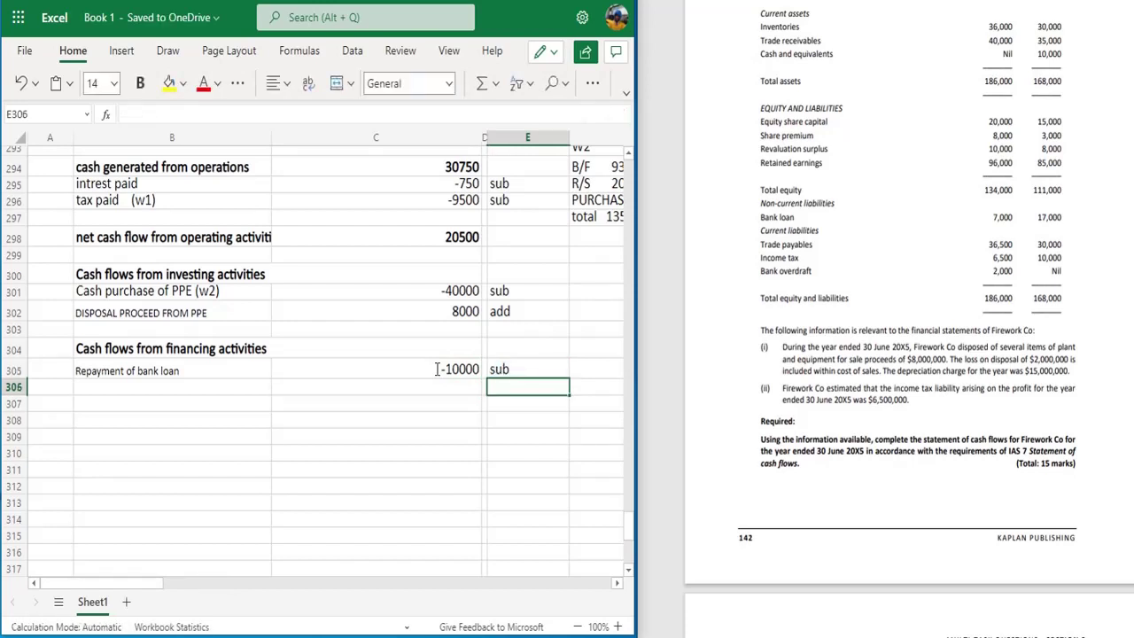
# Copy the "Proceeds of share issue" label from the question's template into cell B306.
pyautogui.press('Left')
pyautogui.press('Left')
pyautogui.press('Left')
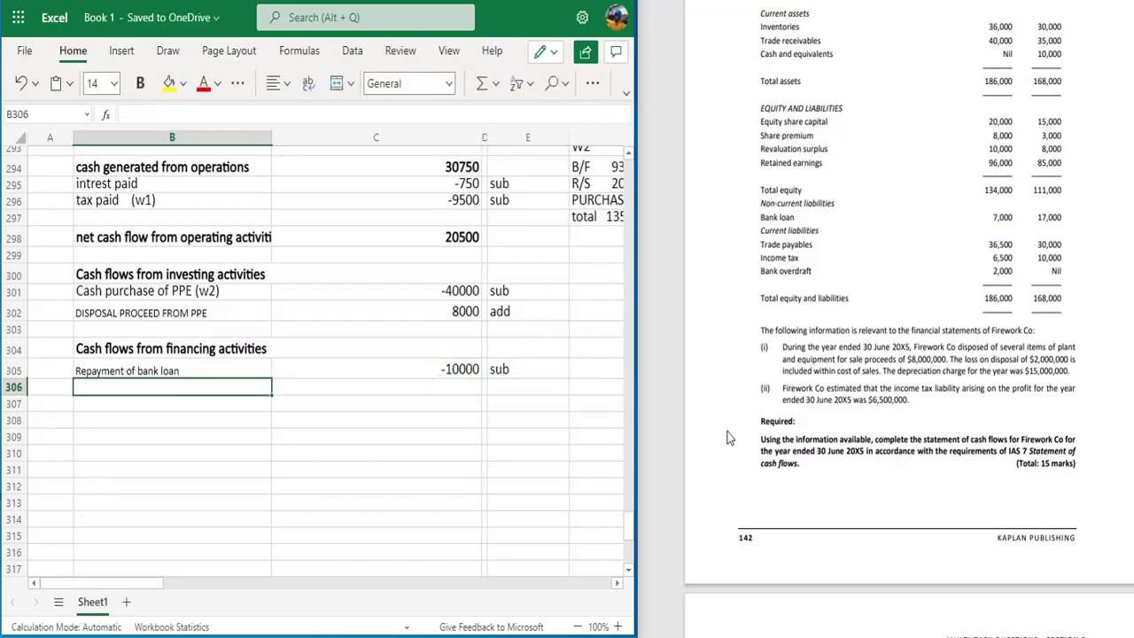
pyautogui.scroll(-5, 736, 443)
pyautogui.scroll(-5, 735, 443)
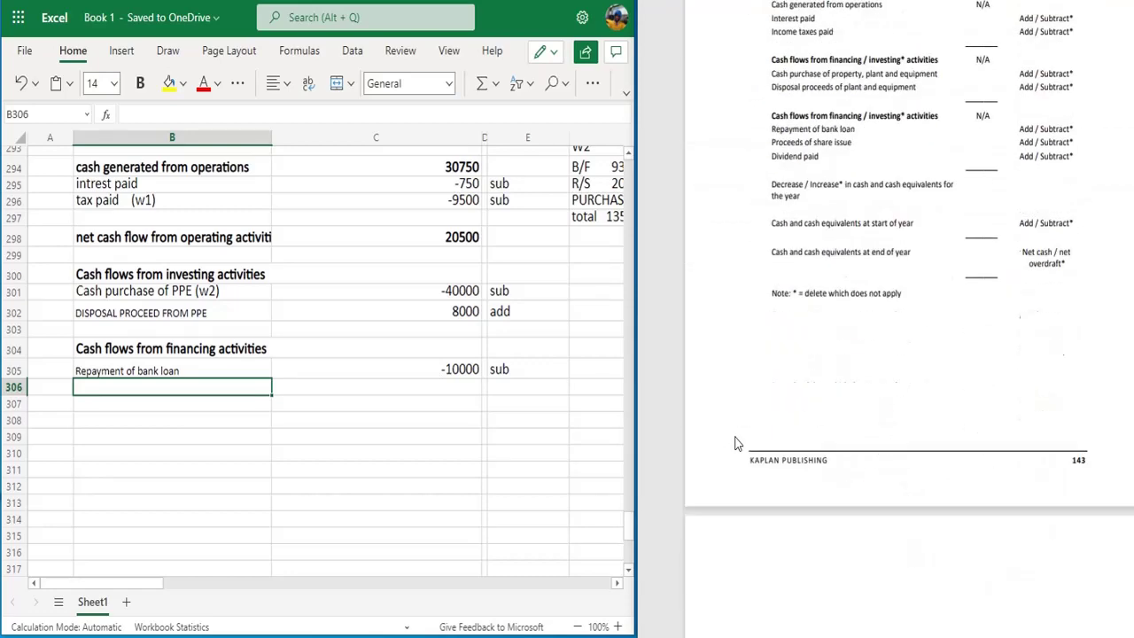
pyautogui.scroll(3, 736, 443)
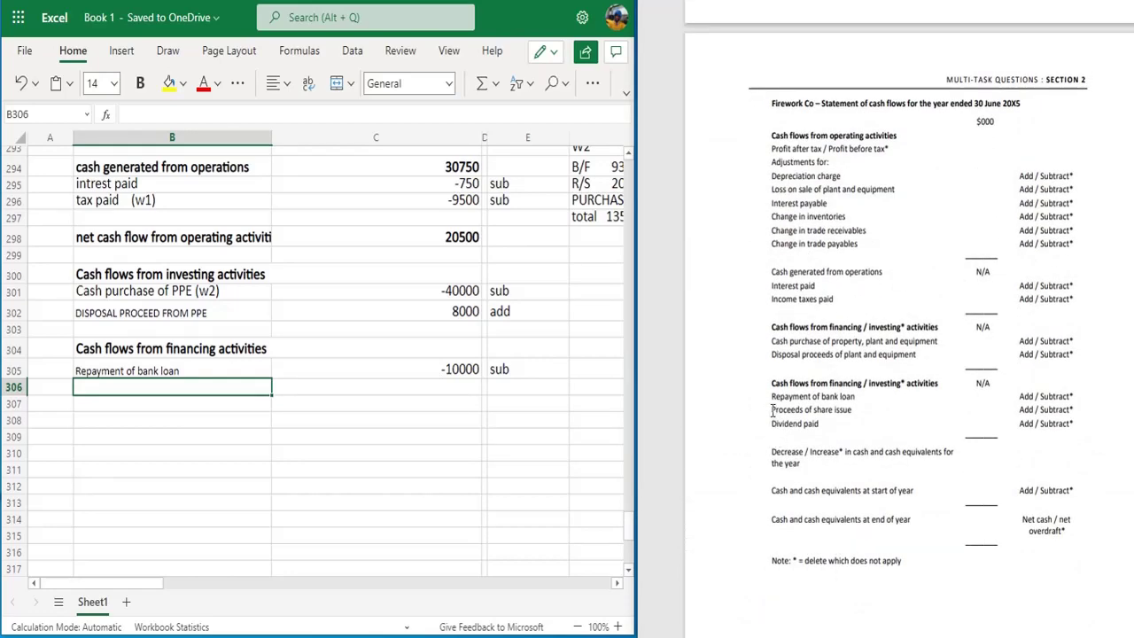
pyautogui.moveTo(772, 411); pyautogui.dragTo(862, 410)
pyautogui.hotkey('ctrl', 'c')
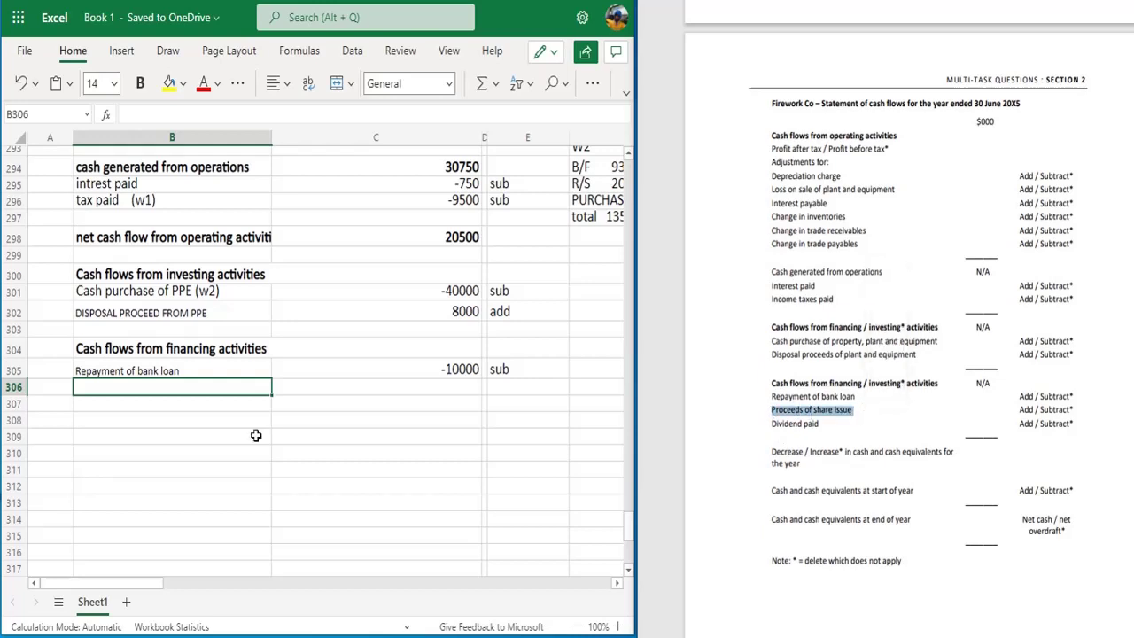
pyautogui.doubleClick(215, 391)
pyautogui.hotkey('ctrl', 'v')
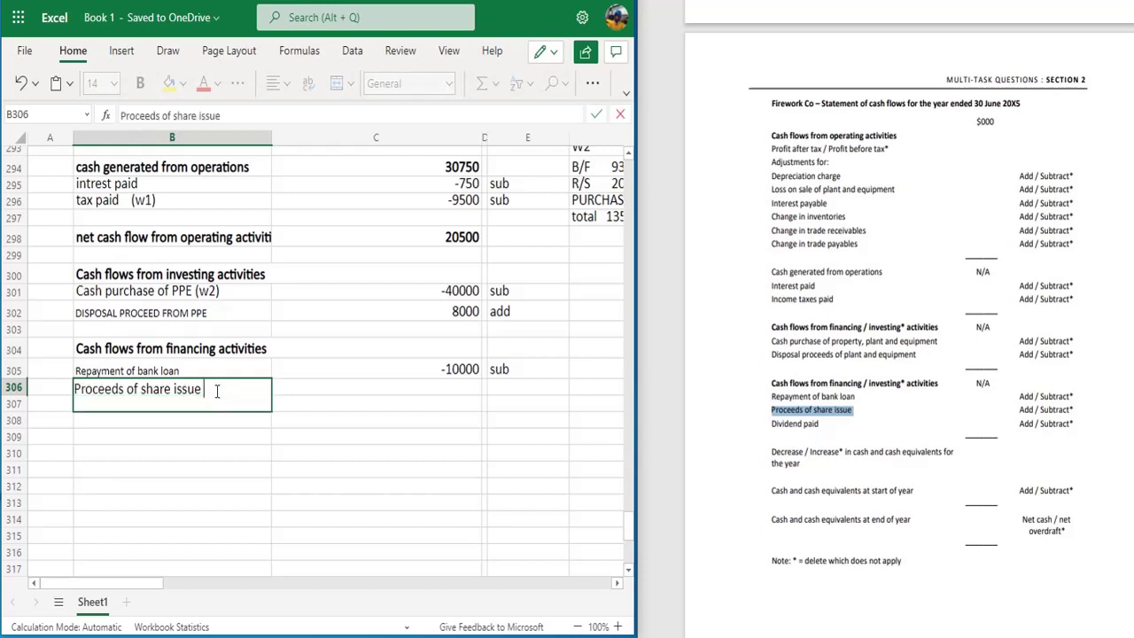
pyautogui.click(189, 410)
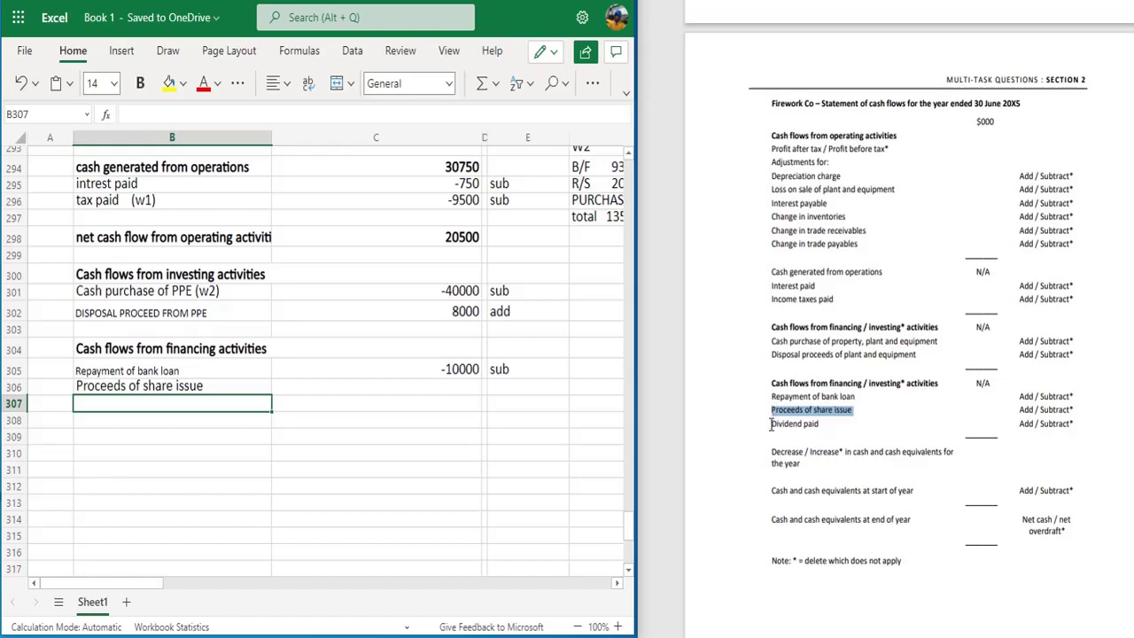
# Copy the "Dividend paid" label from the question's template into cell B307.
pyautogui.moveTo(771, 424); pyautogui.dragTo(823, 424)
pyautogui.hotkey('ctrl', 'c')
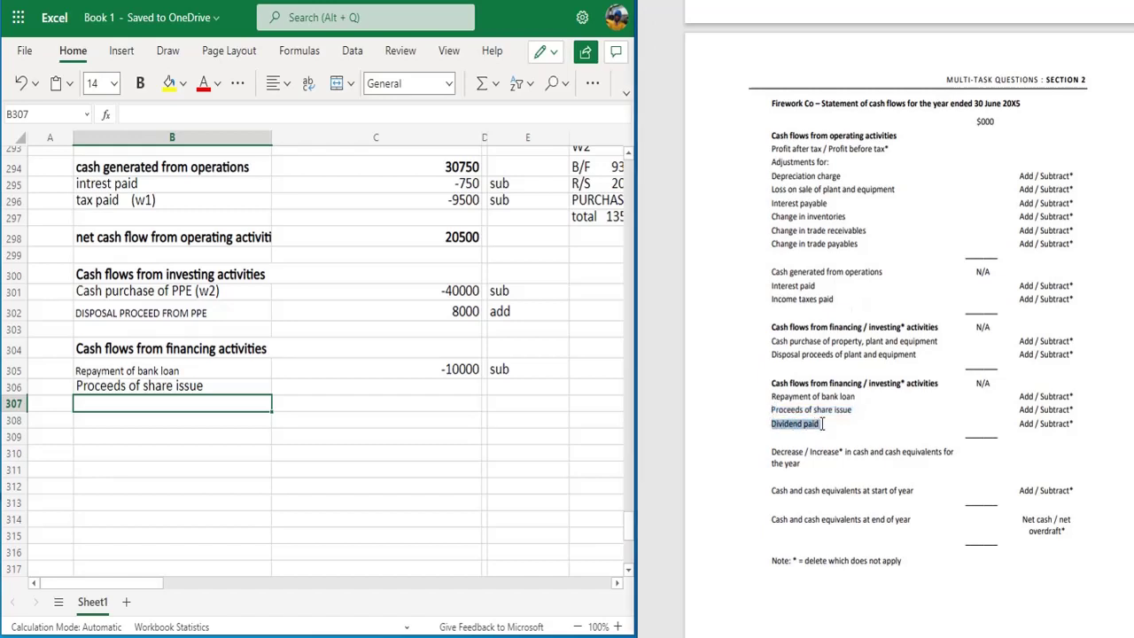
pyautogui.doubleClick(171, 401)
pyautogui.hotkey('ctrl', 'v')
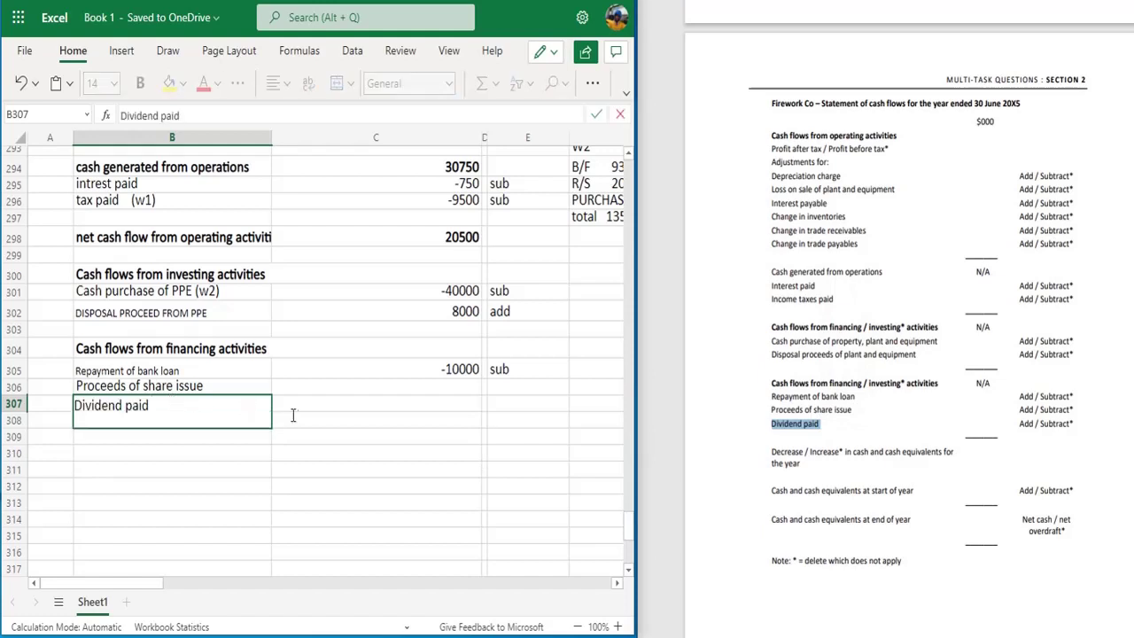
pyautogui.click(360, 425)
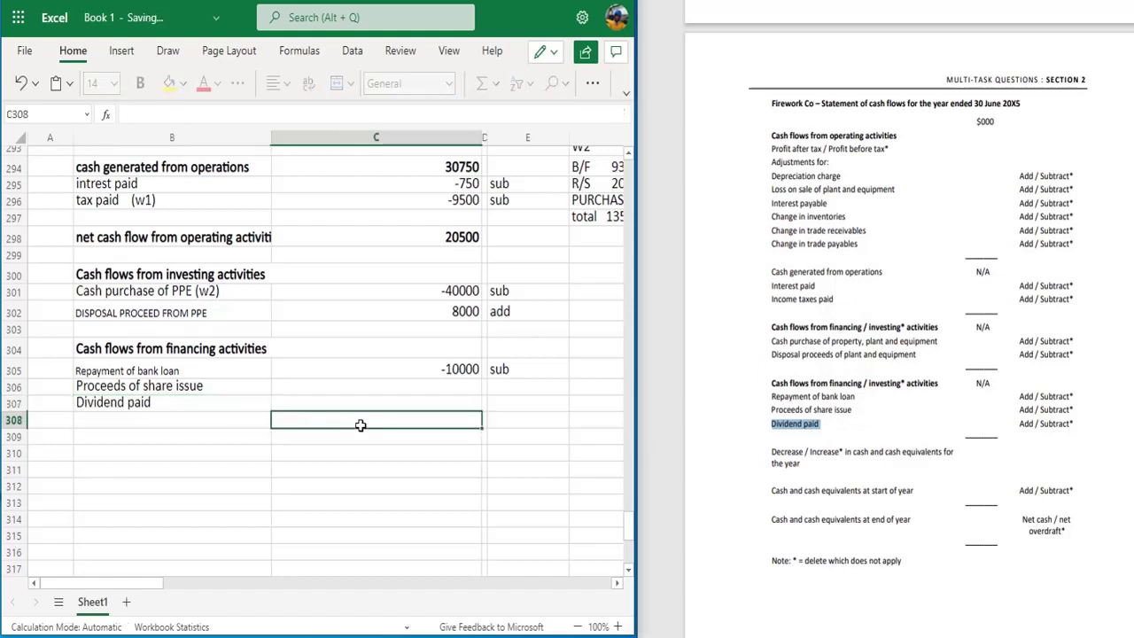
# Work out the share issue proceeds from the statement of financial position, entering 10000 in cell C306 and "add" in cell E306.
pyautogui.click(743, 373)
pyautogui.scroll(5, 742, 373)
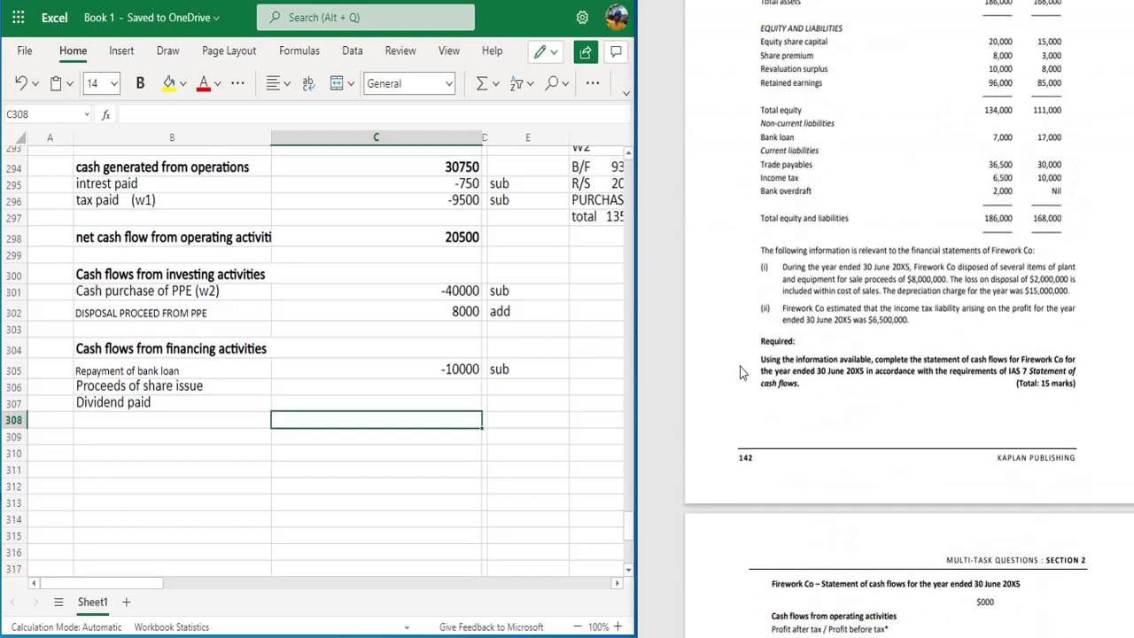
pyautogui.scroll(3, 742, 373)
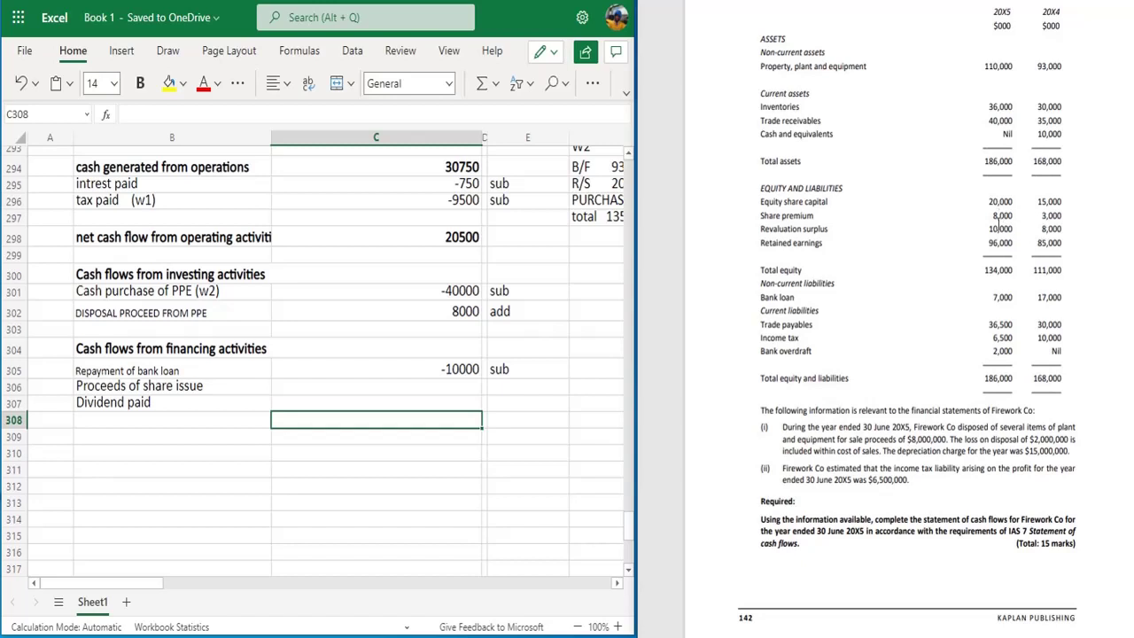
pyautogui.click(447, 390)
pyautogui.write('10000')
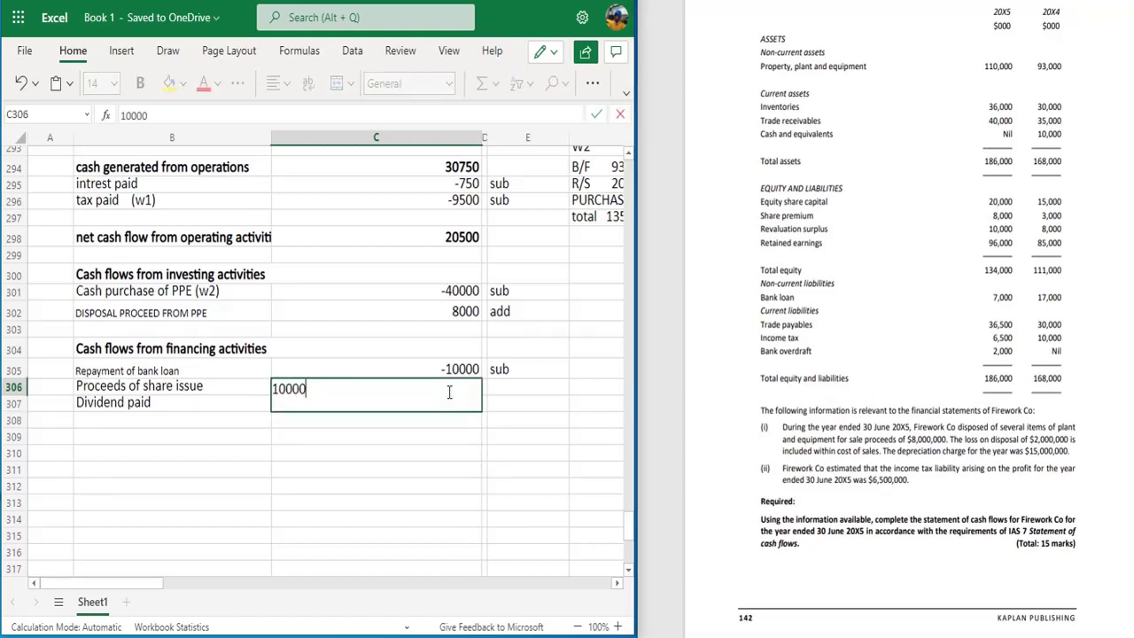
pyautogui.press('Return')
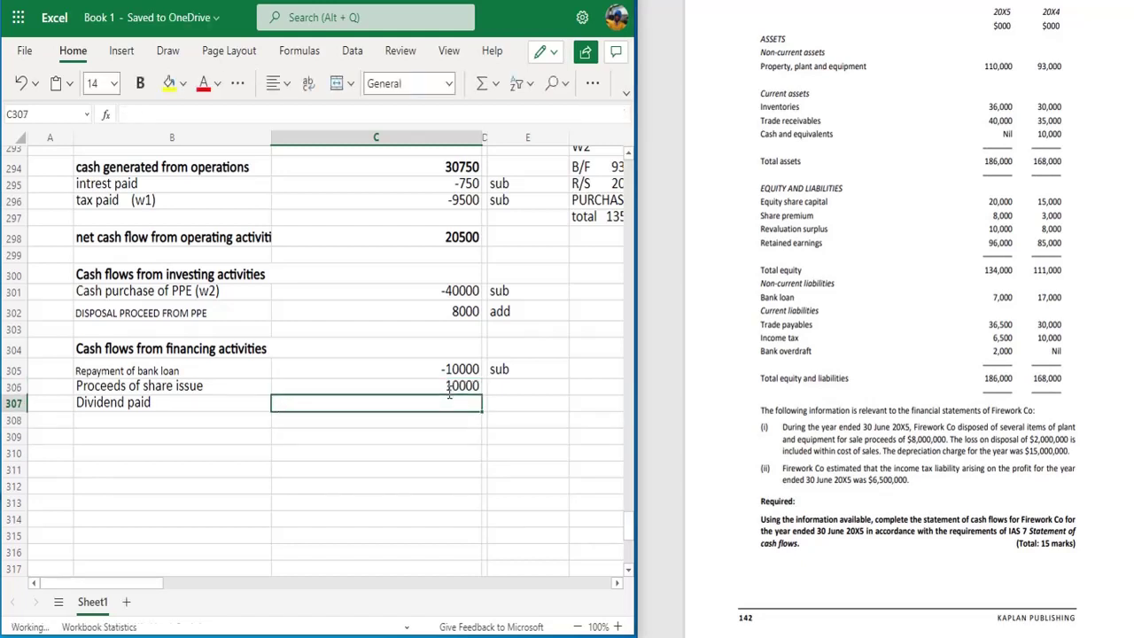
pyautogui.press('Up')
pyautogui.press('Right')
pyautogui.press('Right')
pyautogui.write('add')
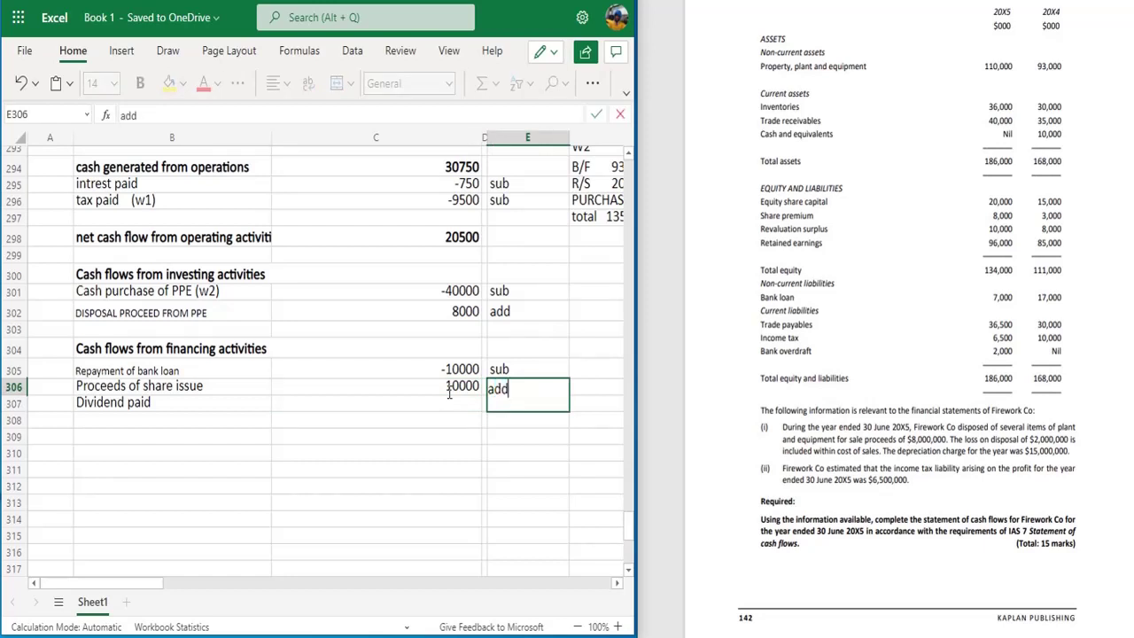
pyautogui.press('Return')
pyautogui.press('Down')
pyautogui.press('Up')
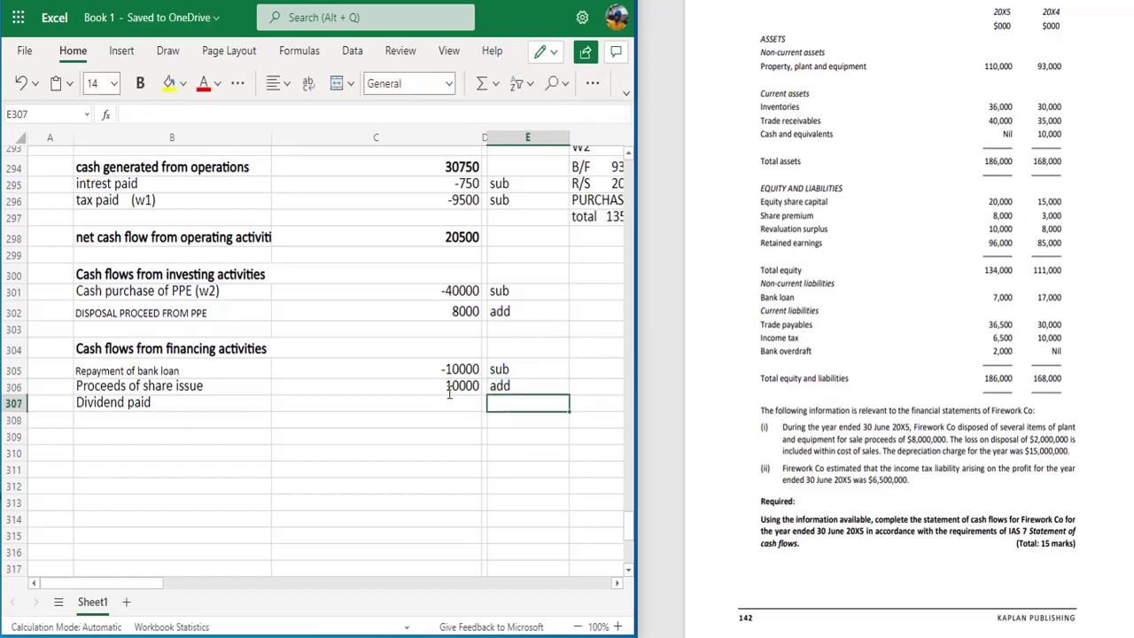
pyautogui.press('Left')
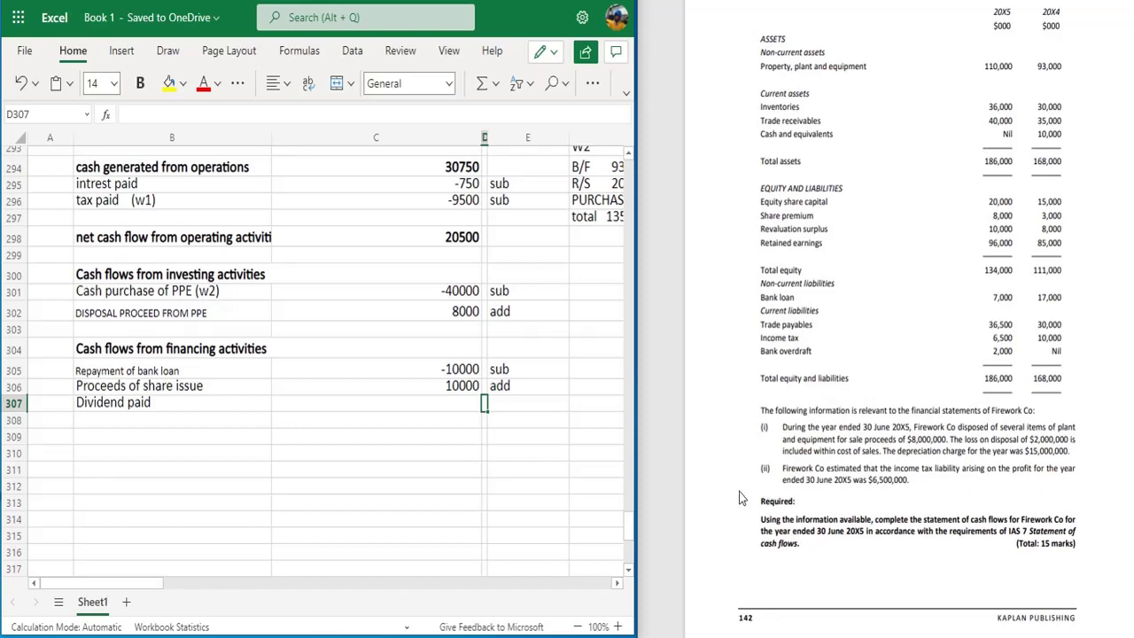
# Start a new working beside the statement, with "w3" in cell F300 and the heading "retained earning" in cell F301.
pyautogui.scroll(-2, 749, 490)
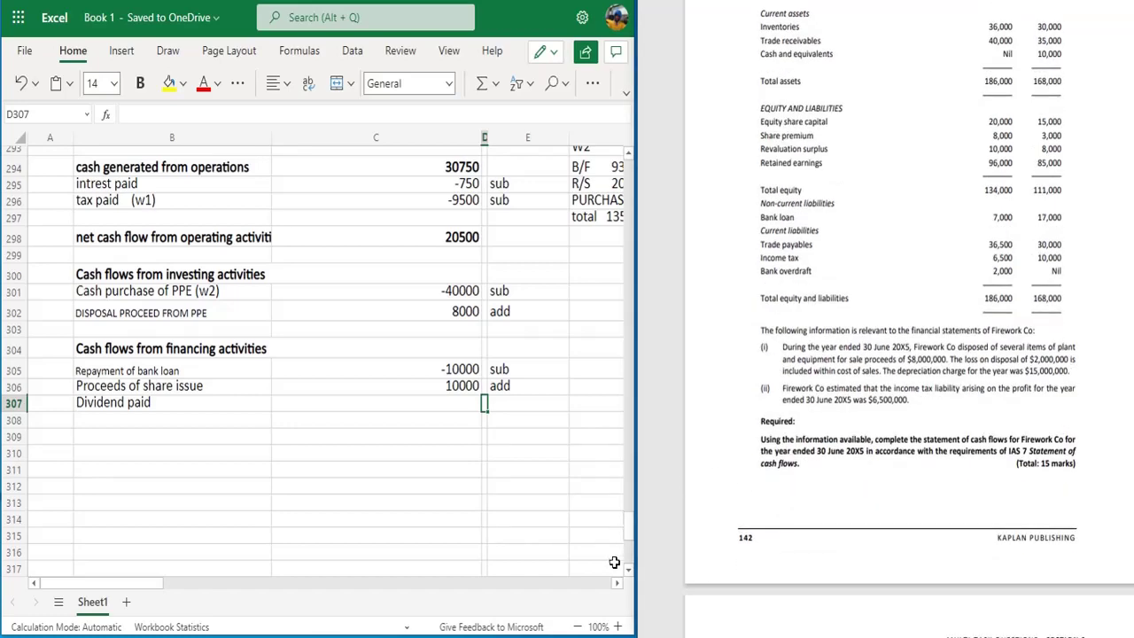
pyautogui.hscroll(5, 617, 589)
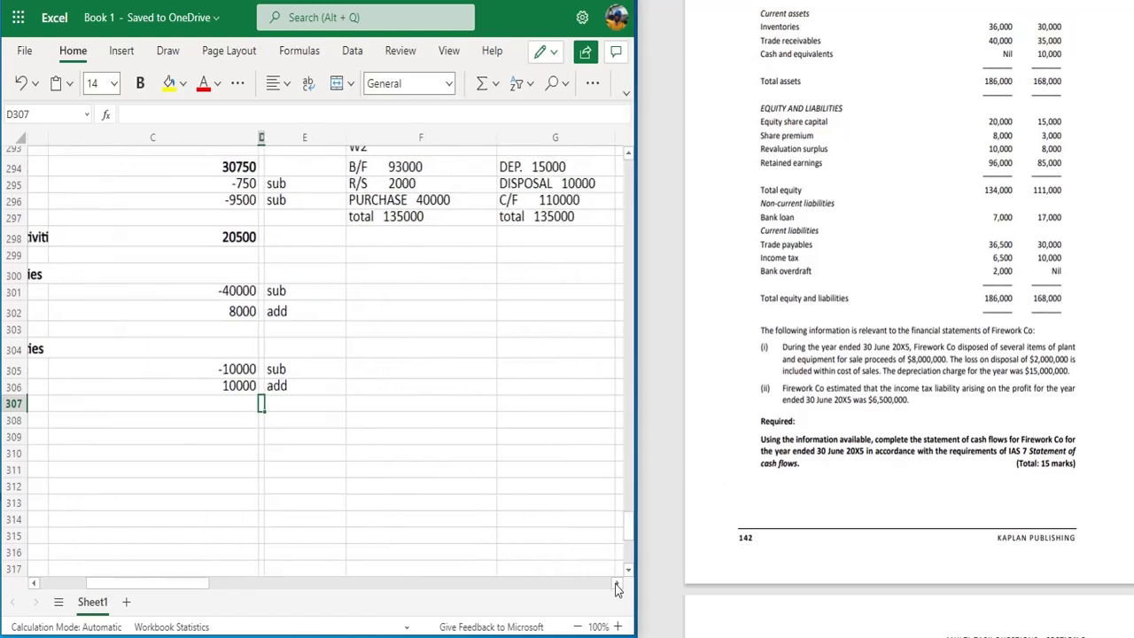
pyautogui.click(325, 267)
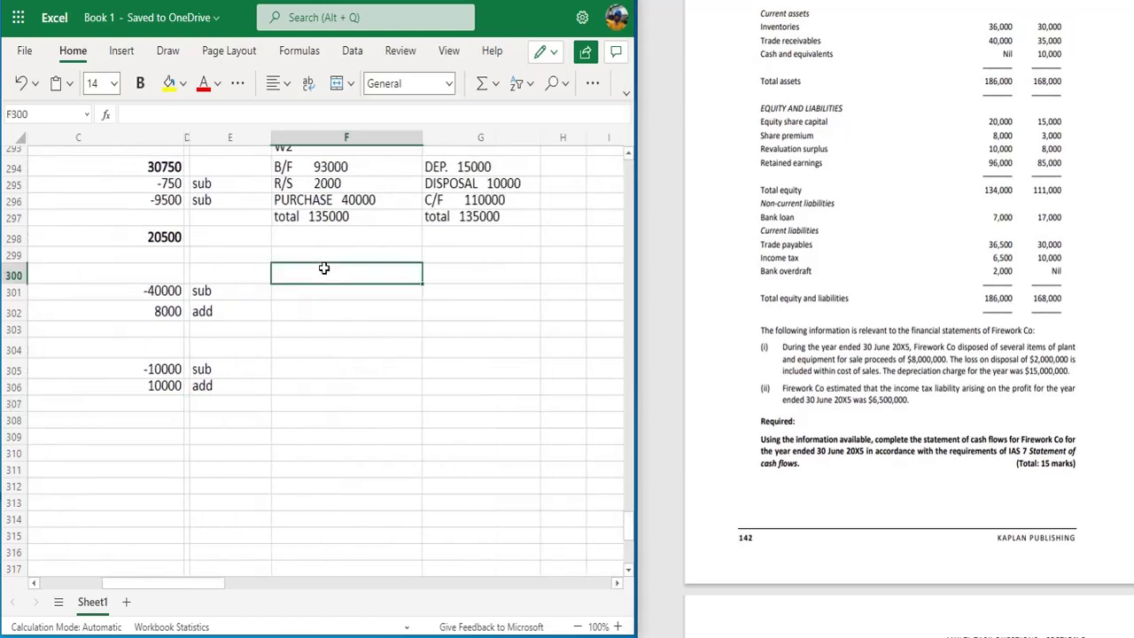
pyautogui.write('w4')
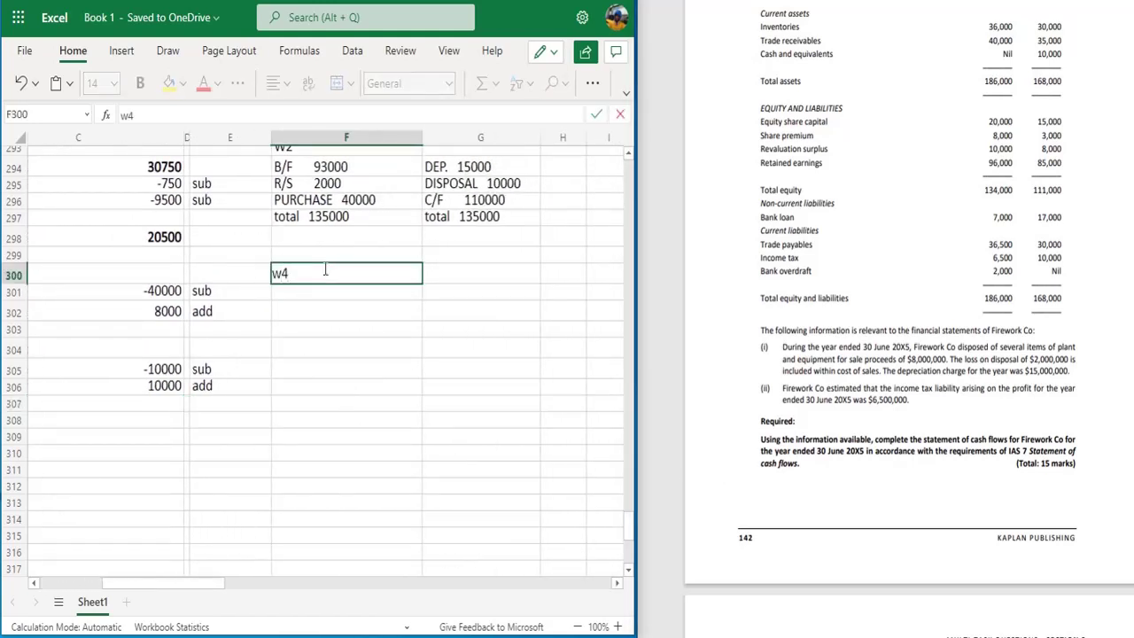
pyautogui.press('BackSpace')
pyautogui.write('3')
pyautogui.press('Return')
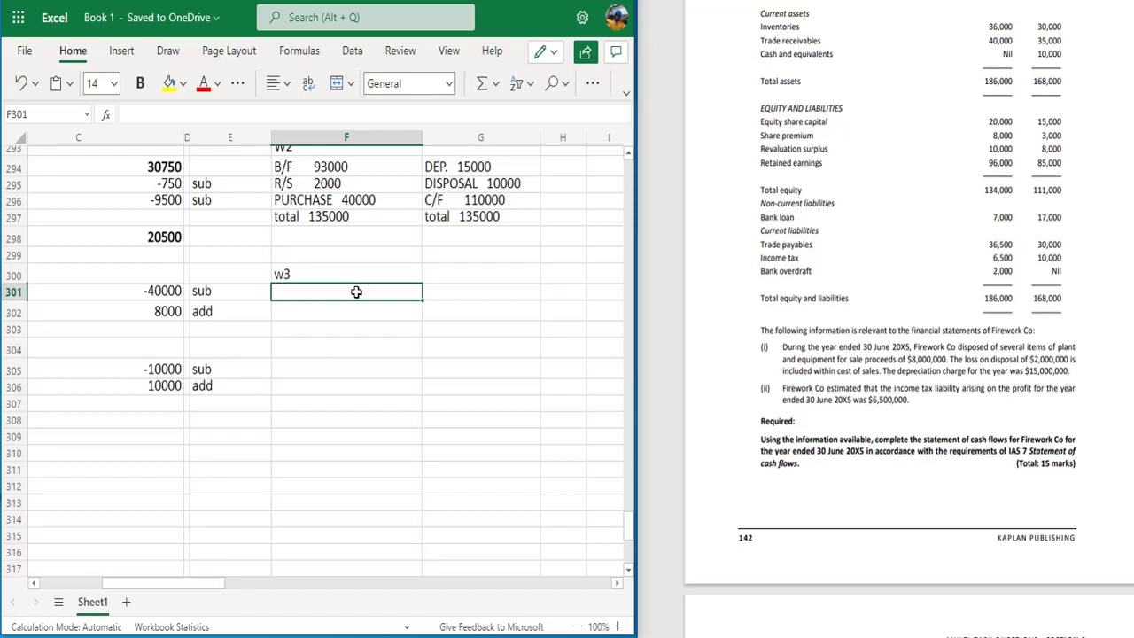
pyautogui.doubleClick(356, 291)
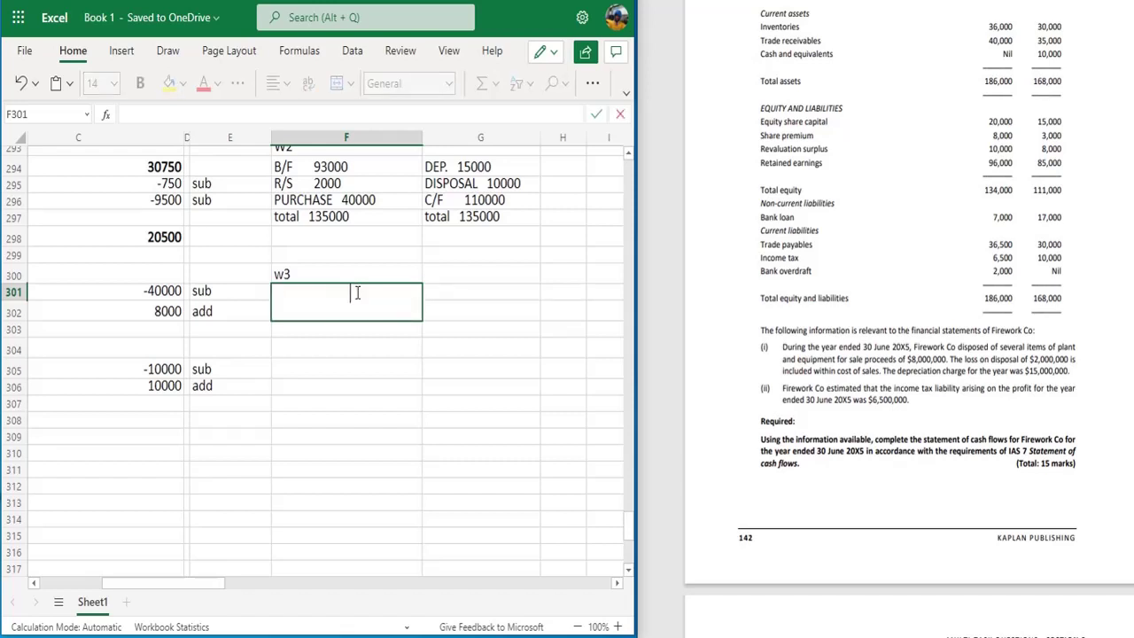
pyautogui.write('retained earning')
pyautogui.press('Return')
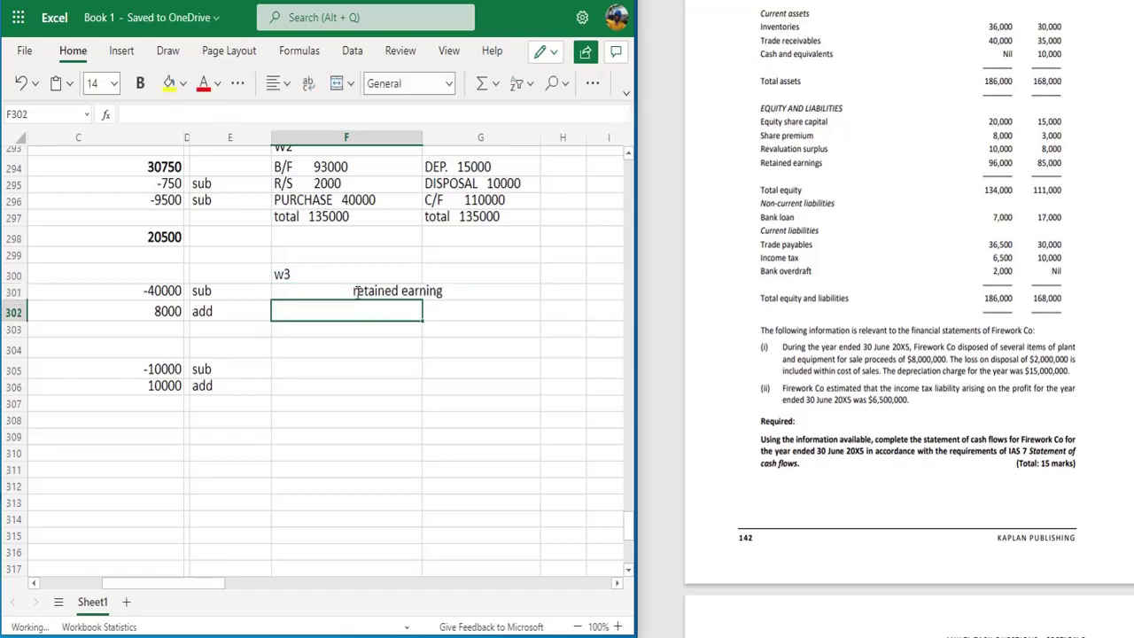
# Enter the opening retained earnings balance as "b/f 85000" in cell G302.
pyautogui.press('Right')
pyautogui.write('b')
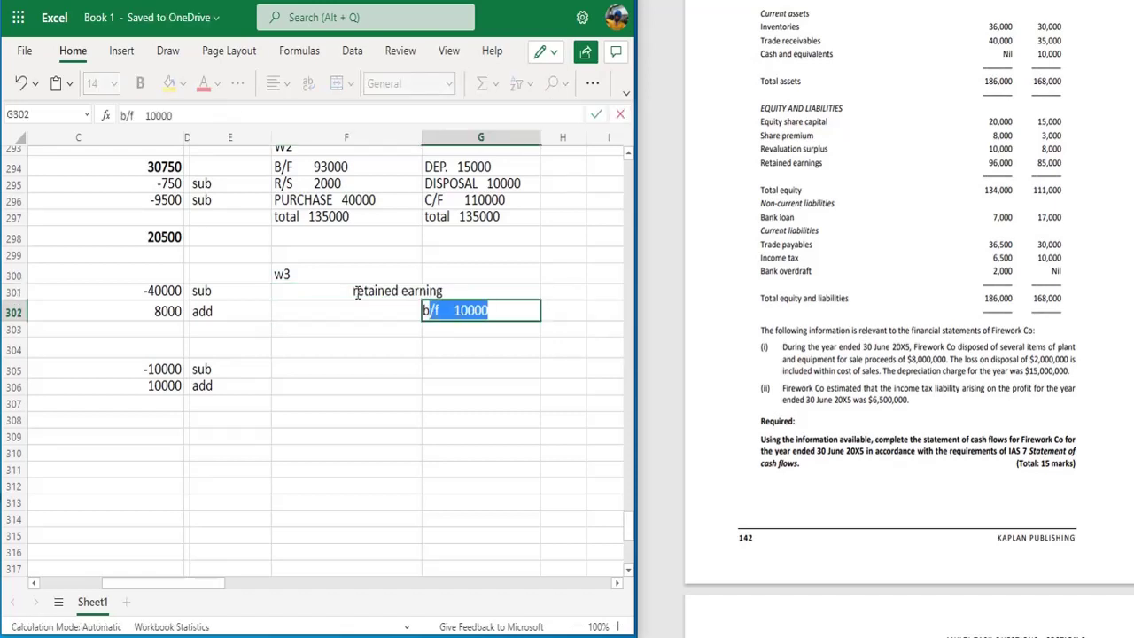
pyautogui.write('/f    85000')
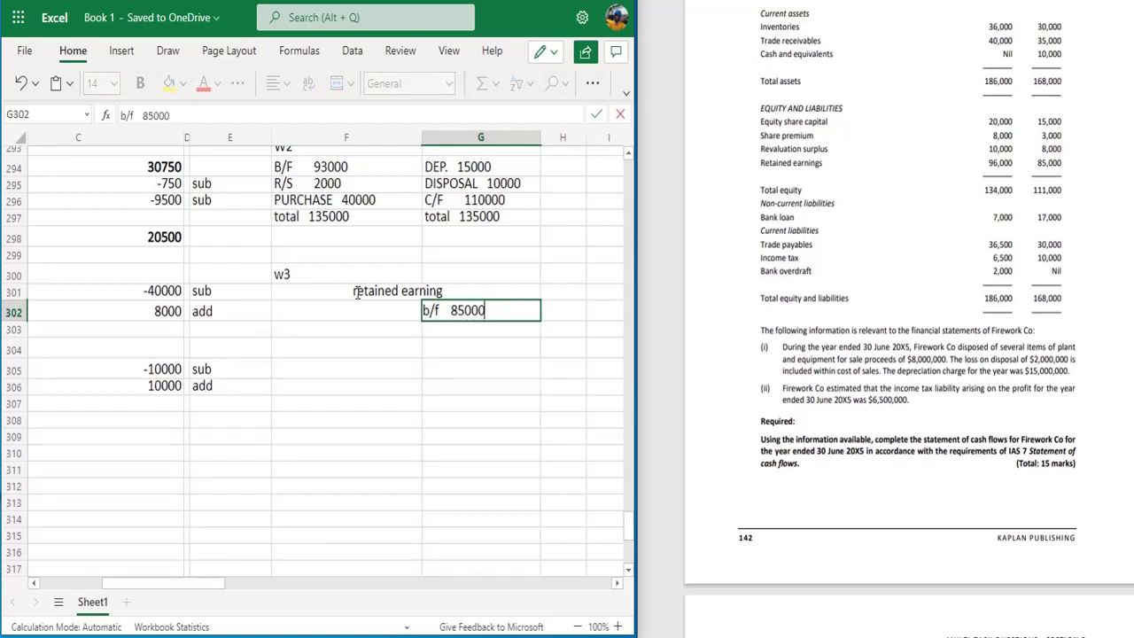
pyautogui.press('Return')
# Enter the profit for the year from the statement of profit or loss as "pnl 25000" in cell G303.
pyautogui.write('pnl  6000')
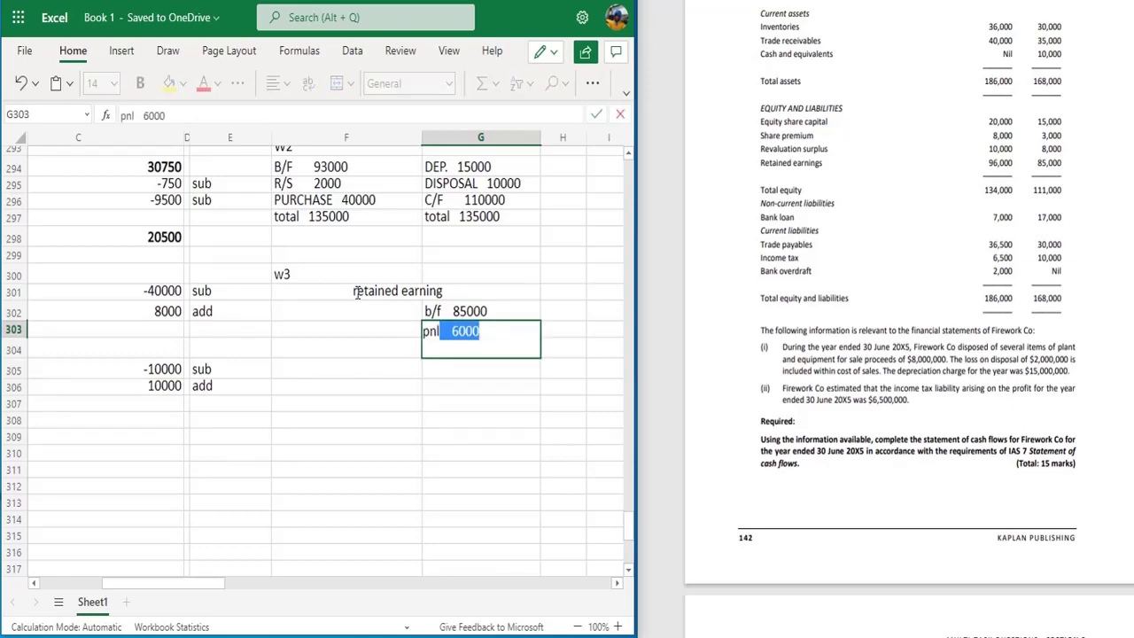
pyautogui.click(678, 280)
pyautogui.scroll(5, 678, 280)
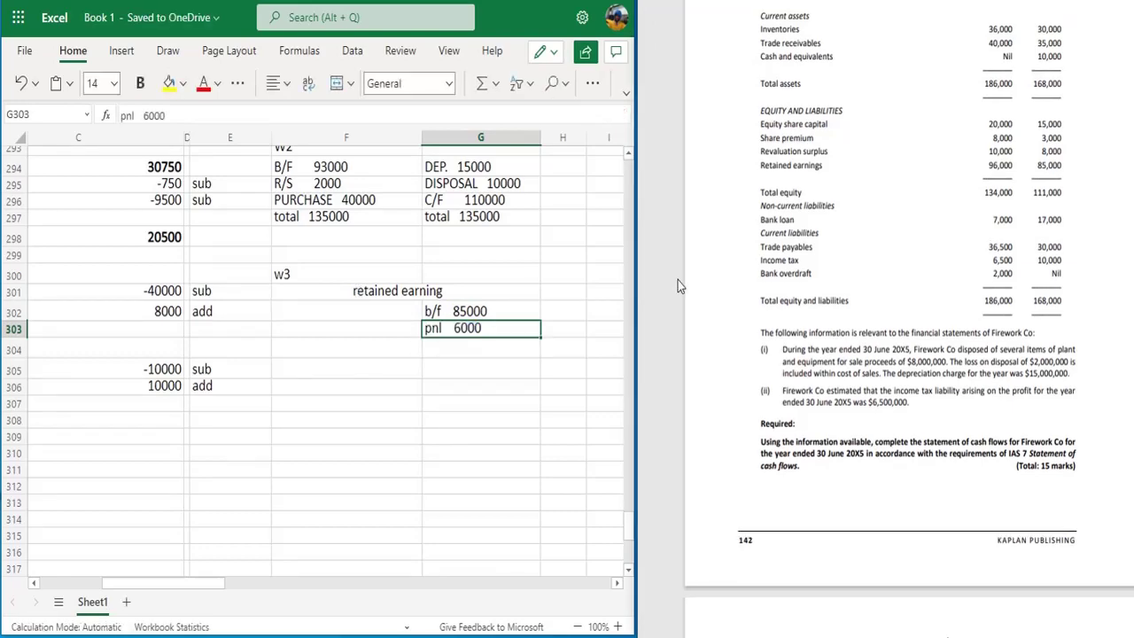
pyautogui.scroll(4, 677, 280)
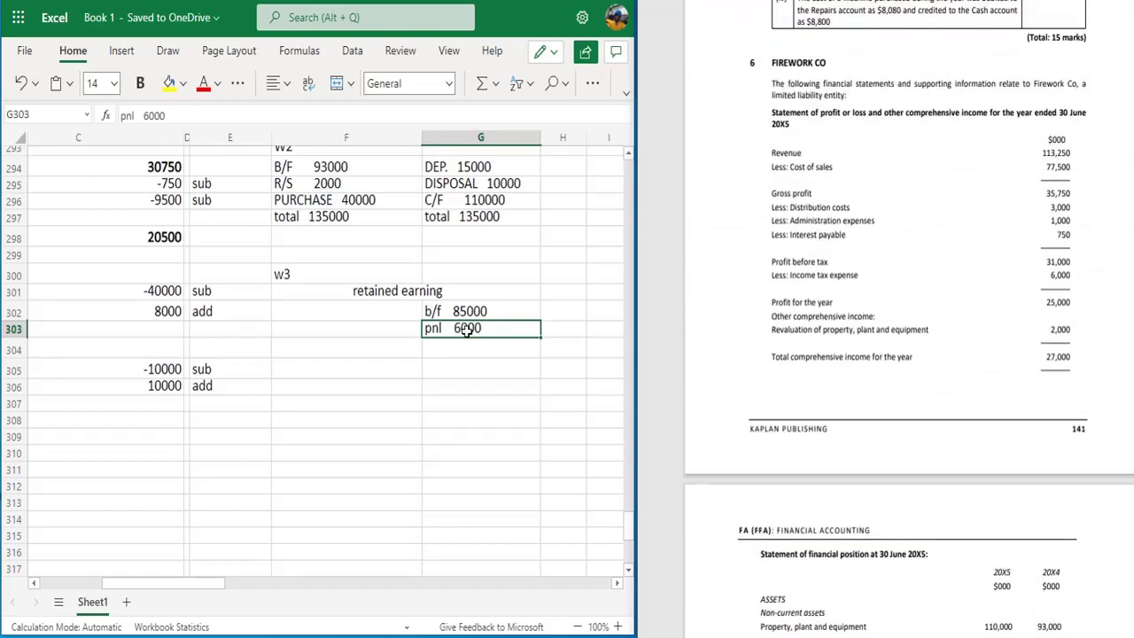
pyautogui.doubleClick(501, 331)
pyautogui.press('BackSpace')
pyautogui.press('BackSpace')
pyautogui.press('BackSpace')
pyautogui.press('BackSpace')
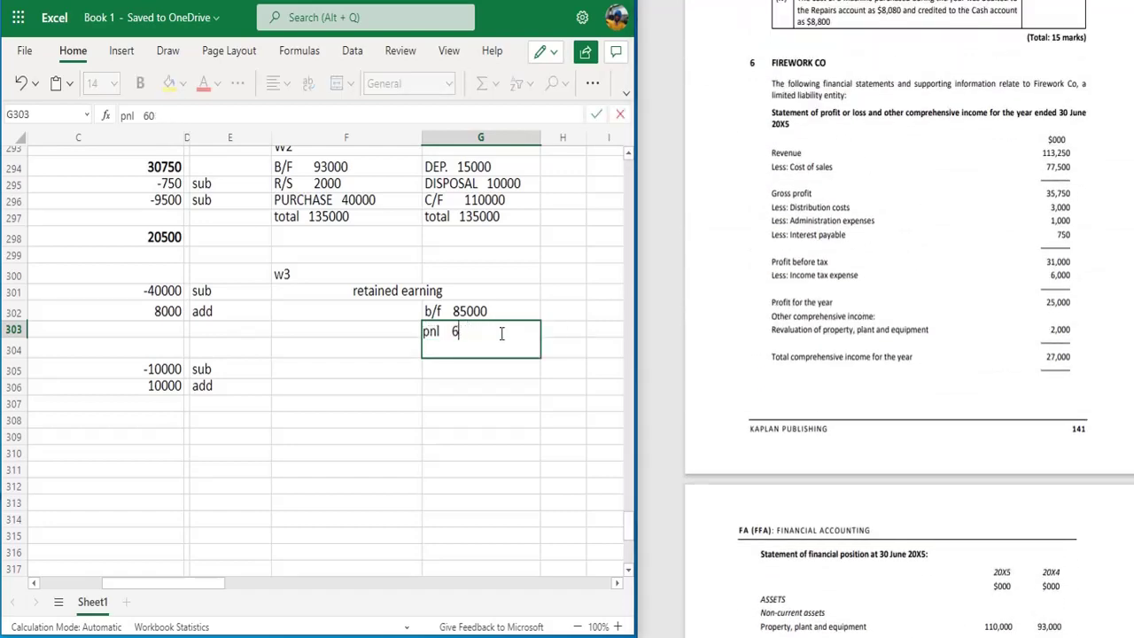
pyautogui.write('25000')
pyautogui.click(374, 351)
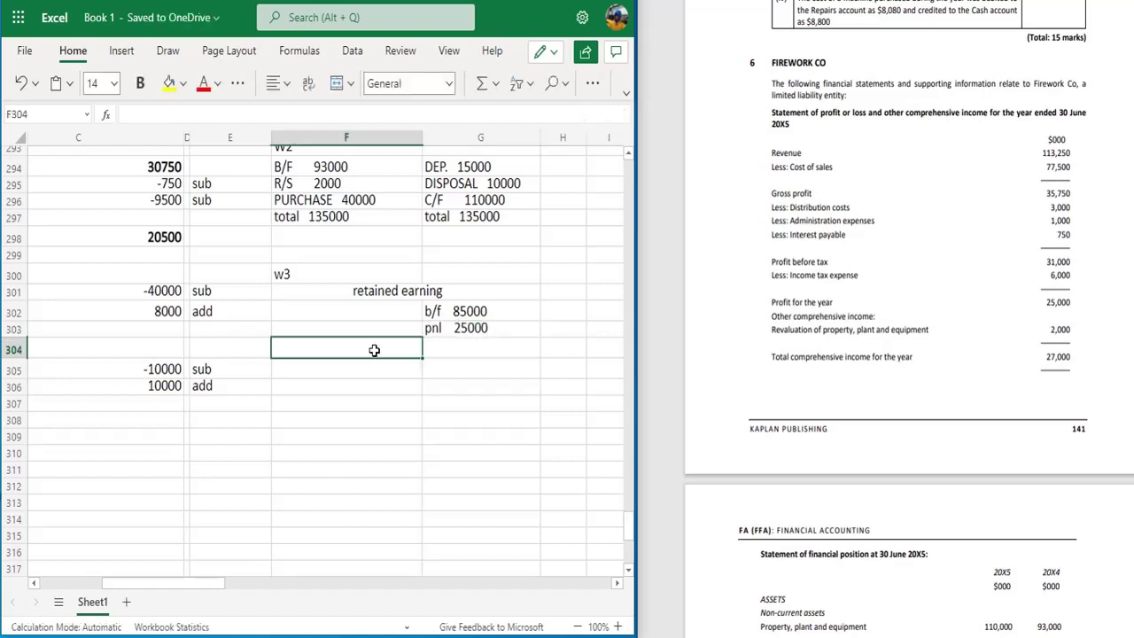
# Enter the closing retained earnings from the statement of financial position as "c/f 96000" in cell F303.
pyautogui.press('Up')
pyautogui.write('c/f')
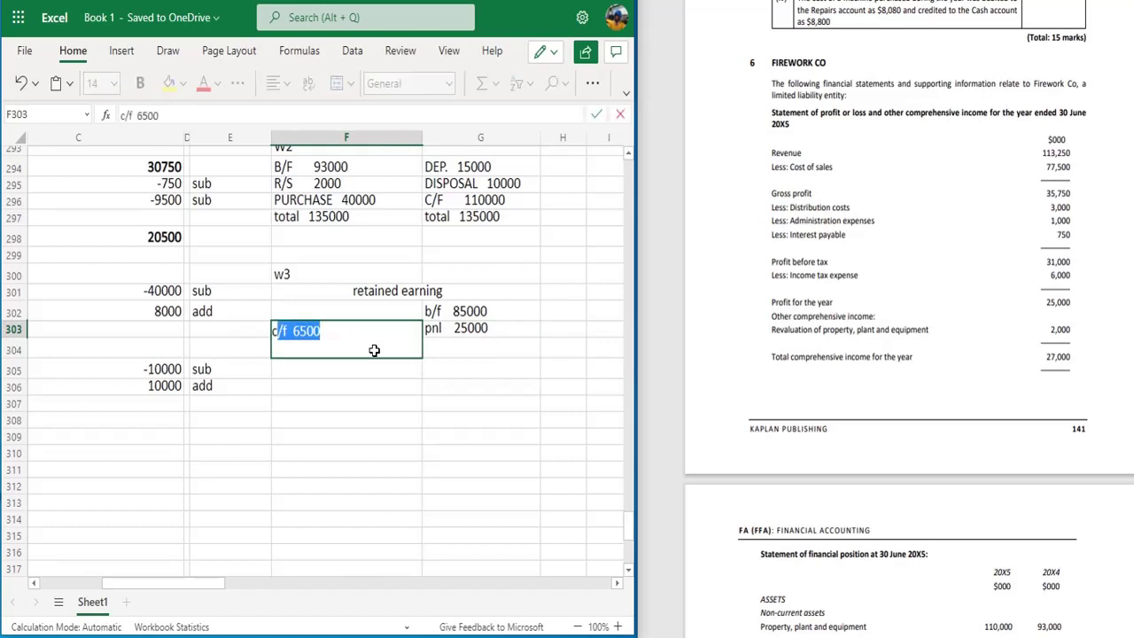
pyautogui.press('BackSpace')
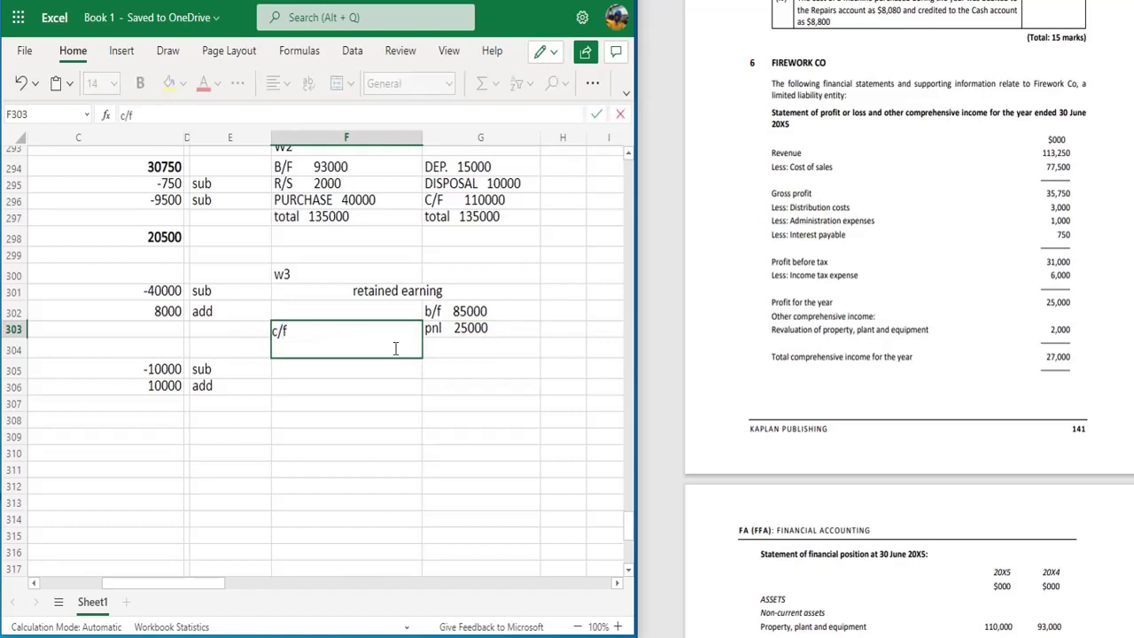
pyautogui.click(746, 400)
pyautogui.scroll(-5, 745, 400)
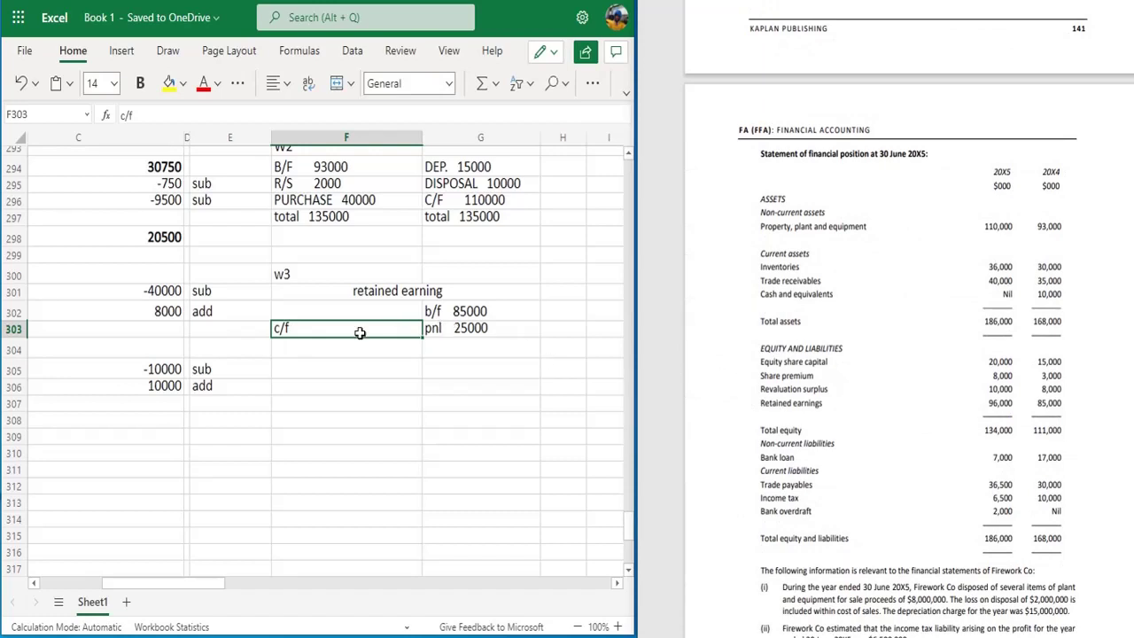
pyautogui.doubleClick(360, 335)
pyautogui.write('96000')
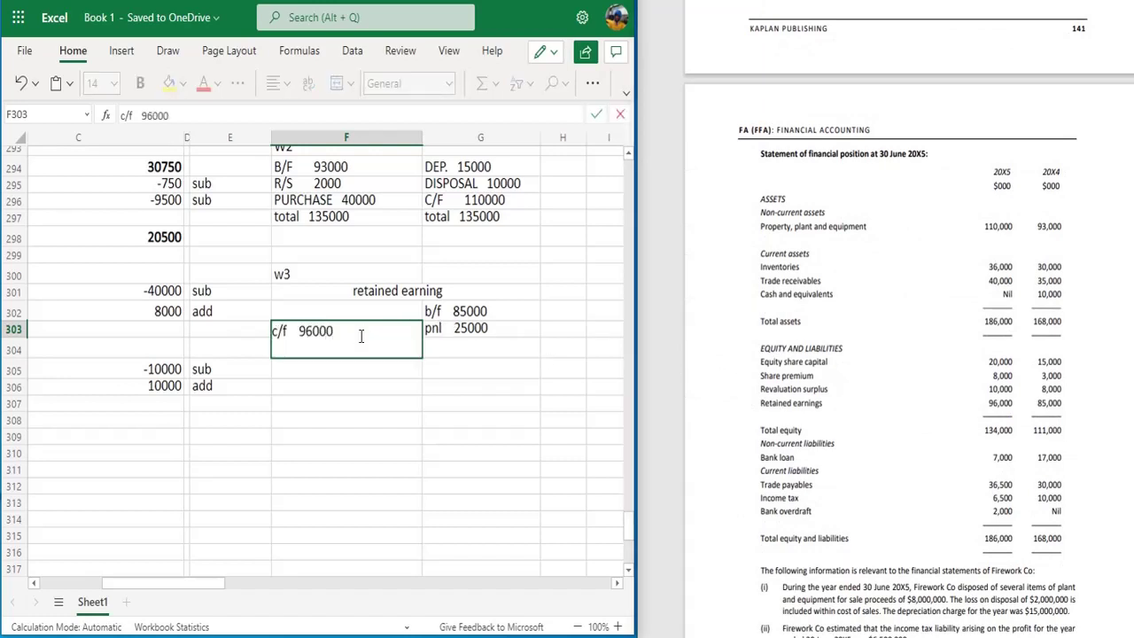
pyautogui.press('Return')
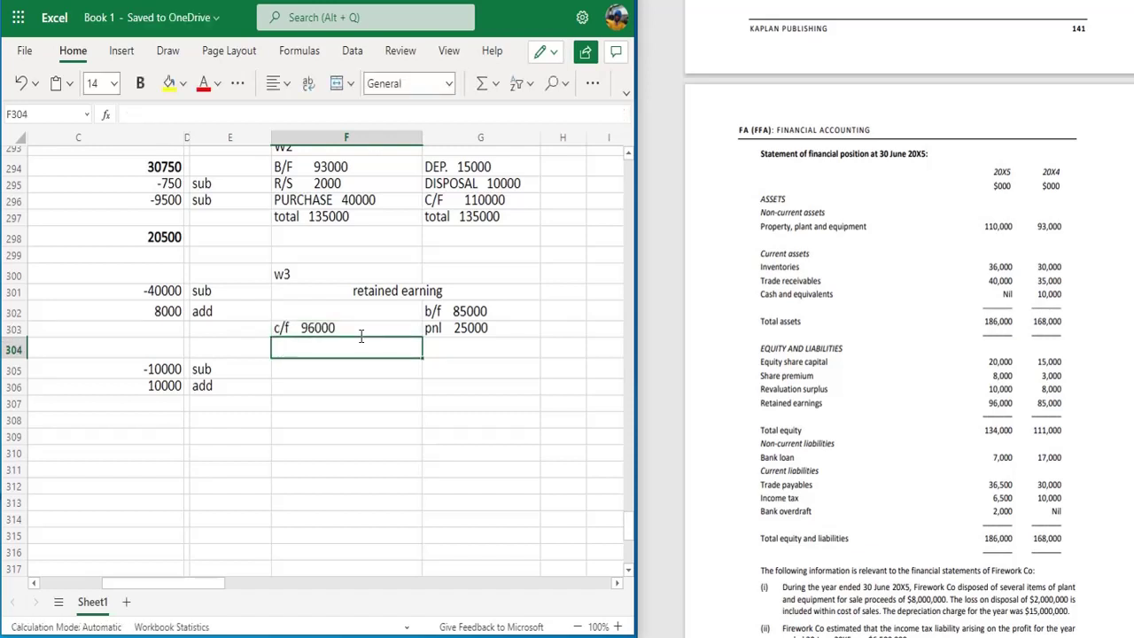
# Add the label "dividend paid" in cell F302 of the retained earnings working.
pyautogui.press('Up')
pyautogui.press('Up')
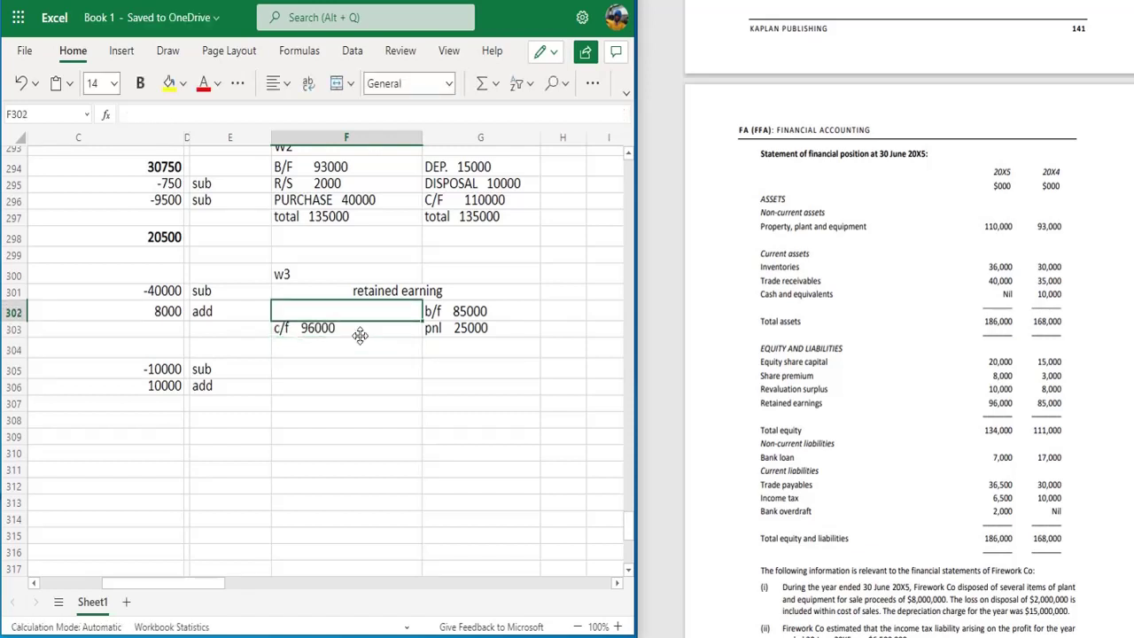
pyautogui.write('div')
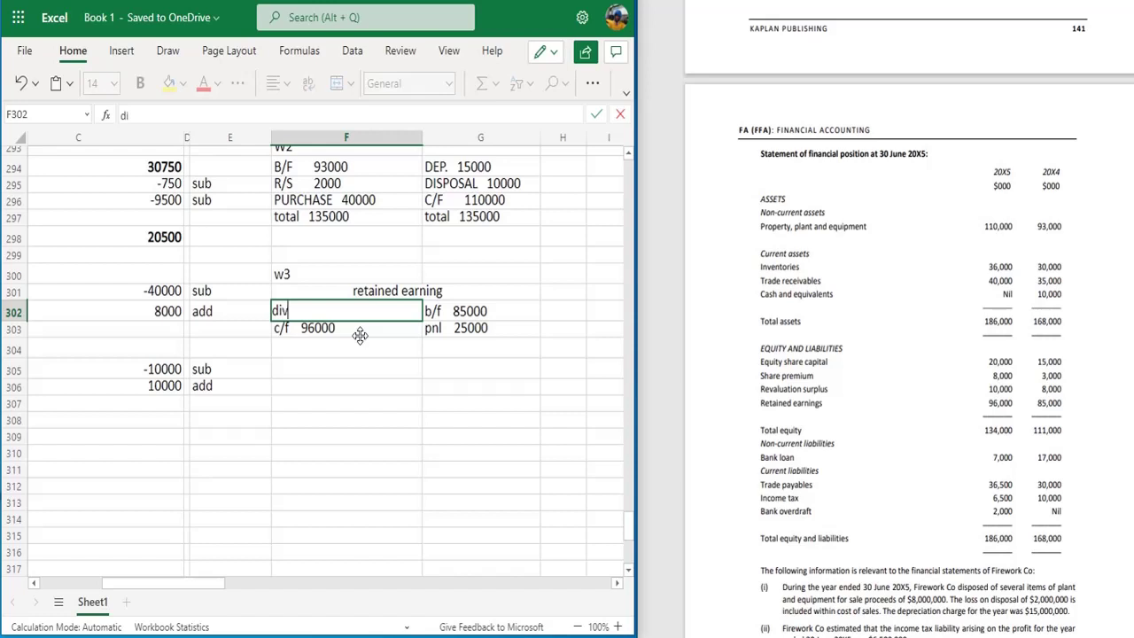
pyautogui.write('idend paid')
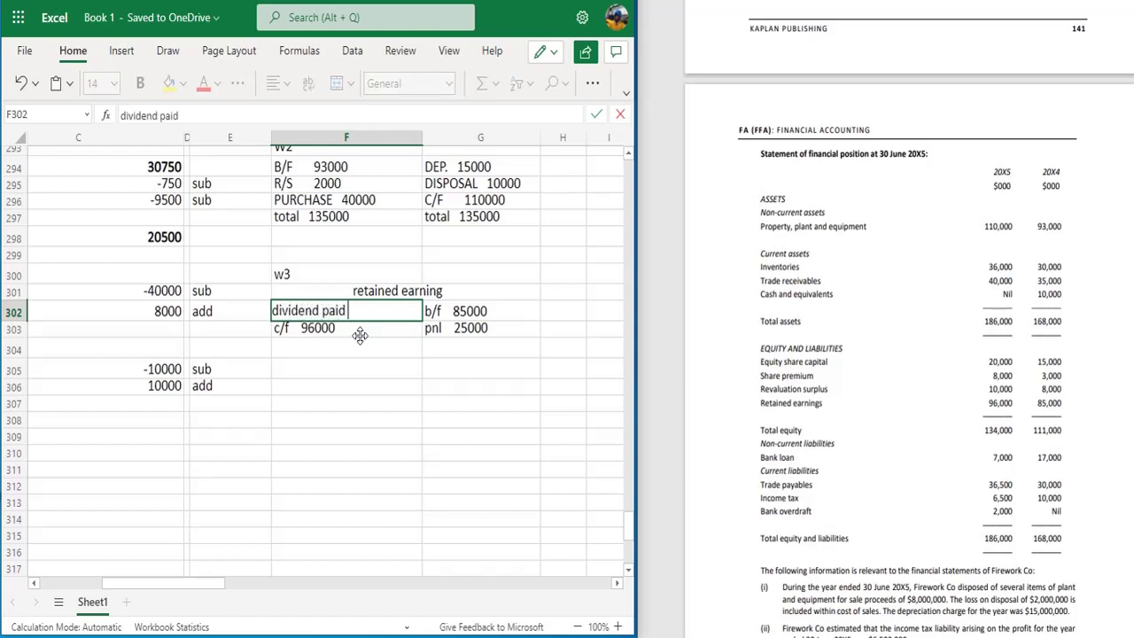
# Enter the total of the opening balance and profit as "total 110000" in cell G304 of the retained earnings working.
pyautogui.click(439, 351)
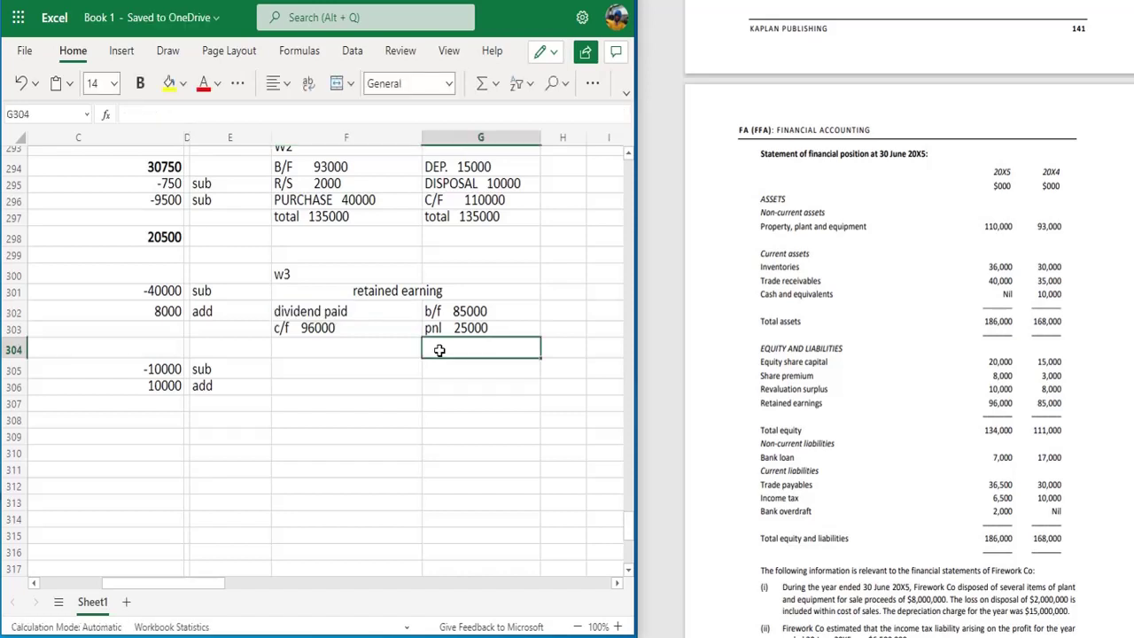
pyautogui.write('total')
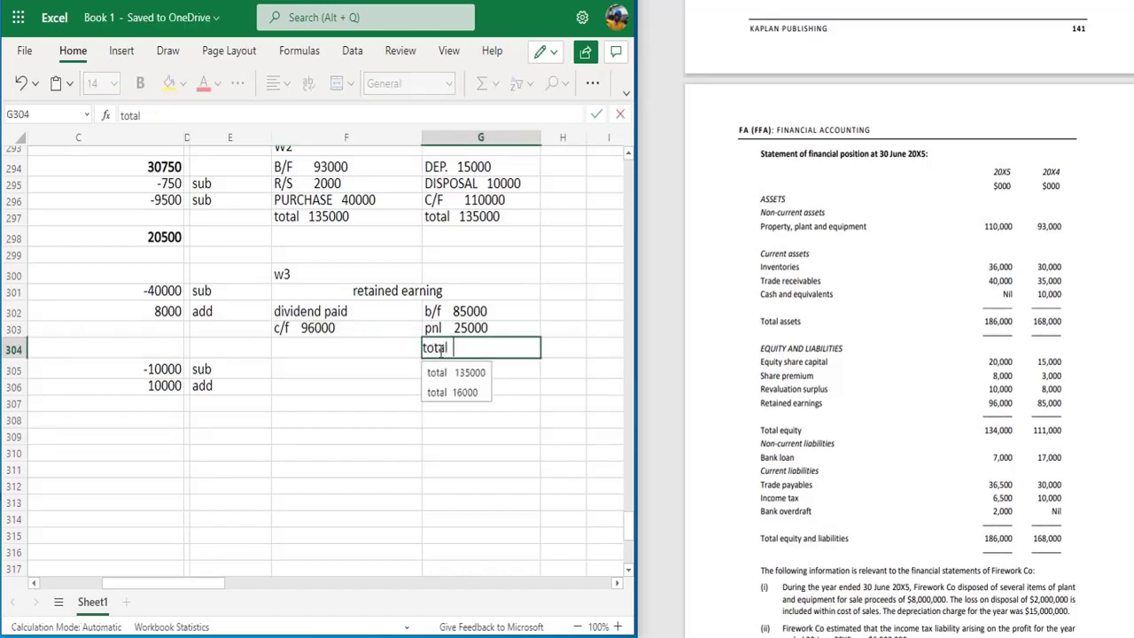
pyautogui.press('BackSpace')
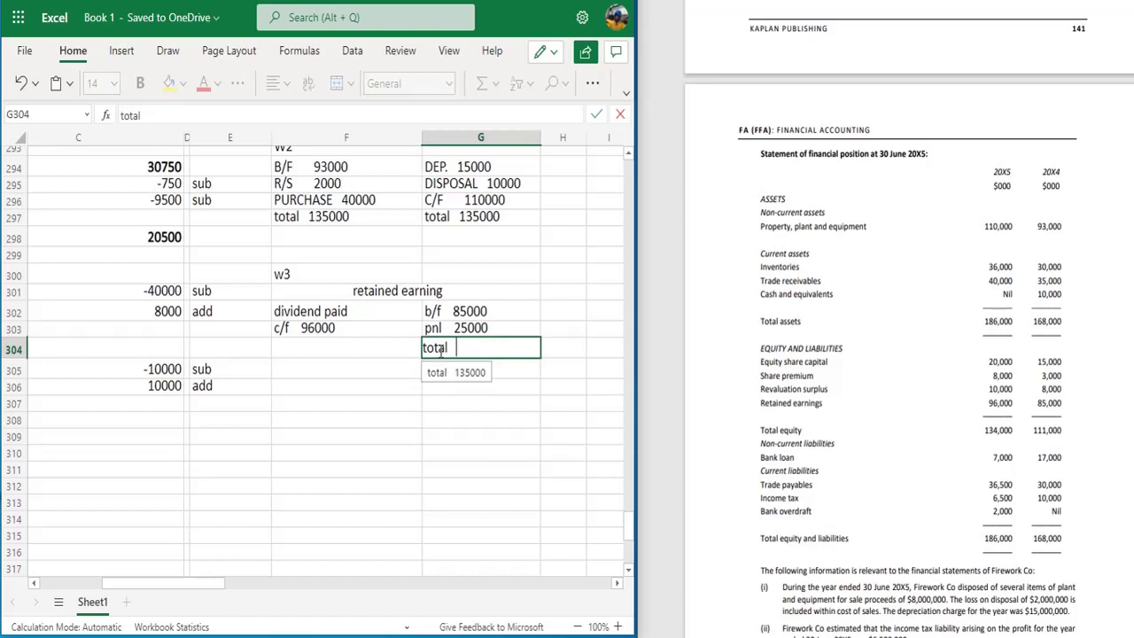
pyautogui.write('110000')
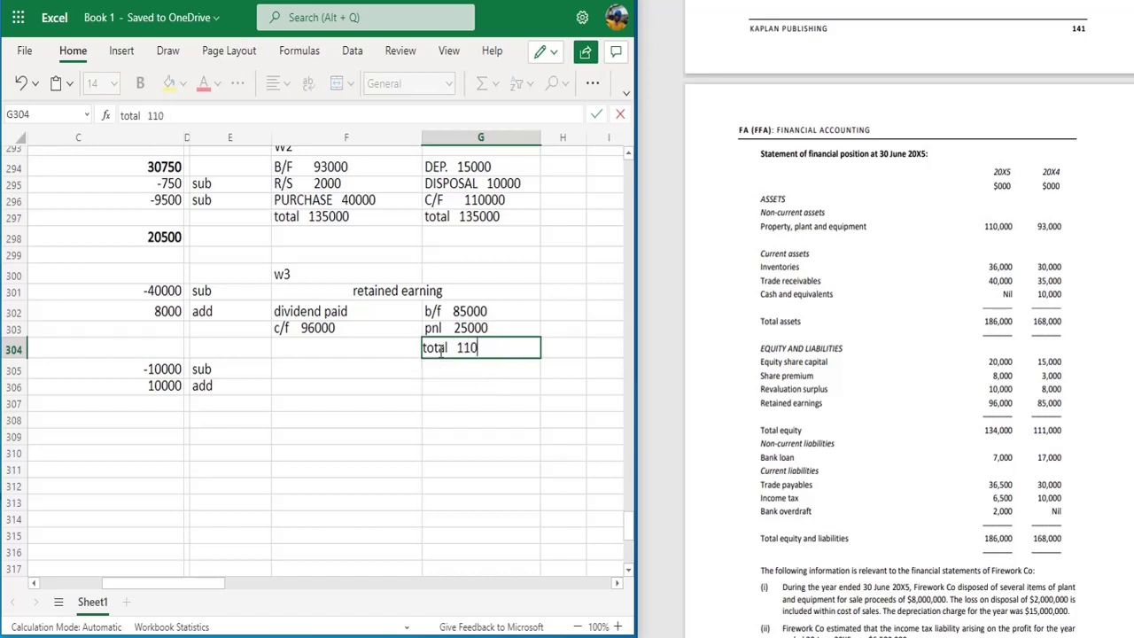
pyautogui.press('Up')
pyautogui.press('Up')
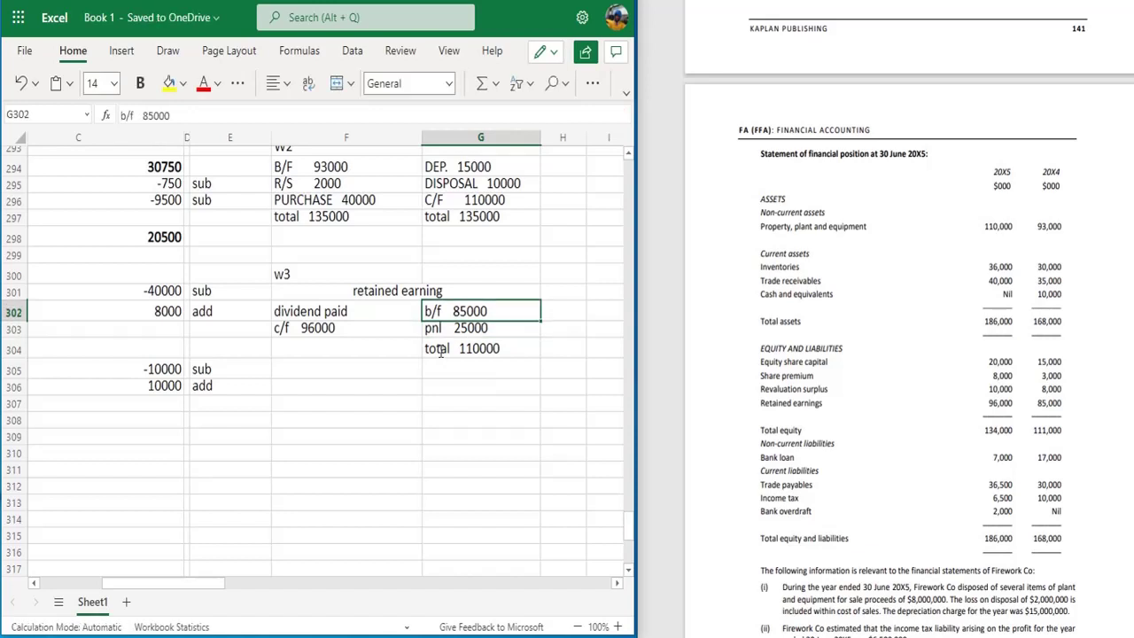
# Copy the total from cell G304 into cell F304 of the retained earnings working.
pyautogui.press('Left')
pyautogui.press('Down')
pyautogui.press('Down')
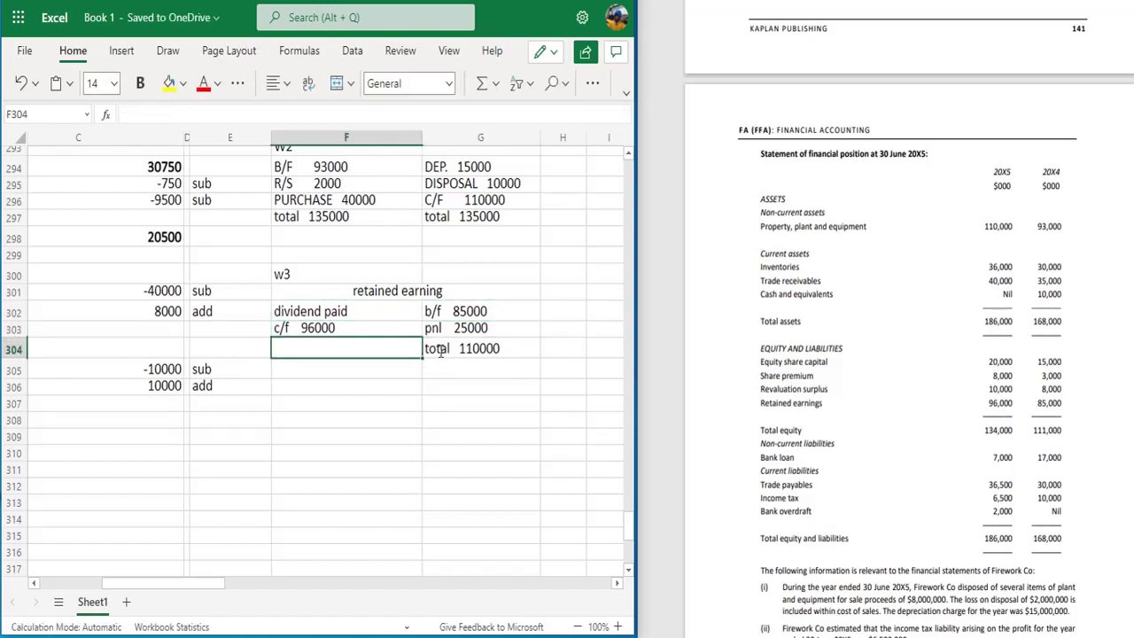
pyautogui.press('Right')
pyautogui.hotkey('ctrl', 'c')
pyautogui.press('Left')
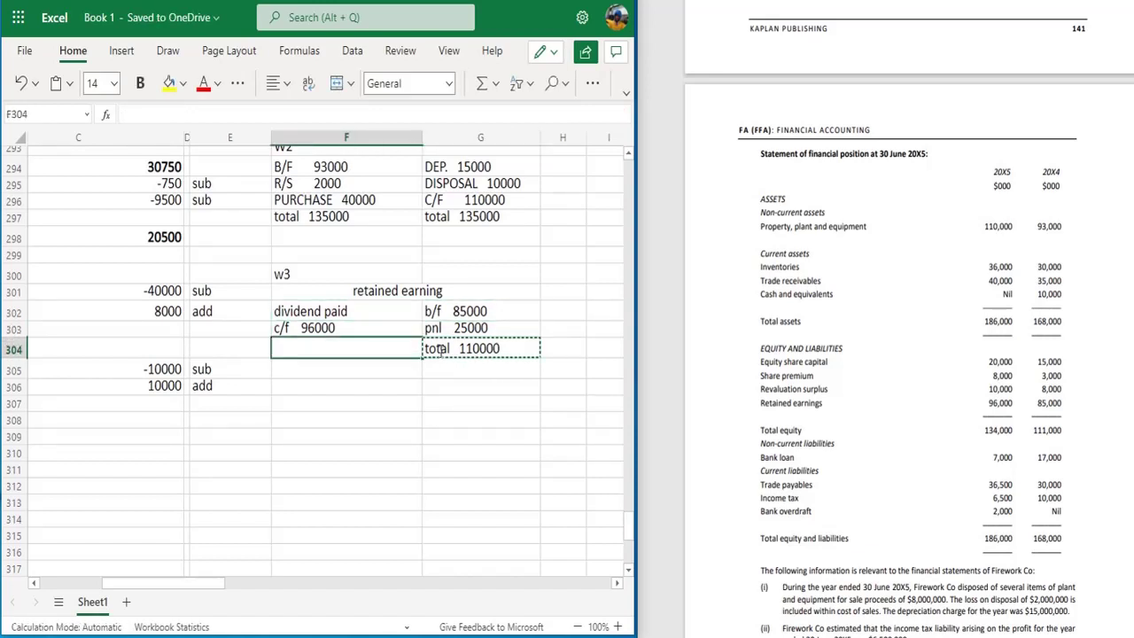
pyautogui.hotkey('ctrl', 'v')
# Add the balancing figure 14000 after the "dividend paid" label in cell F302 and make the entry bold.
pyautogui.press('Up')
pyautogui.press('Up')
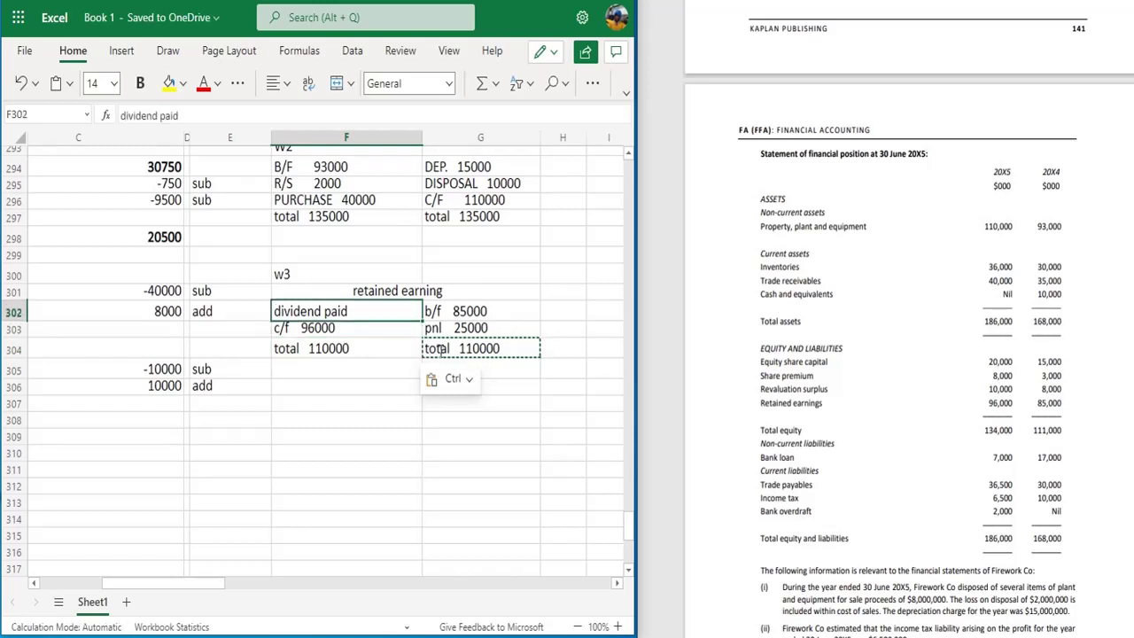
pyautogui.doubleClick(393, 310)
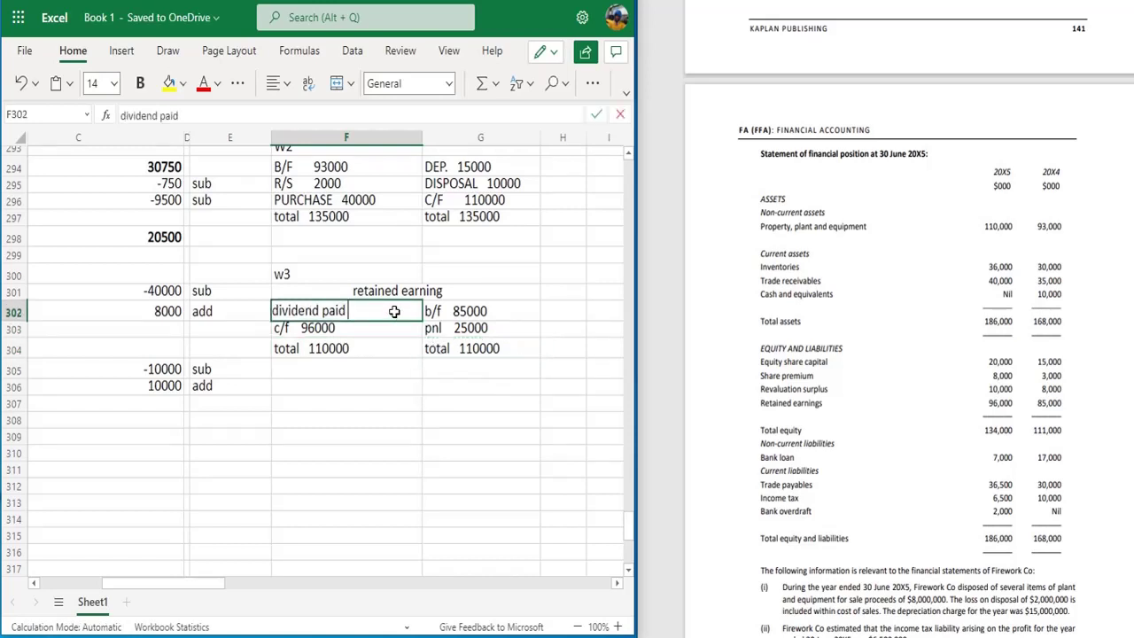
pyautogui.write('14000')
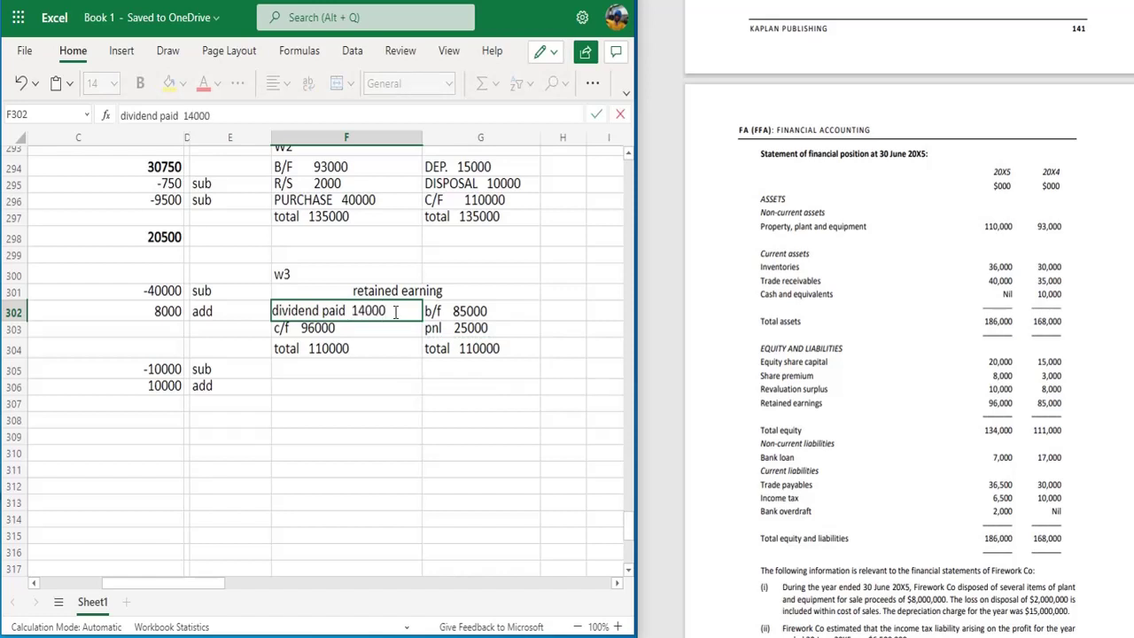
pyautogui.press('Return')
pyautogui.click(395, 311)
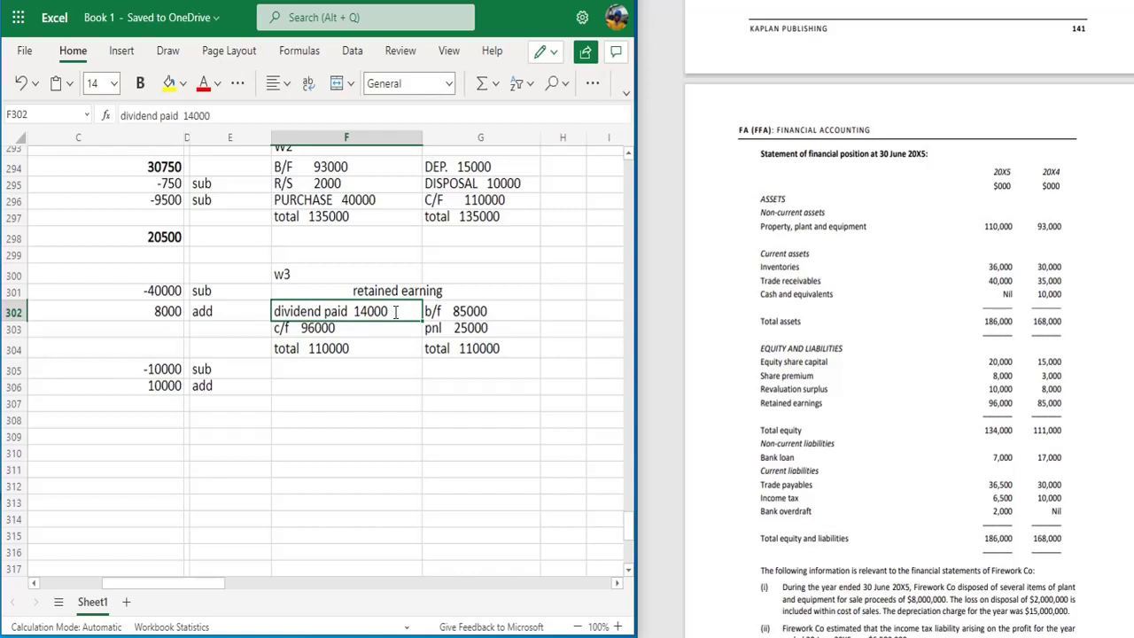
pyautogui.hotkey('ctrl', 'b')
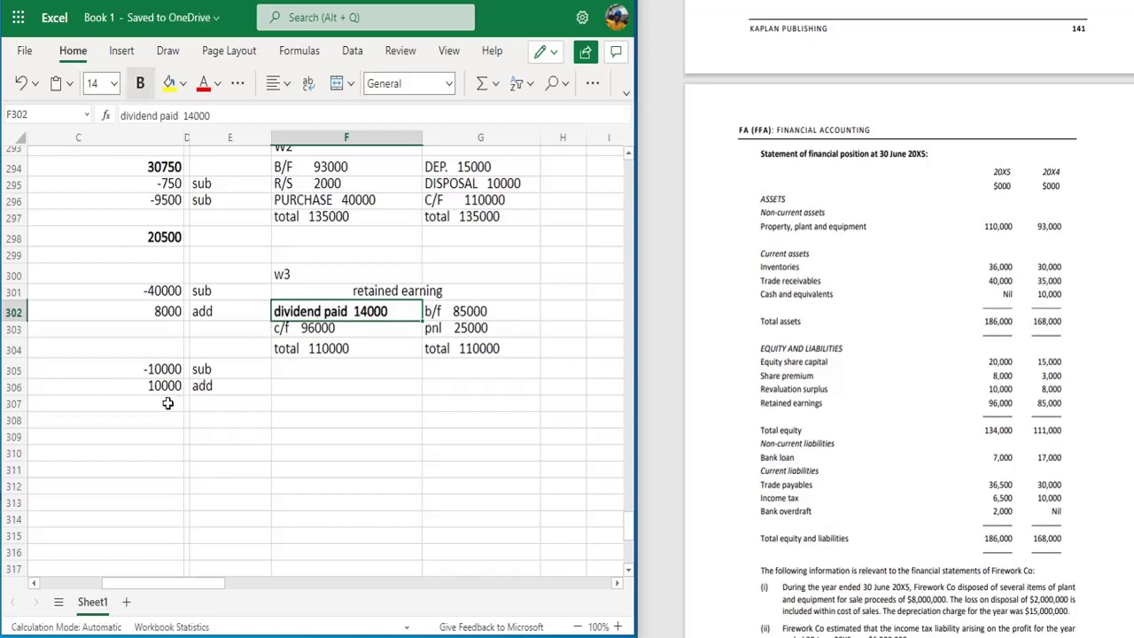
# Enter -14000 as the Dividend paid amount in cell C307 under the financing activities.
pyautogui.click(167, 403)
pyautogui.press('Home')
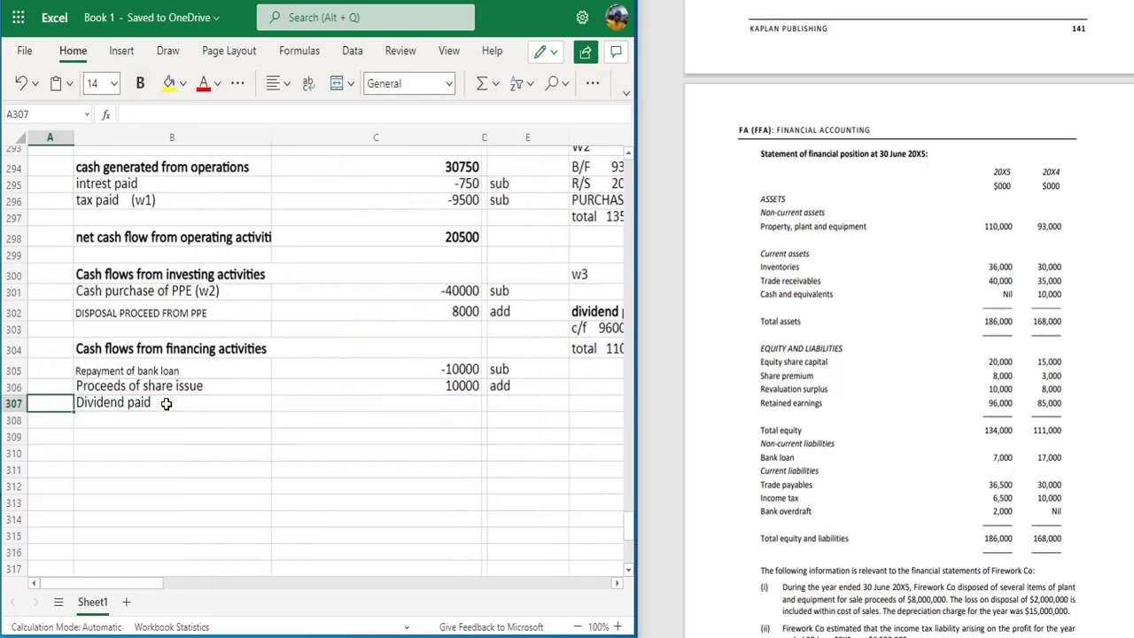
pyautogui.press('Right')
pyautogui.press('Right')
pyautogui.write('14000')
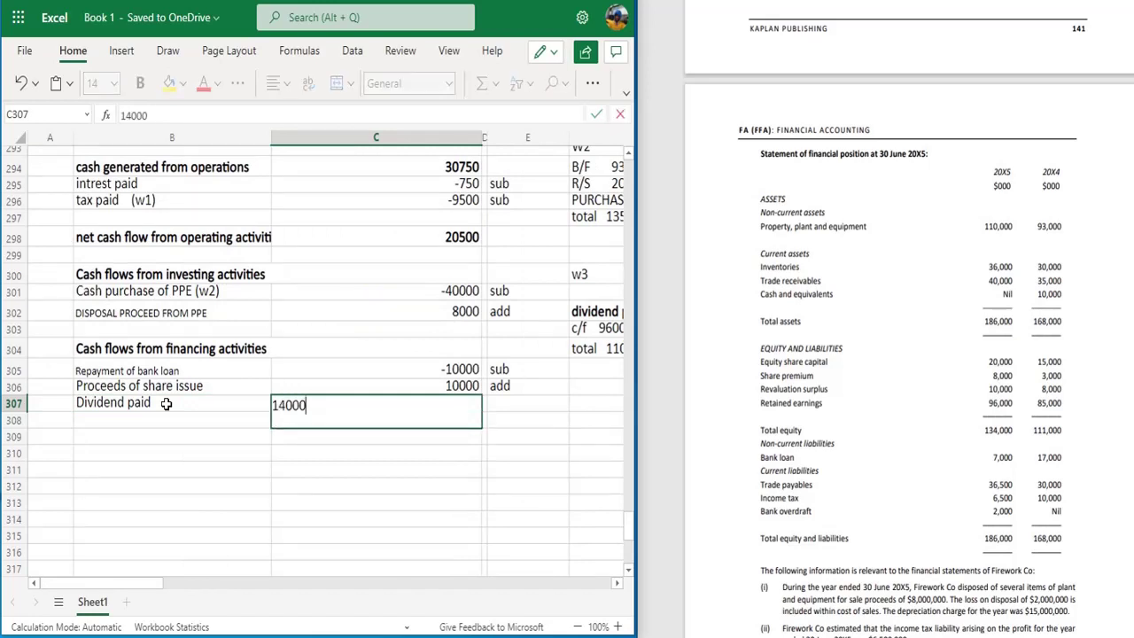
pyautogui.press('BackSpace')
pyautogui.press('BackSpace')
pyautogui.press('BackSpace')
pyautogui.press('BackSpace')
pyautogui.press('BackSpace')
pyautogui.write('-14000')
# Mark the Dividend paid line with "sub" in cell E307.
pyautogui.press('Right')
pyautogui.press('Right')
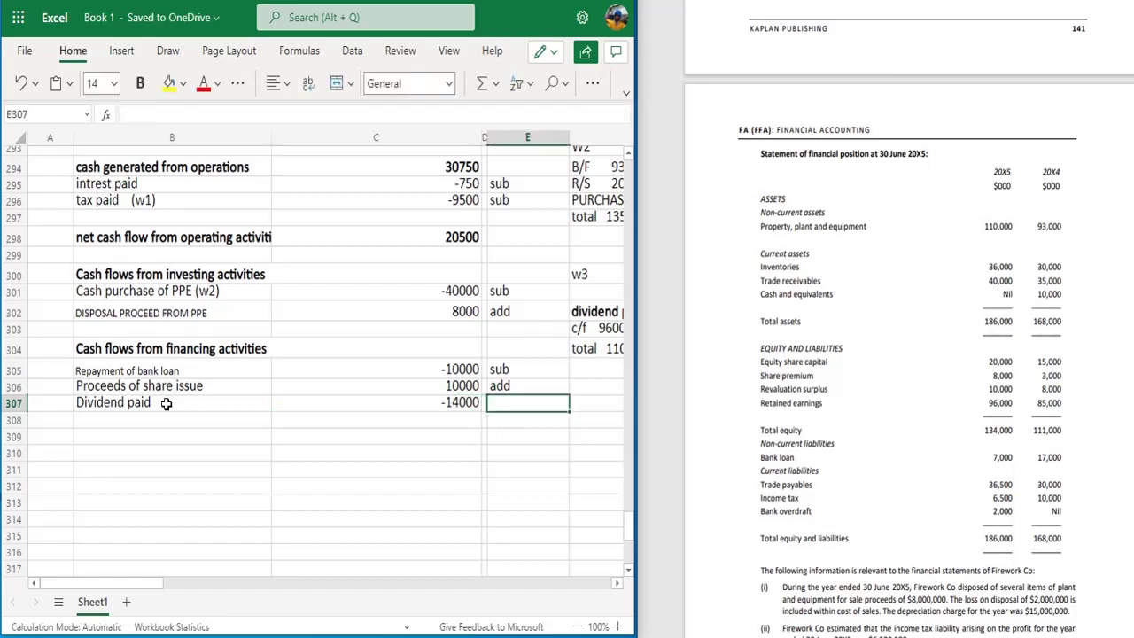
pyautogui.write('su')
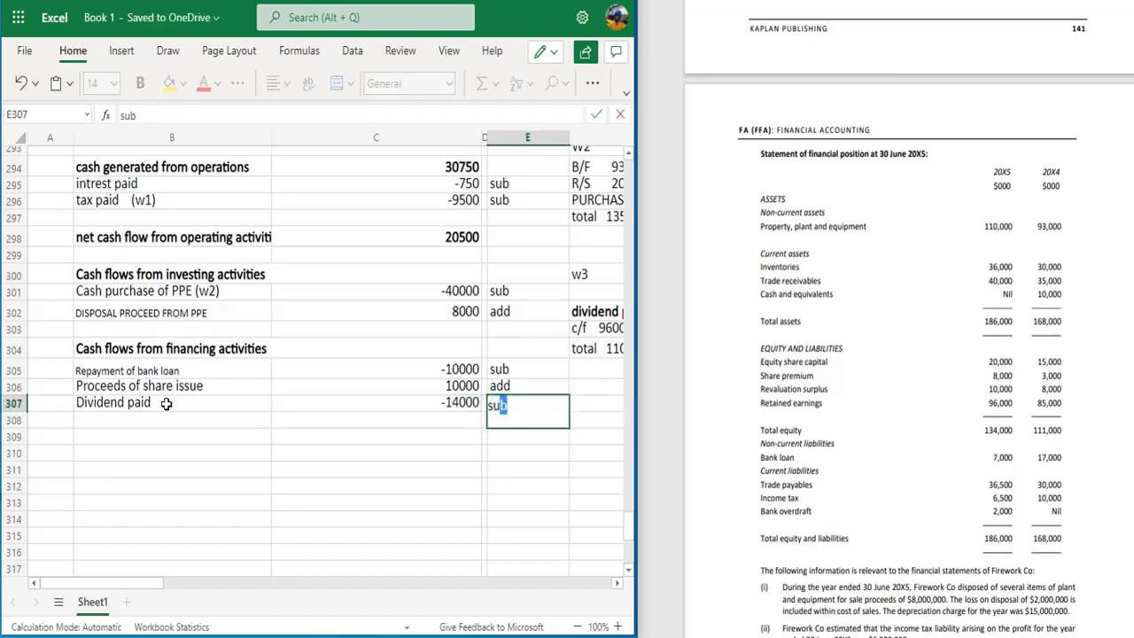
pyautogui.write('b')
pyautogui.press('Return')
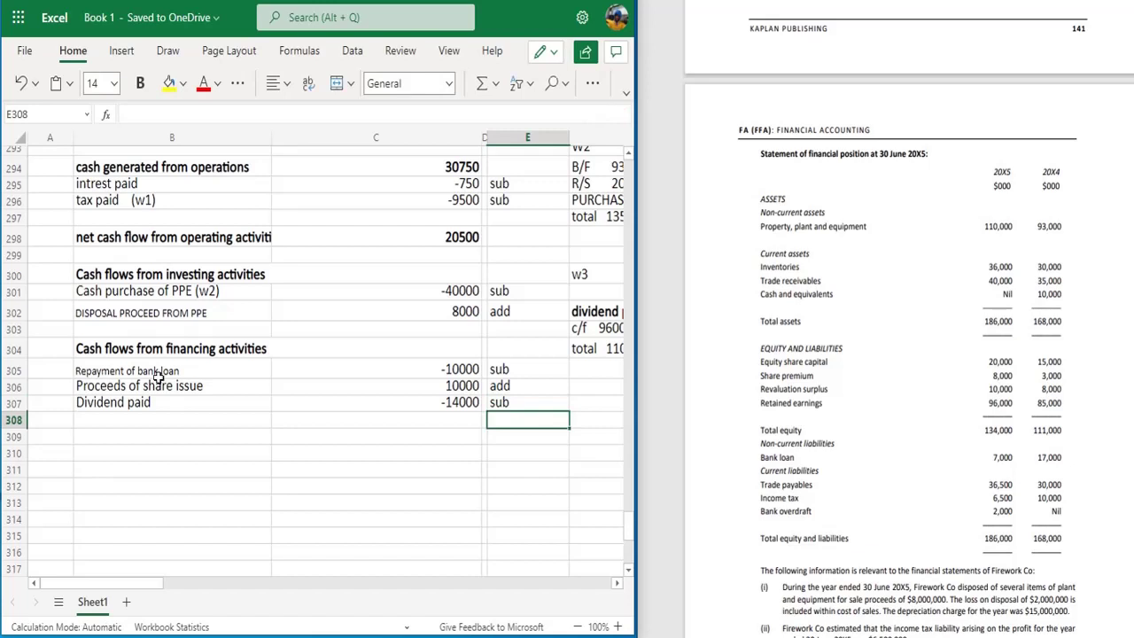
pyautogui.click(16, 330)
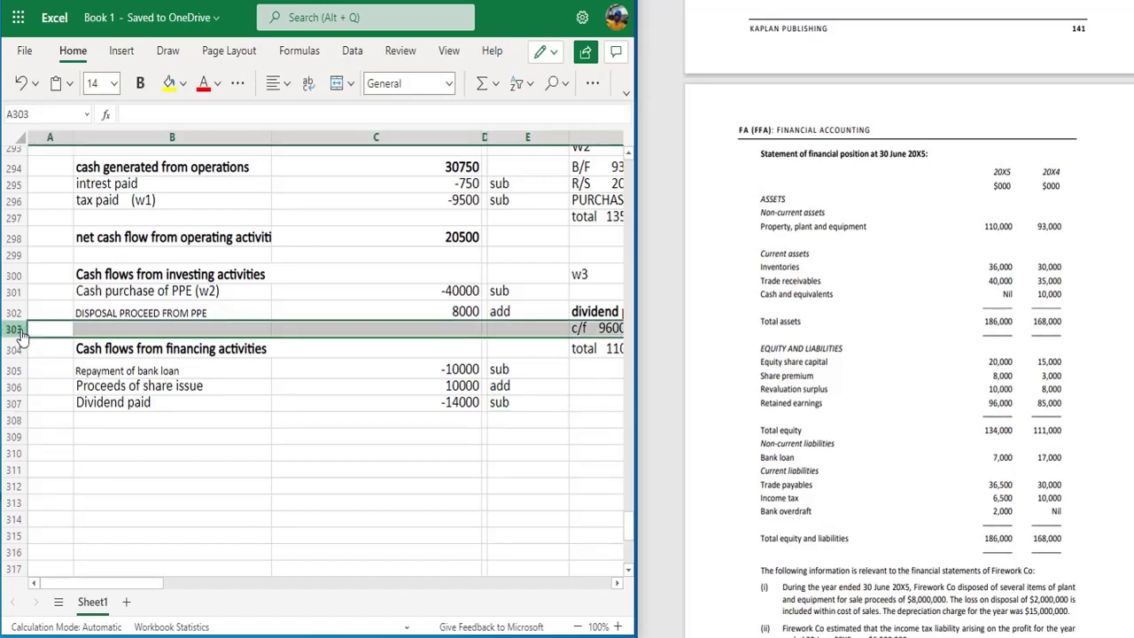
pyautogui.rightClick(18, 330)
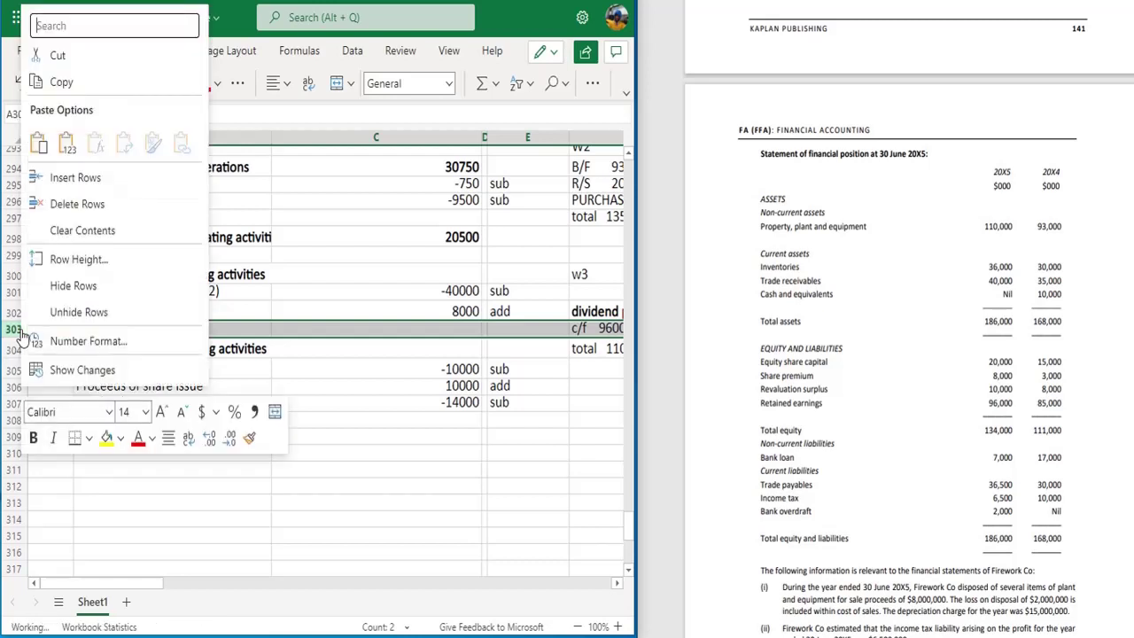
pyautogui.click(285, 333)
# Add the investing activities subtotal label "net cash floe feom investin act." in cell B303 and make it bold.
pyautogui.click(230, 326)
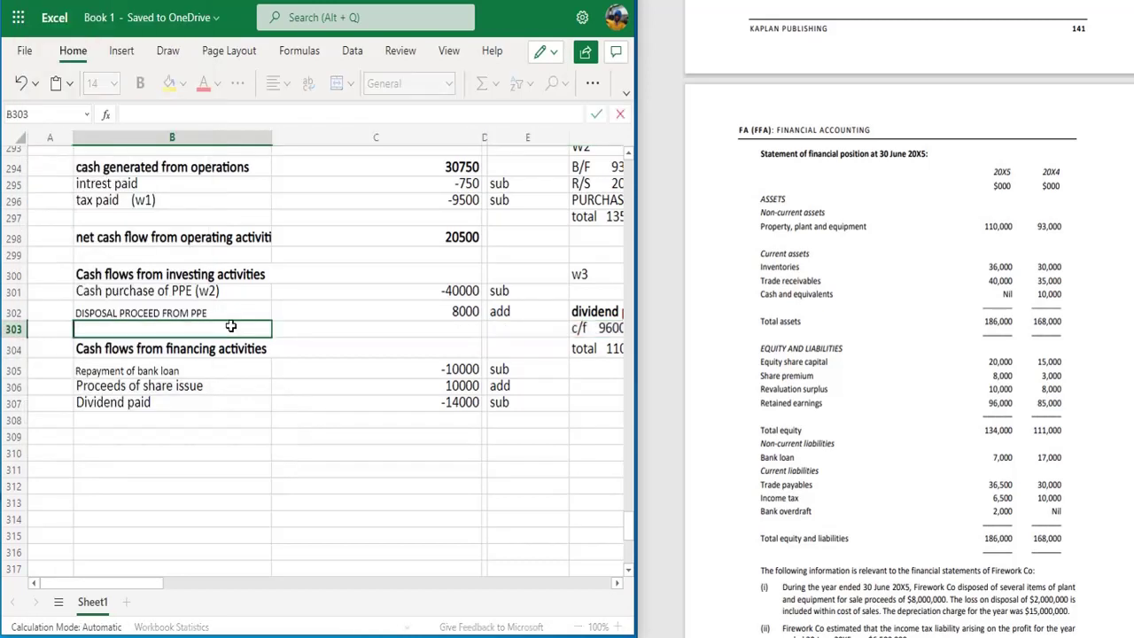
pyautogui.write('net cas')
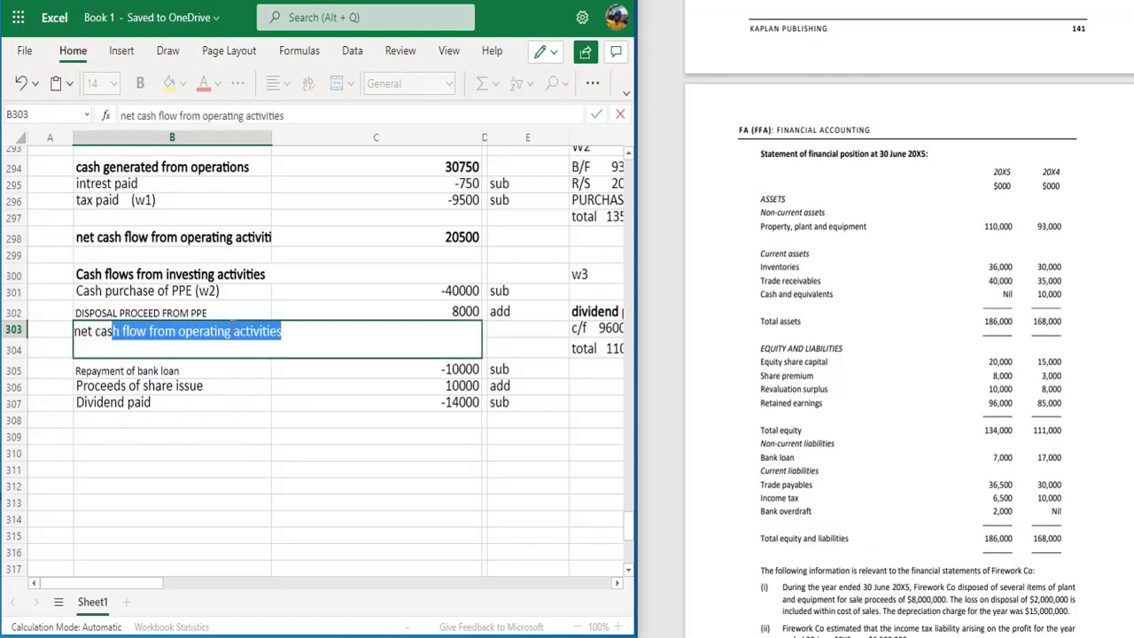
pyautogui.write('h floe feom ')
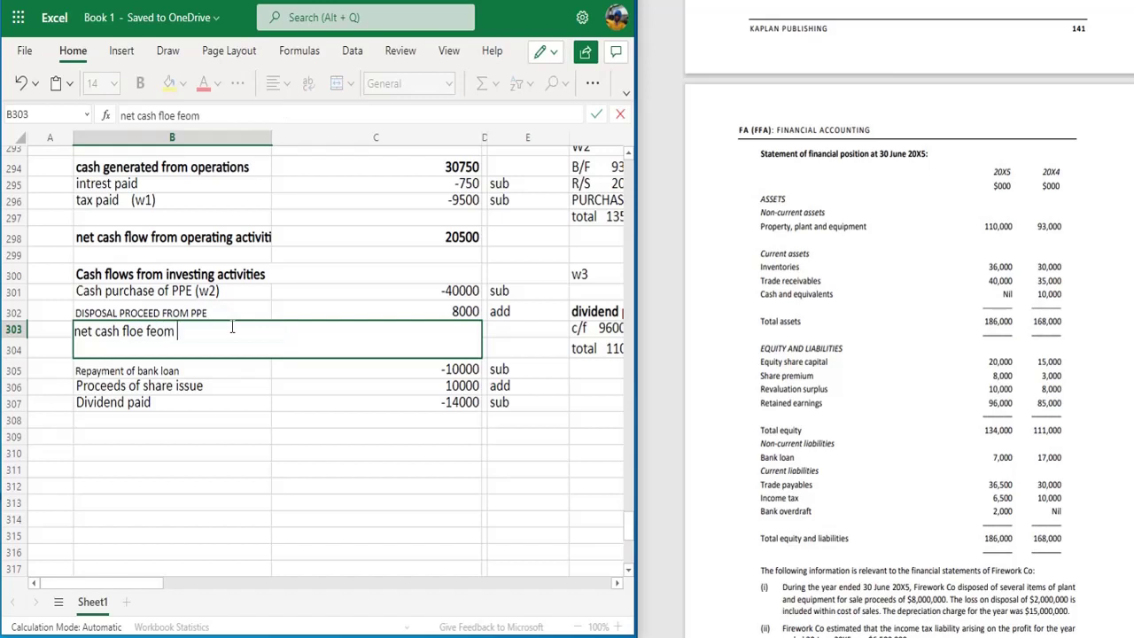
pyautogui.write('investin act.')
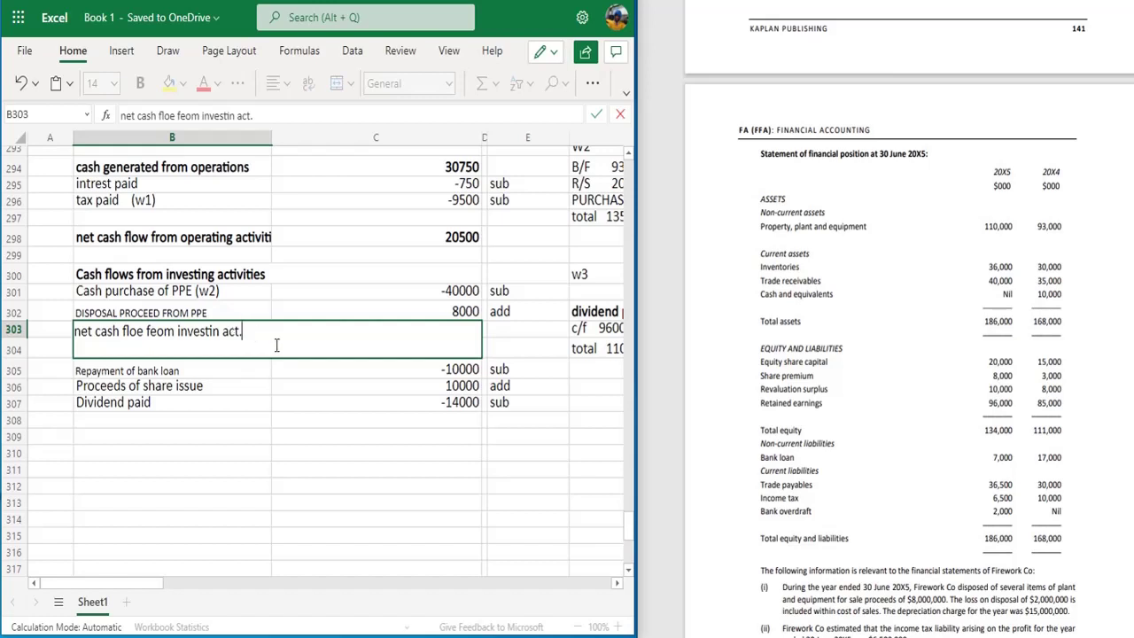
pyautogui.click(345, 384)
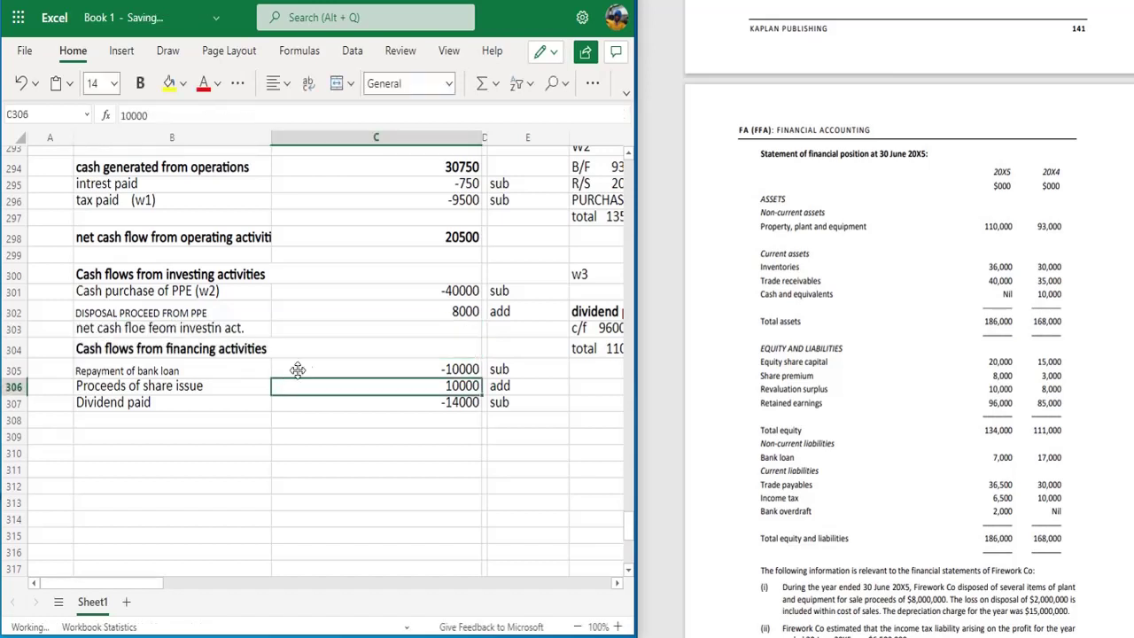
pyautogui.click(255, 328)
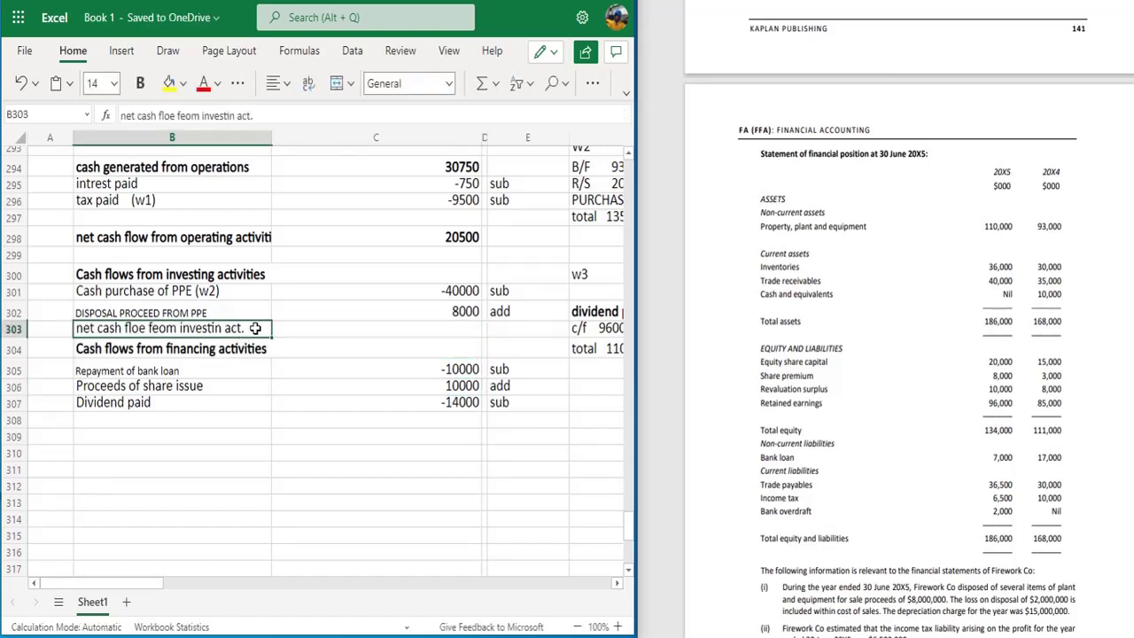
pyautogui.hotkey('ctrl', 'b')
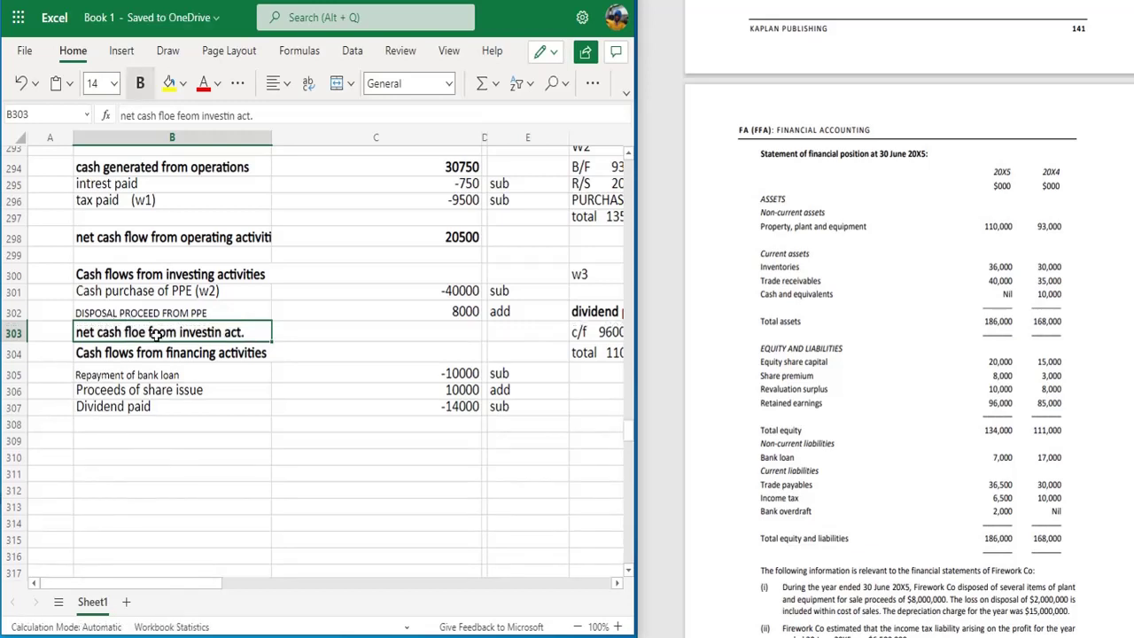
# Correct the spelling of the label in cell B303 to "net cash flow from investin act.".
pyautogui.doubleClick(147, 330)
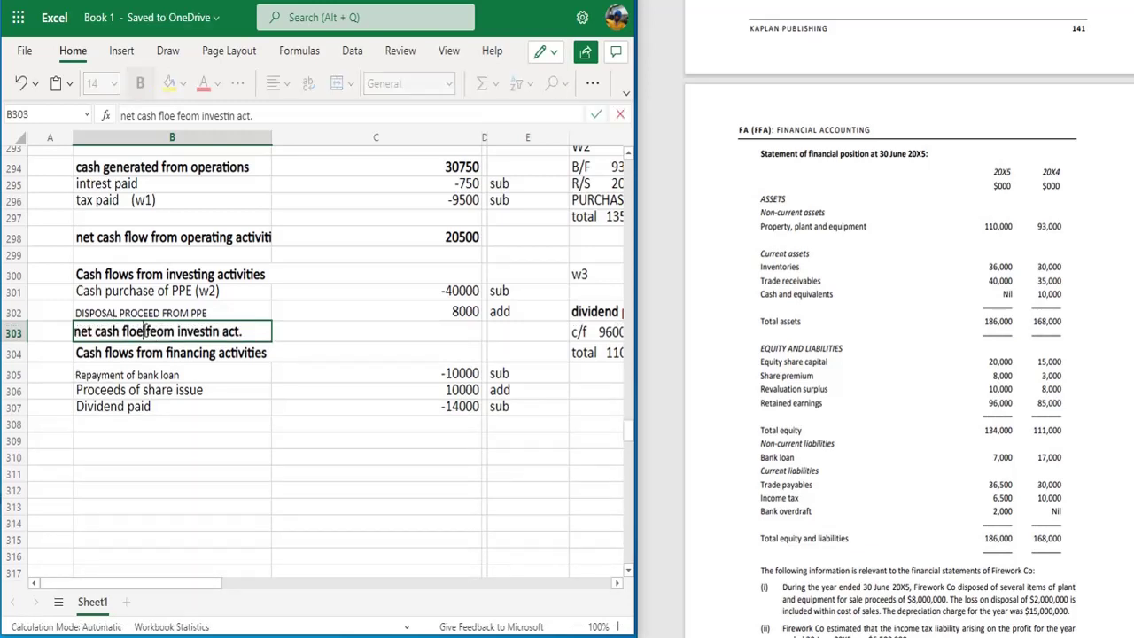
pyautogui.press('BackSpace')
pyautogui.write('w')
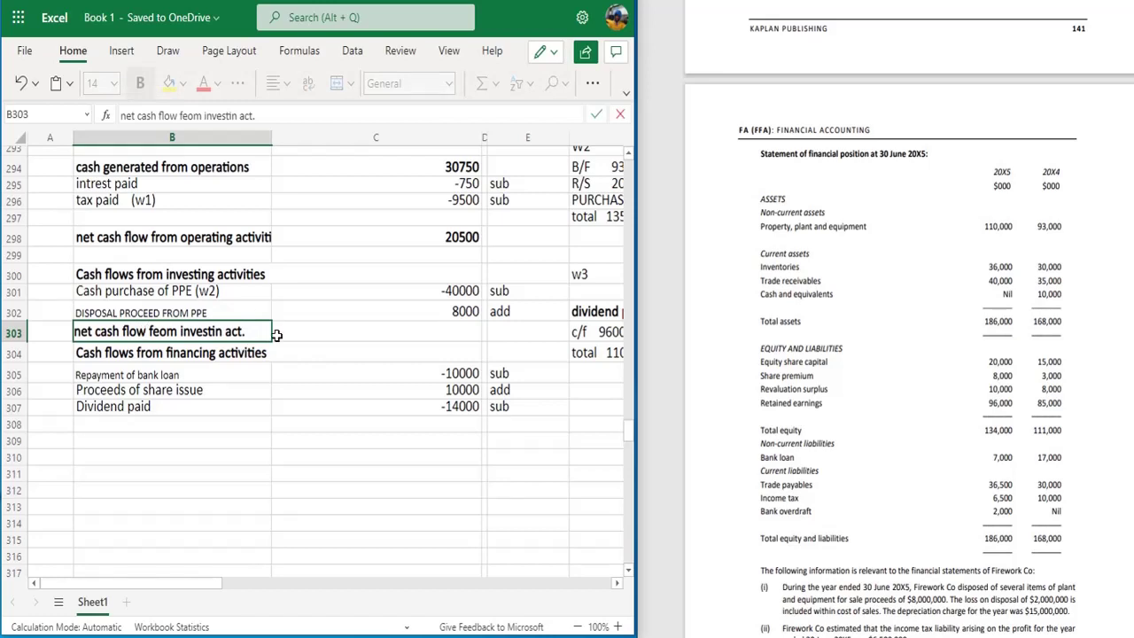
pyautogui.click(161, 330)
pyautogui.press('BackSpace')
pyautogui.write('r')
# Enter -32000 as the net cash flow from investing activities in cell C303 and make it bold.
pyautogui.click(284, 334)
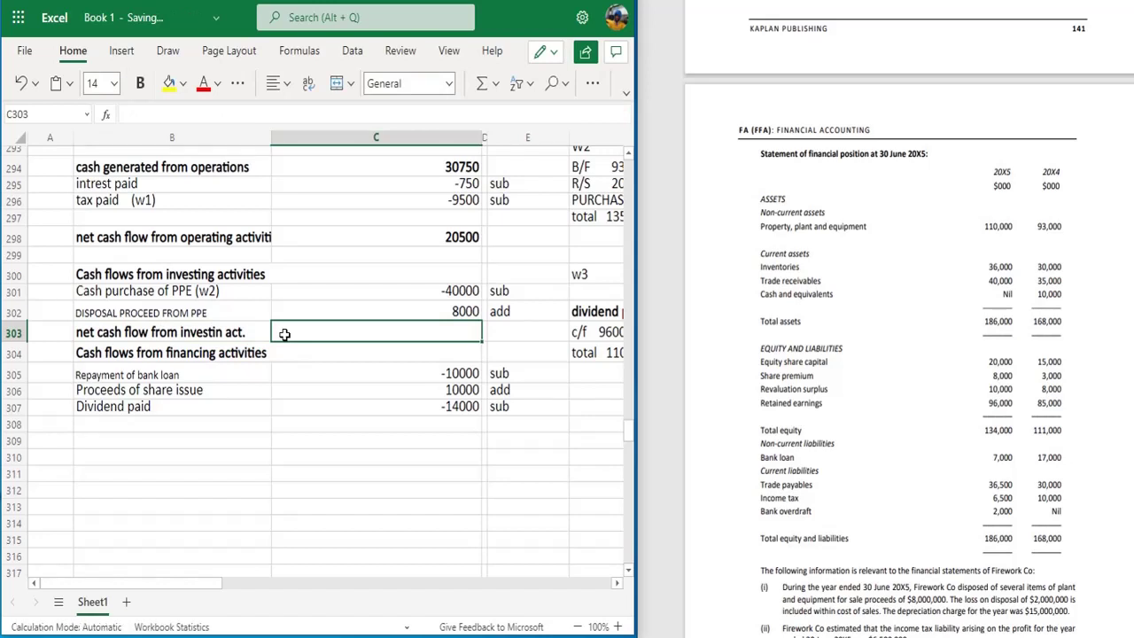
pyautogui.write('-32000')
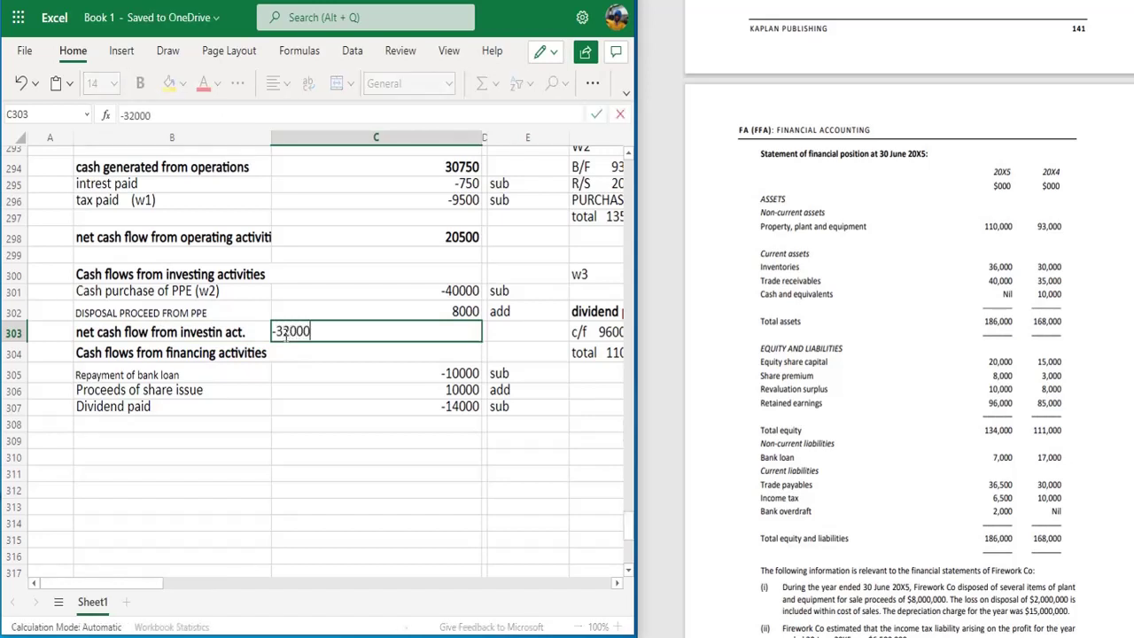
pyautogui.hotkey('ctrl', 'Return')
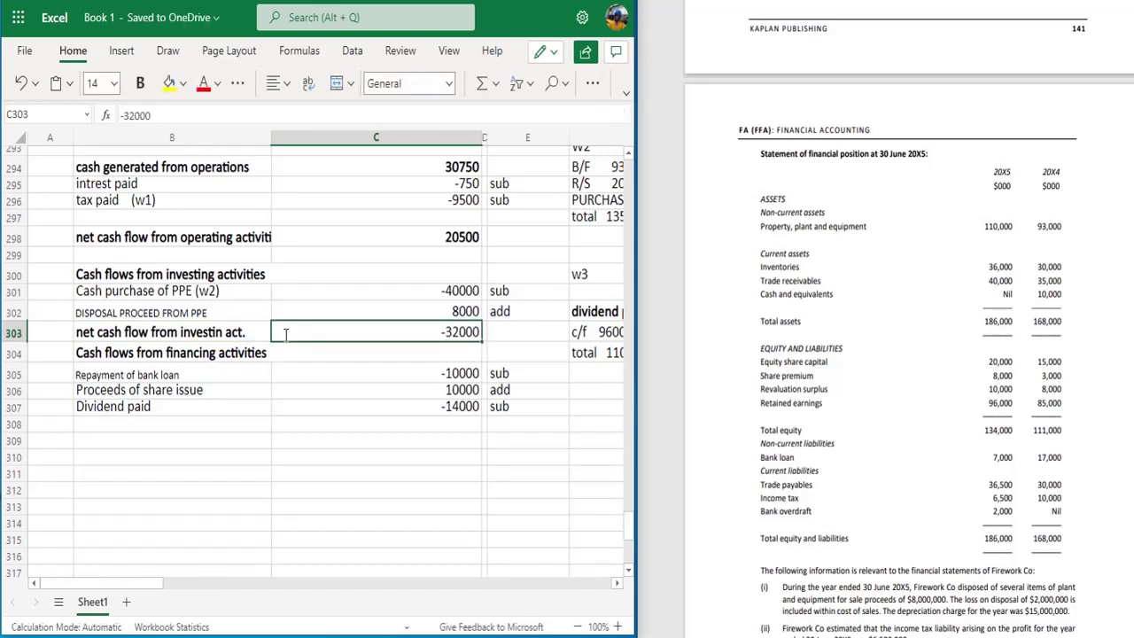
pyautogui.hotkey('ctrl', 'b')
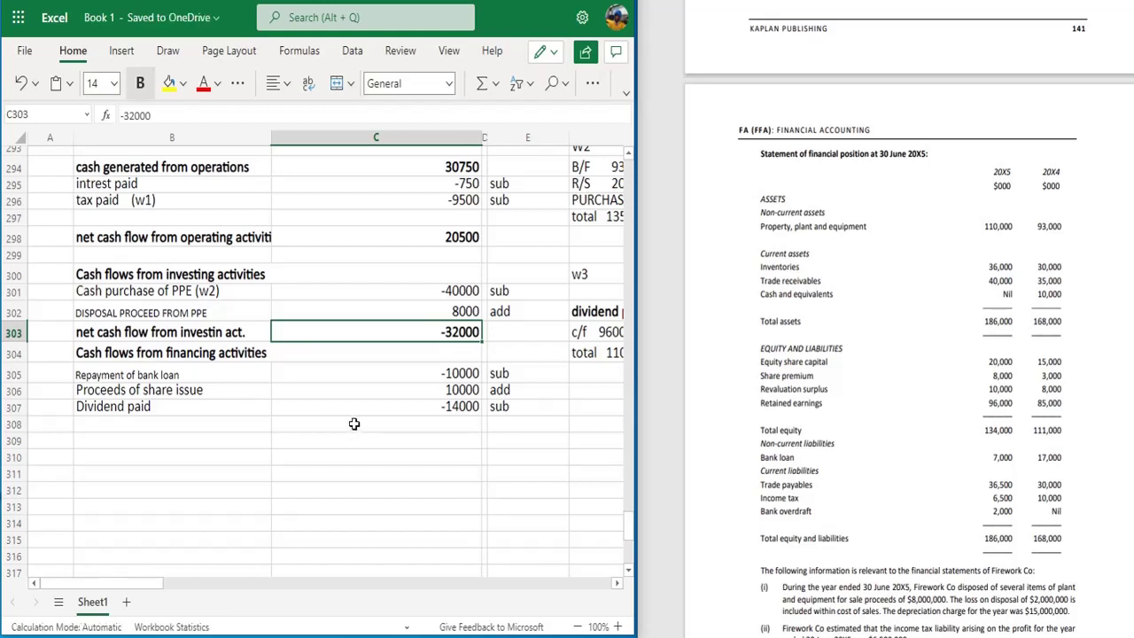
# Add the subtotal label "net cash flow from financing activities" in cell B309 and make it bold.
pyautogui.click(202, 435)
pyautogui.write('n')
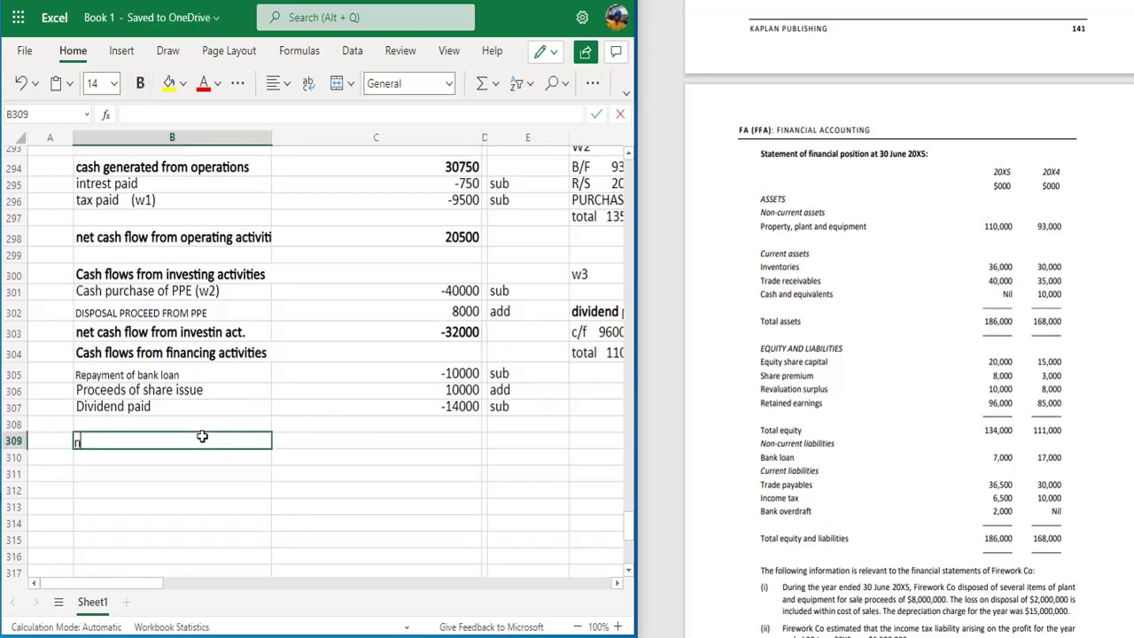
pyautogui.write('et cas')
pyautogui.write('h ')
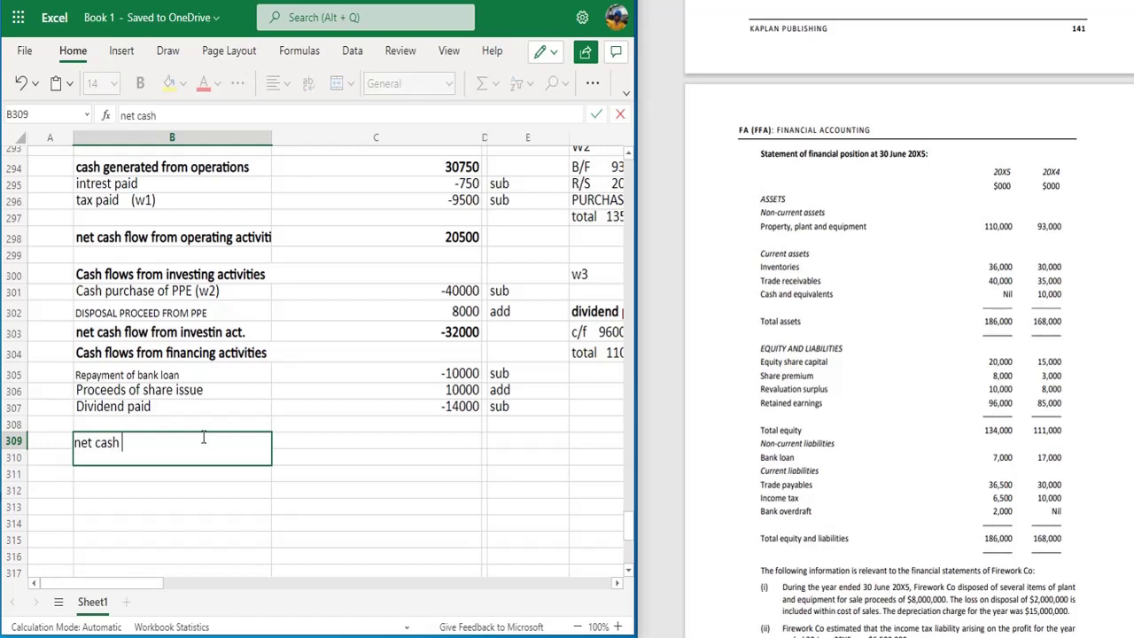
pyautogui.write('flow f')
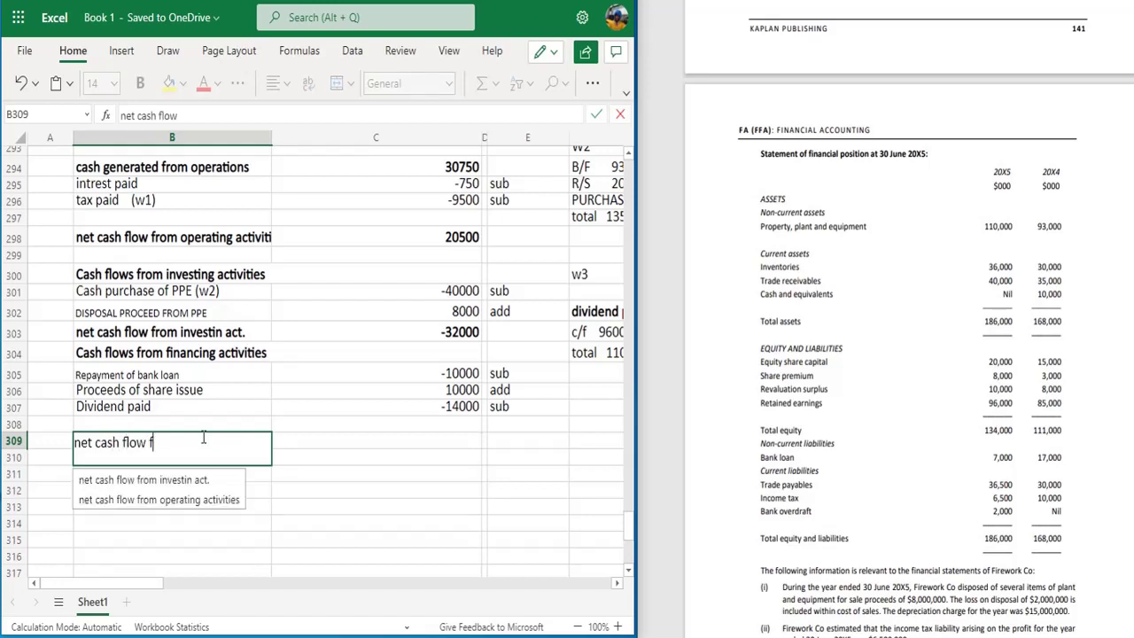
pyautogui.write('rom fi')
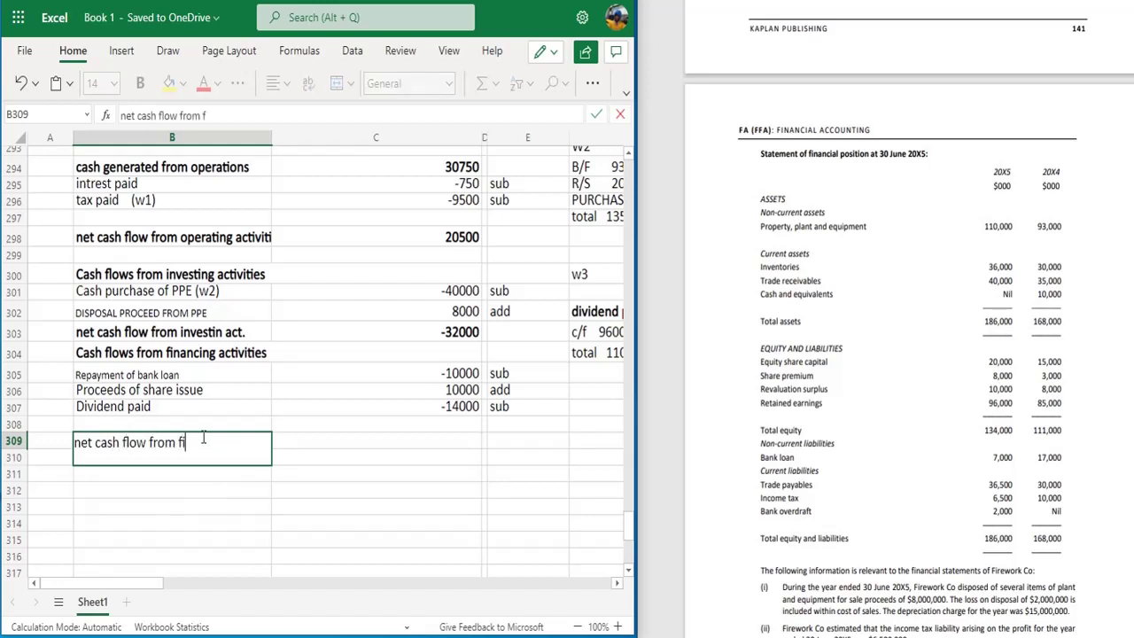
pyautogui.write('nancing ')
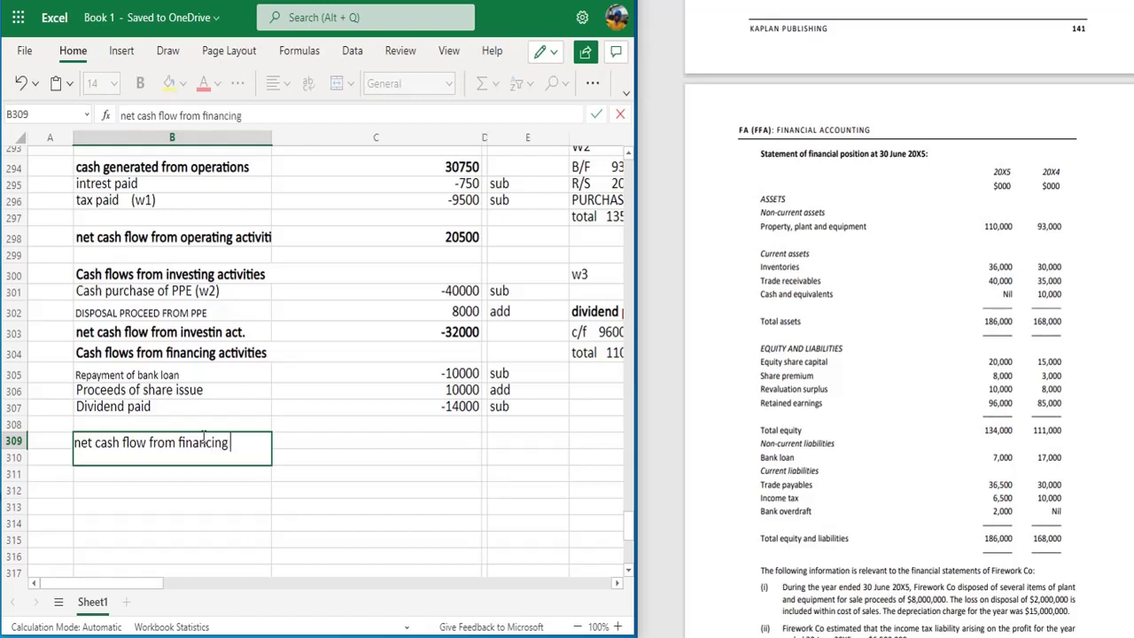
pyautogui.write('activities')
pyautogui.click(203, 437)
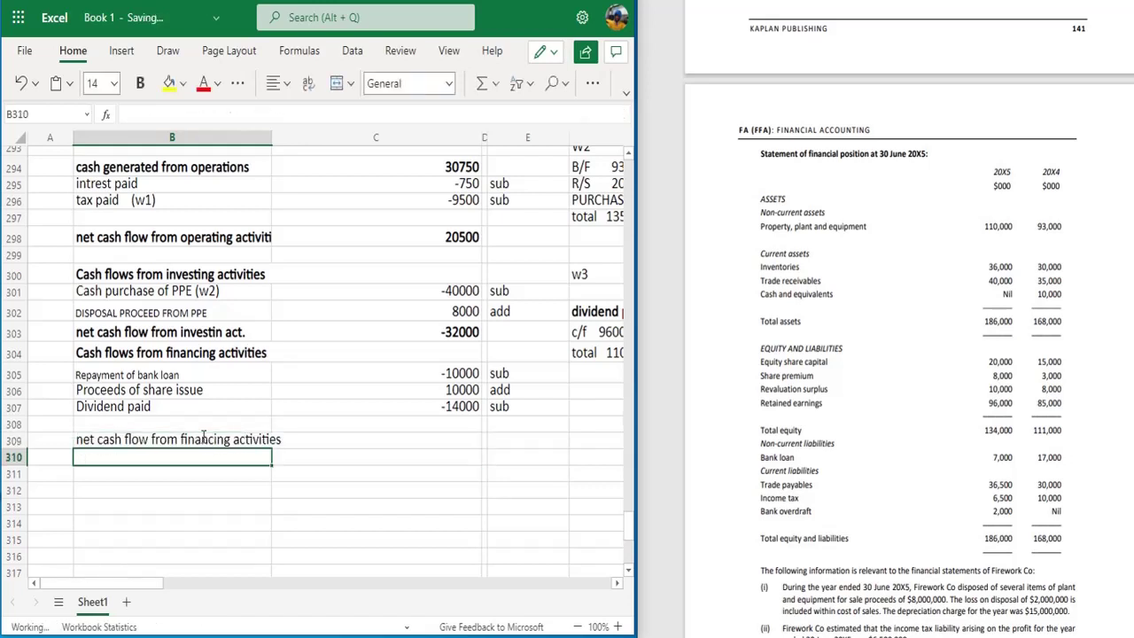
pyautogui.hotkey('ctrl', 'b')
# Enter -14000 as the net cash flow from financing activities in cell C309 and make it bold.
pyautogui.press('Tab')
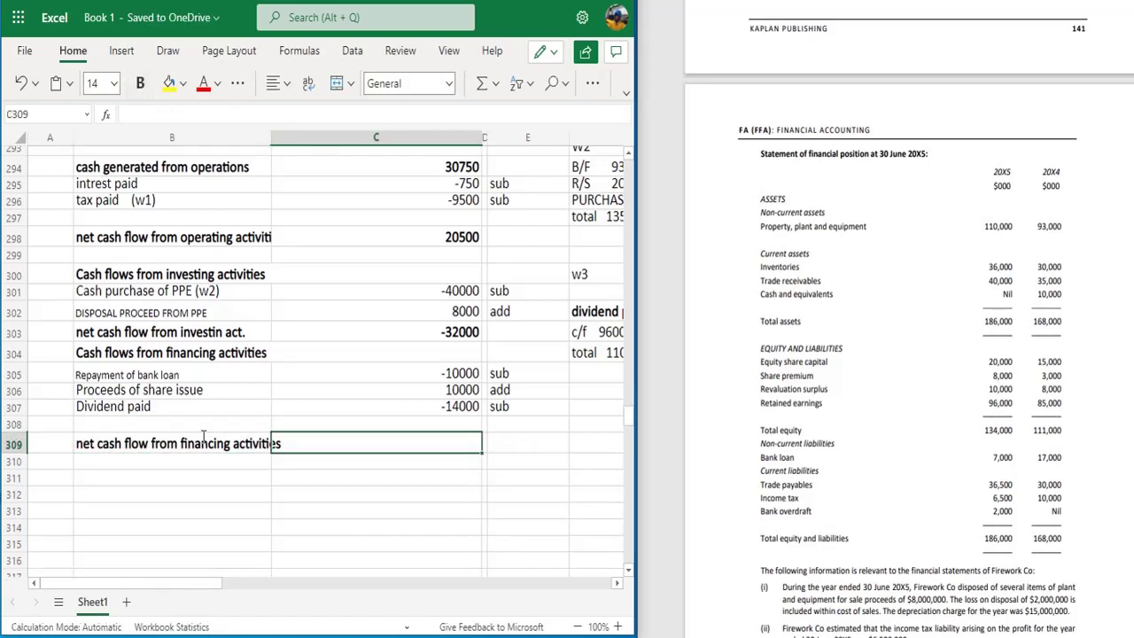
pyautogui.write('-14000')
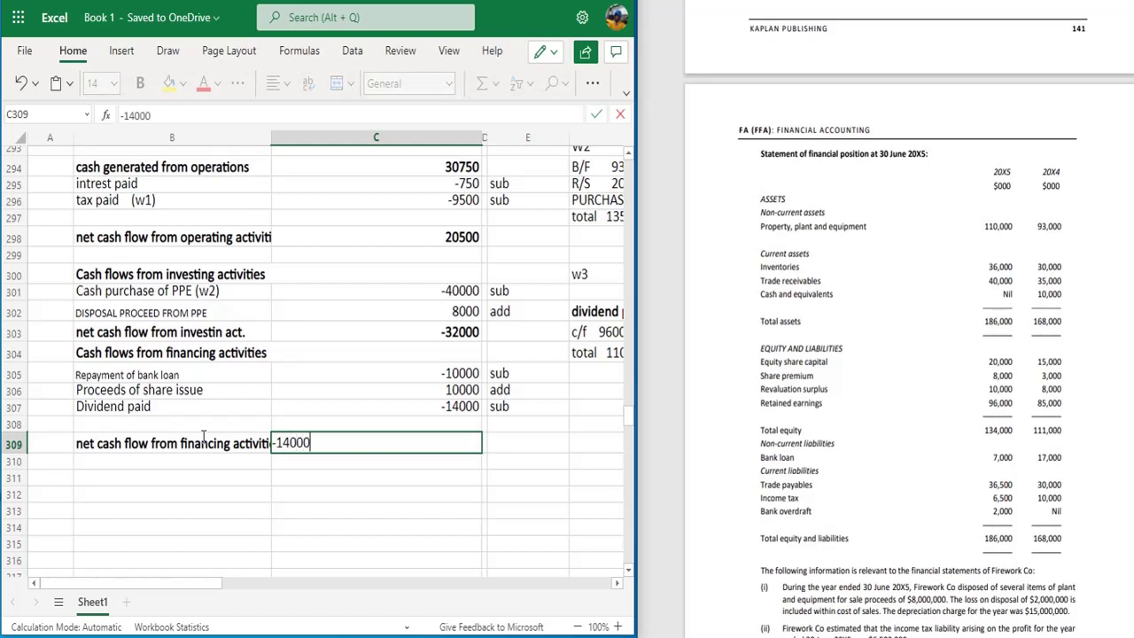
pyautogui.hotkey('ctrl', 'Return')
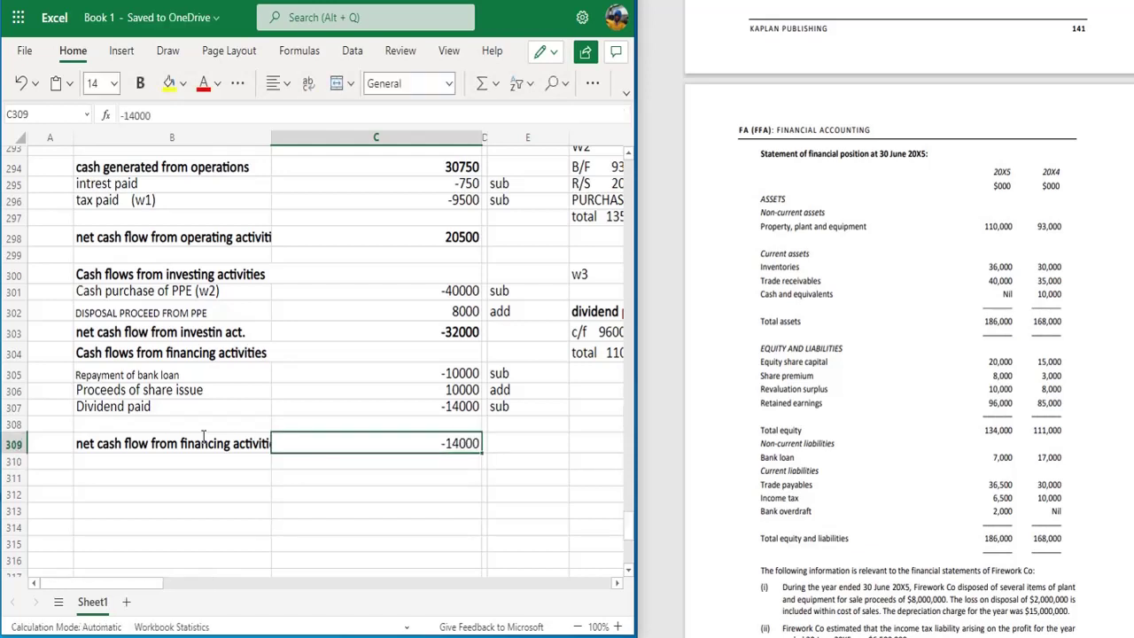
pyautogui.hotkey('ctrl', 'b')
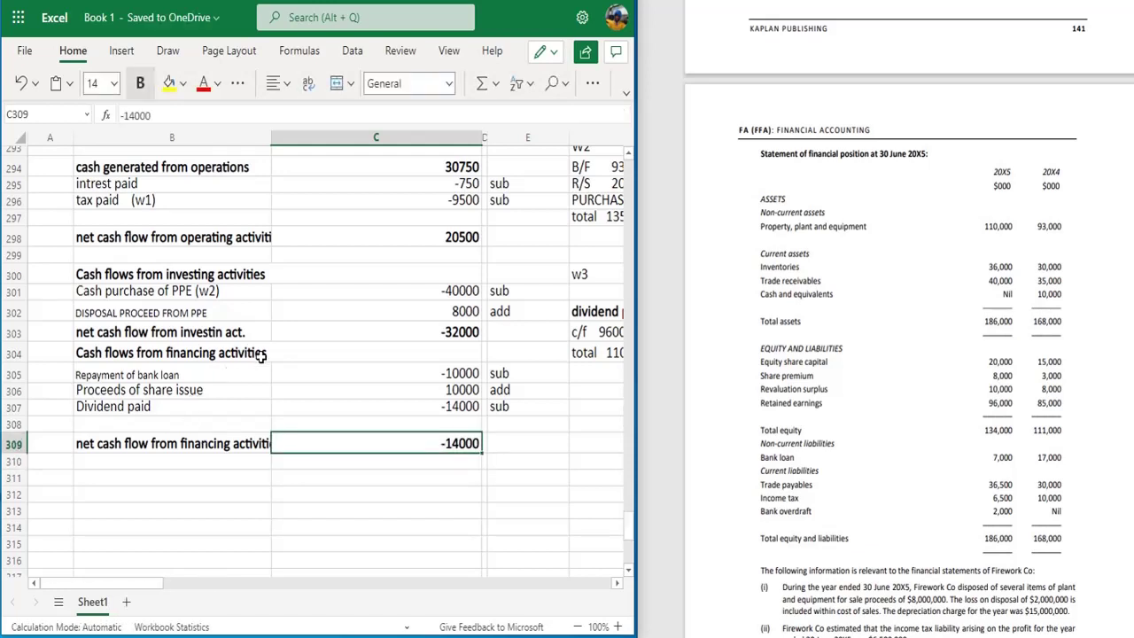
# Review the net cash flow subtotals for operating, investing and financing activities in column C.
pyautogui.click(630, 156)
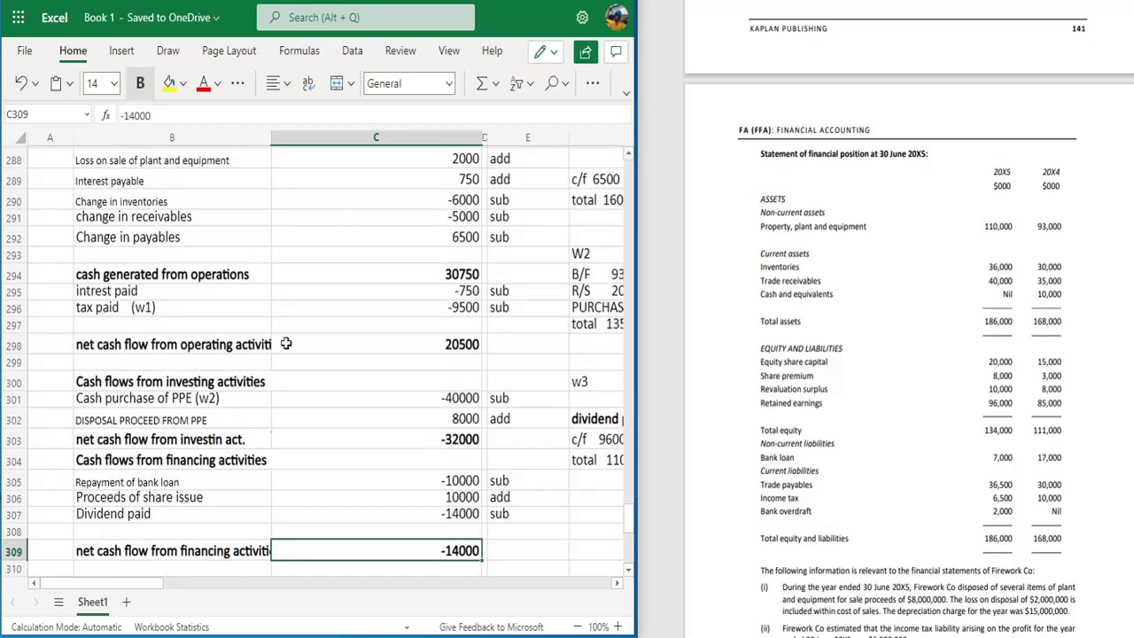
pyautogui.click(628, 570)
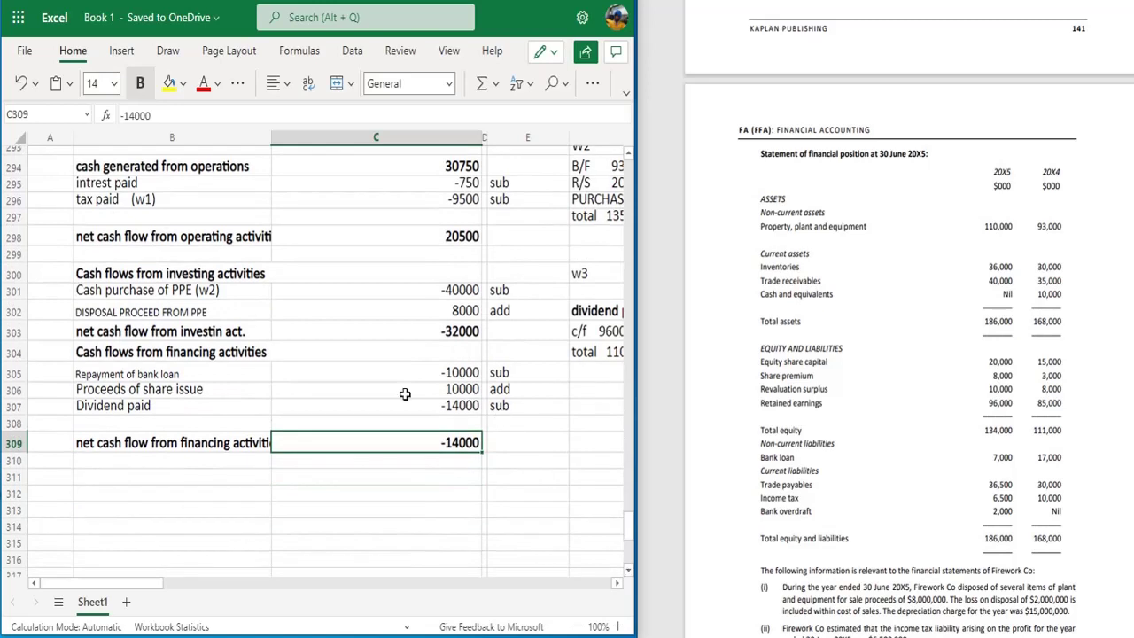
pyautogui.click(410, 235)
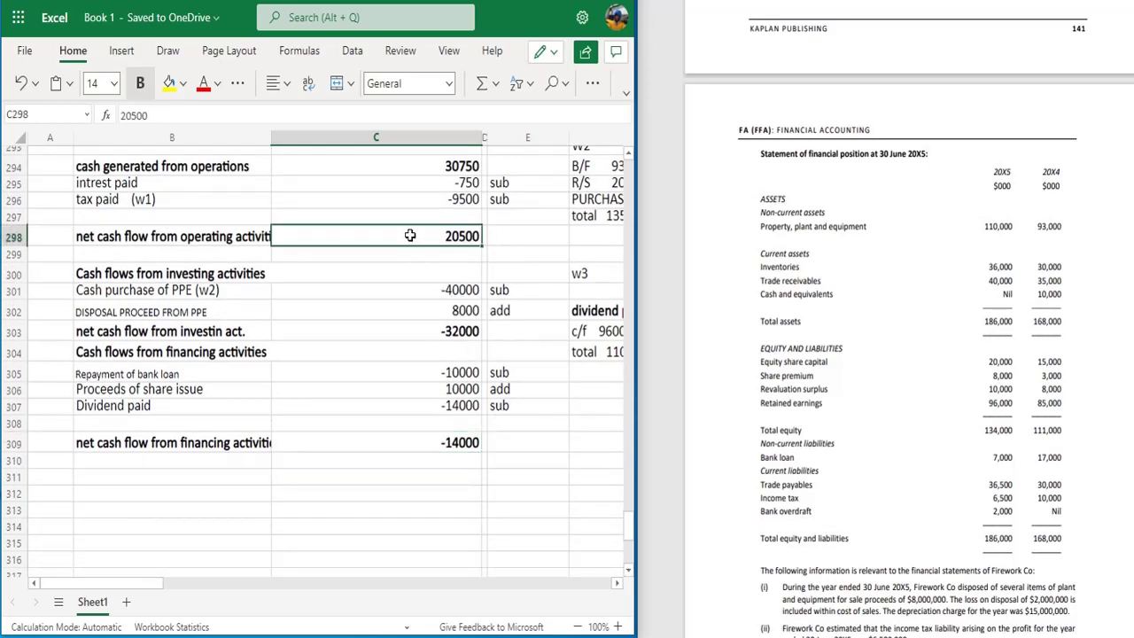
pyautogui.click(397, 333)
pyautogui.click(376, 453)
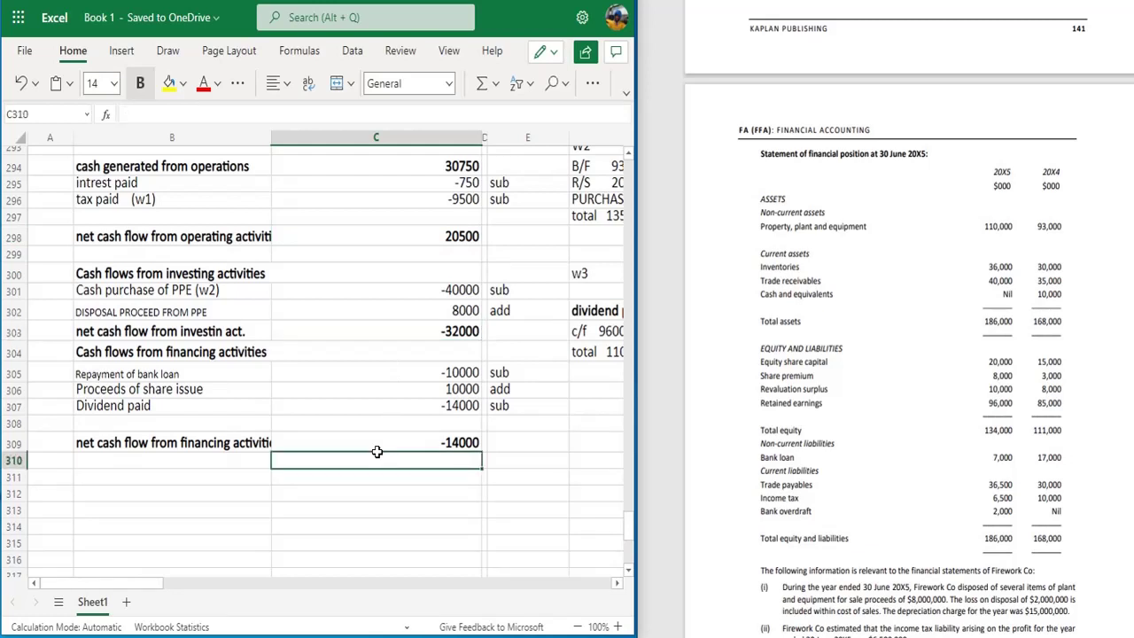
pyautogui.click(377, 442)
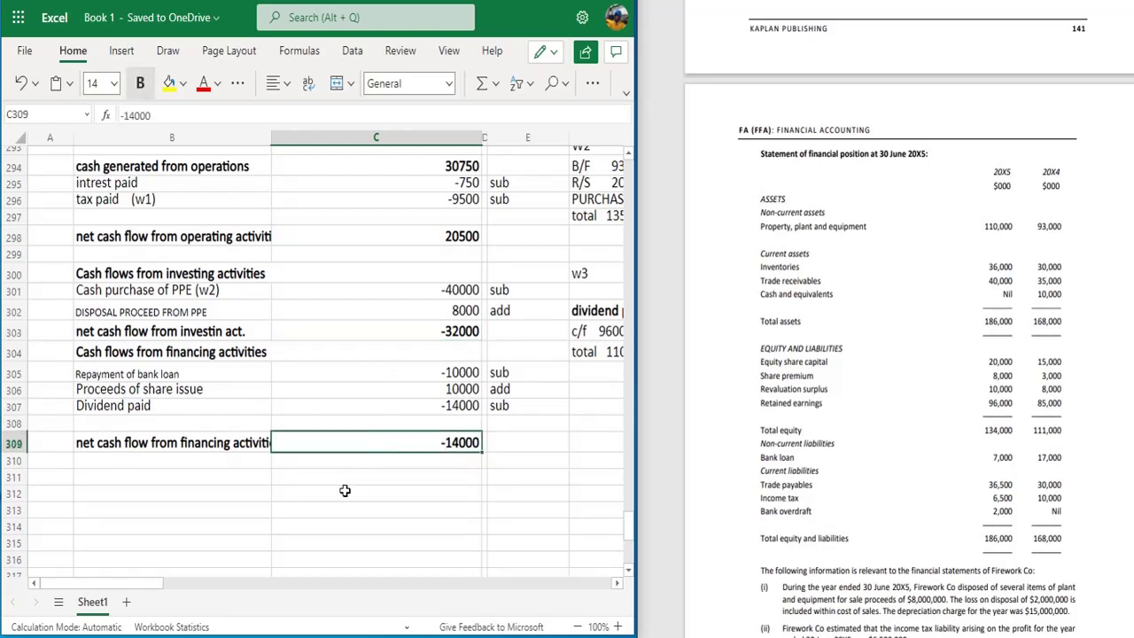
pyautogui.click(309, 480)
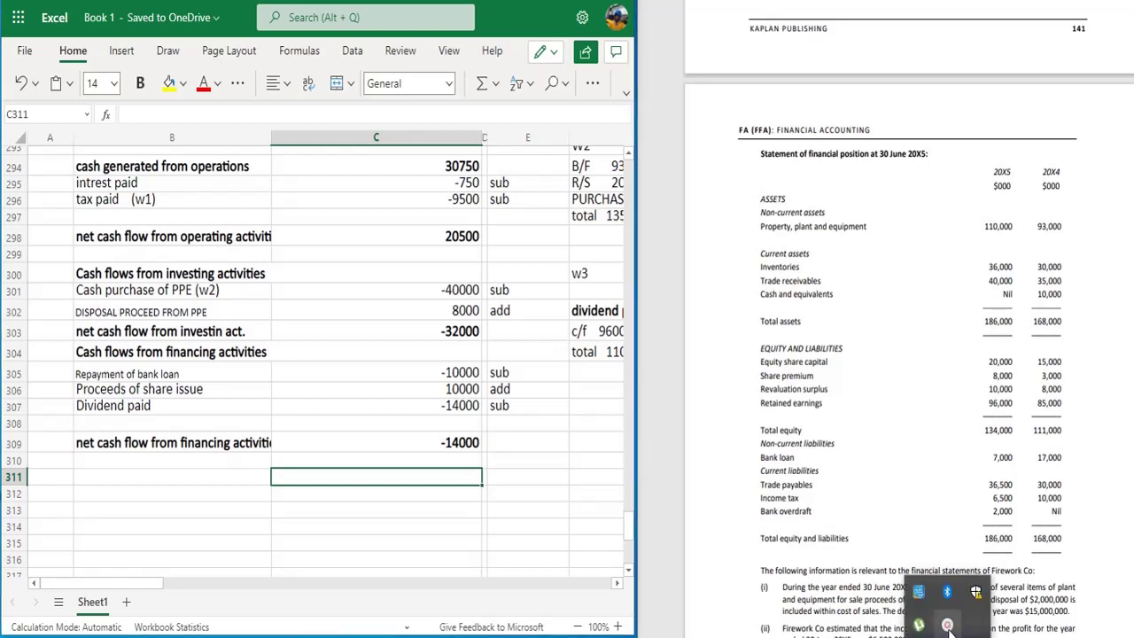
pyautogui.moveTo(954, 629)
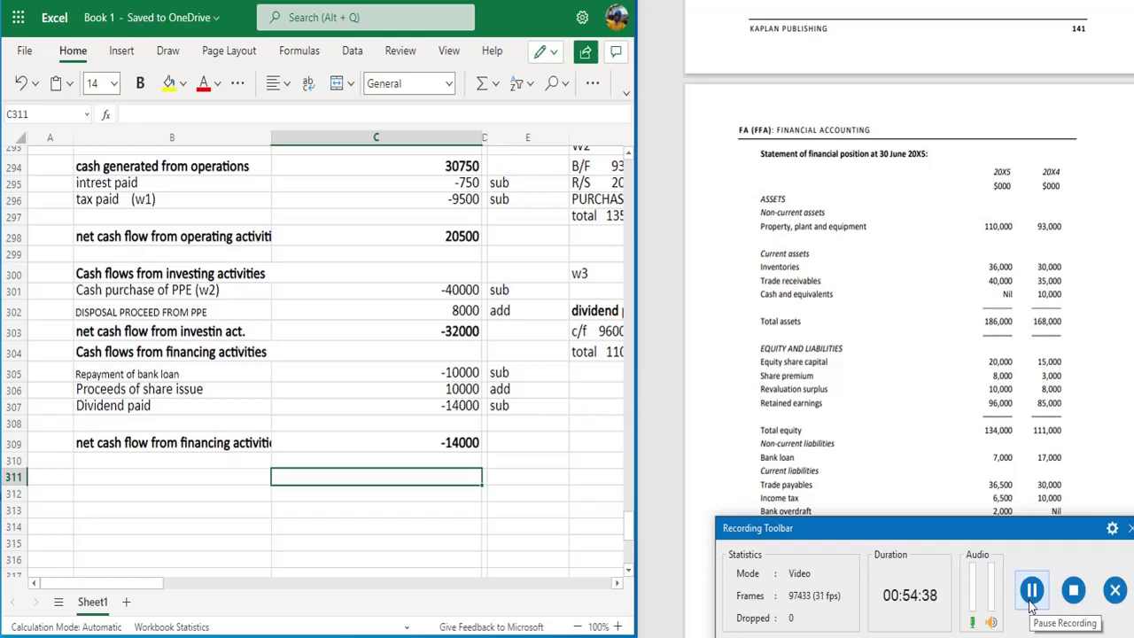
pyautogui.click(1032, 591)
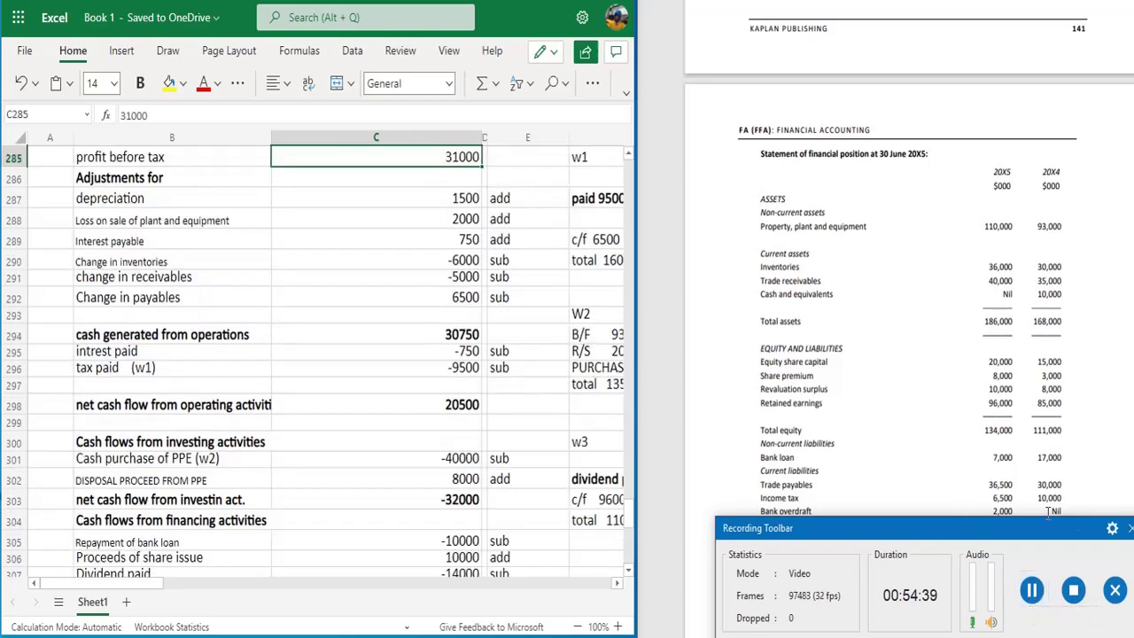
pyautogui.click(1130, 528)
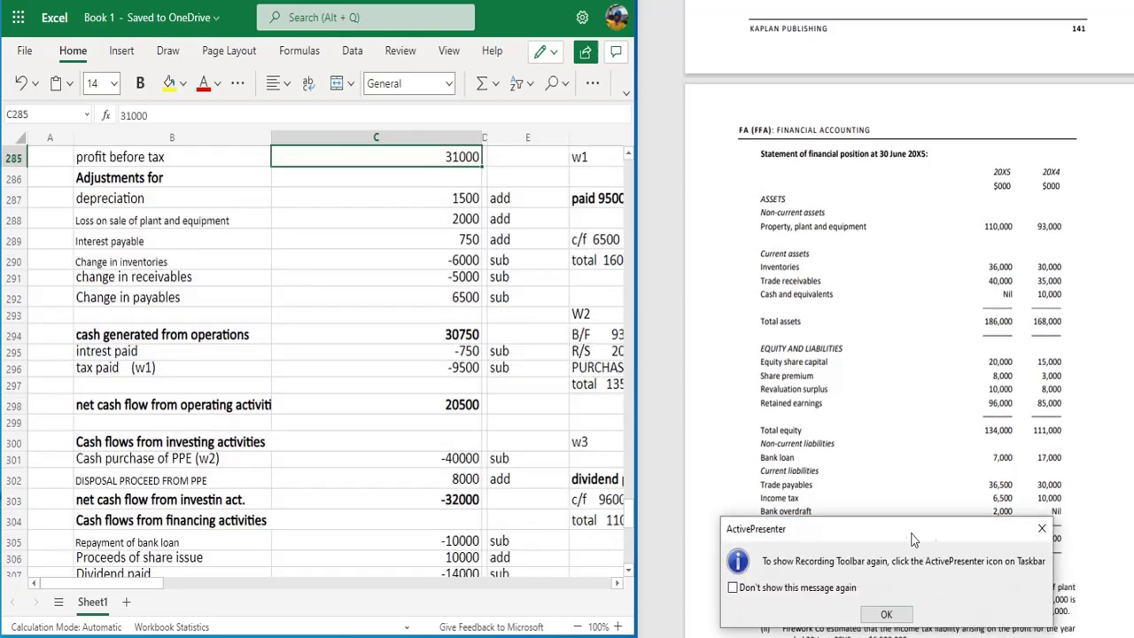
pyautogui.click(1041, 528)
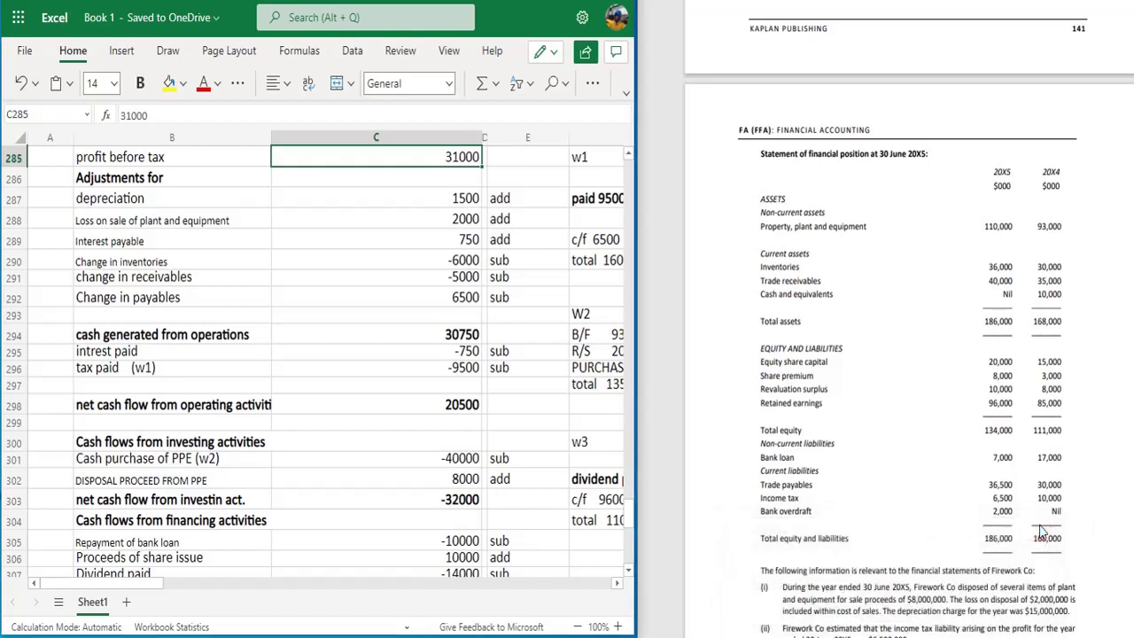
# Correct the depreciation adjustment in cell C287 to 15000.
pyautogui.click(381, 457)
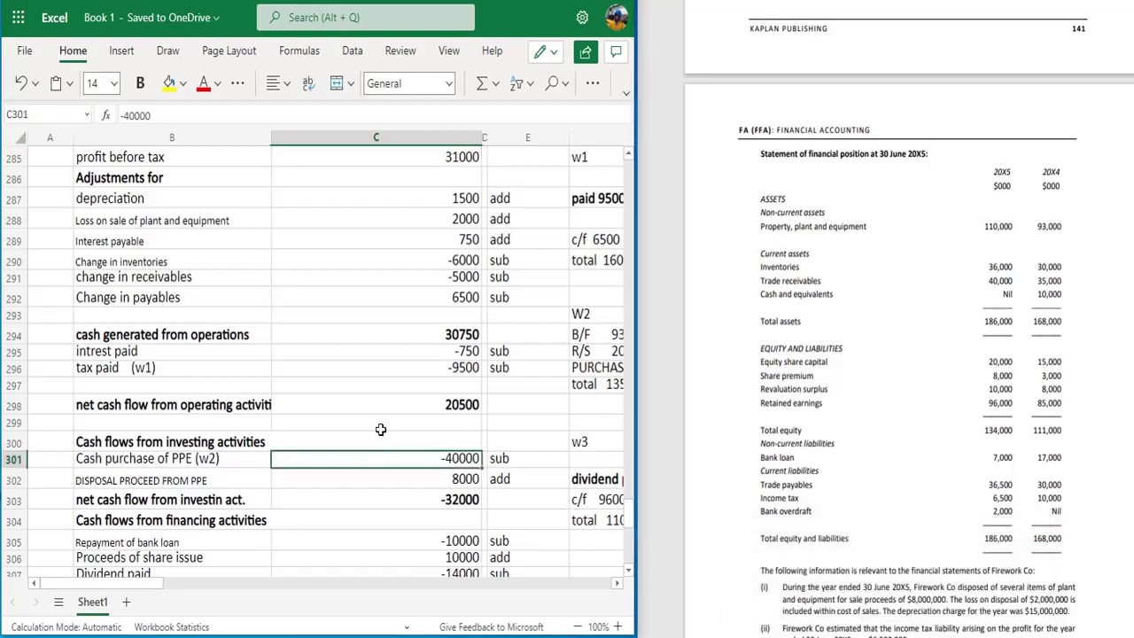
pyautogui.doubleClick(459, 198)
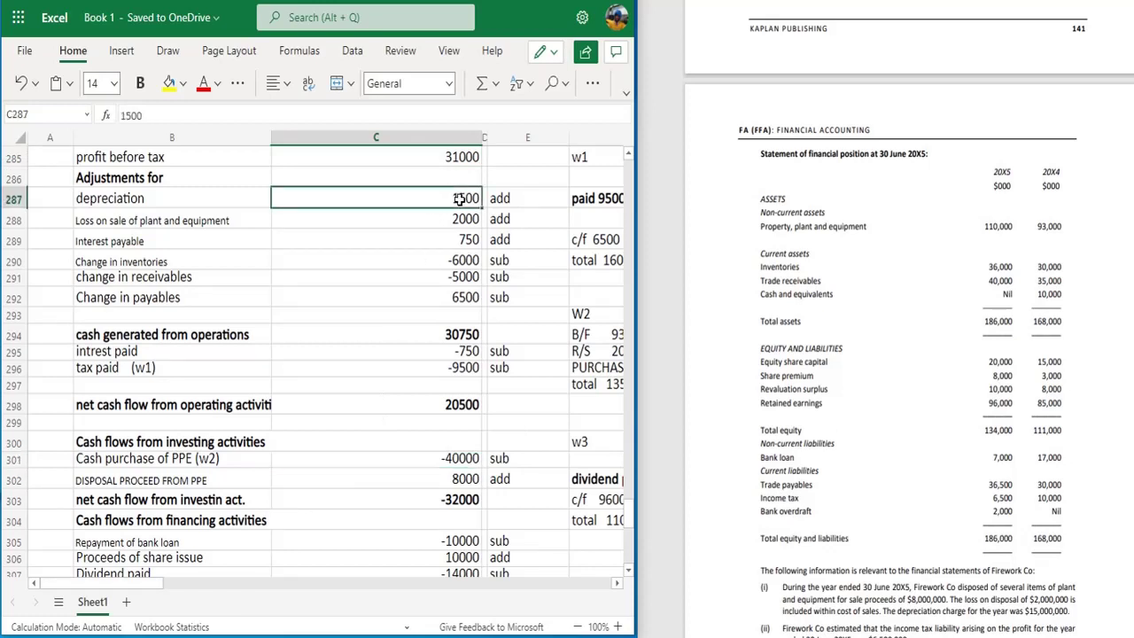
pyautogui.write('0')
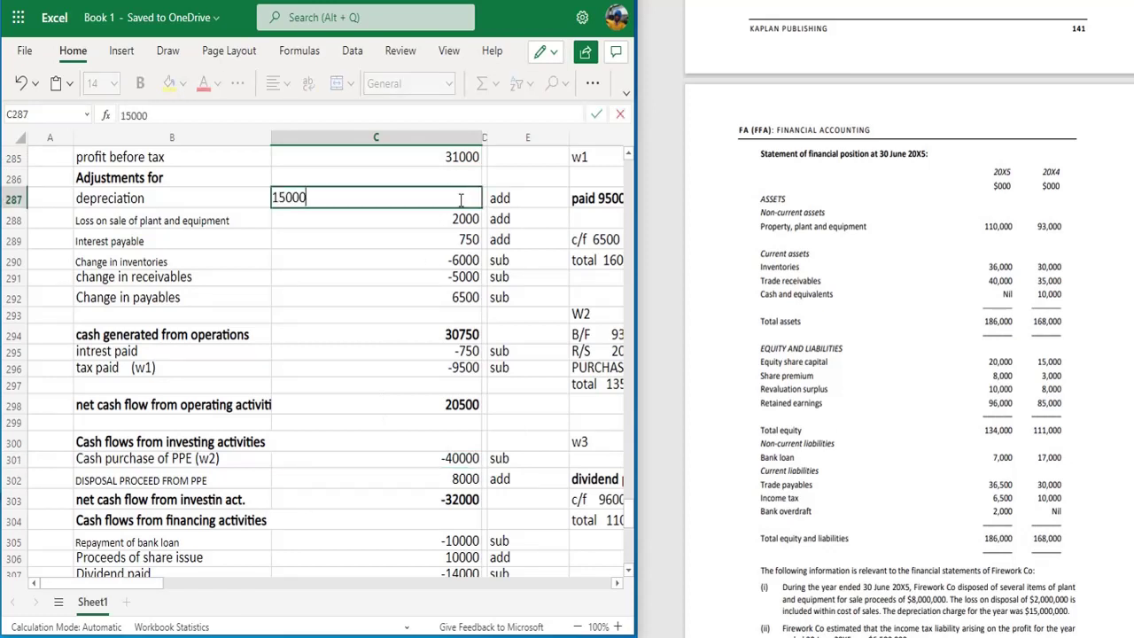
# Update cash generated from operations in C294 to 44250 and net cash flow from operating activities in C298 to 34000.
pyautogui.click(459, 333)
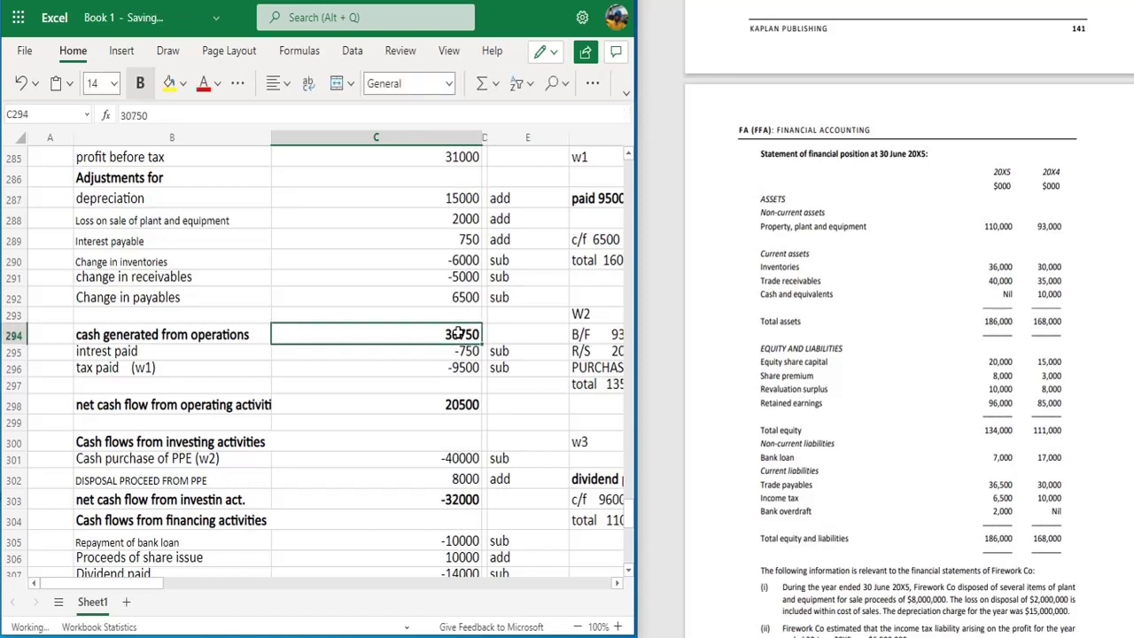
pyautogui.press('BackSpace')
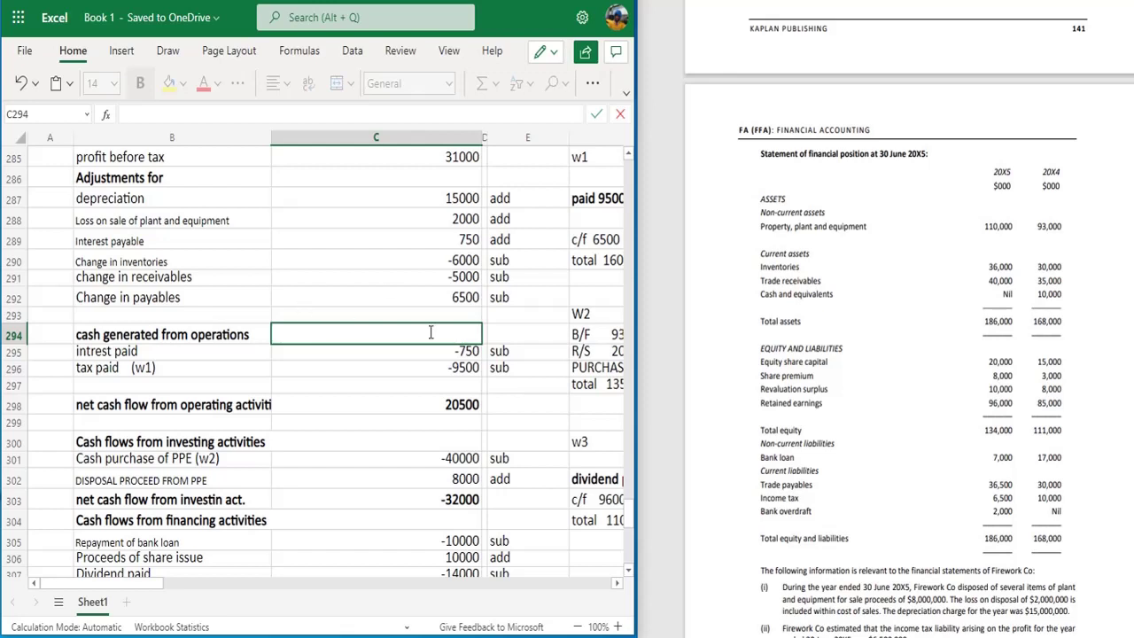
pyautogui.write('44250')
pyautogui.click(447, 405)
pyautogui.press('Delete')
pyautogui.write('34000')
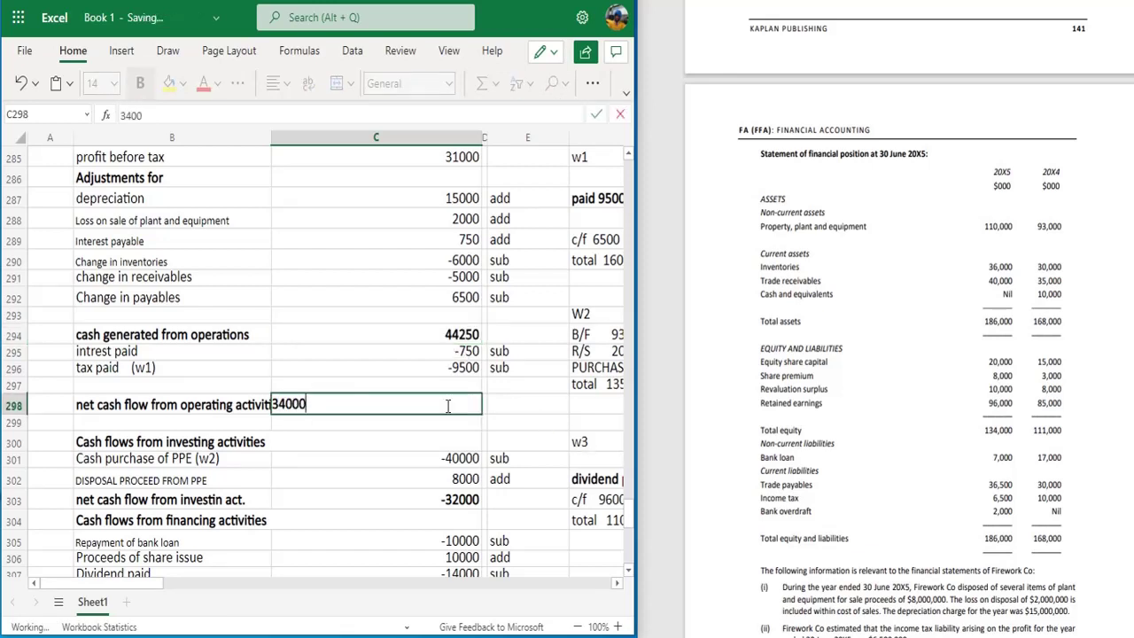
# Enter -12000 in cell C311 as the combined total of the three net cash flow subtotals.
pyautogui.click(418, 501)
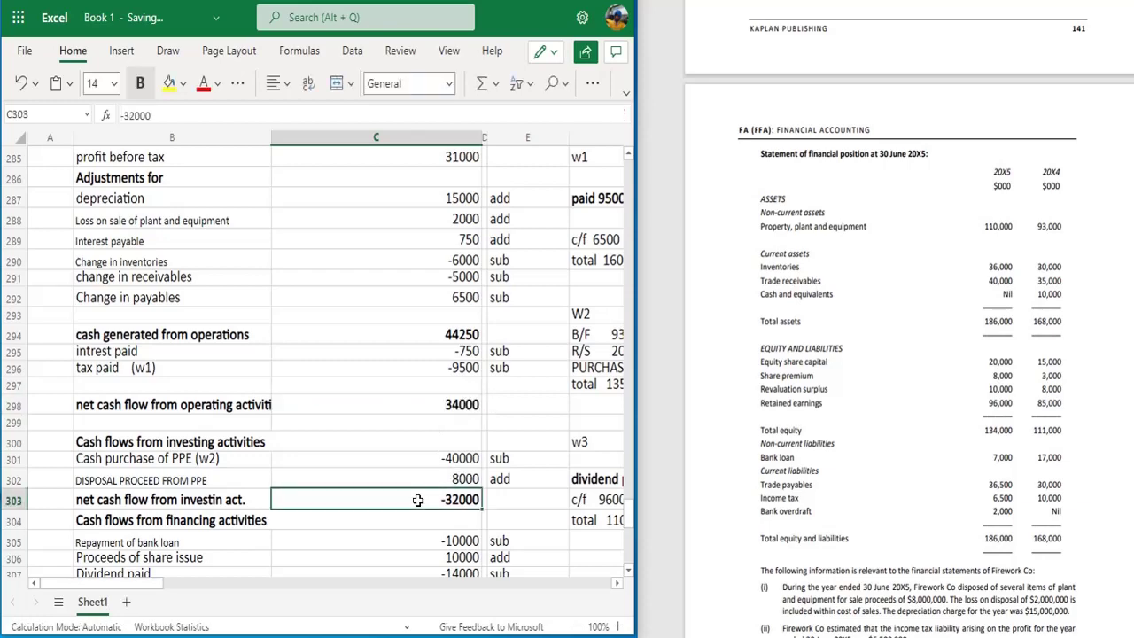
pyautogui.click(631, 573)
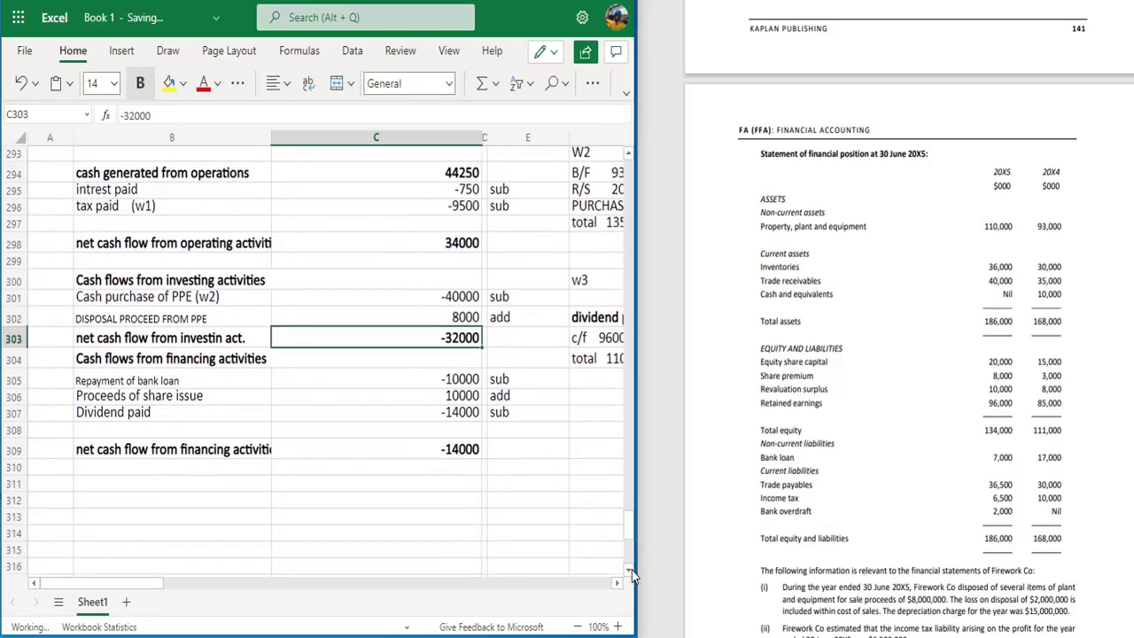
pyautogui.click(356, 483)
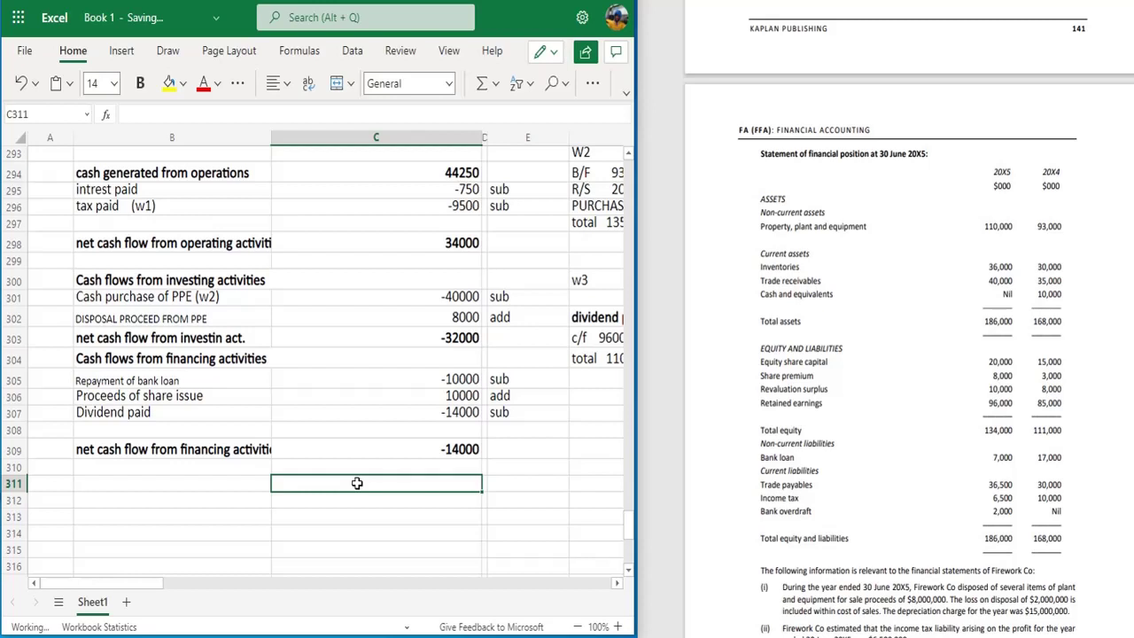
pyautogui.write('-12000')
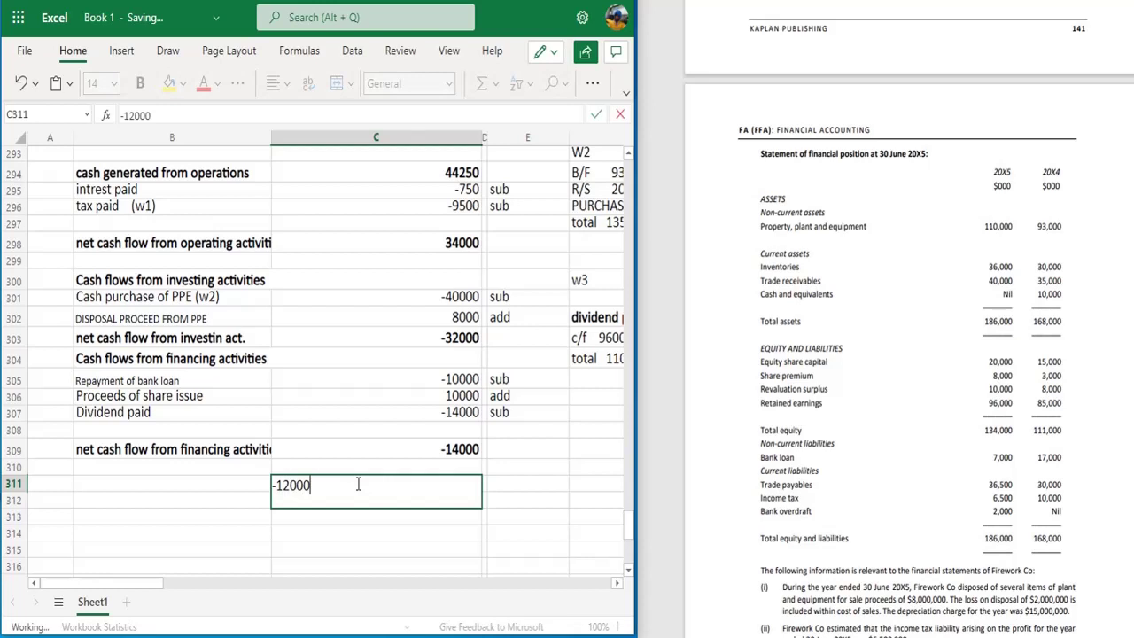
pyautogui.press('Return')
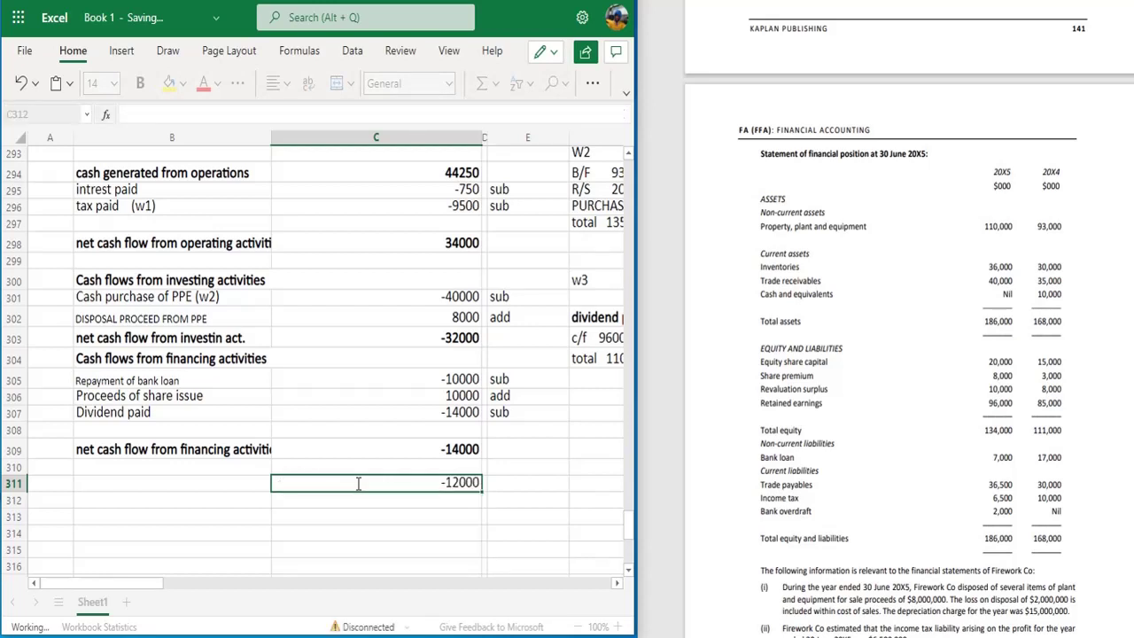
pyautogui.press('Up')
pyautogui.press('Home')
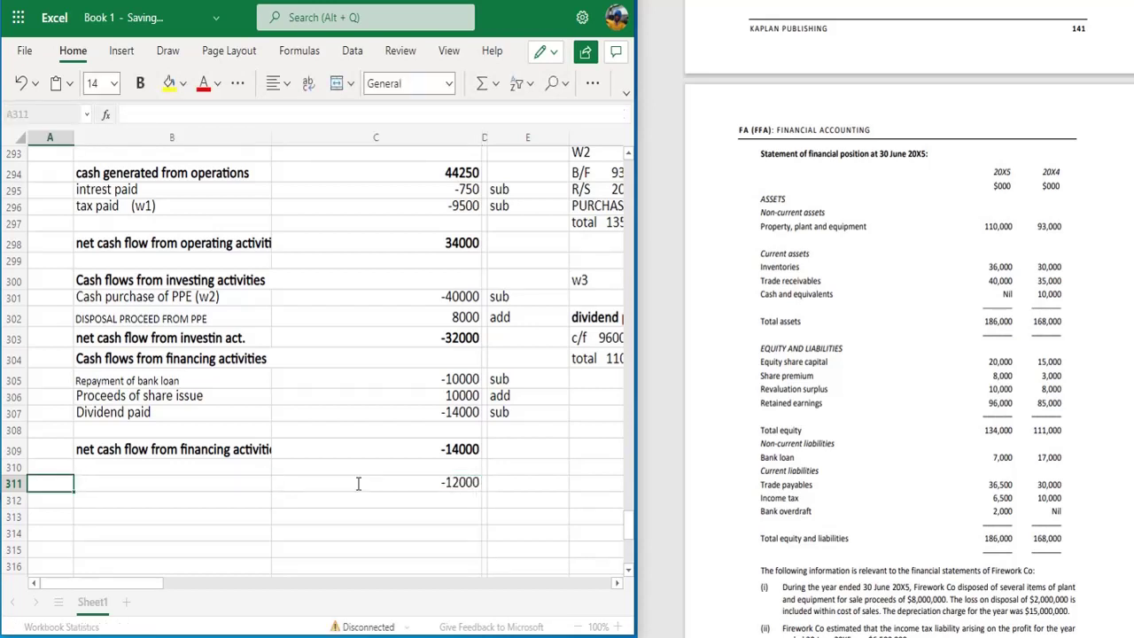
pyautogui.click(253, 482)
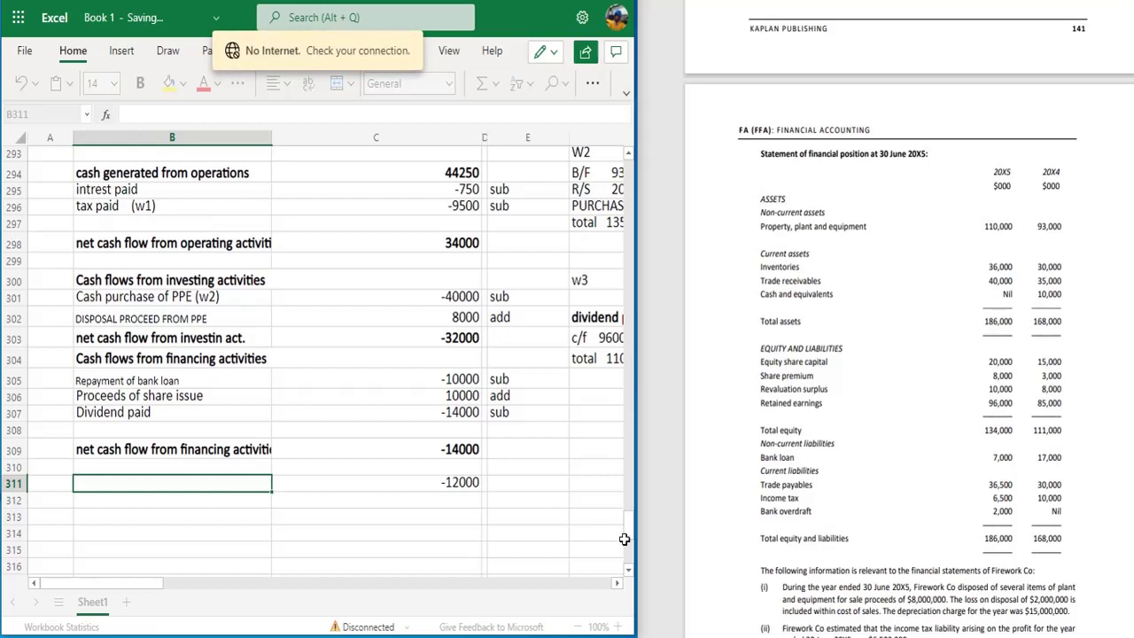
pyautogui.click(948, 637)
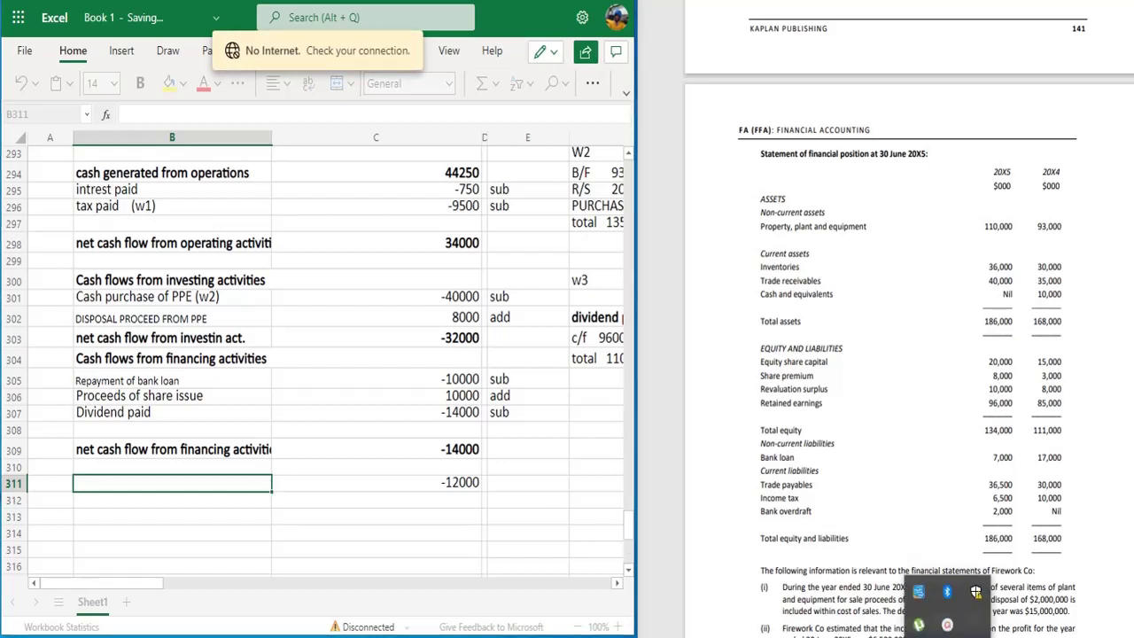
pyautogui.click(948, 625)
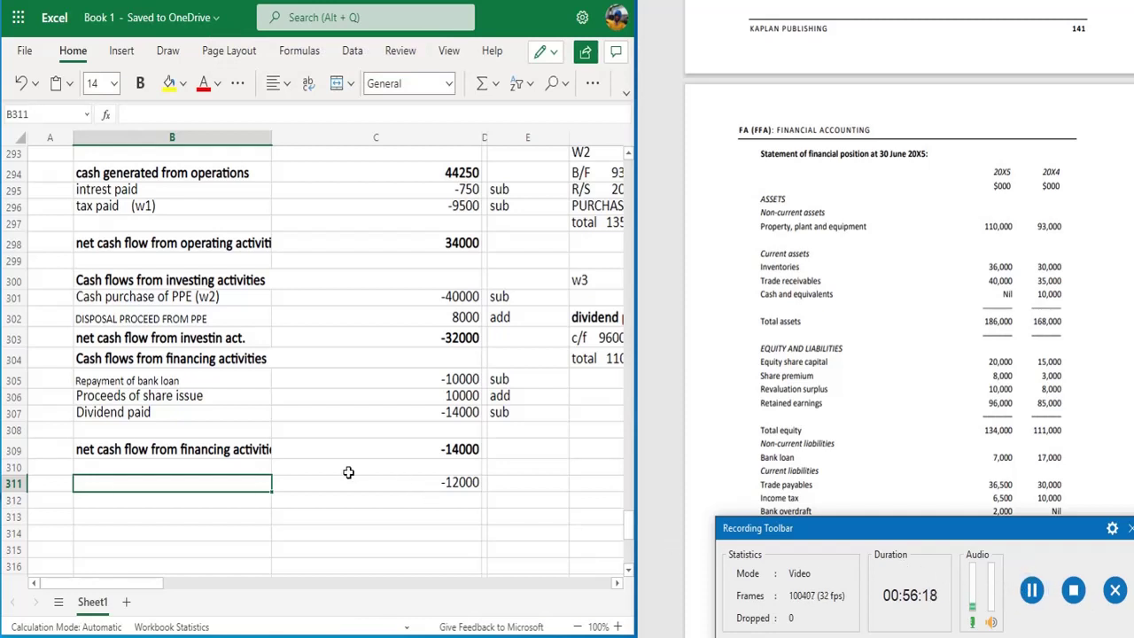
# Label cell B311 "decrease in cash and cash equivalents" and make the label bold.
pyautogui.doubleClick(254, 481)
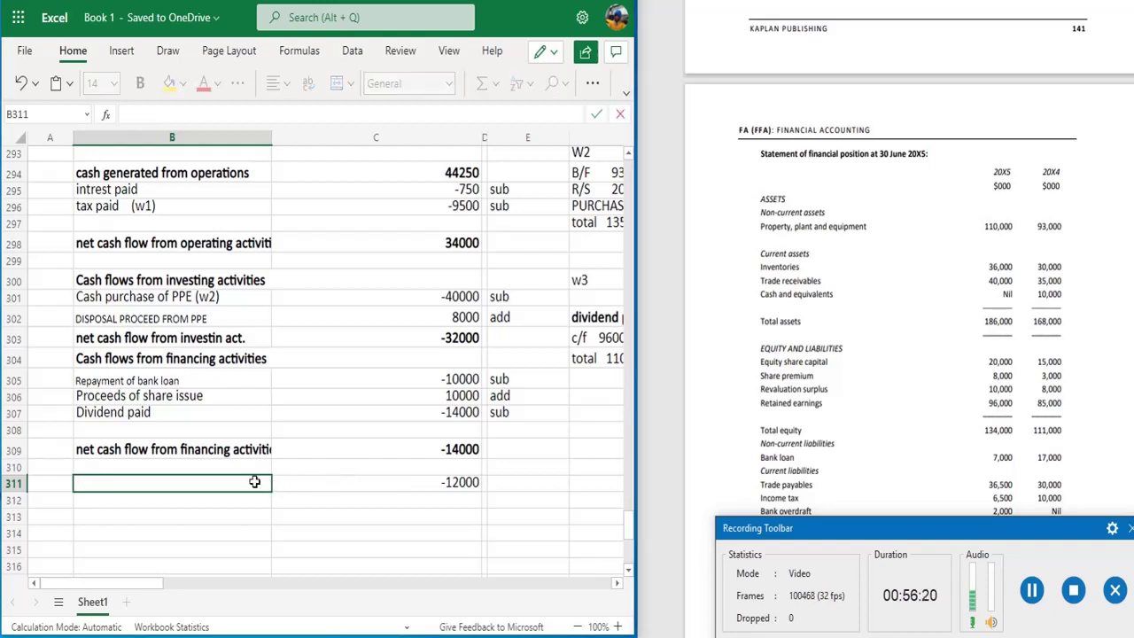
pyautogui.write('decre')
pyautogui.write('as')
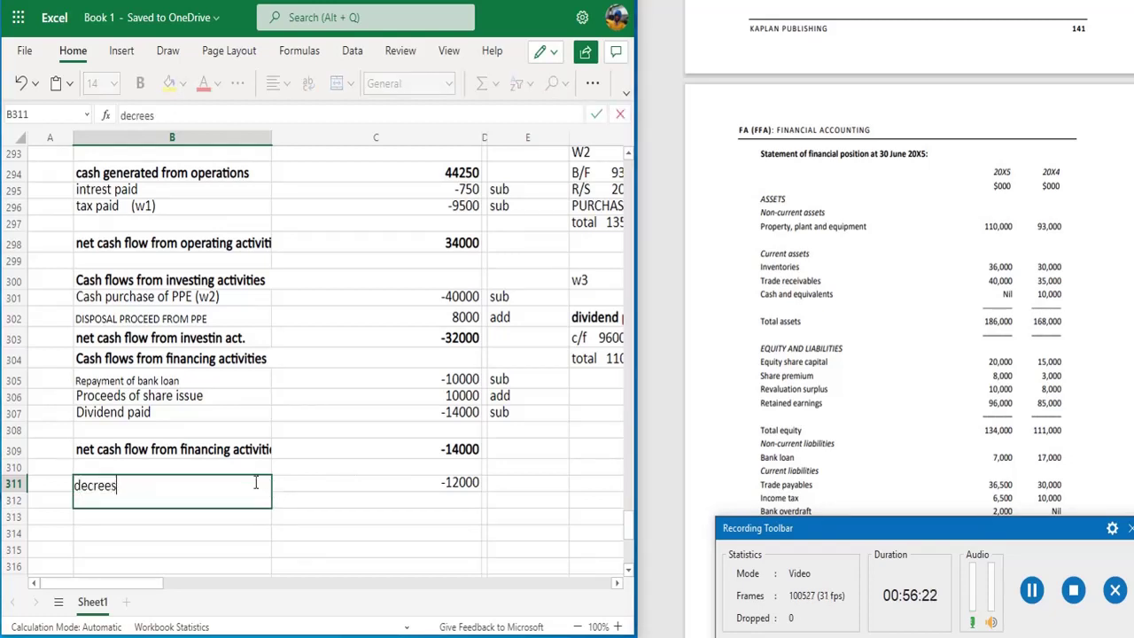
pyautogui.press('BackSpace')
pyautogui.press('BackSpace')
pyautogui.write('ase in cash and cash')
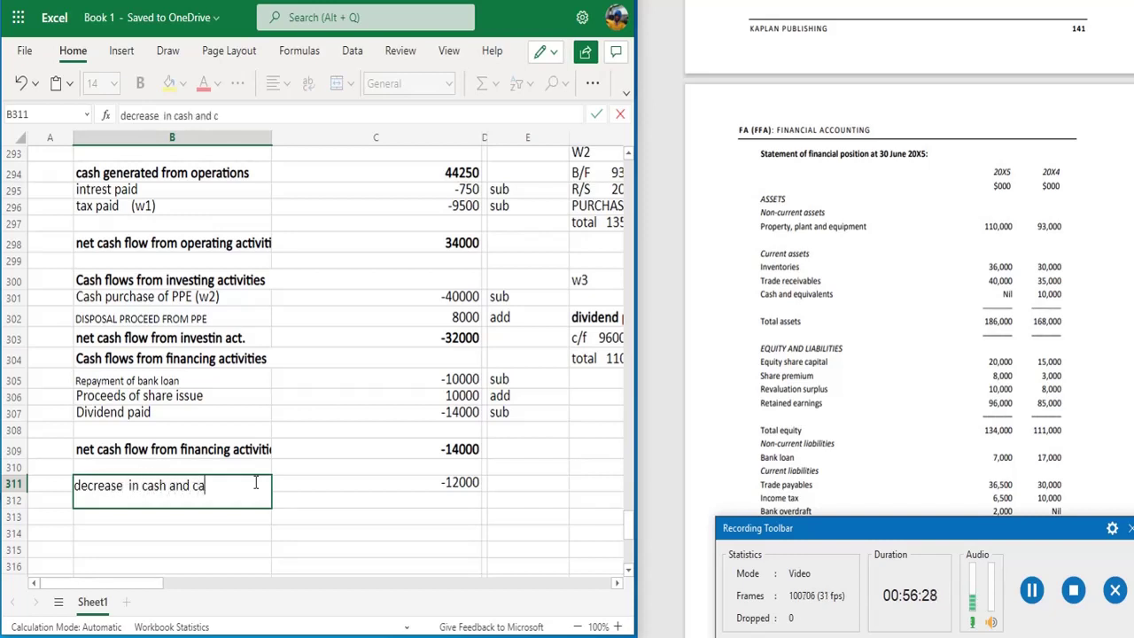
pyautogui.write(' equivalents')
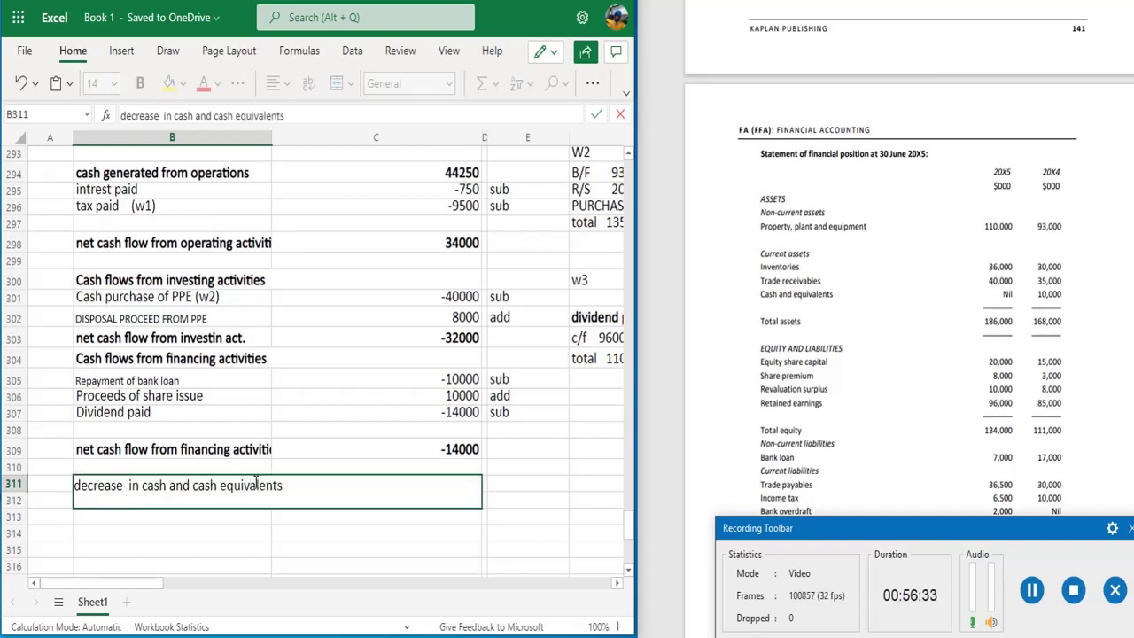
pyautogui.press('Return')
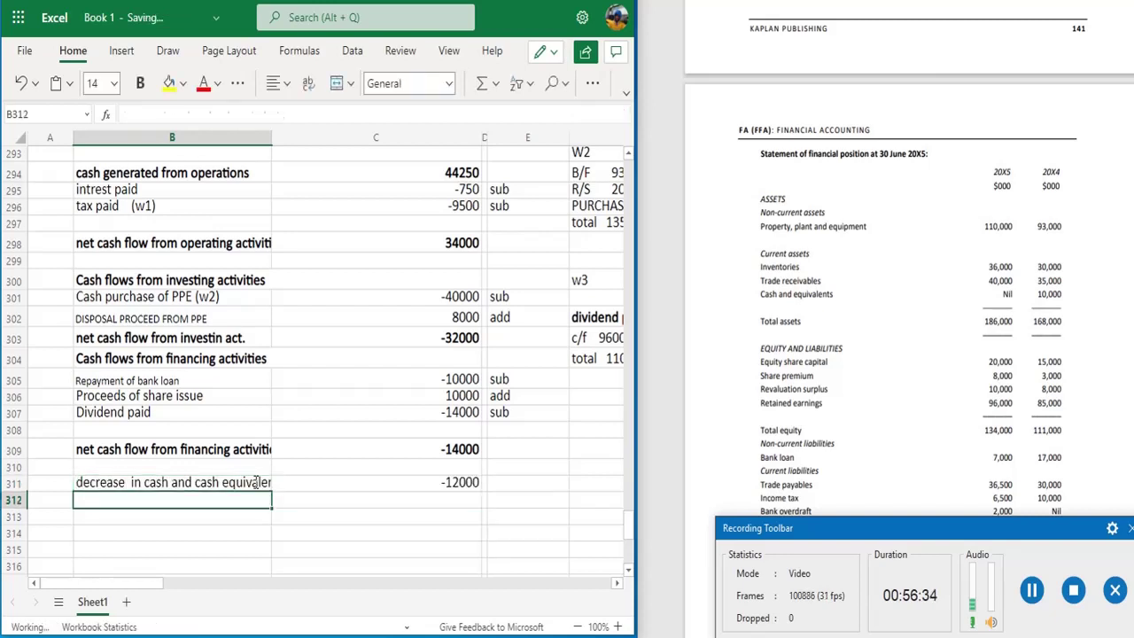
pyautogui.click(256, 480)
pyautogui.hotkey('ctrl', 'b')
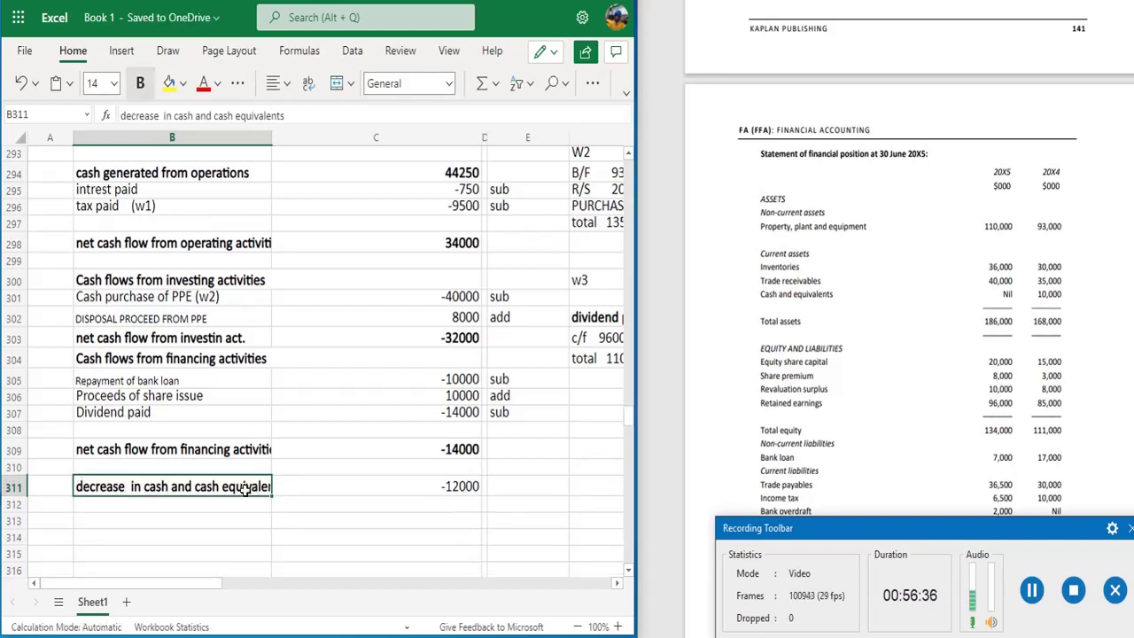
# Add the label "cash & cash equi. at the start" in cell B312.
pyautogui.click(234, 506)
pyautogui.write('cash')
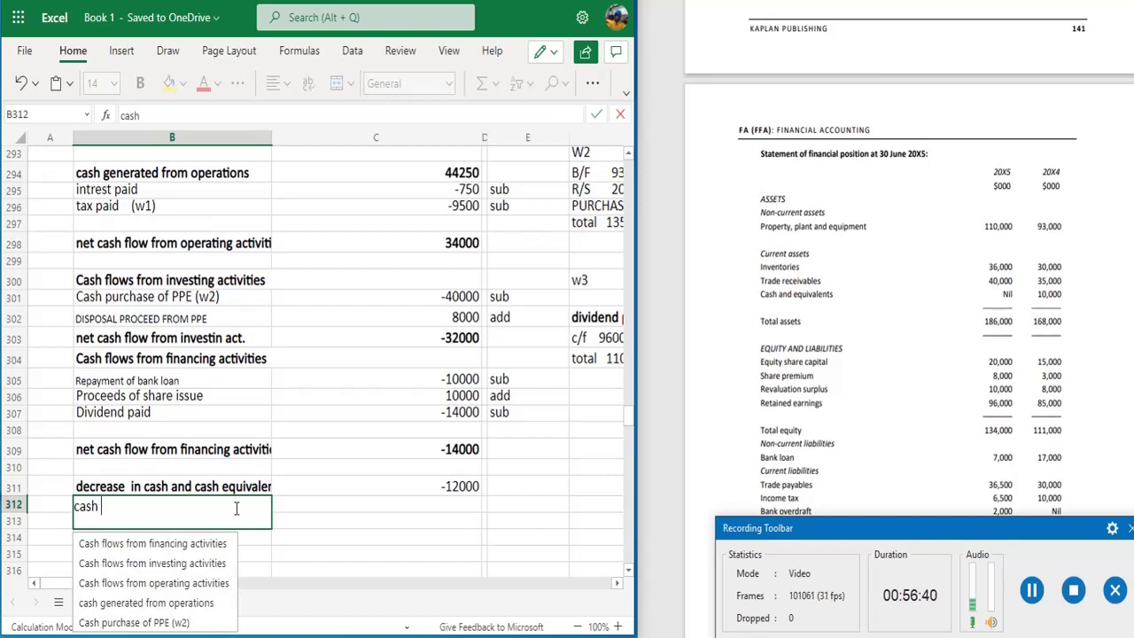
pyautogui.write(' & c')
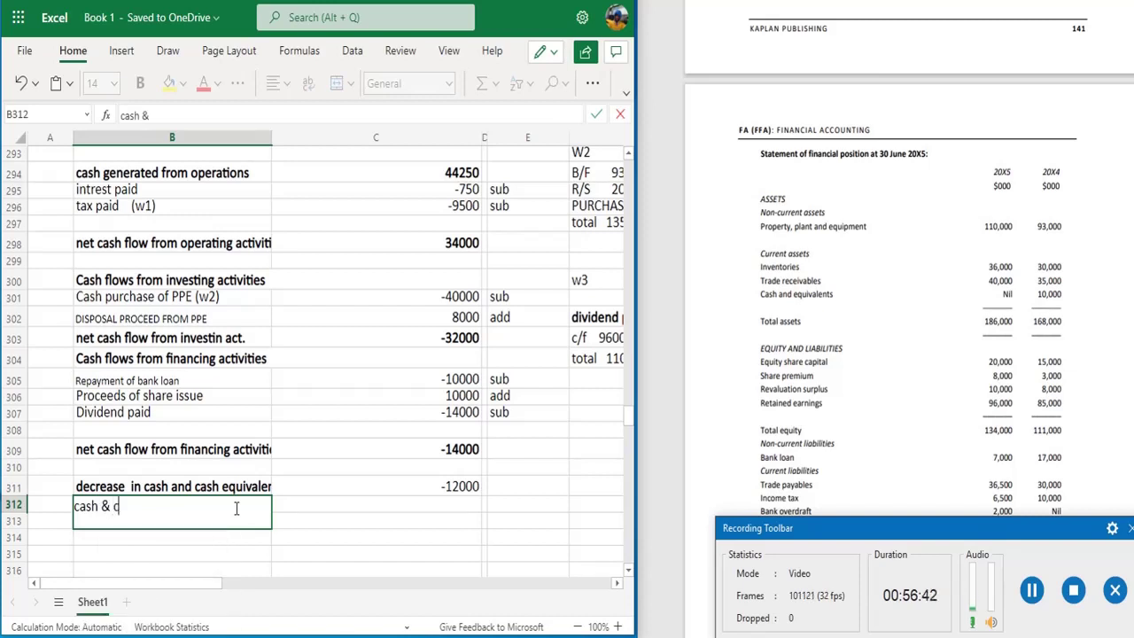
pyautogui.write('ash equi')
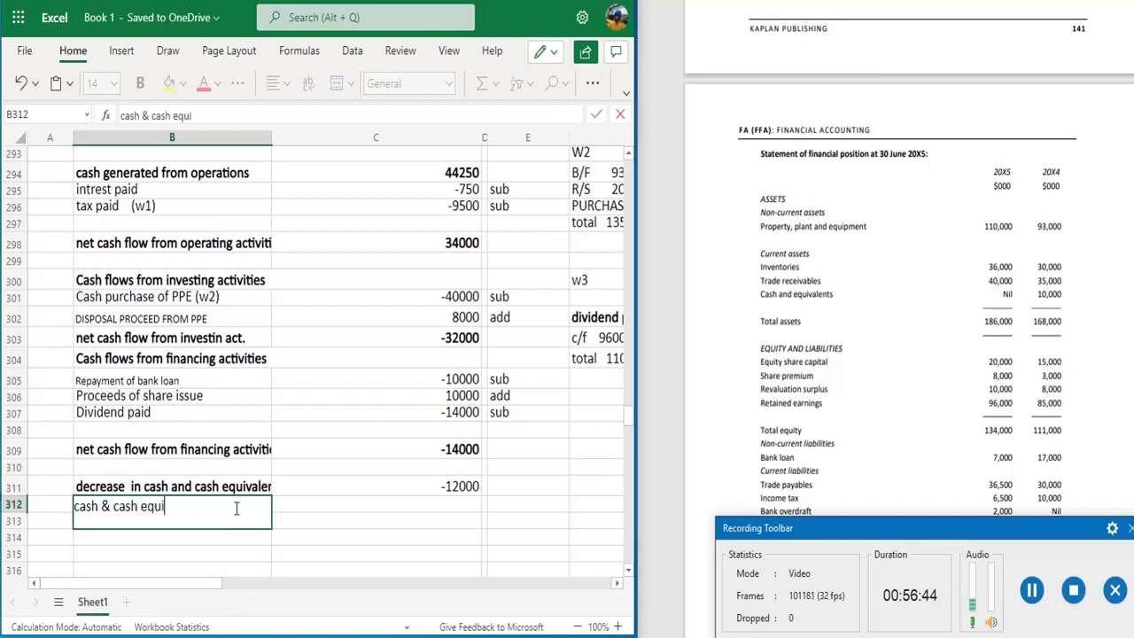
pyautogui.write('. at the s')
pyautogui.write('tart')
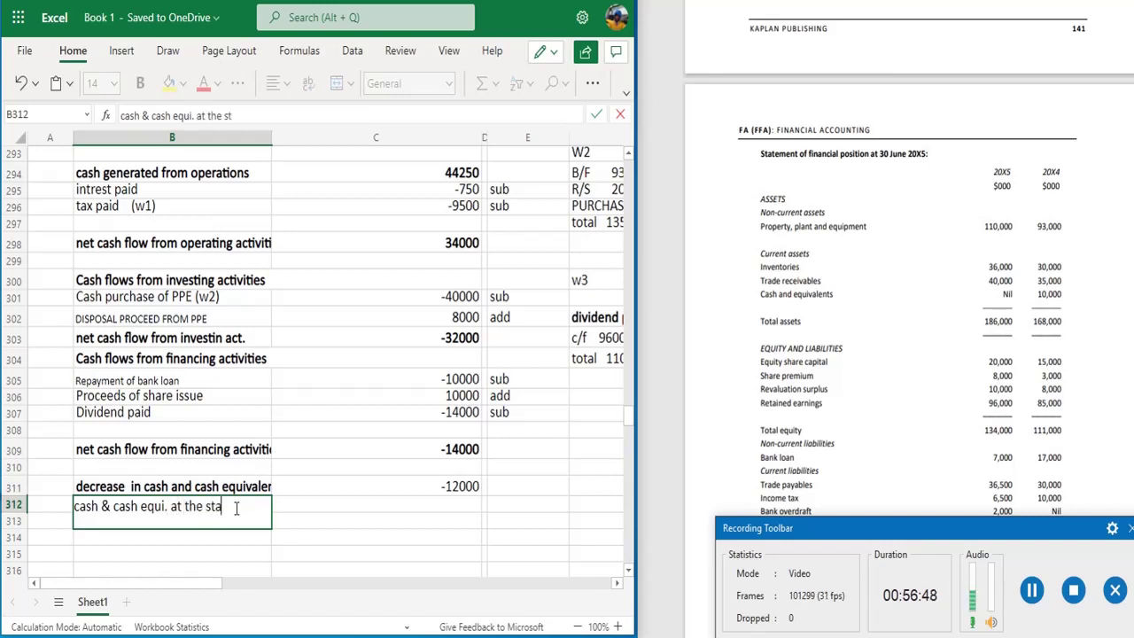
pyautogui.click(282, 514)
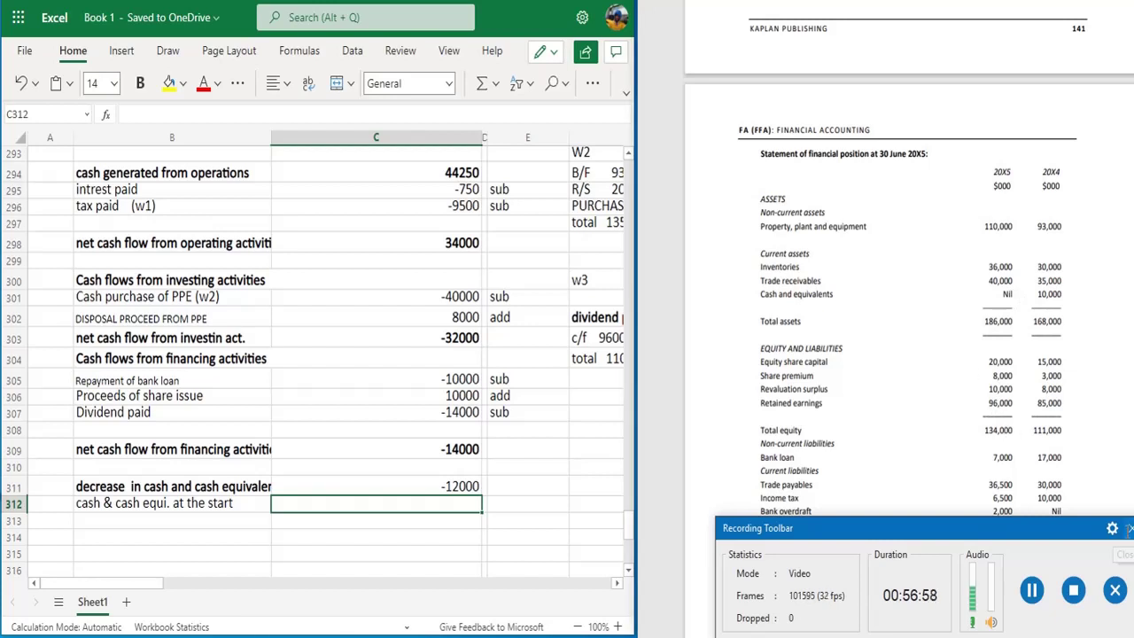
# Enter 10000 in cell C312 as the opening cash balance from the 20X4 statement of financial position.
pyautogui.click(1129, 529)
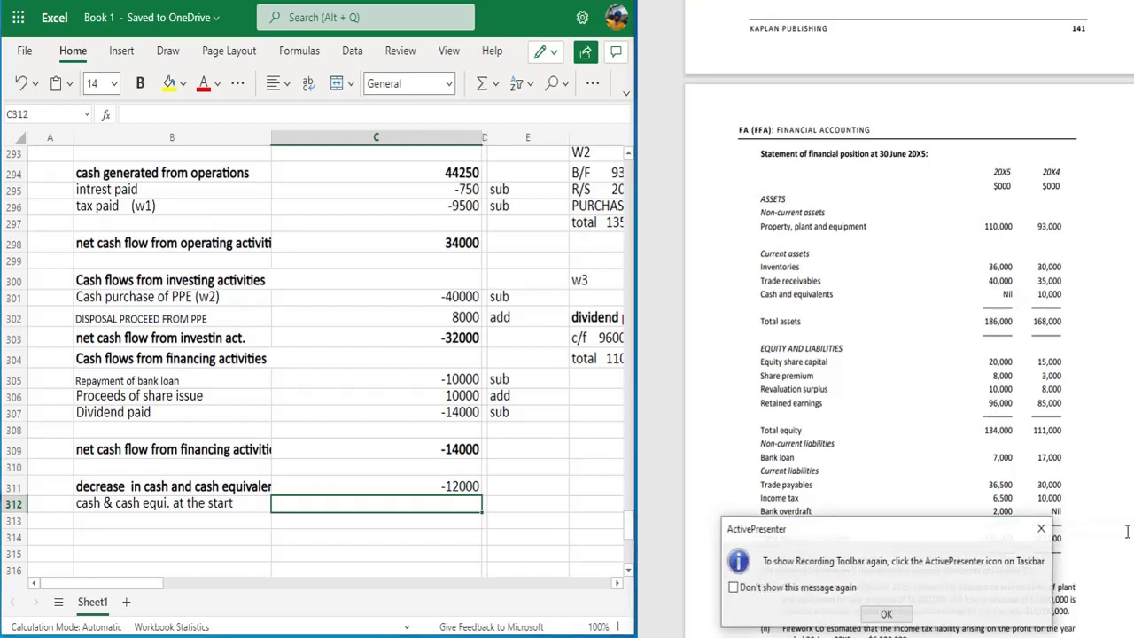
pyautogui.click(1041, 530)
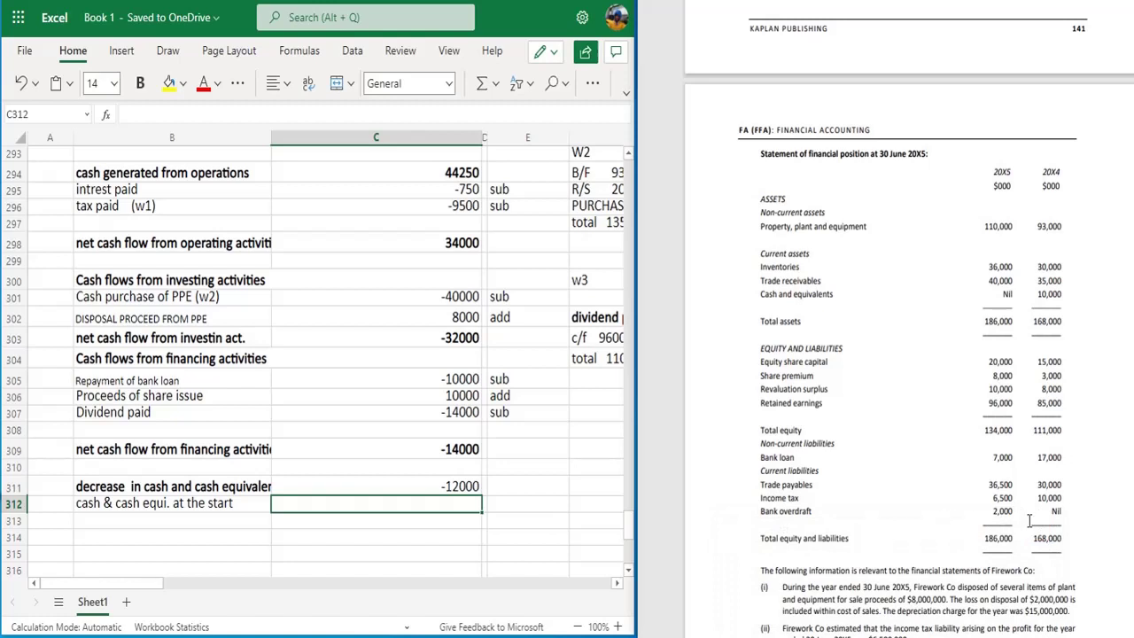
pyautogui.doubleClick(412, 509)
pyautogui.write('10000')
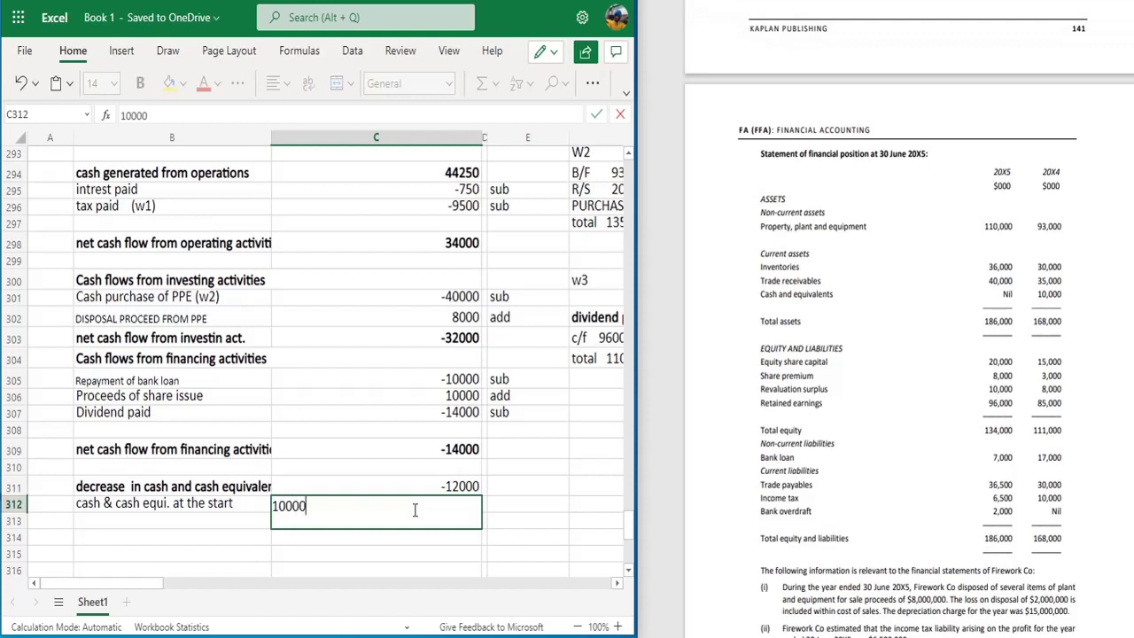
pyautogui.press('Return')
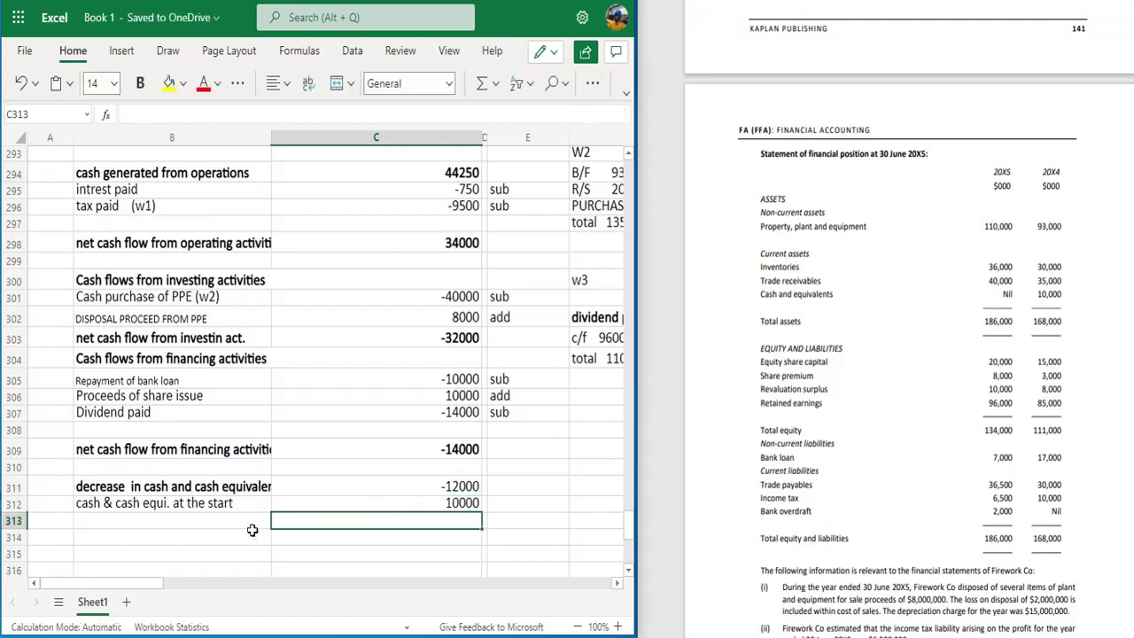
# Enter -2000 in cell C313 as the closing balance of cash and cash equivalents.
pyautogui.doubleClick(425, 528)
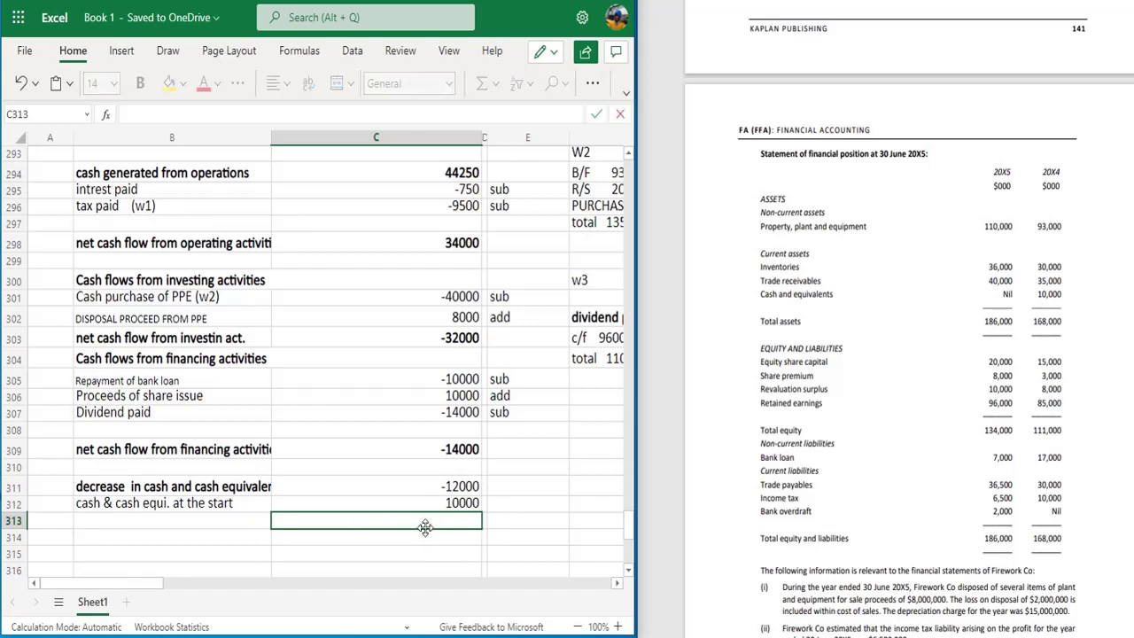
pyautogui.write('-2000')
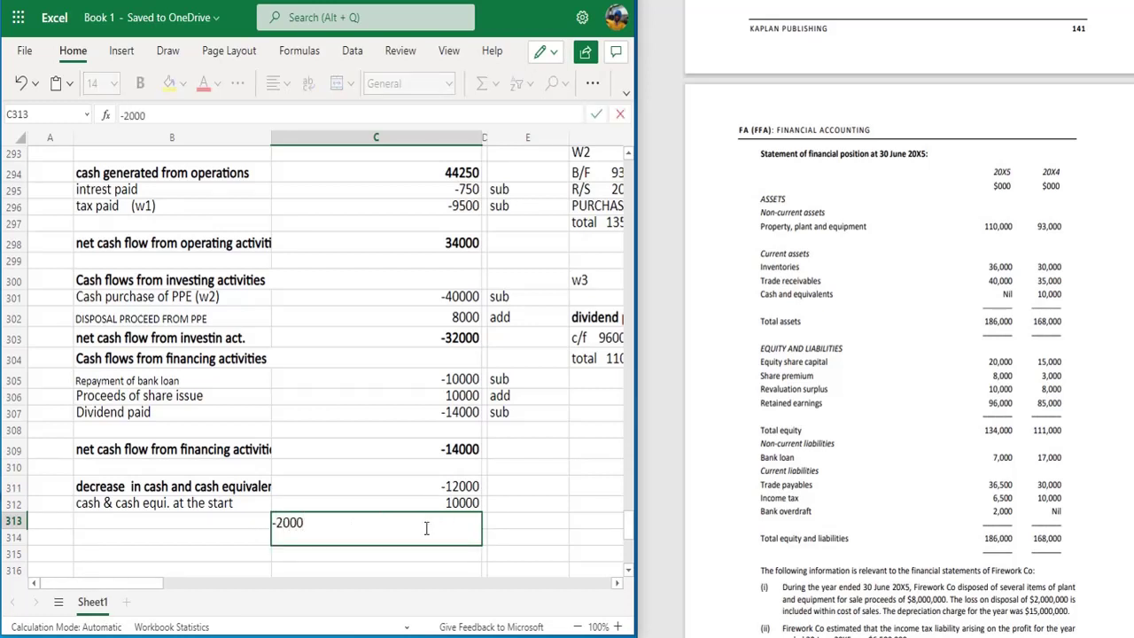
pyautogui.click(253, 538)
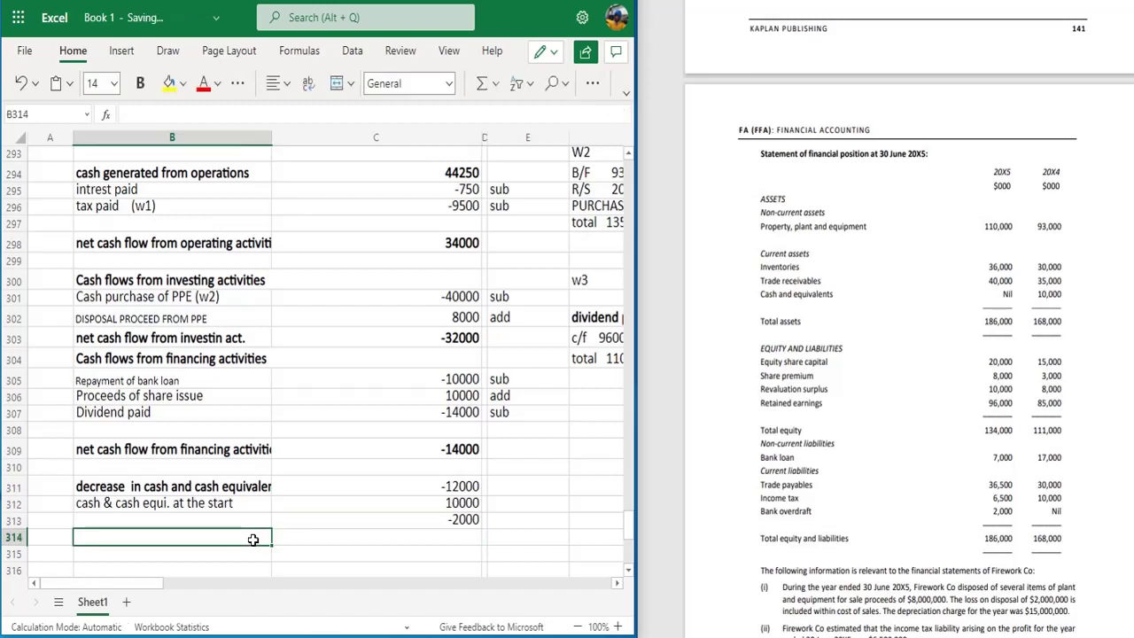
# Label cell B313 "cash & cash equi. at the end", adapting the wording of the label above.
pyautogui.click(186, 520)
pyautogui.write('cash ')
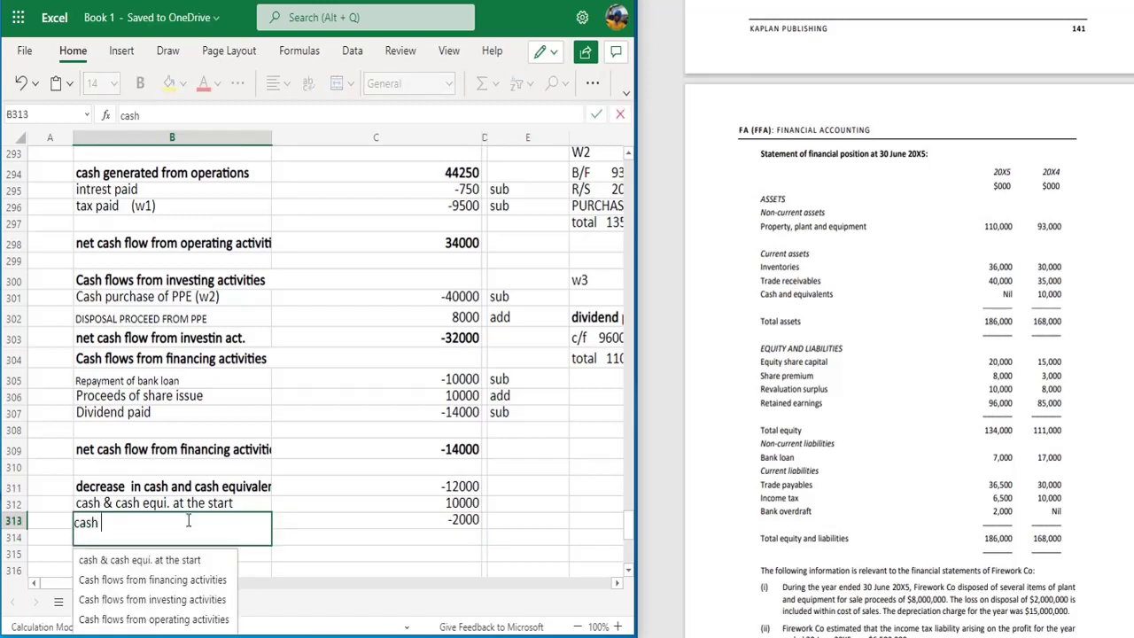
pyautogui.write('&')
pyautogui.press('Tab')
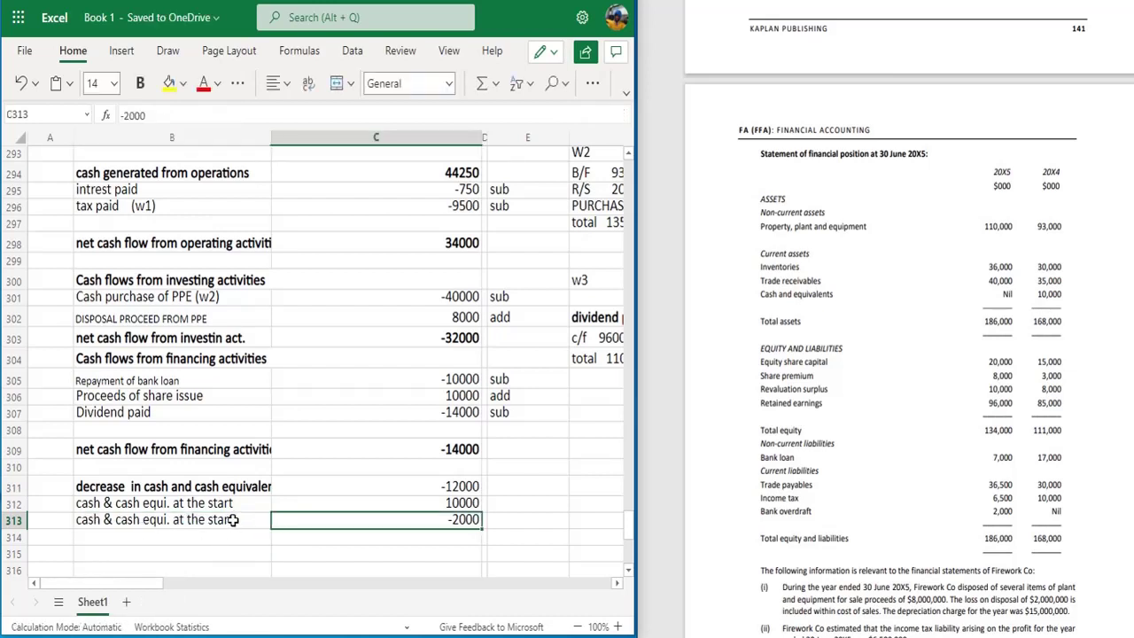
pyautogui.doubleClick(232, 521)
pyautogui.press('BackSpace')
pyautogui.press('BackSpace')
pyautogui.press('BackSpace')
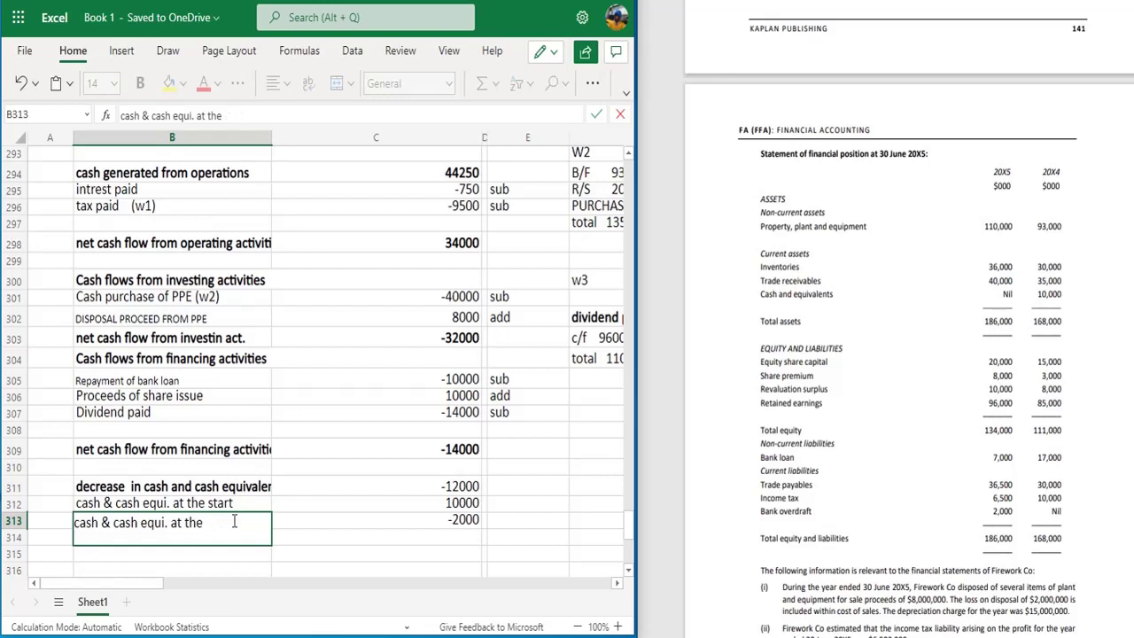
pyautogui.write('end')
pyautogui.click(784, 419)
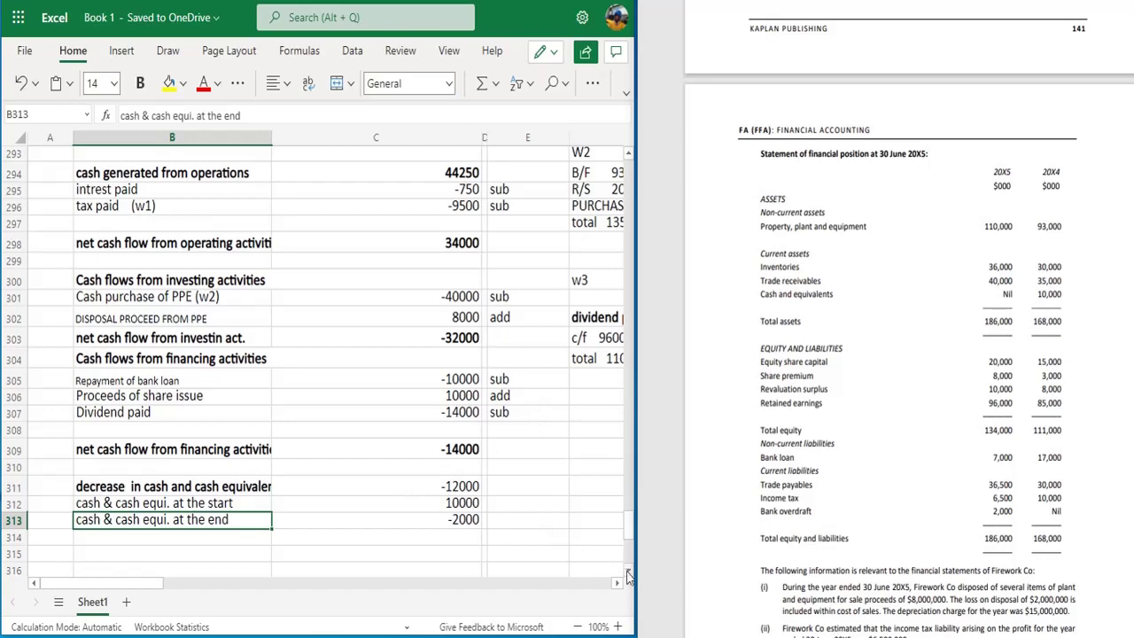
pyautogui.scroll(-6, 628, 574)
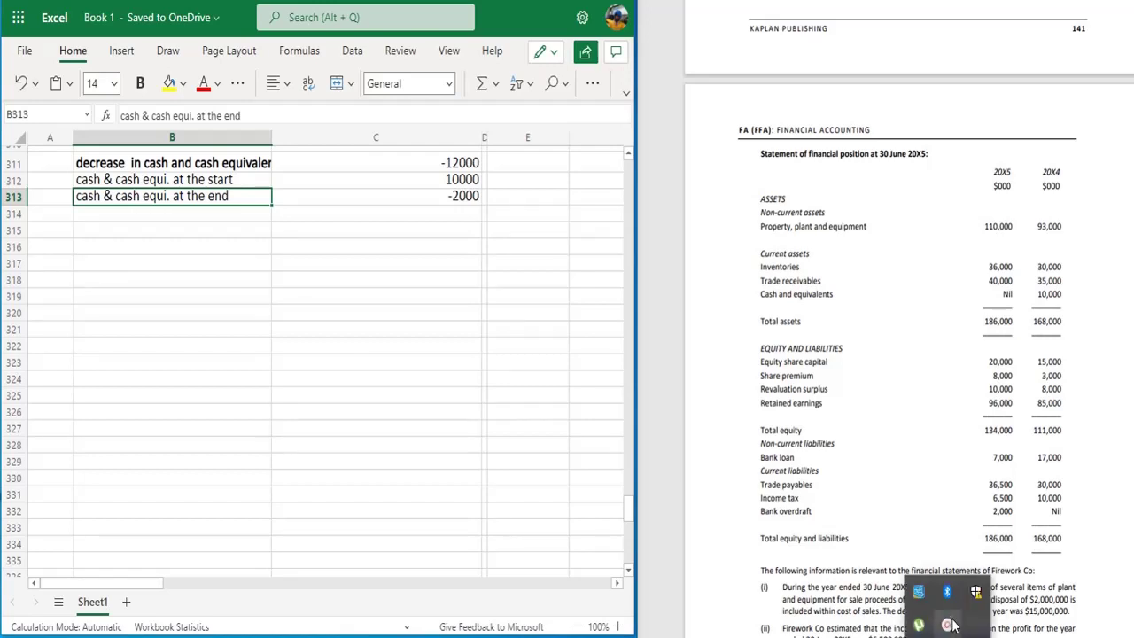
pyautogui.click(955, 622)
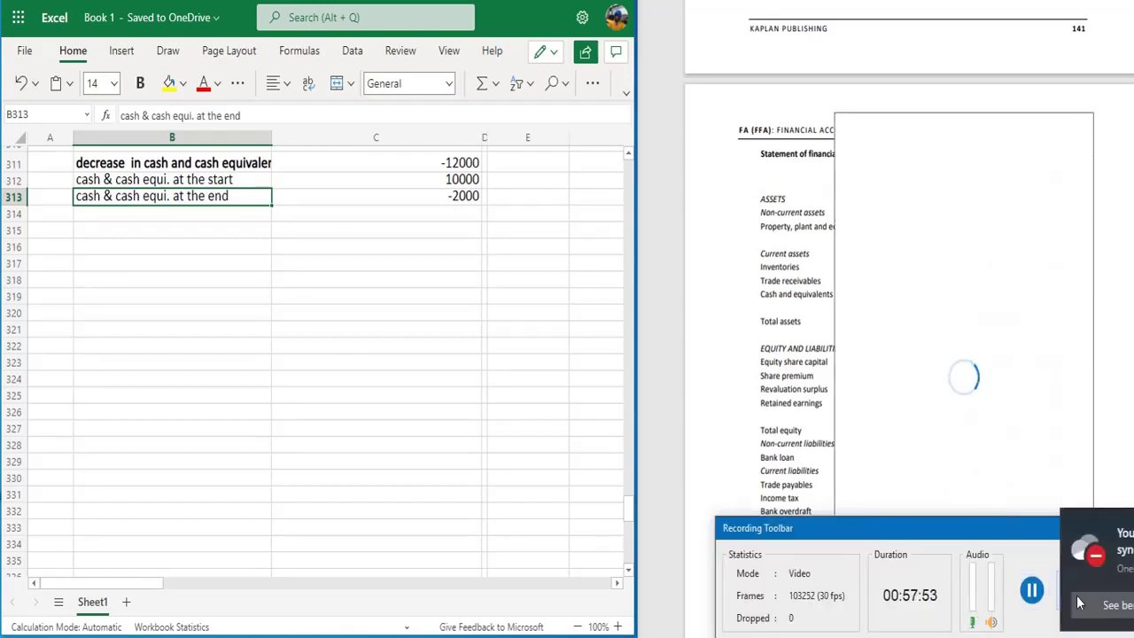